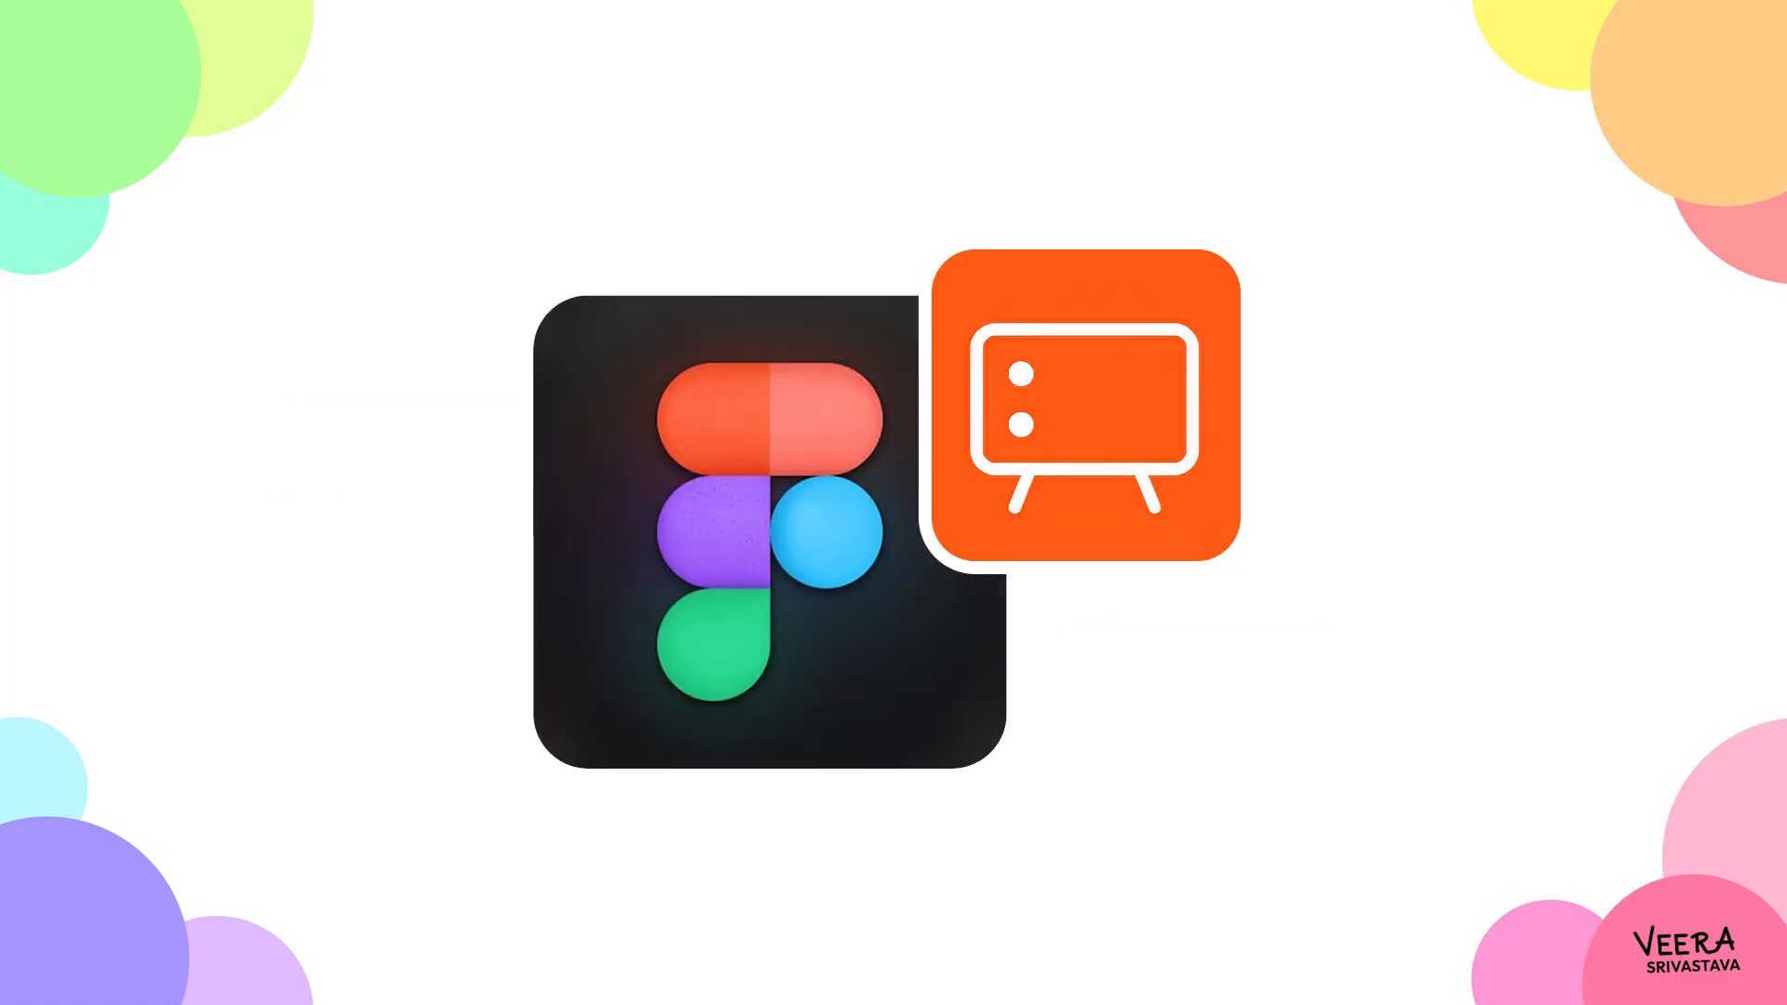
- Open Figma and create a new Slides file
click(184, 981)
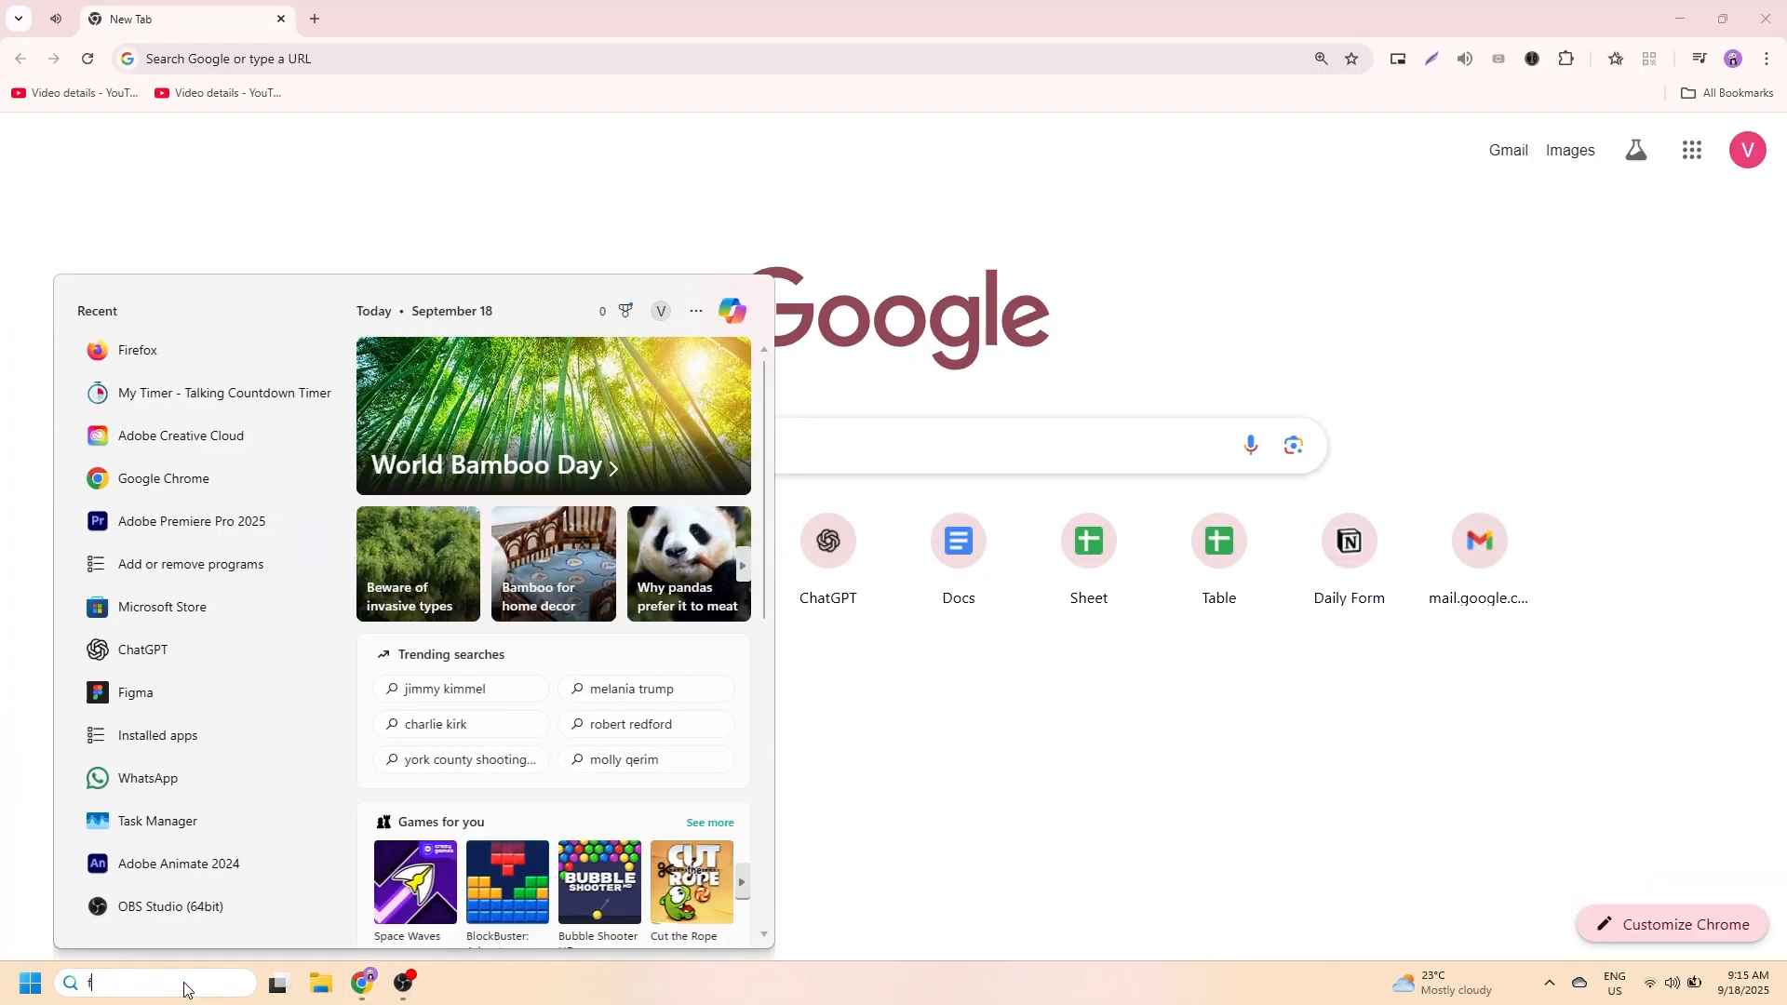
text(figma)
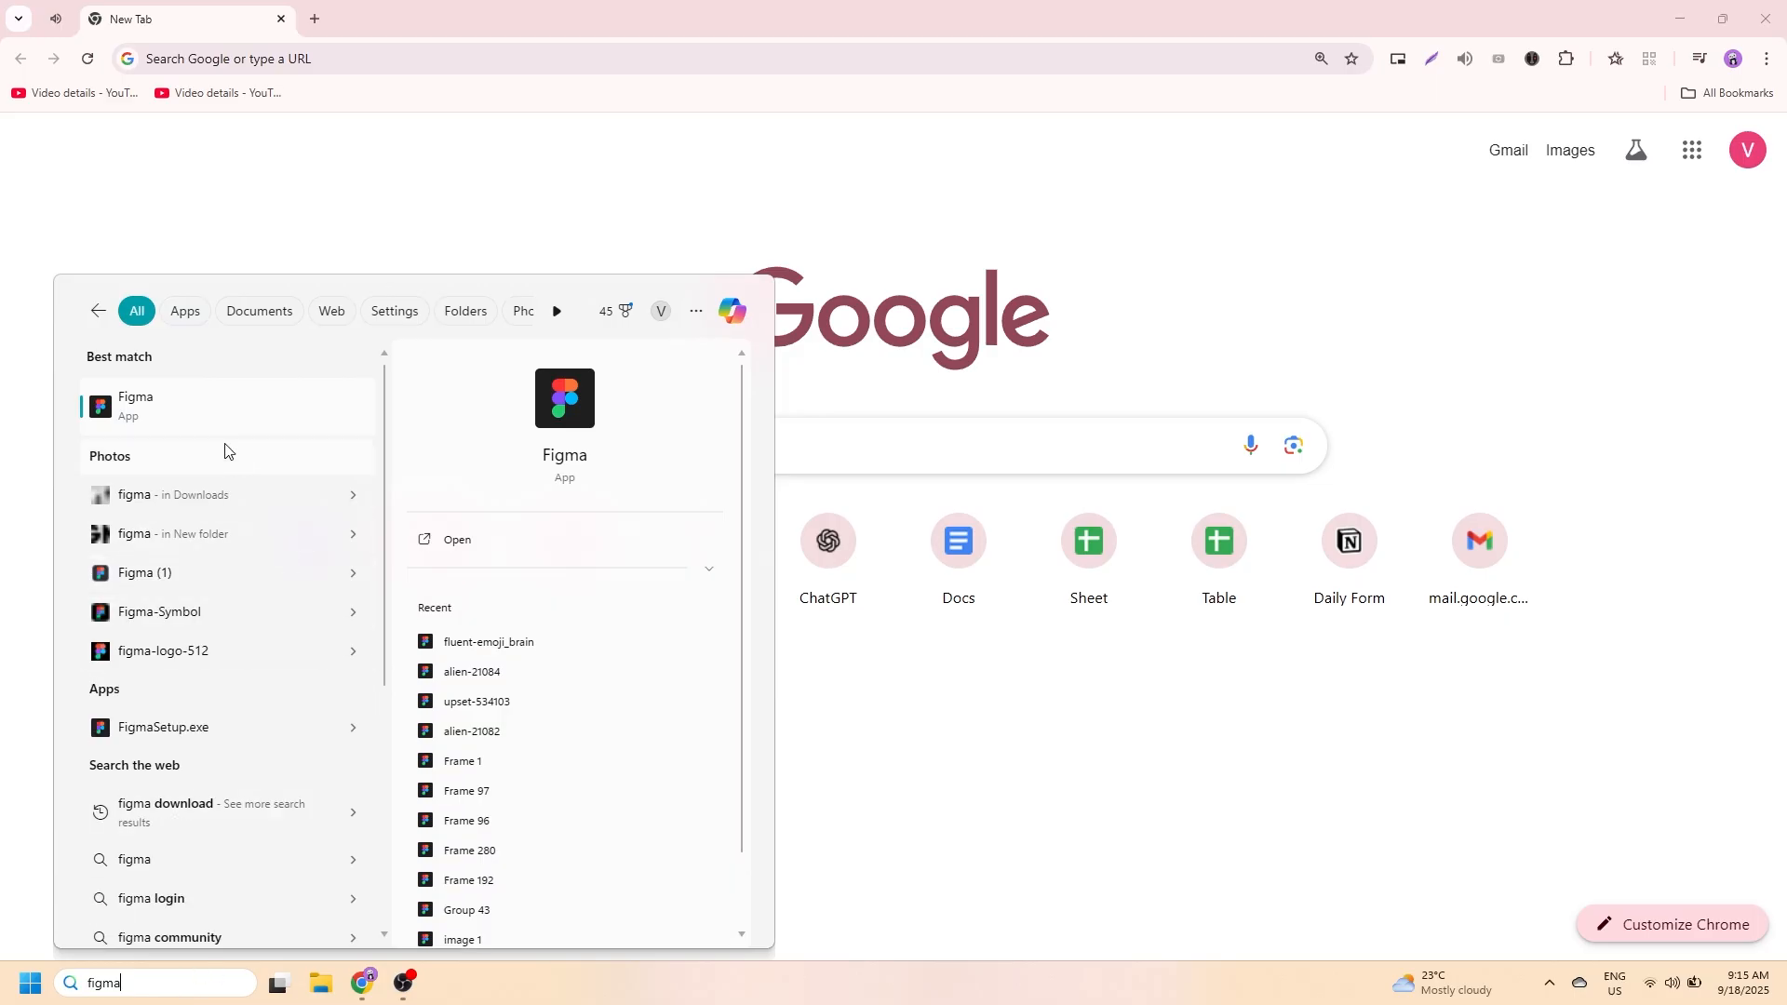
click(197, 409)
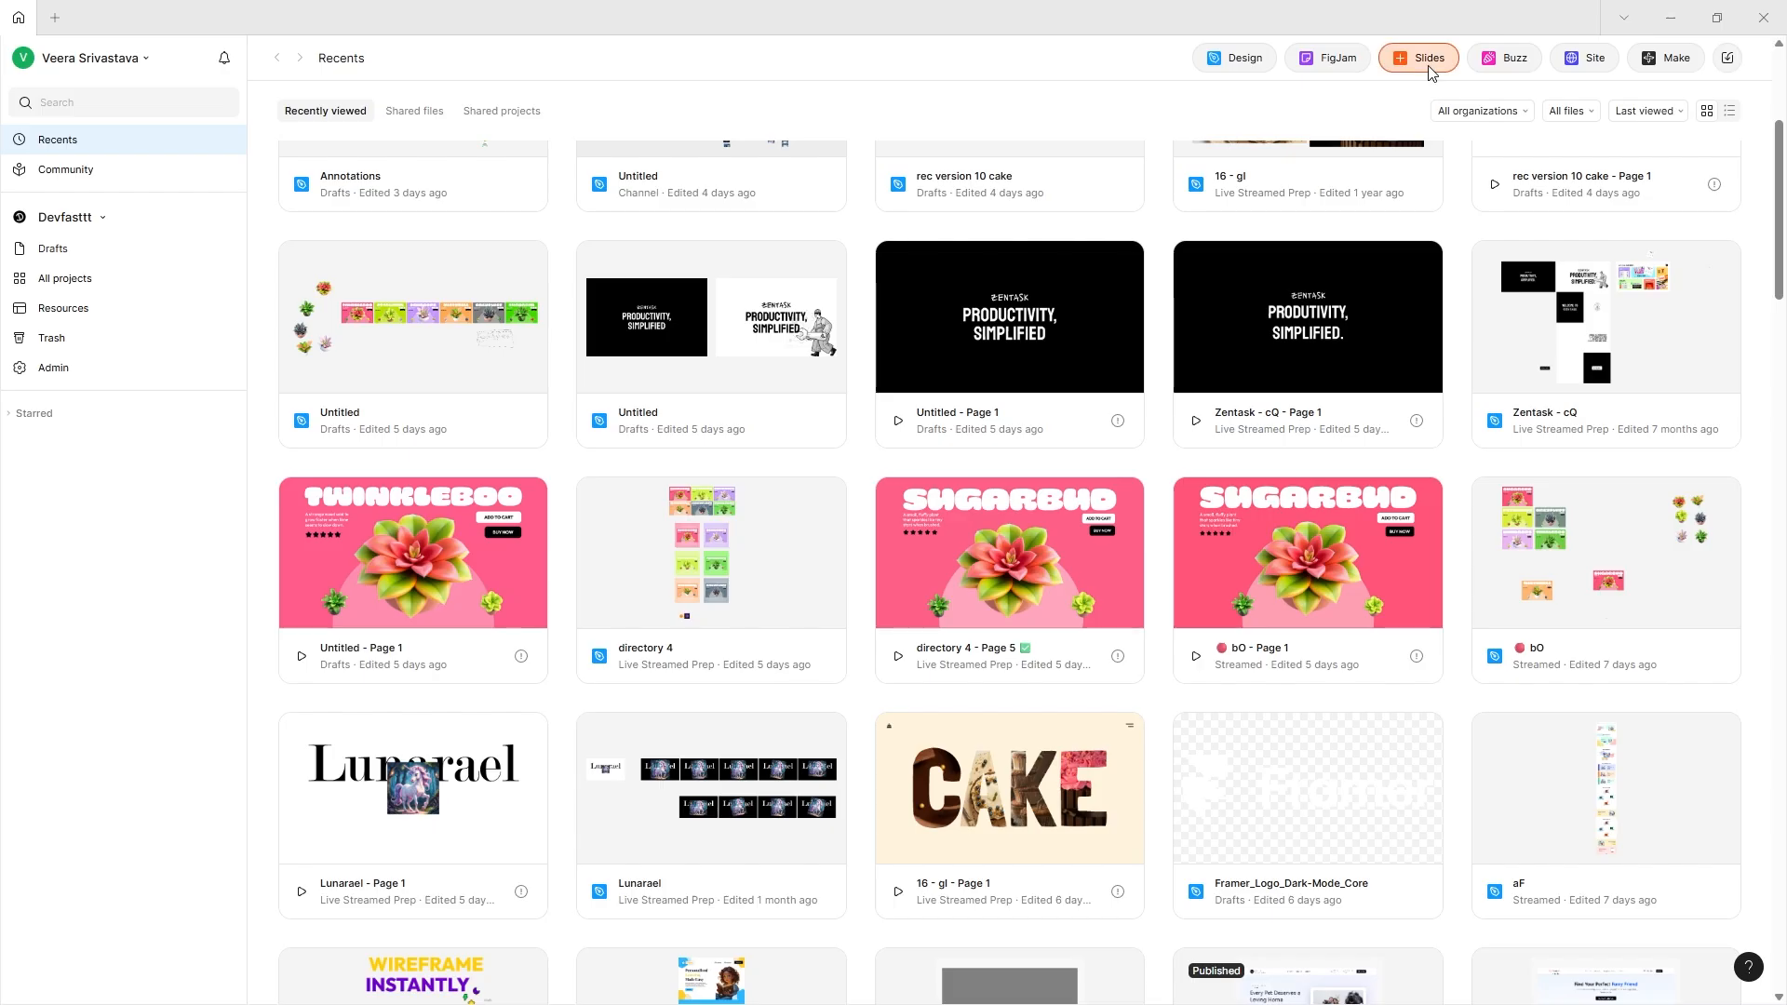
click(1427, 63)
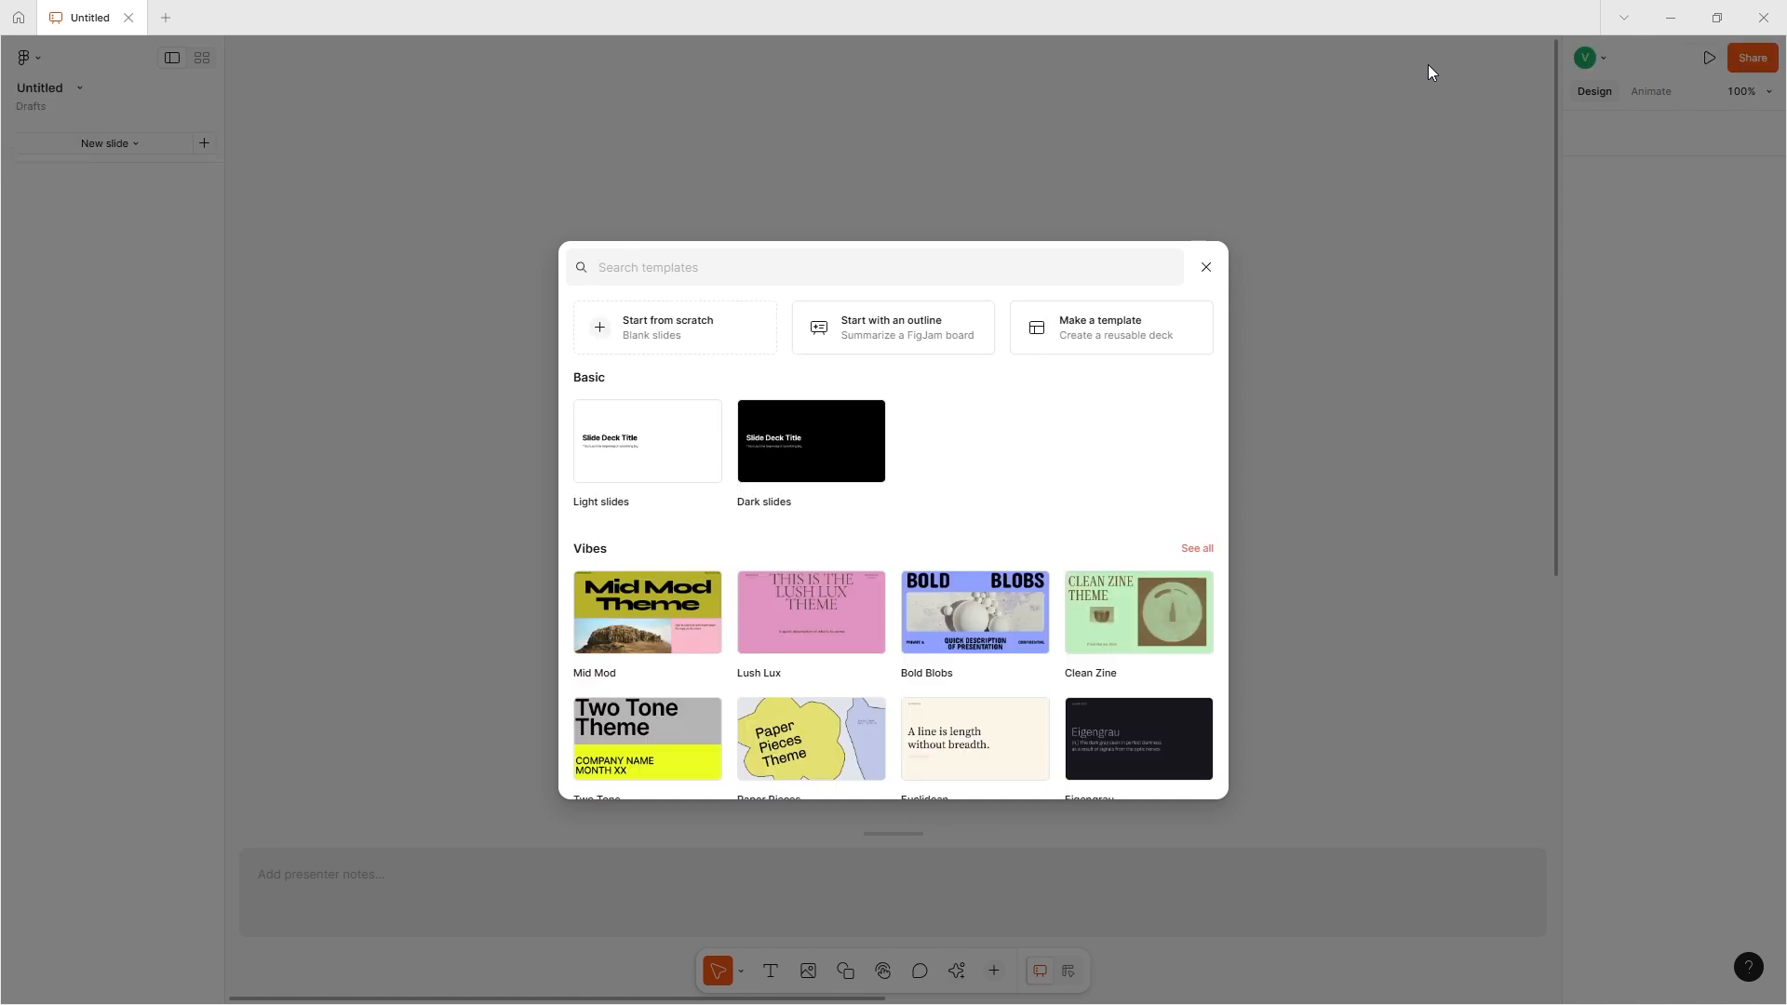
- Look through the slide template gallery and close it without choosing a template
scroll(824, 681, down, 8)
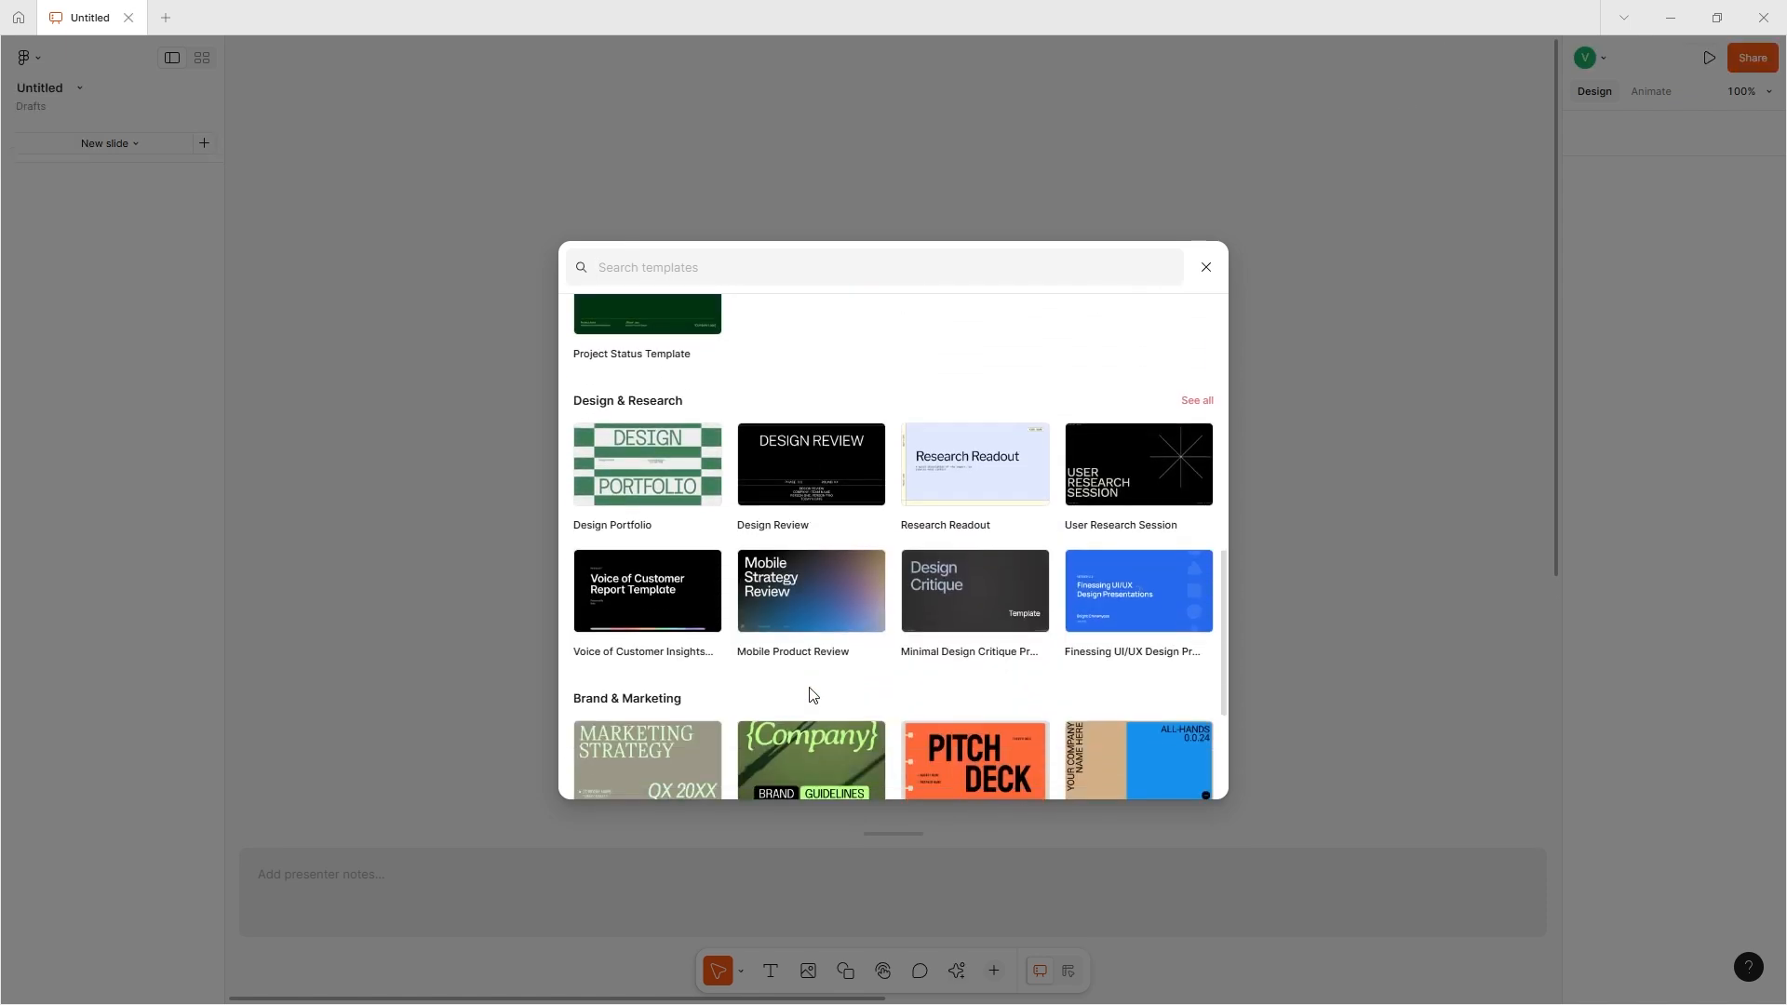
scroll(784, 729, down, 2)
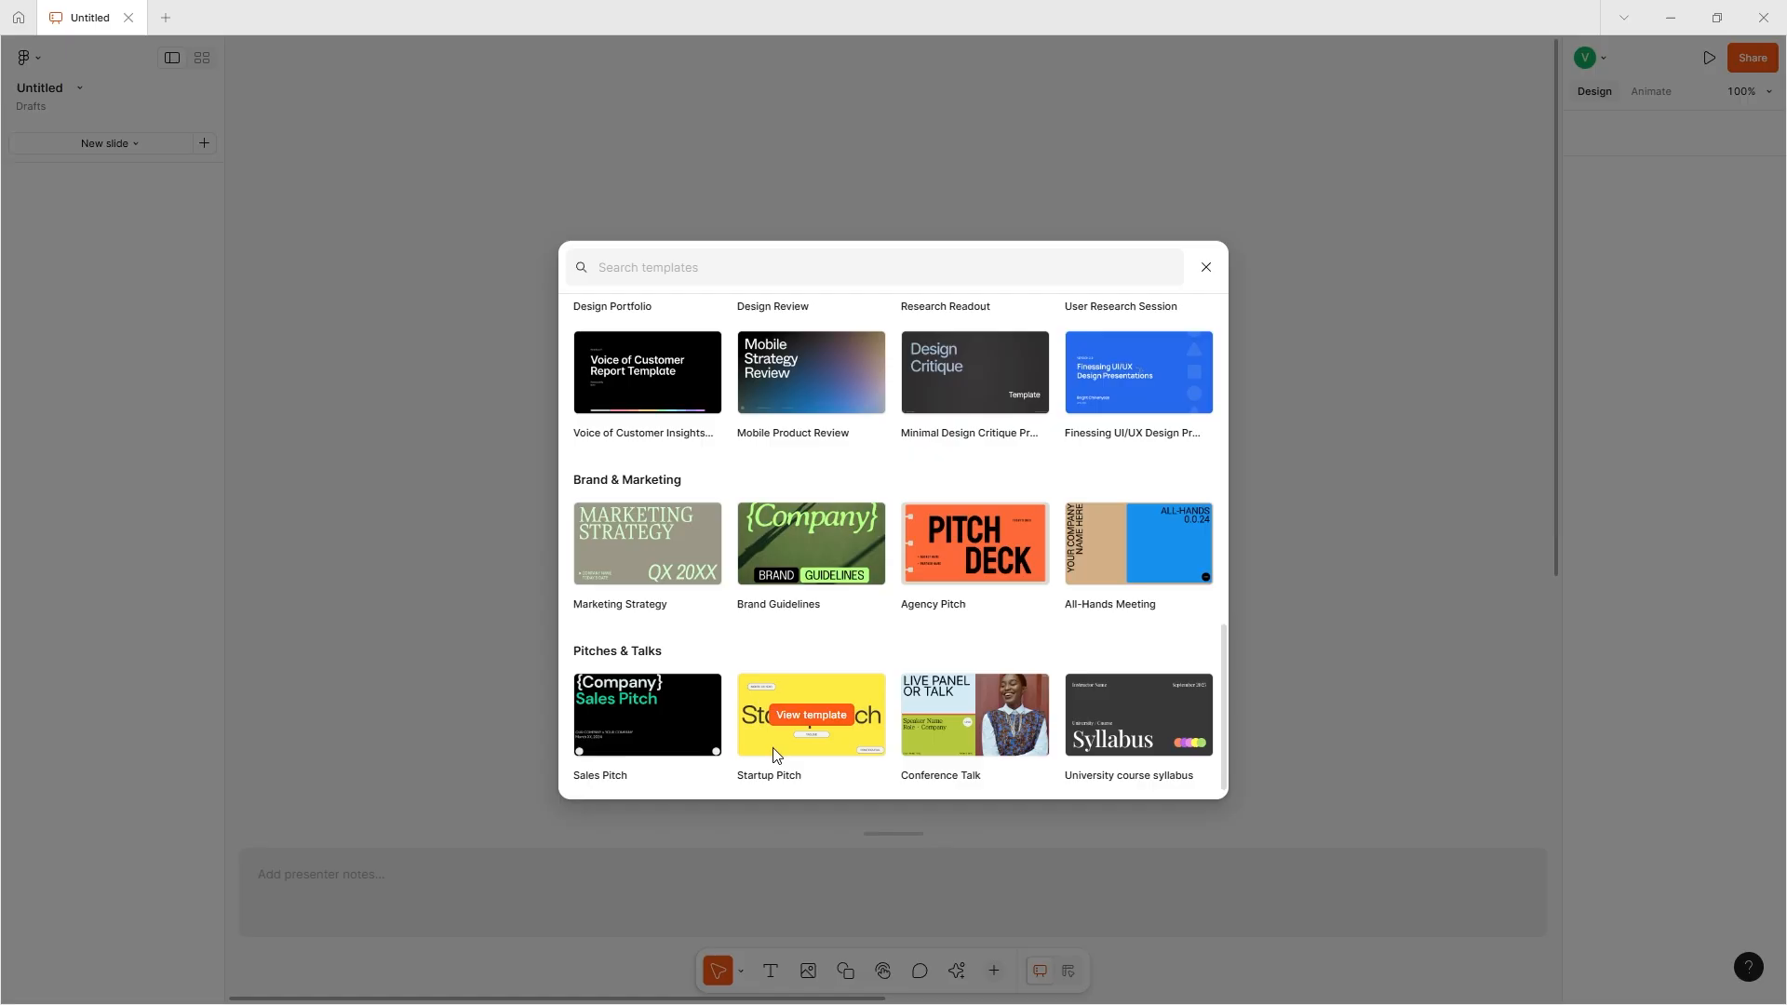
scroll(774, 754, up, 9)
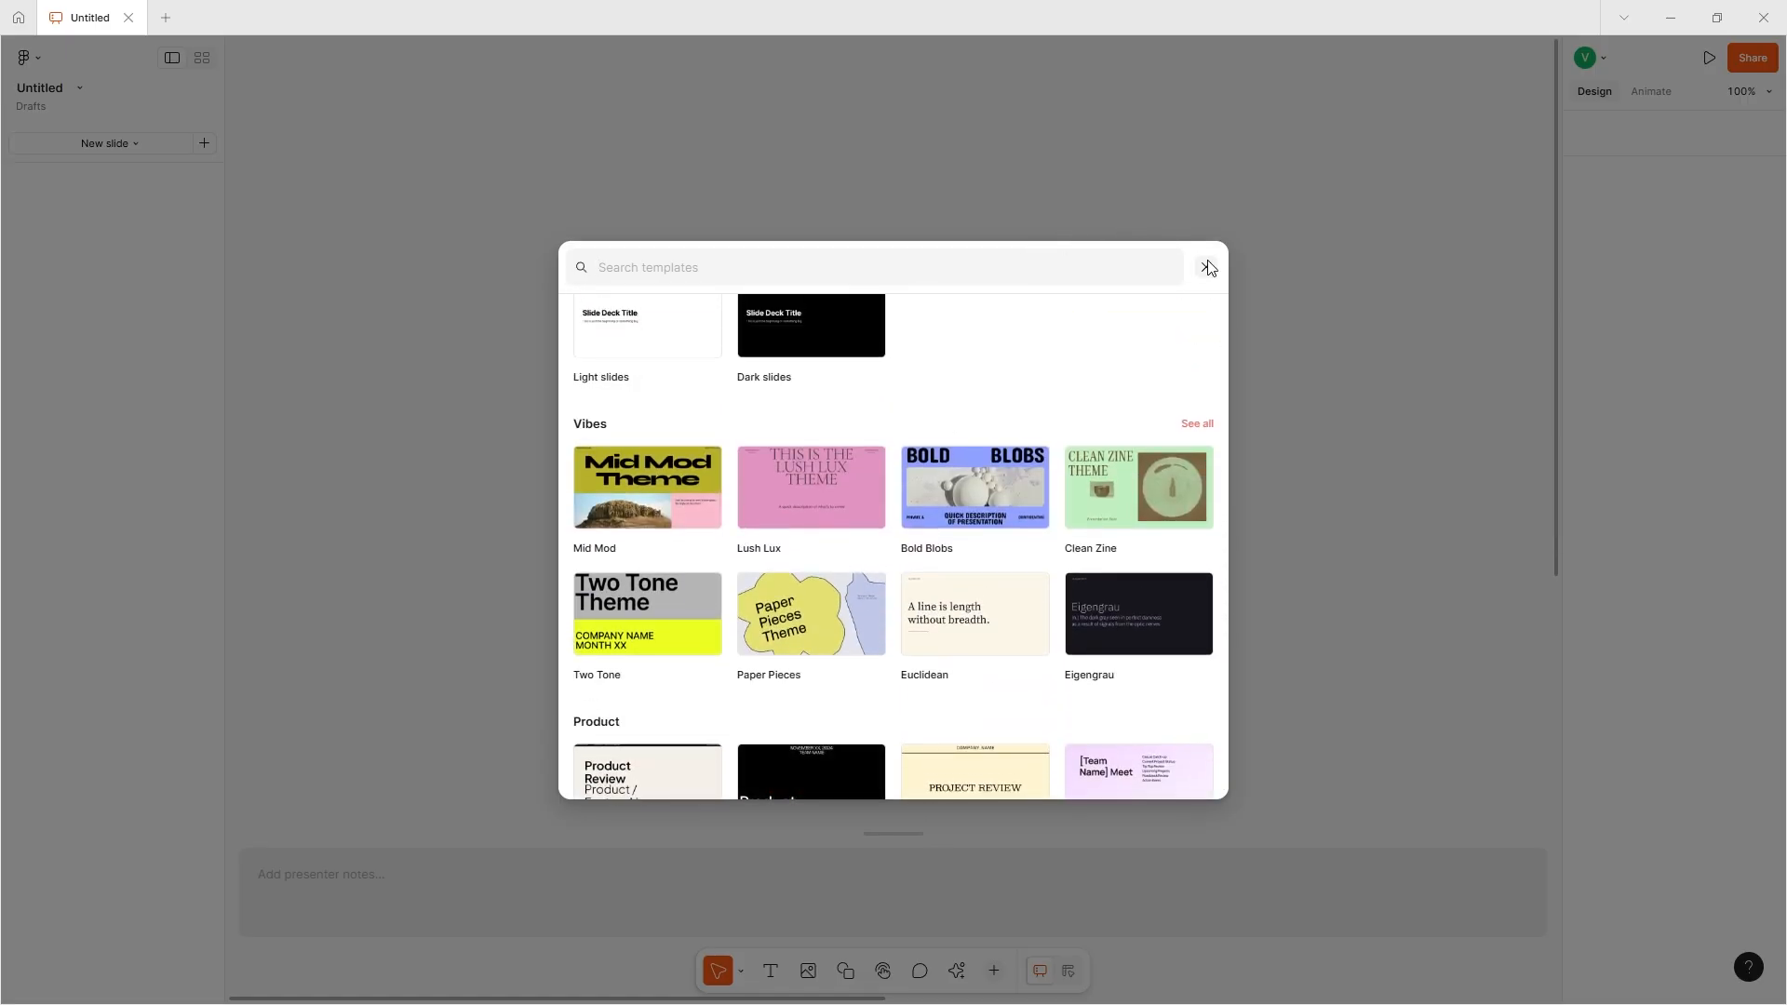
click(1207, 268)
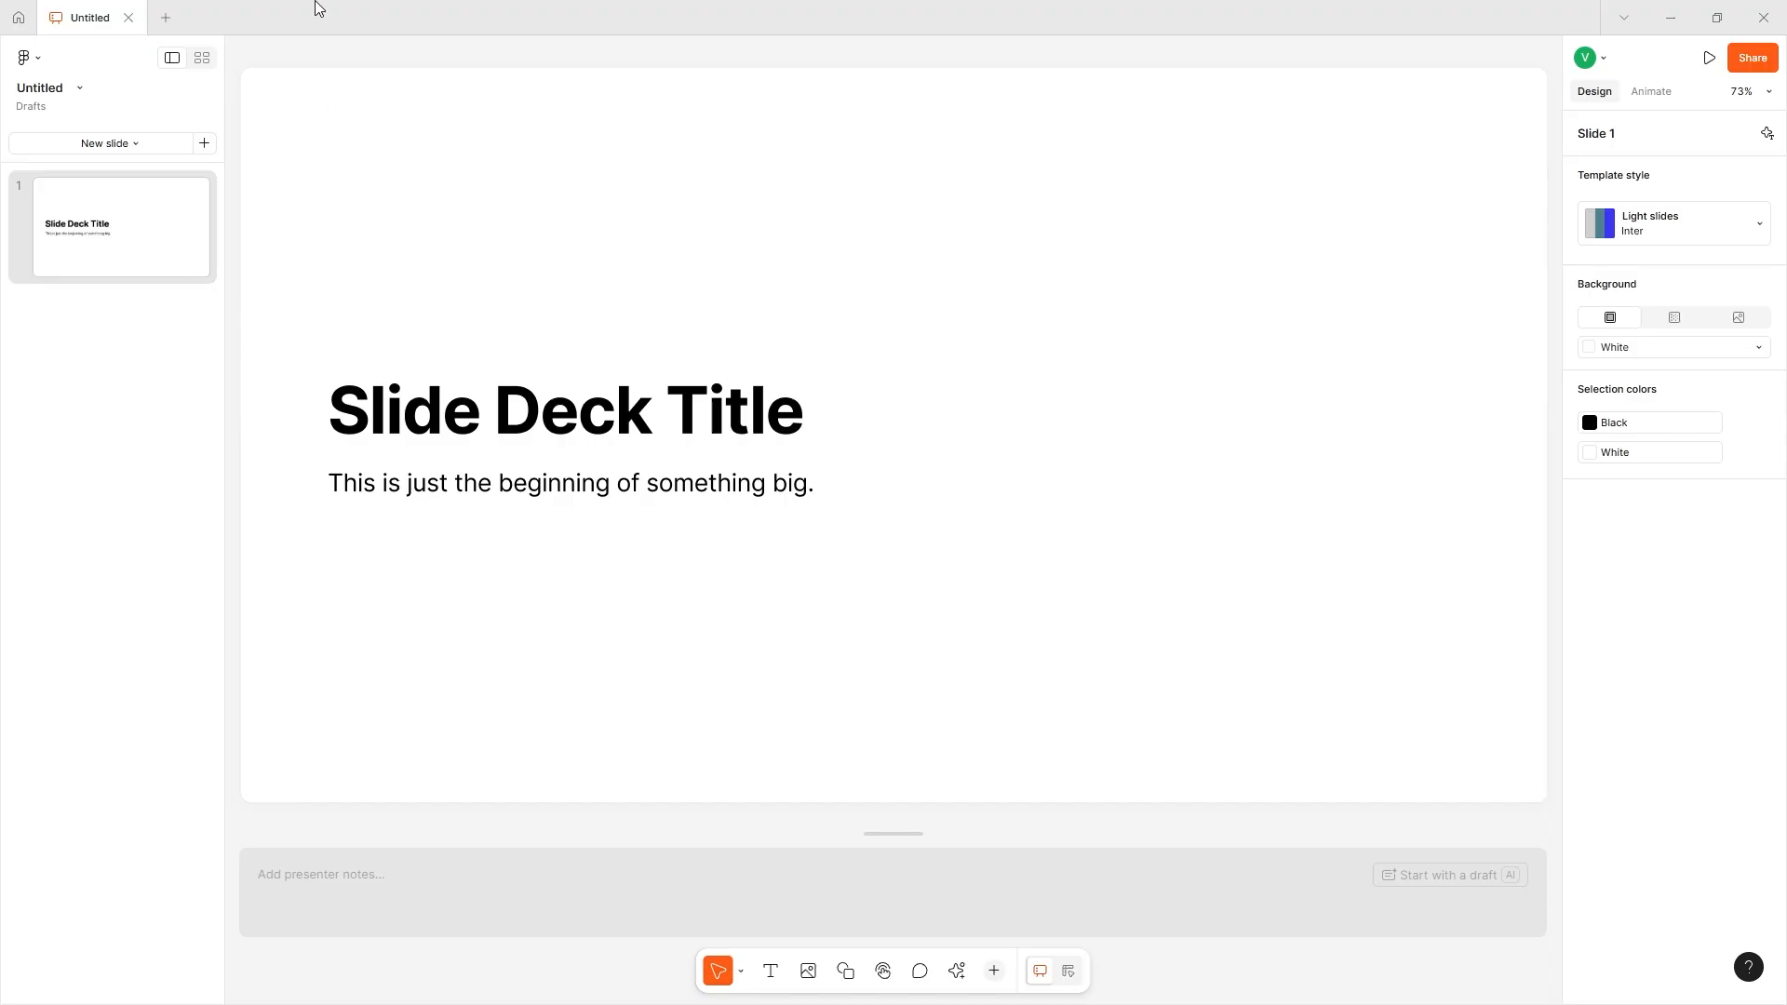
- Rename the untitled deck as Slideshow
click(51, 93)
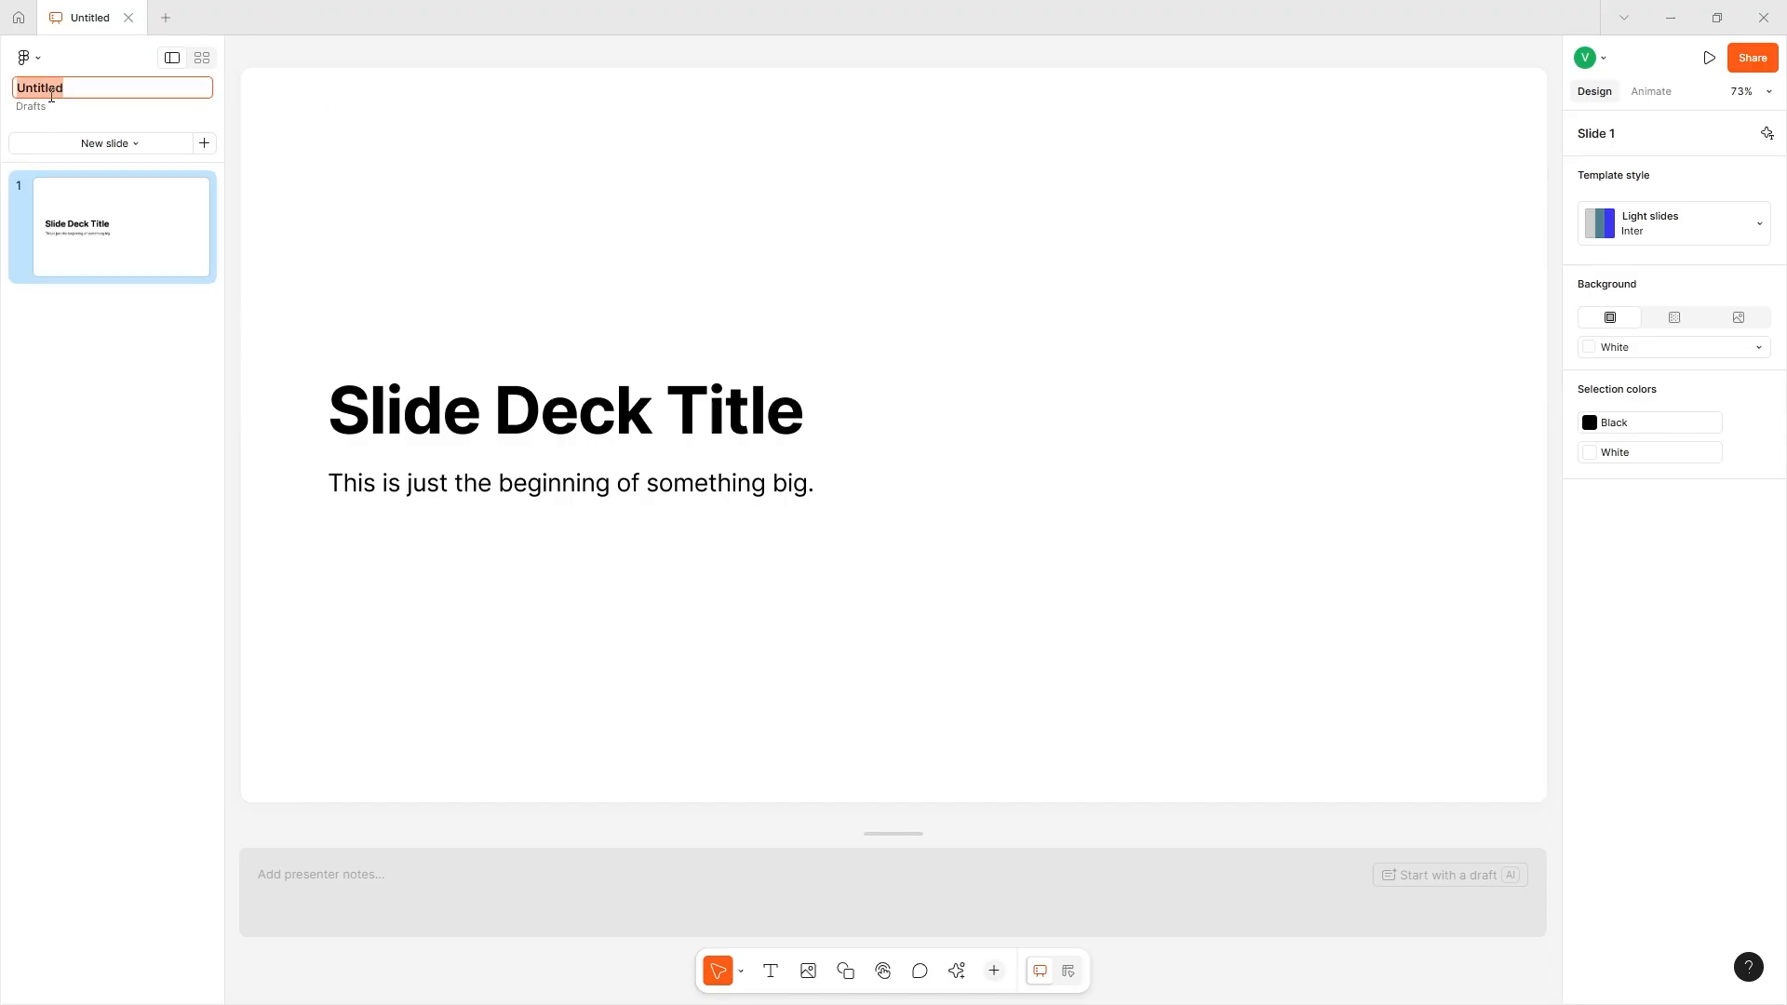
text(Slideshow)
key(Return)
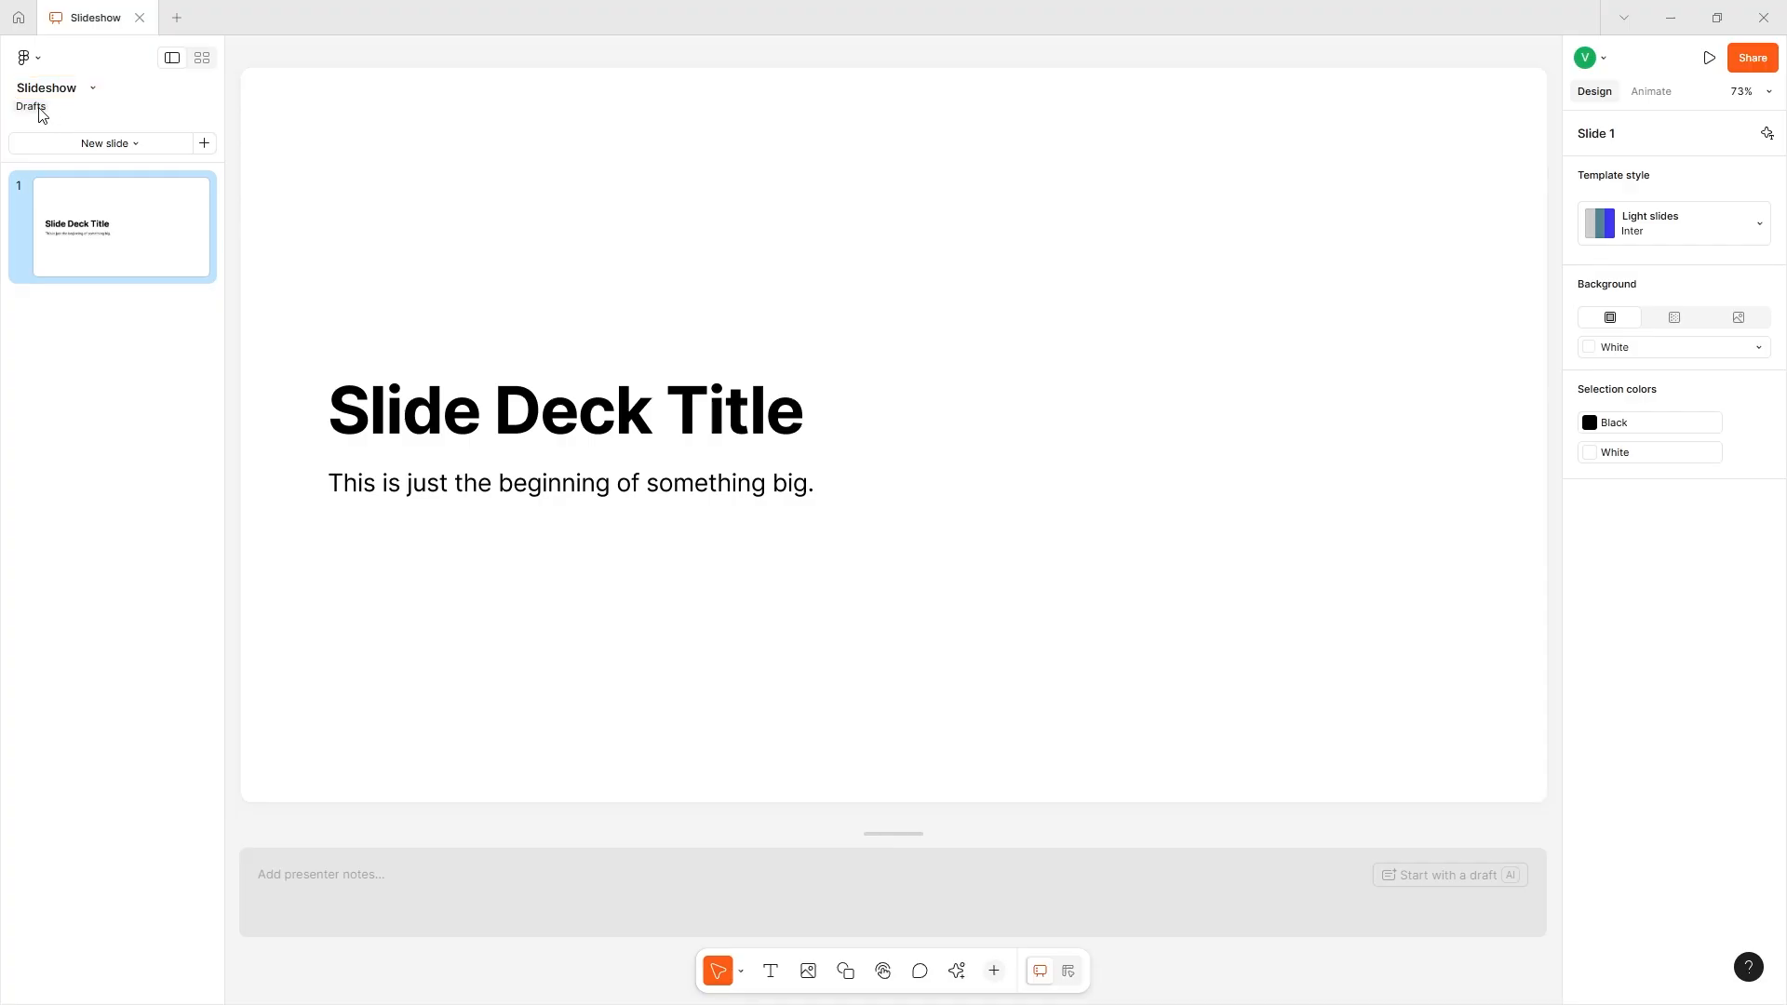
- Switch to the grid view and add one blank slide beside slide 1 and another in a new row below it
click(206, 63)
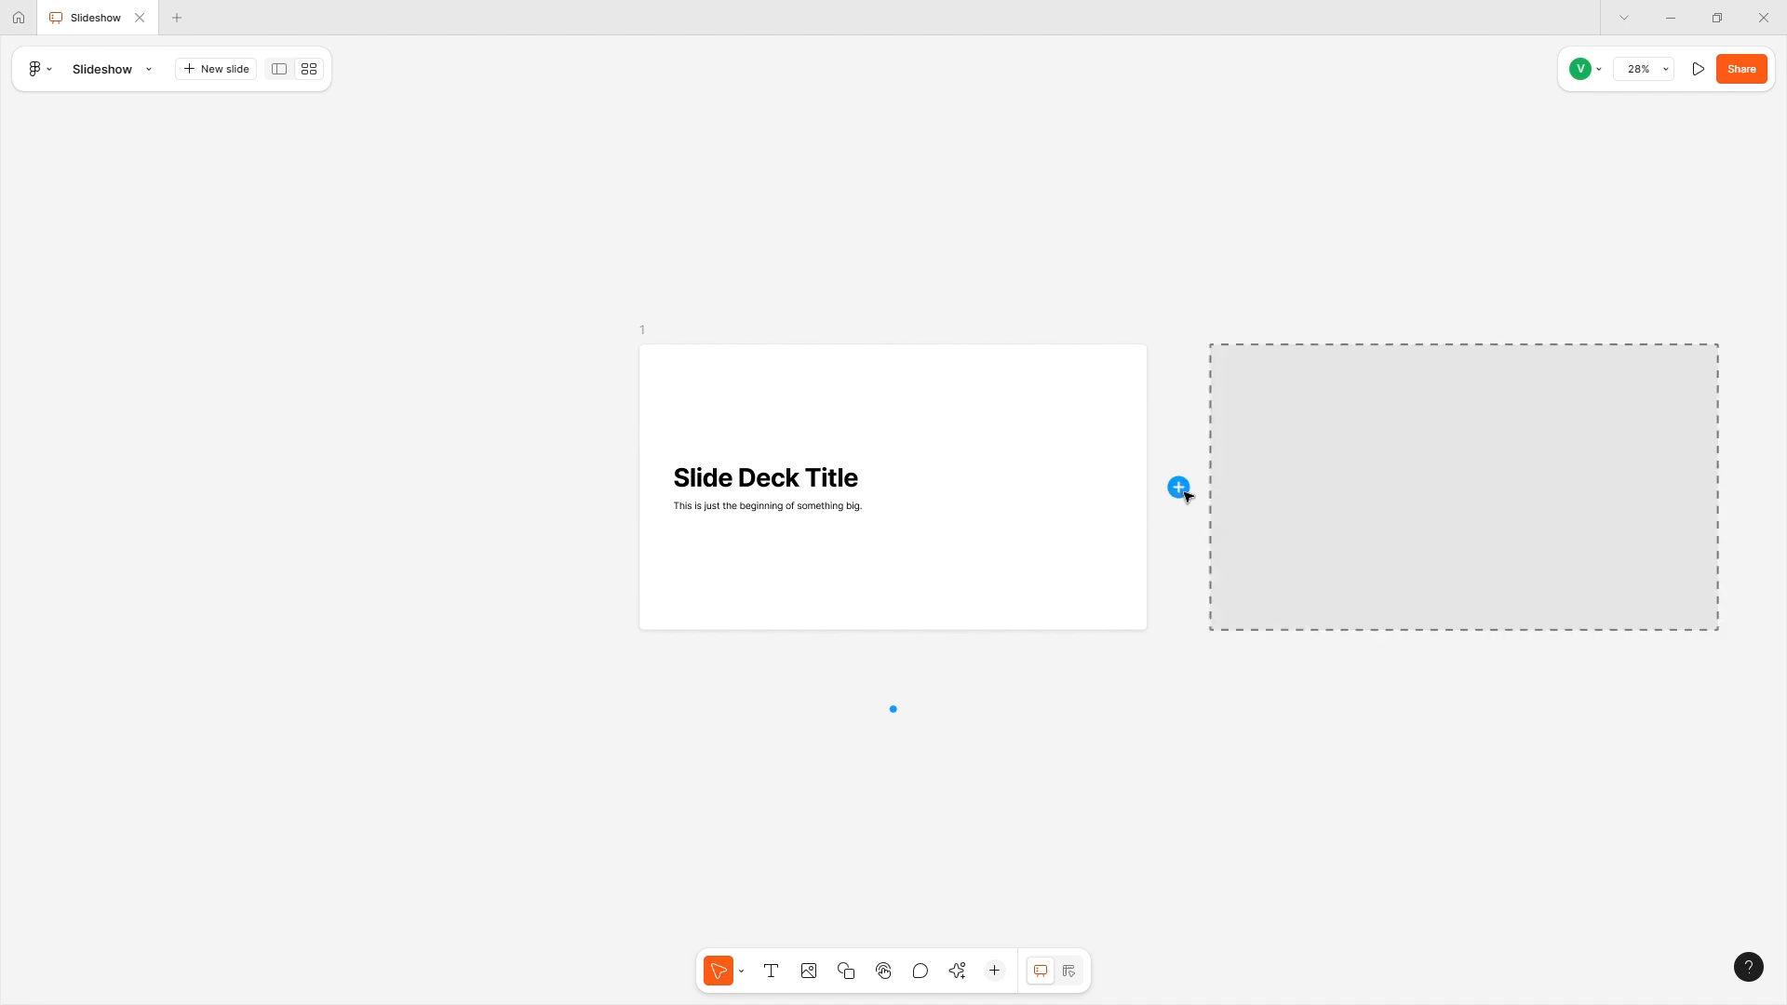
click(1179, 488)
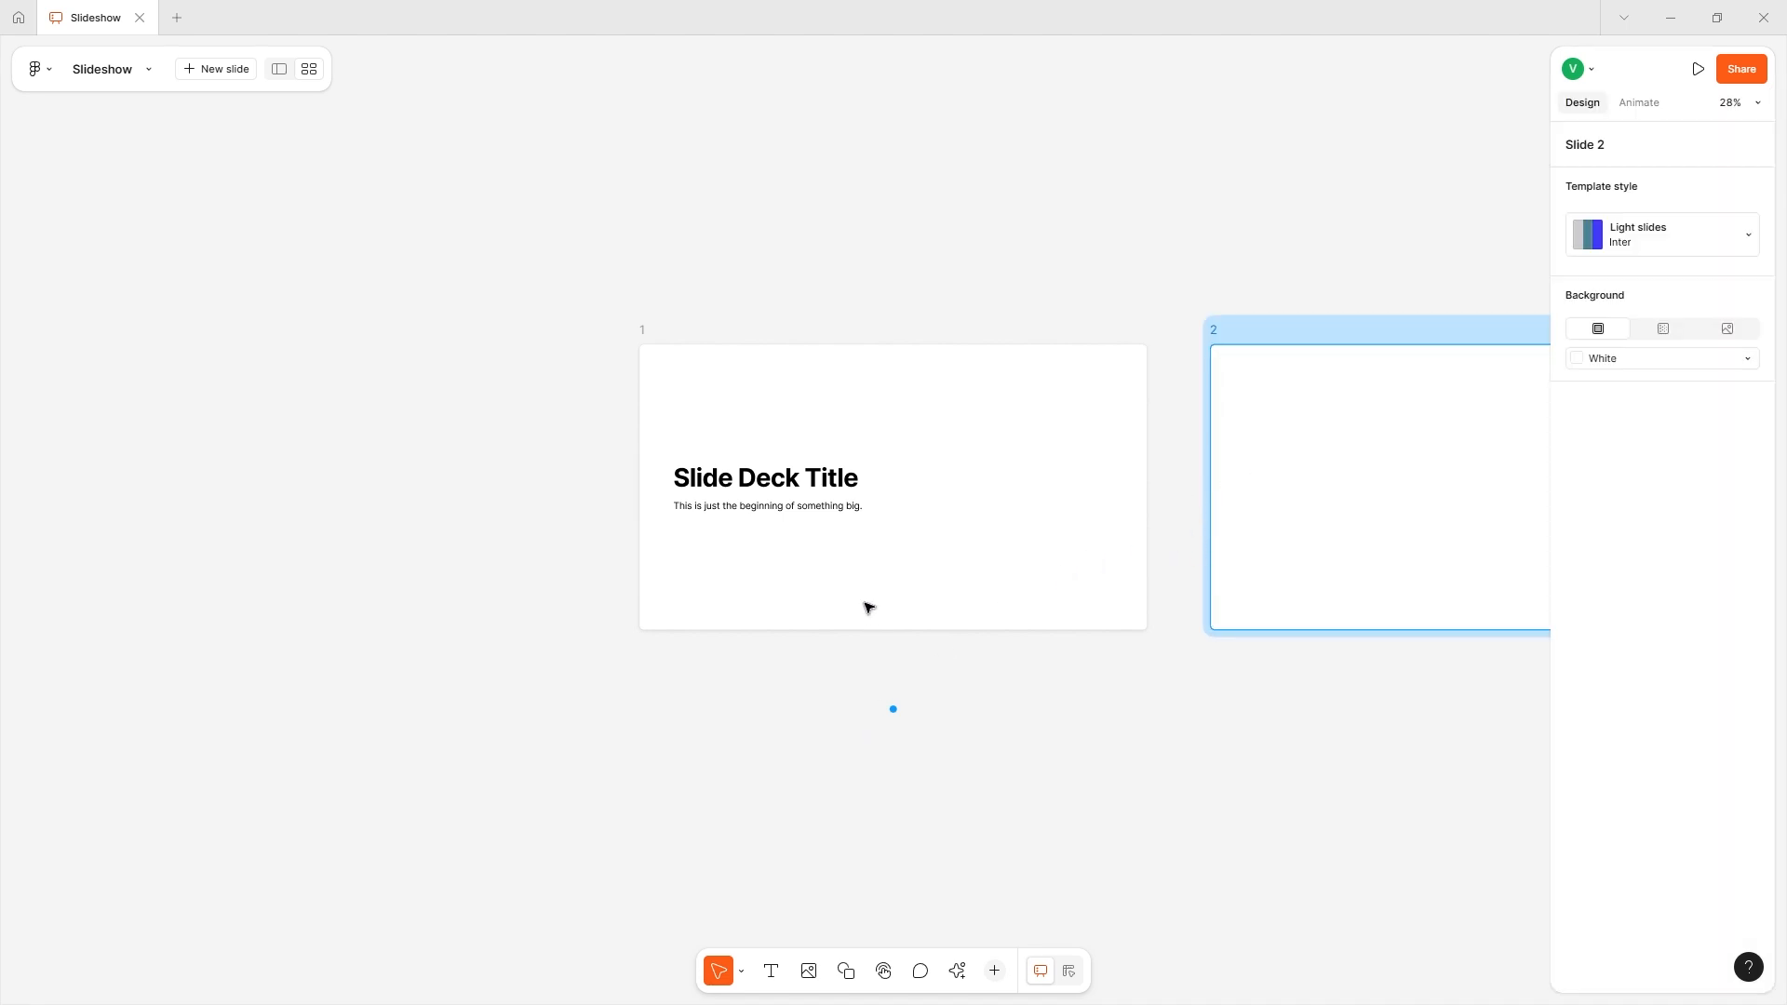
click(892, 719)
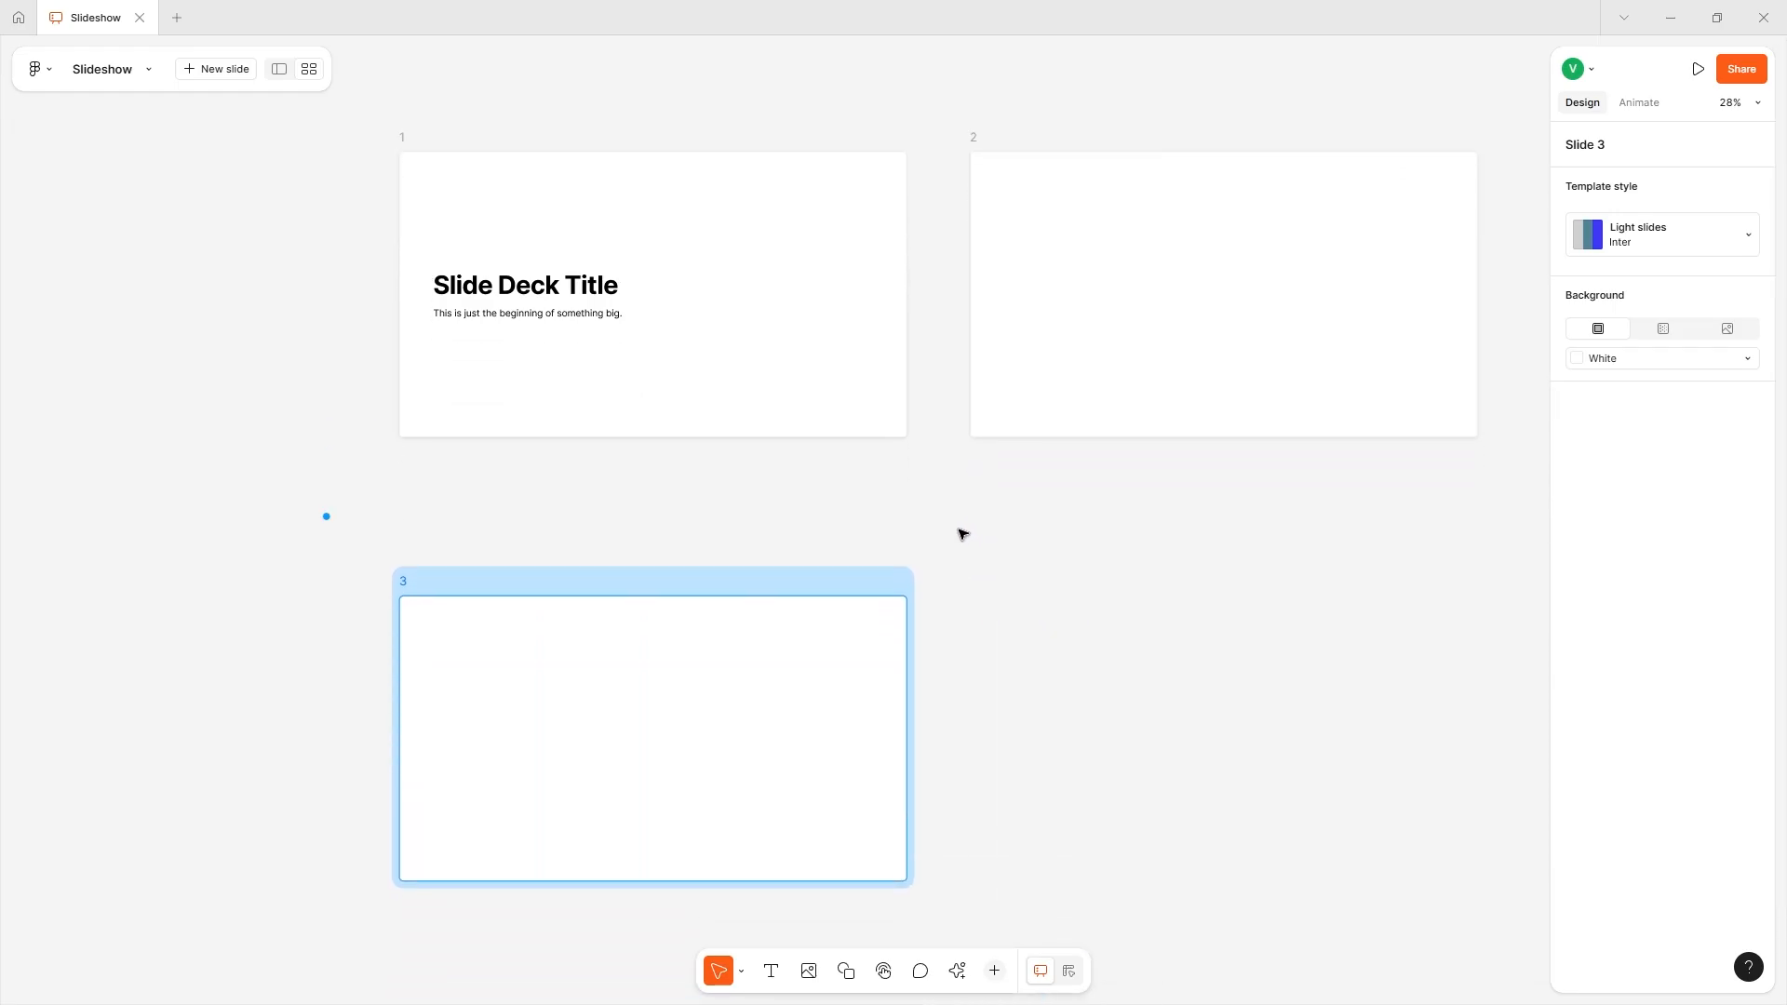
- Insert a blank slide between slides 1 and 2, and a blank slide in a new row between the two existing rows
mouse_move(329, 524)
mouse_move(622, 578)
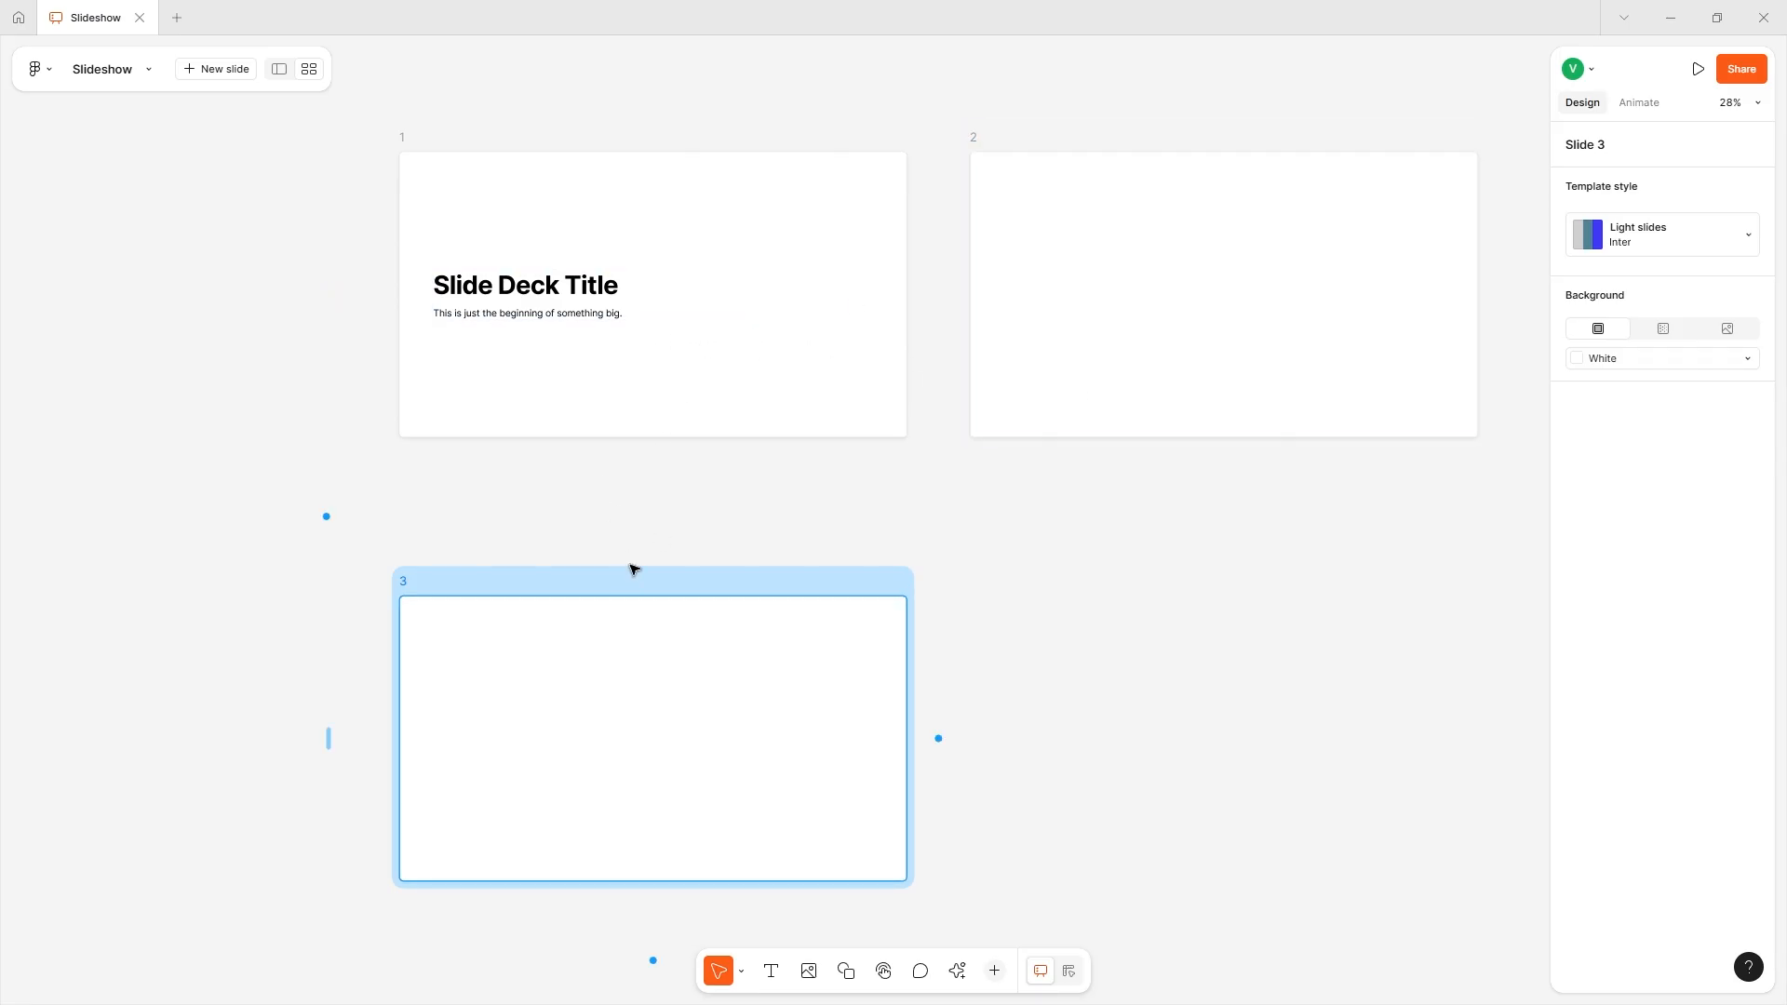
click(408, 149)
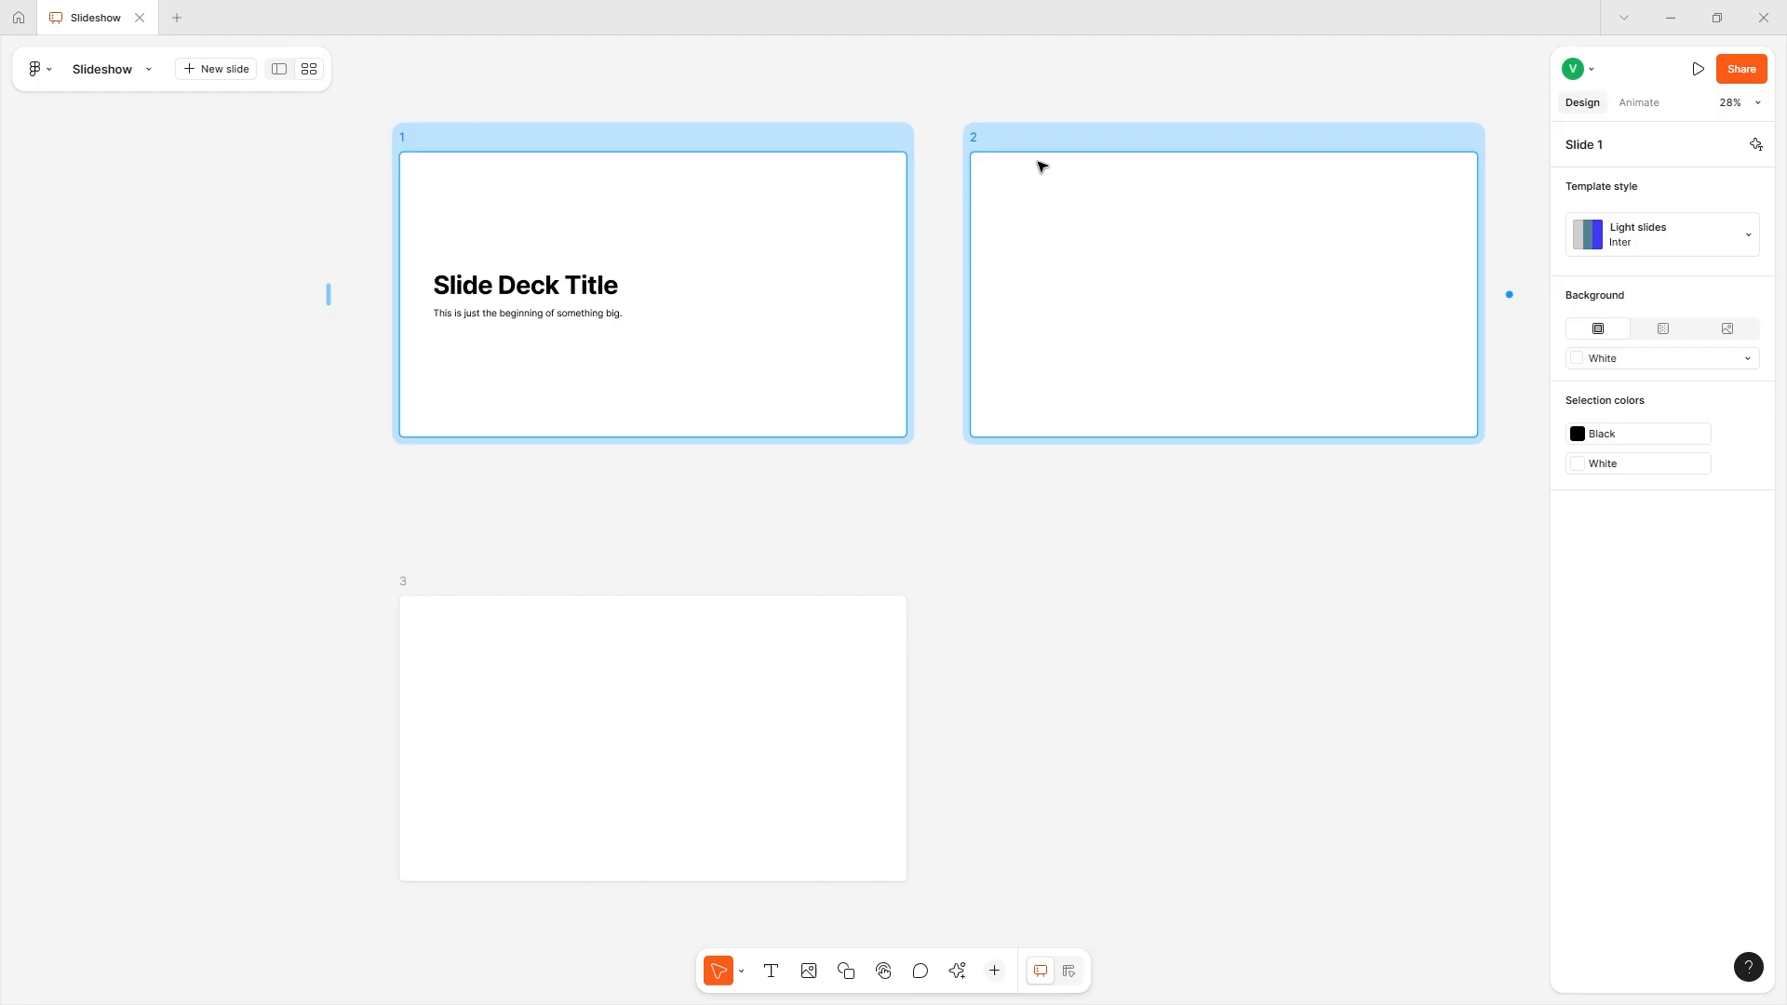
click(938, 297)
drag(387, 139, 505, 413)
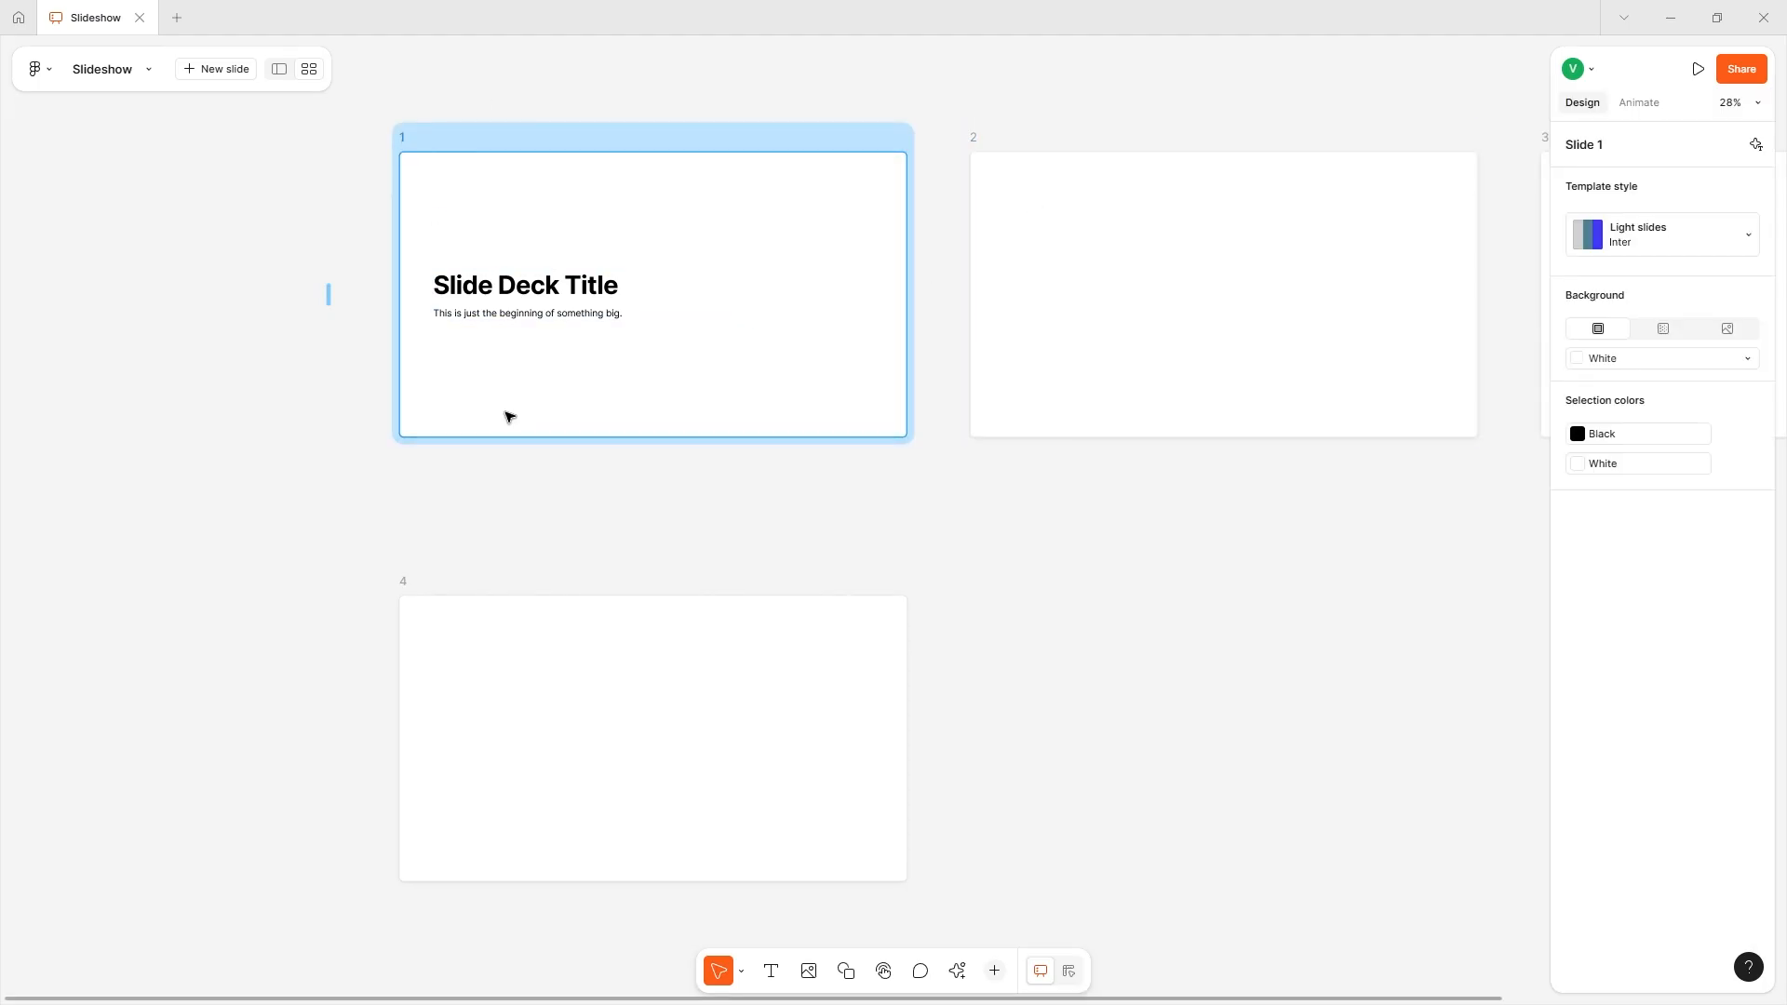
click(327, 517)
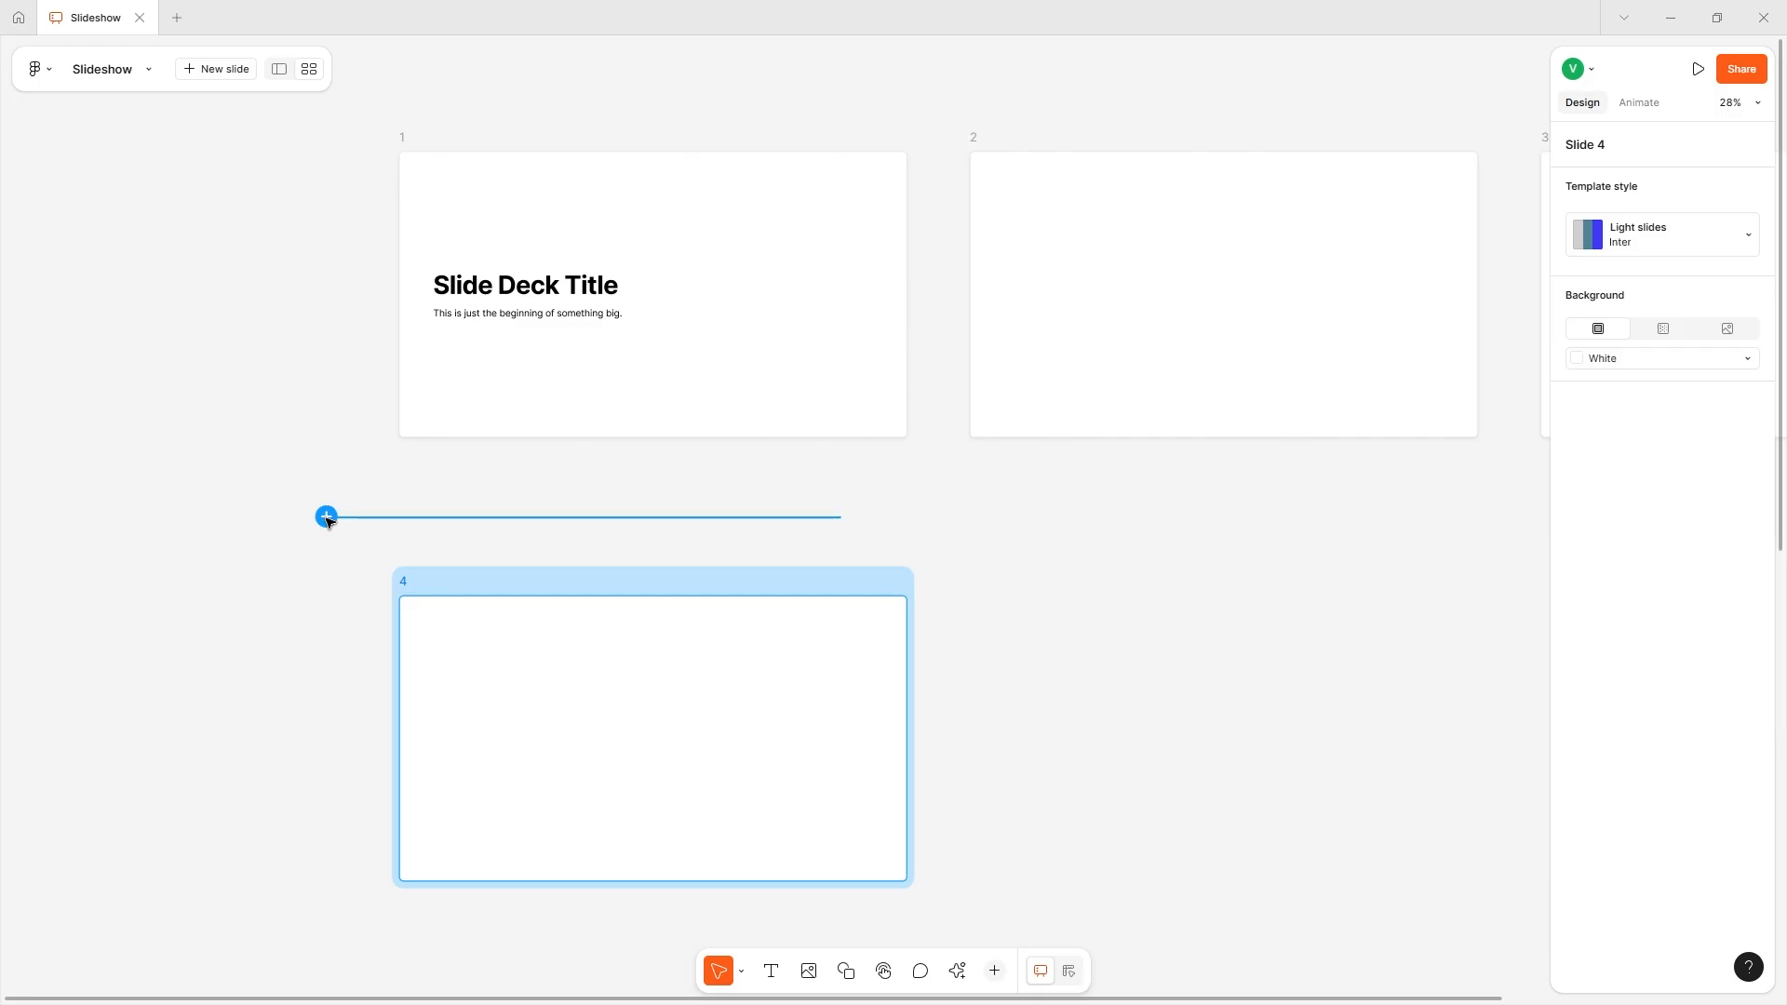
- Return to the single-slide view and insert the Light slides layout with three notchless phone mockups after slide 4
scroll(335, 512, down, 5)
scroll(344, 505, up, 8)
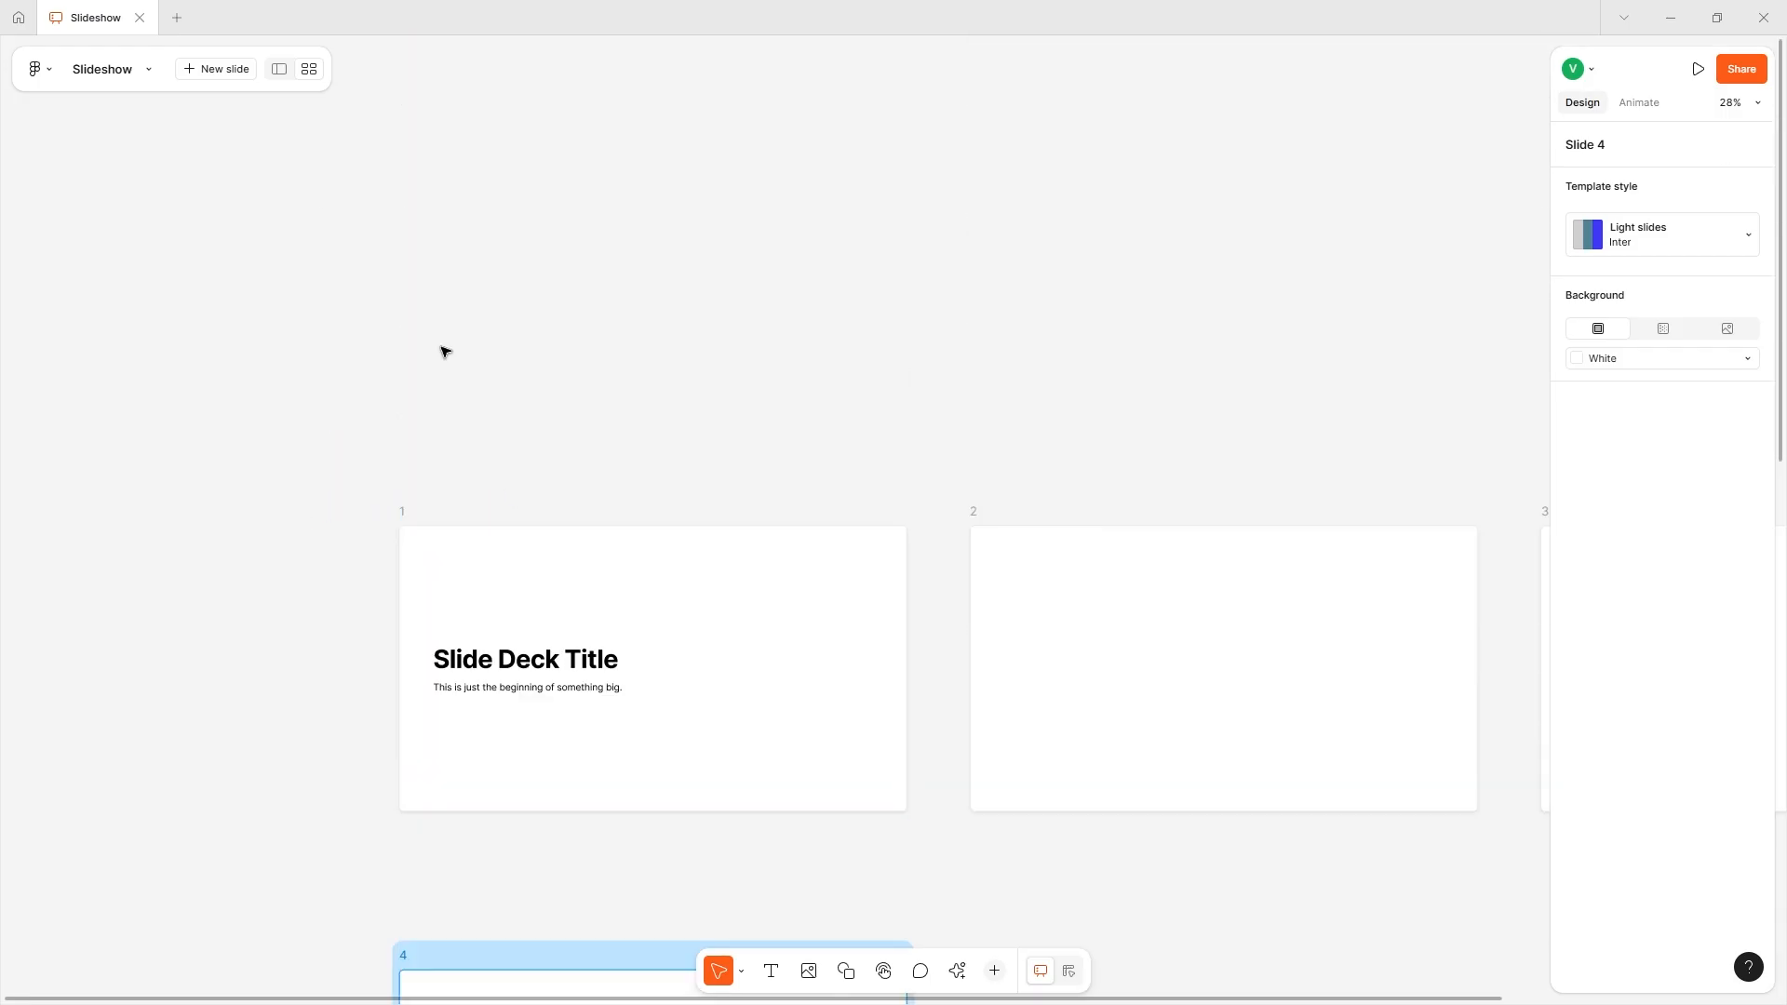
click(279, 68)
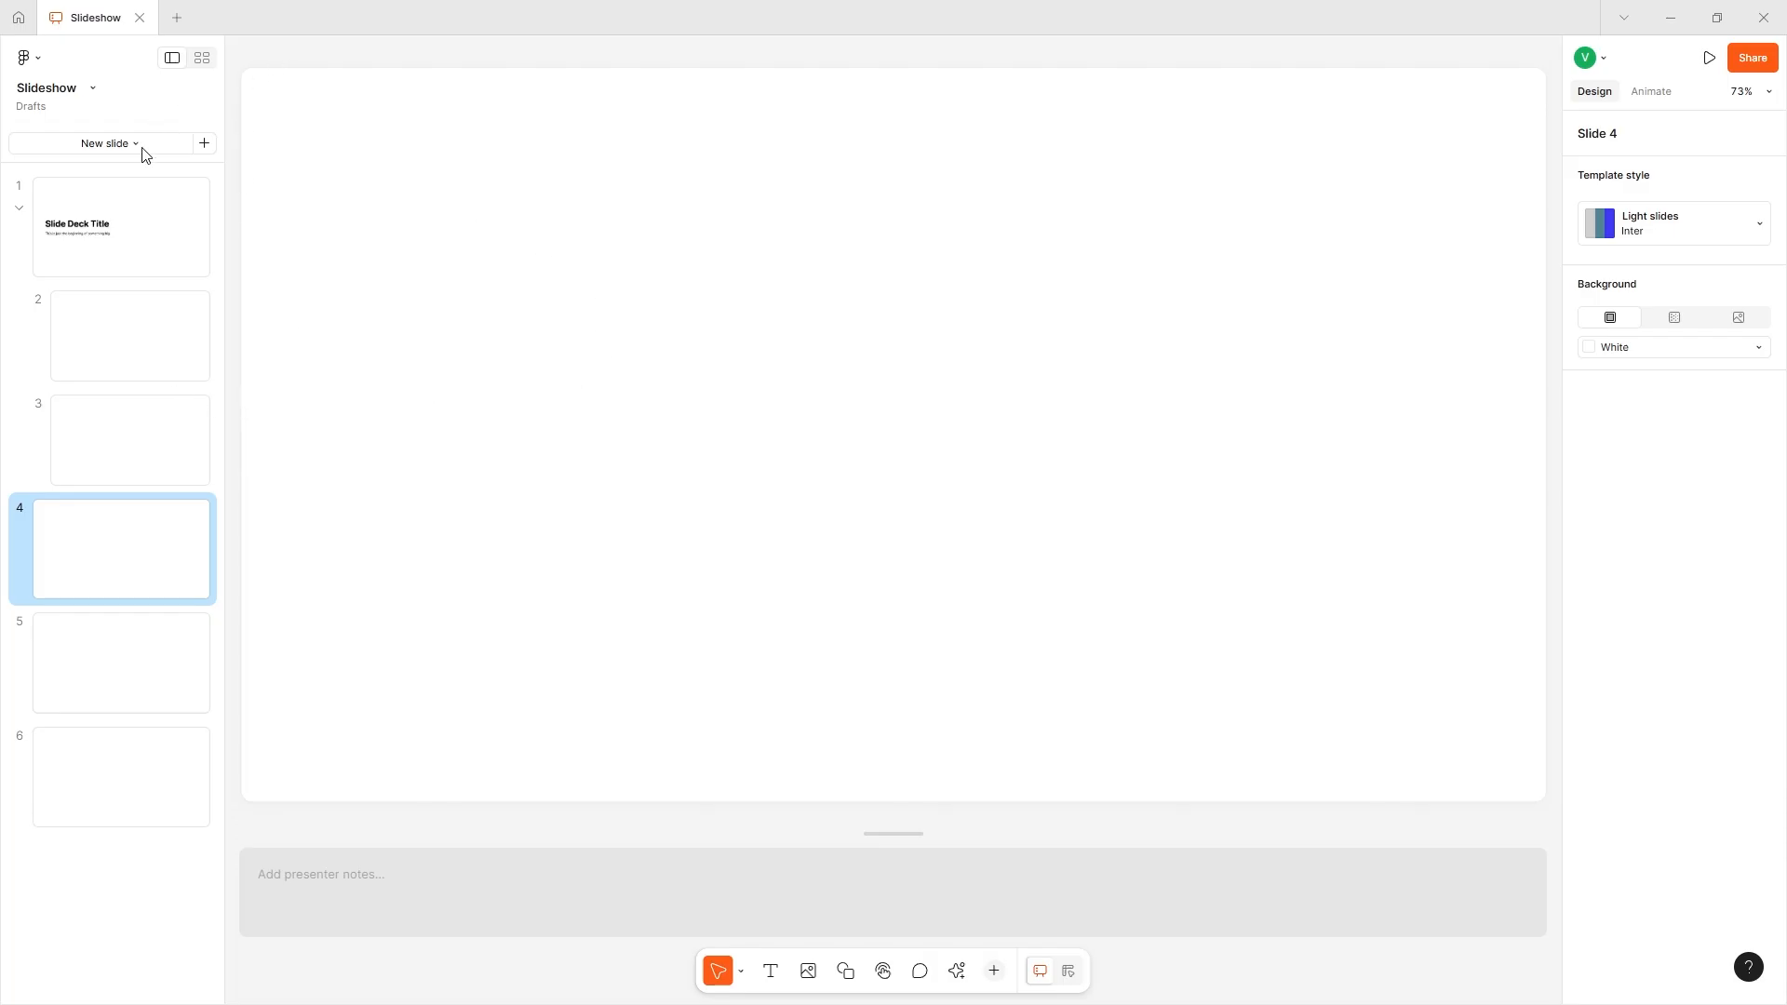
click(136, 145)
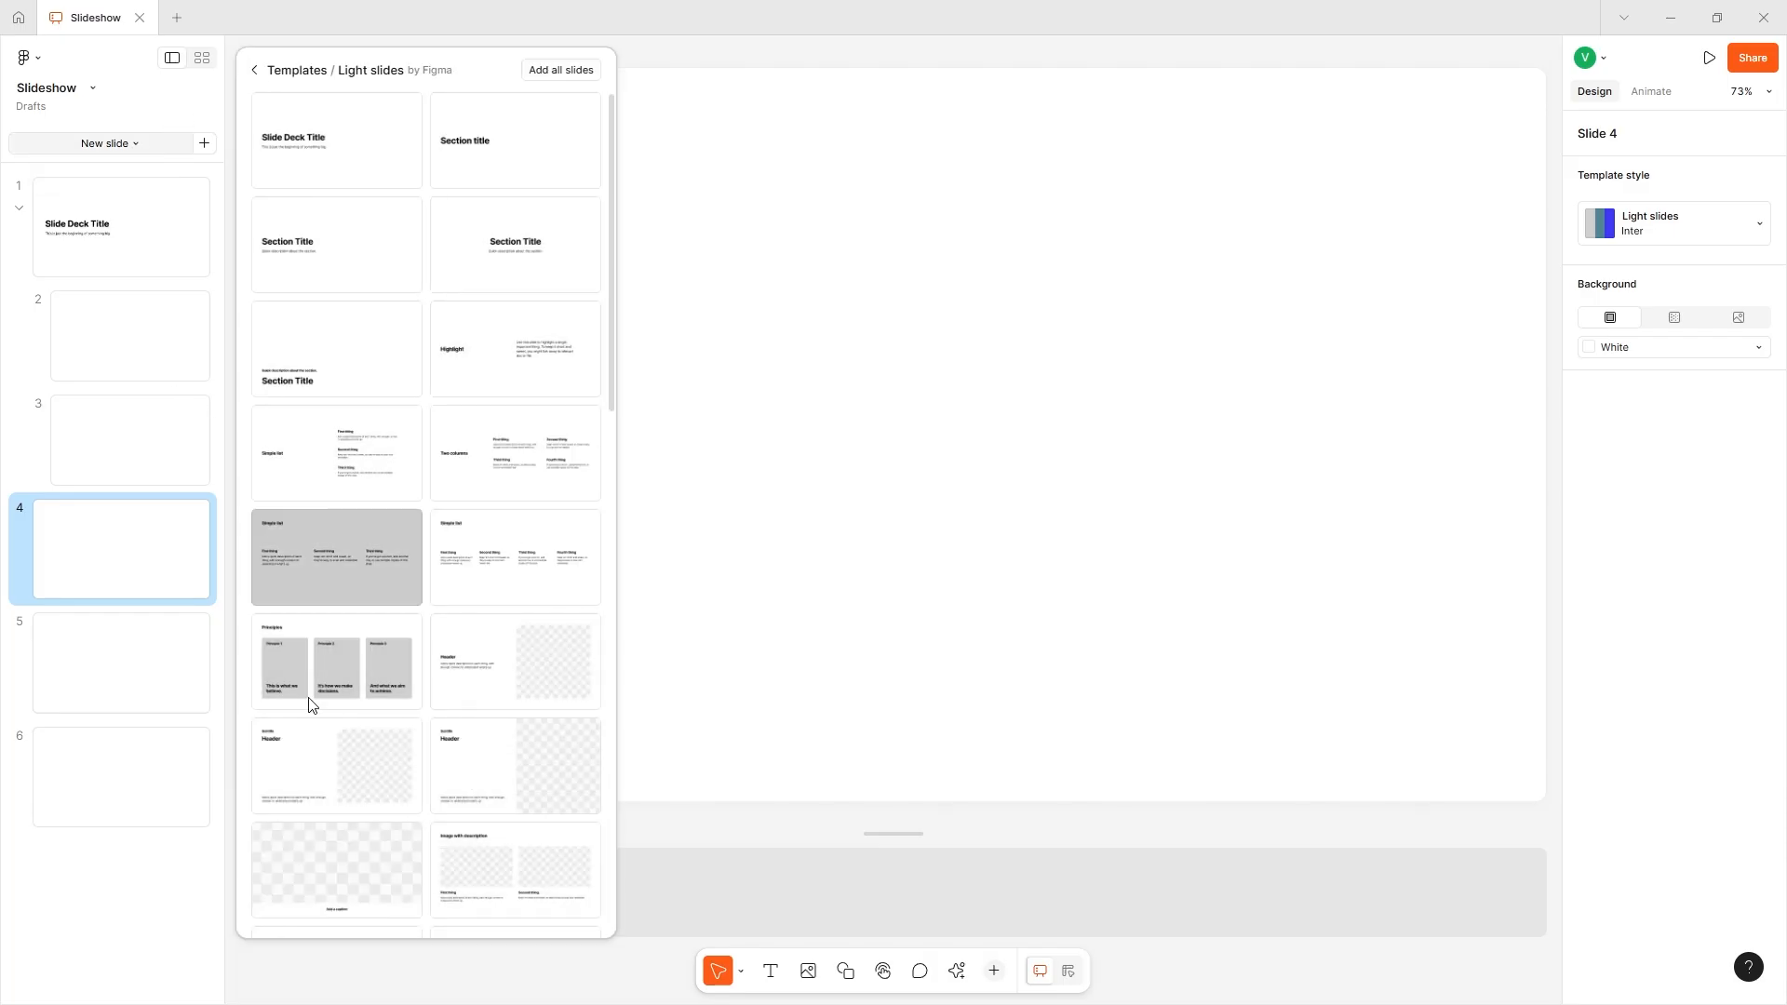
scroll(433, 757, down, 10)
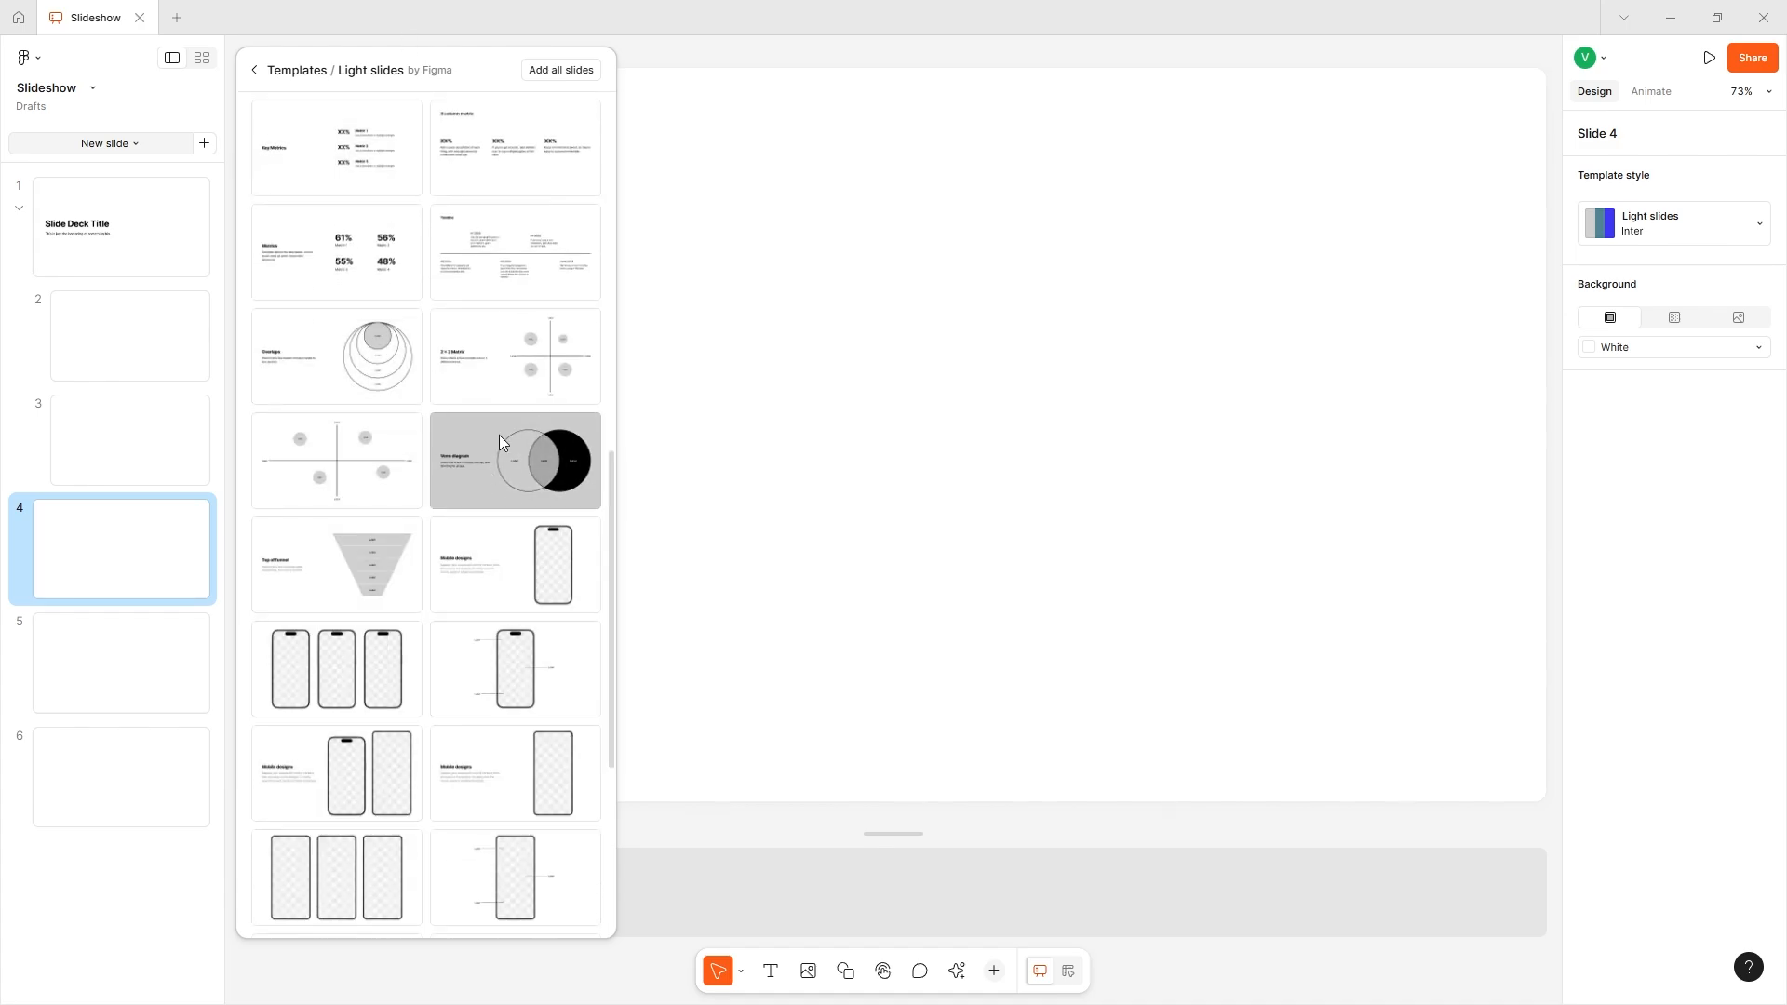
scroll(266, 365, up, 1)
scroll(304, 356, up, 2)
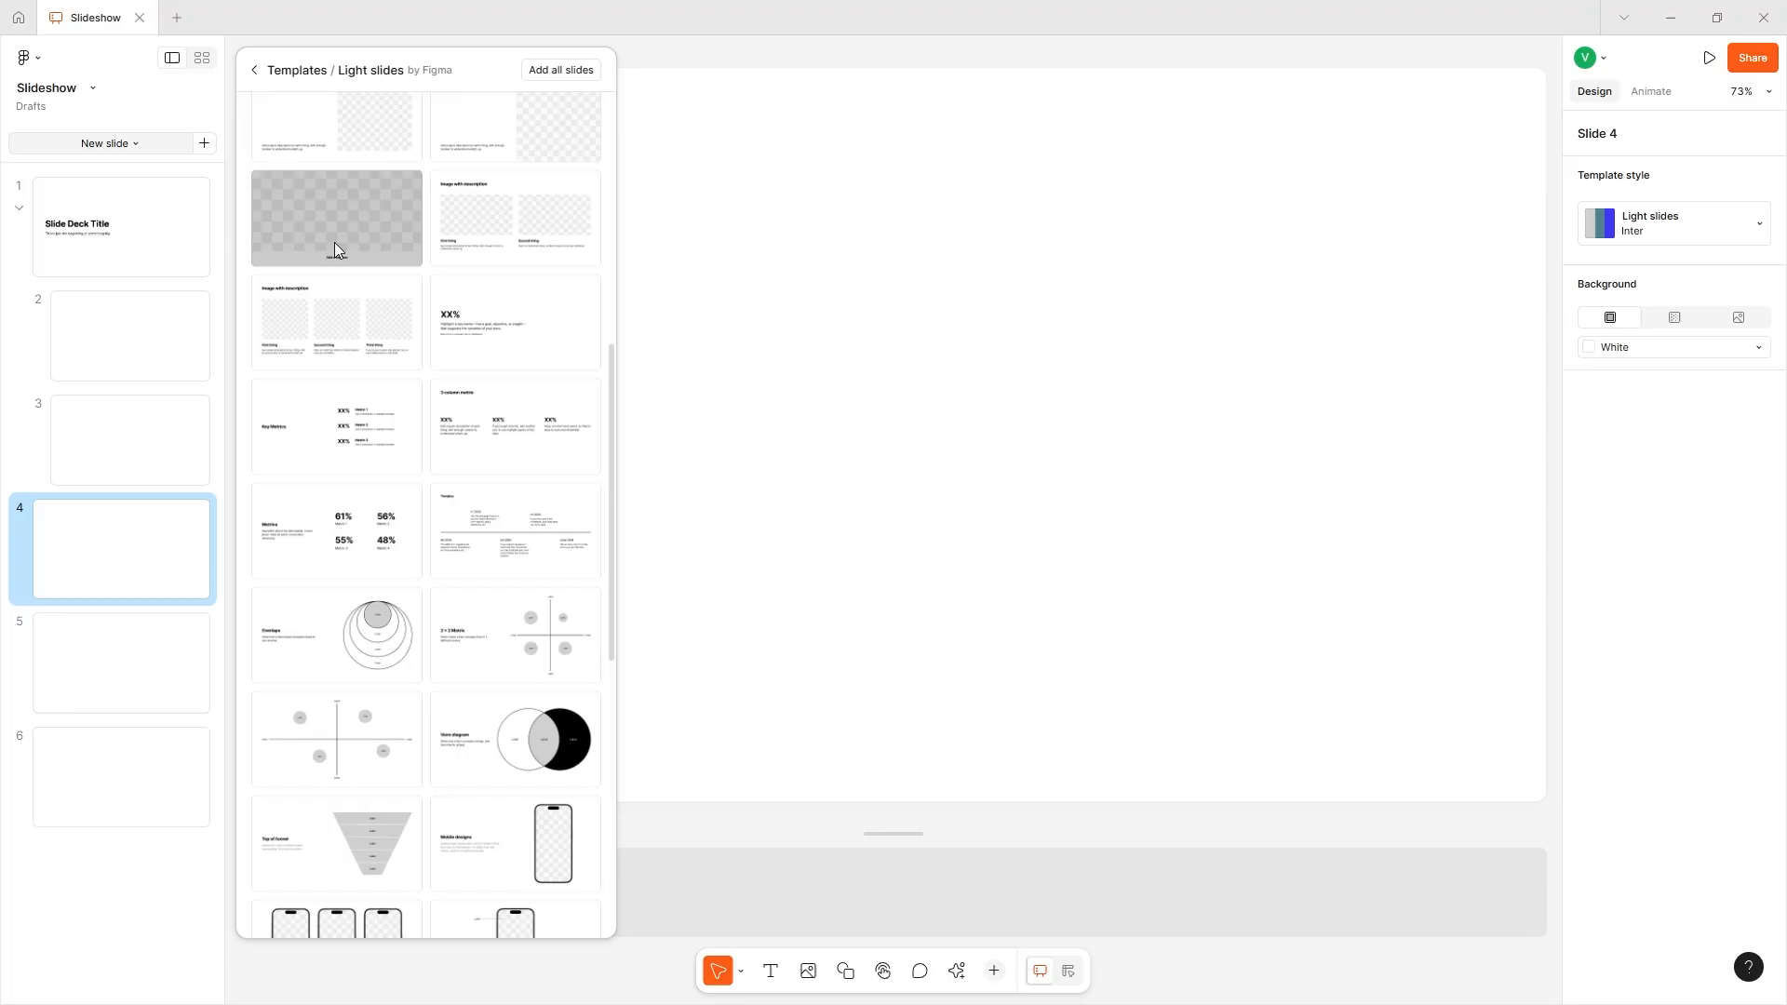
scroll(426, 408, down, 6)
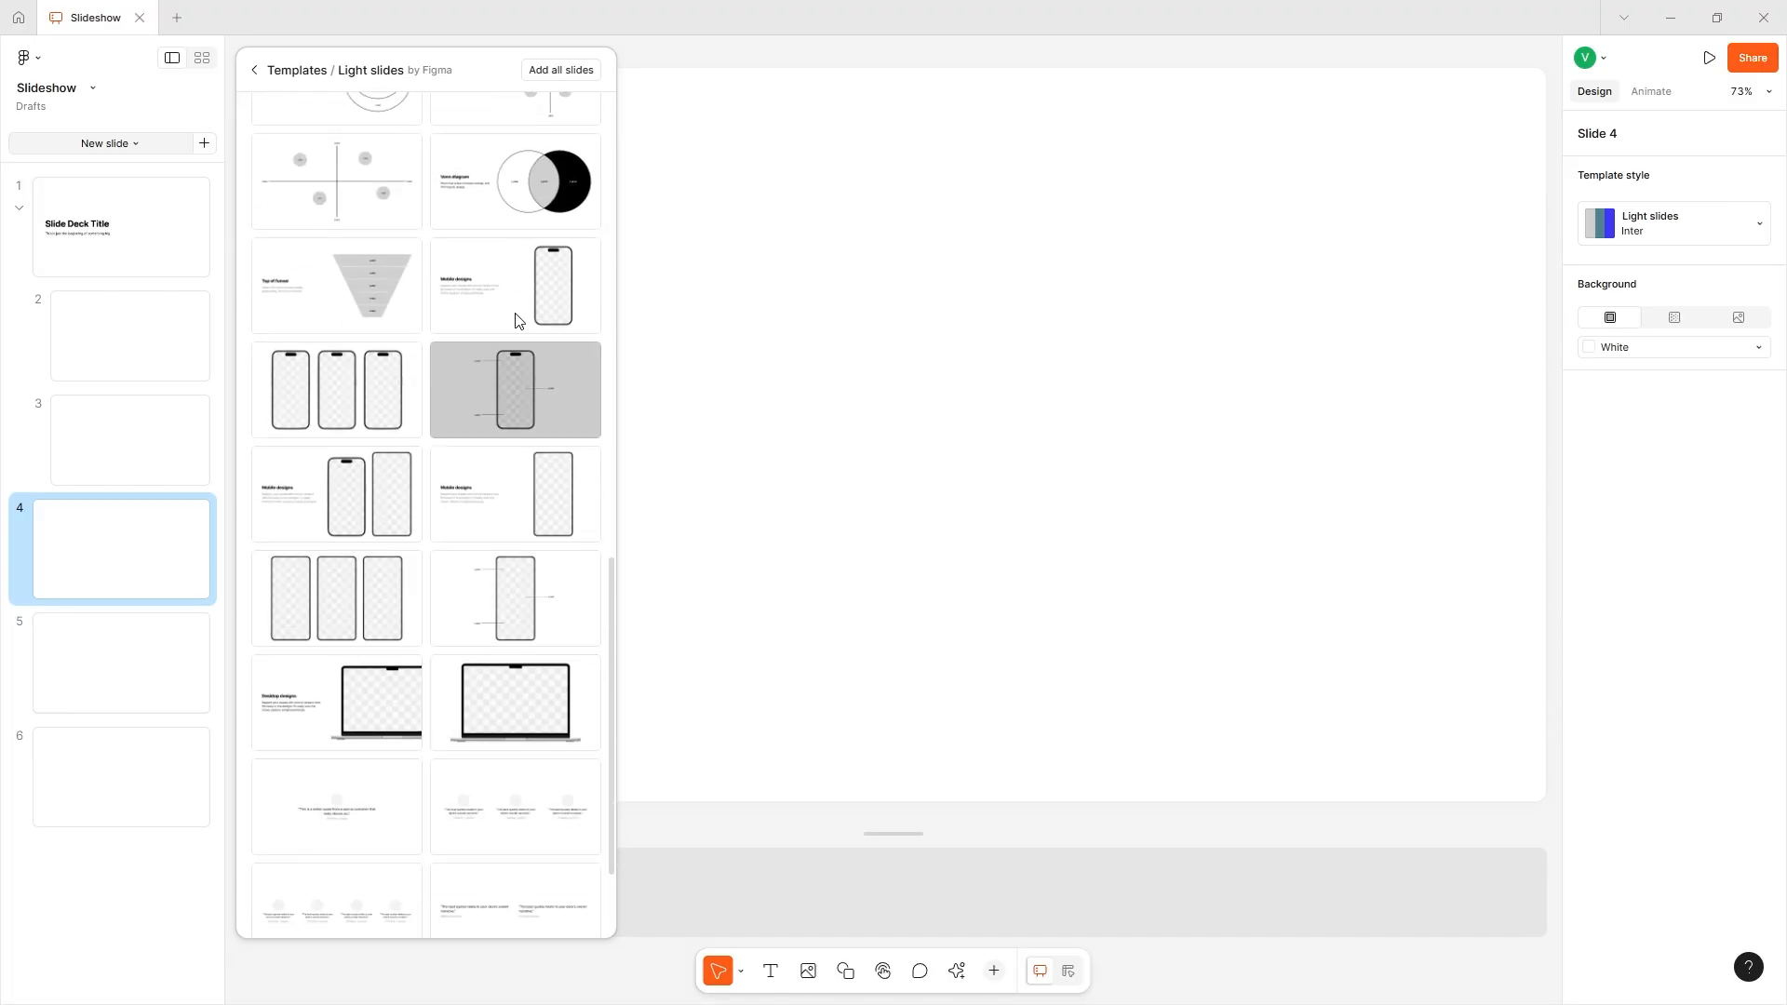
click(346, 619)
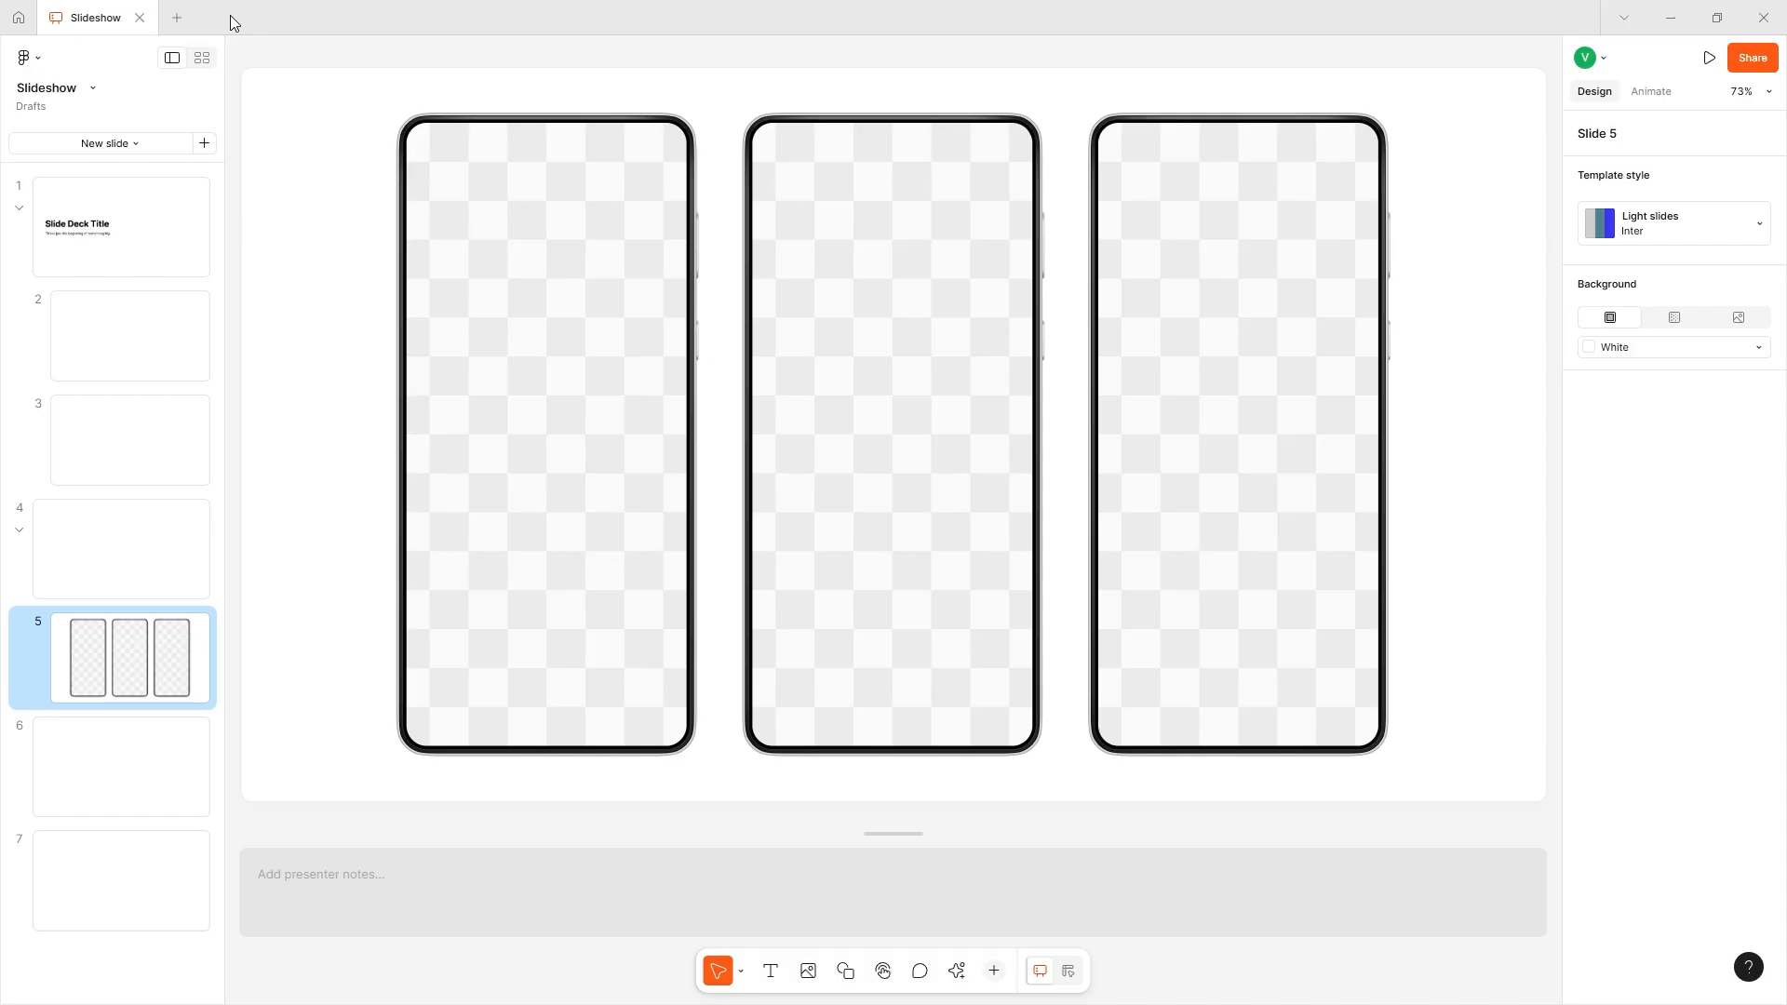
- Add a blank slide after slide 5, followed by the Light slides layout with one notched phone mockup and labels
click(204, 142)
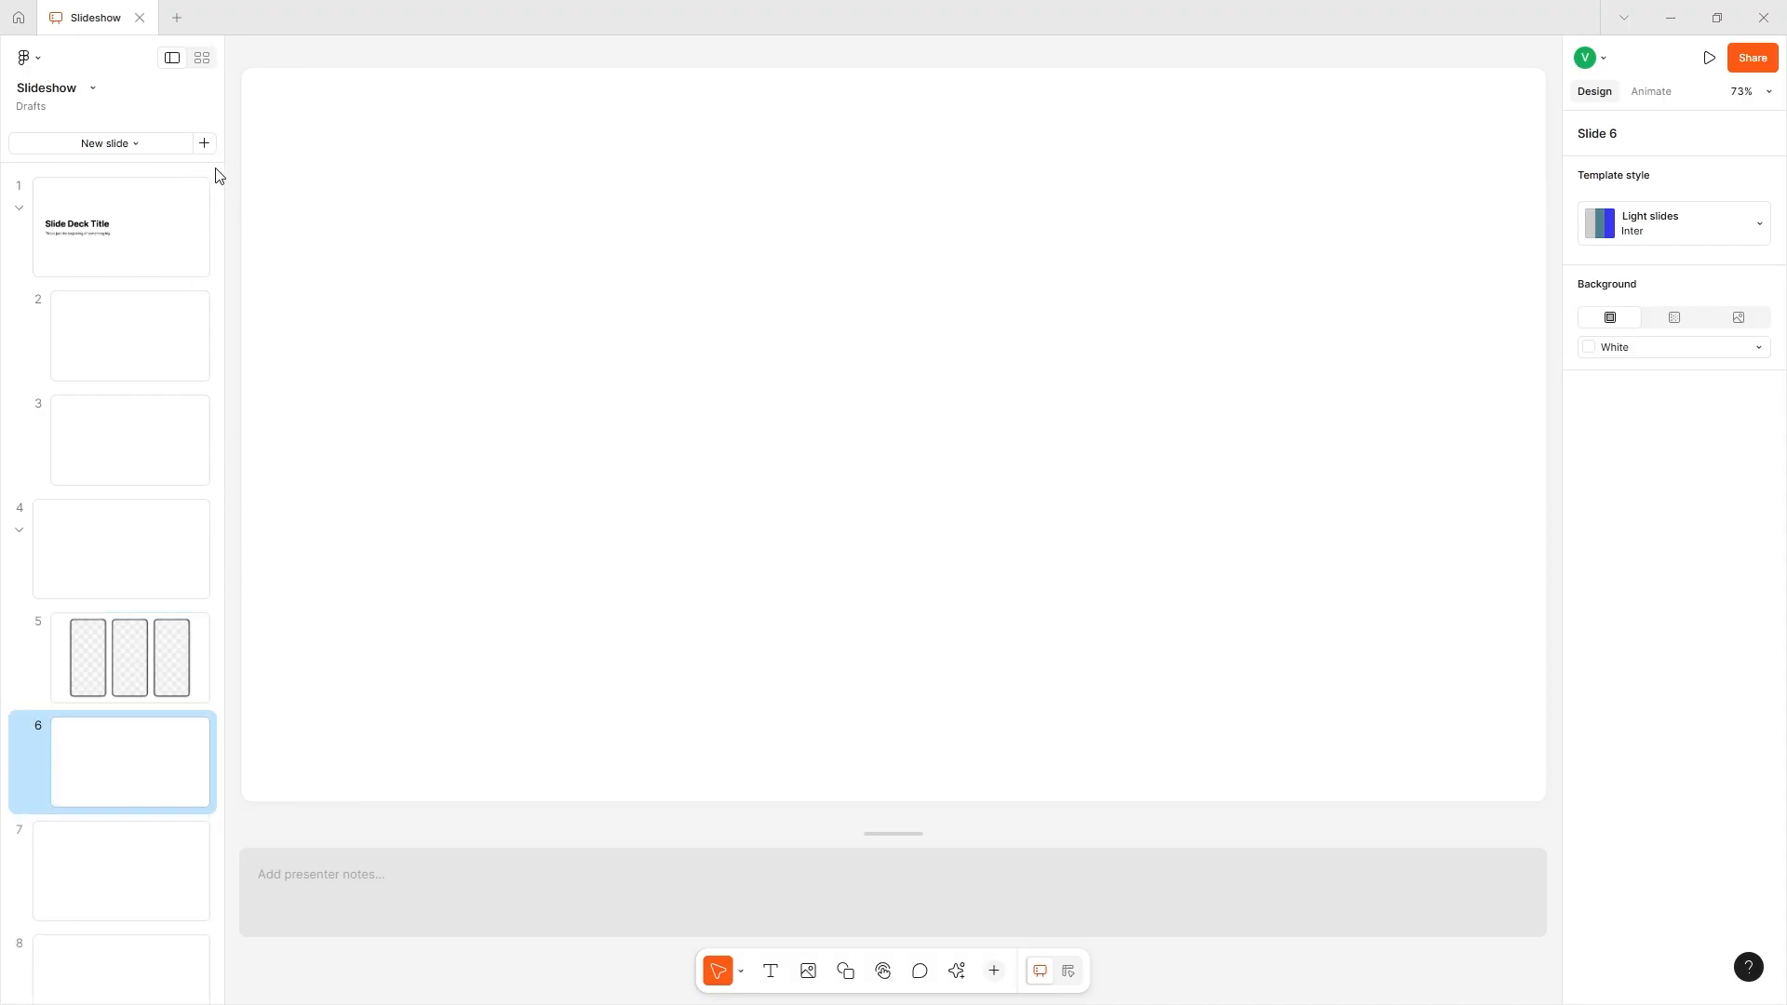
click(121, 144)
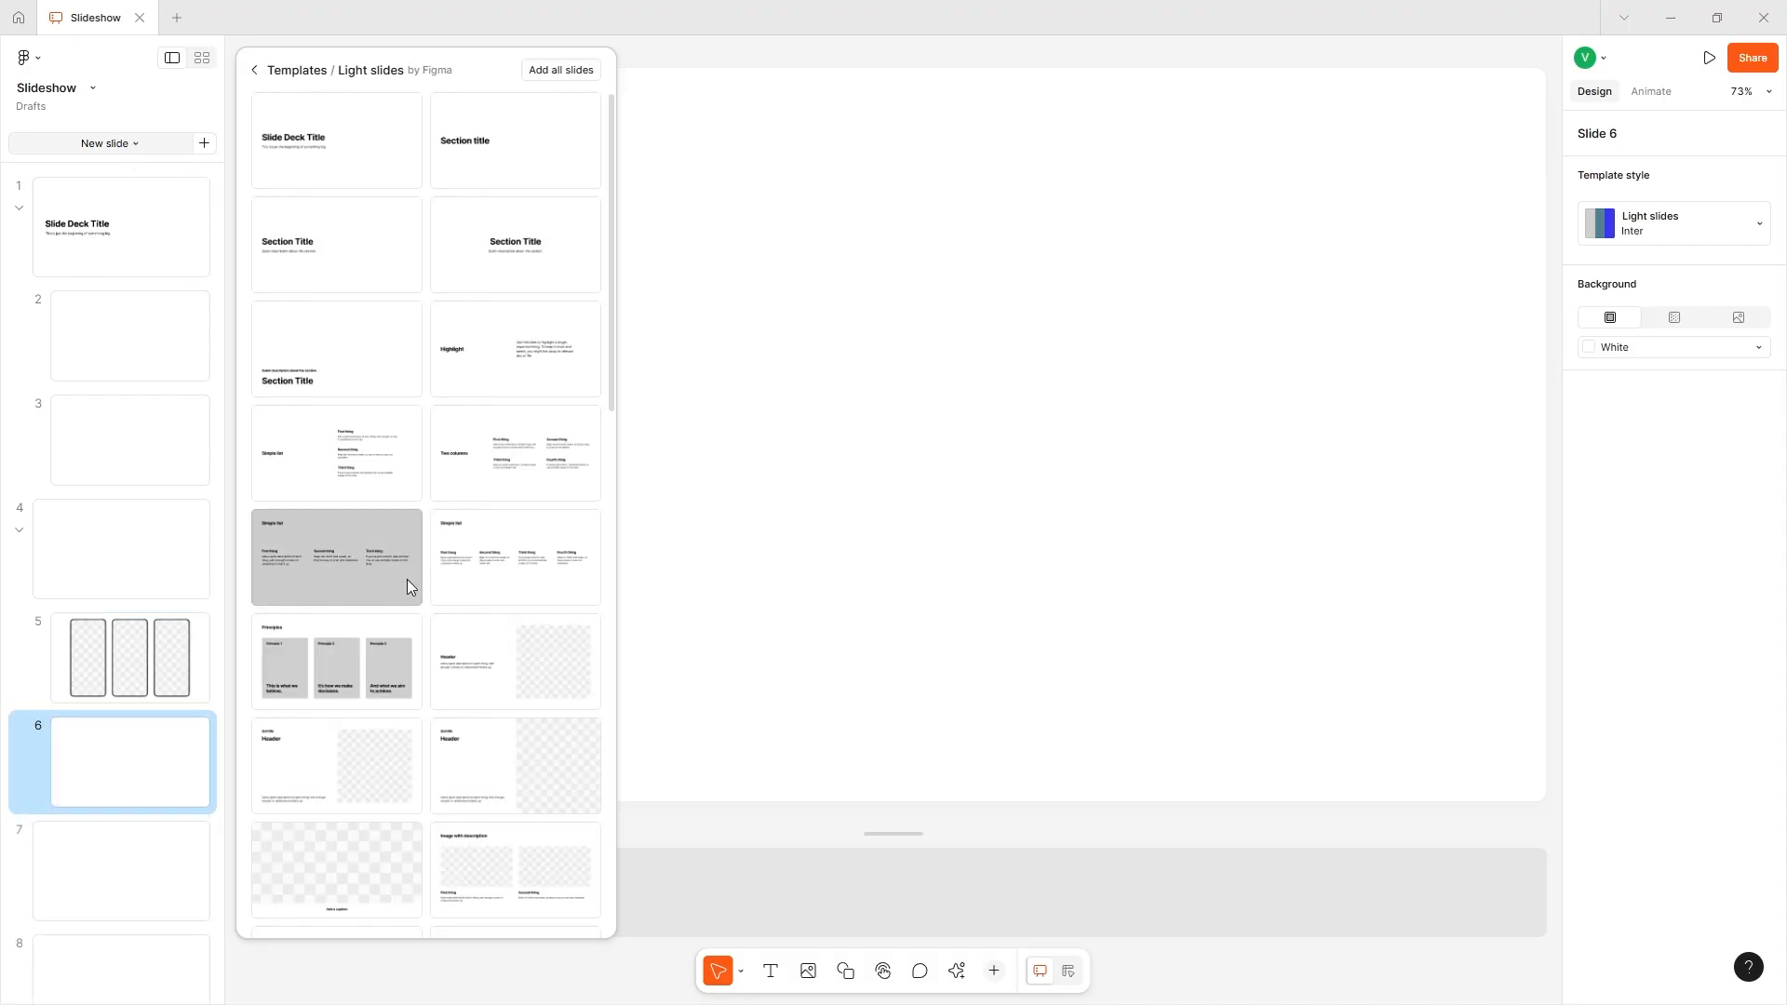
scroll(410, 558, down, 10)
scroll(363, 587, down, 2)
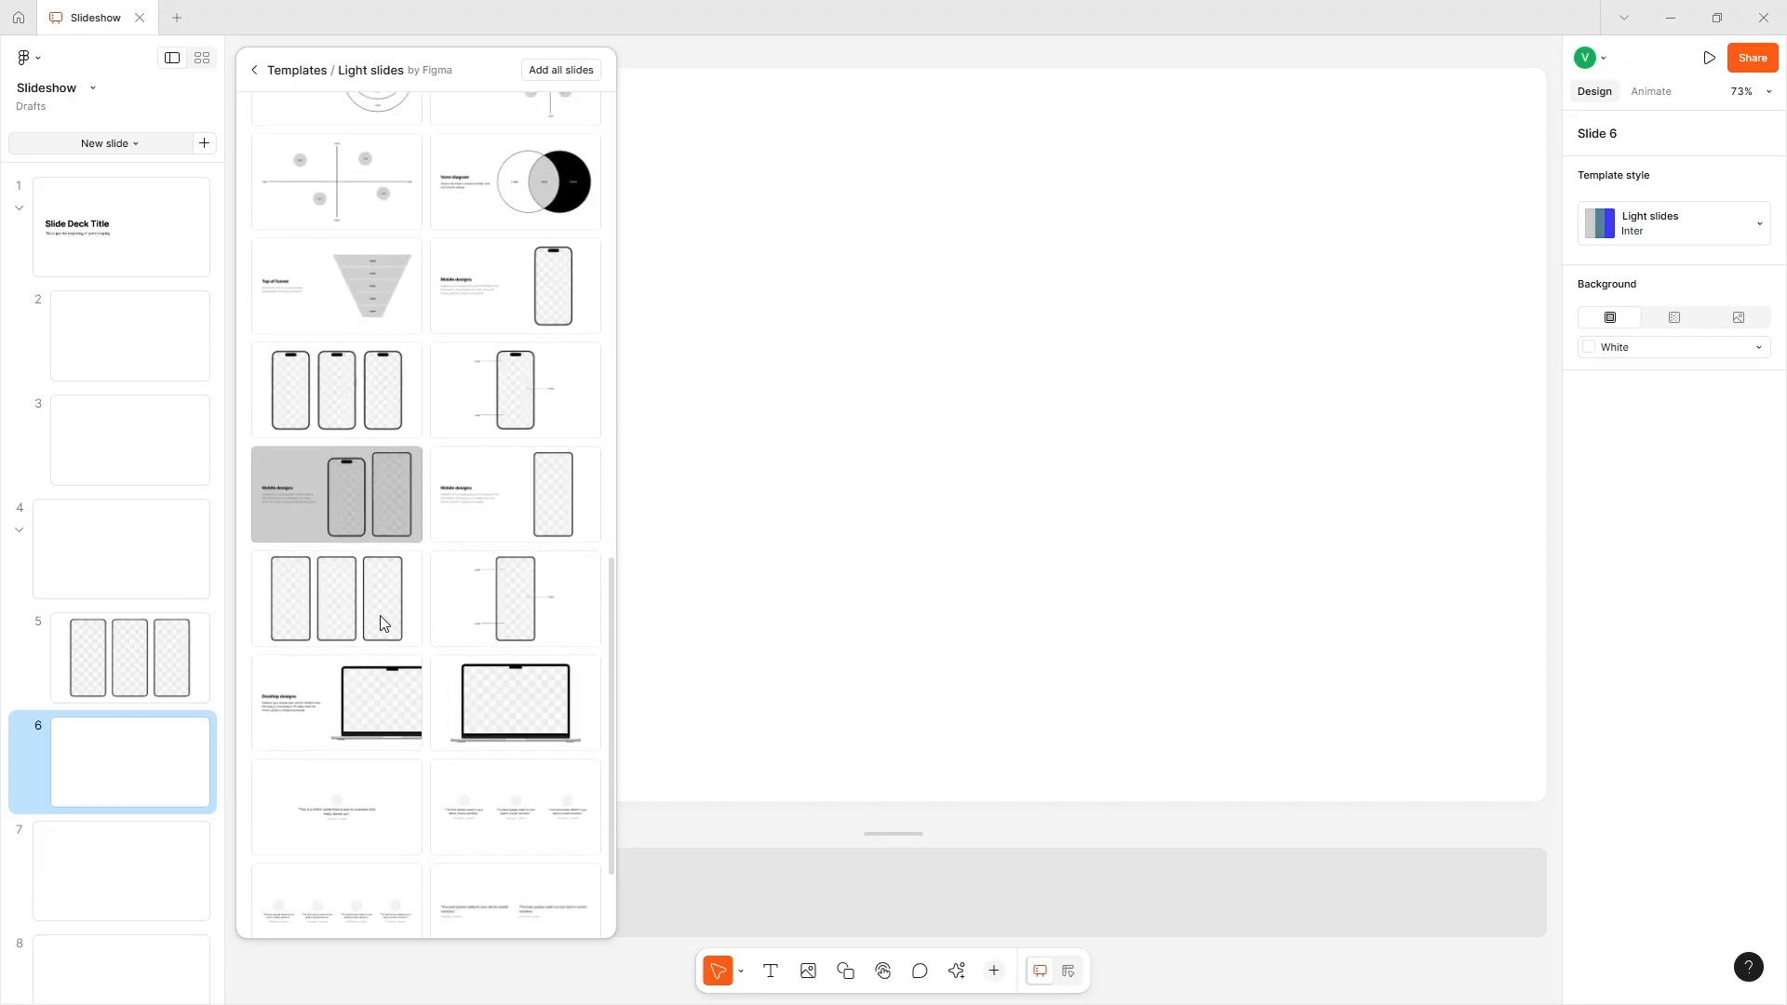
click(505, 366)
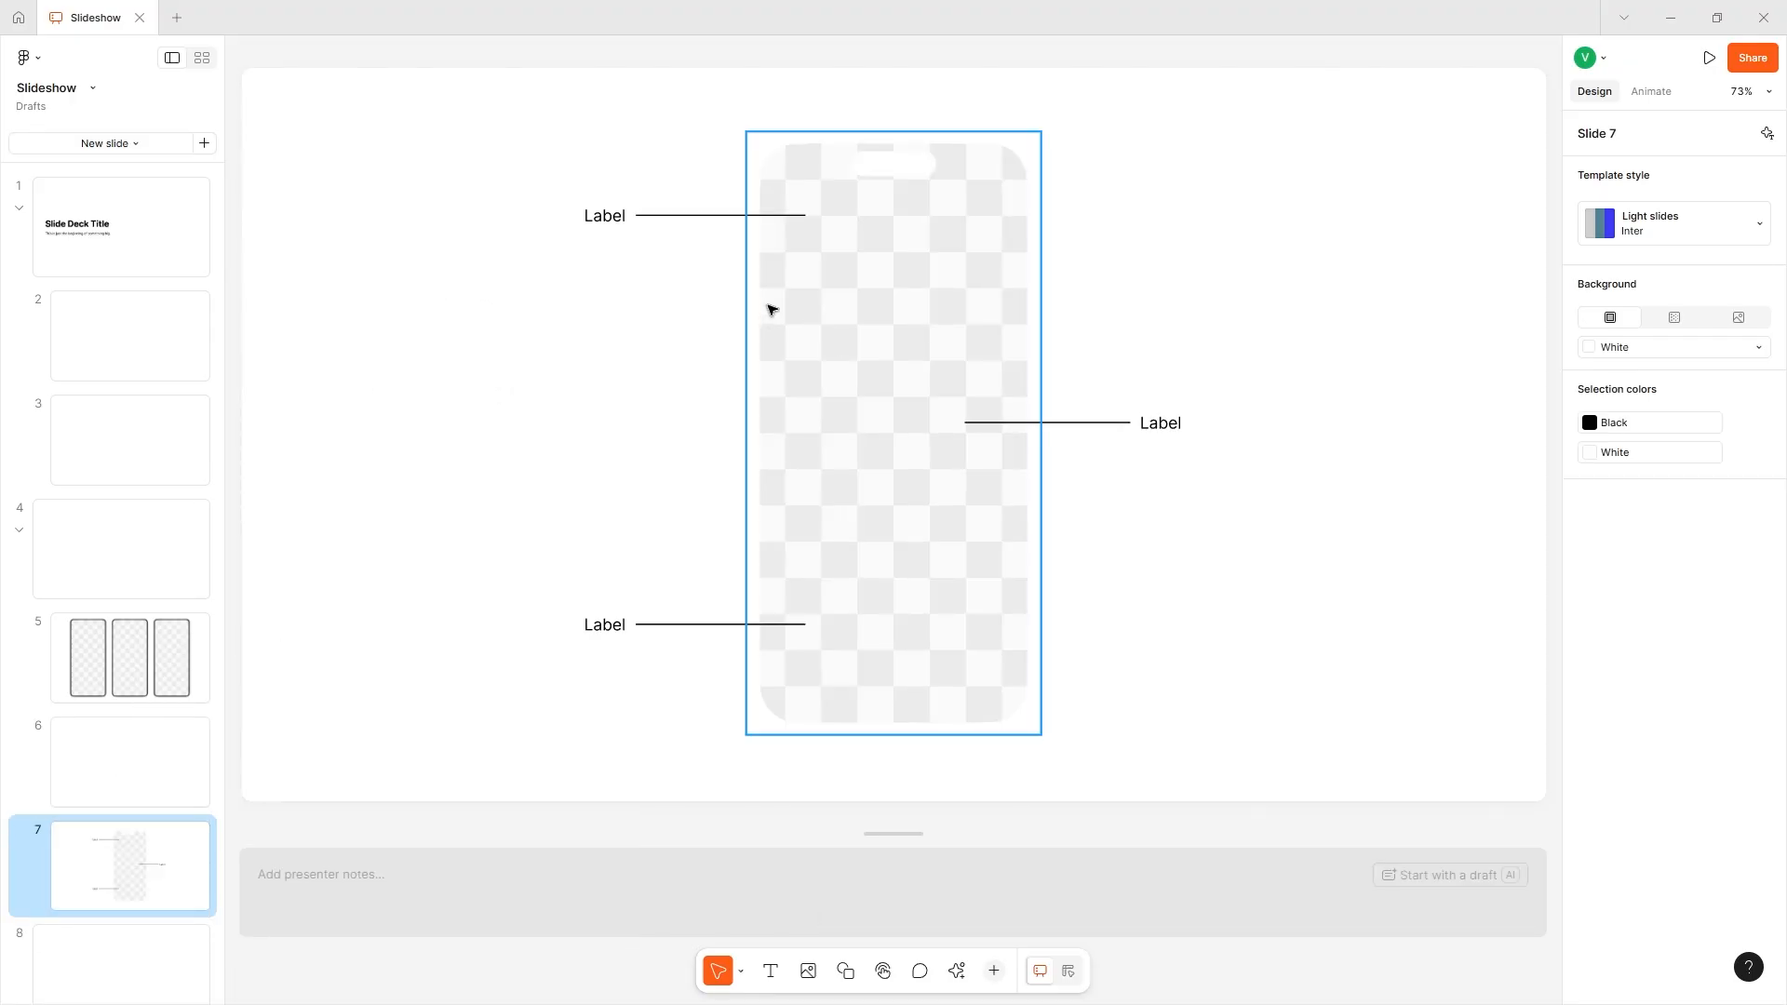
- Move the three-phone mockup slide below the blank slide that follows it
click(711, 225)
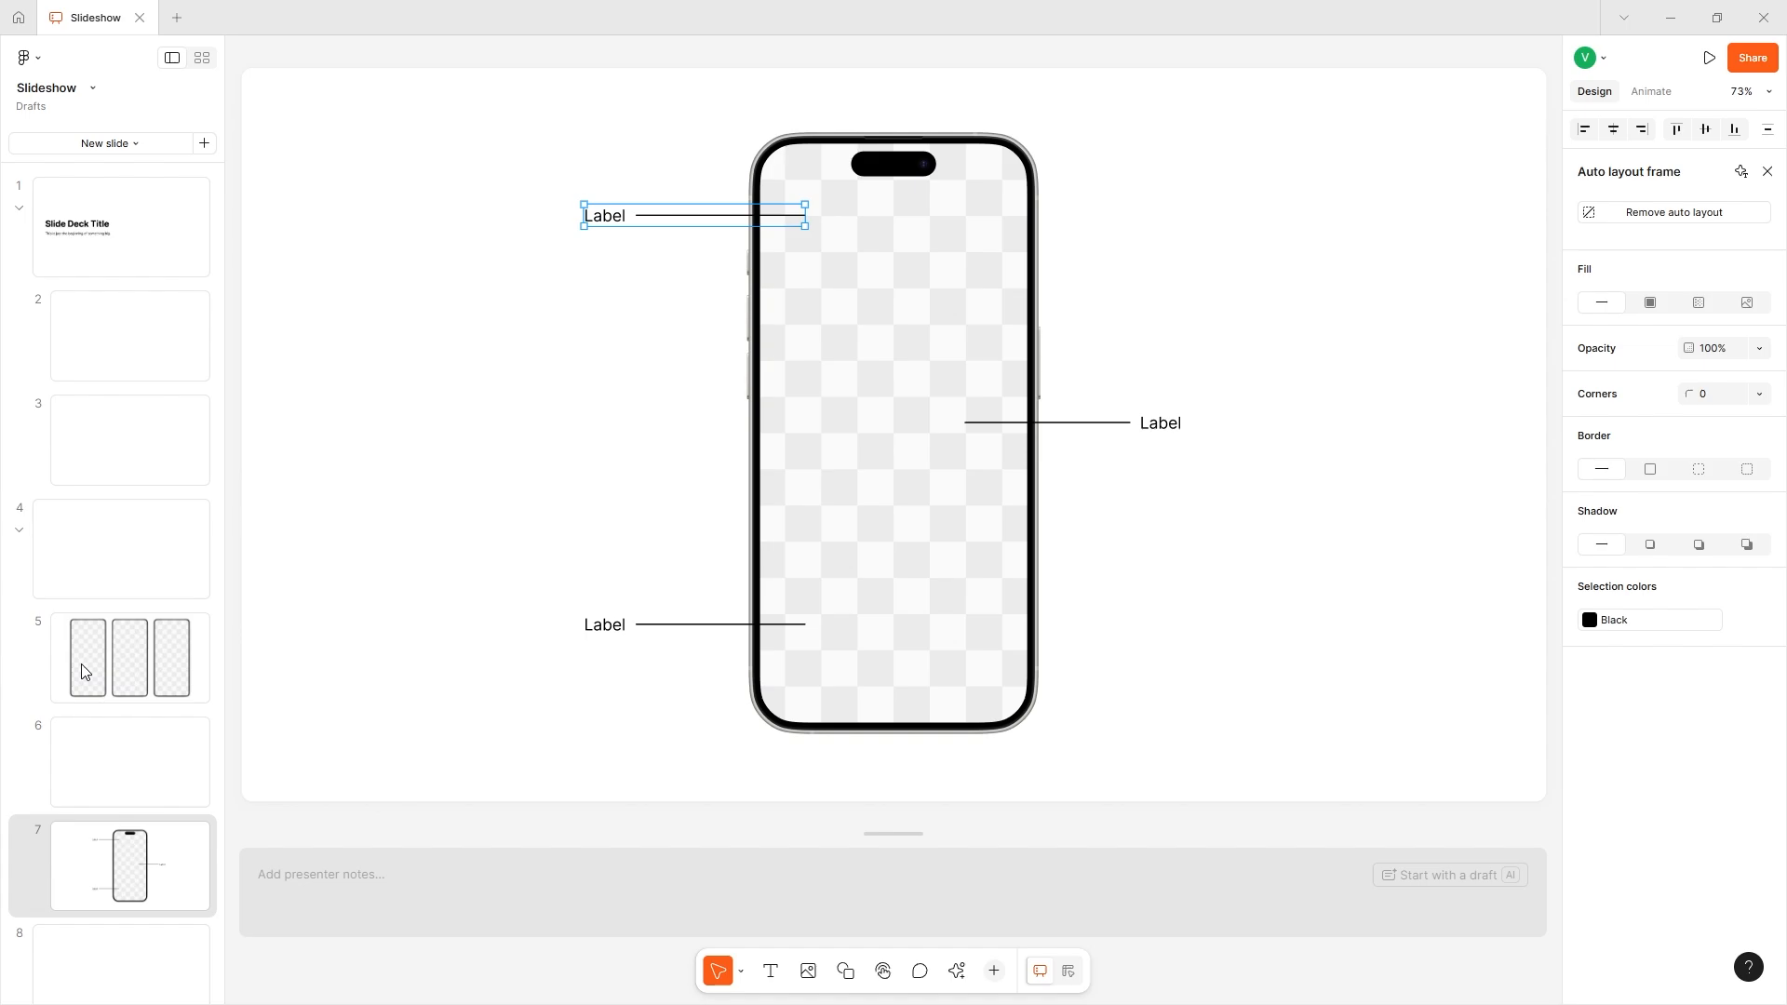
drag(83, 672, 121, 814)
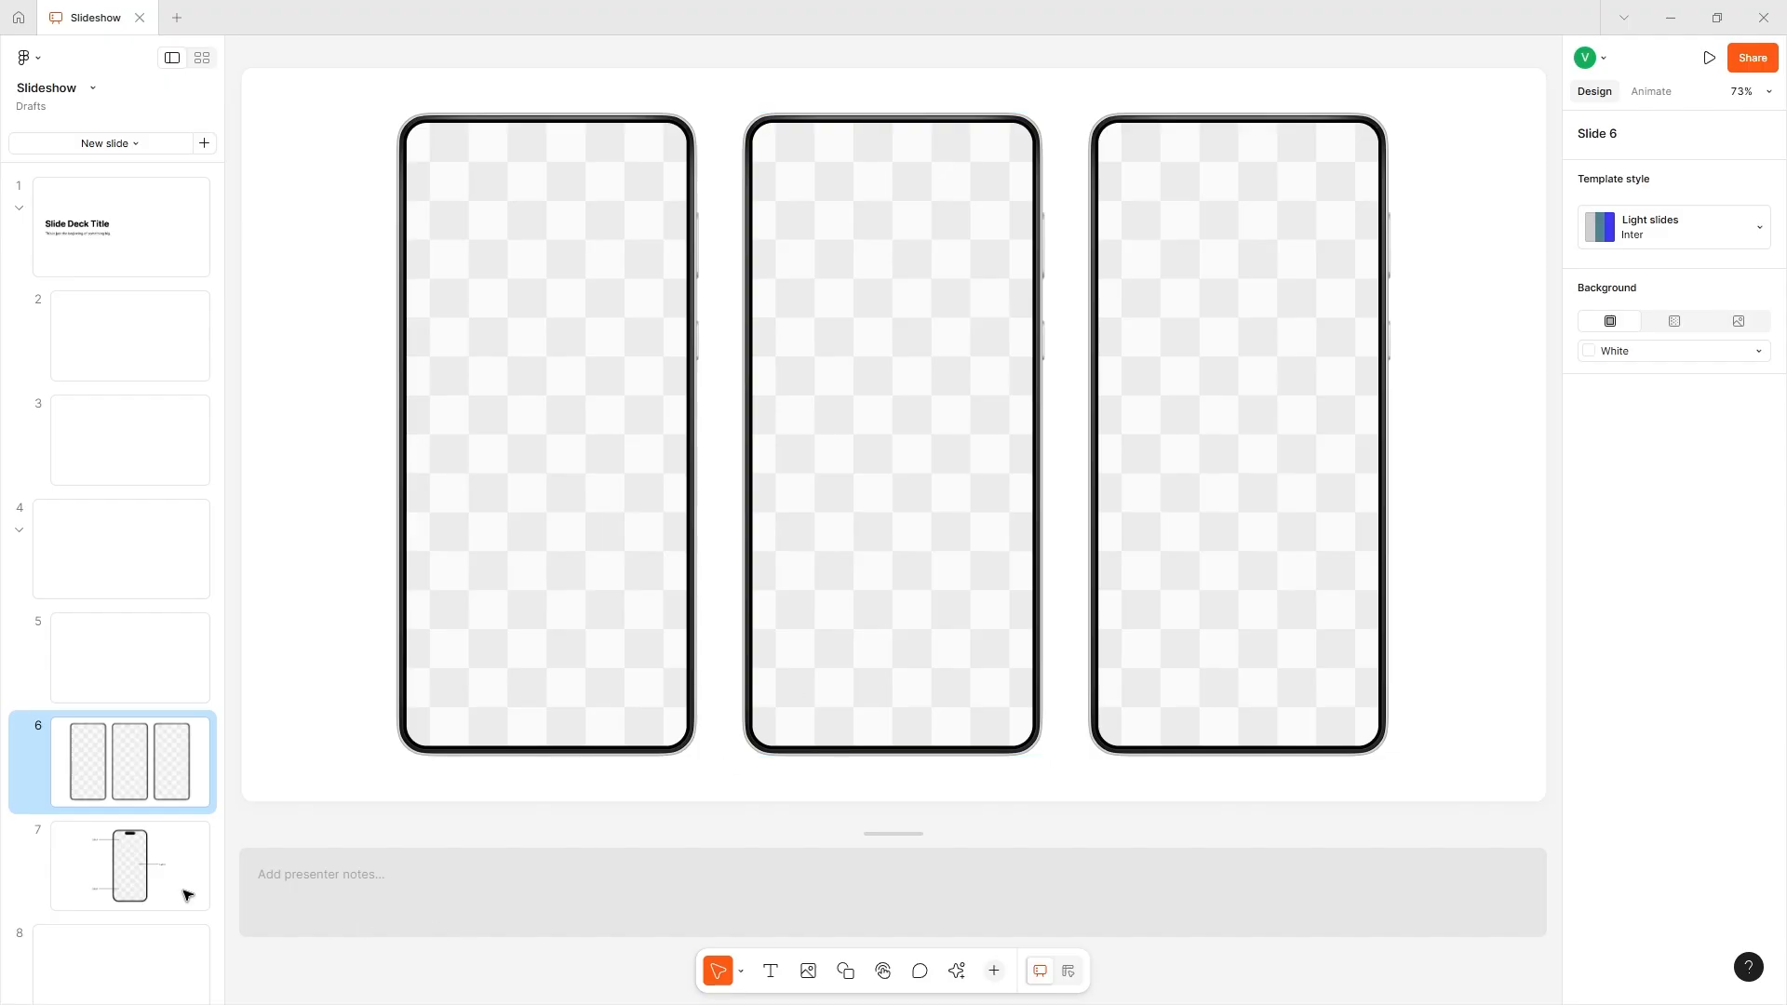
- Insert the Light slides layout with the full laptop mockup after slide 7 and fill the laptop screen with the CAKE image
click(72, 849)
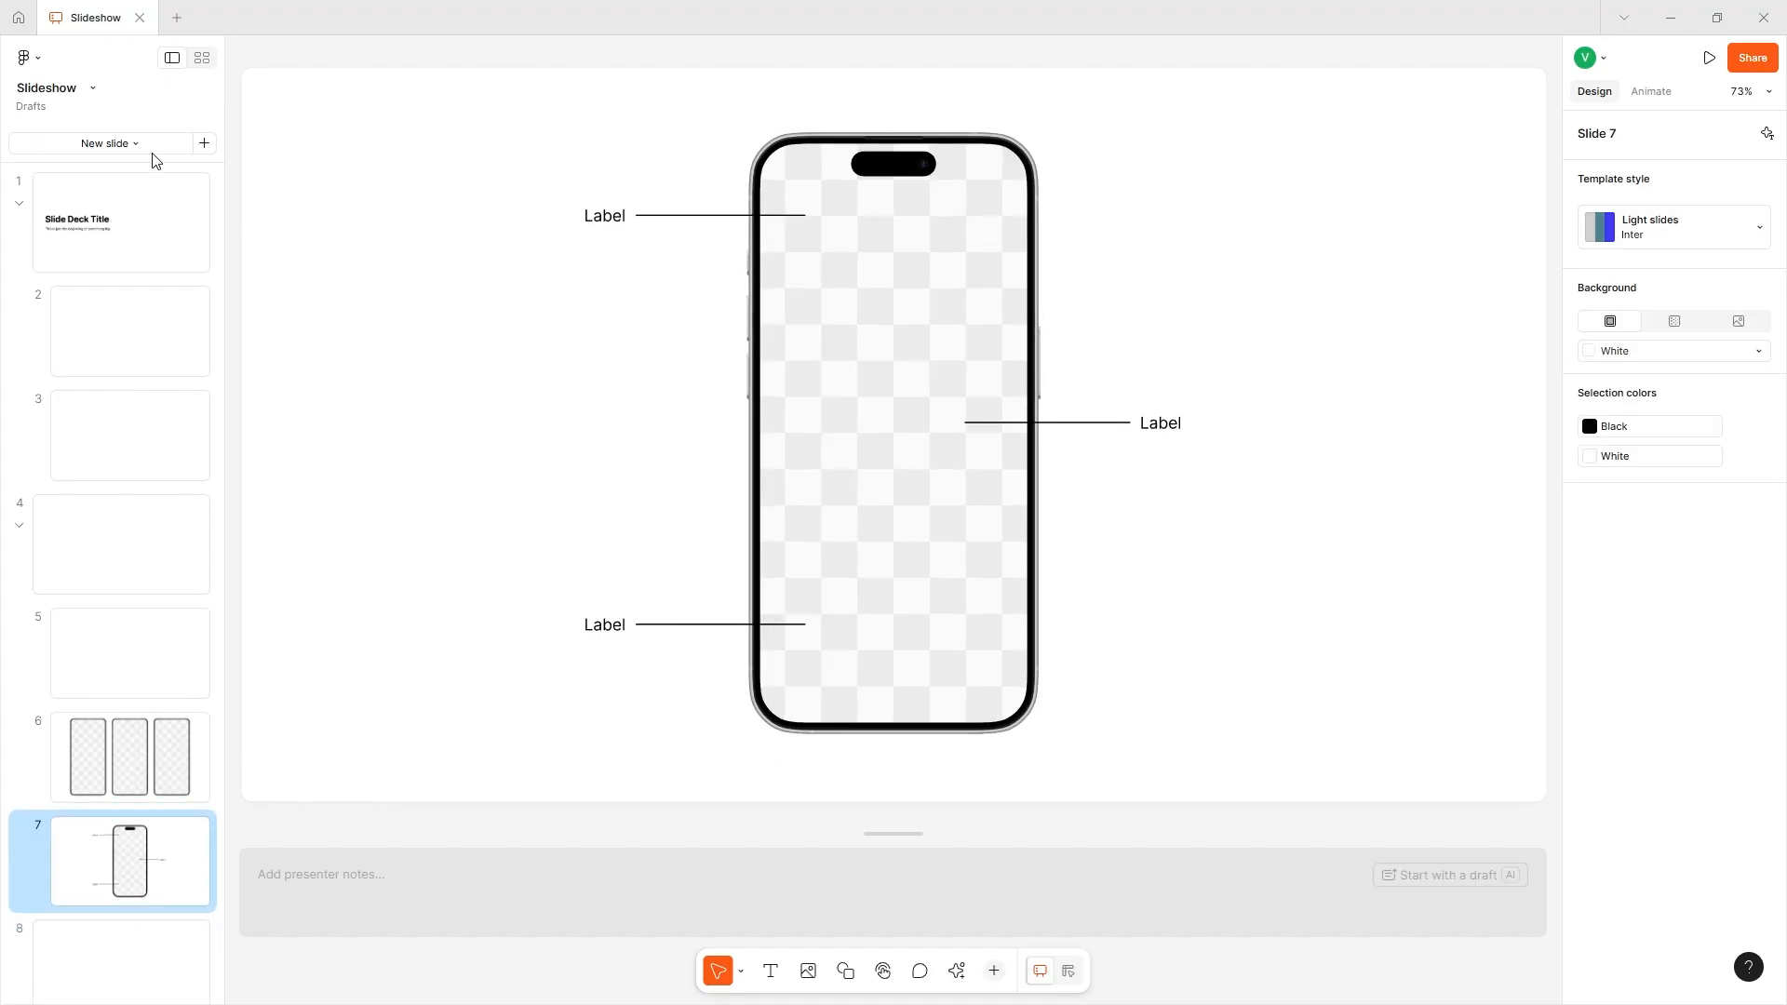
click(105, 143)
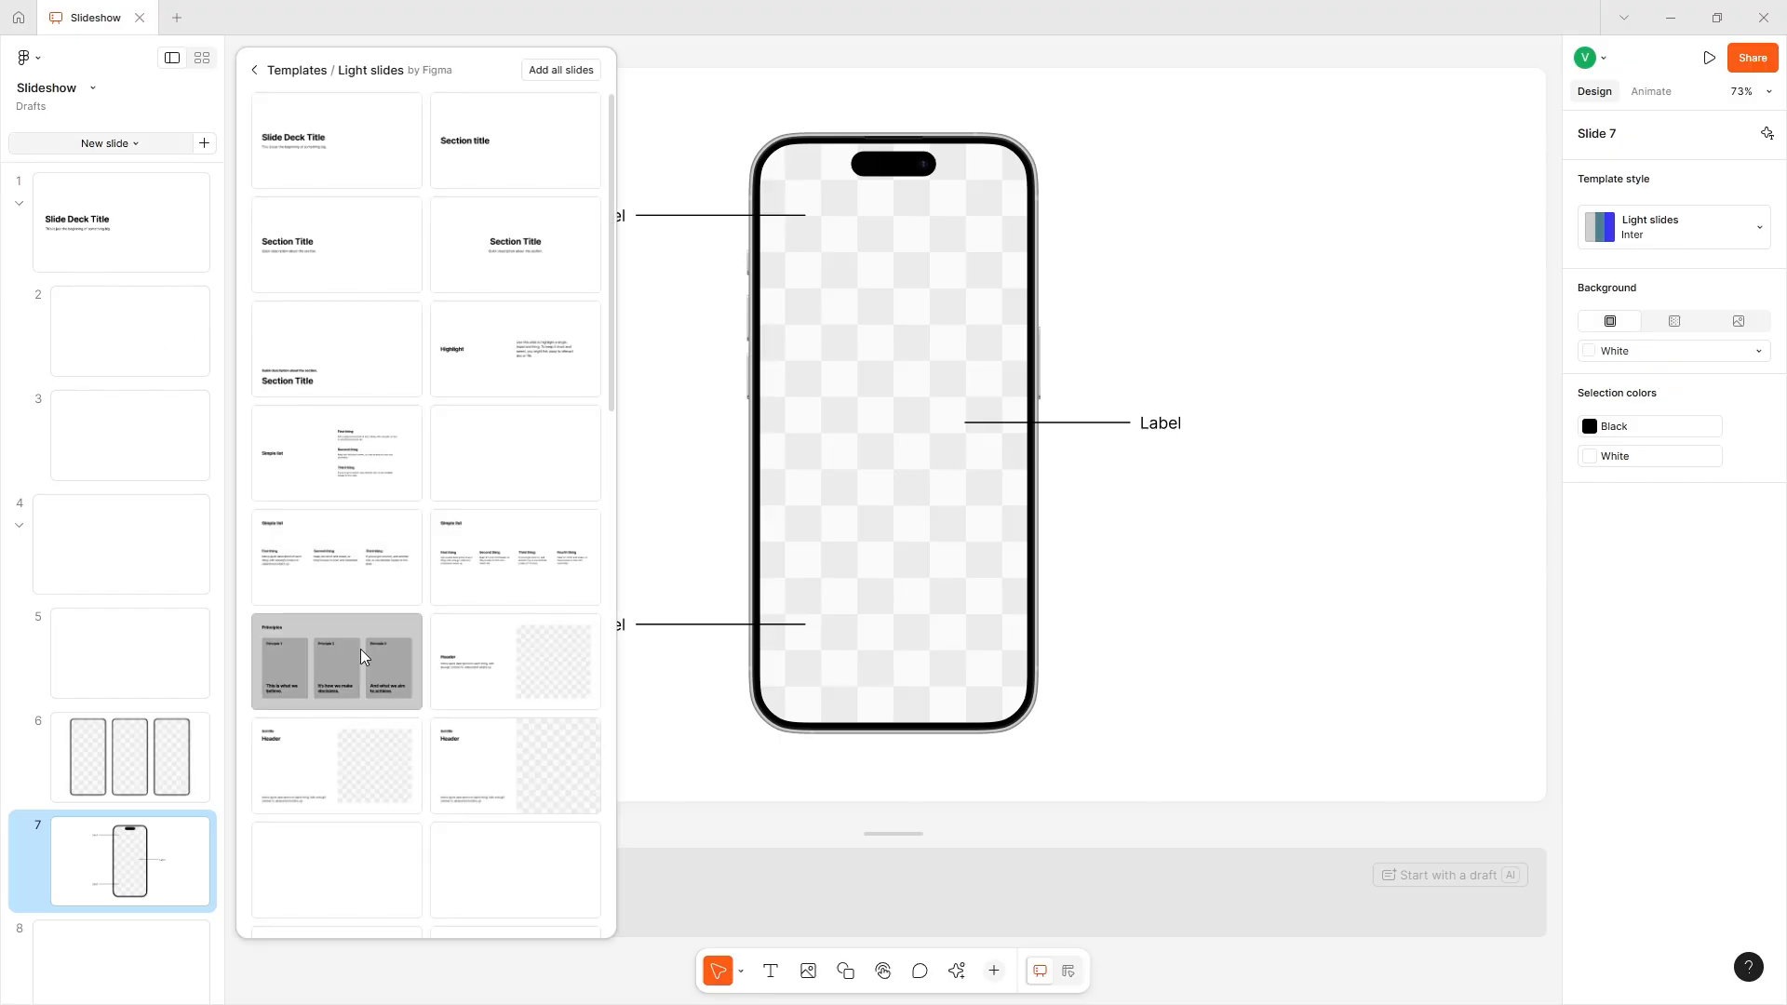
scroll(372, 744, down, 5)
scroll(384, 828, down, 10)
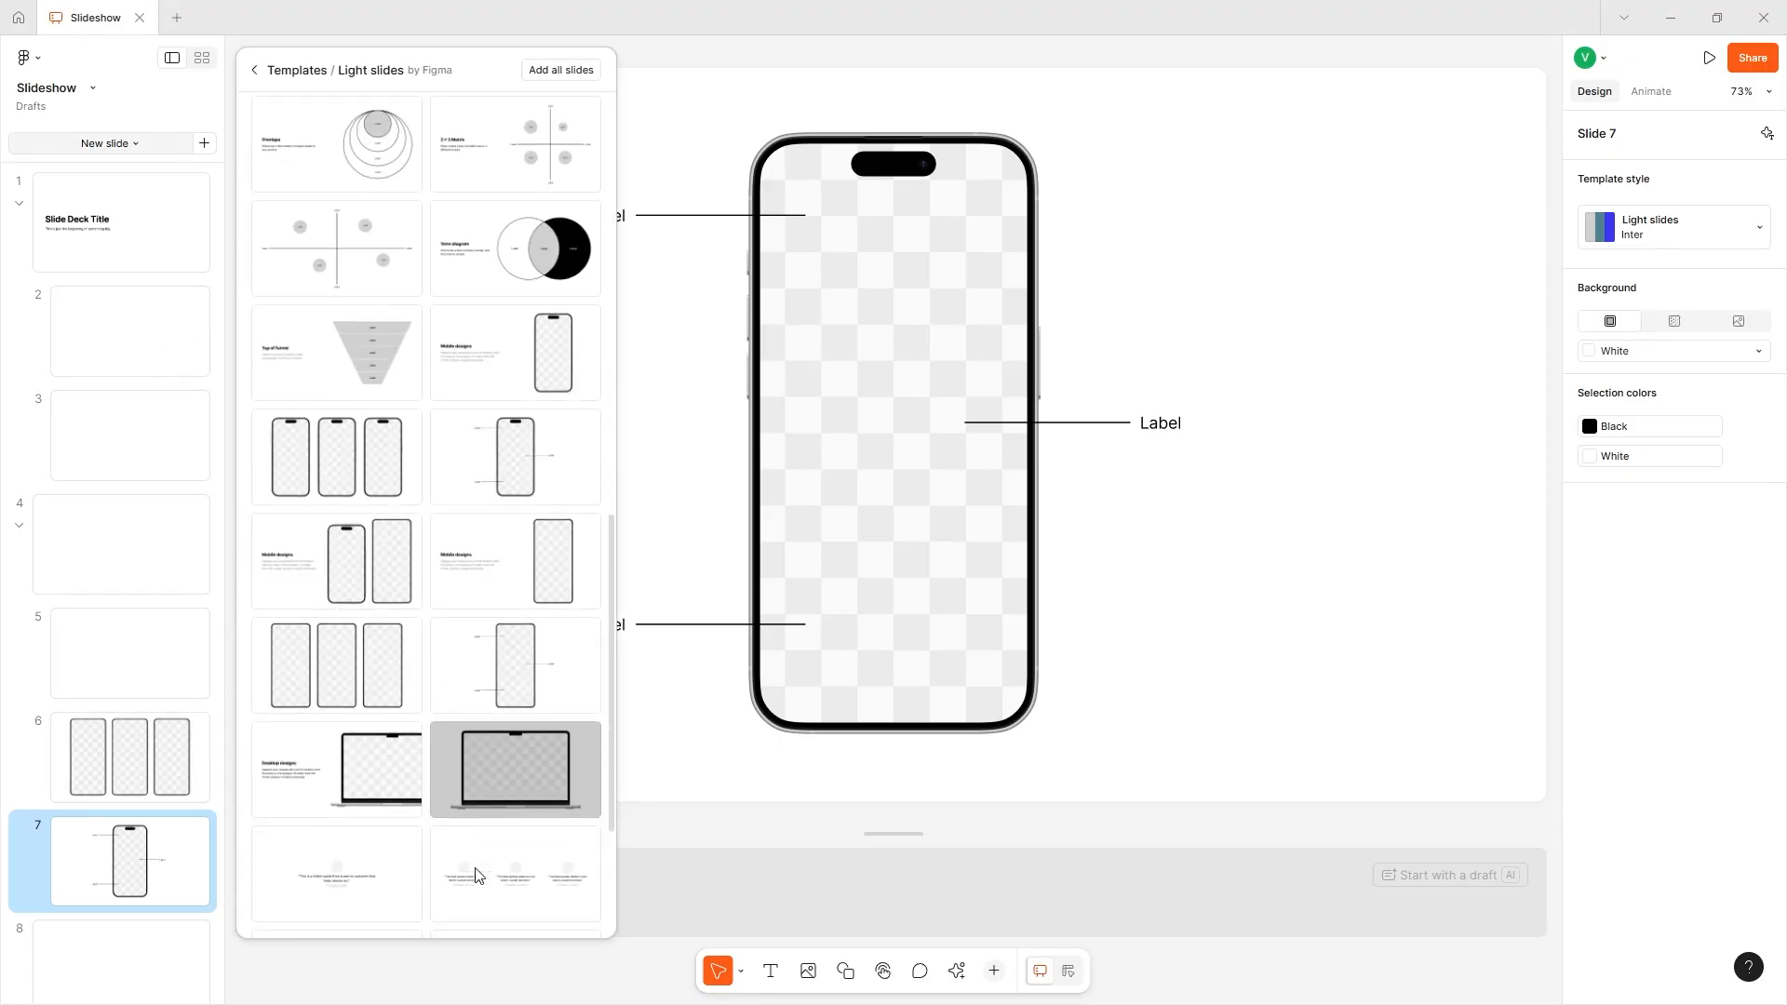
click(465, 572)
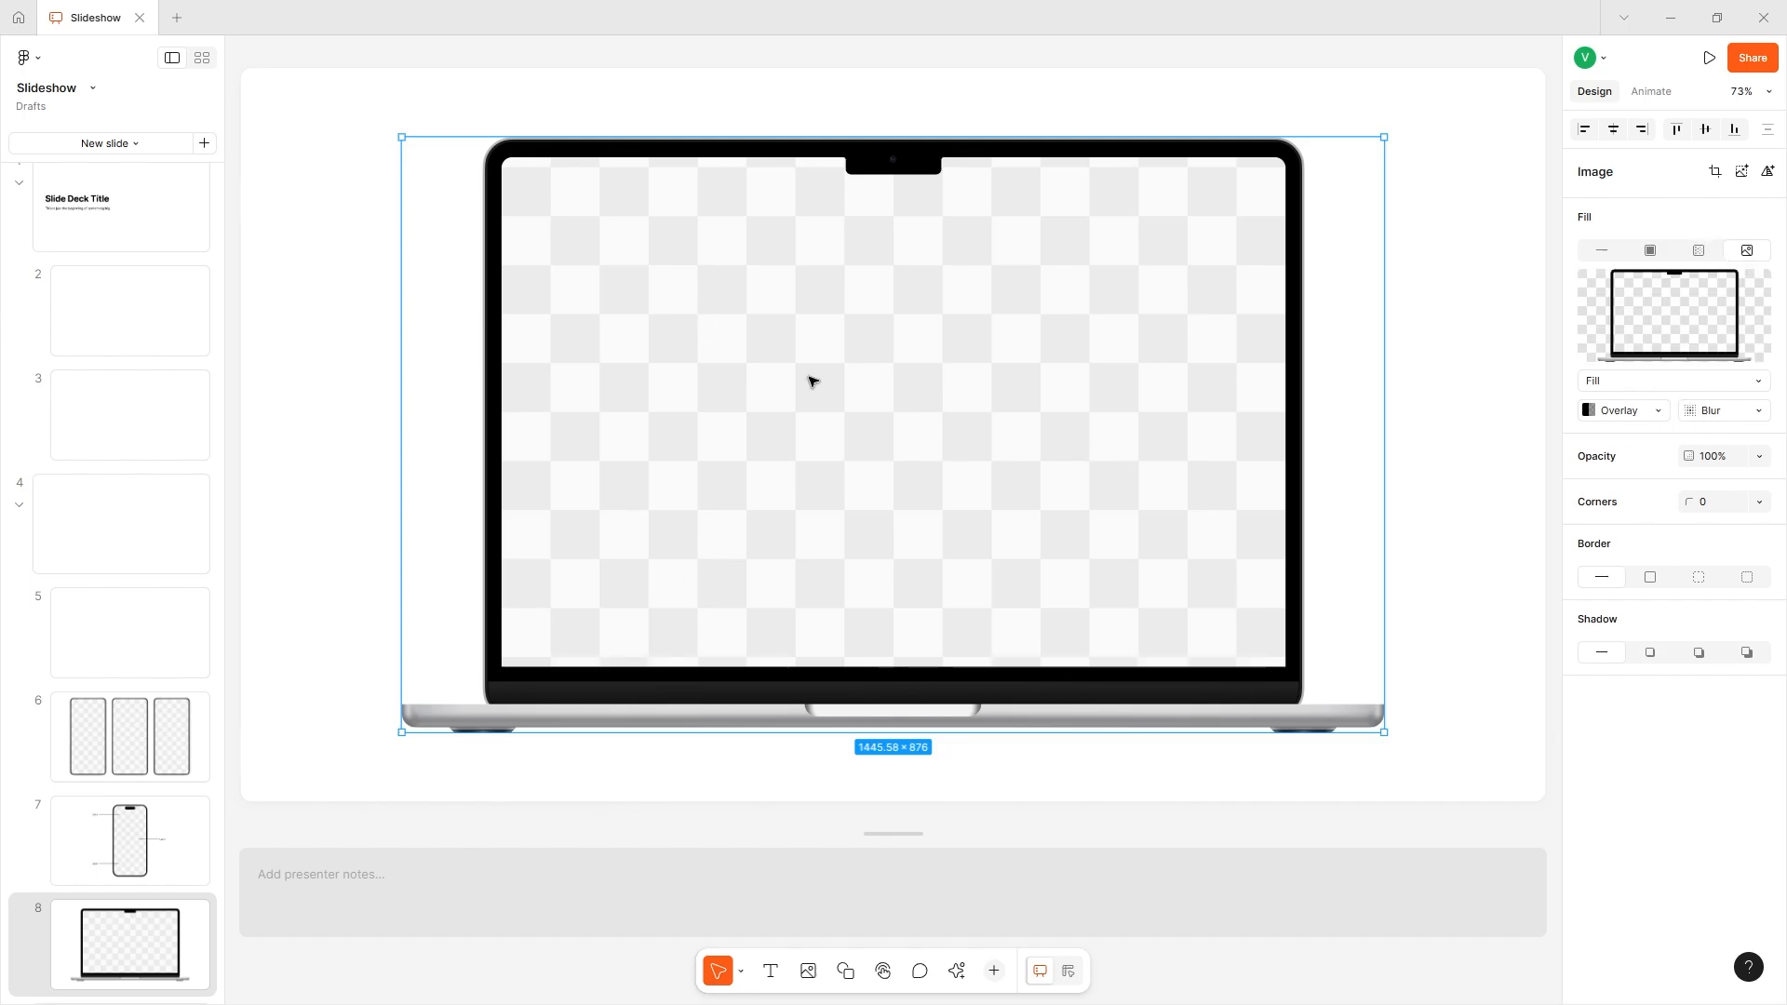
double_click(679, 296)
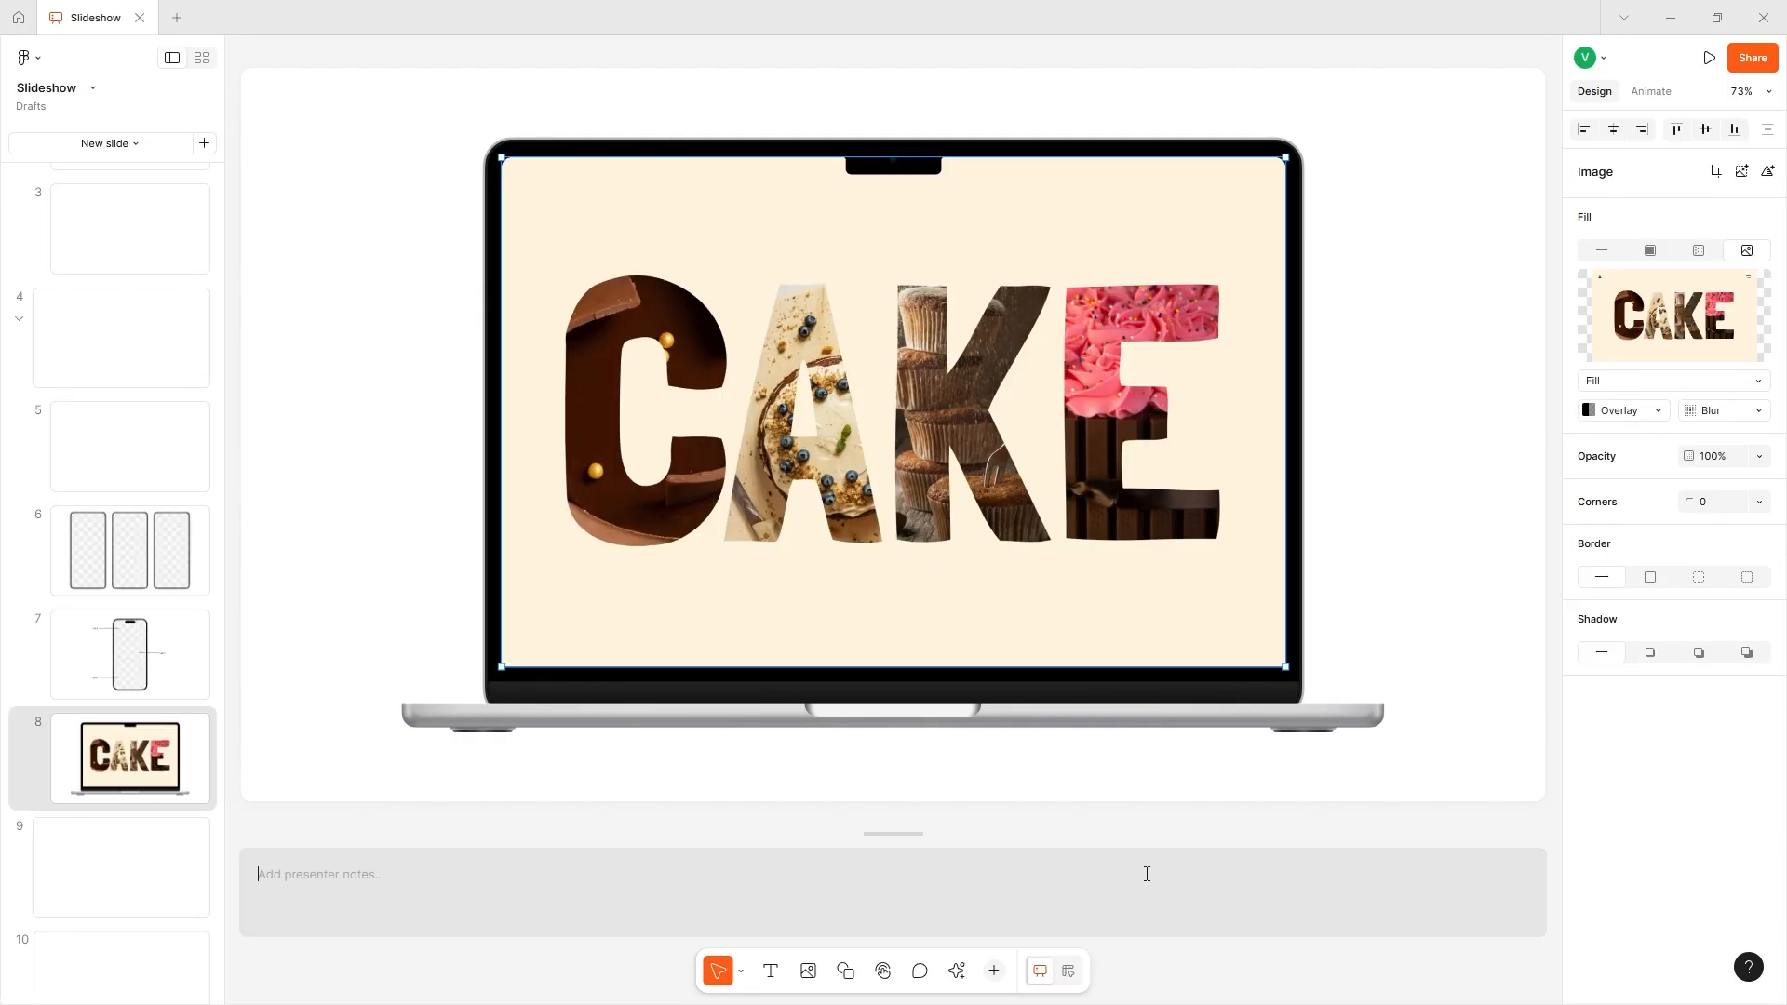
click(1554, 727)
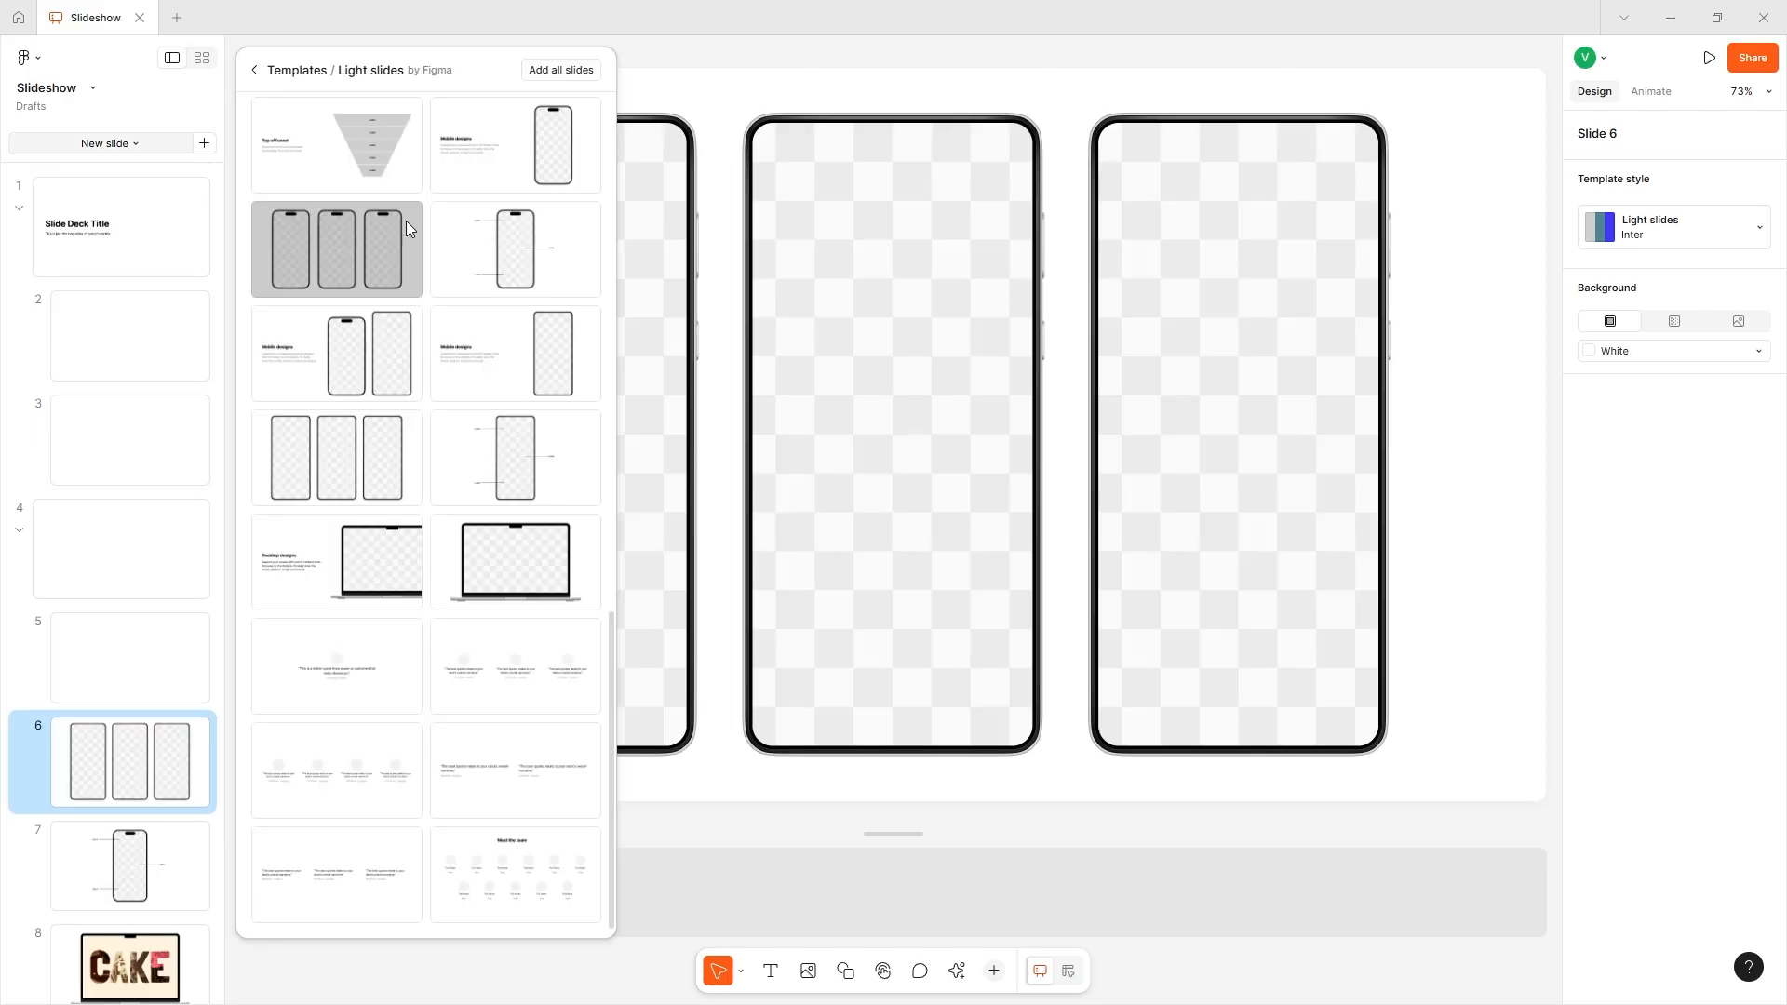
- Insert the complete set of Light slides template layouts into the deck after slide 6
click(563, 72)
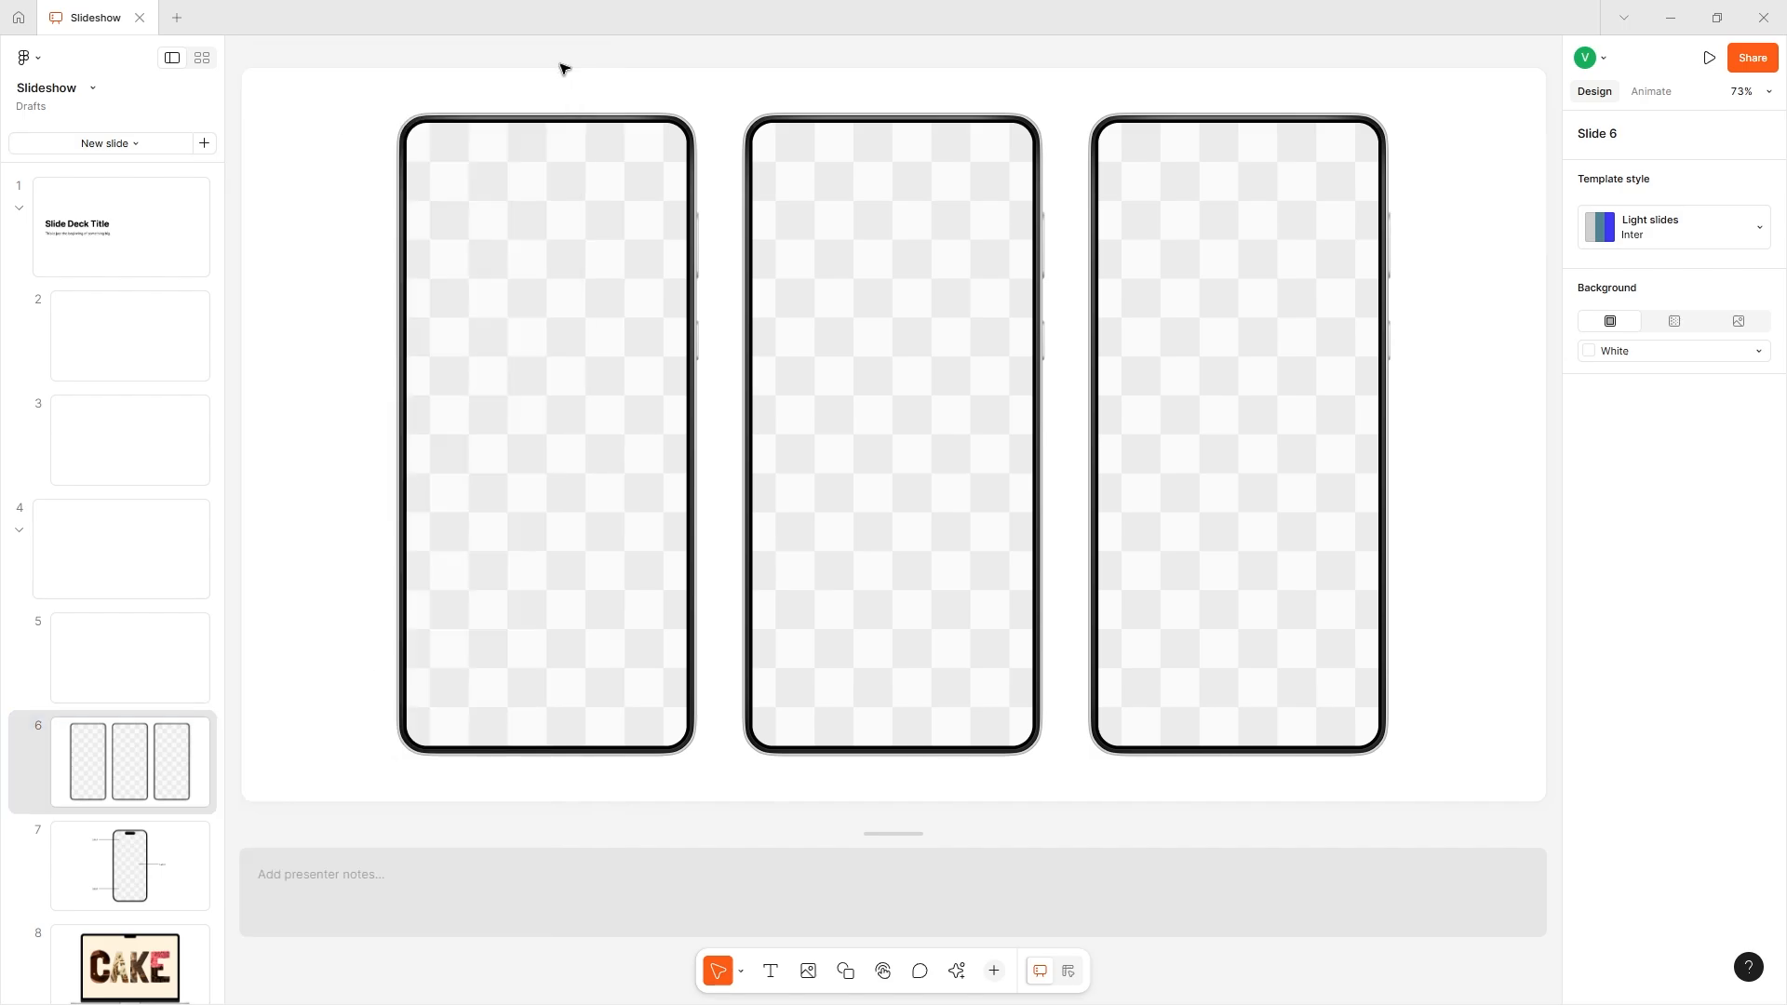
scroll(159, 694, down, 5)
scroll(147, 773, down, 8)
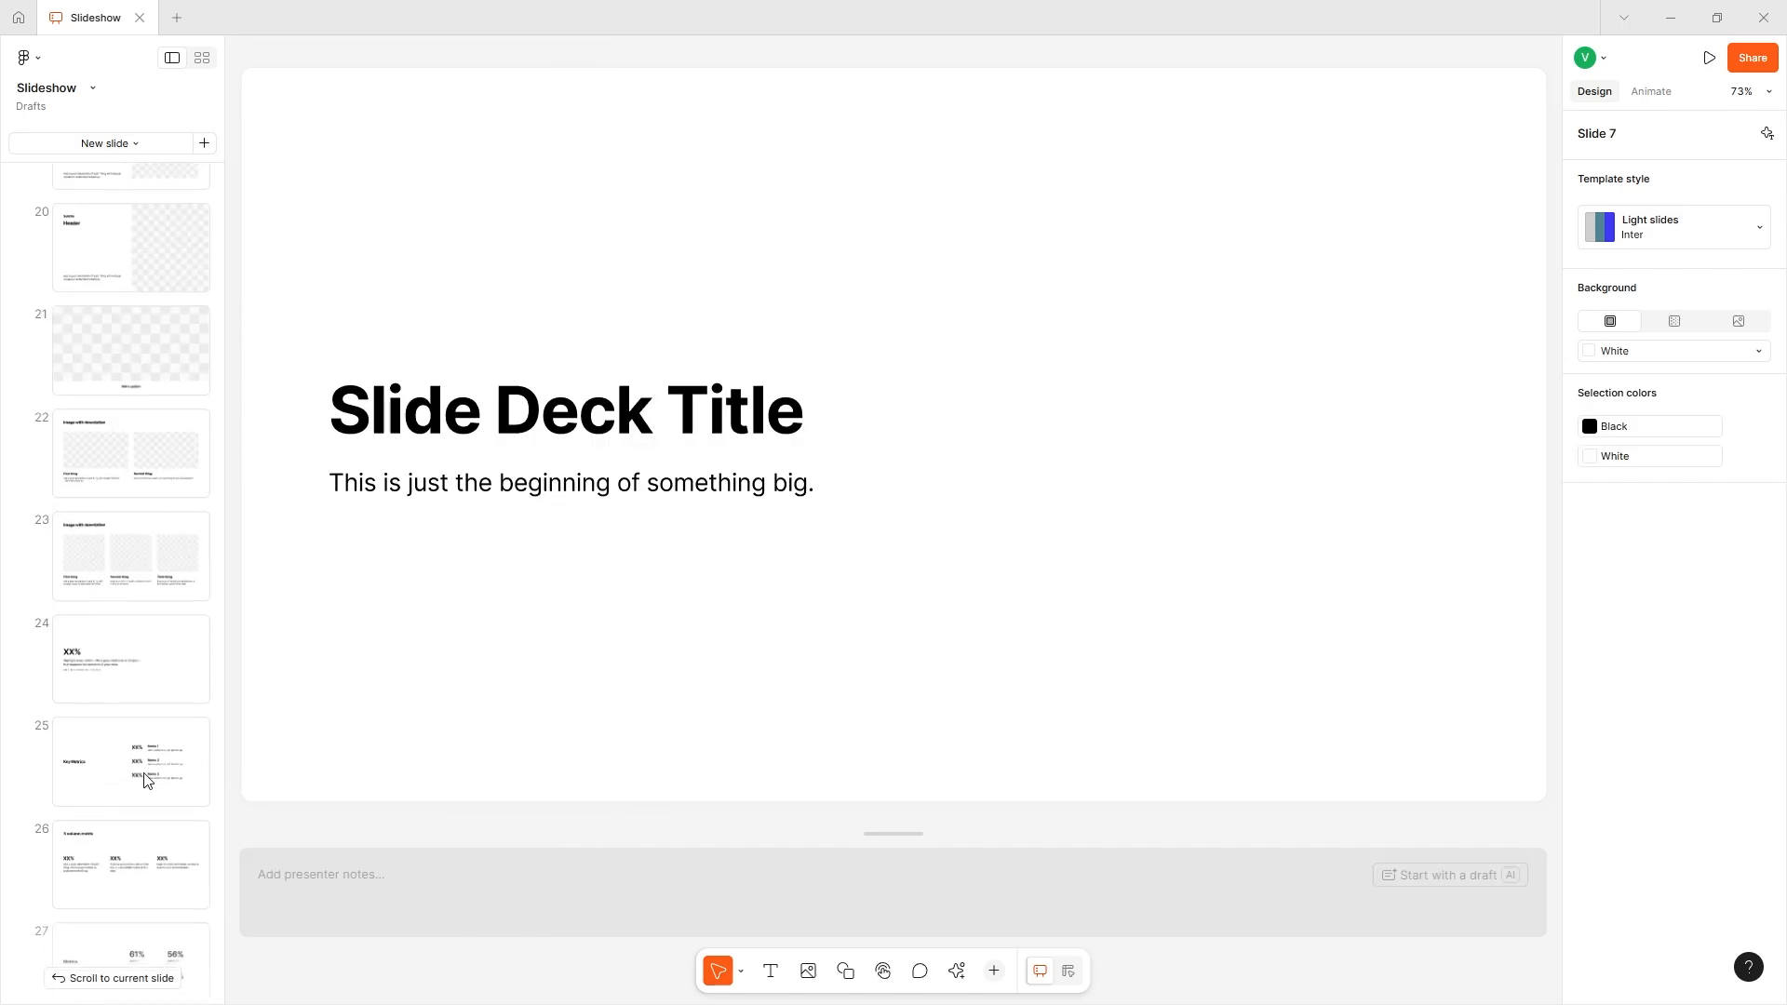
scroll(97, 562, down, 15)
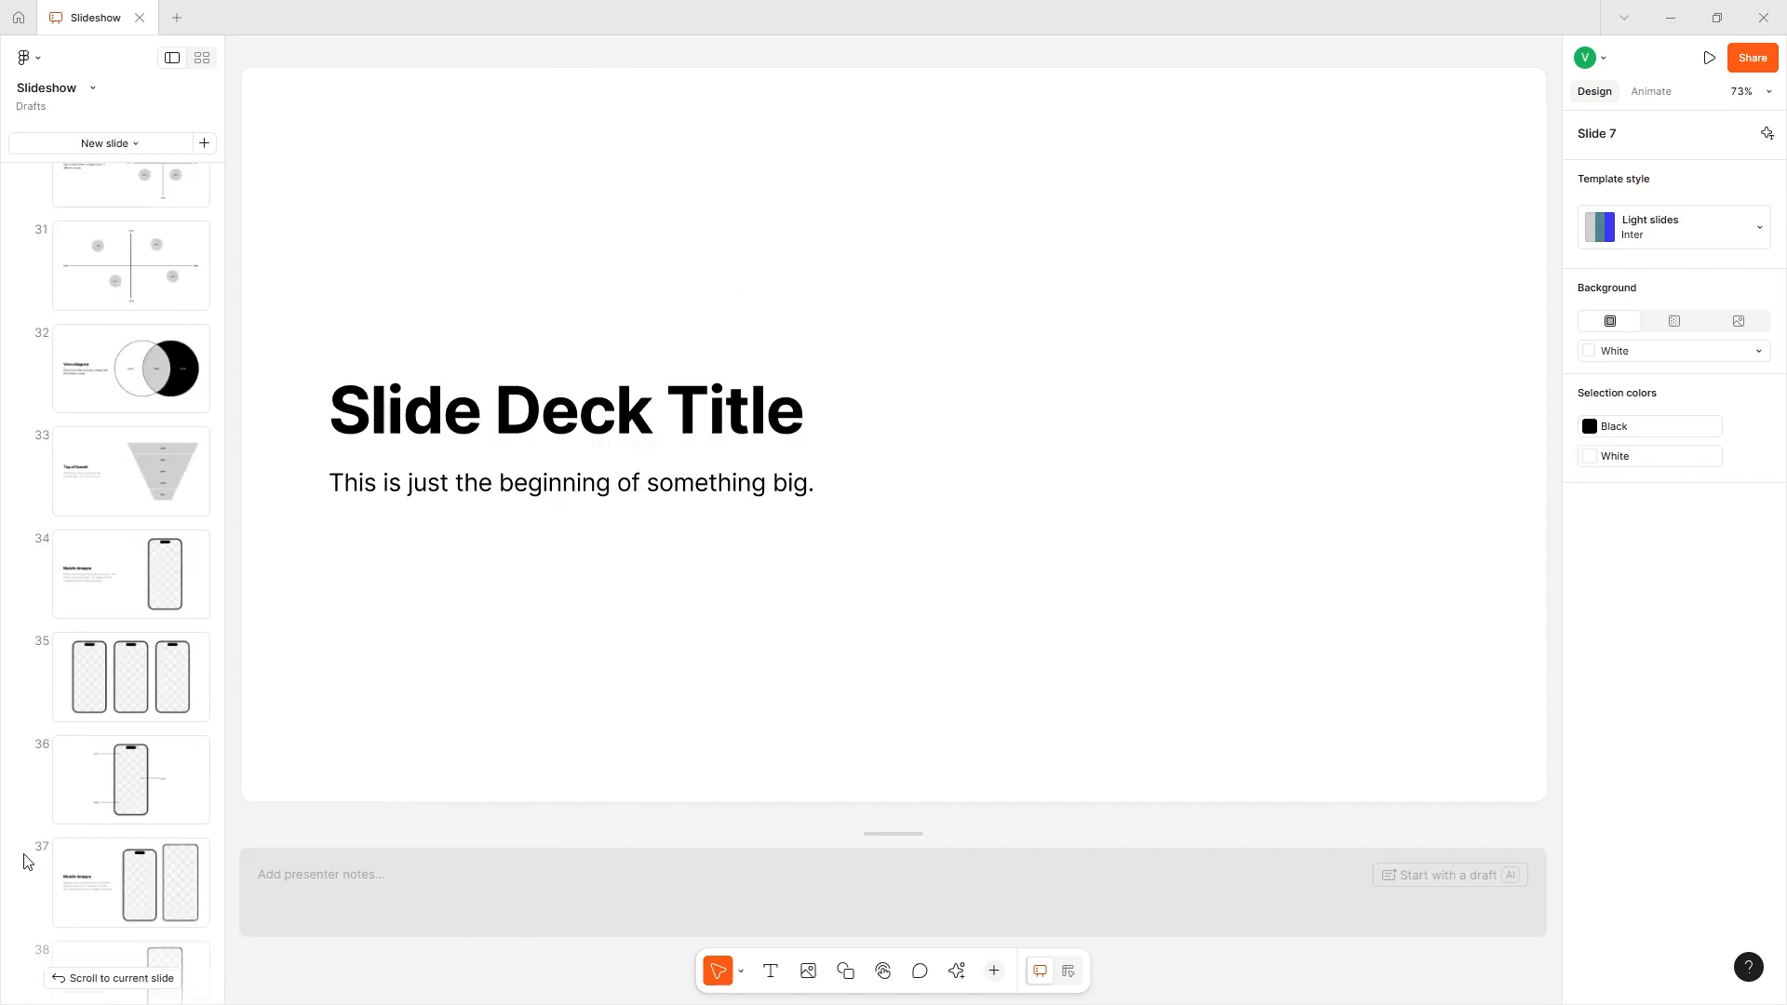
- Fill the first quote's circular image placeholder on slide 44 with the GIF of the hooded, white-faced character
click(92, 561)
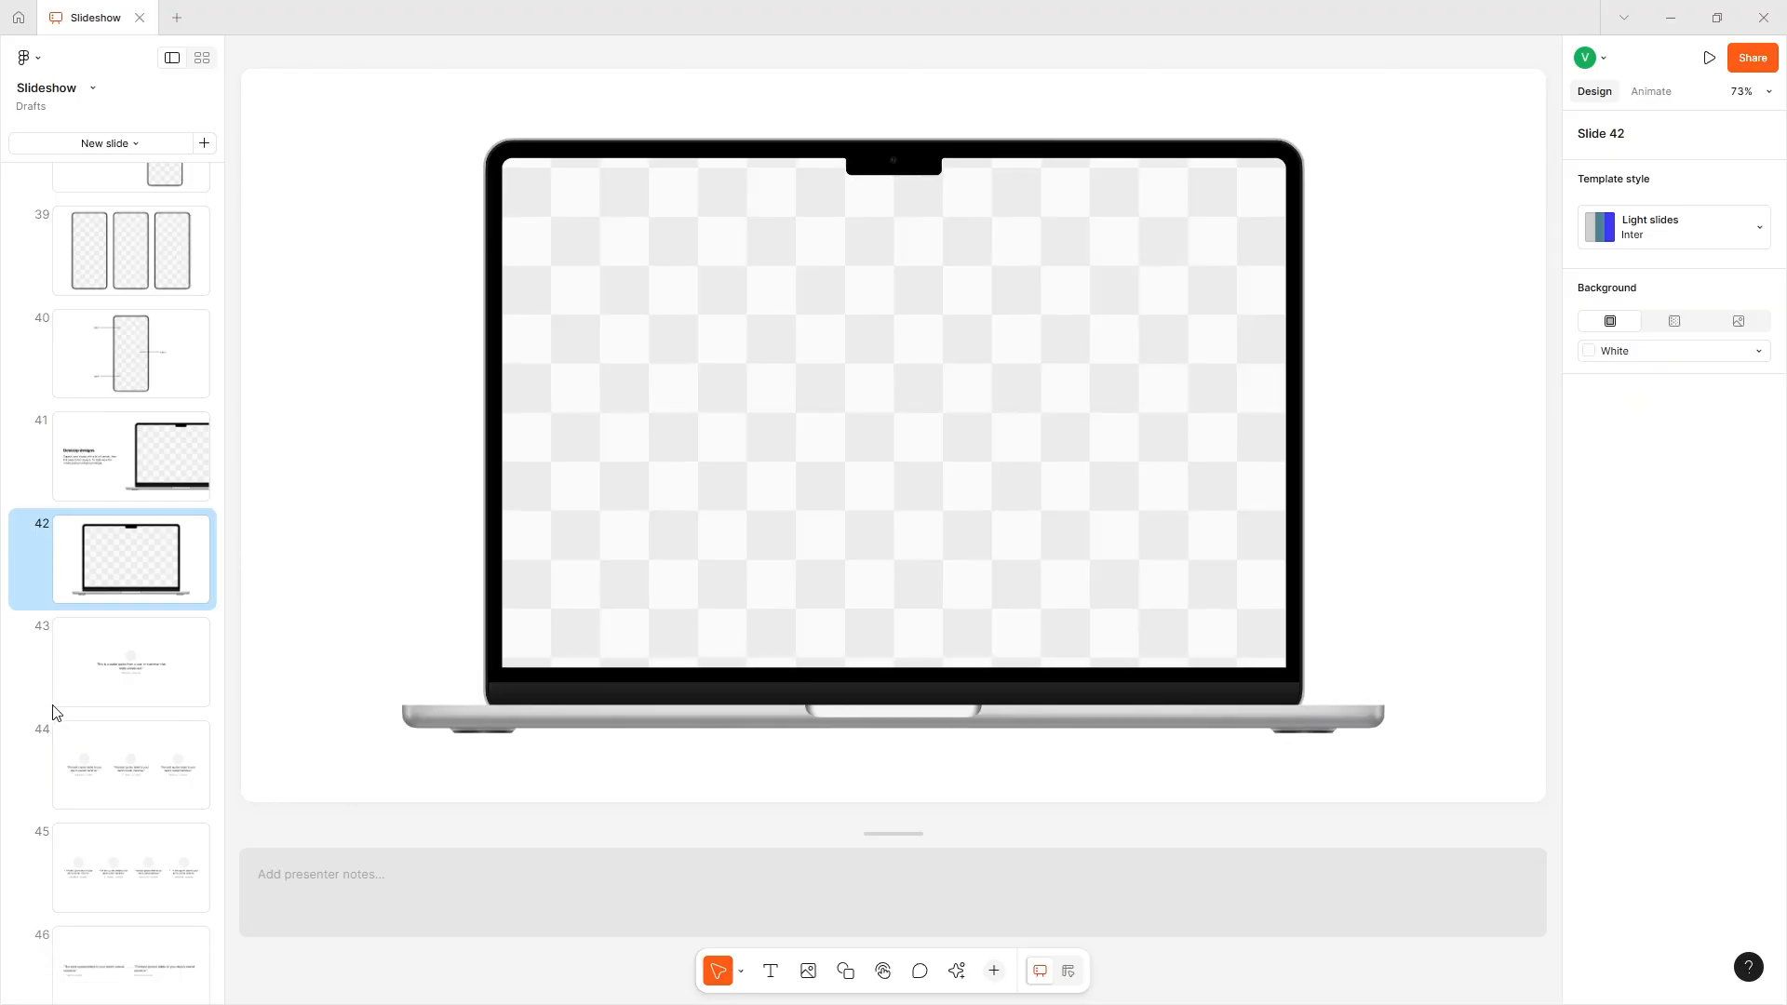
click(93, 663)
click(58, 791)
click(495, 378)
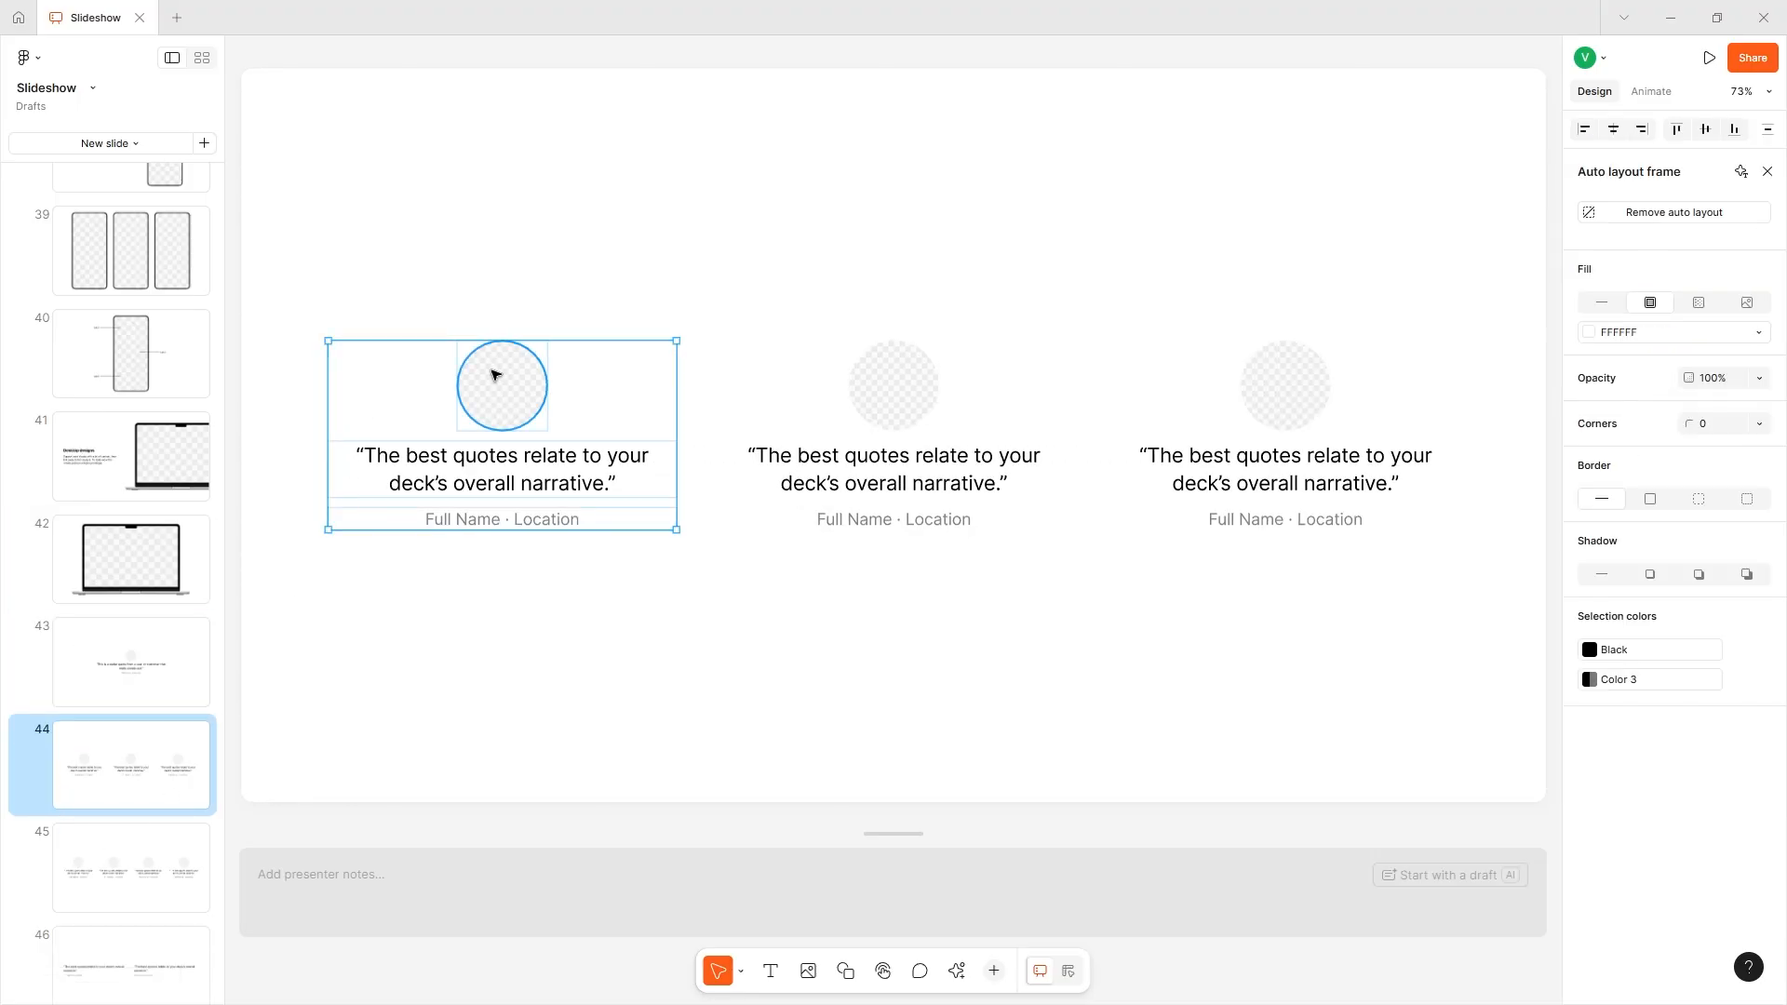
click(507, 379)
click(1683, 298)
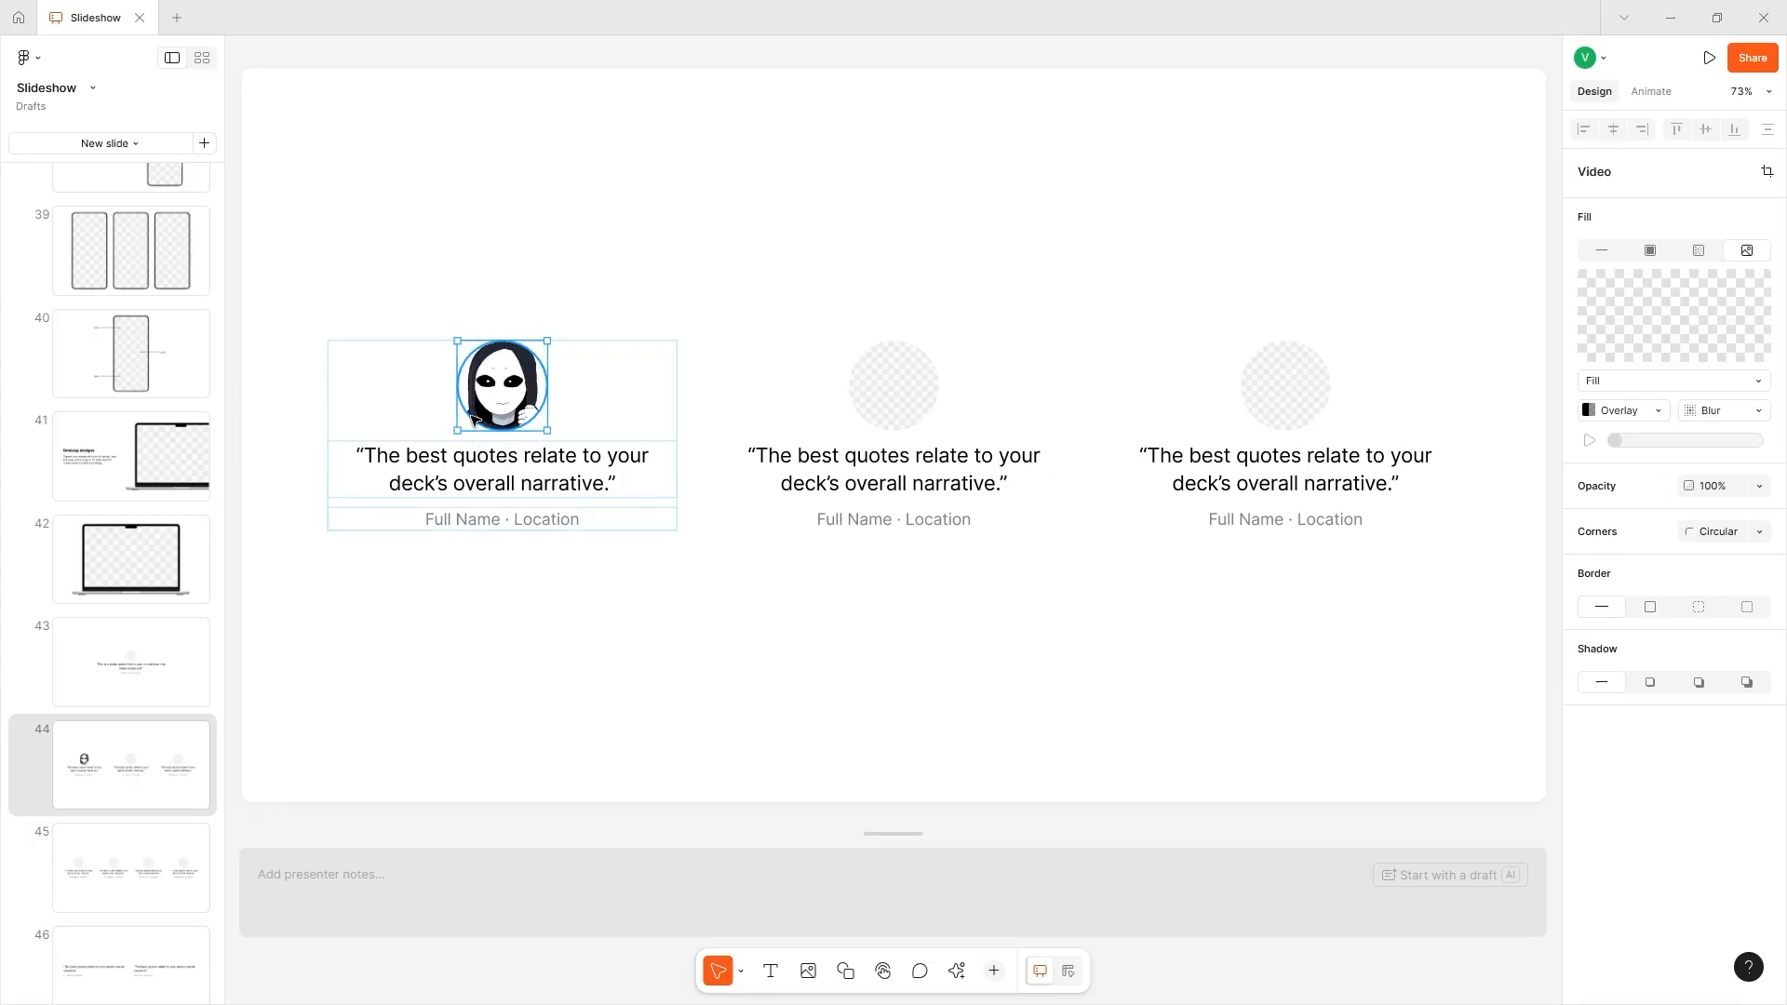
- Select the first quote's text and its name and location line, followed by the second quote's name and location line
double_click(508, 472)
click(437, 518)
drag(425, 518, 590, 554)
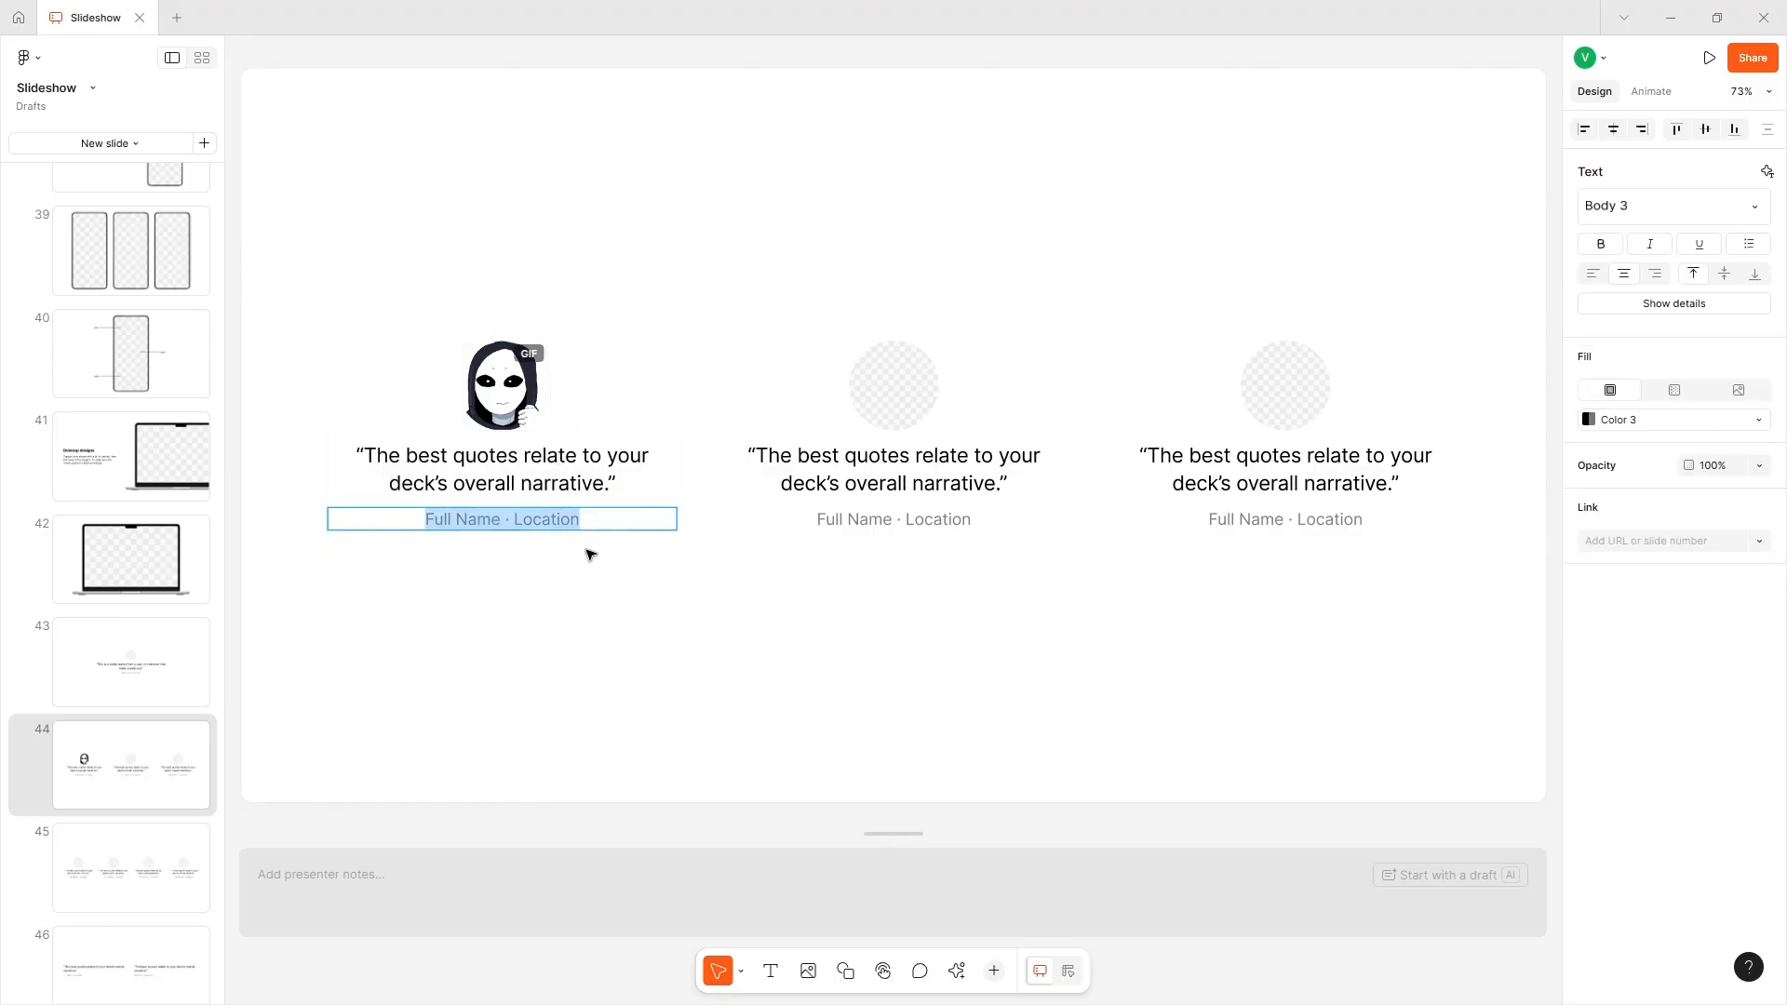
click(809, 526)
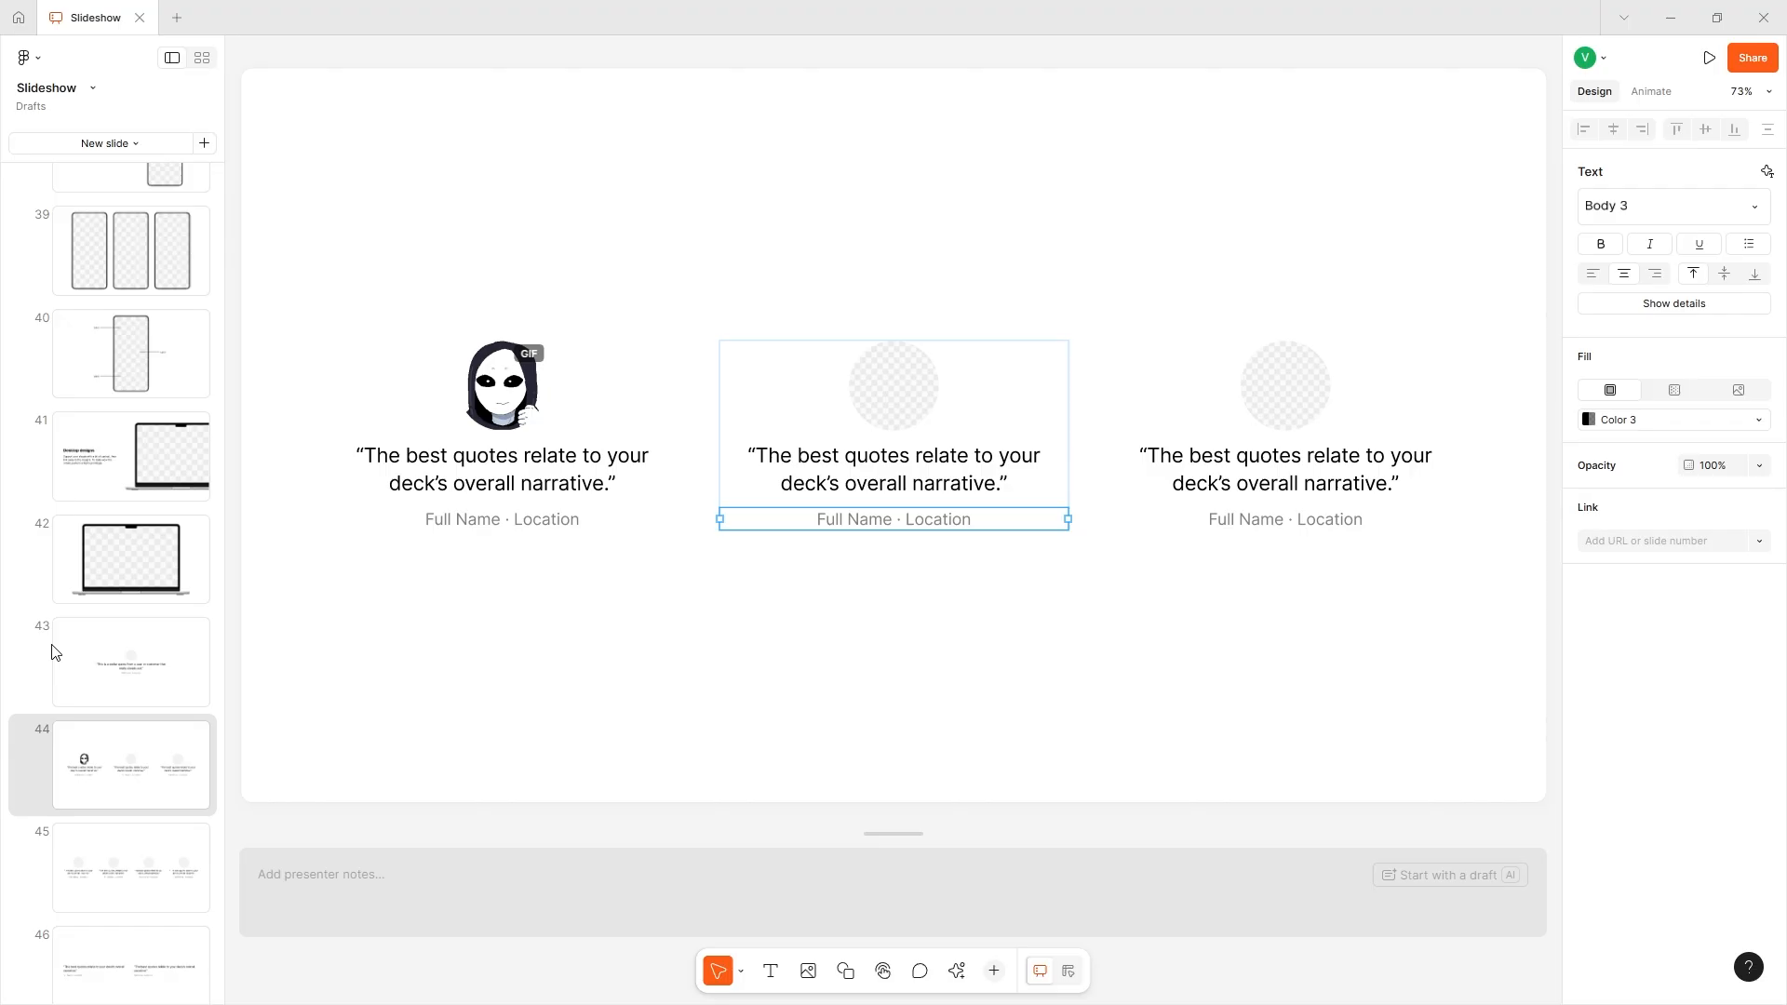
- Switch to the grid view and add a blank slide as its own row between slides 51 and 52
scroll(56, 651, up, 20)
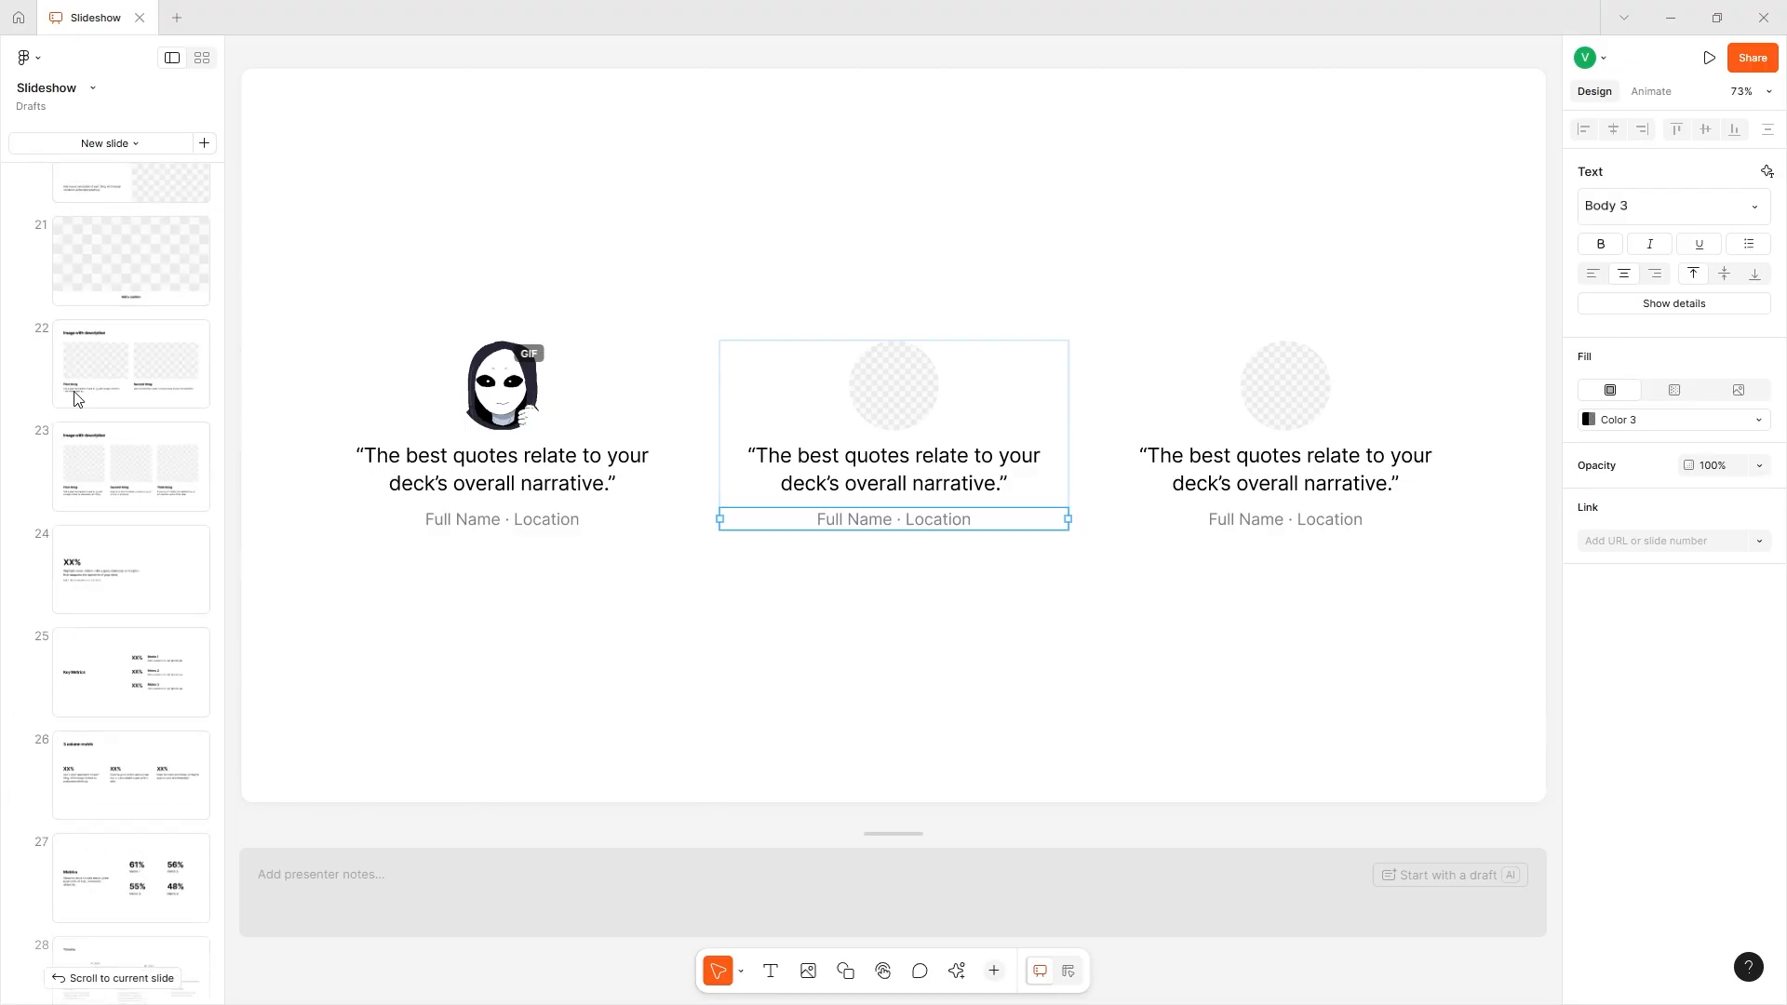
scroll(62, 639, up, 12)
scroll(50, 641, up, 10)
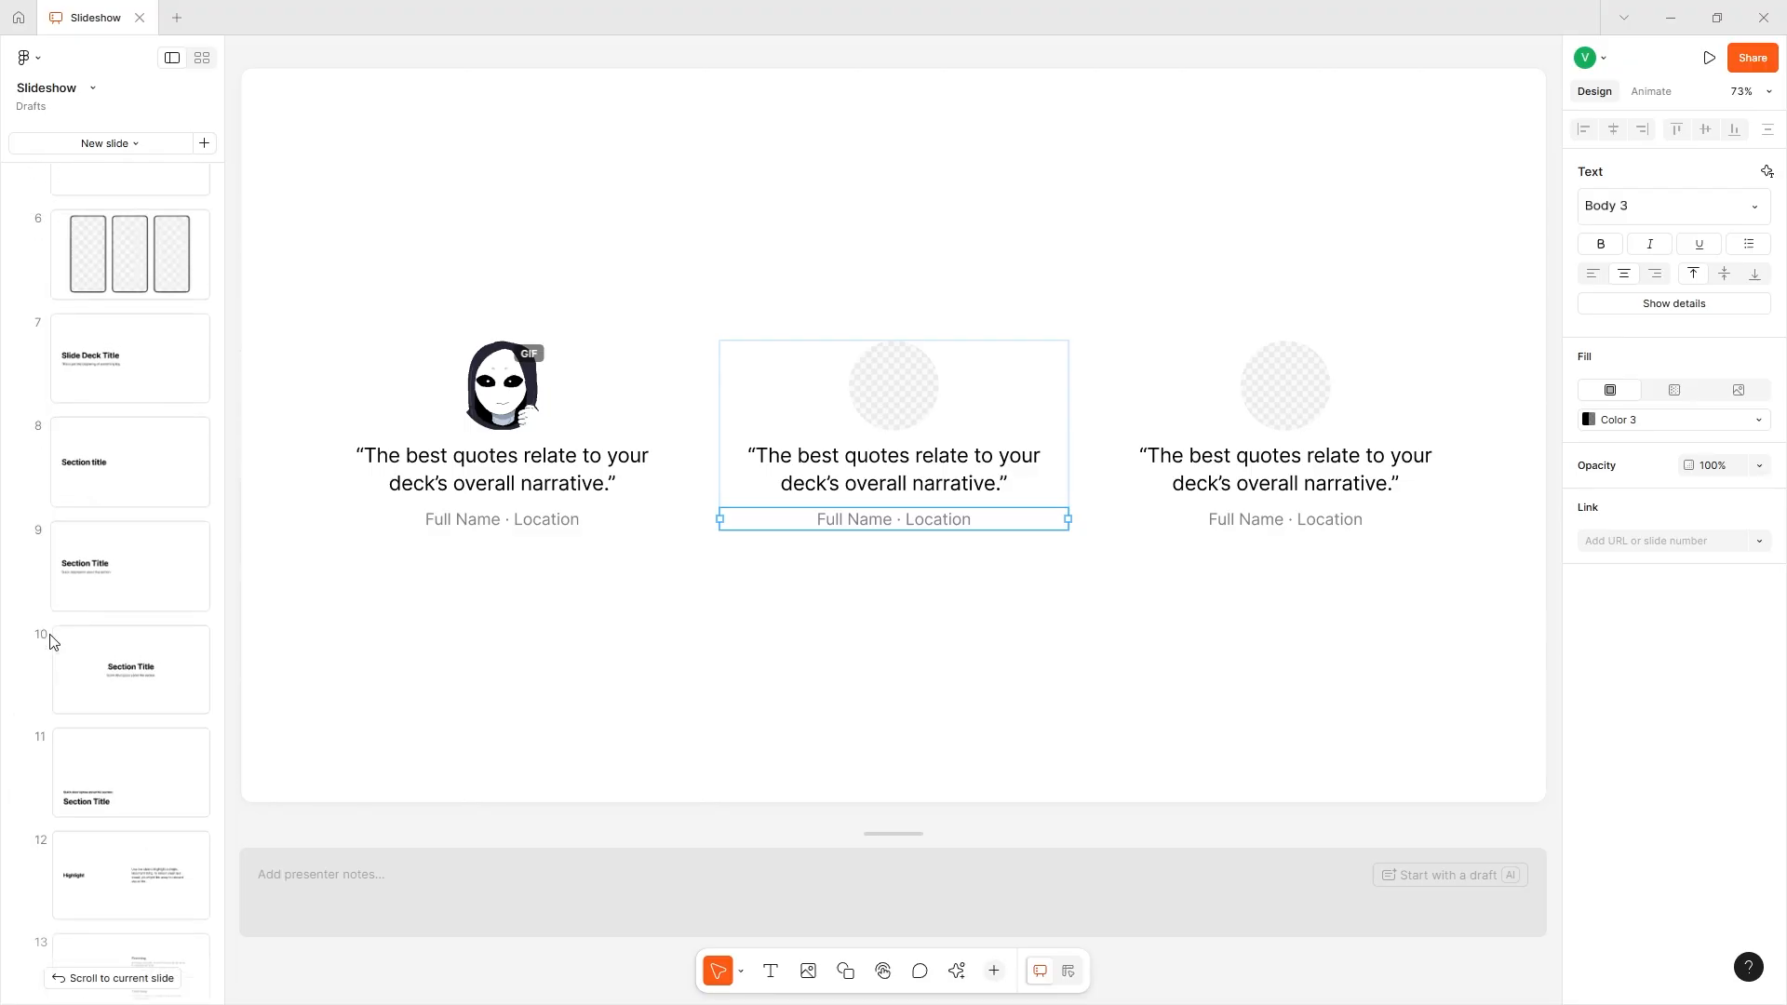
click(201, 59)
click(228, 368)
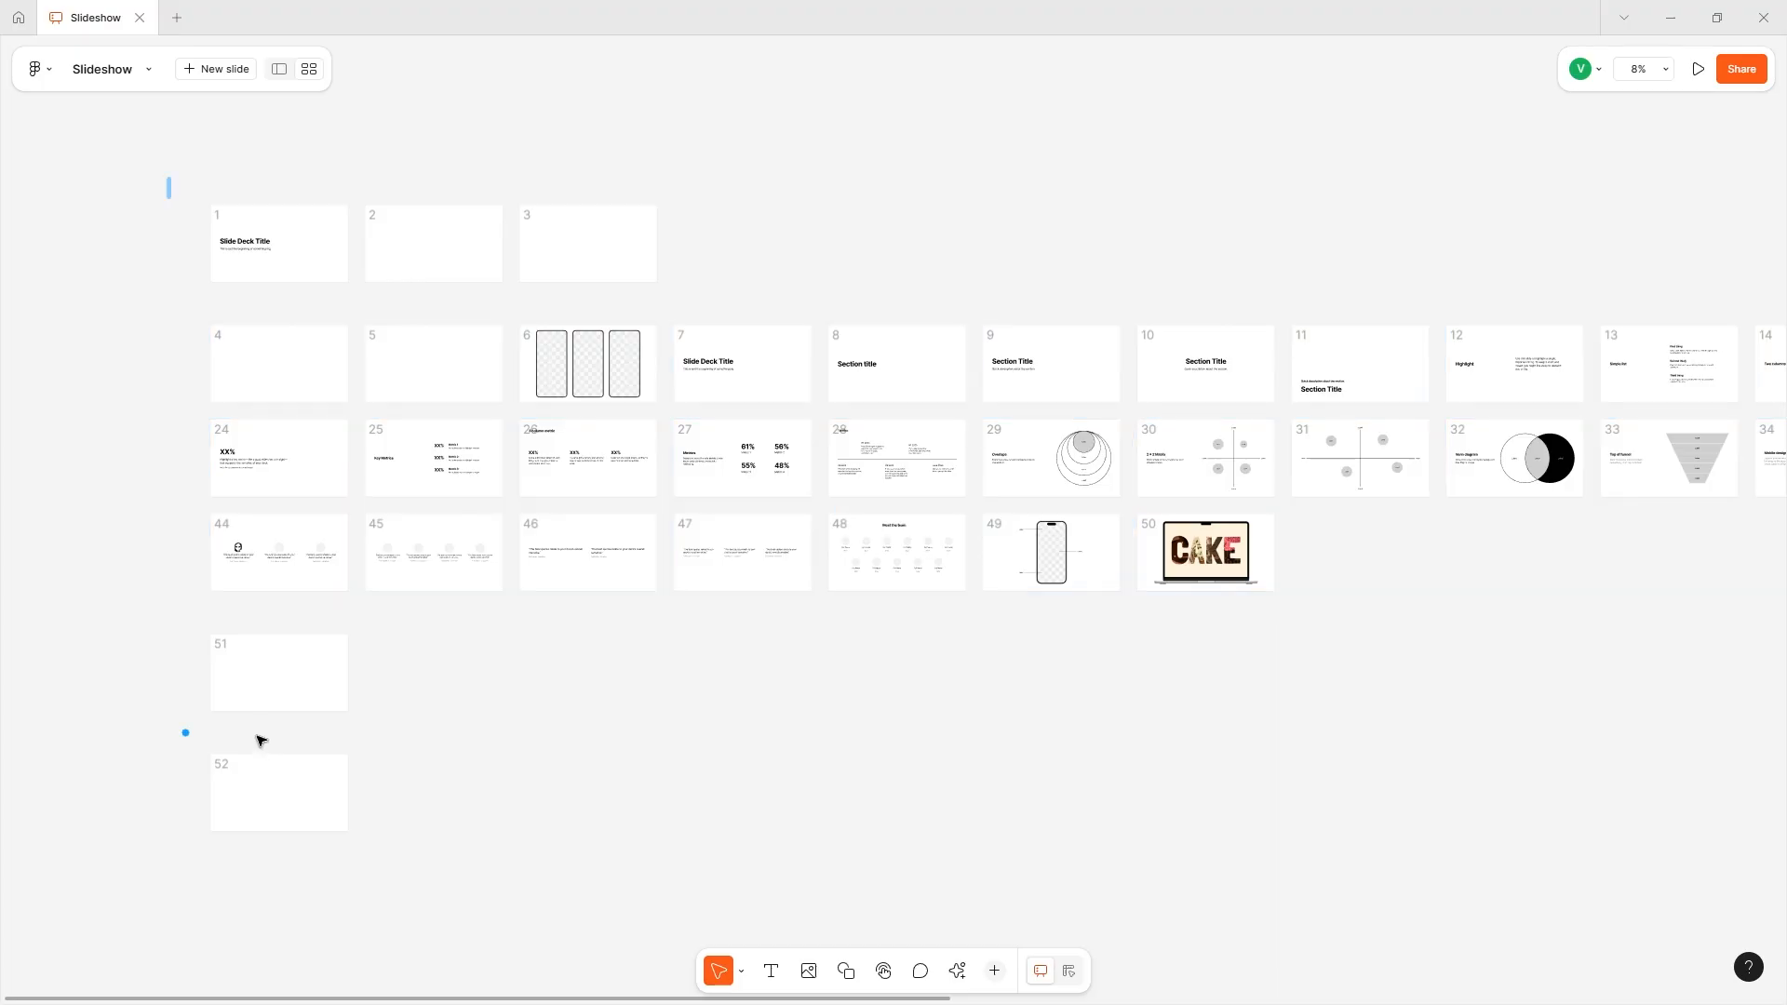
click(184, 733)
click(278, 700)
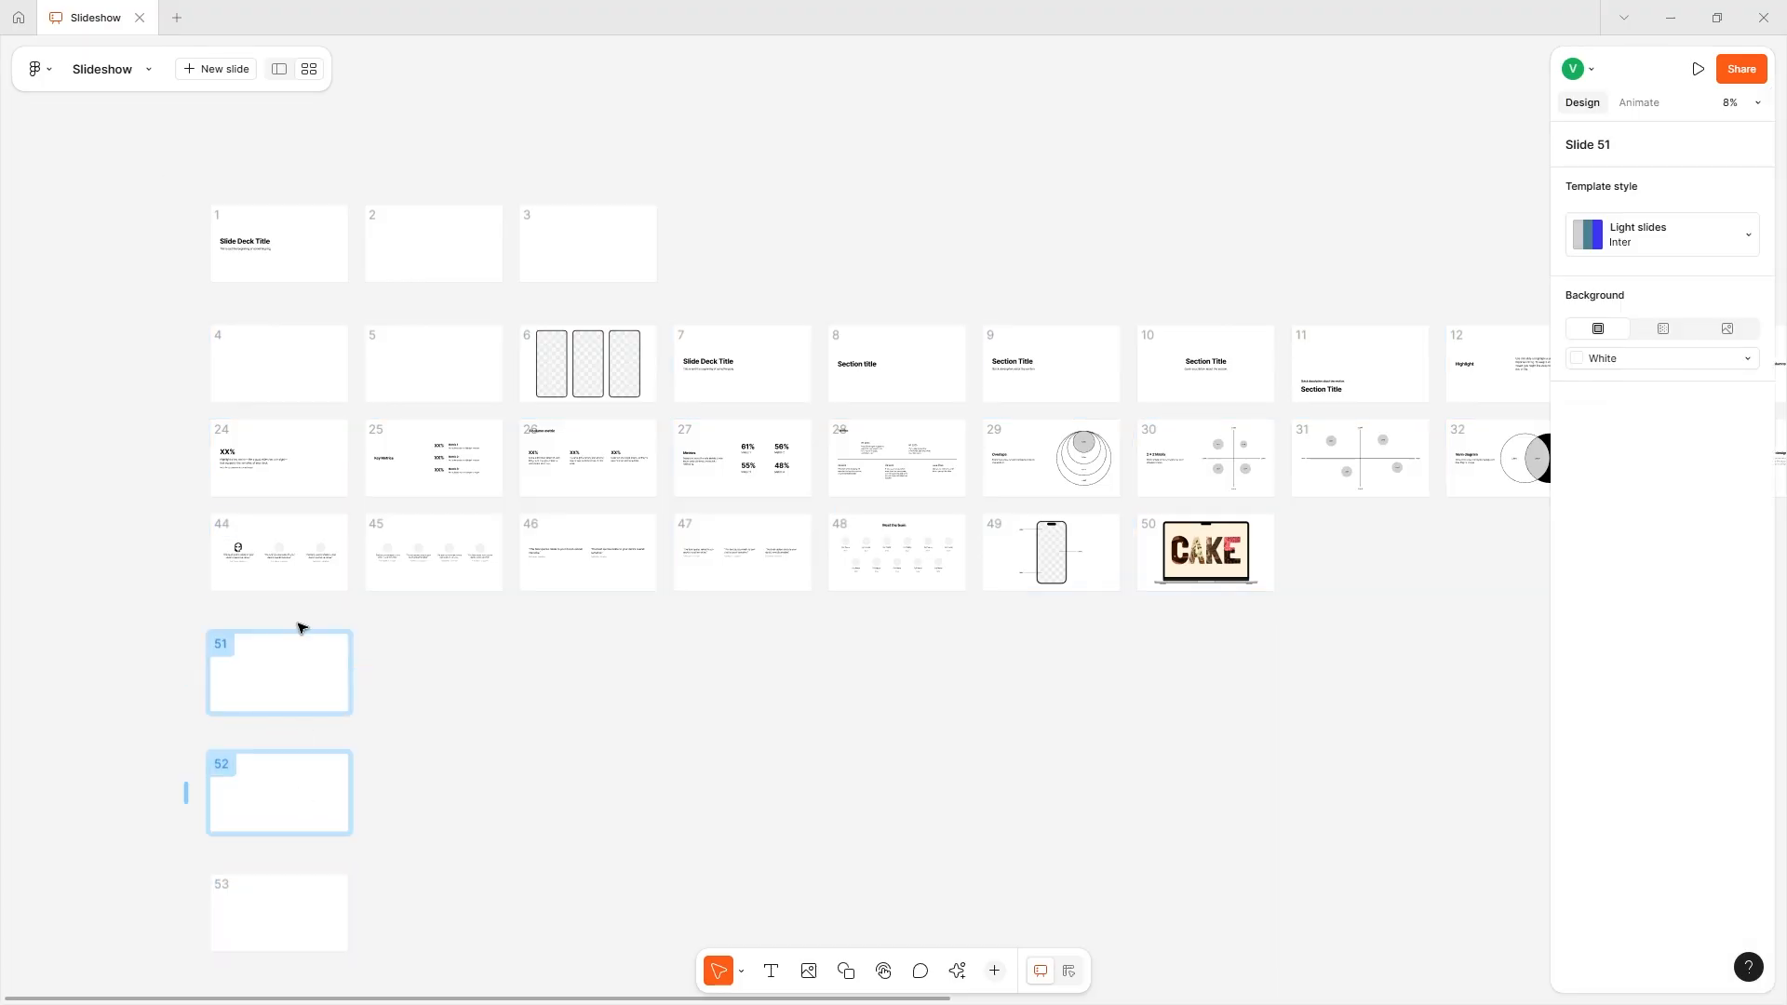
- Return to the single-slide view at slide 1 and collapse the slide groups headed by slides 1 and 4
click(312, 214)
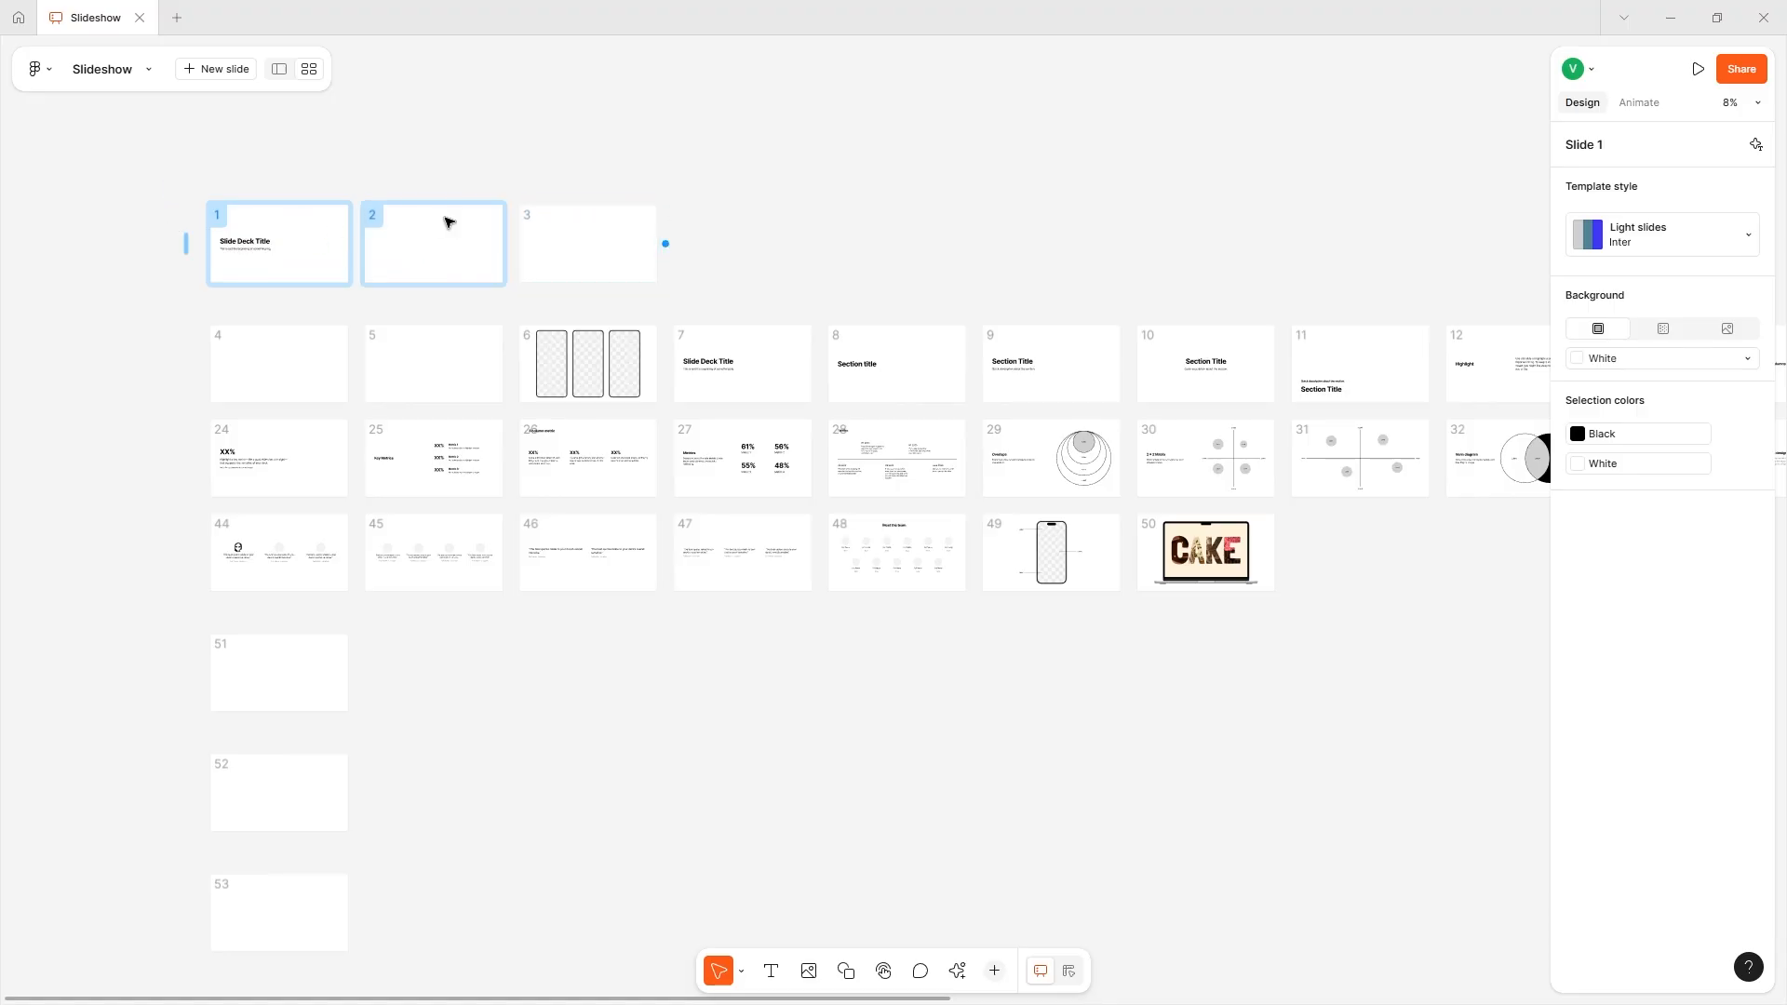
click(279, 69)
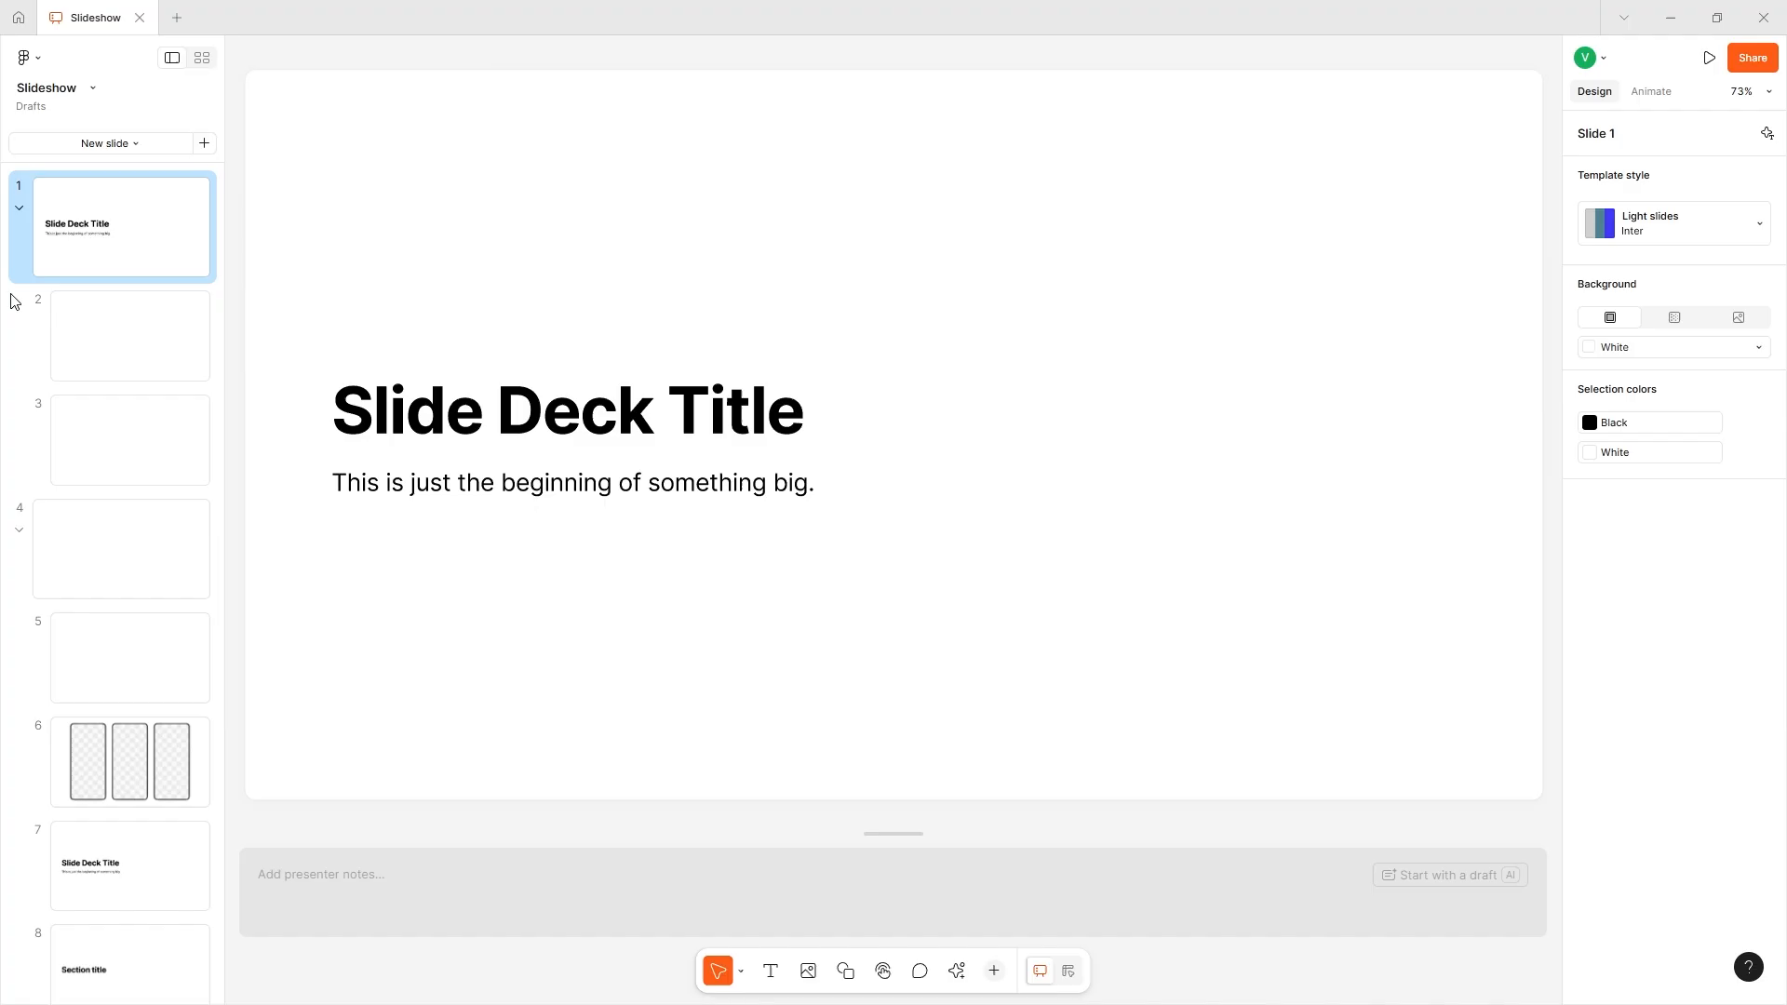
click(20, 207)
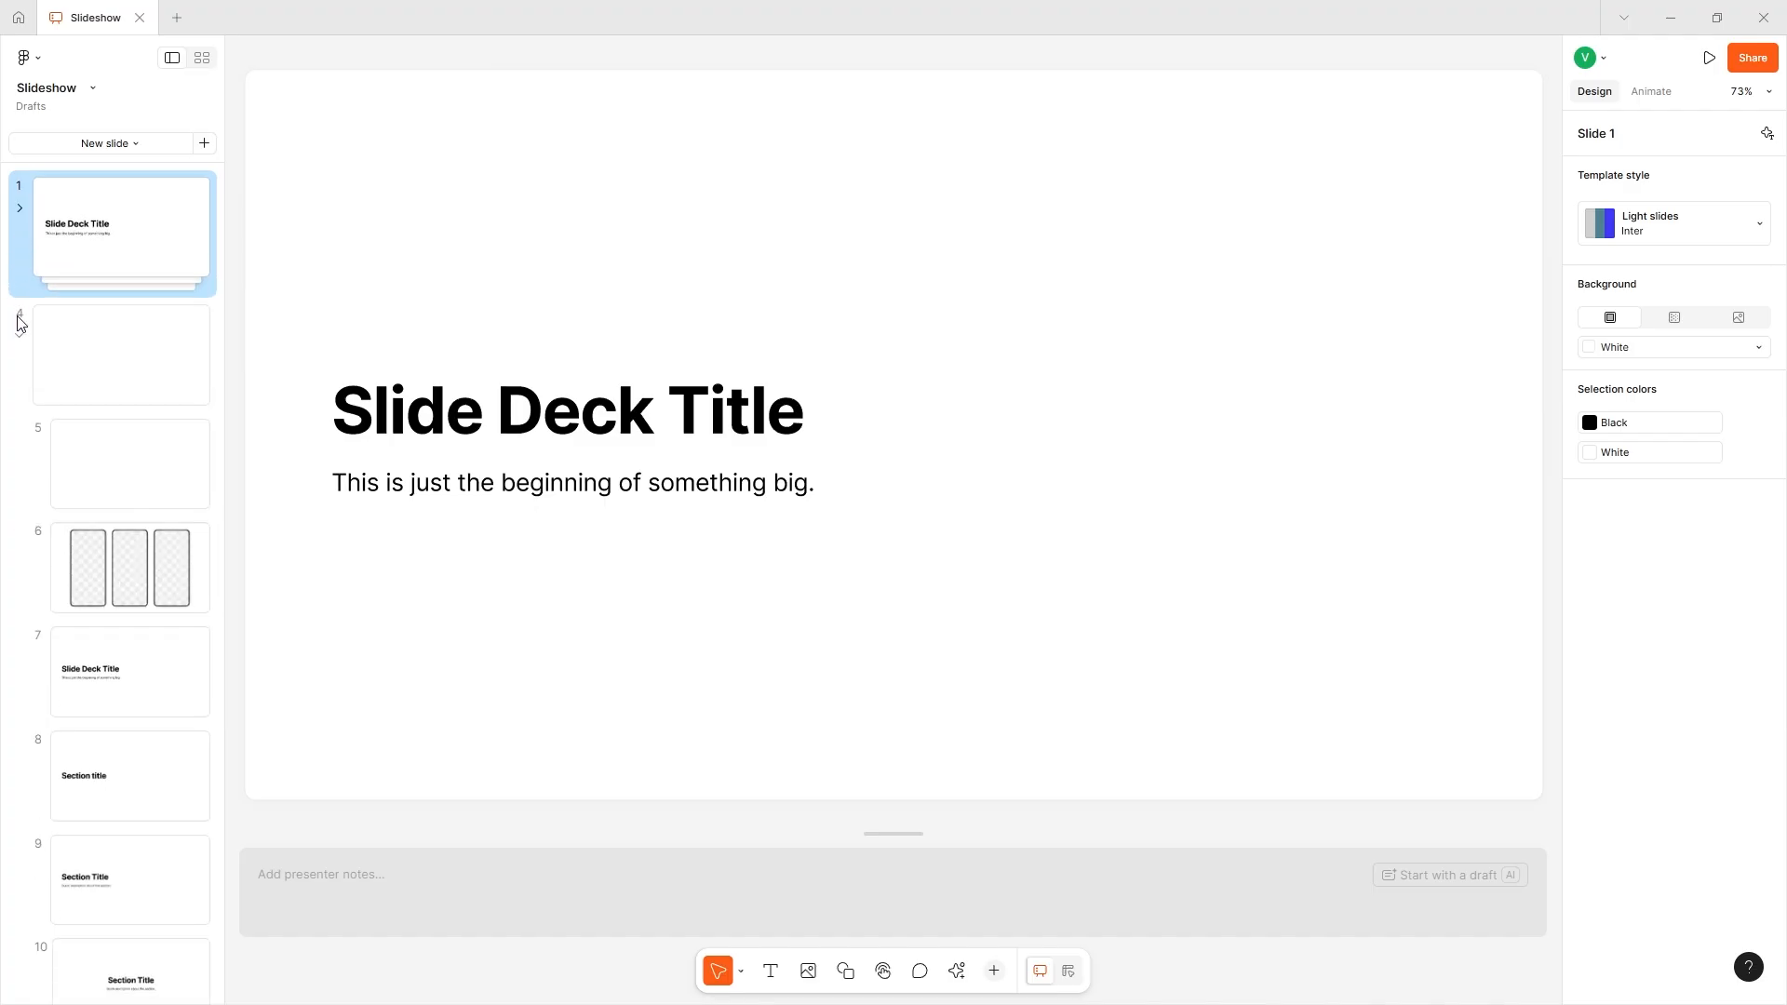
click(20, 338)
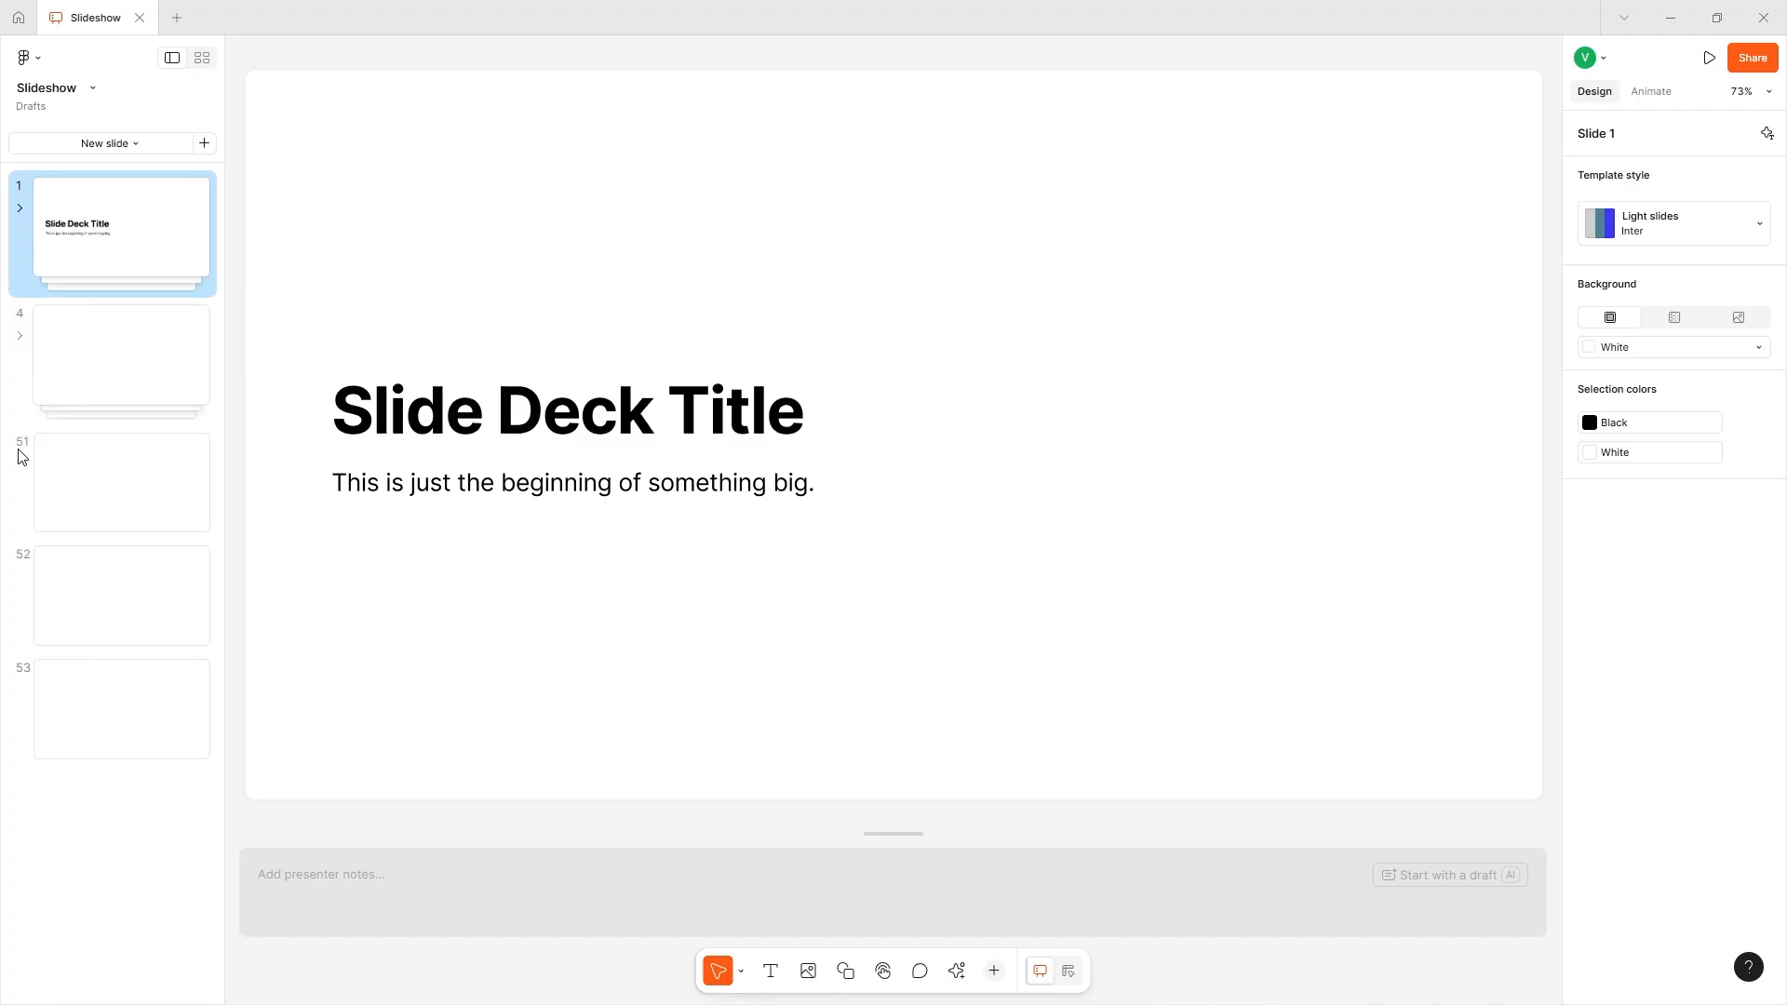
- Go through the first slide of each row: slides 1, 4, 51, 52 and 53
click(23, 457)
click(92, 233)
click(64, 343)
click(28, 484)
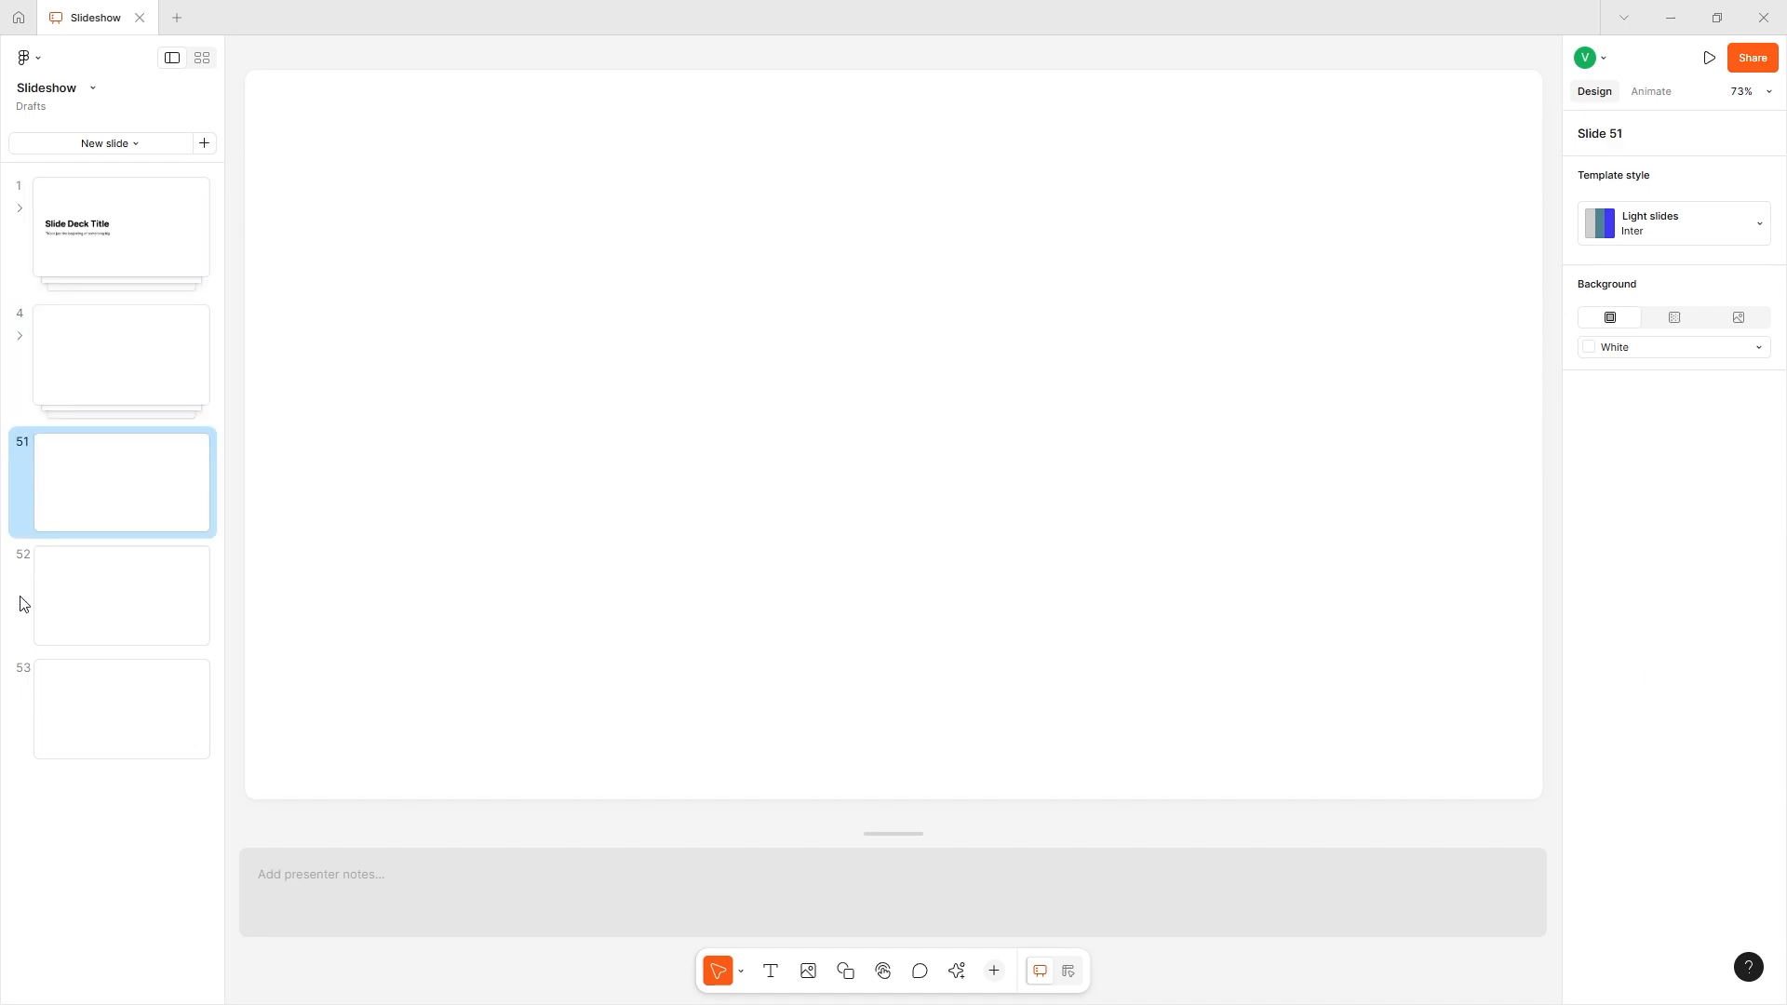
click(25, 604)
click(62, 678)
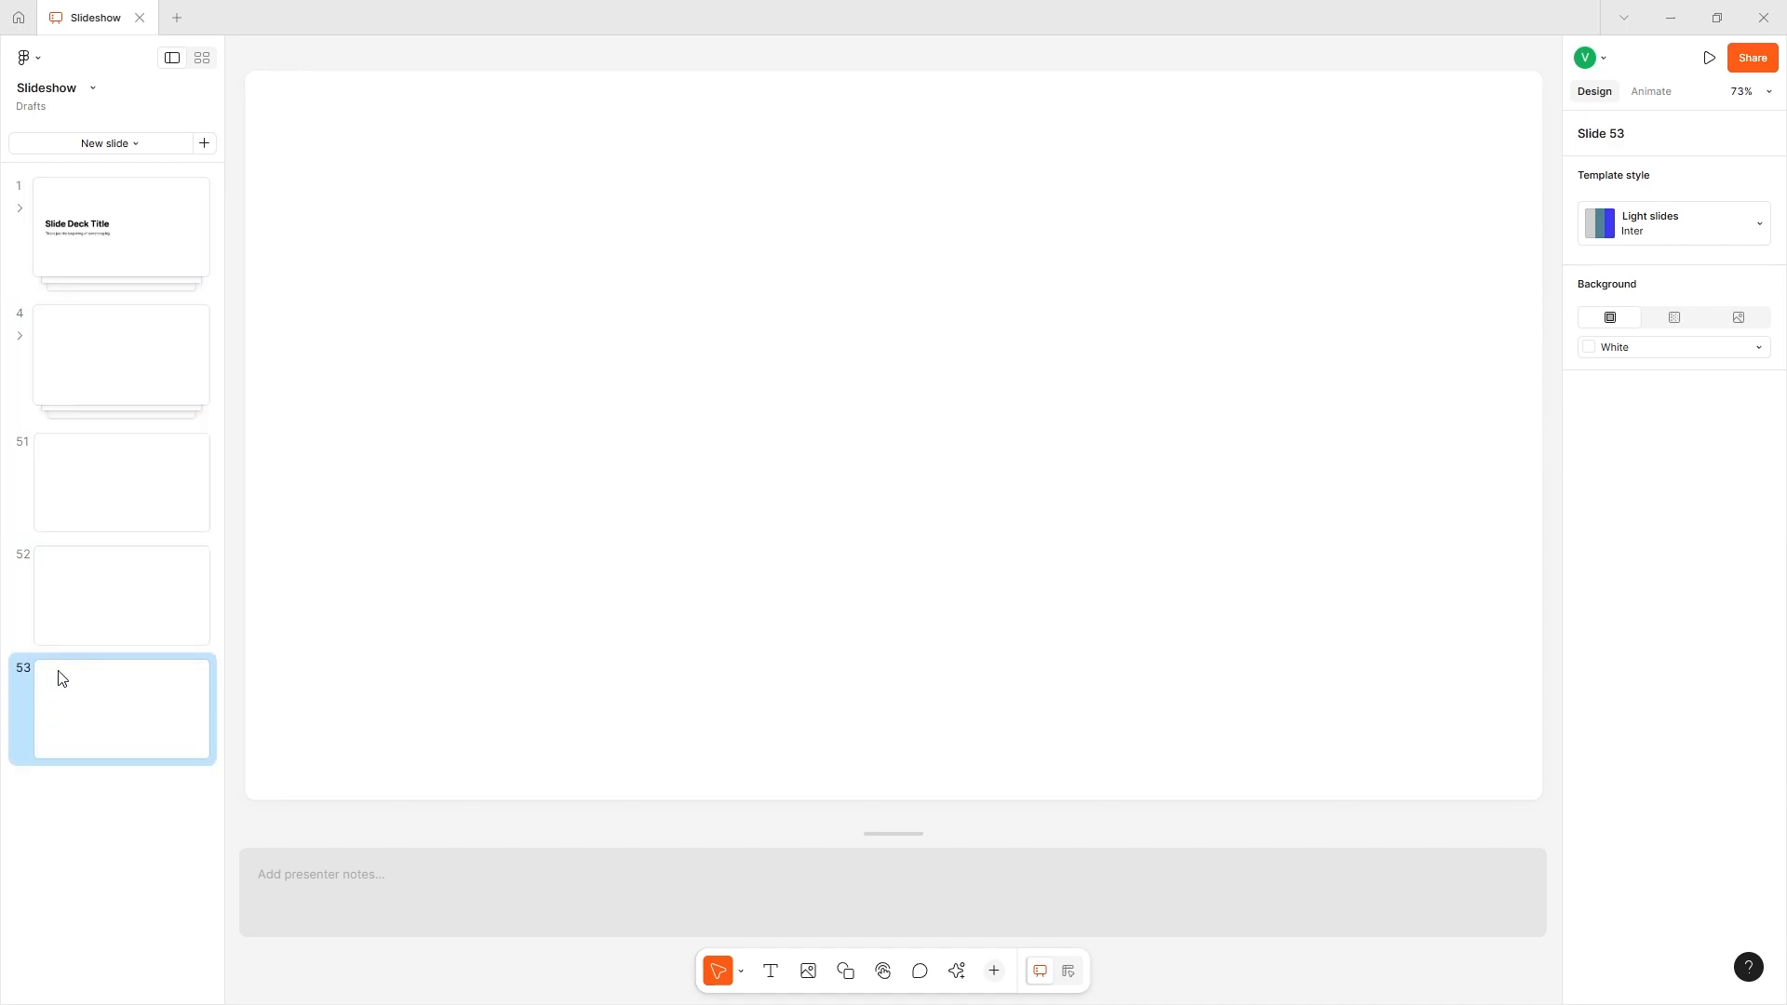
- Switch to the grid view and examine how the slides are arranged across all rows of the deck
click(201, 60)
scroll(696, 272, down, 5)
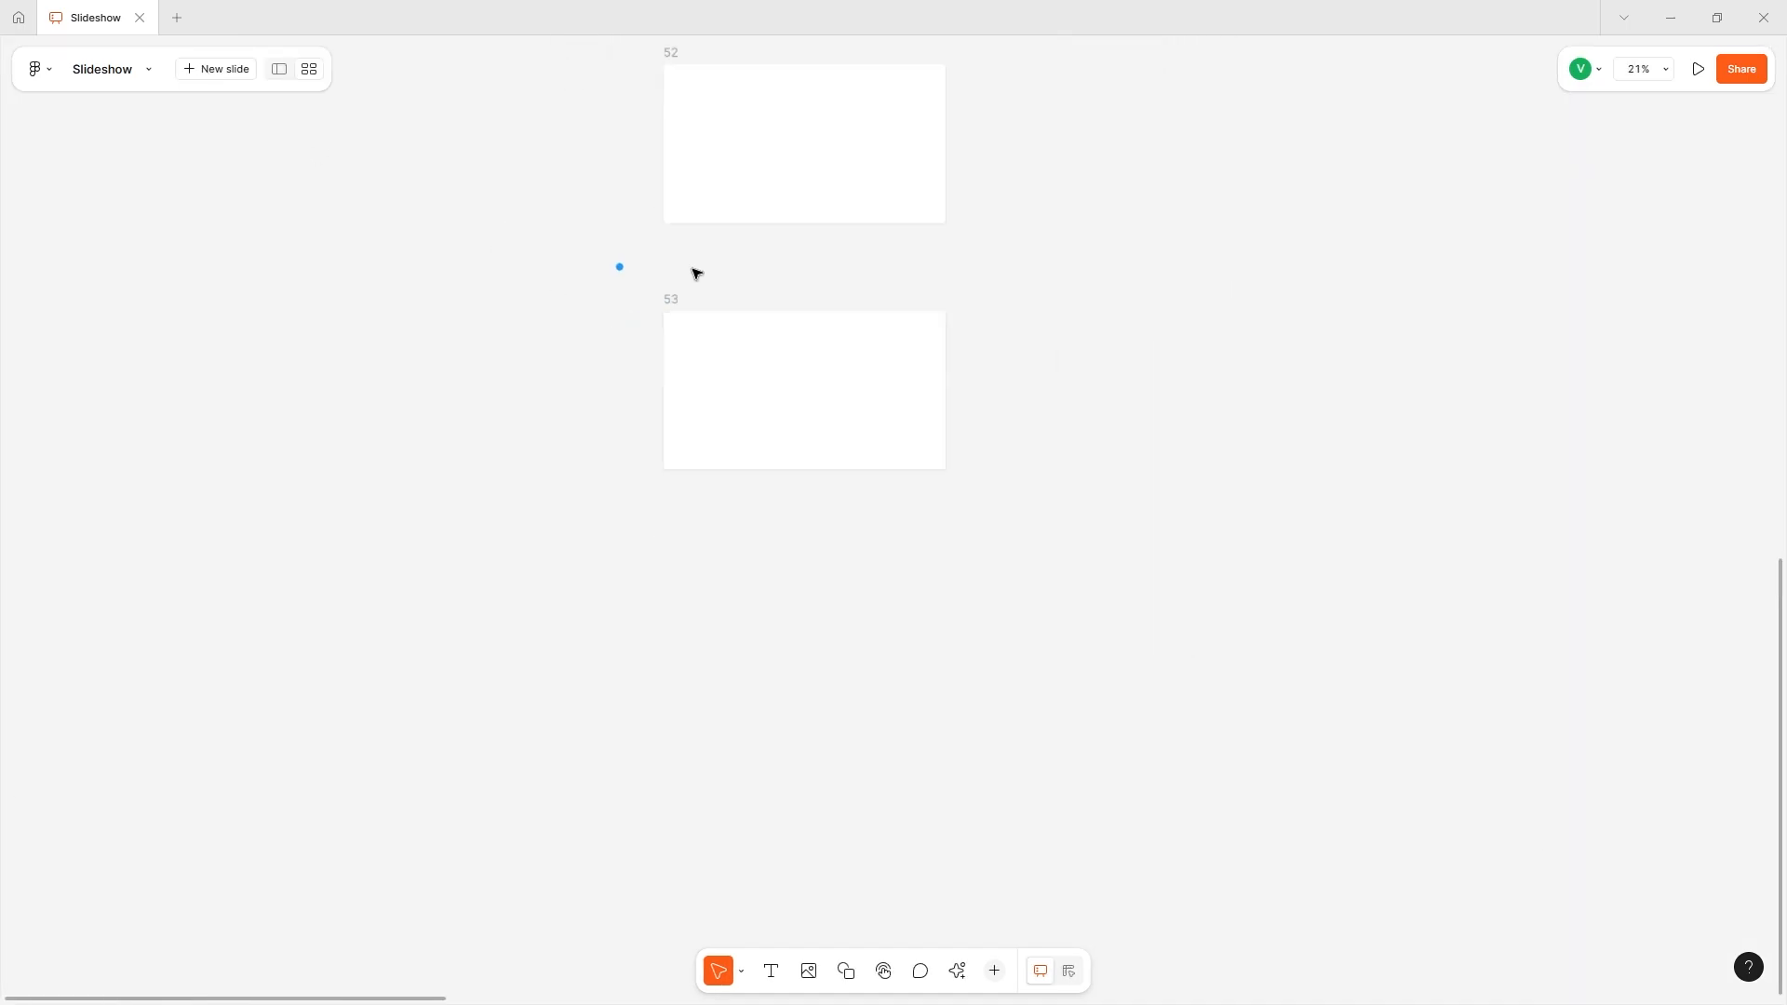
scroll(696, 273, right, 8)
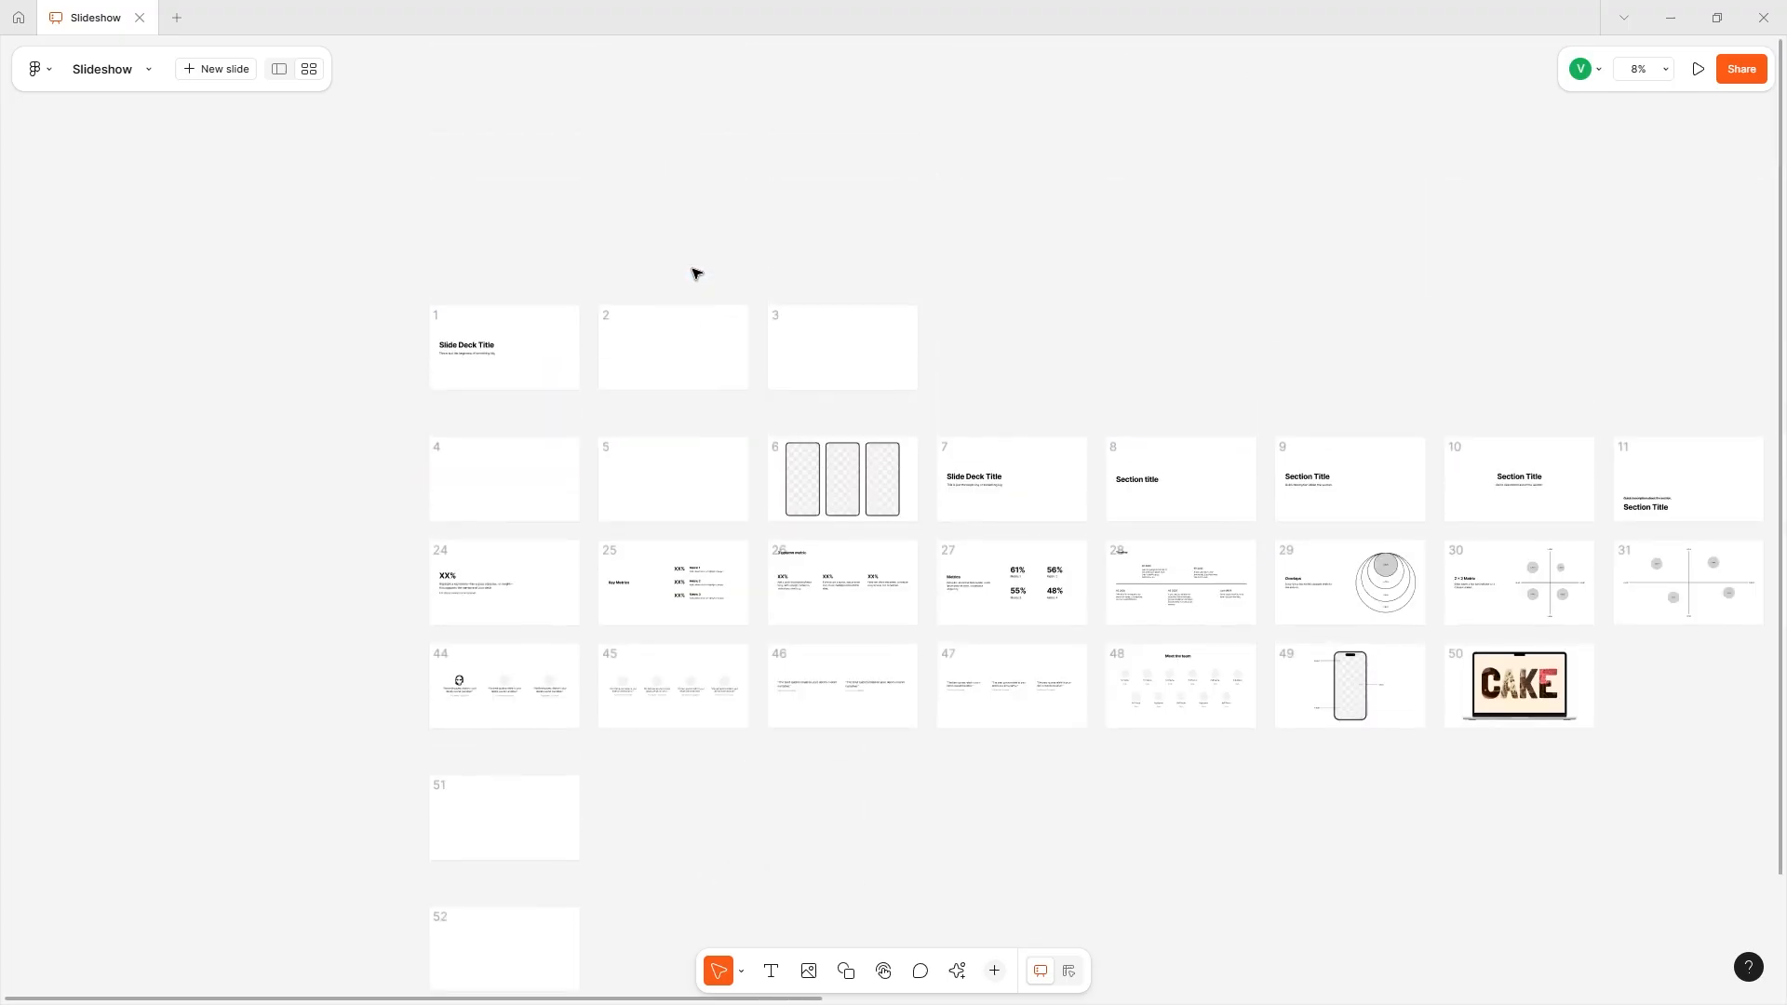
scroll(696, 273, right, 10)
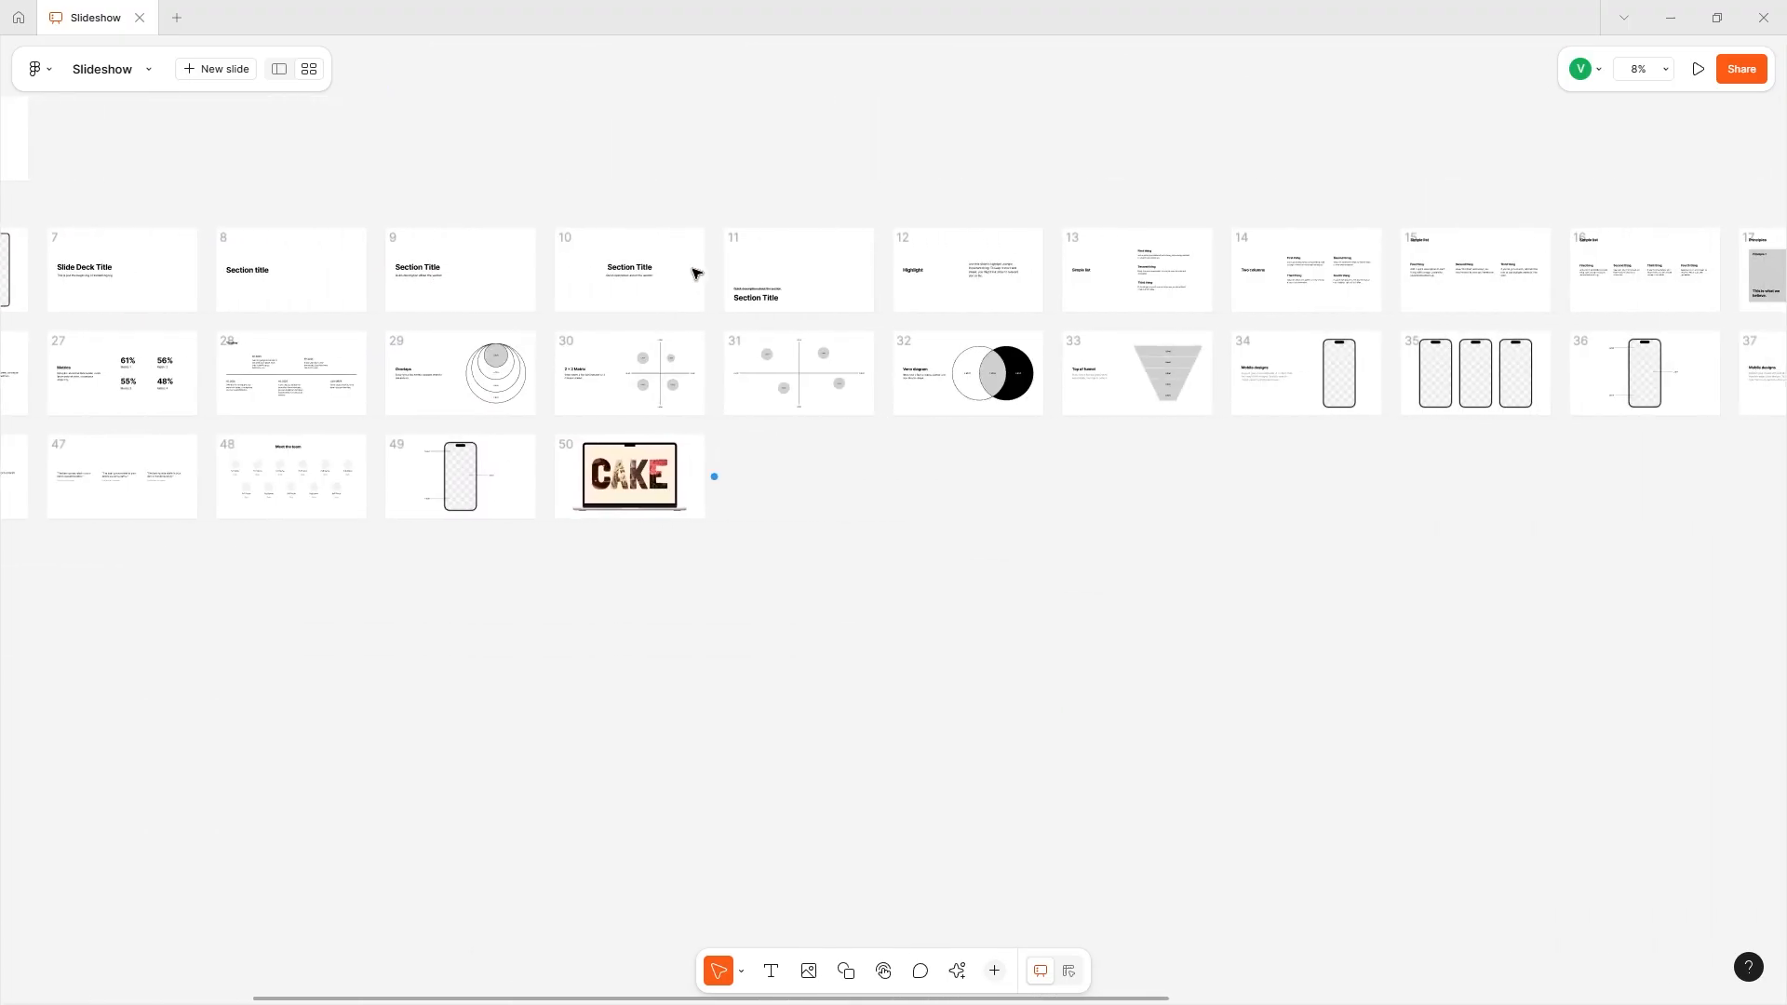
scroll(696, 273, right, 10)
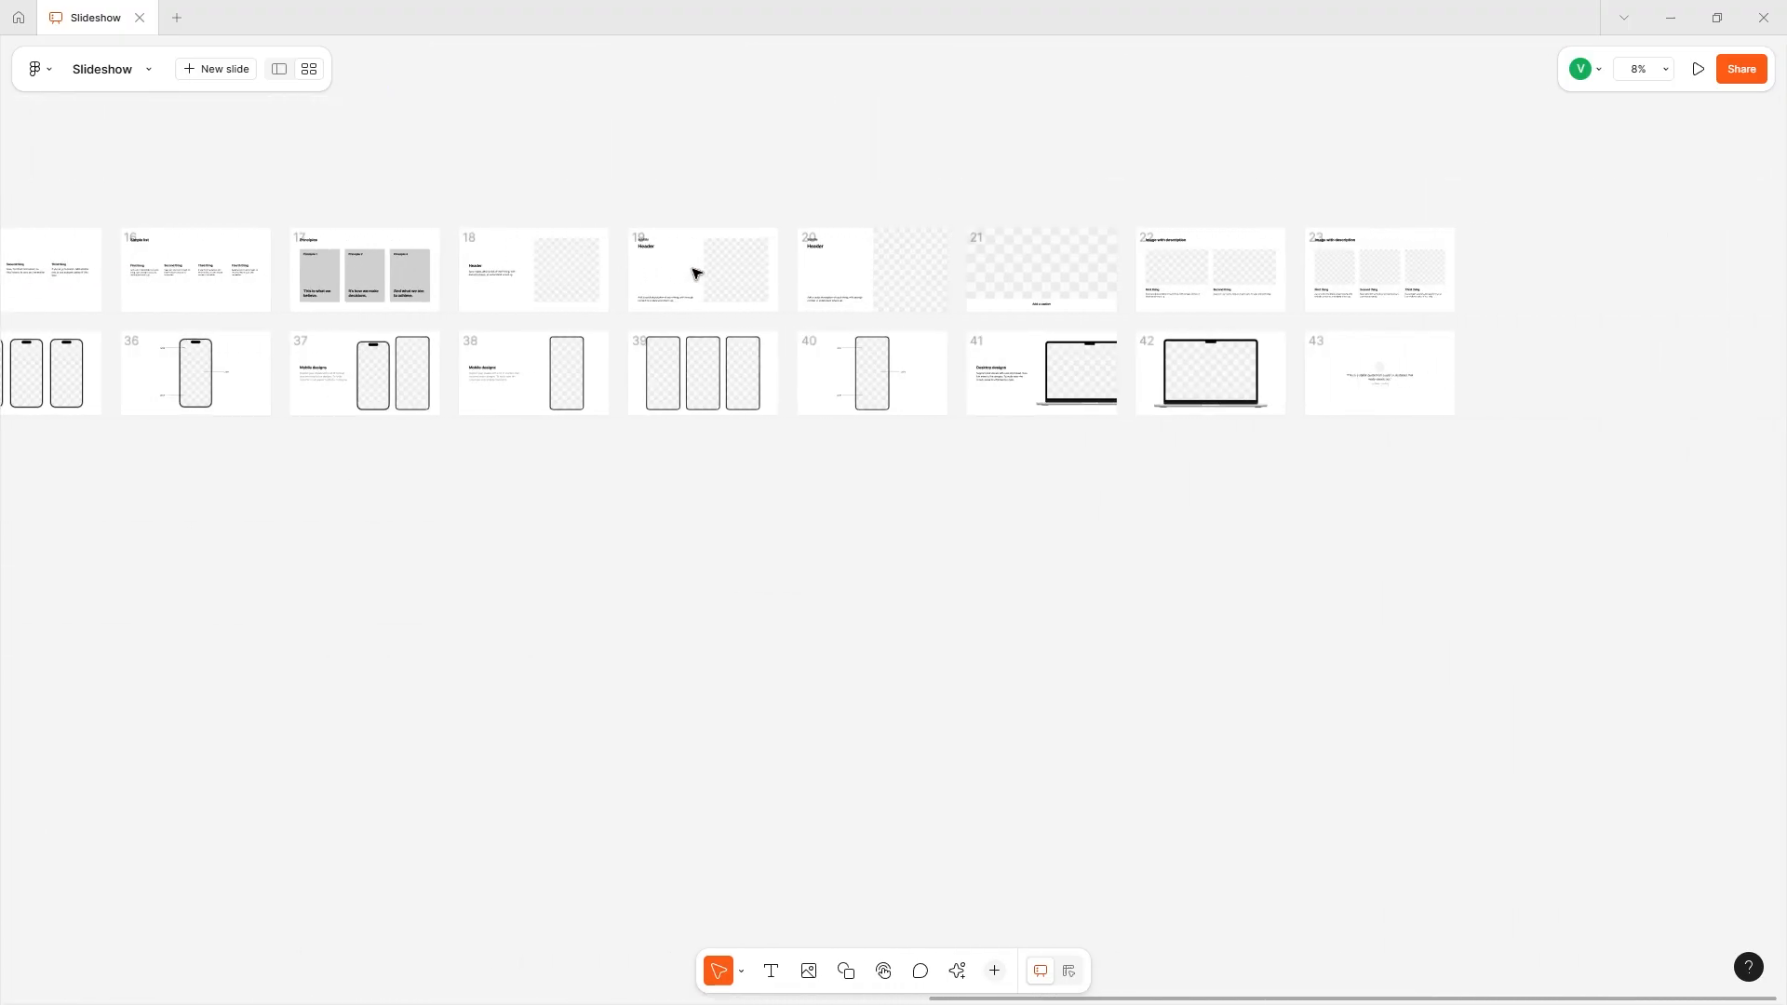
scroll(696, 272, left, 4)
scroll(696, 273, up, 4)
scroll(696, 273, down, 2)
scroll(696, 273, up, 1)
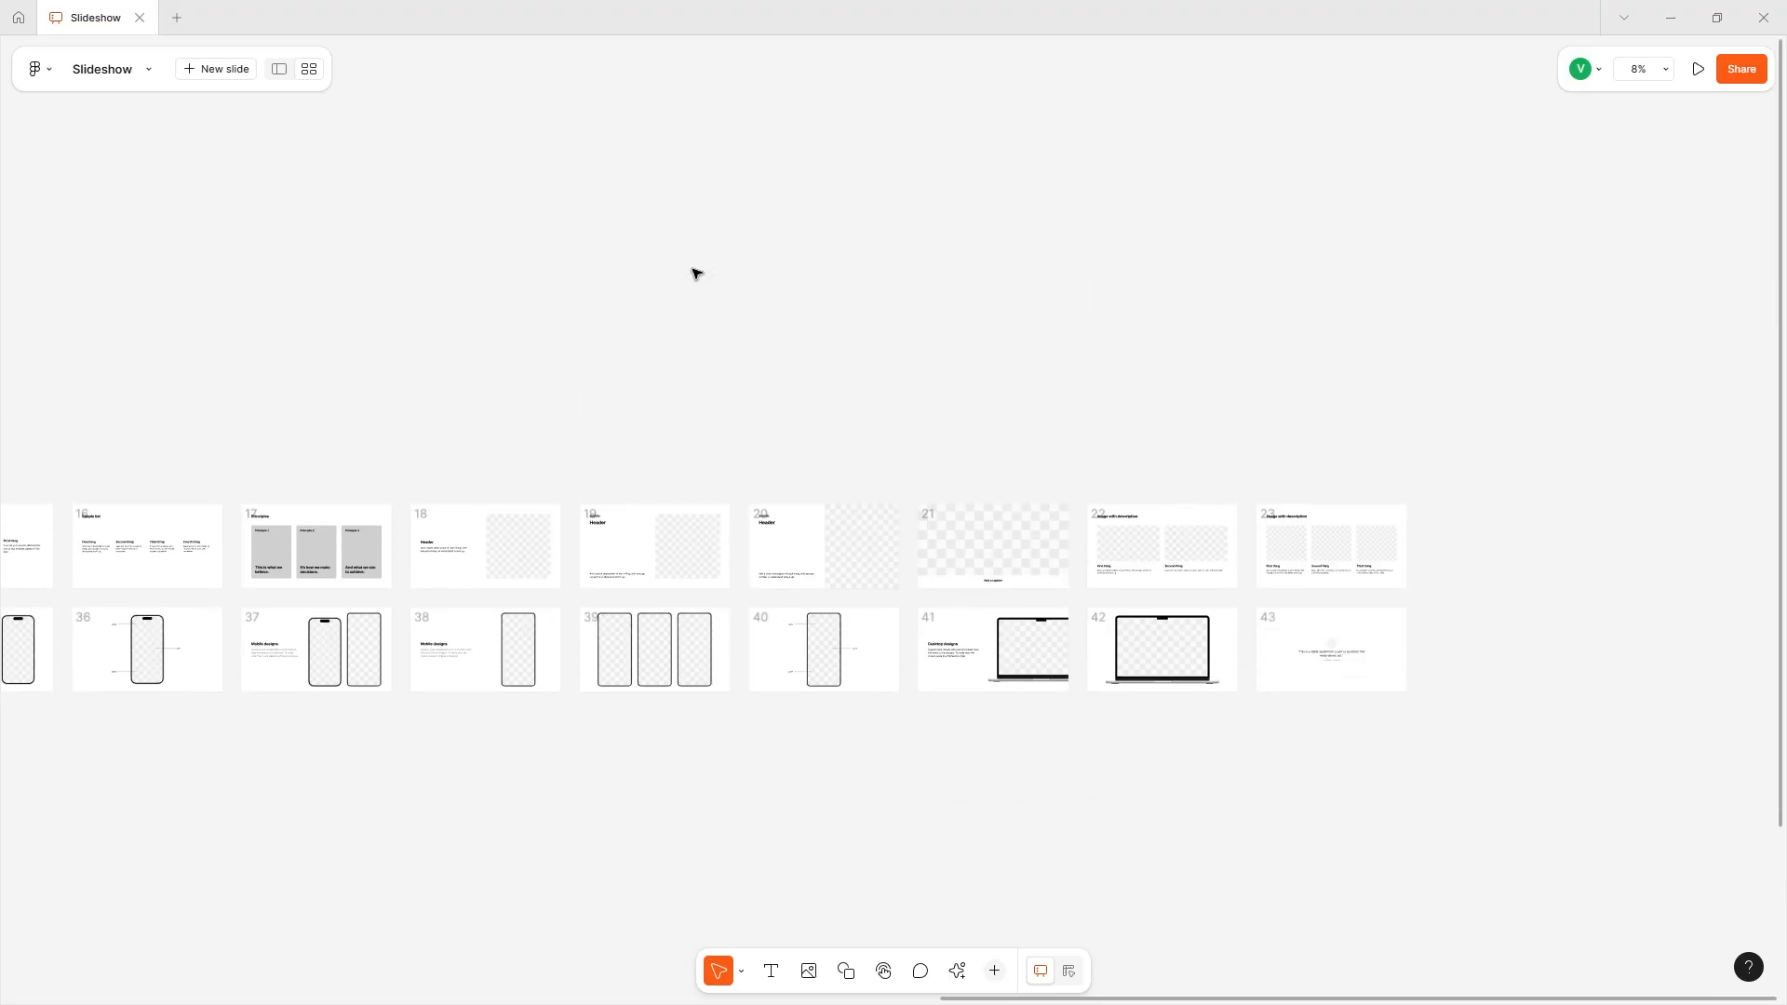
scroll(696, 273, down, 5)
scroll(696, 272, up, 5)
scroll(696, 272, left, 4)
scroll(696, 273, down, 2)
scroll(696, 273, left, 20)
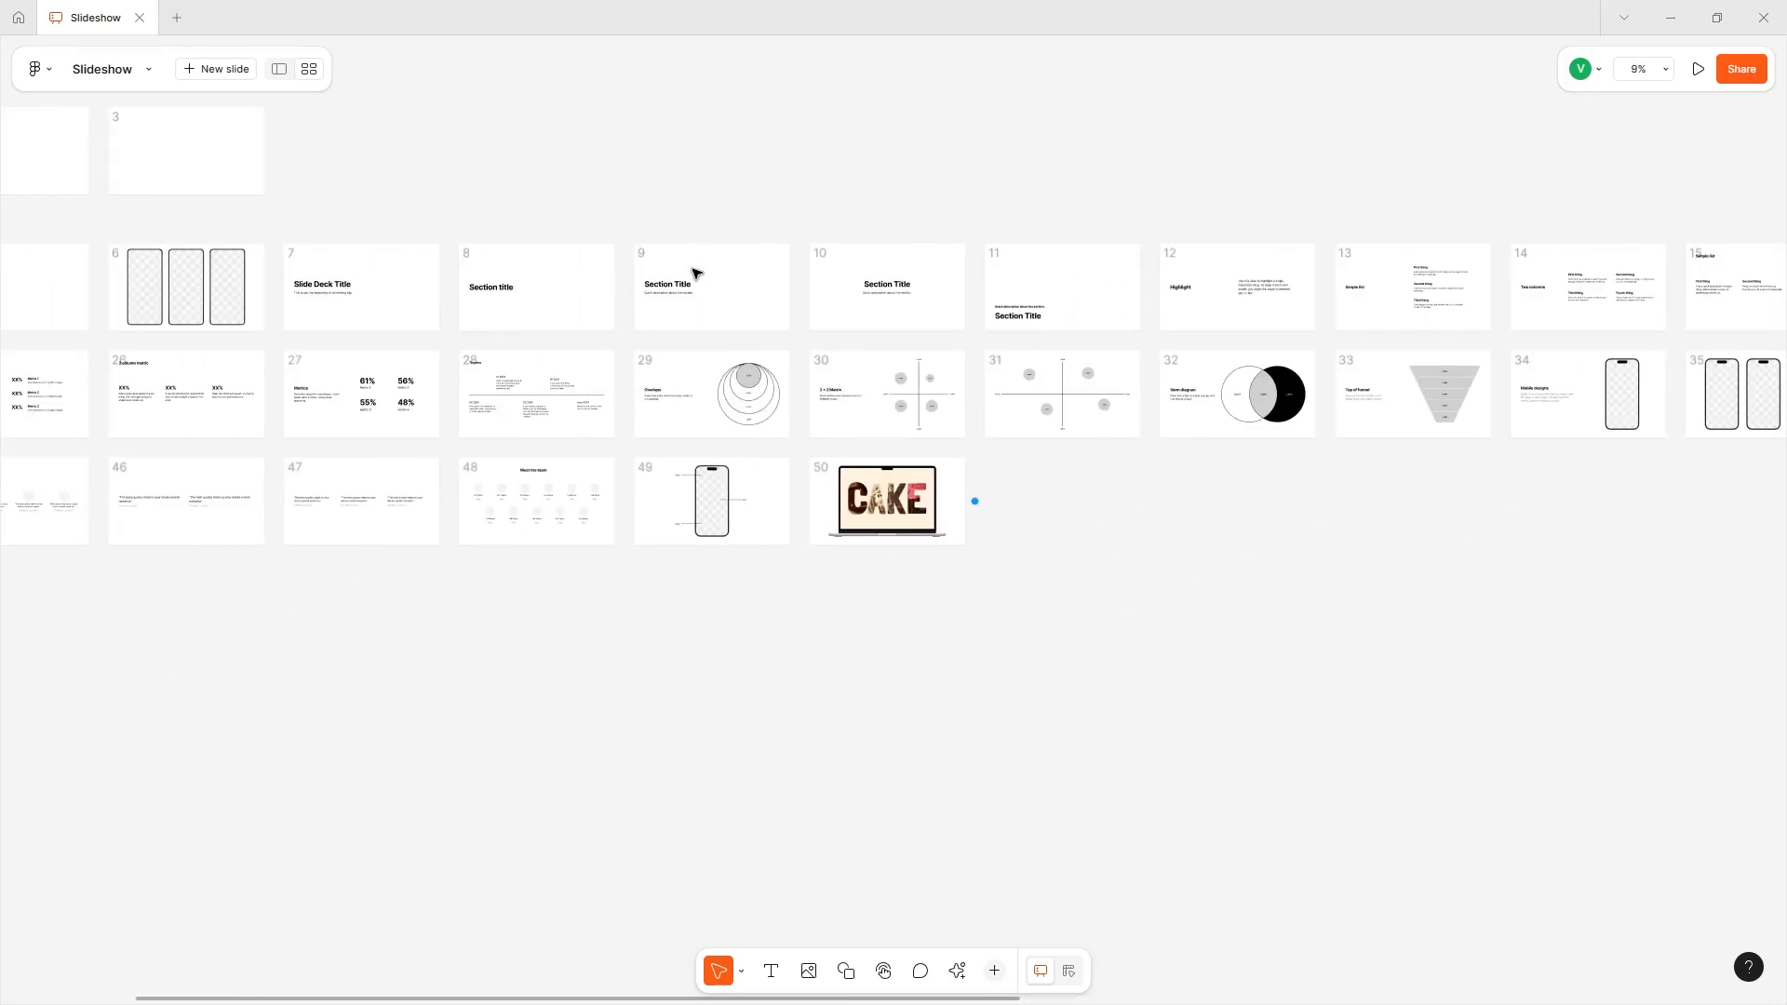
scroll(696, 272, down, 2)
scroll(696, 272, up, 1)
scroll(696, 273, up, 1)
scroll(696, 273, left, 5)
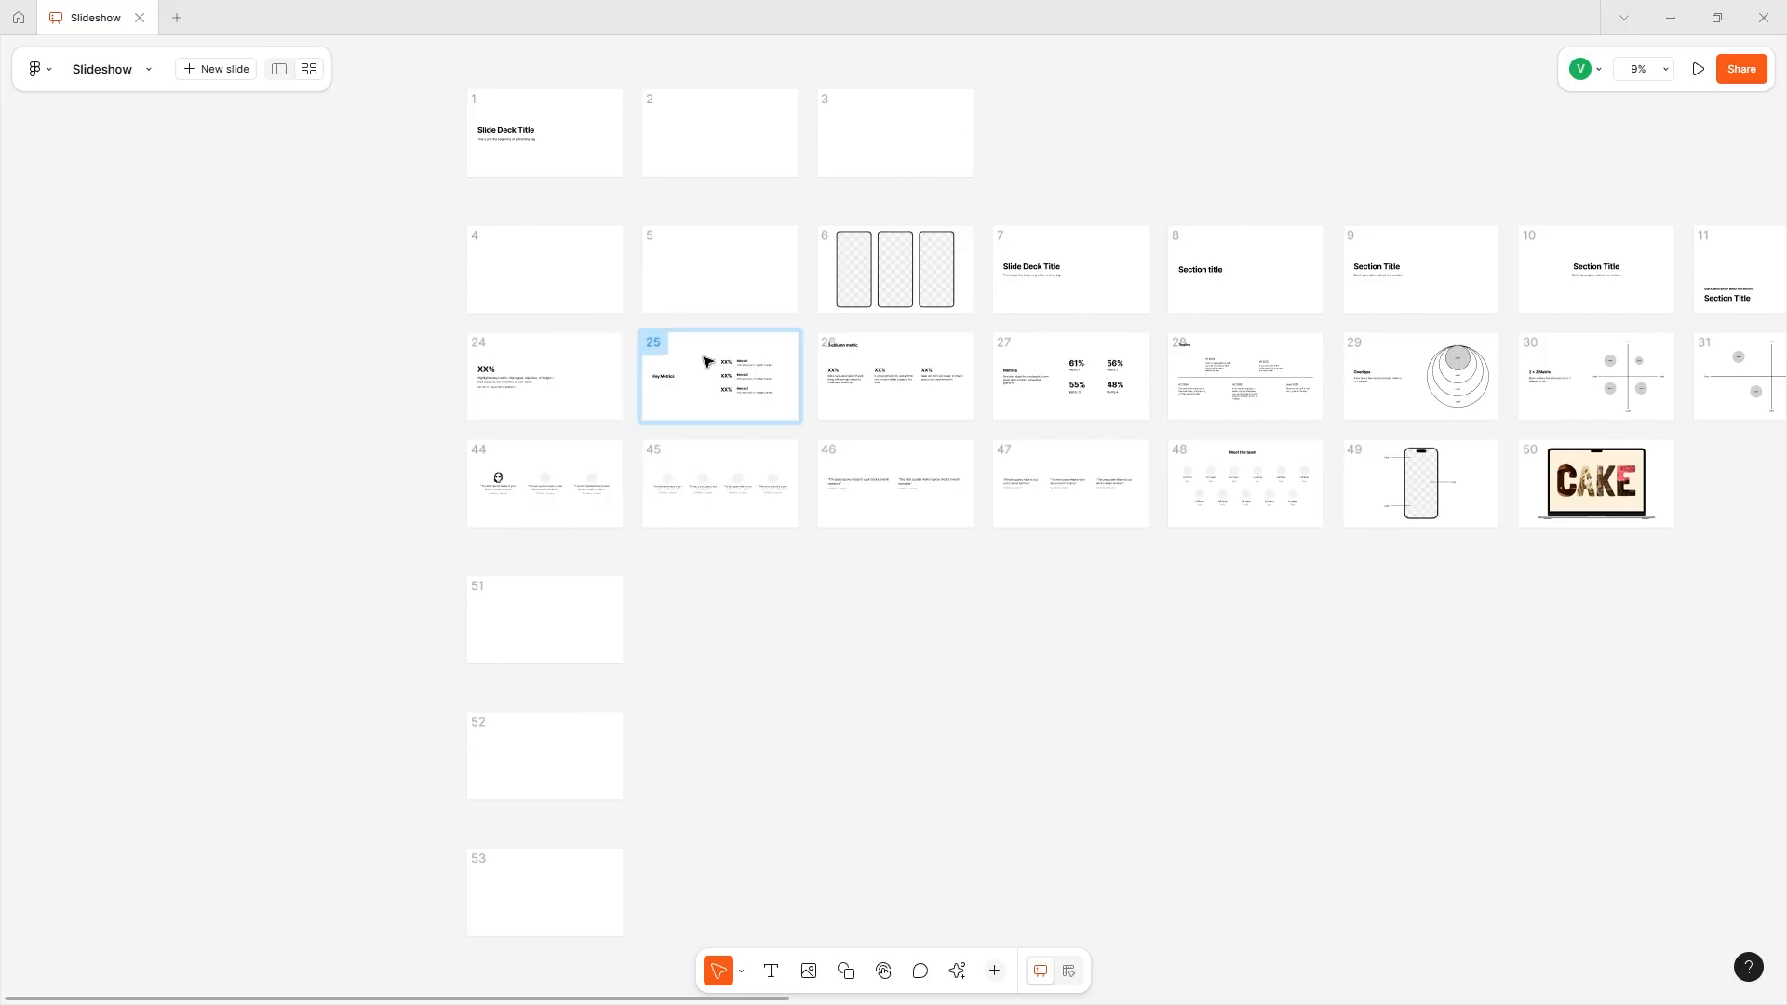
click(494, 395)
scroll(484, 395, right, 9)
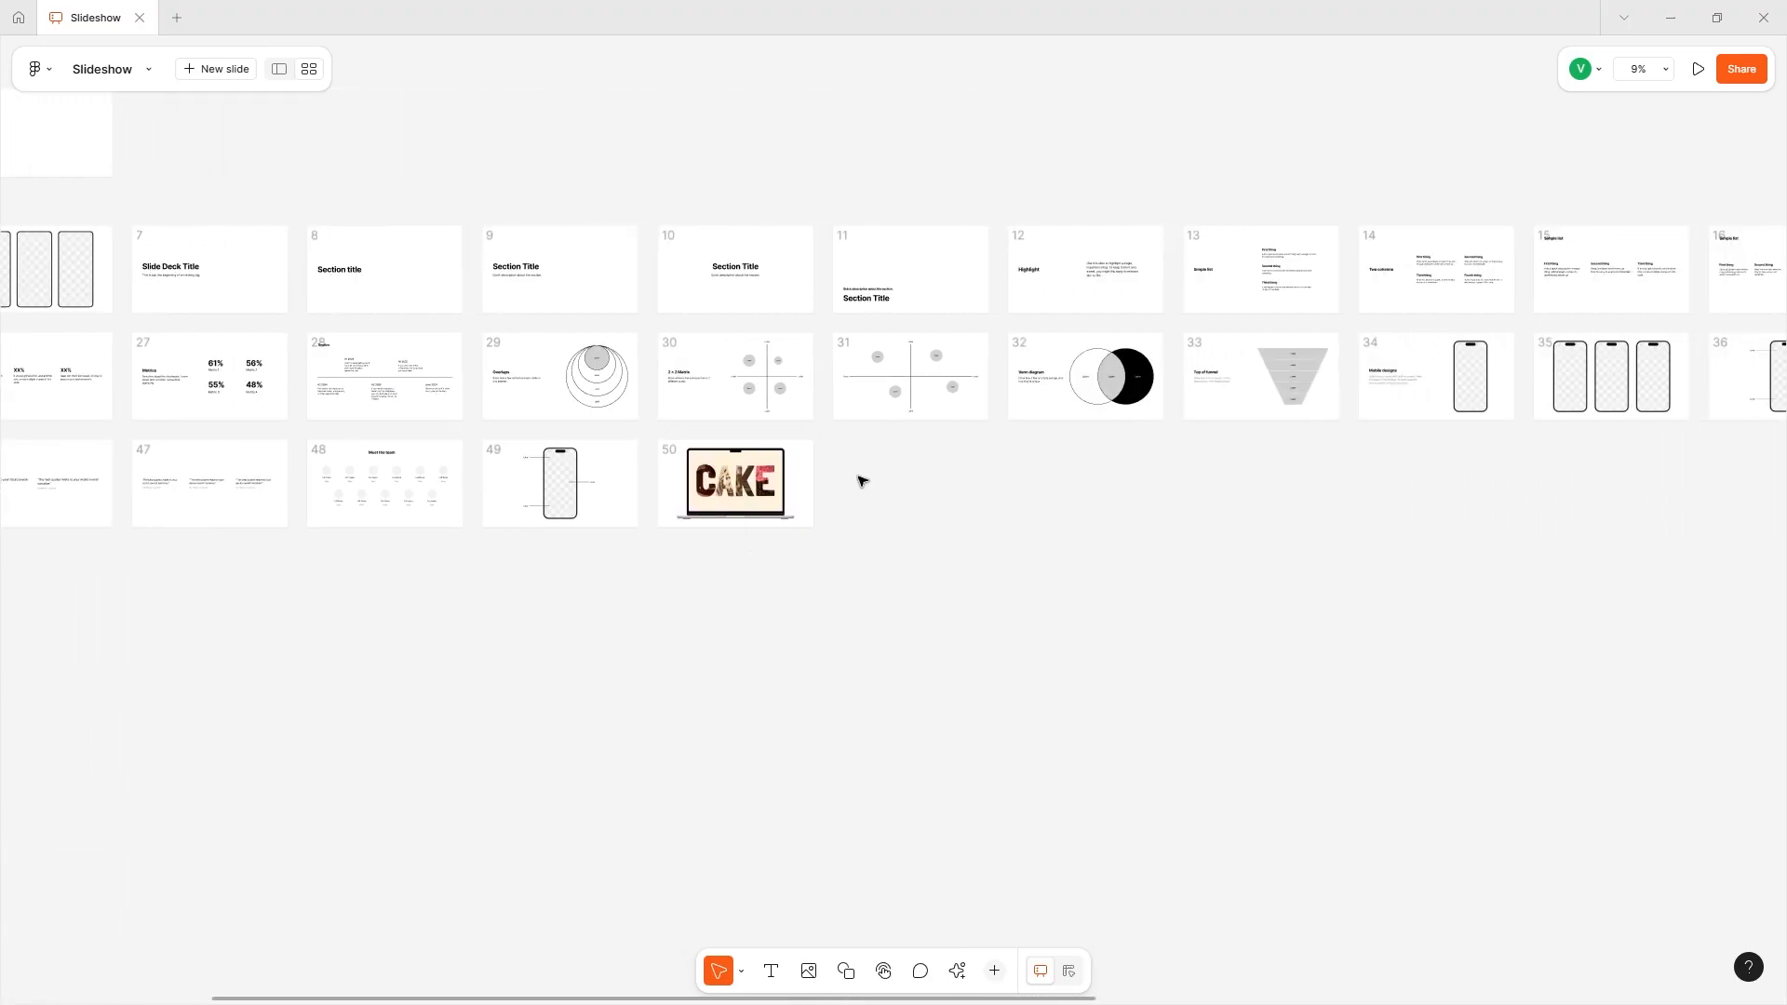
scroll(857, 478, left, 10)
scroll(842, 479, right, 3)
scroll(842, 479, down, 1)
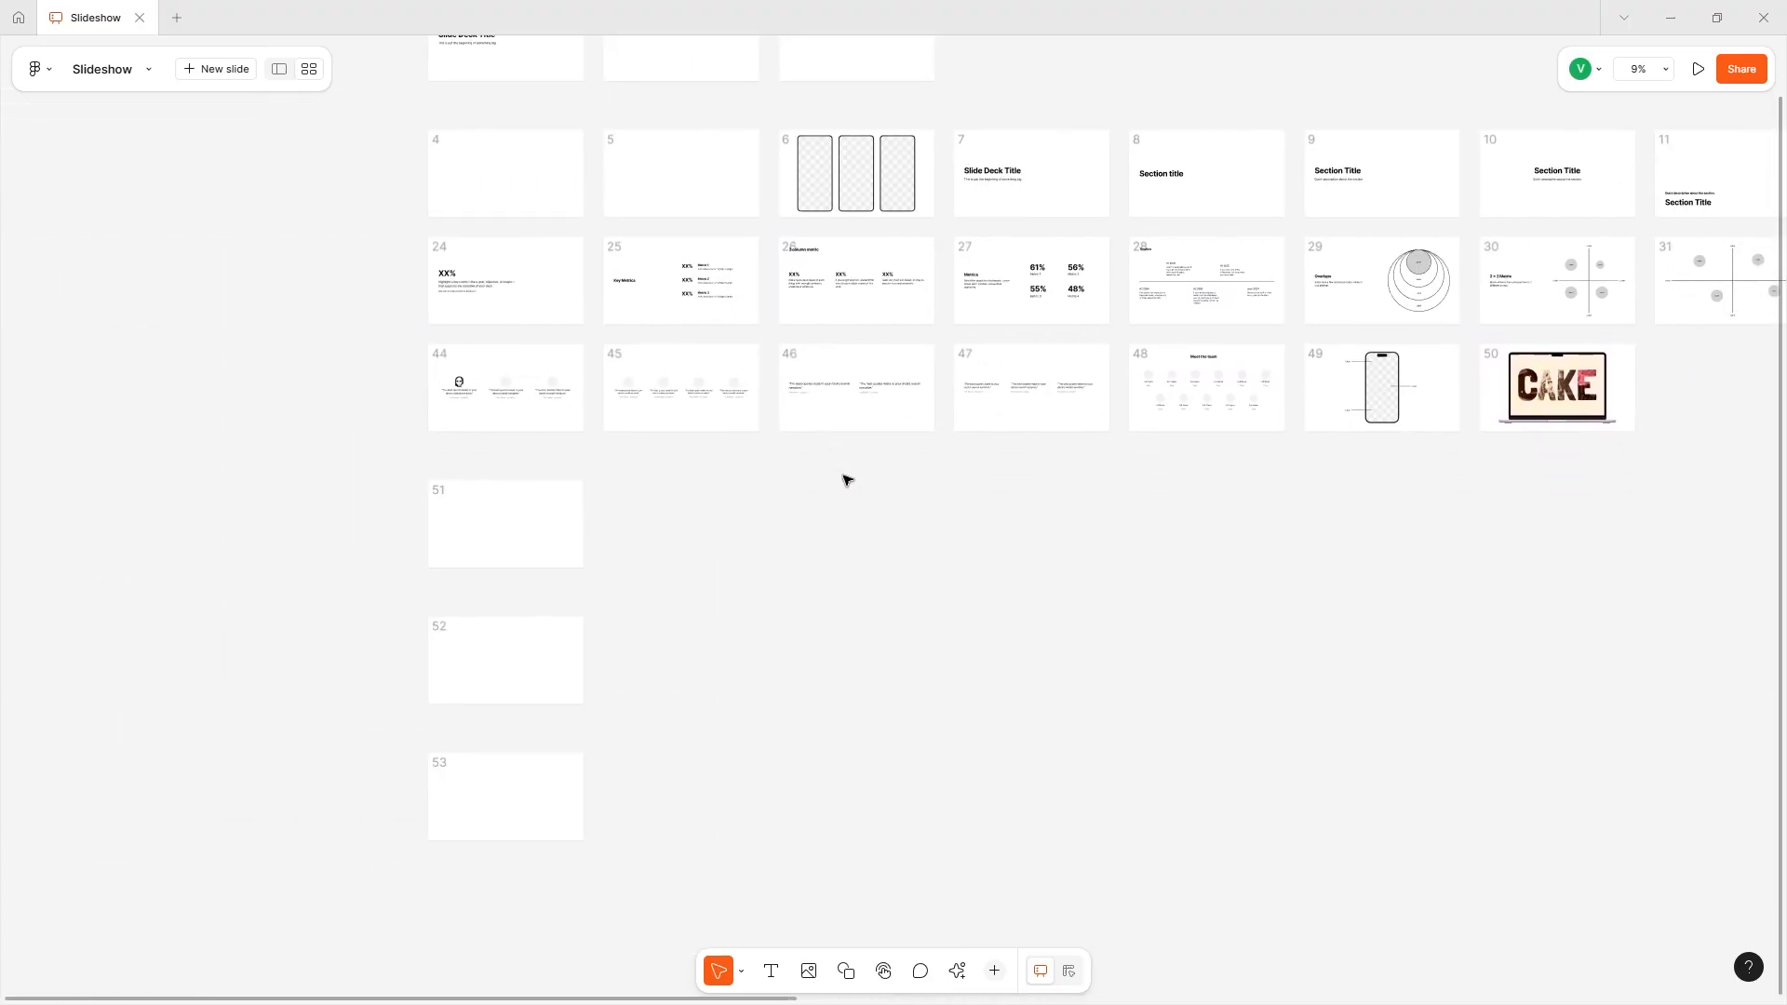
- Add a blank slide as a new row below slide 53
click(368, 520)
click(391, 632)
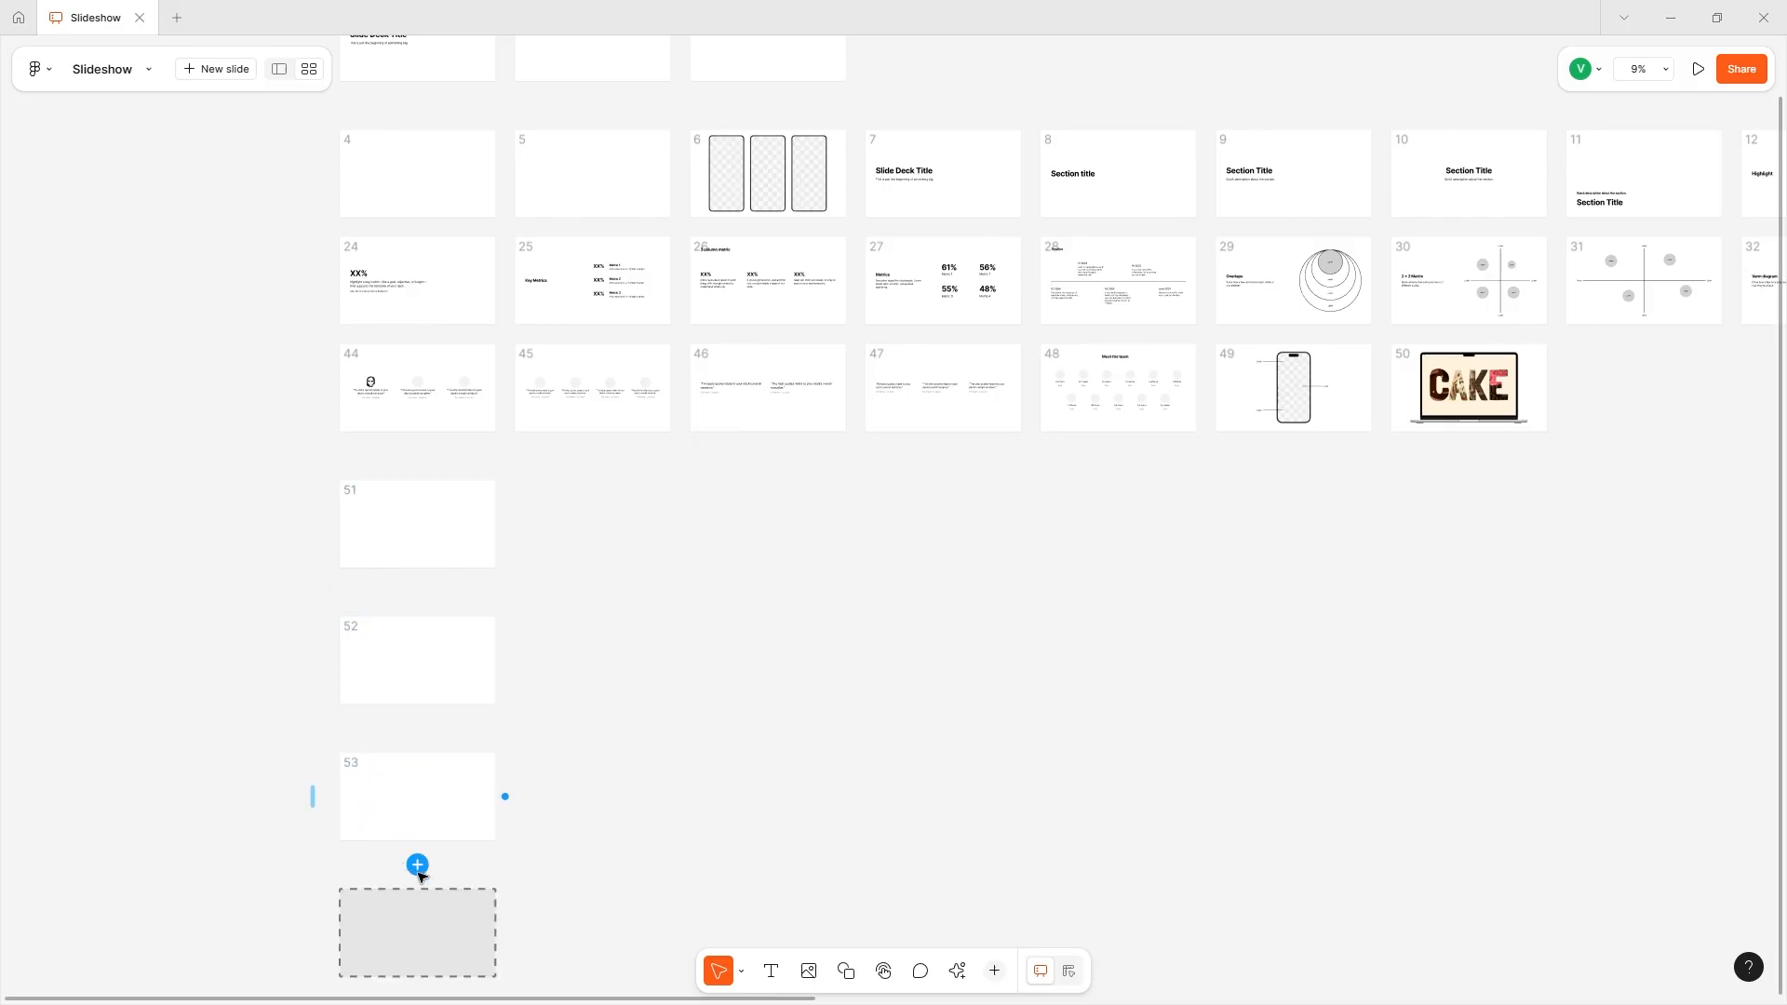
click(417, 865)
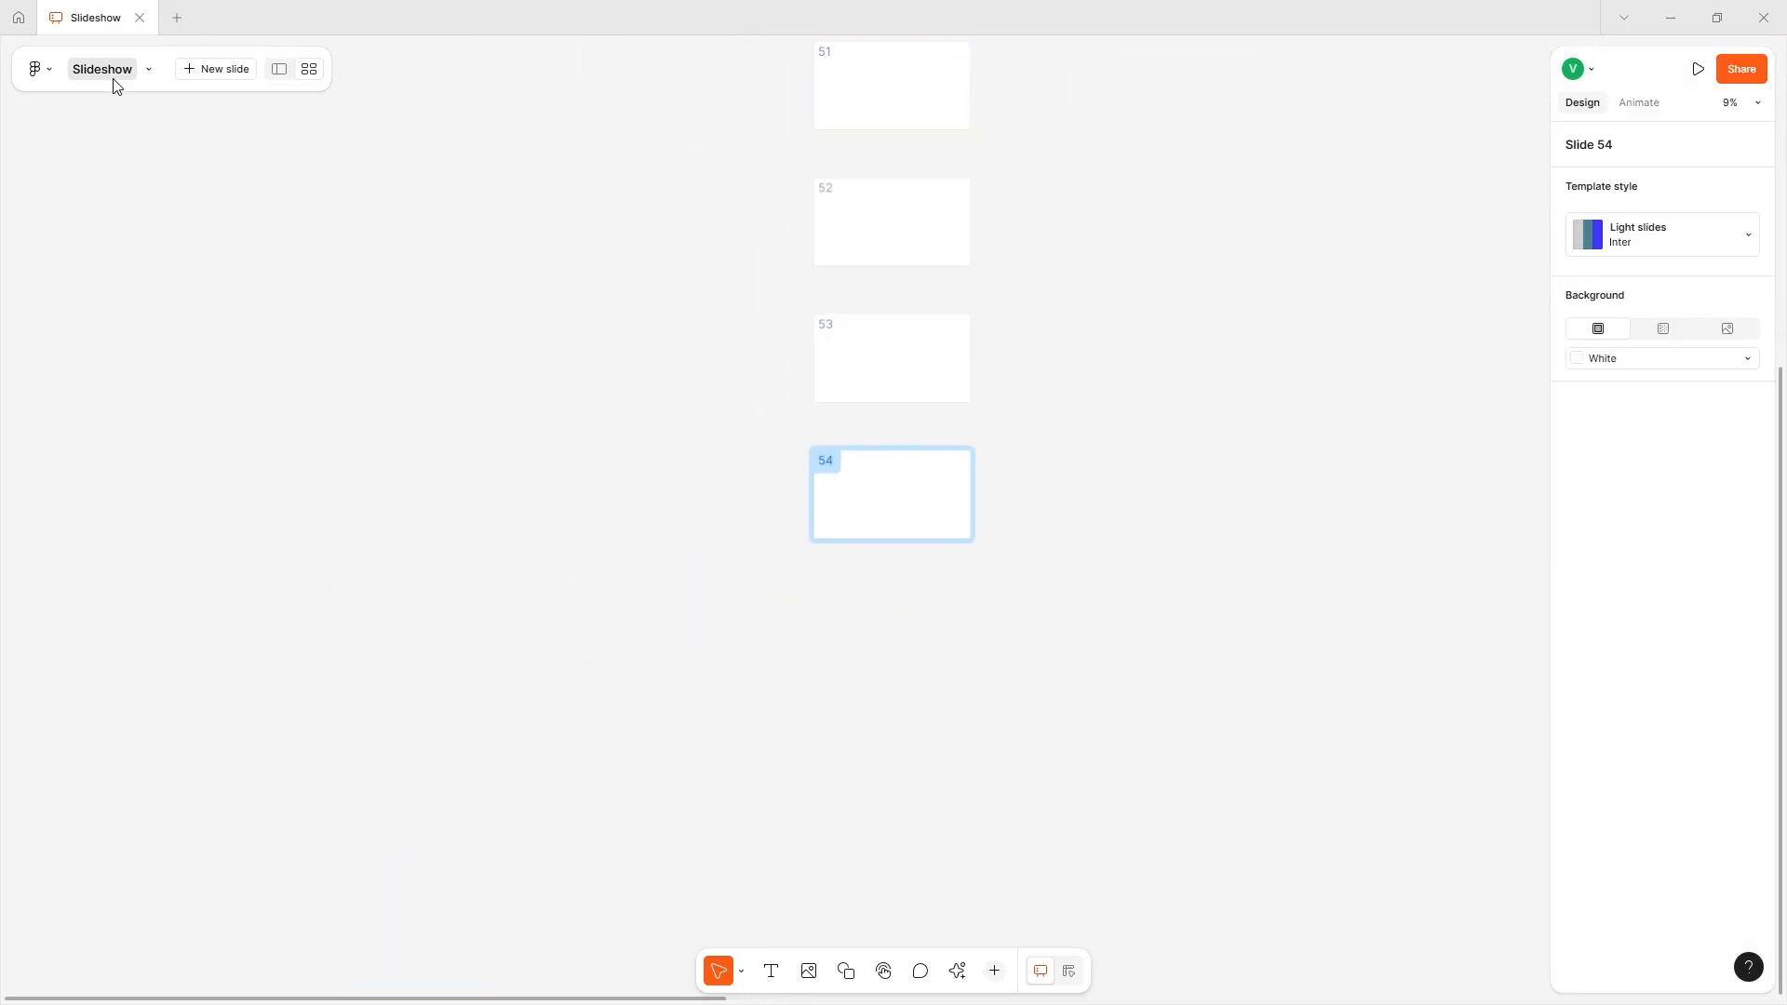
- Open slide 54 in the single-slide view and collapse the slide groups headed by slides 4 and 1
click(278, 70)
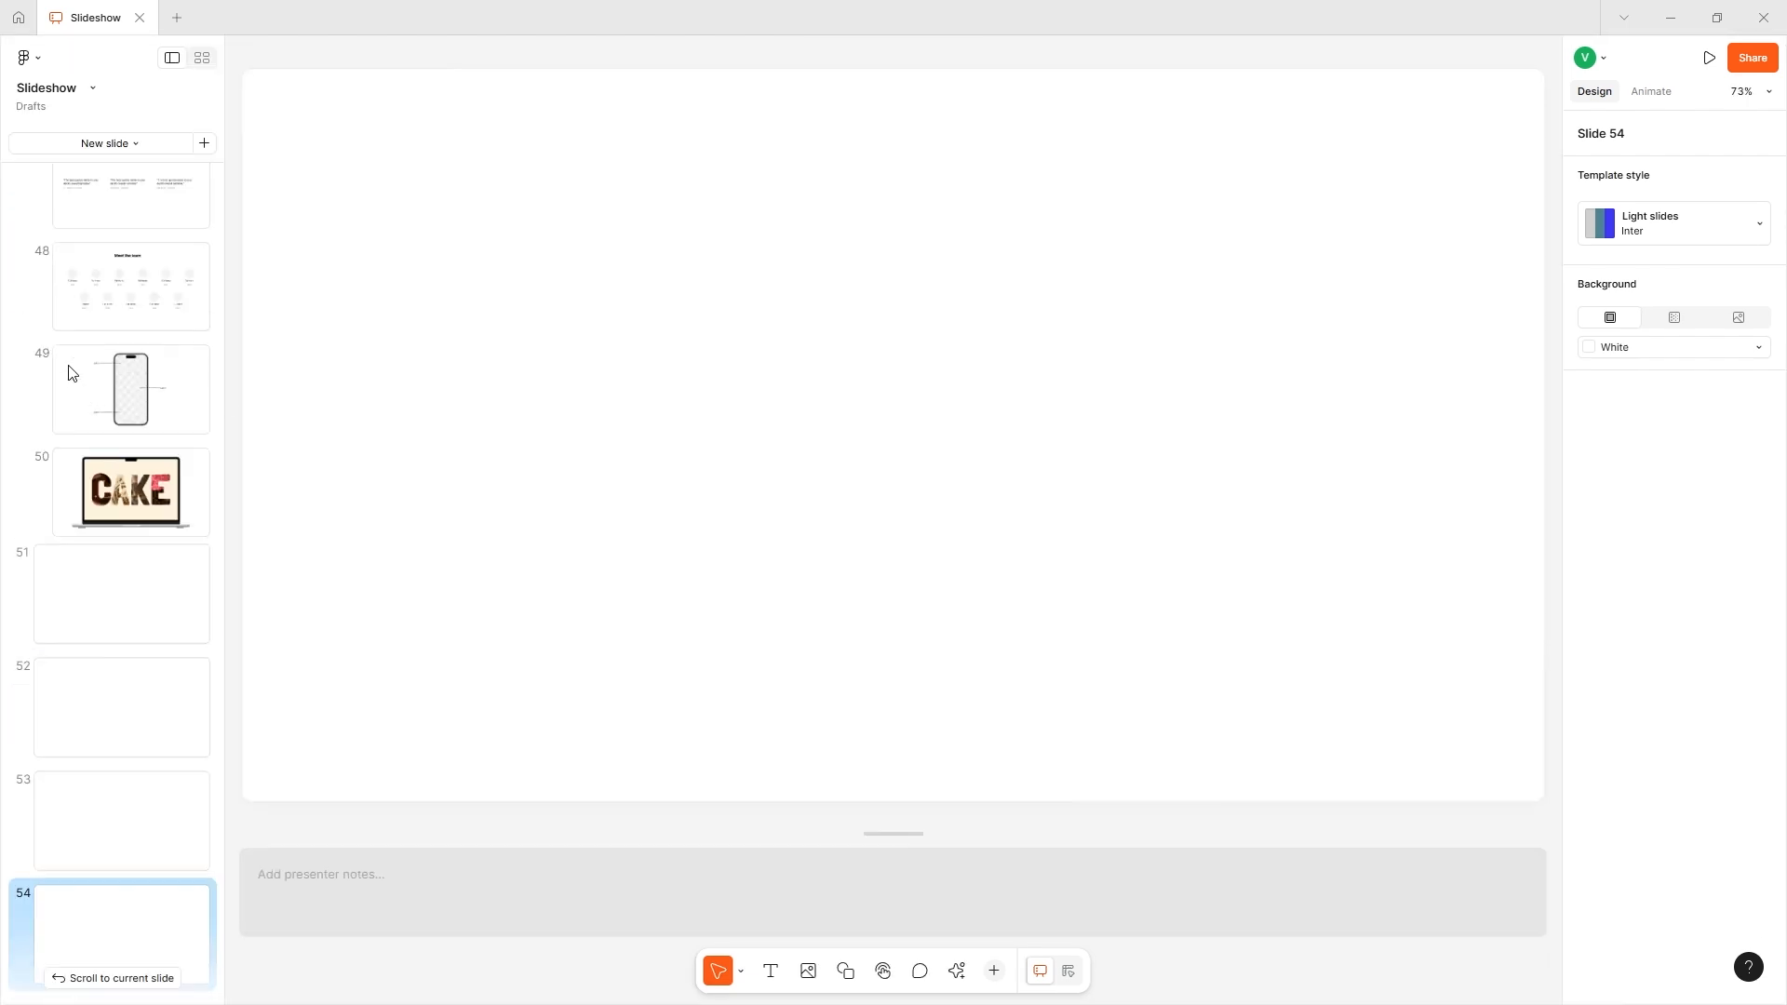
scroll(33, 249, up, 20)
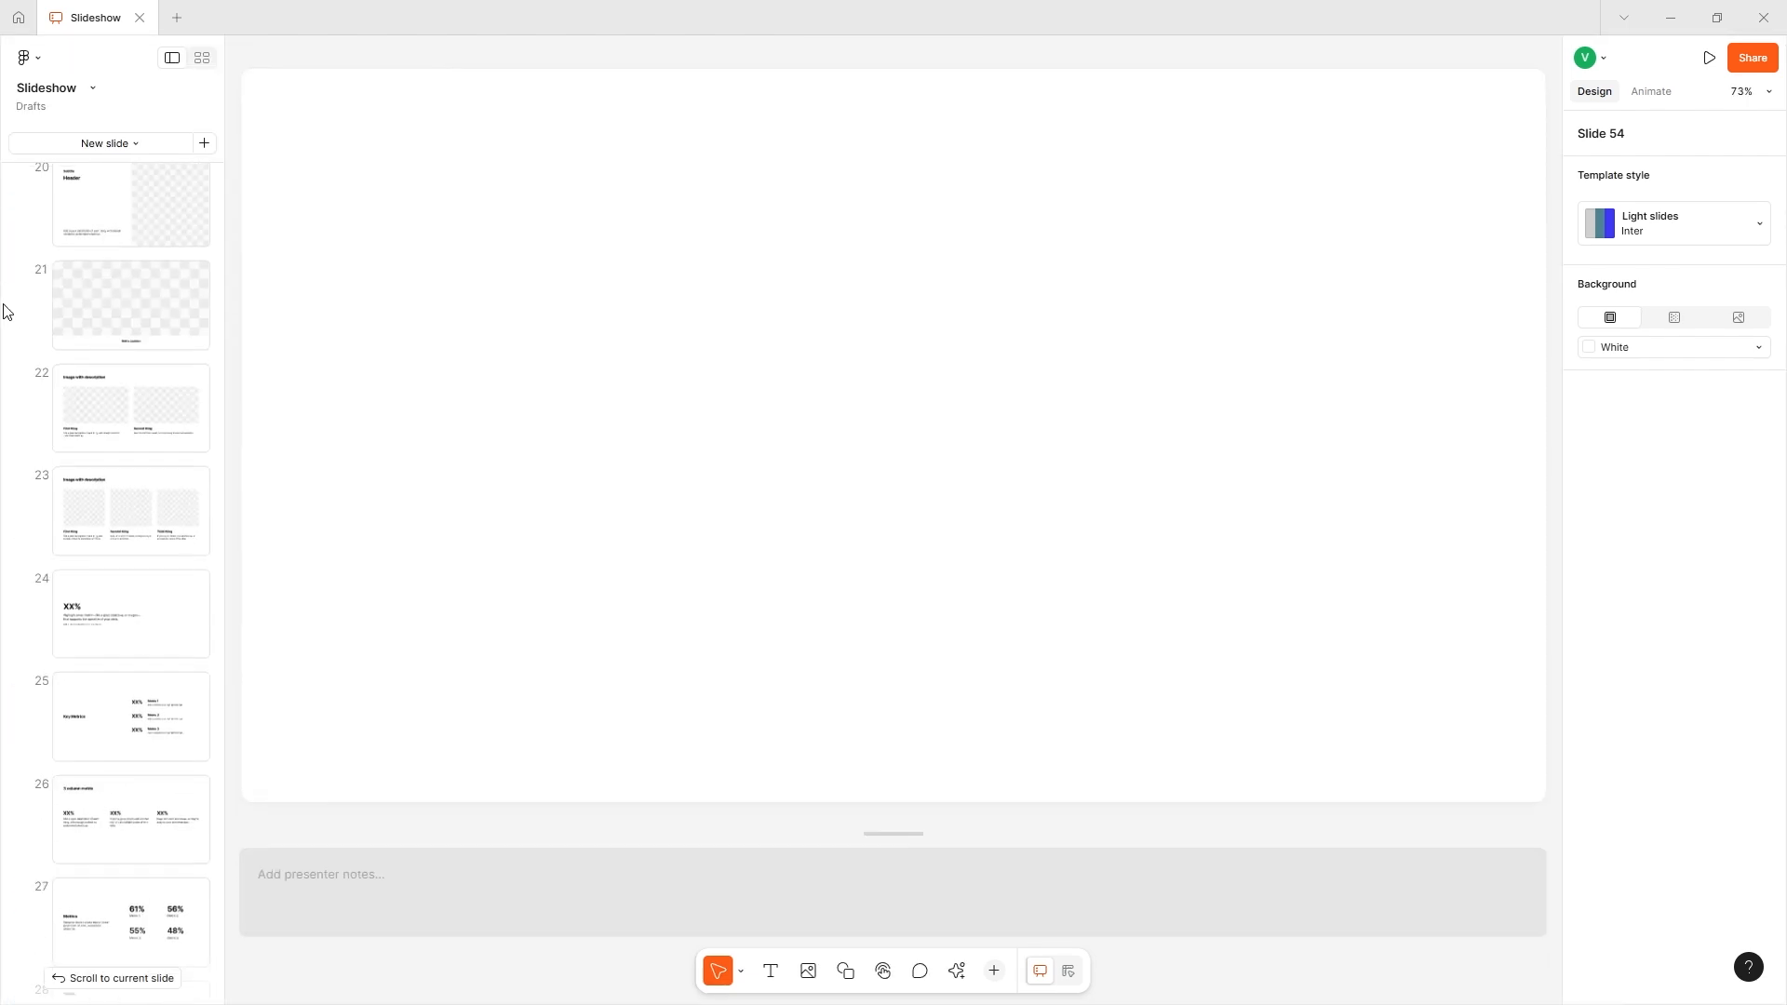
click(19, 530)
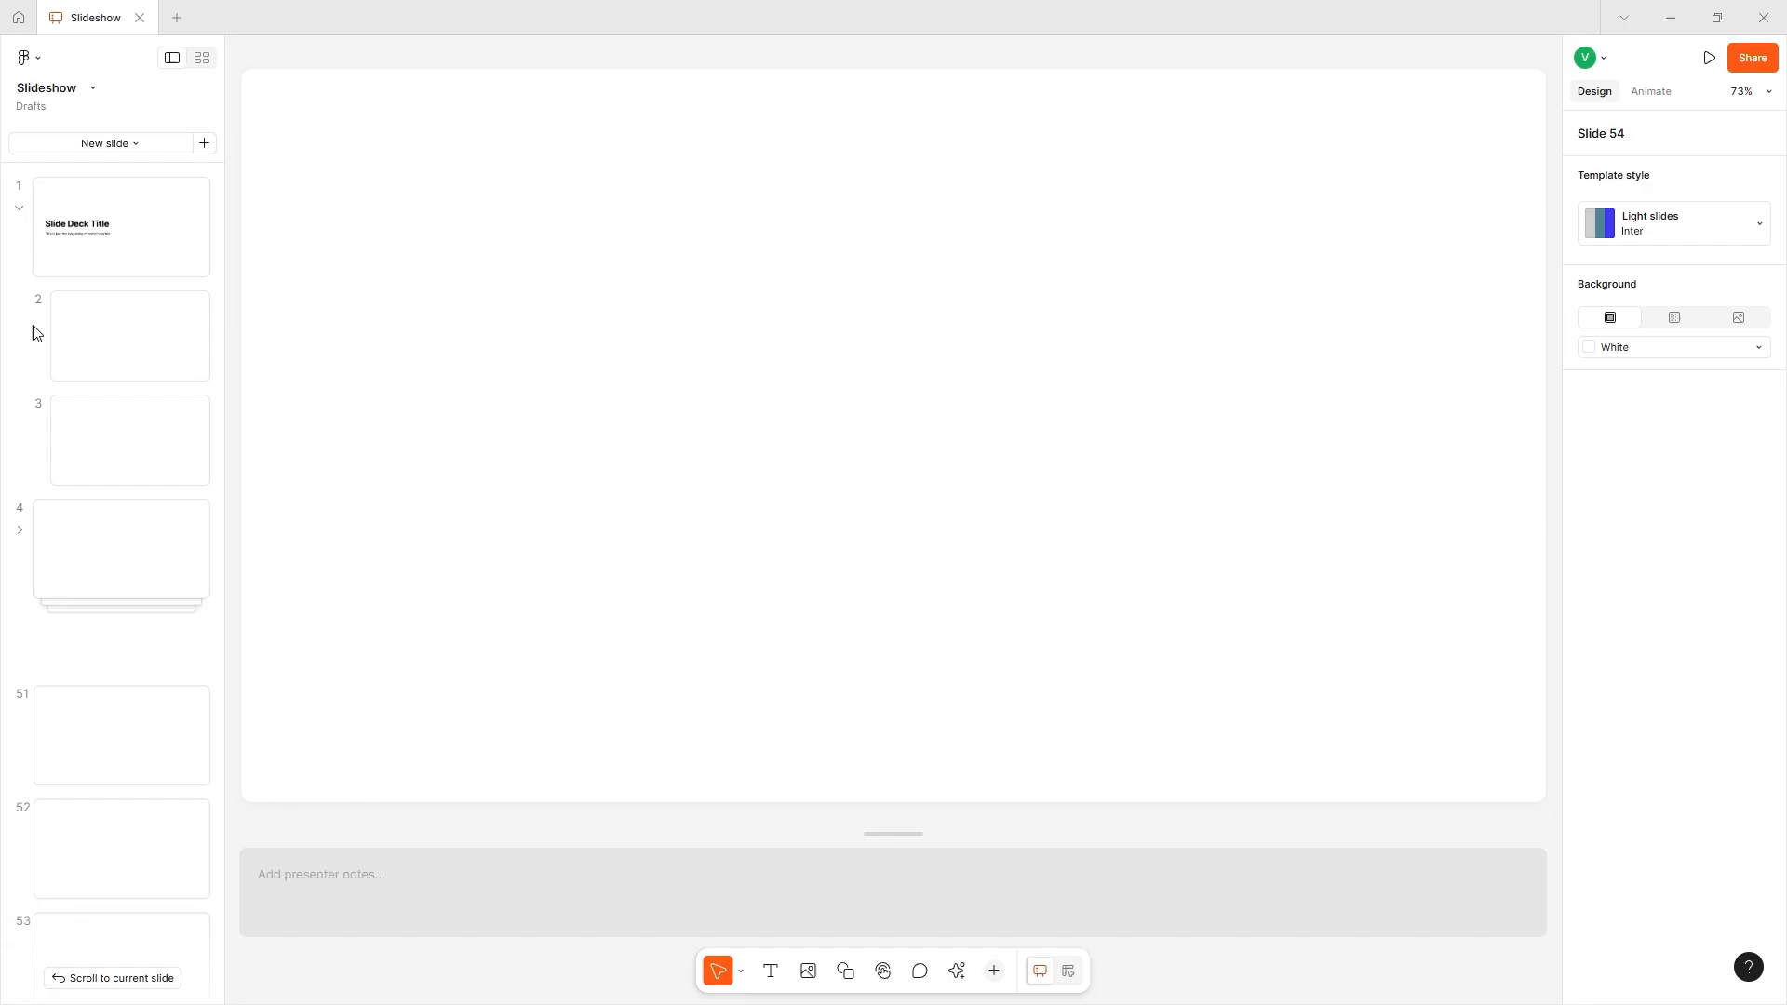
click(19, 207)
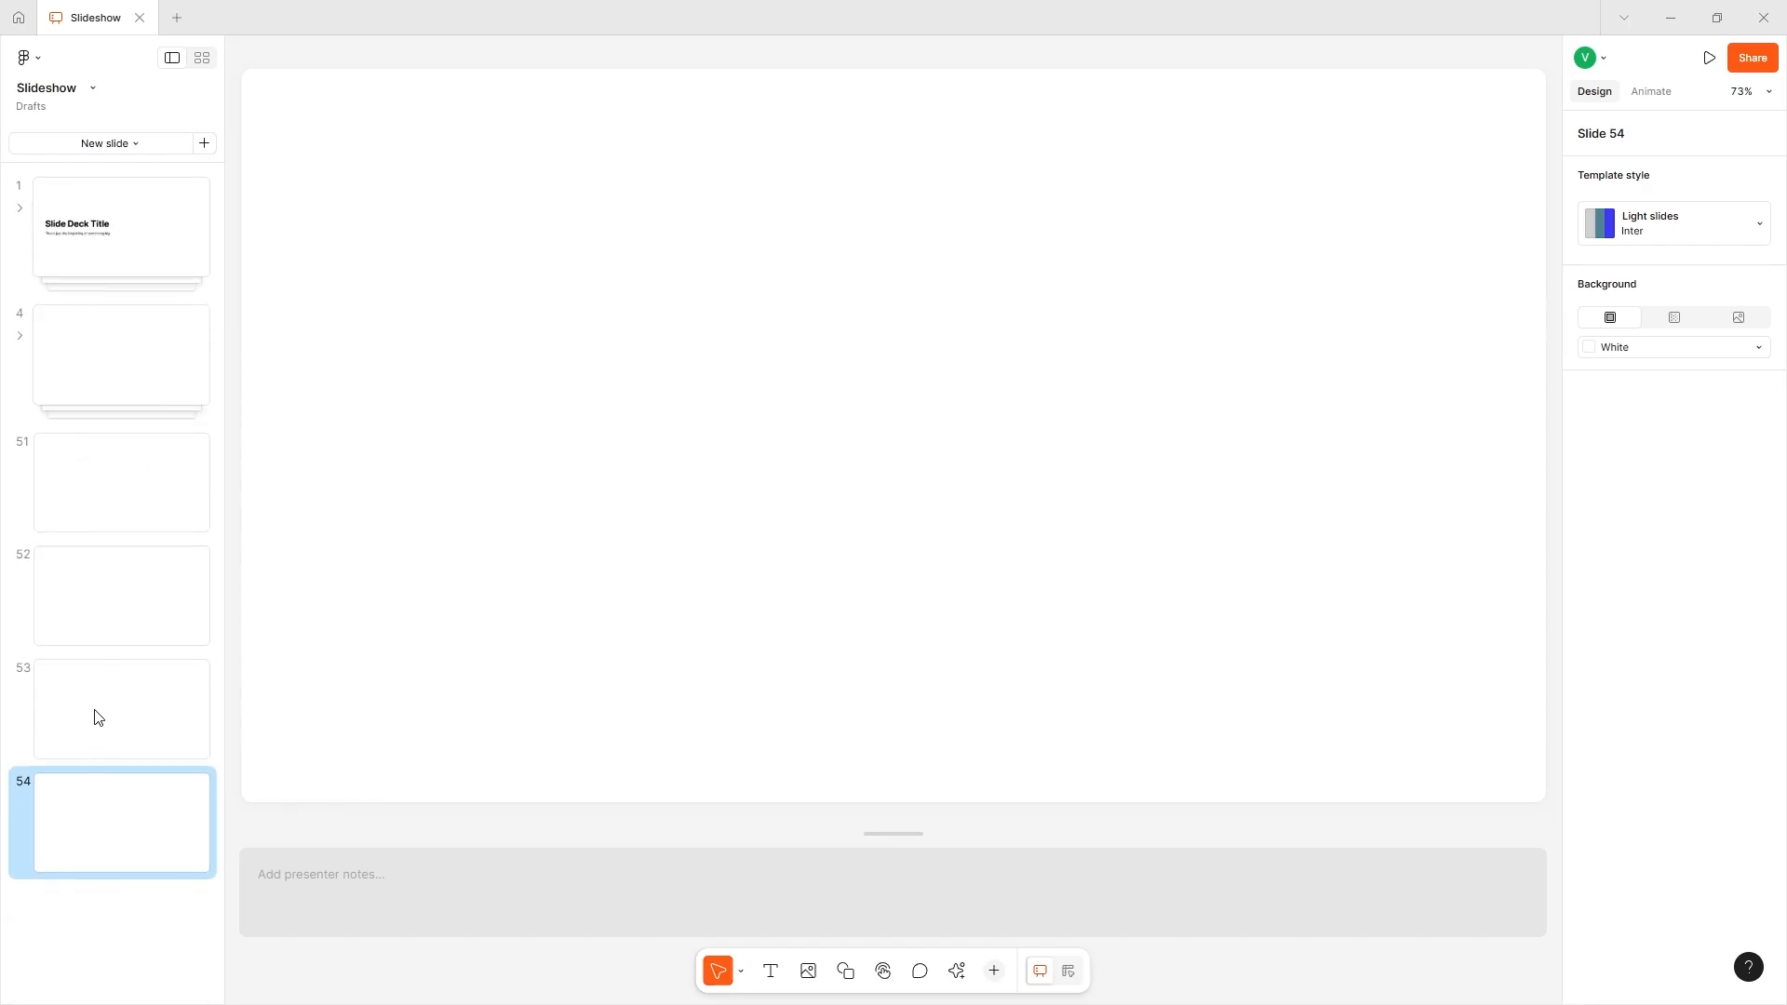
- Switch to the grid view and return to the single-slide view on slide 44
click(202, 58)
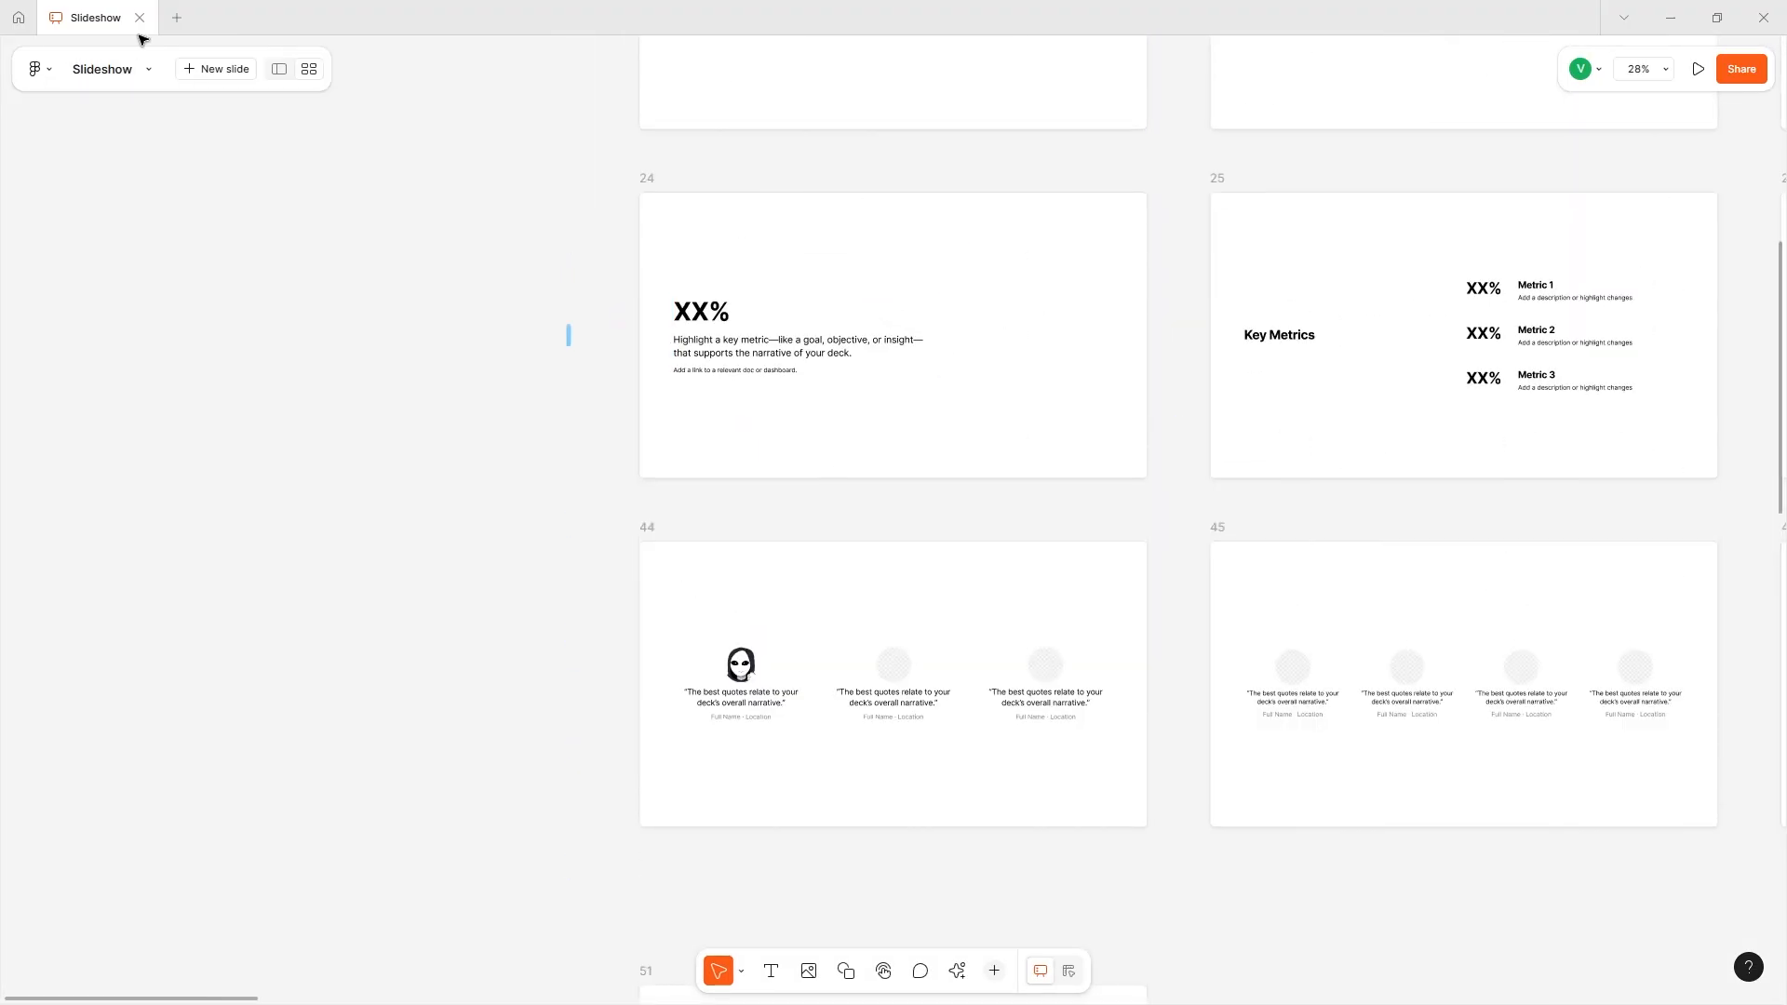
click(282, 74)
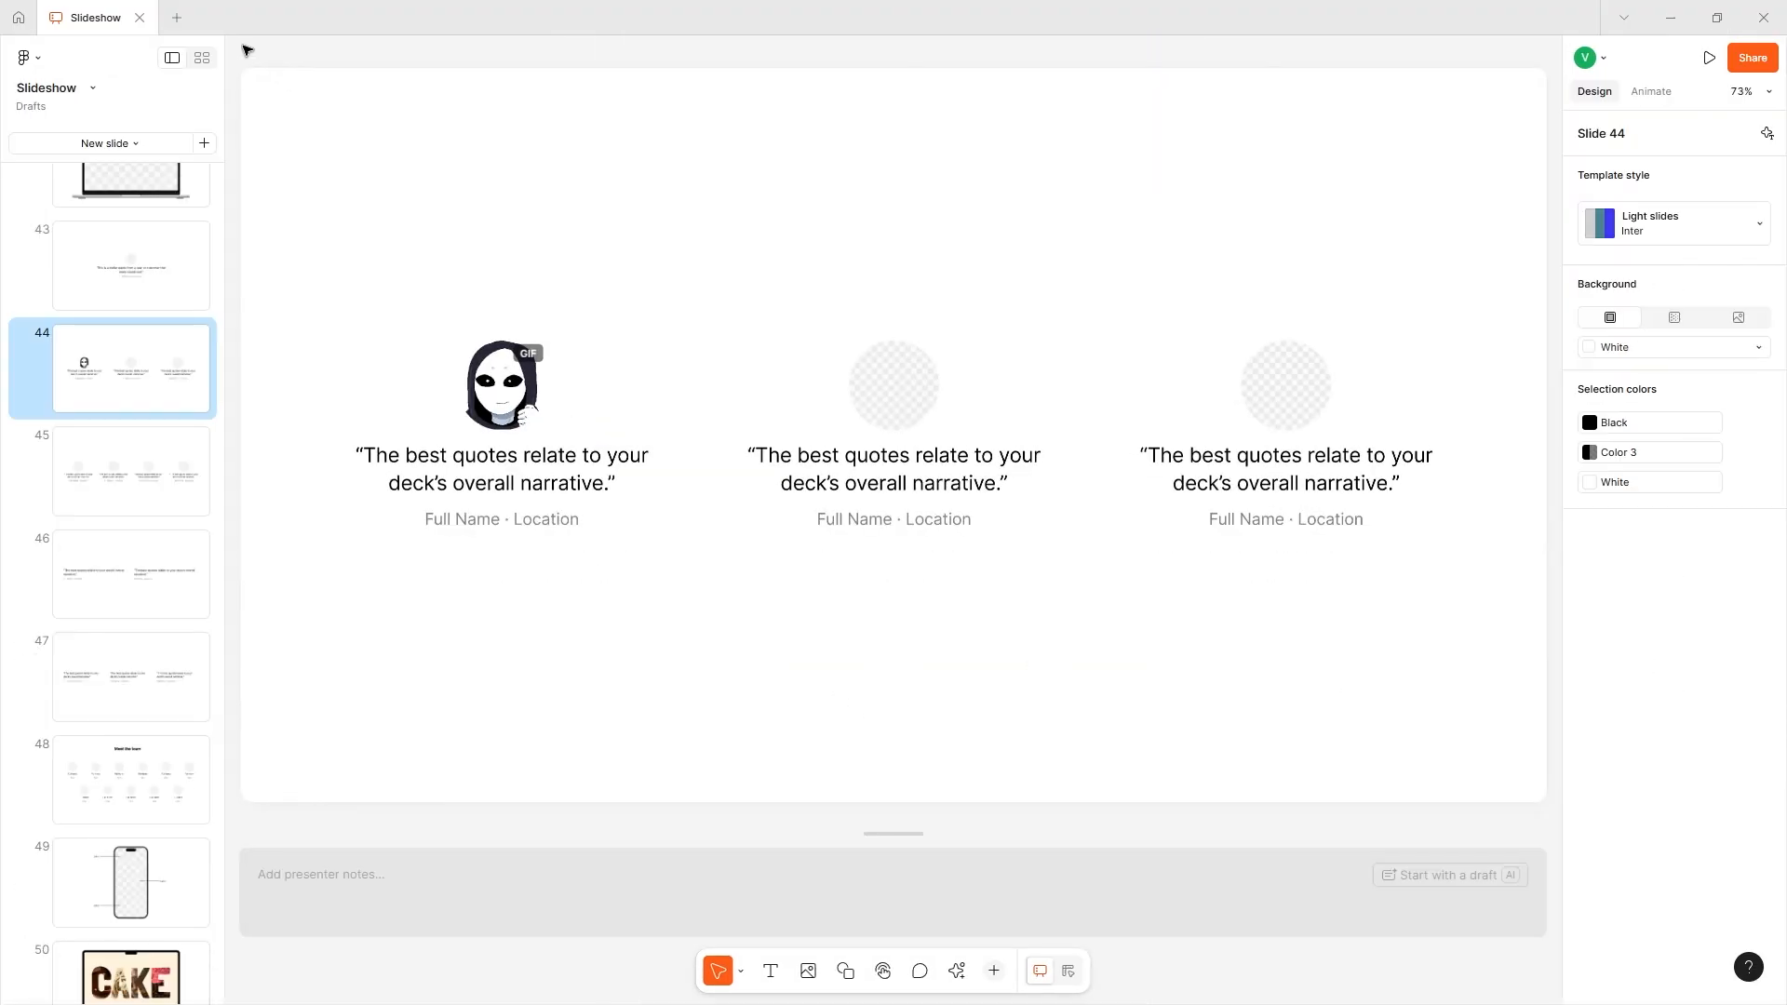
- Examine the slide rows in the grid view and return to the single-slide view on slide 27
click(201, 59)
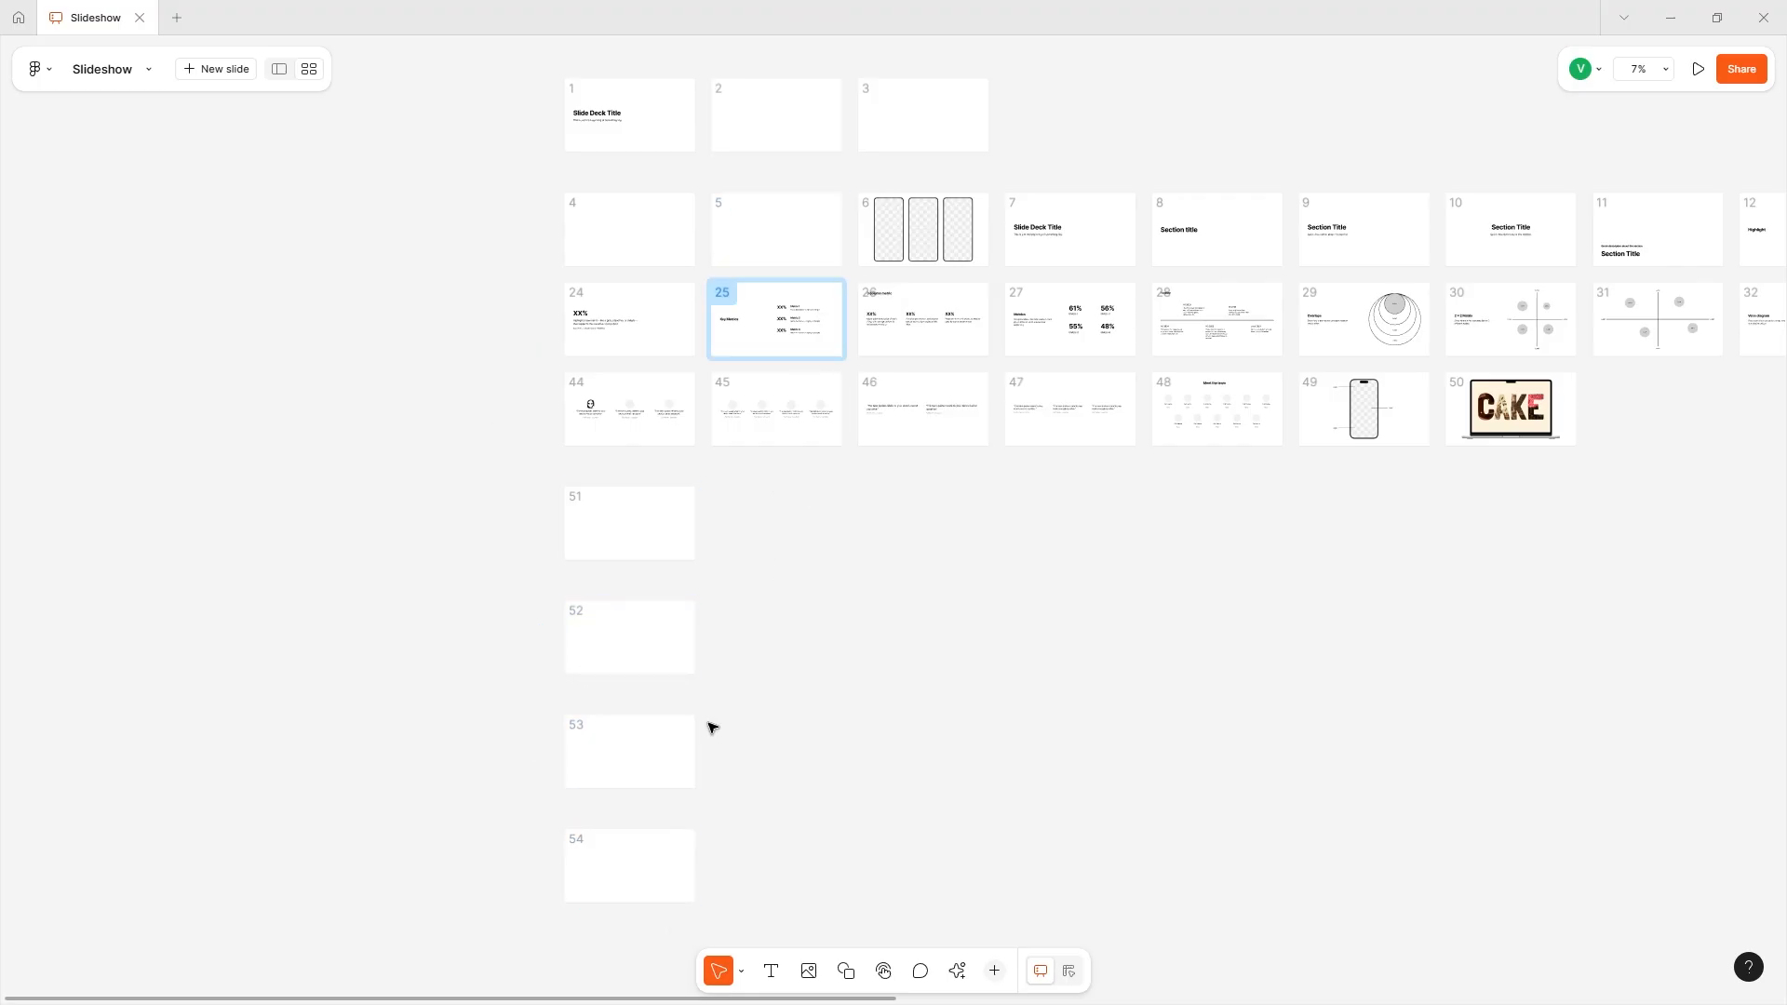
scroll(1002, 224, right, 5)
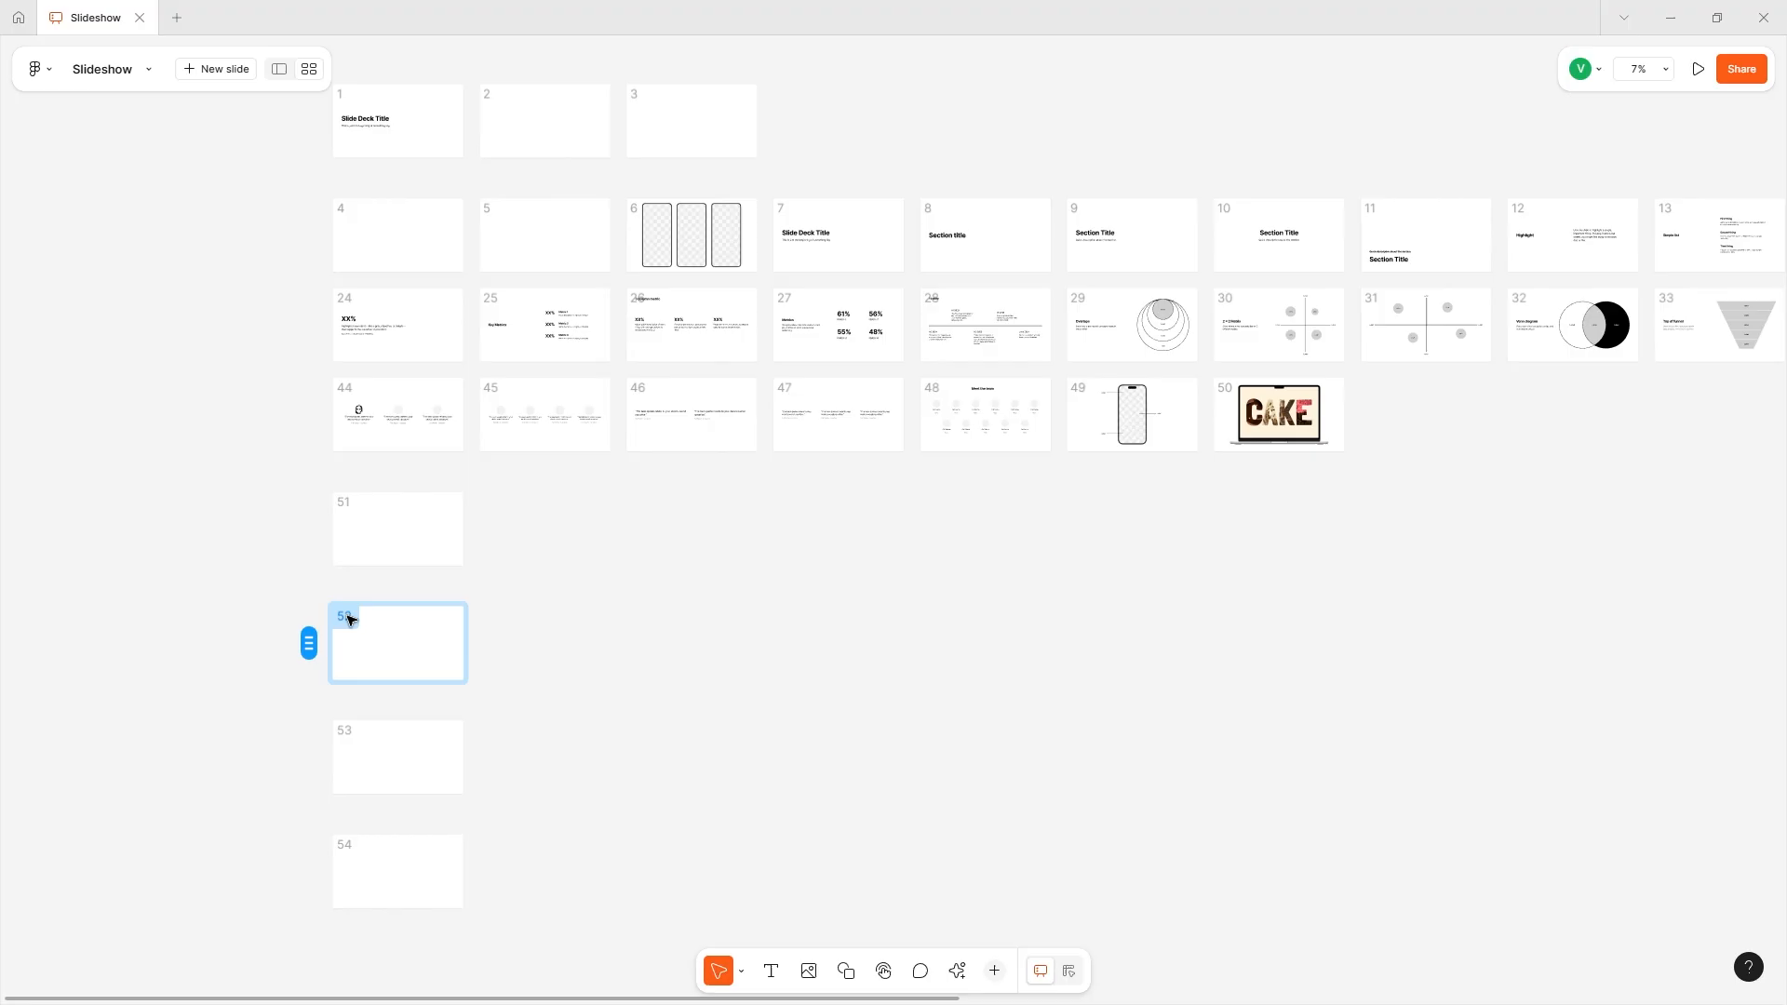
scroll(935, 748, up, 2)
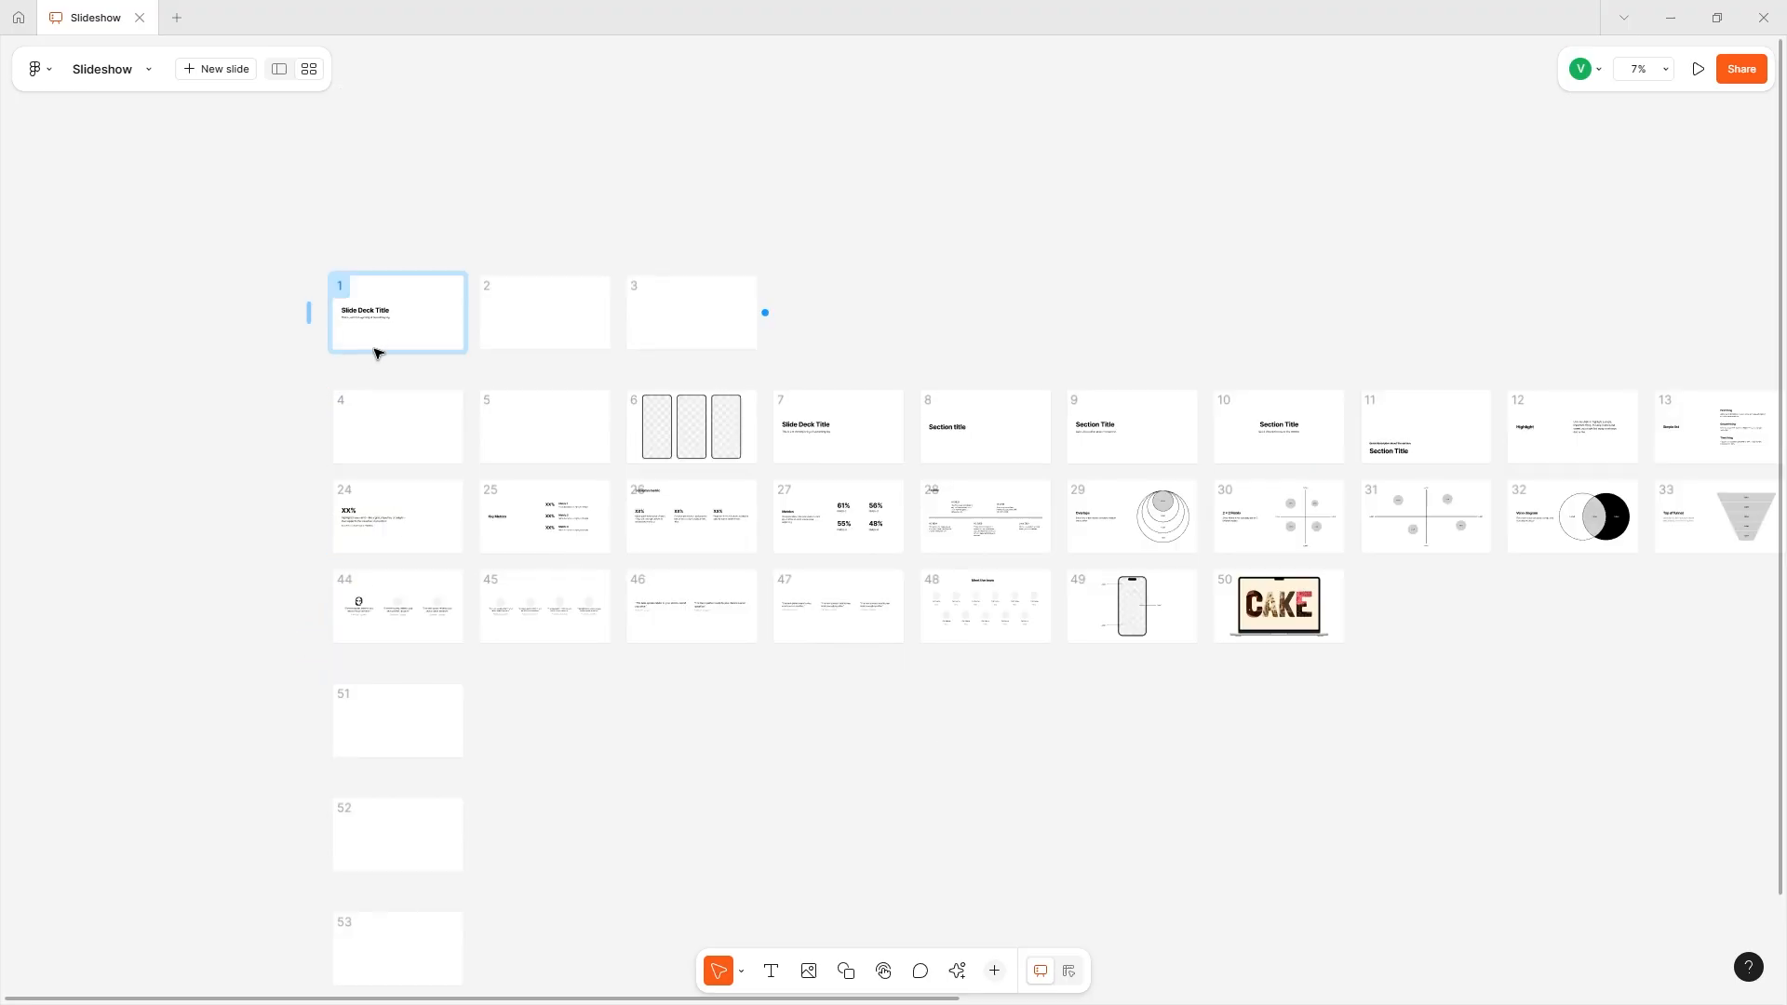
click(278, 69)
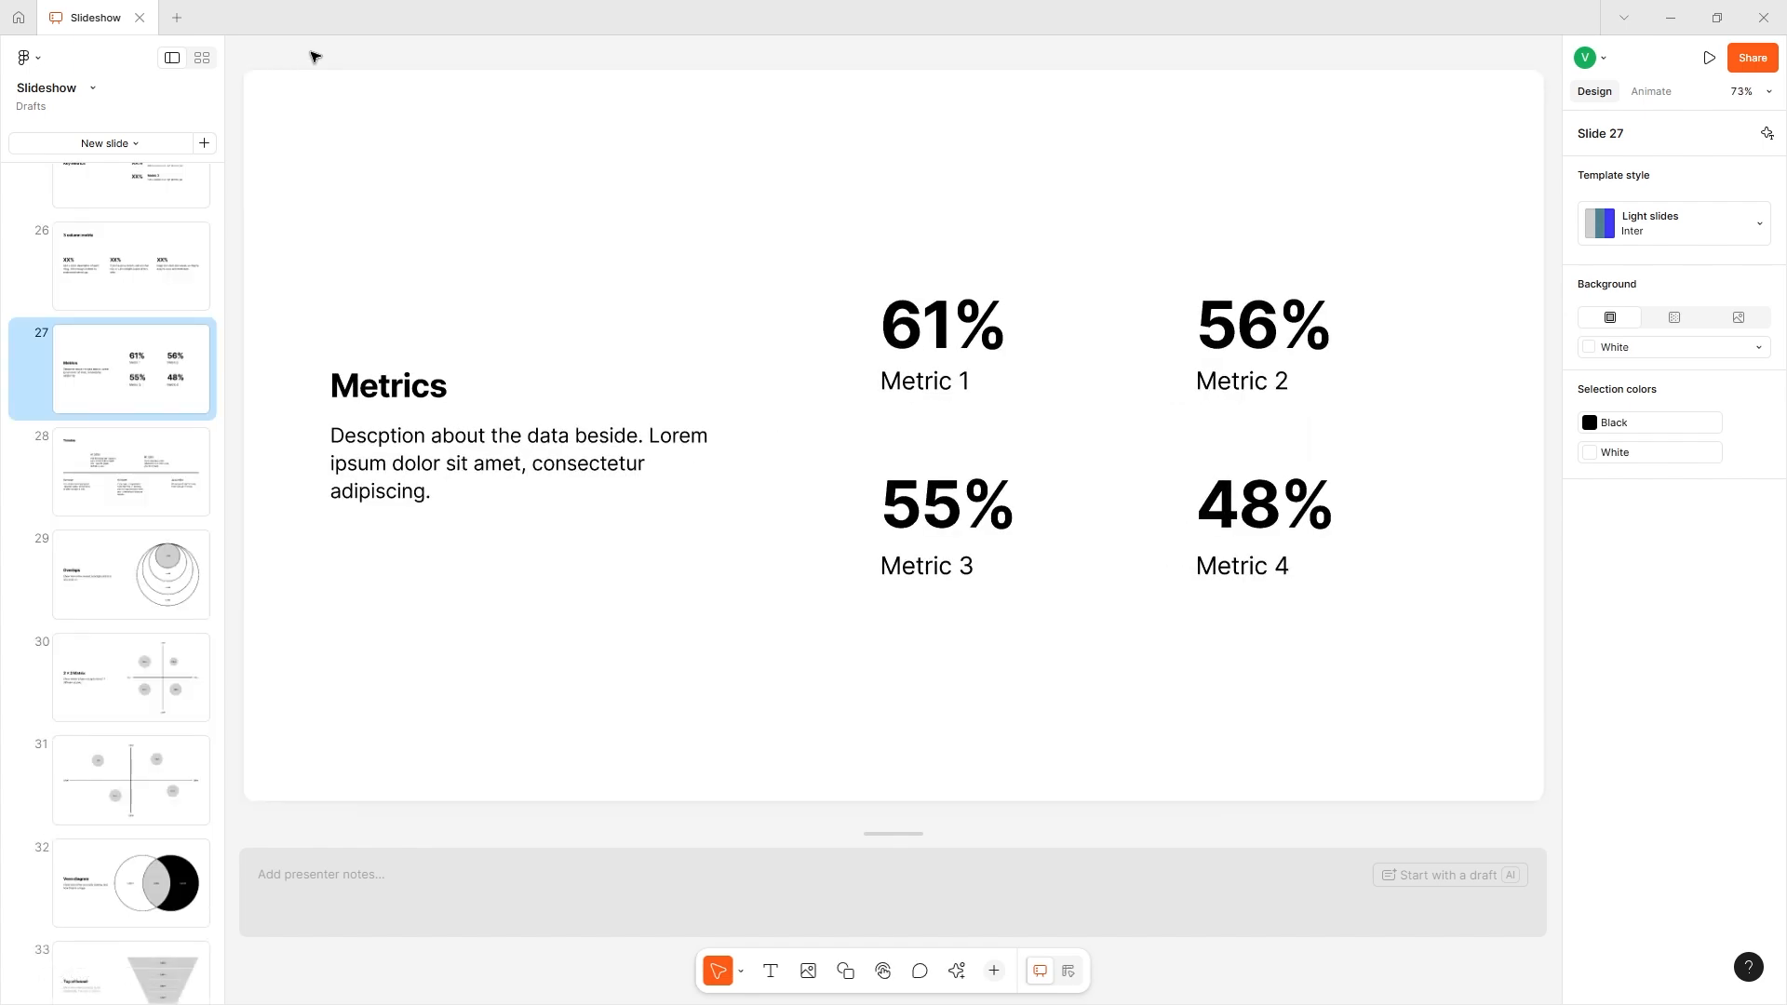
- Collapse the slide groups headed by slides 4 and 1 in the slide list
scroll(3, 558, up, 15)
click(20, 530)
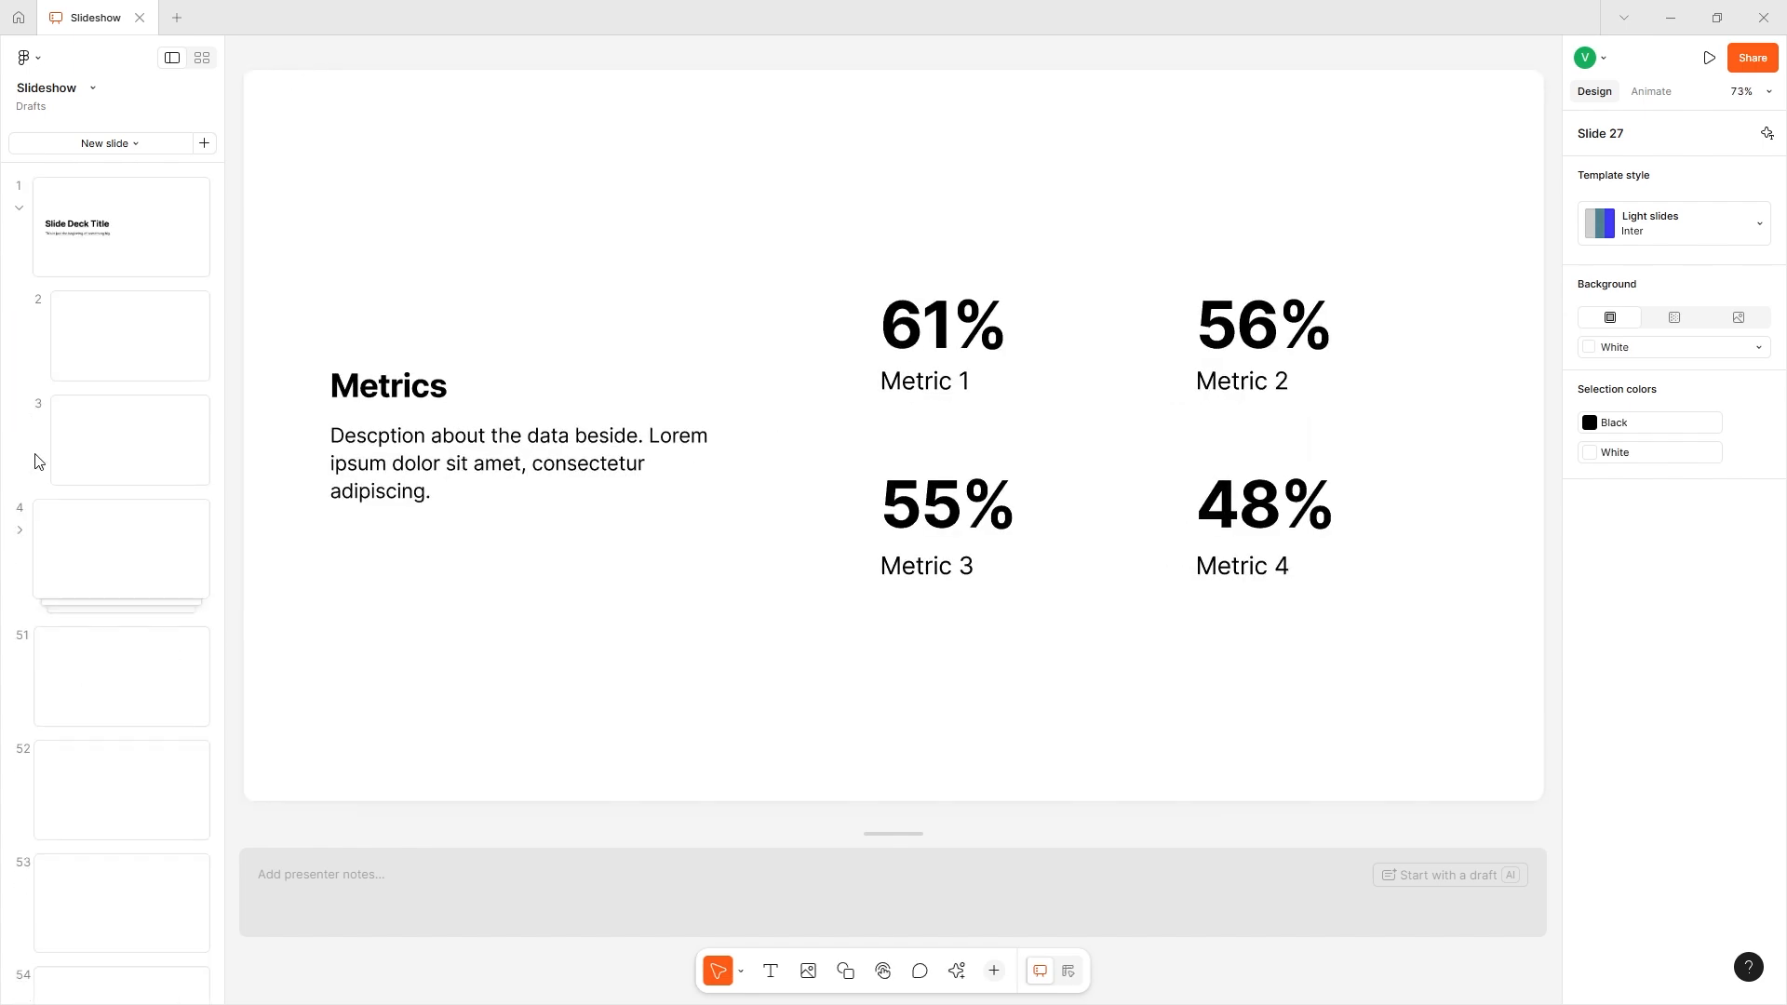
click(20, 207)
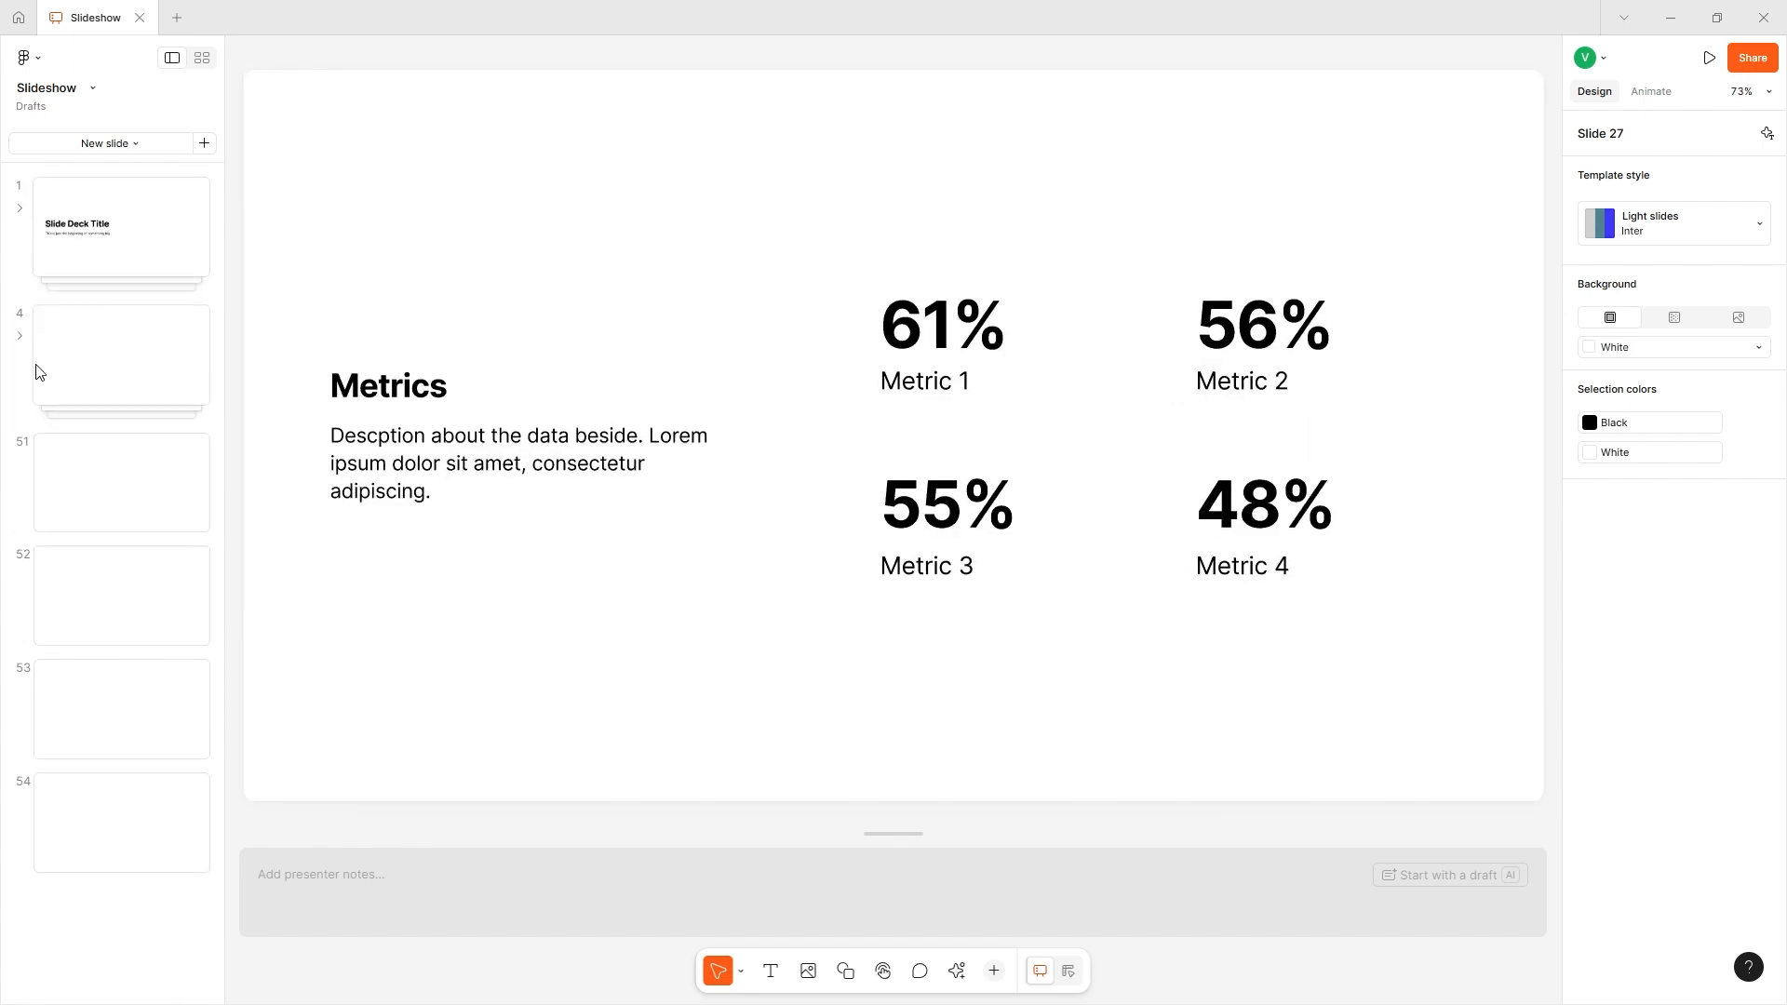
- Expand the group headed by slide 4 and open slide 13, the Simple list slide
click(109, 372)
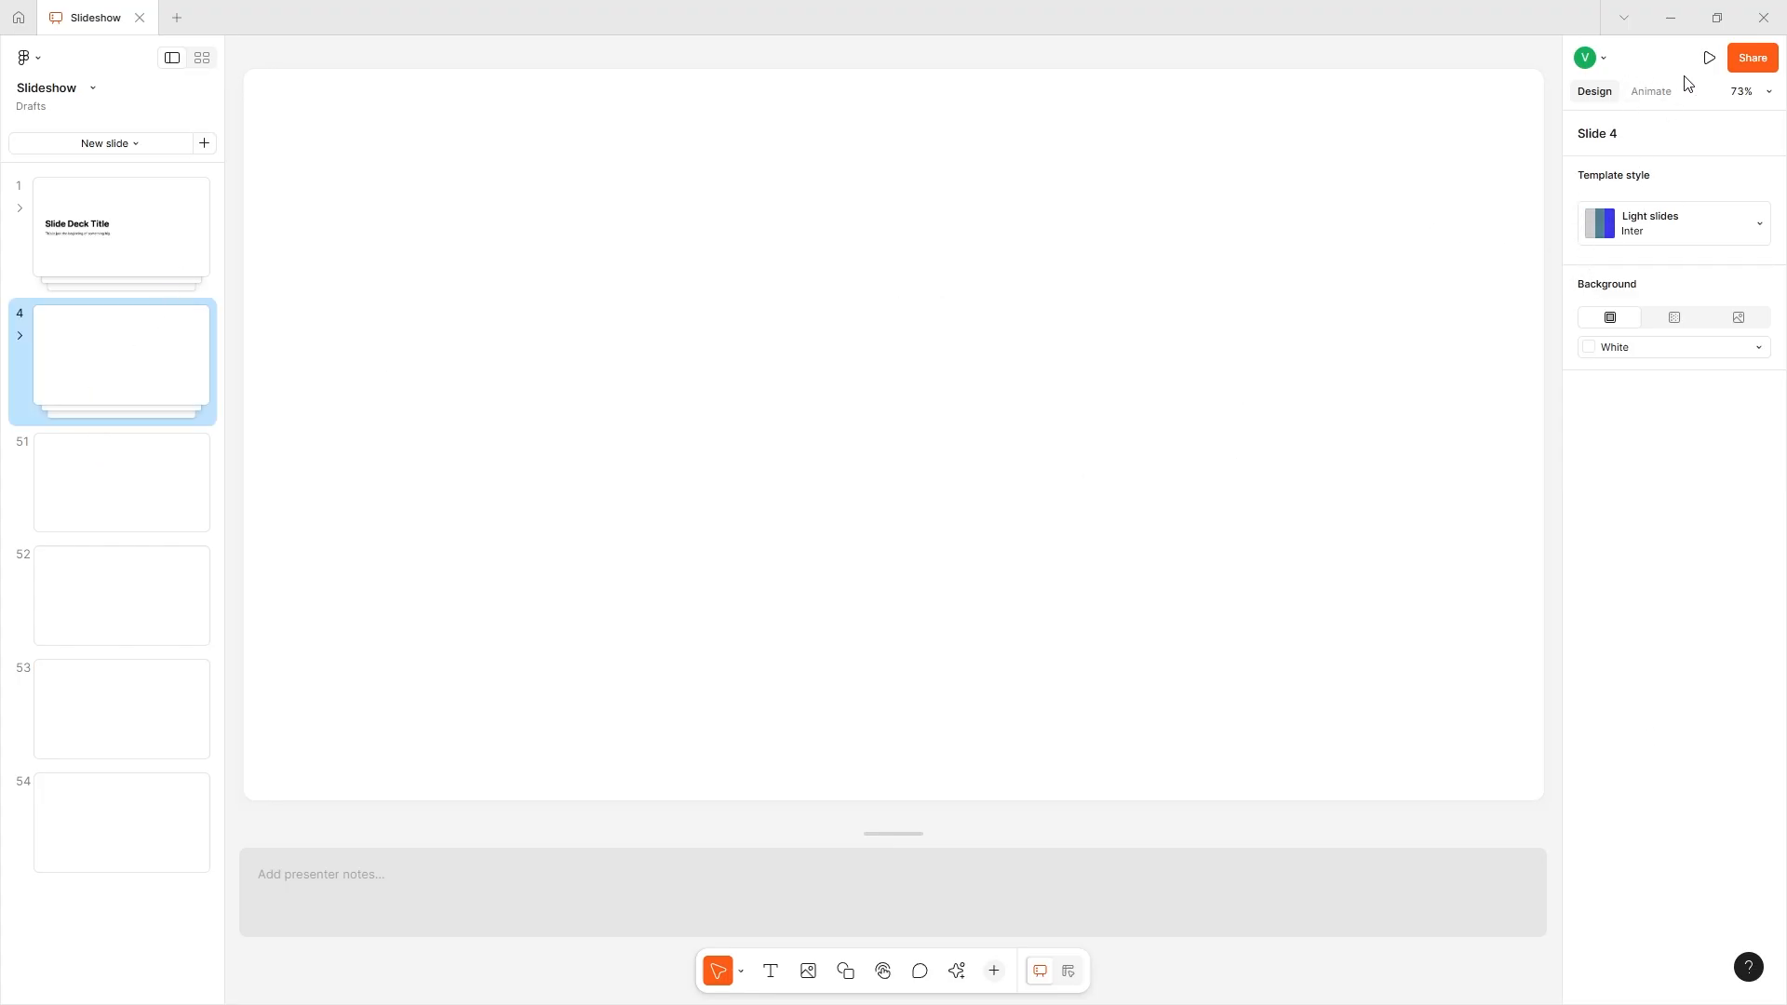
click(19, 337)
click(120, 603)
click(103, 709)
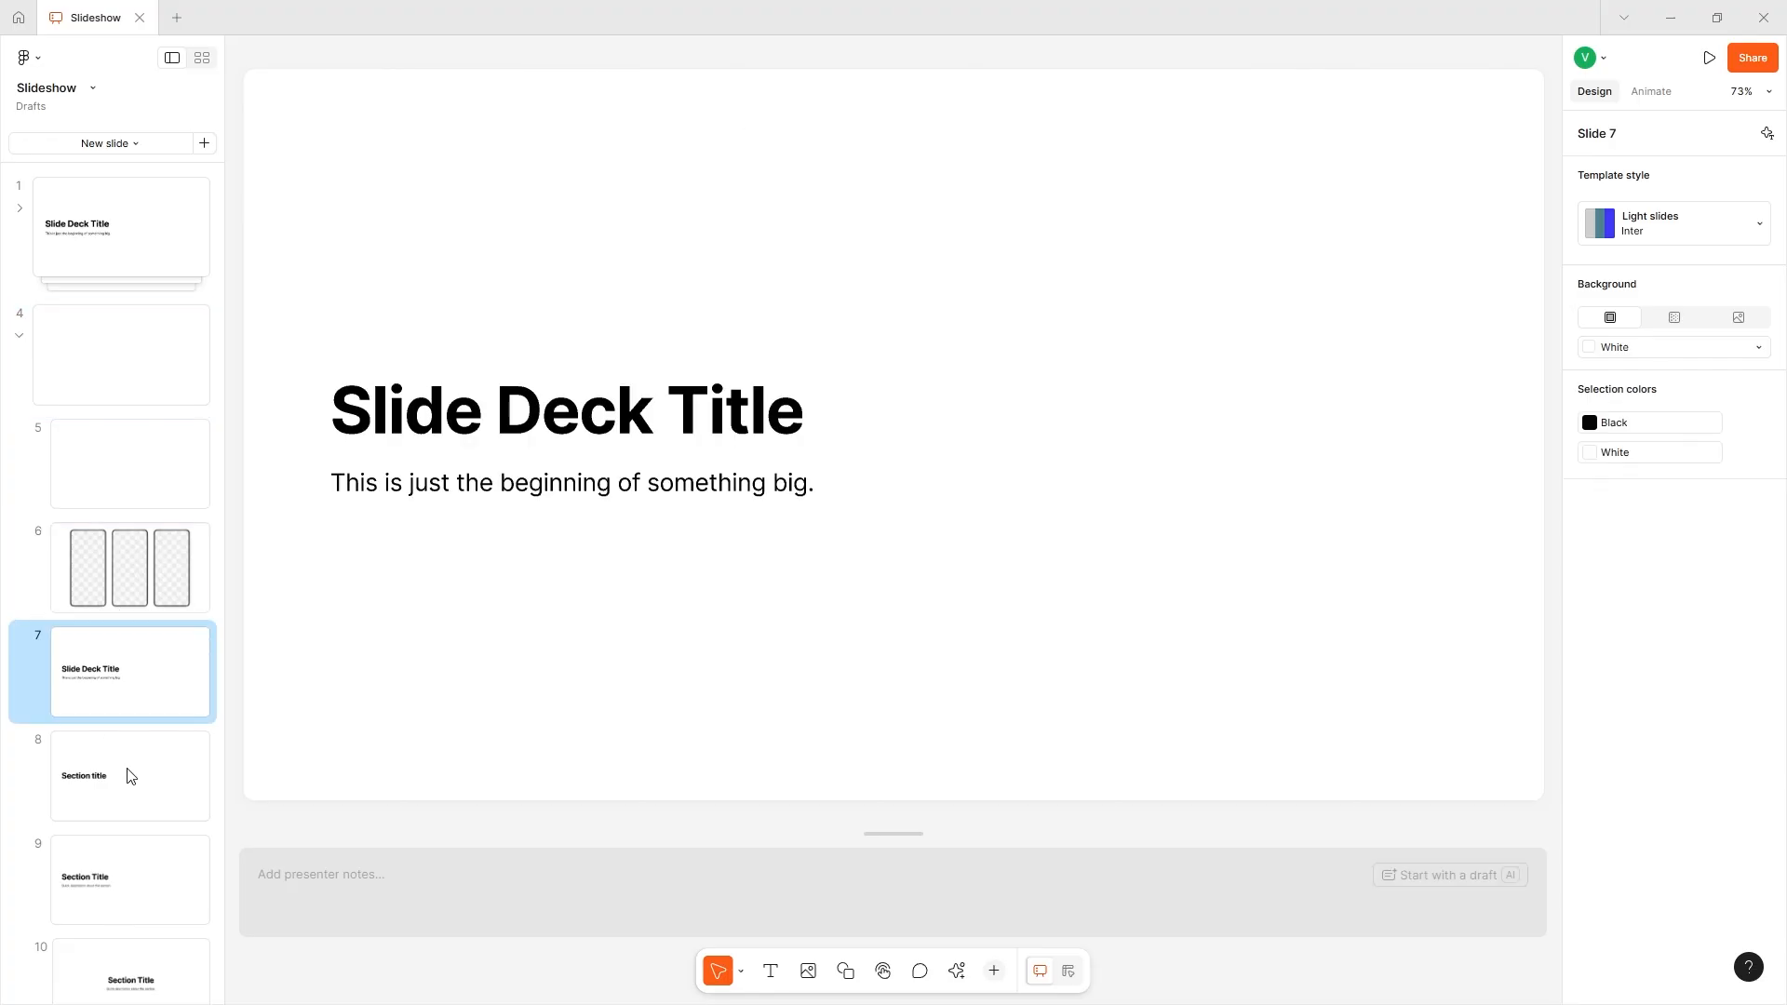
scroll(131, 775, down, 6)
click(139, 721)
click(147, 656)
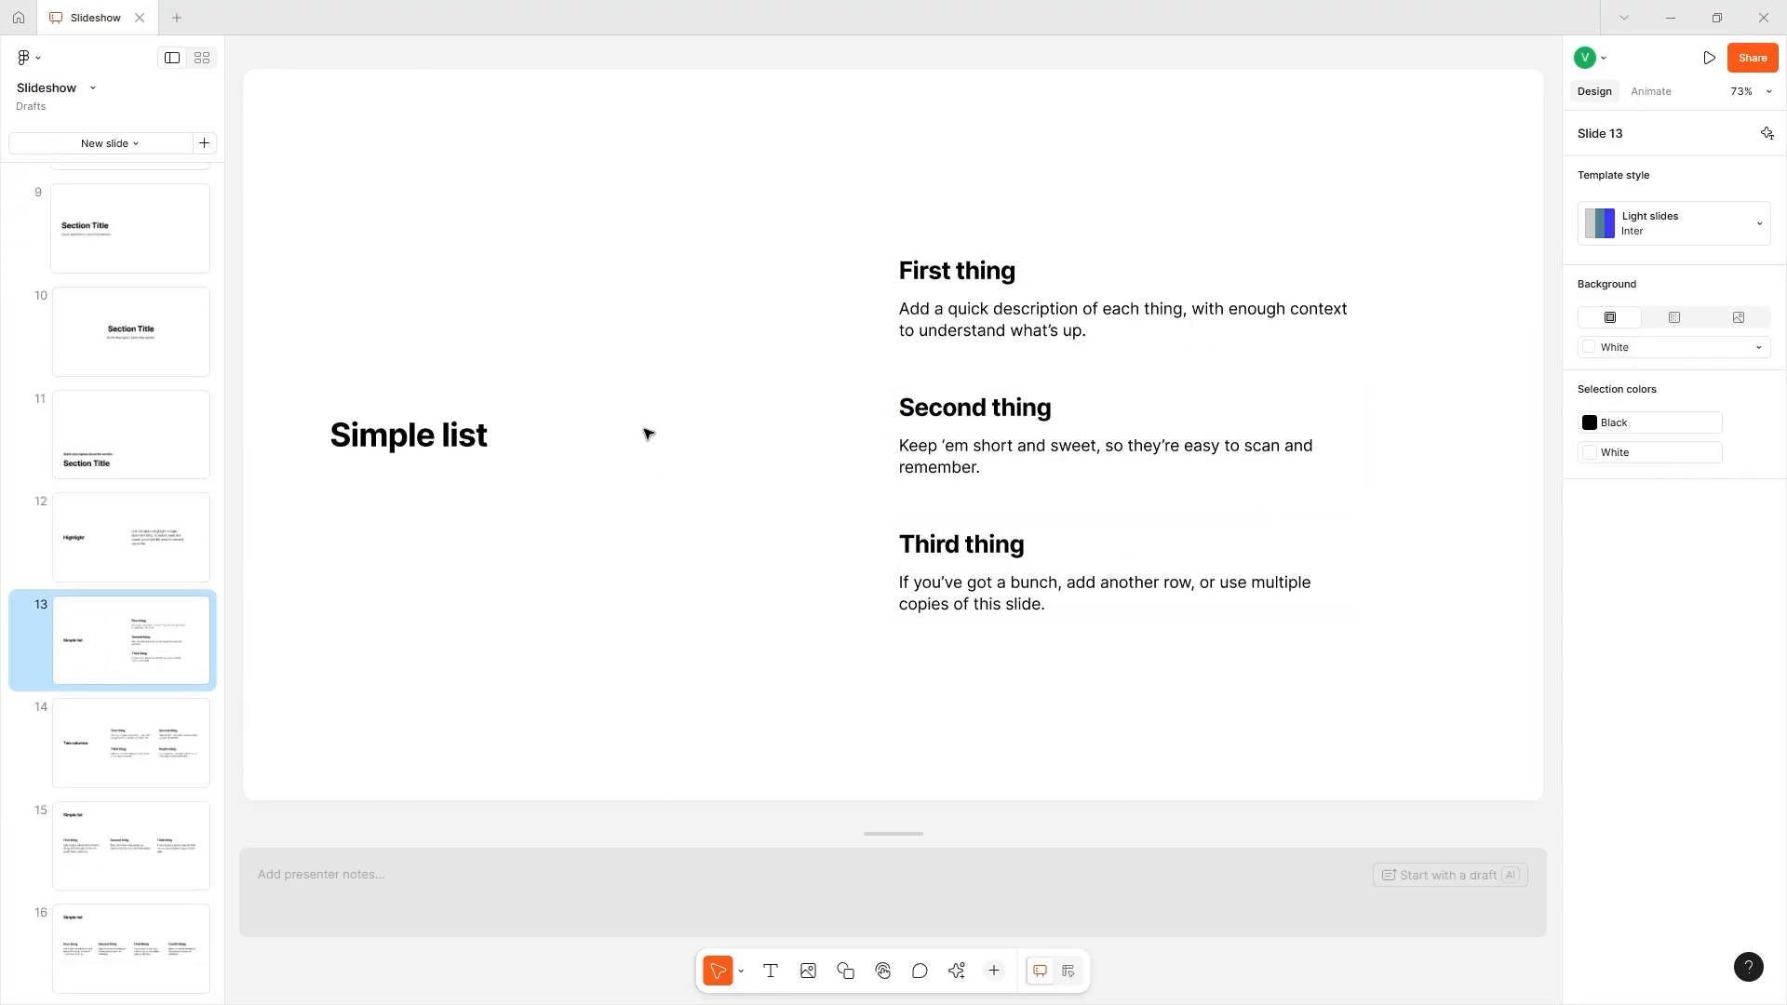
- Give slide 13 a Push slide transition with the downward direction
click(1630, 90)
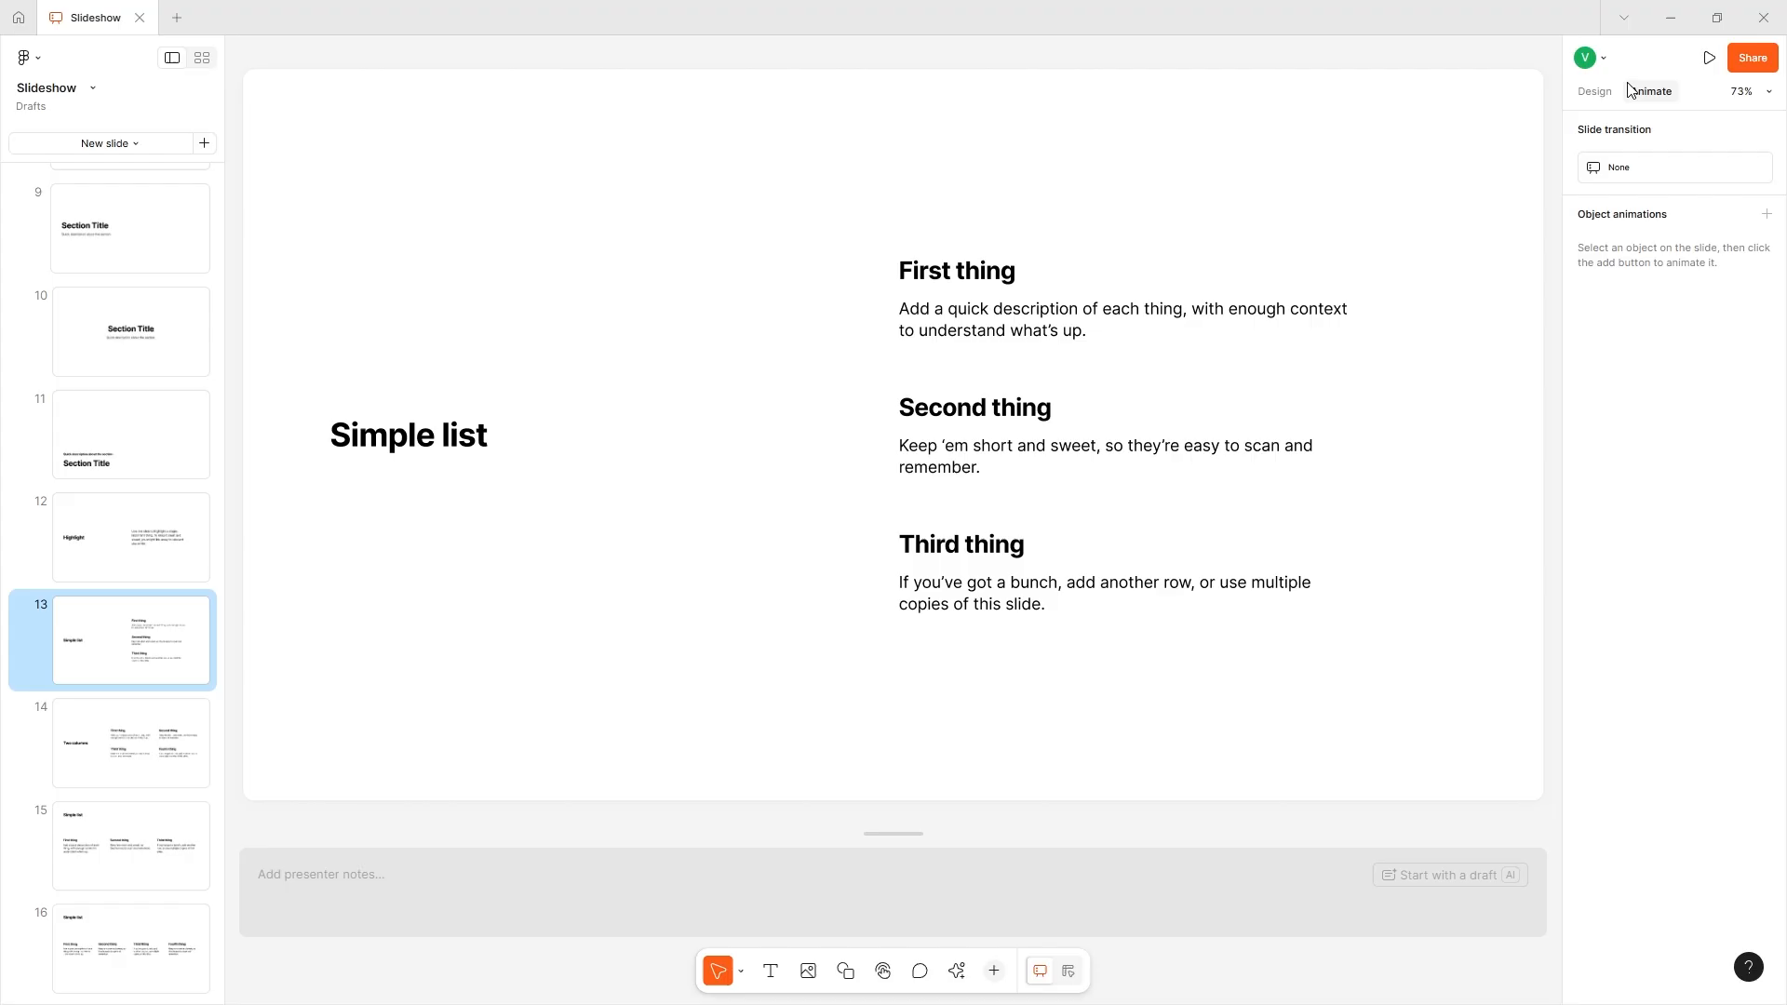
click(1663, 168)
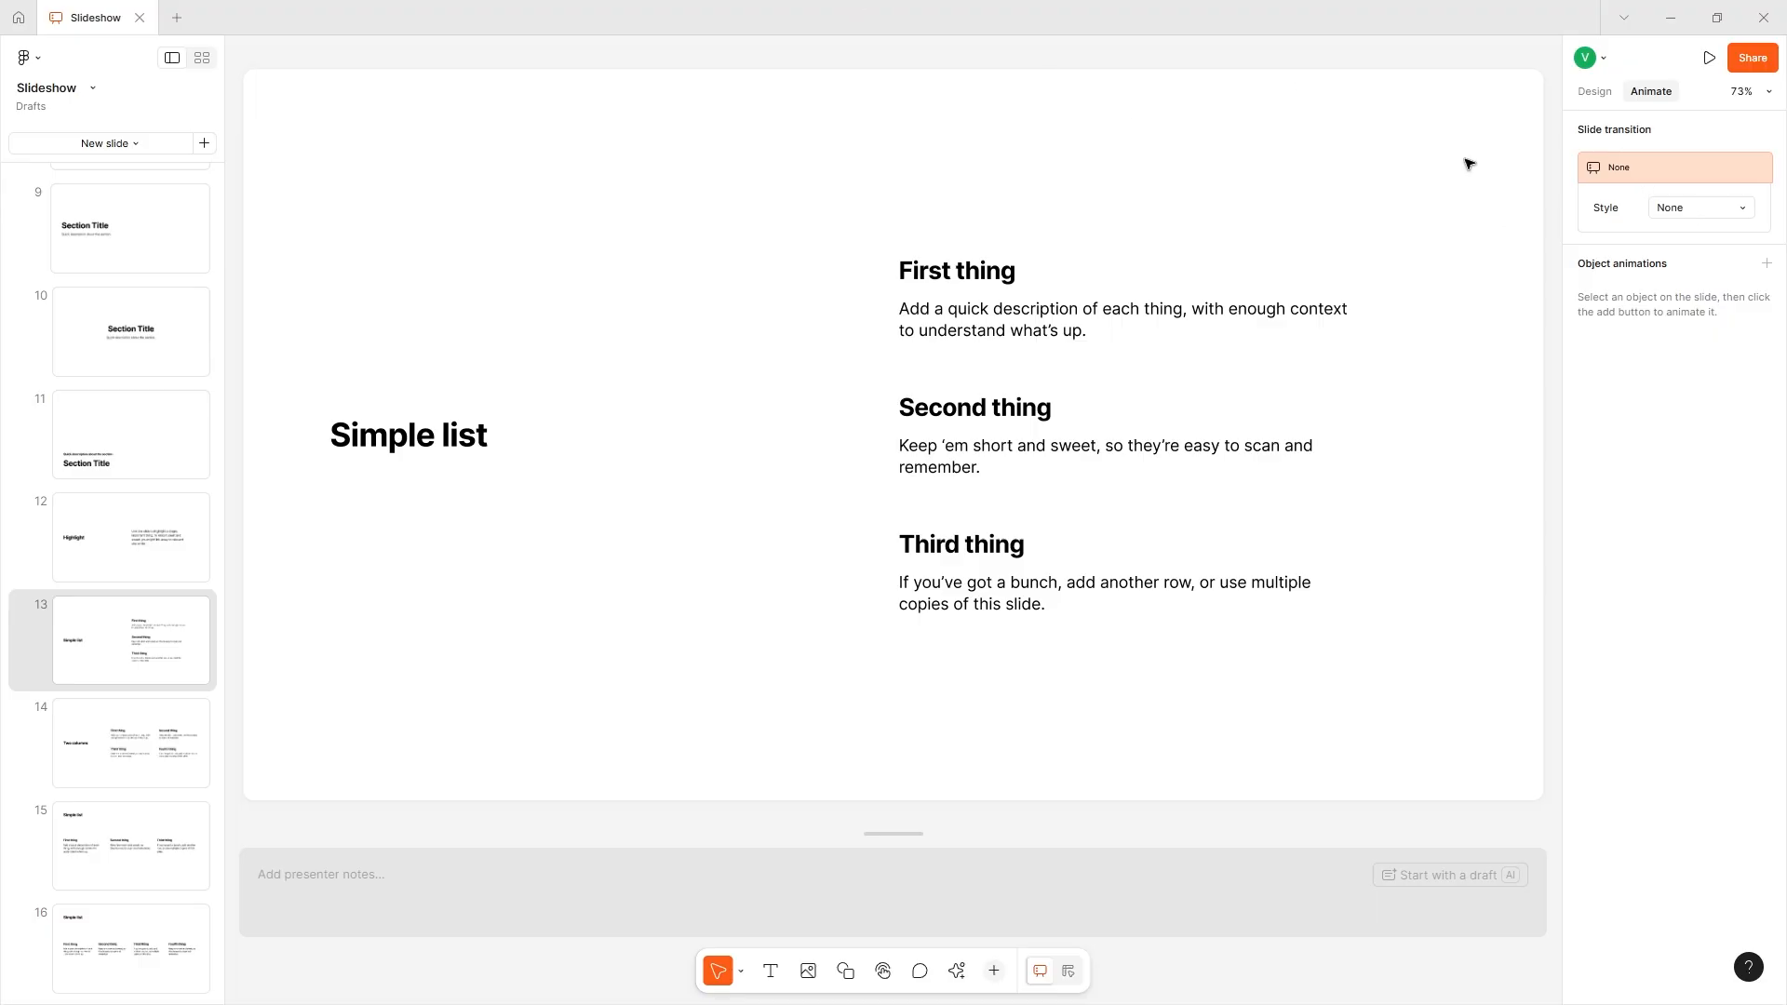
click(1682, 206)
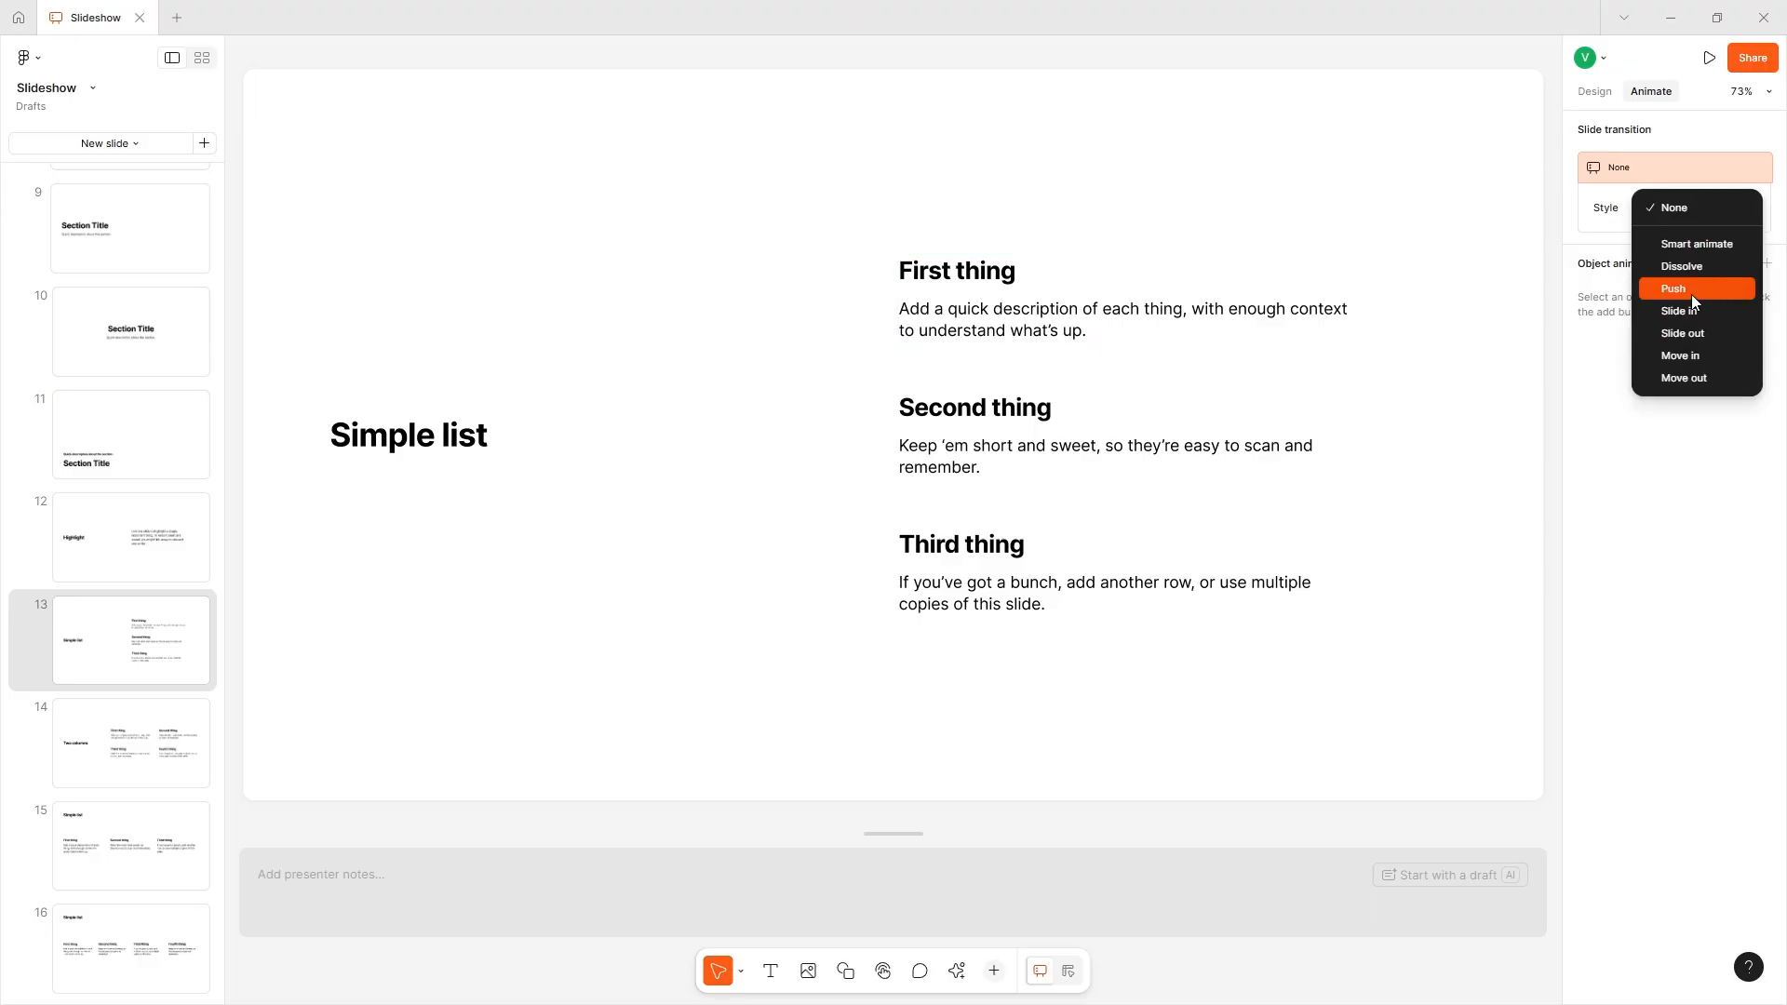
click(1689, 294)
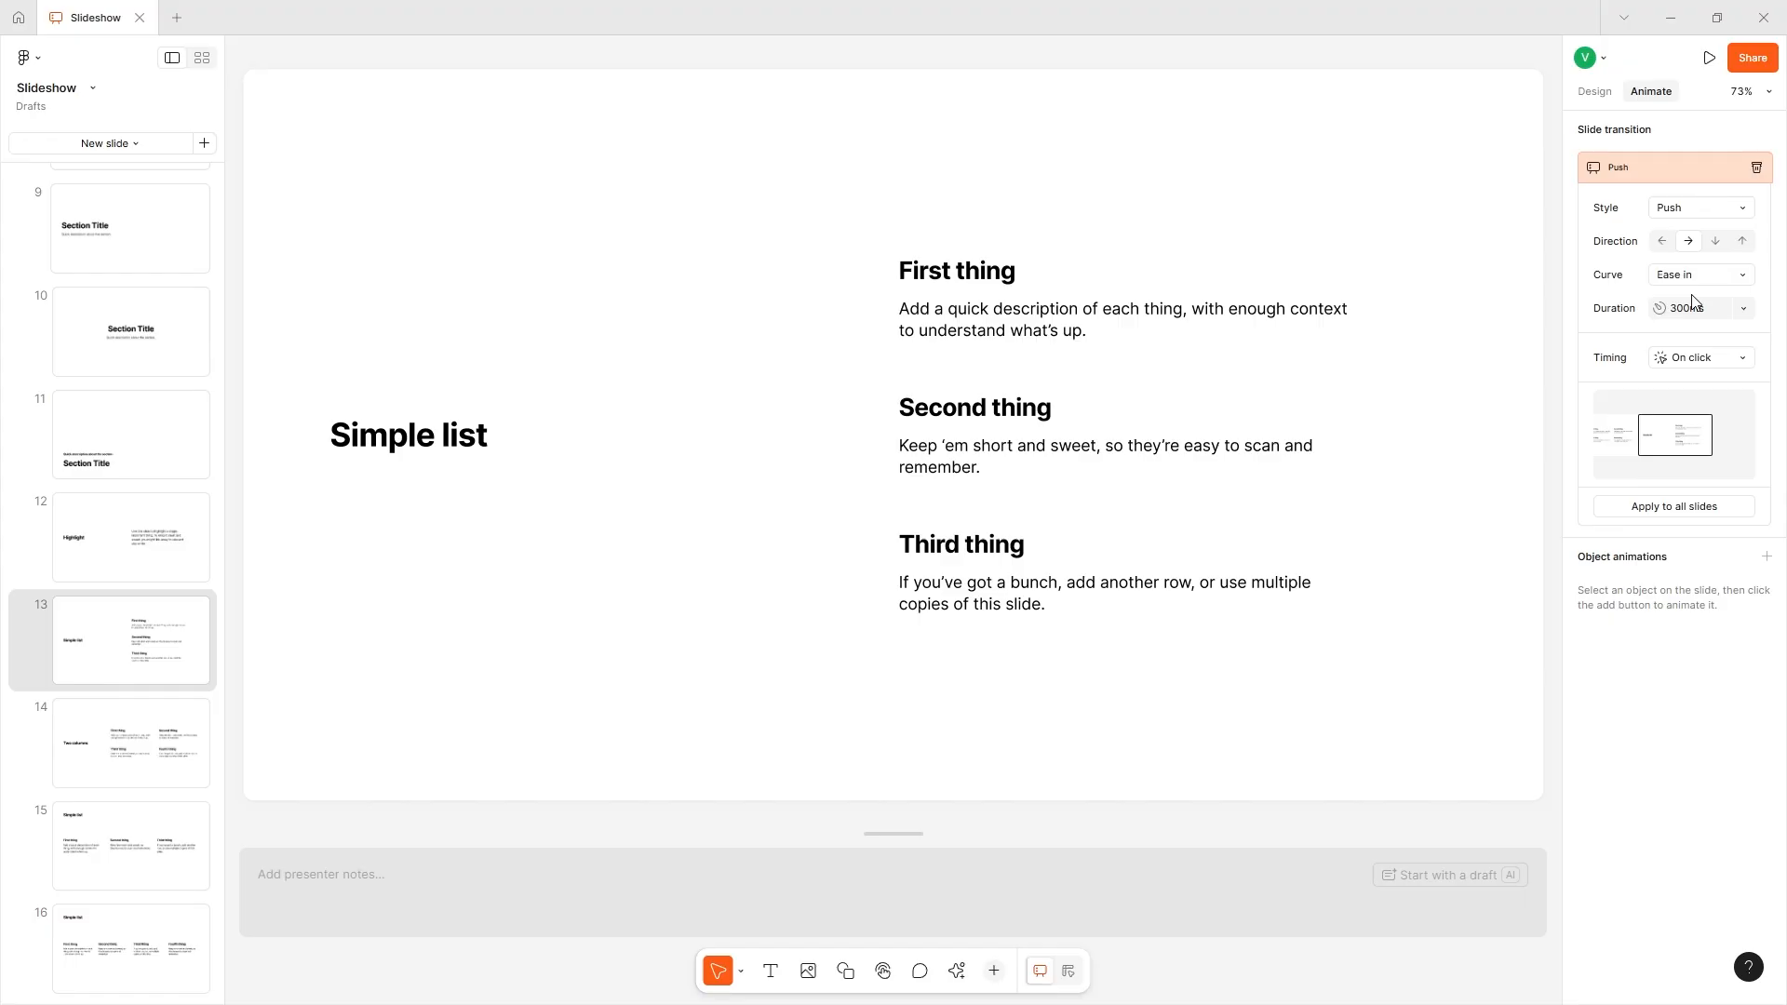
click(1715, 241)
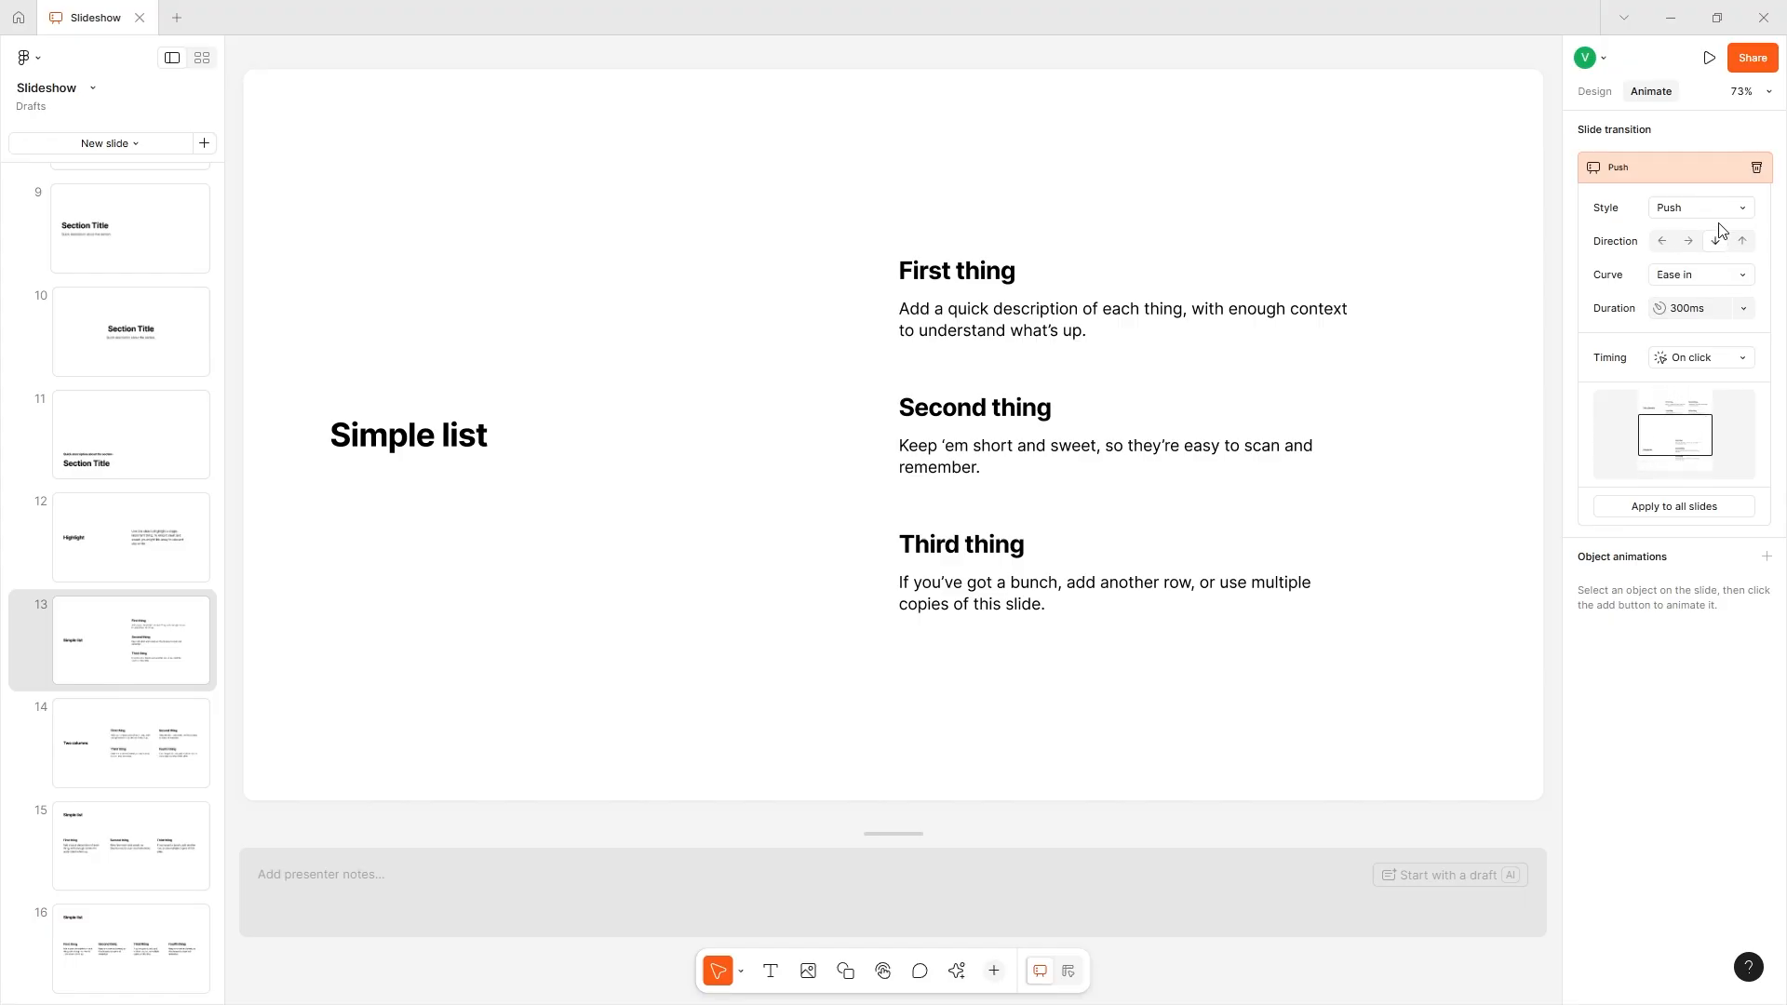
- Try the Quick and Gentle curves for the Push transition and settle on Quick
click(1715, 272)
click(1718, 339)
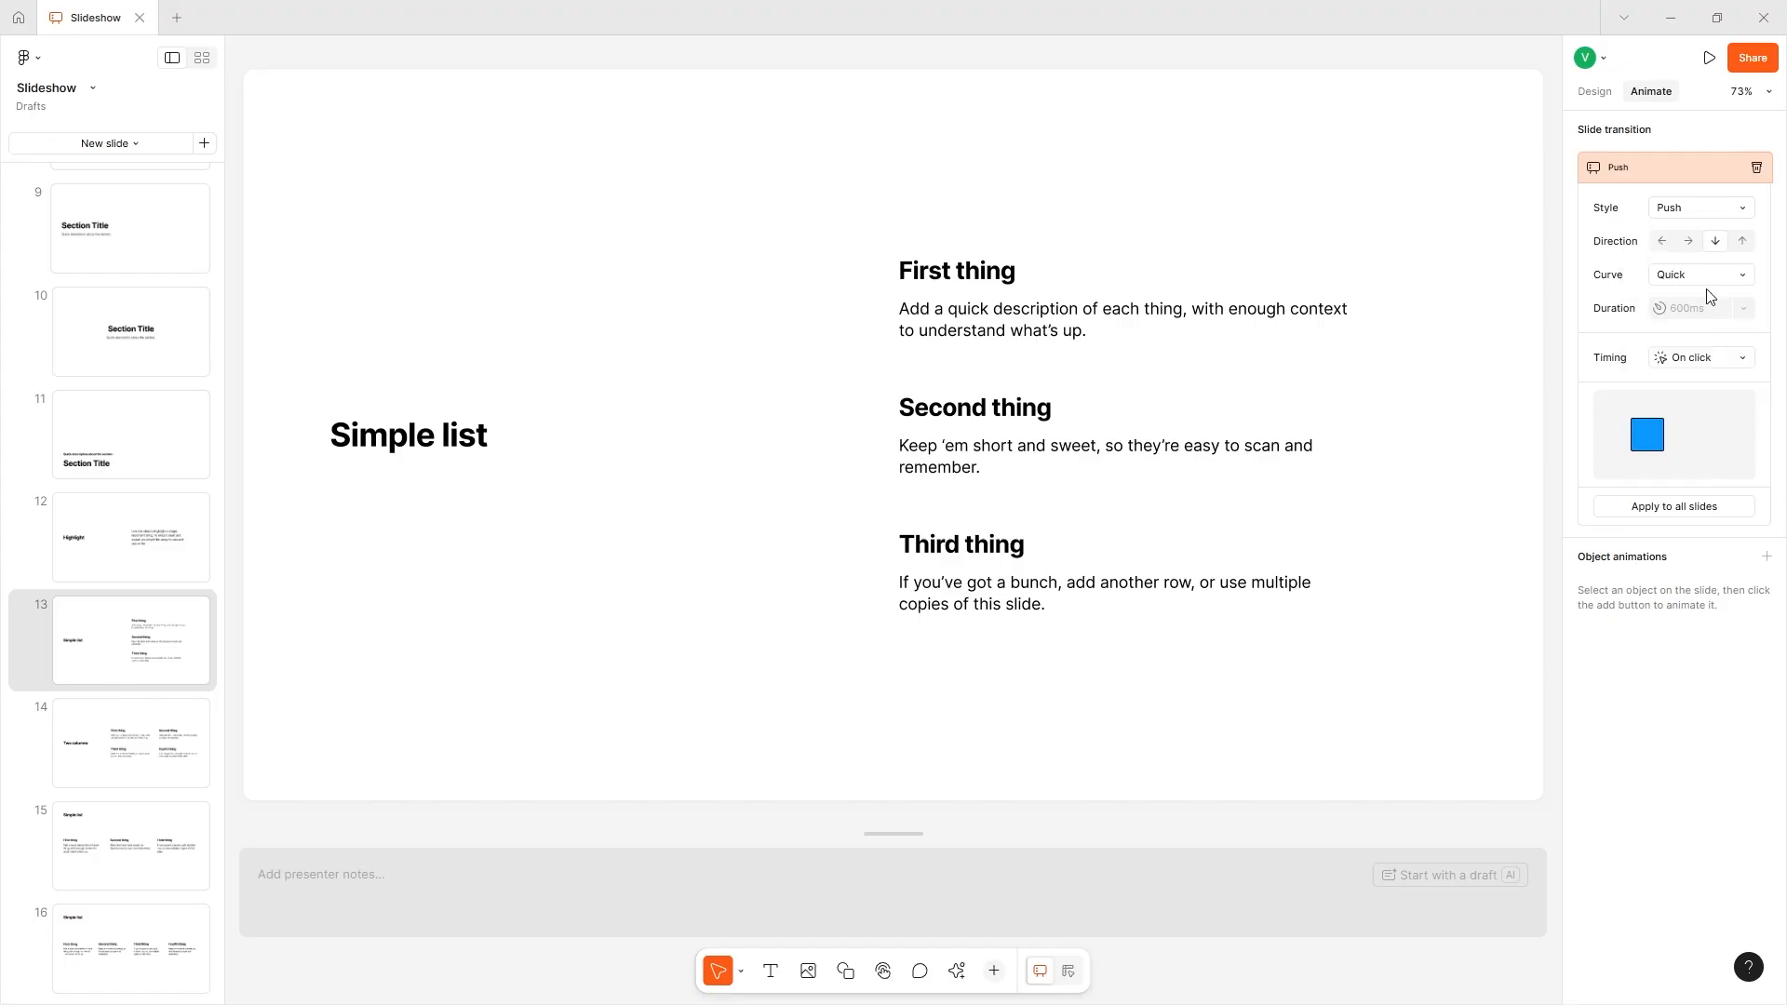
click(1737, 276)
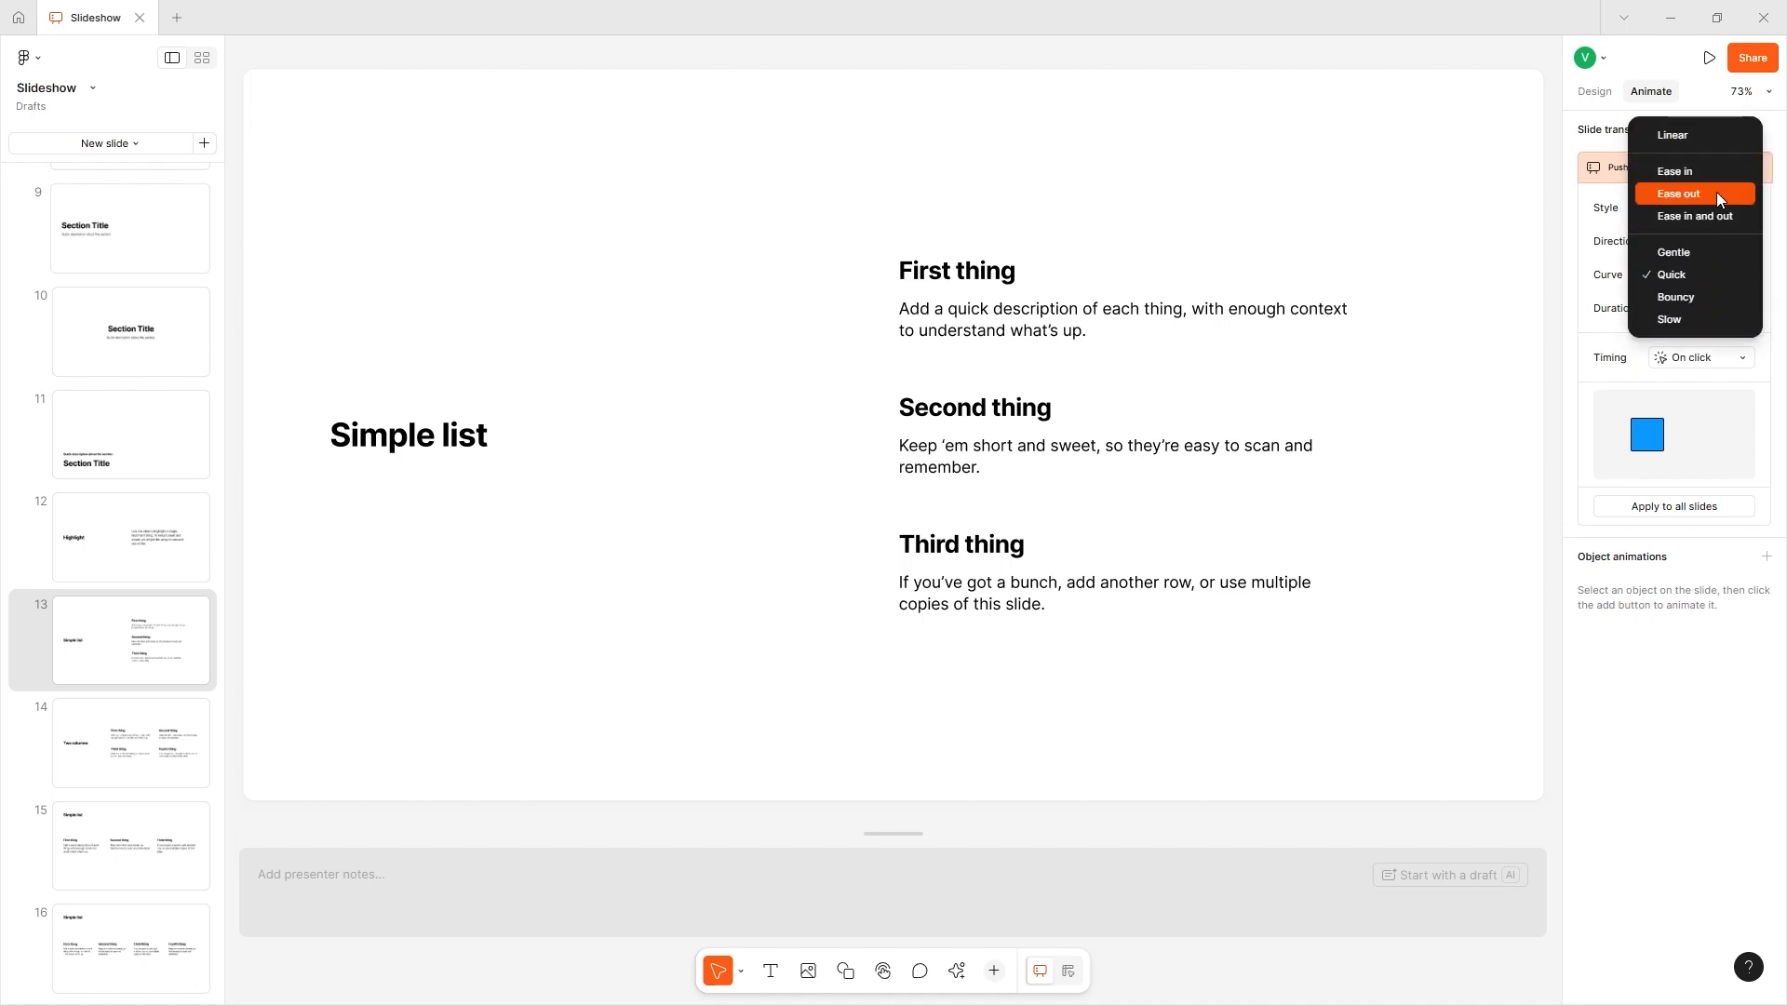
click(1691, 253)
click(1690, 274)
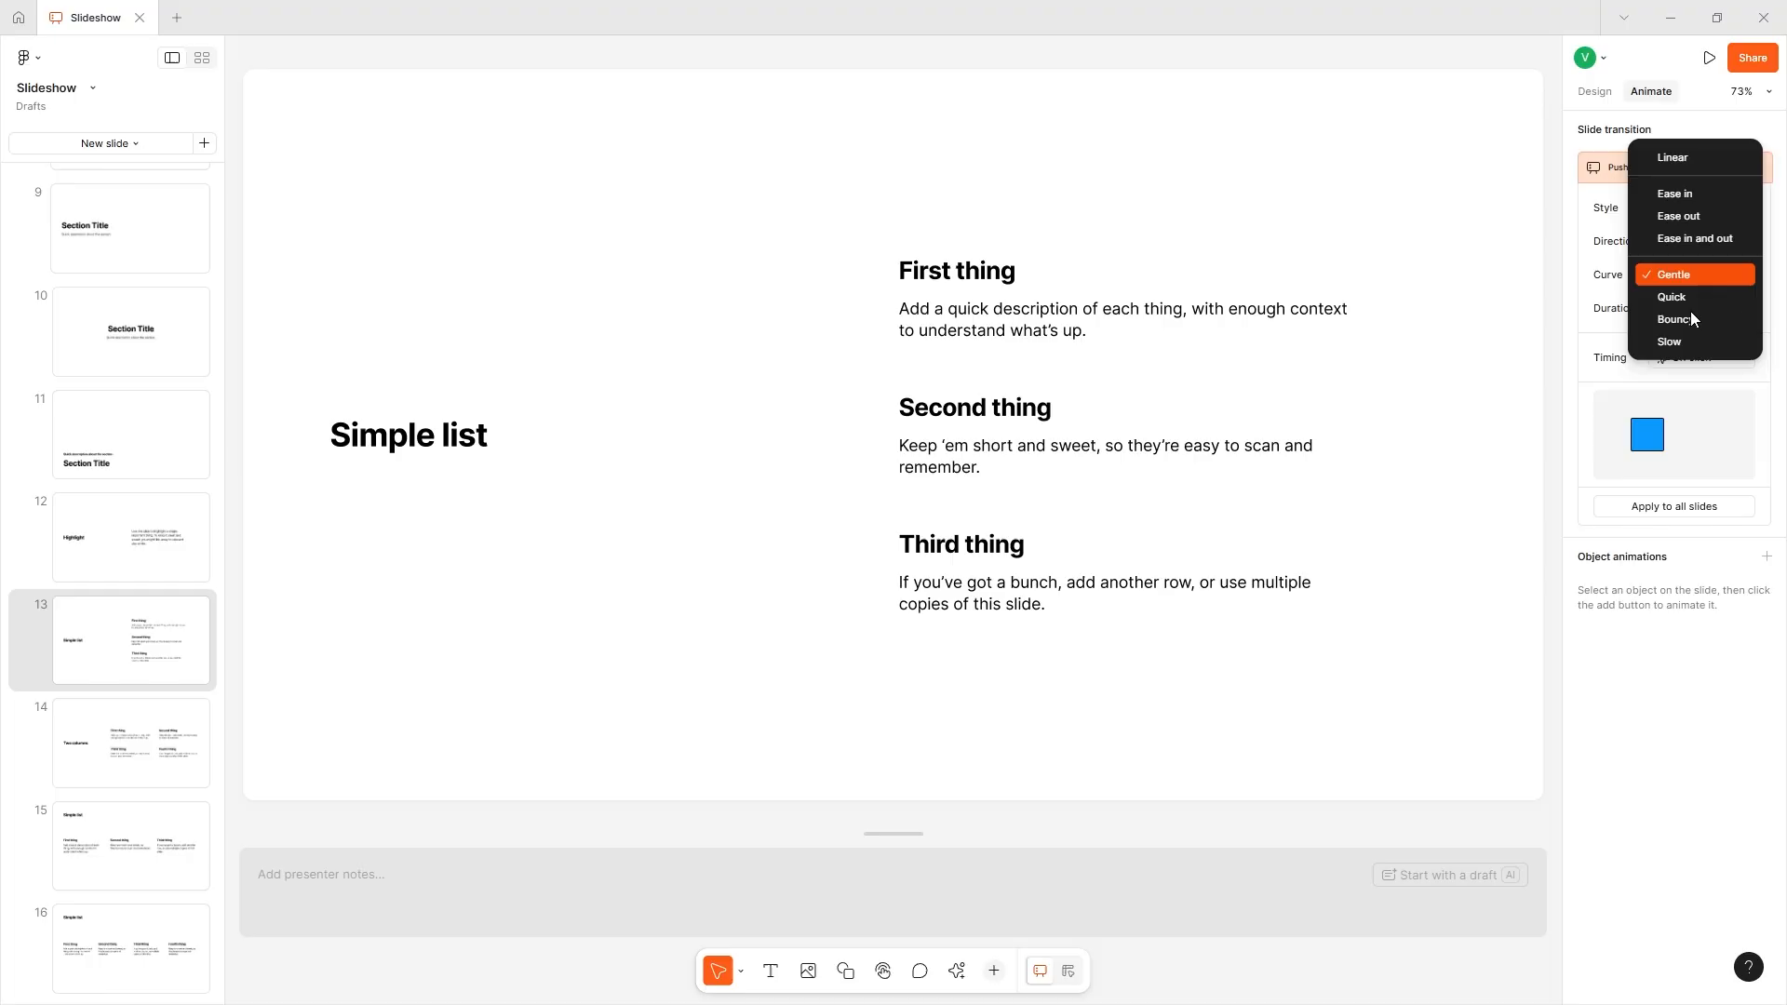
click(1684, 298)
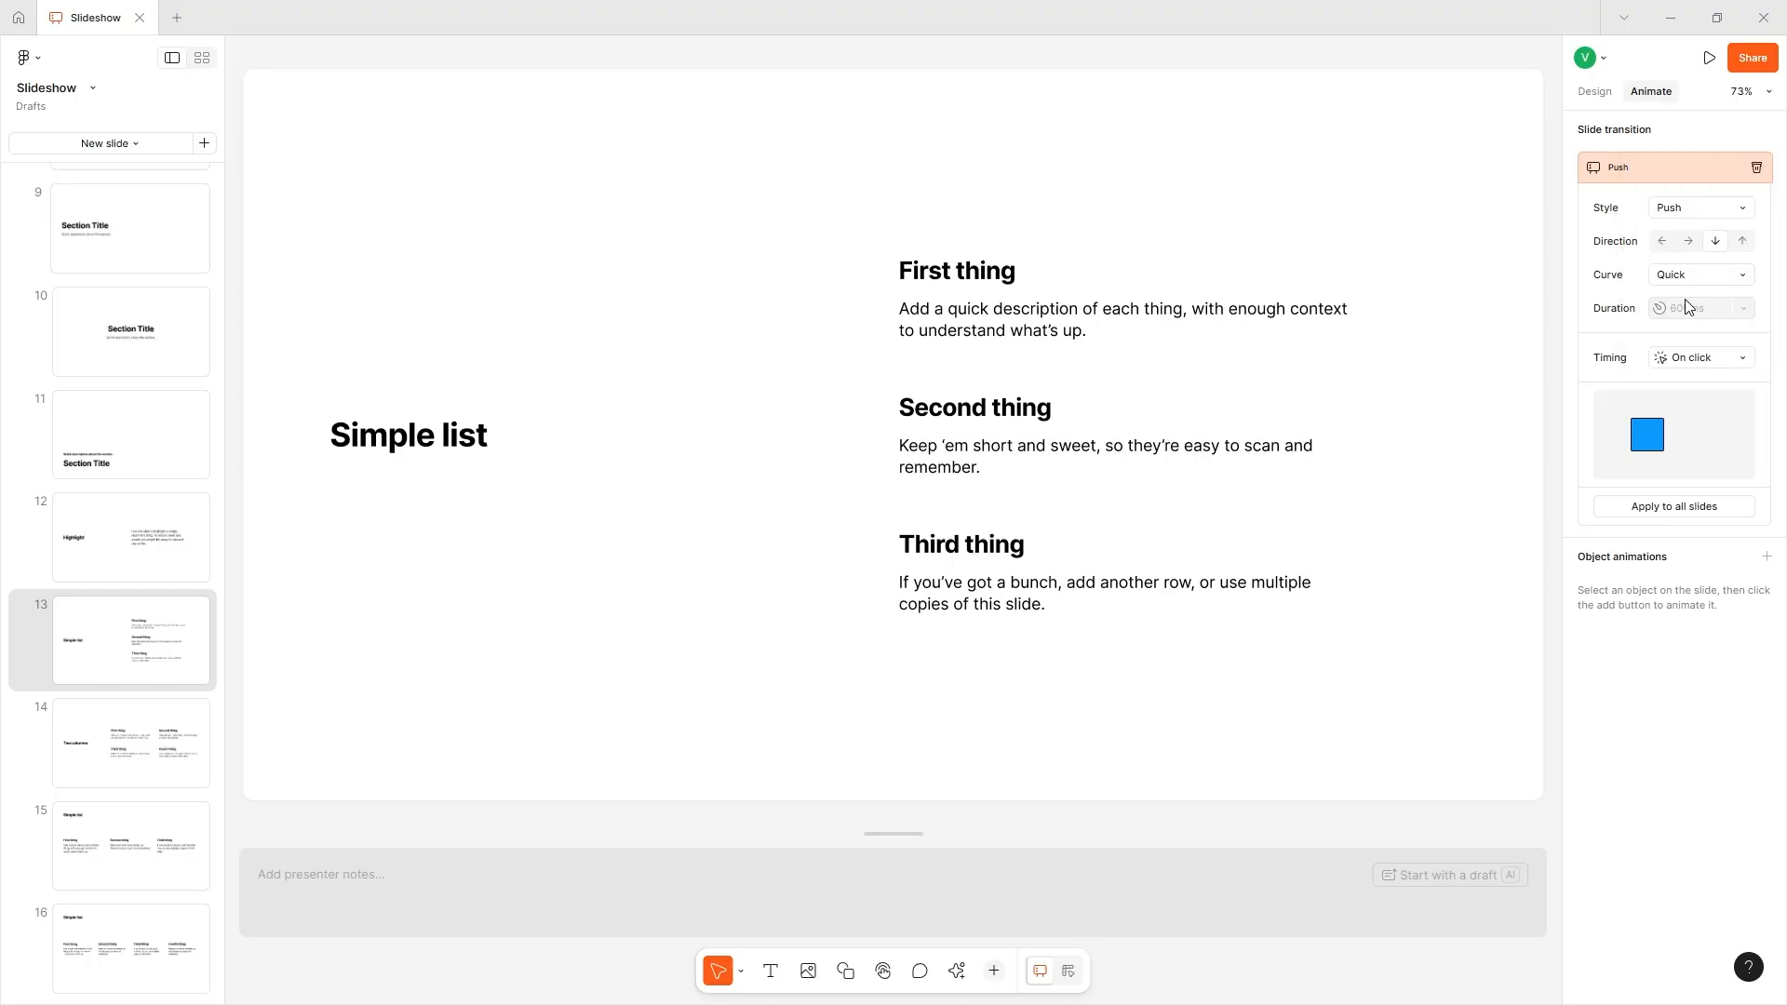
- Try the After delay timing for the Push transition on slide 13
click(1675, 369)
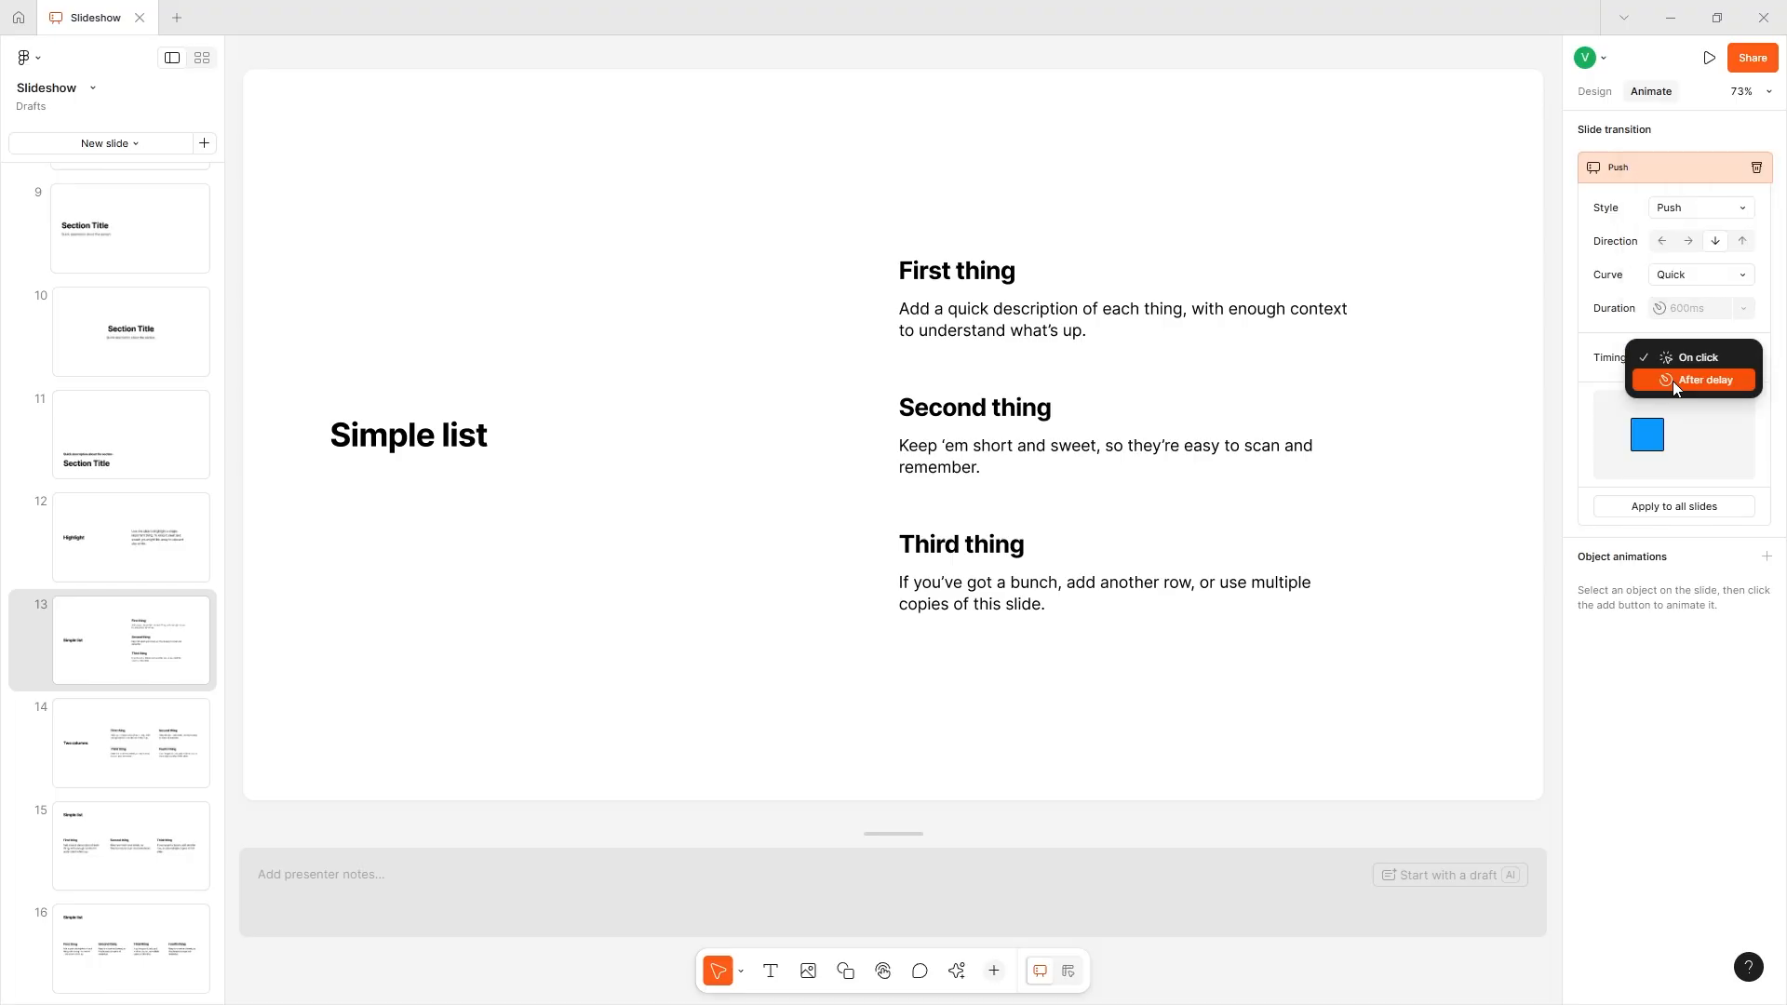
click(1675, 361)
click(1708, 363)
click(1690, 384)
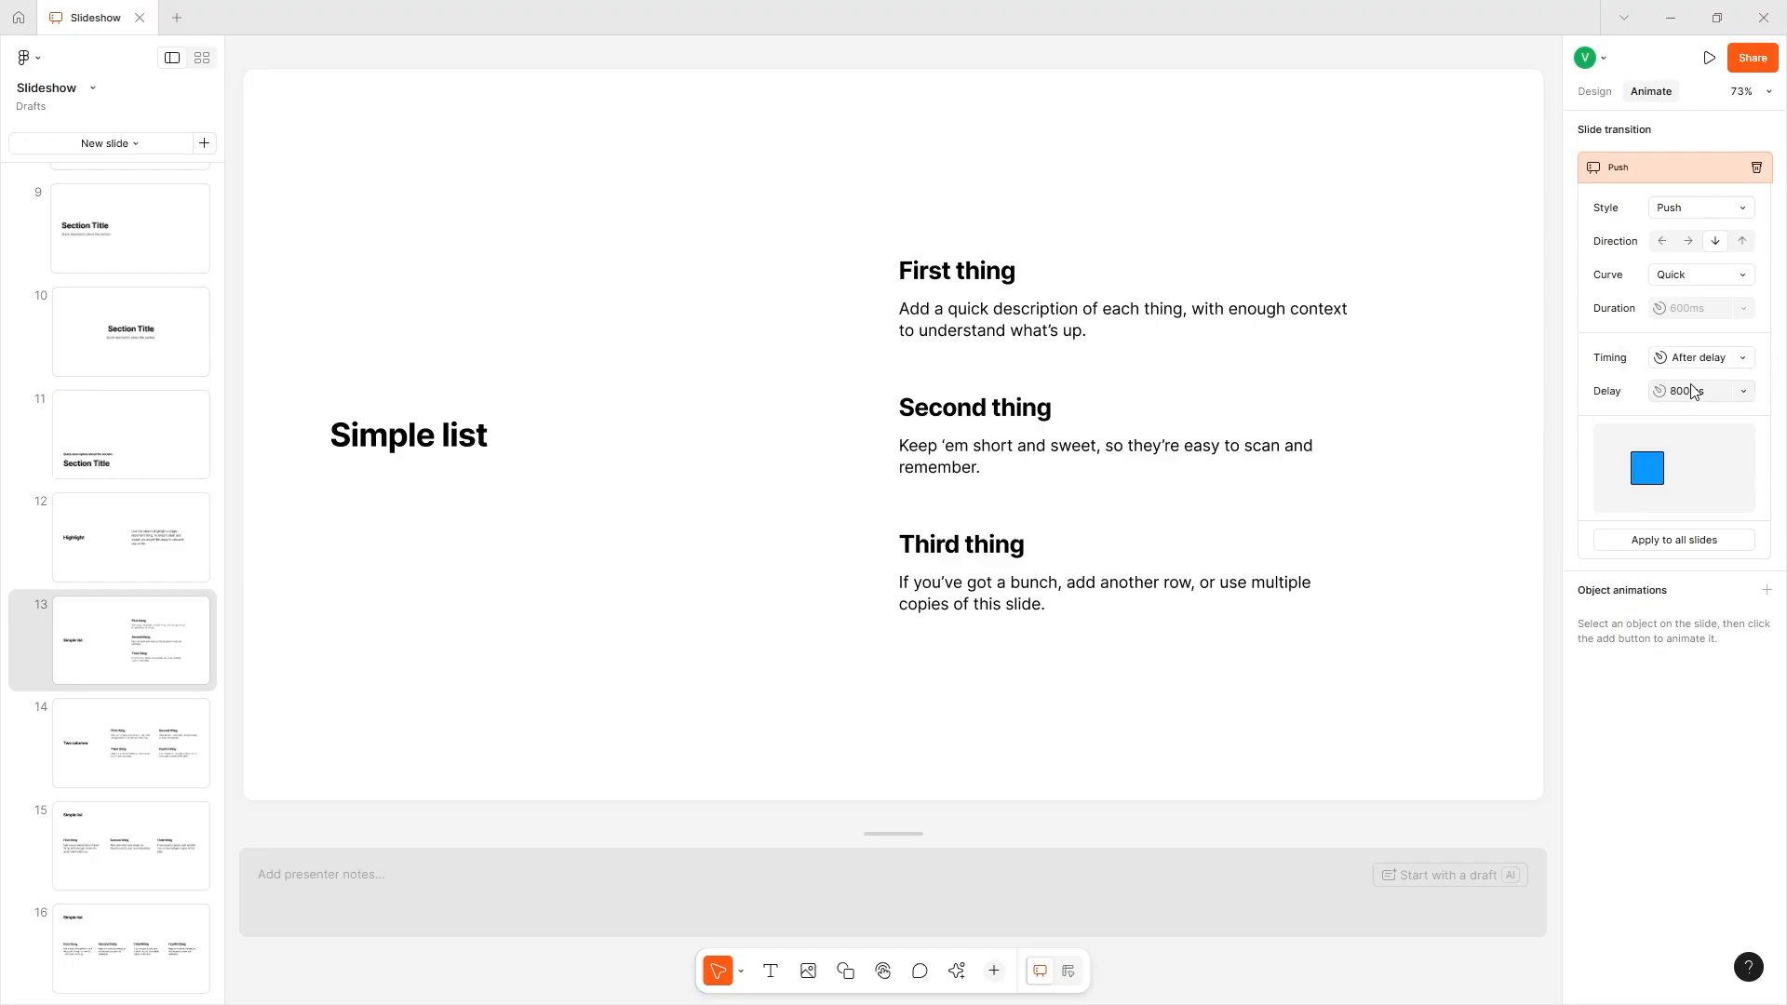
click(1699, 391)
- Set the Push transition's timing to On click and apply the transition to all slides
click(1712, 357)
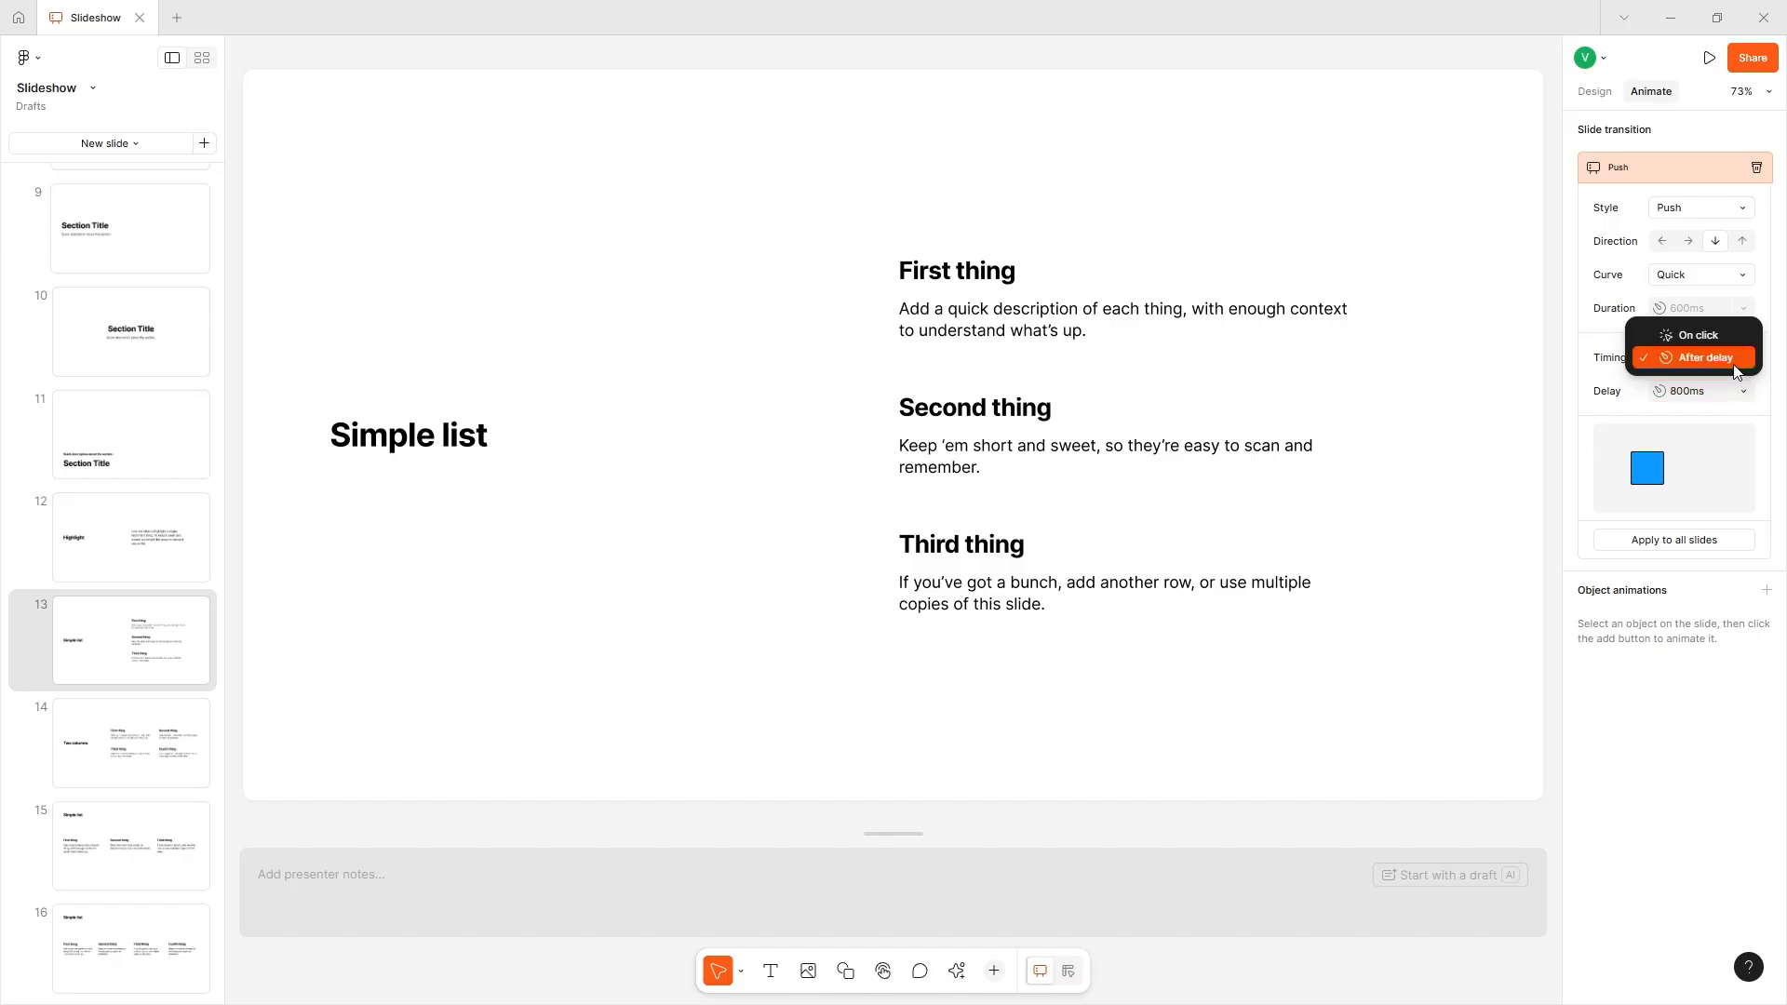
click(1716, 343)
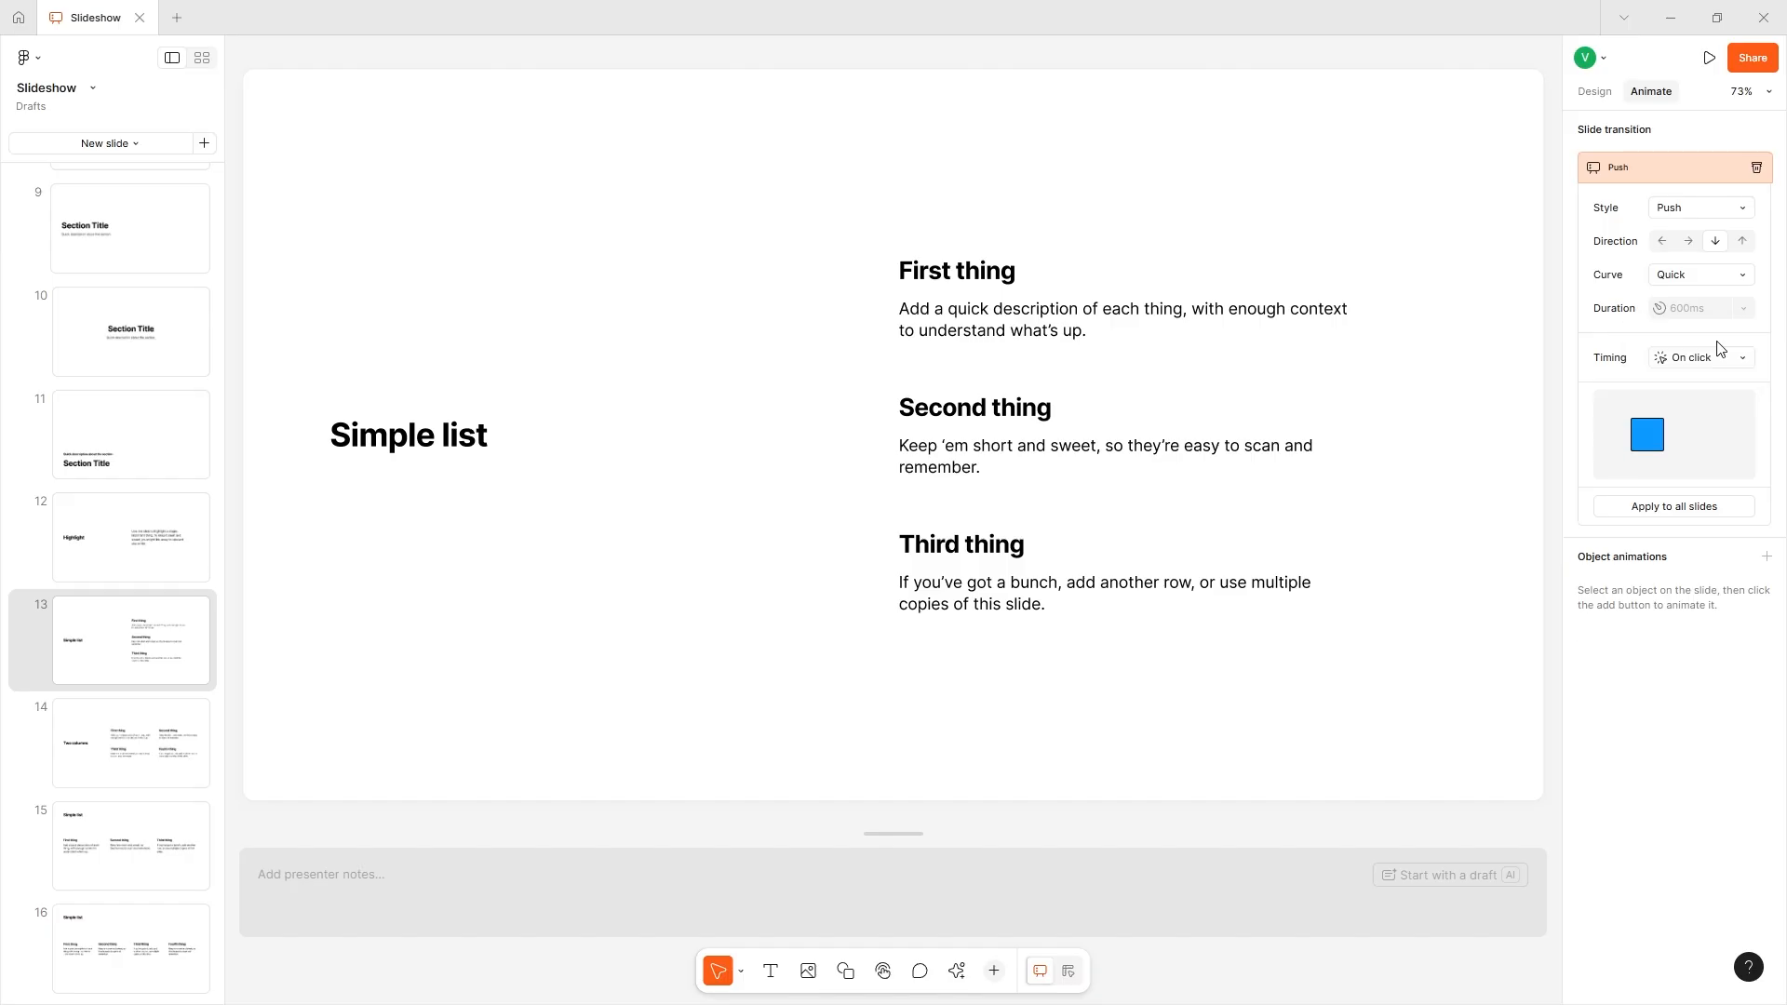
click(1694, 513)
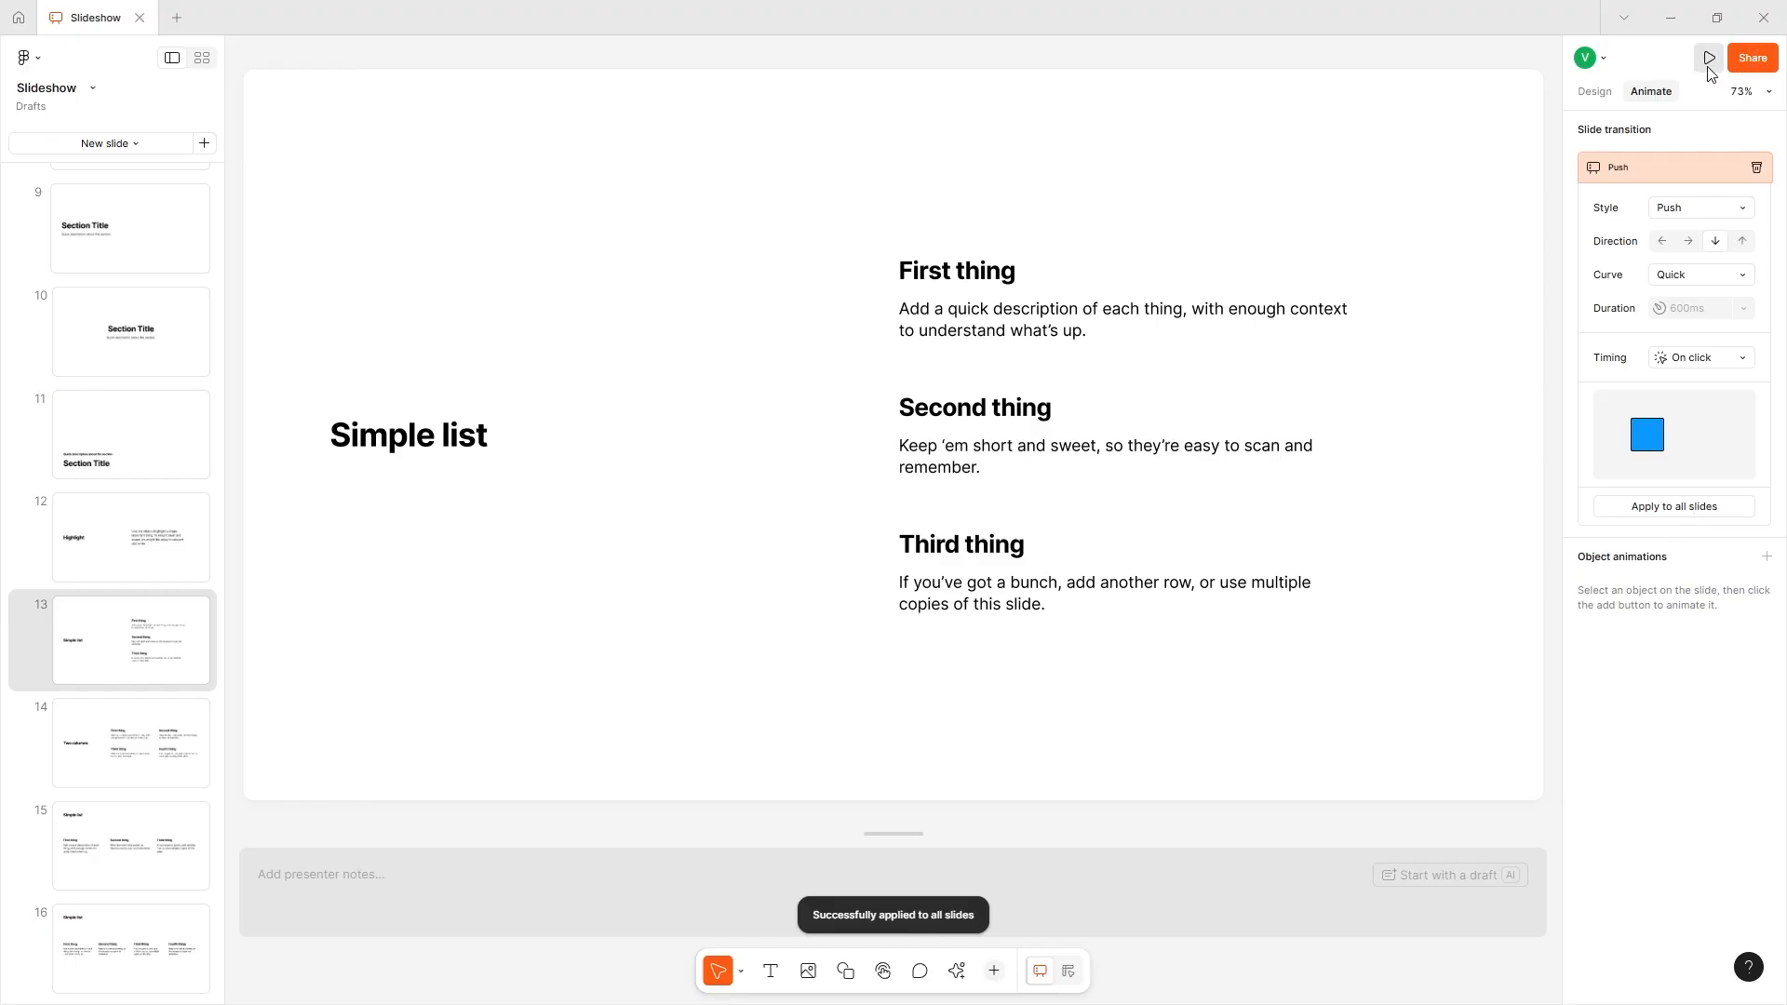
- Present the deck from slide 13 and advance through the following slides to examine the Push transition
mouse_move(1708, 56)
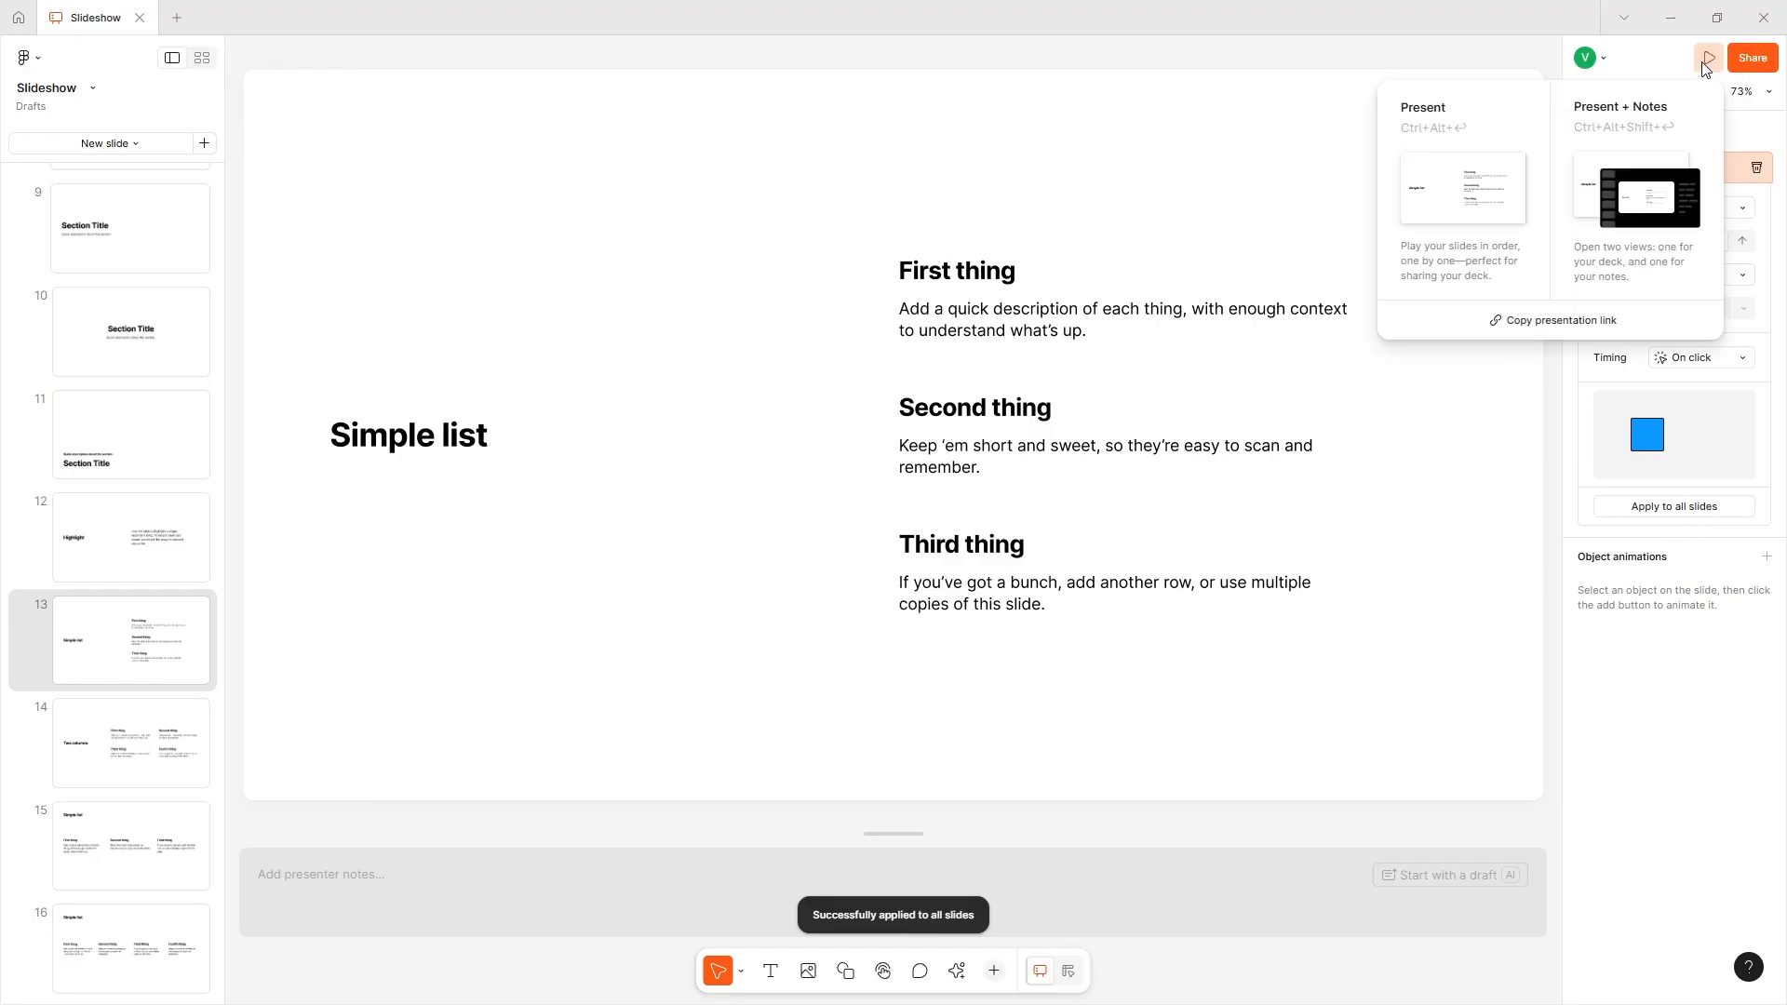
click(1531, 139)
click(107, 18)
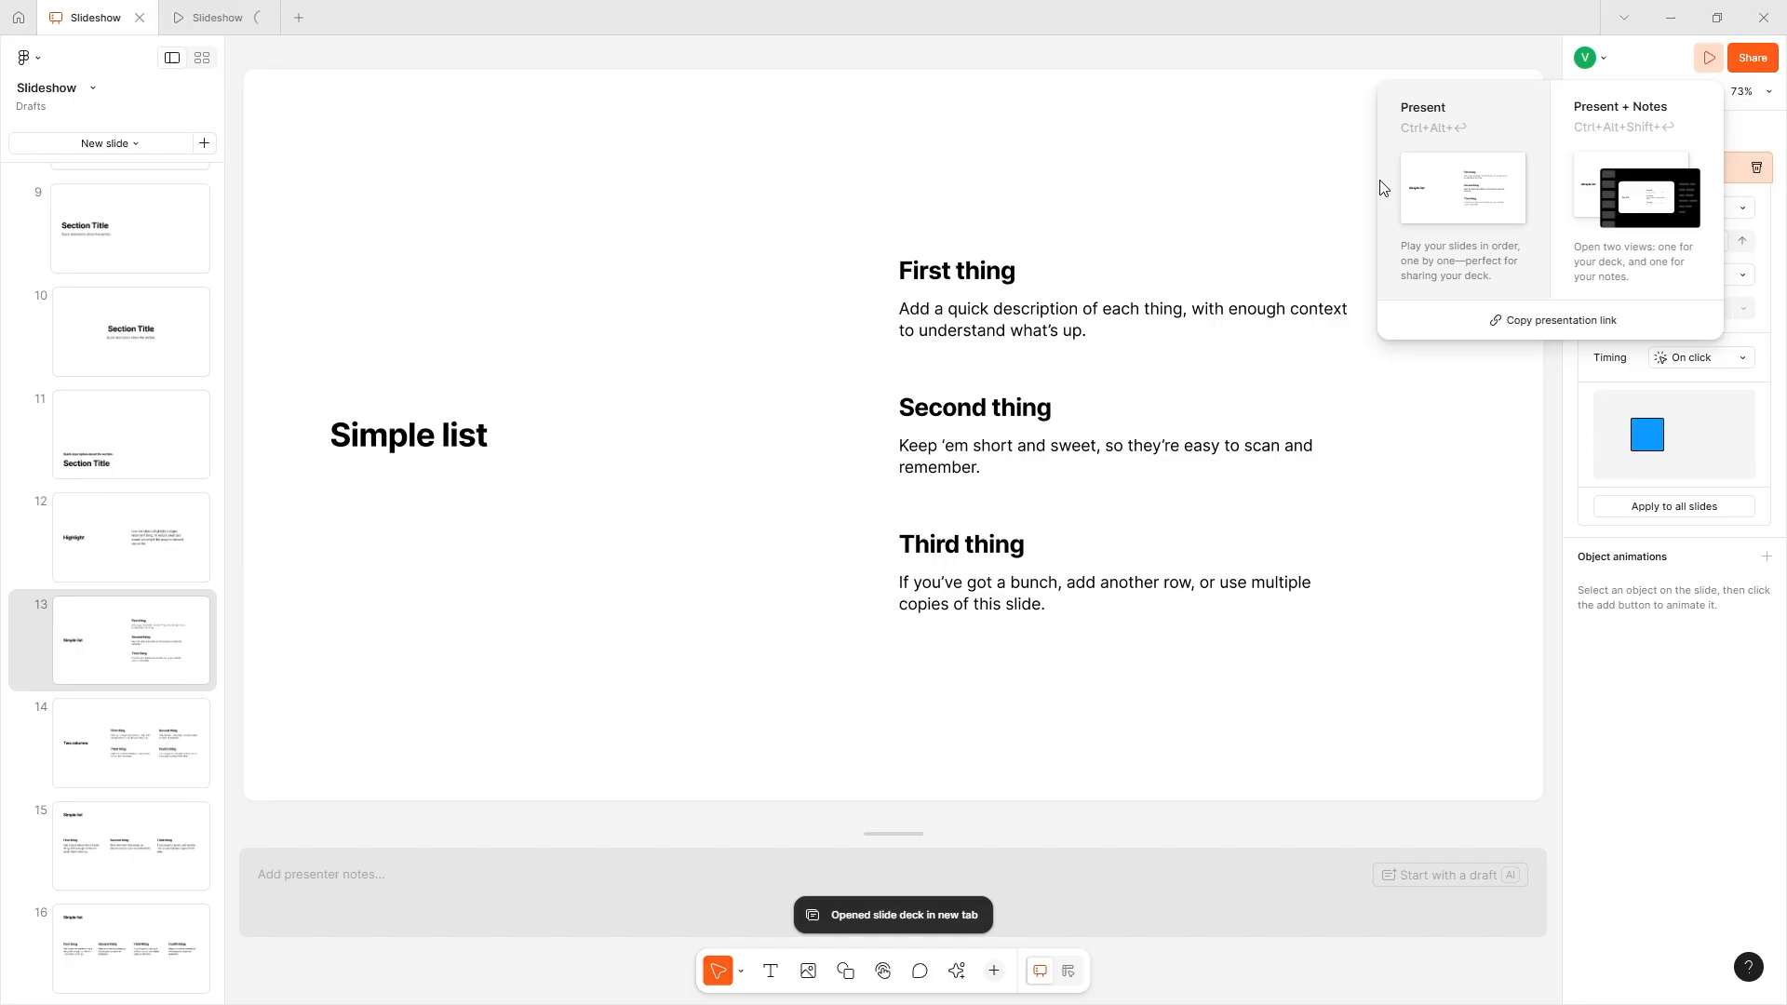
click(227, 16)
click(867, 738)
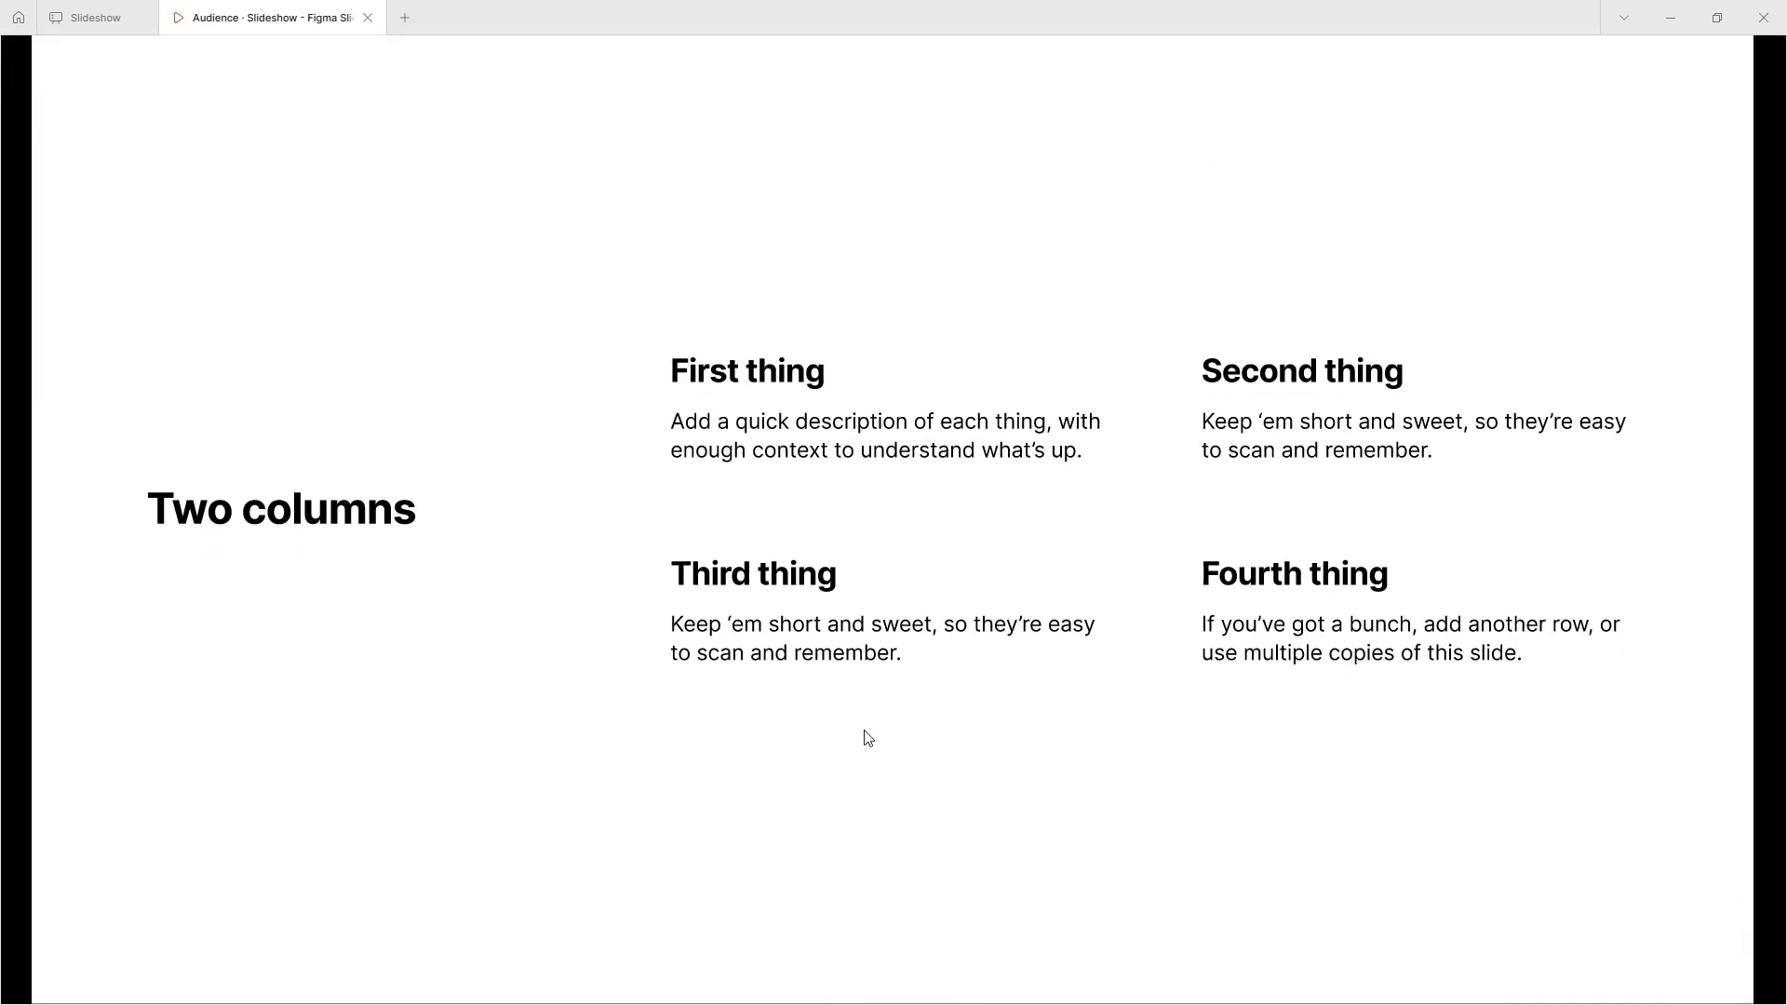
mouse_move(854, 147)
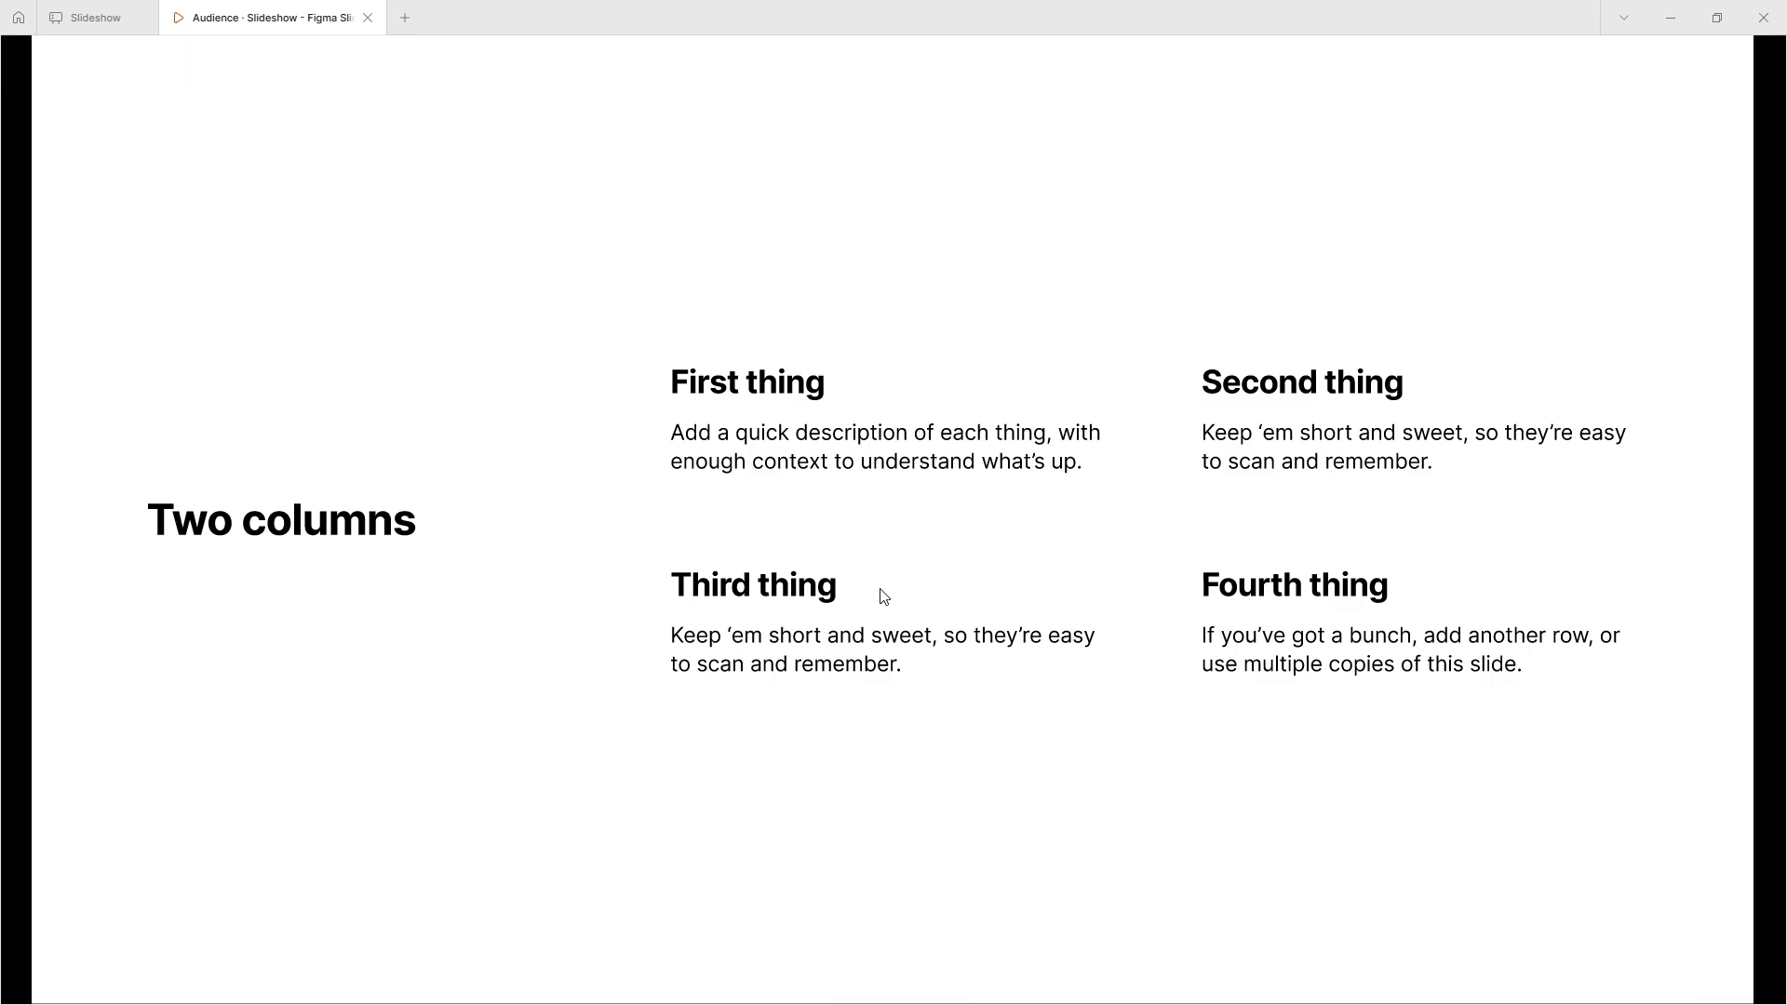
scroll(883, 595, up, 10)
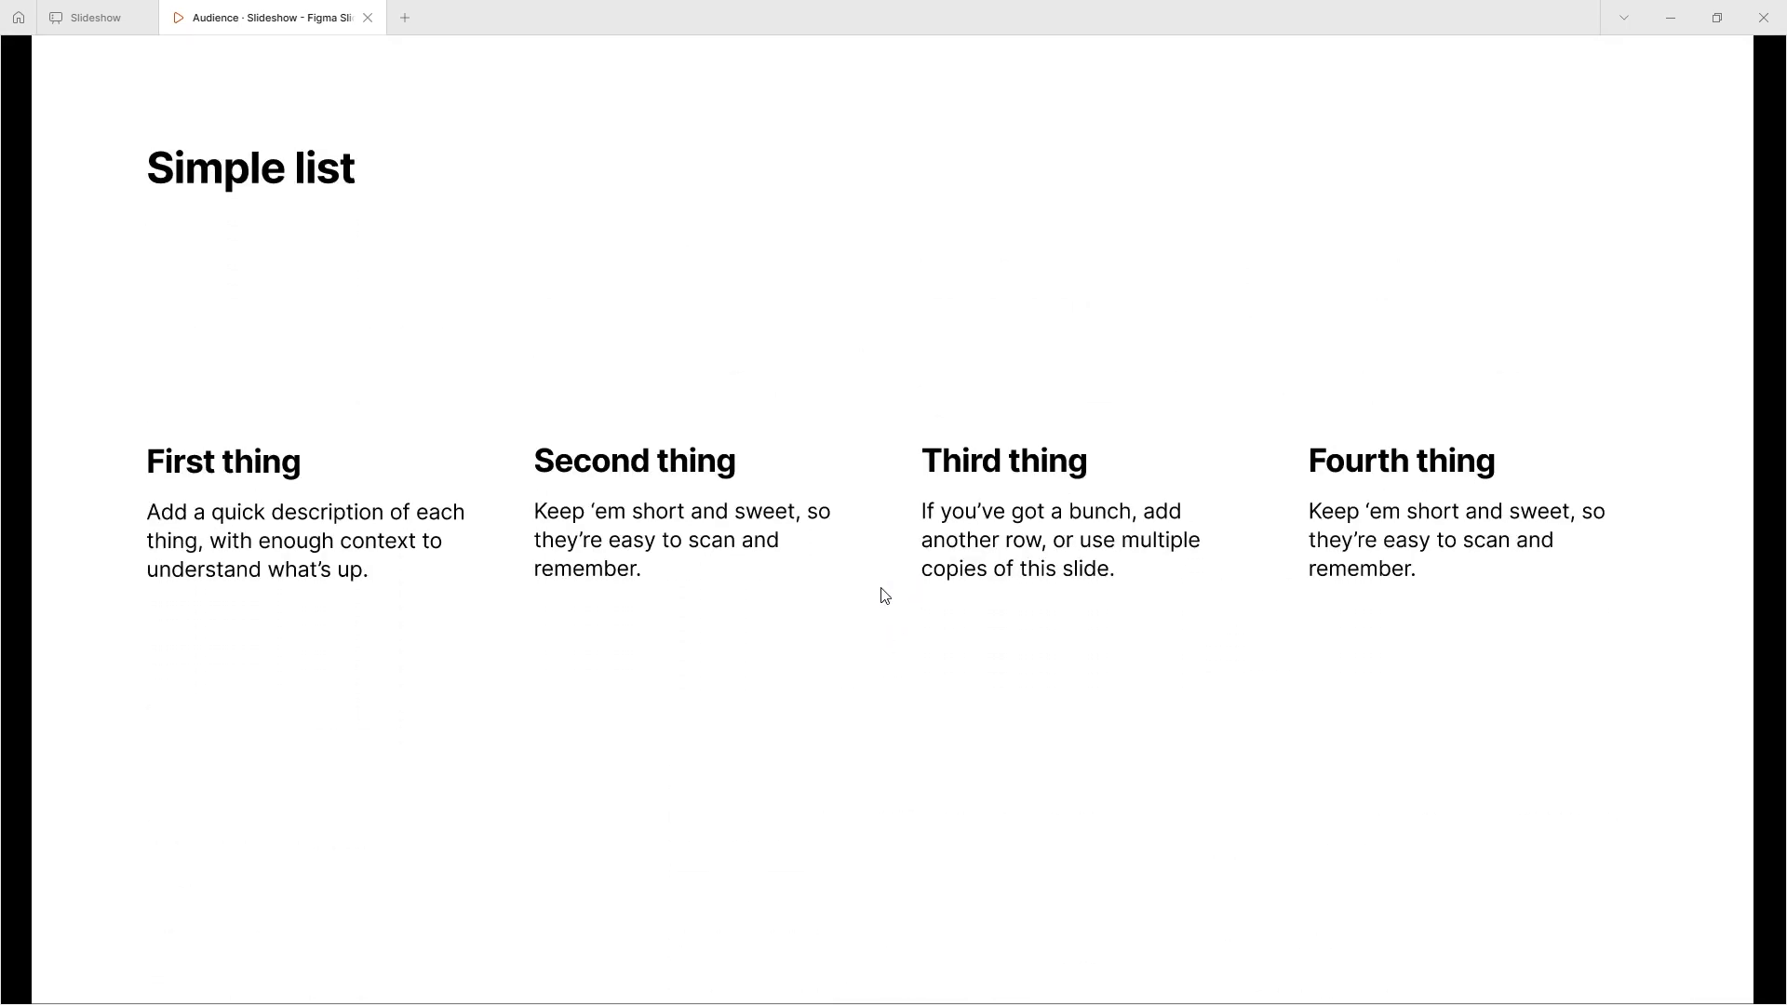
scroll(882, 592, up, 6)
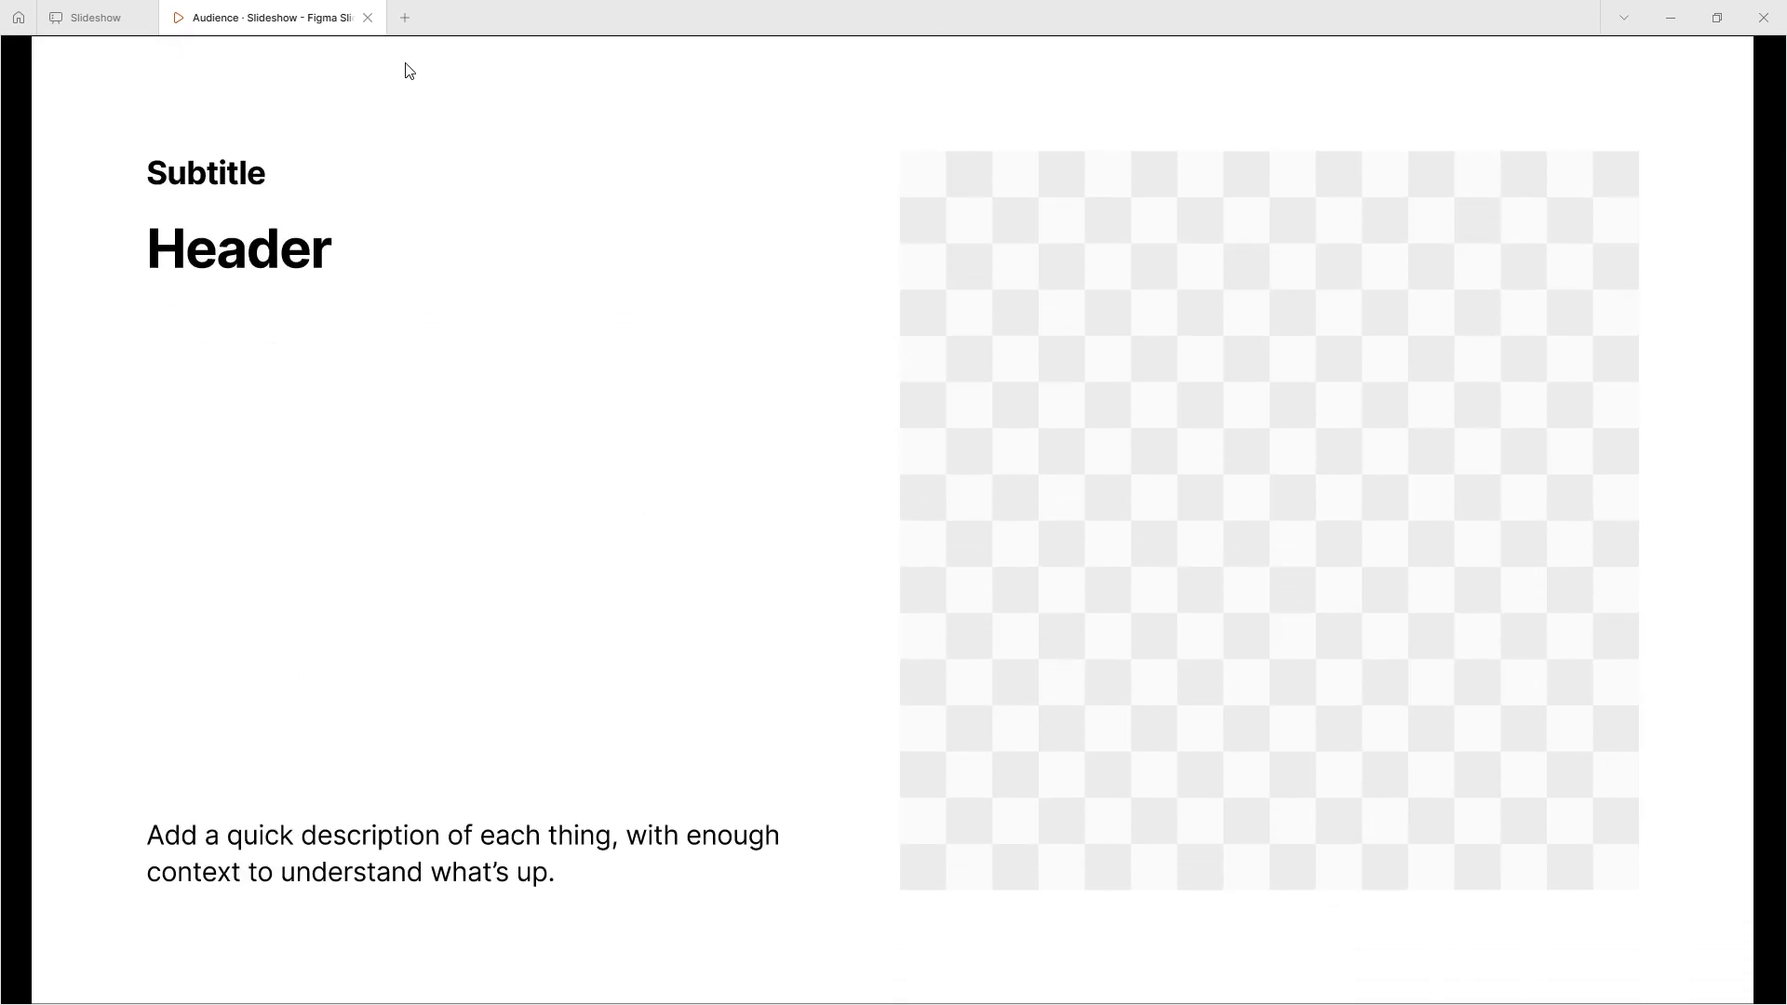
- Return to the editor, change slide 13's transition style to Smart animate and apply it to all slides
click(131, 17)
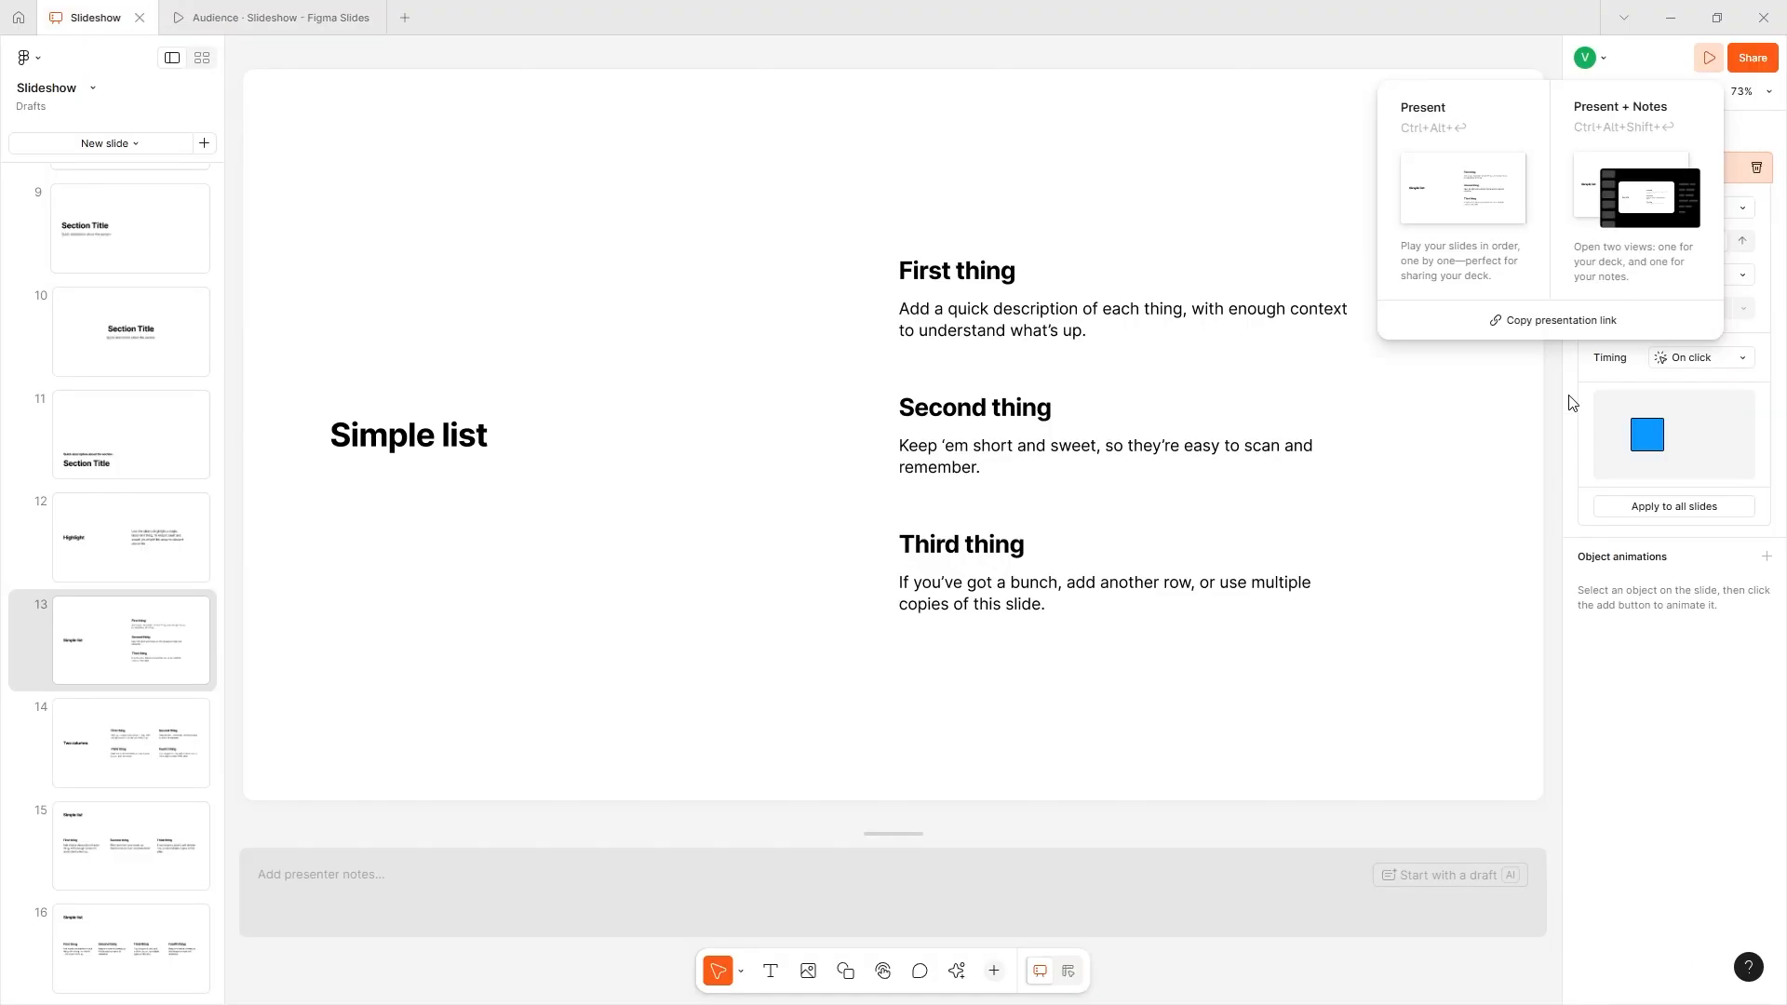
click(1552, 472)
click(1672, 210)
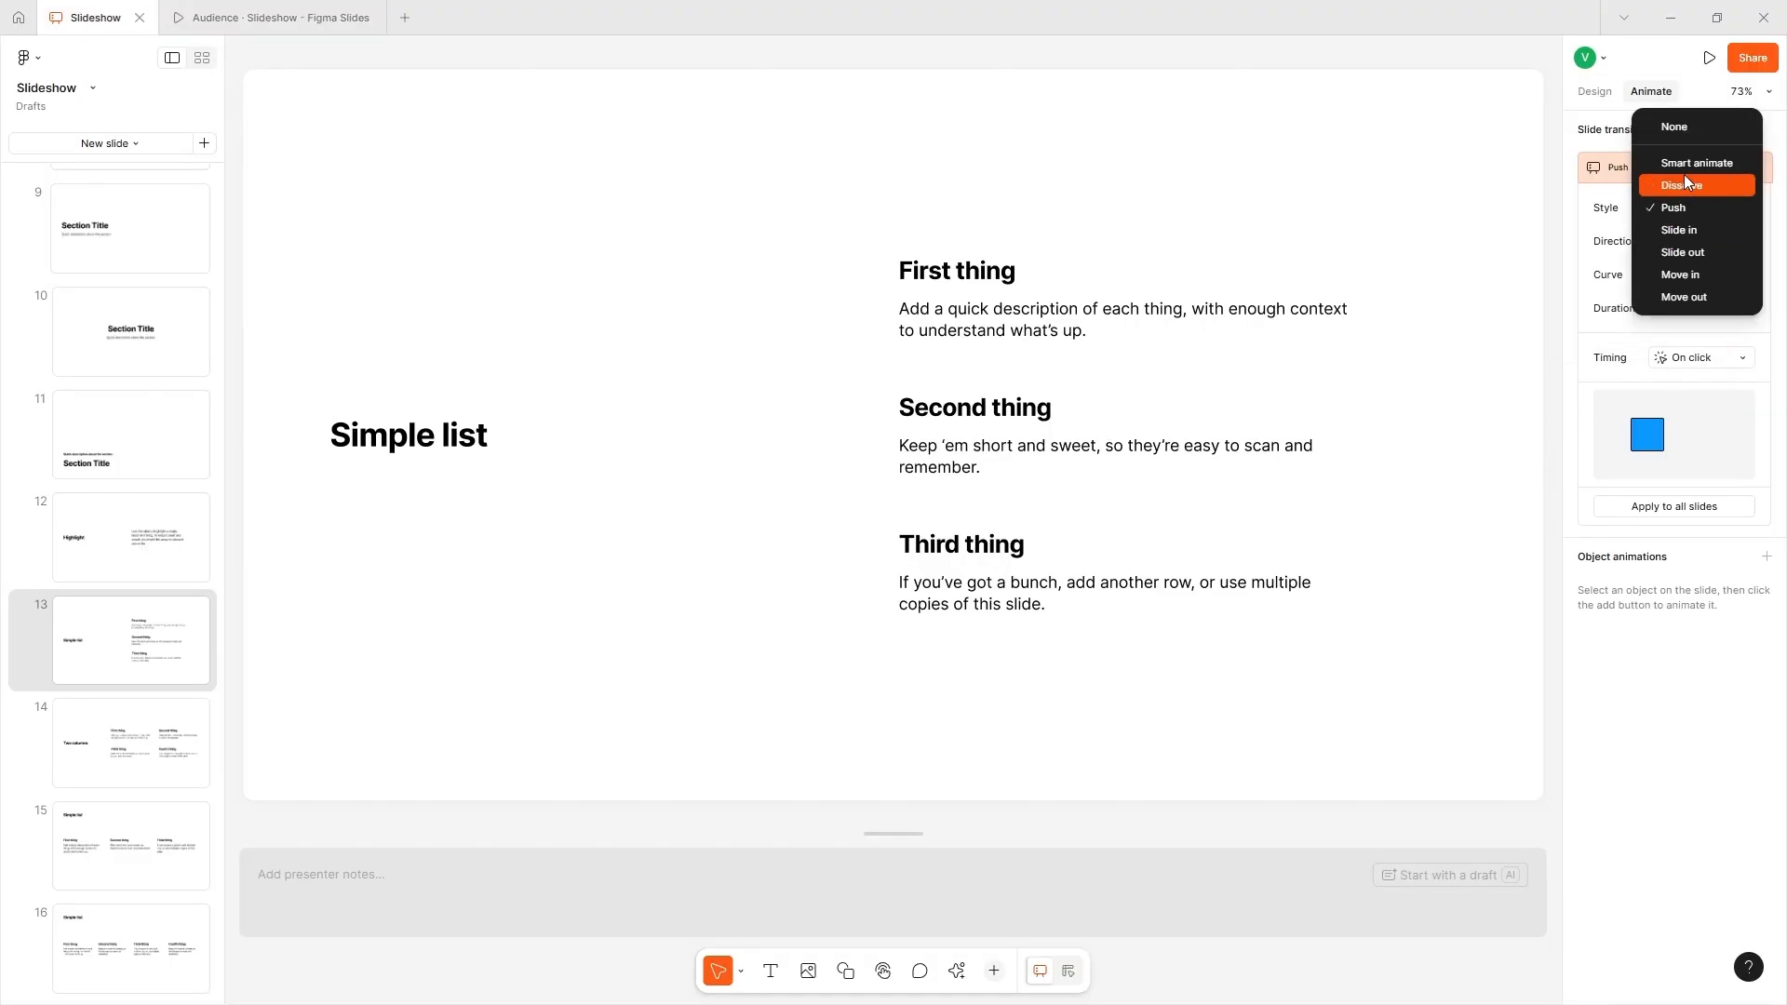
click(1689, 165)
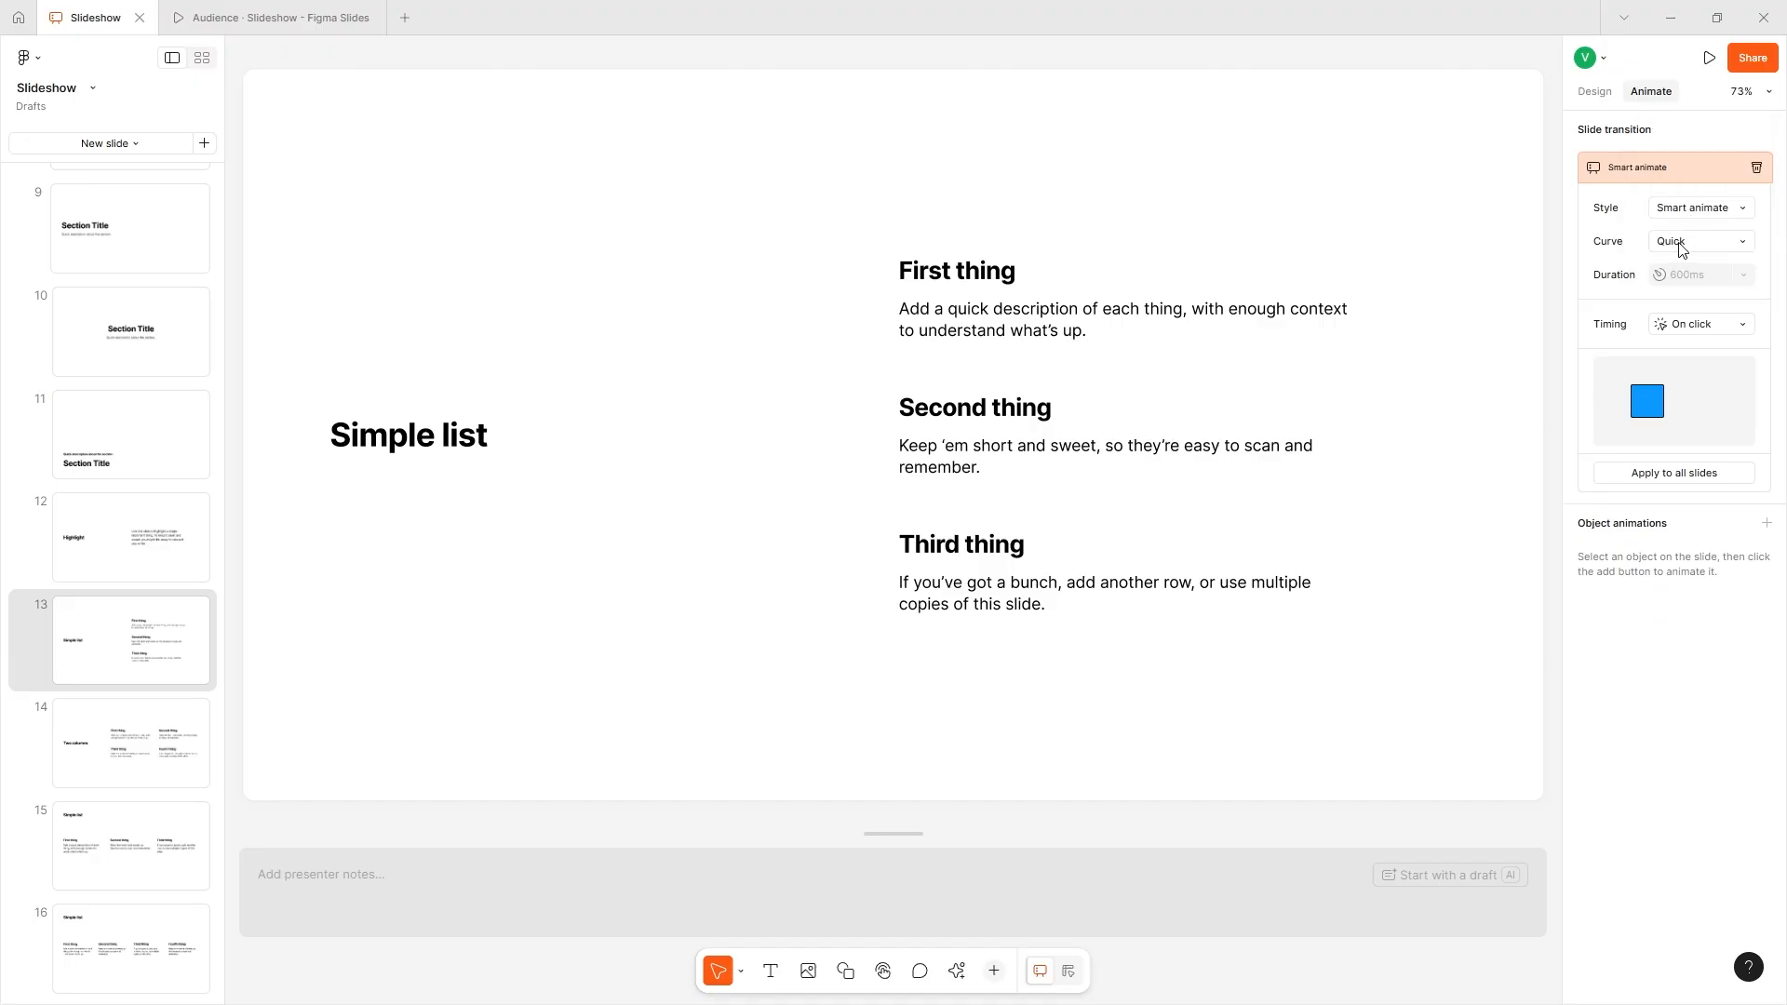
click(1708, 57)
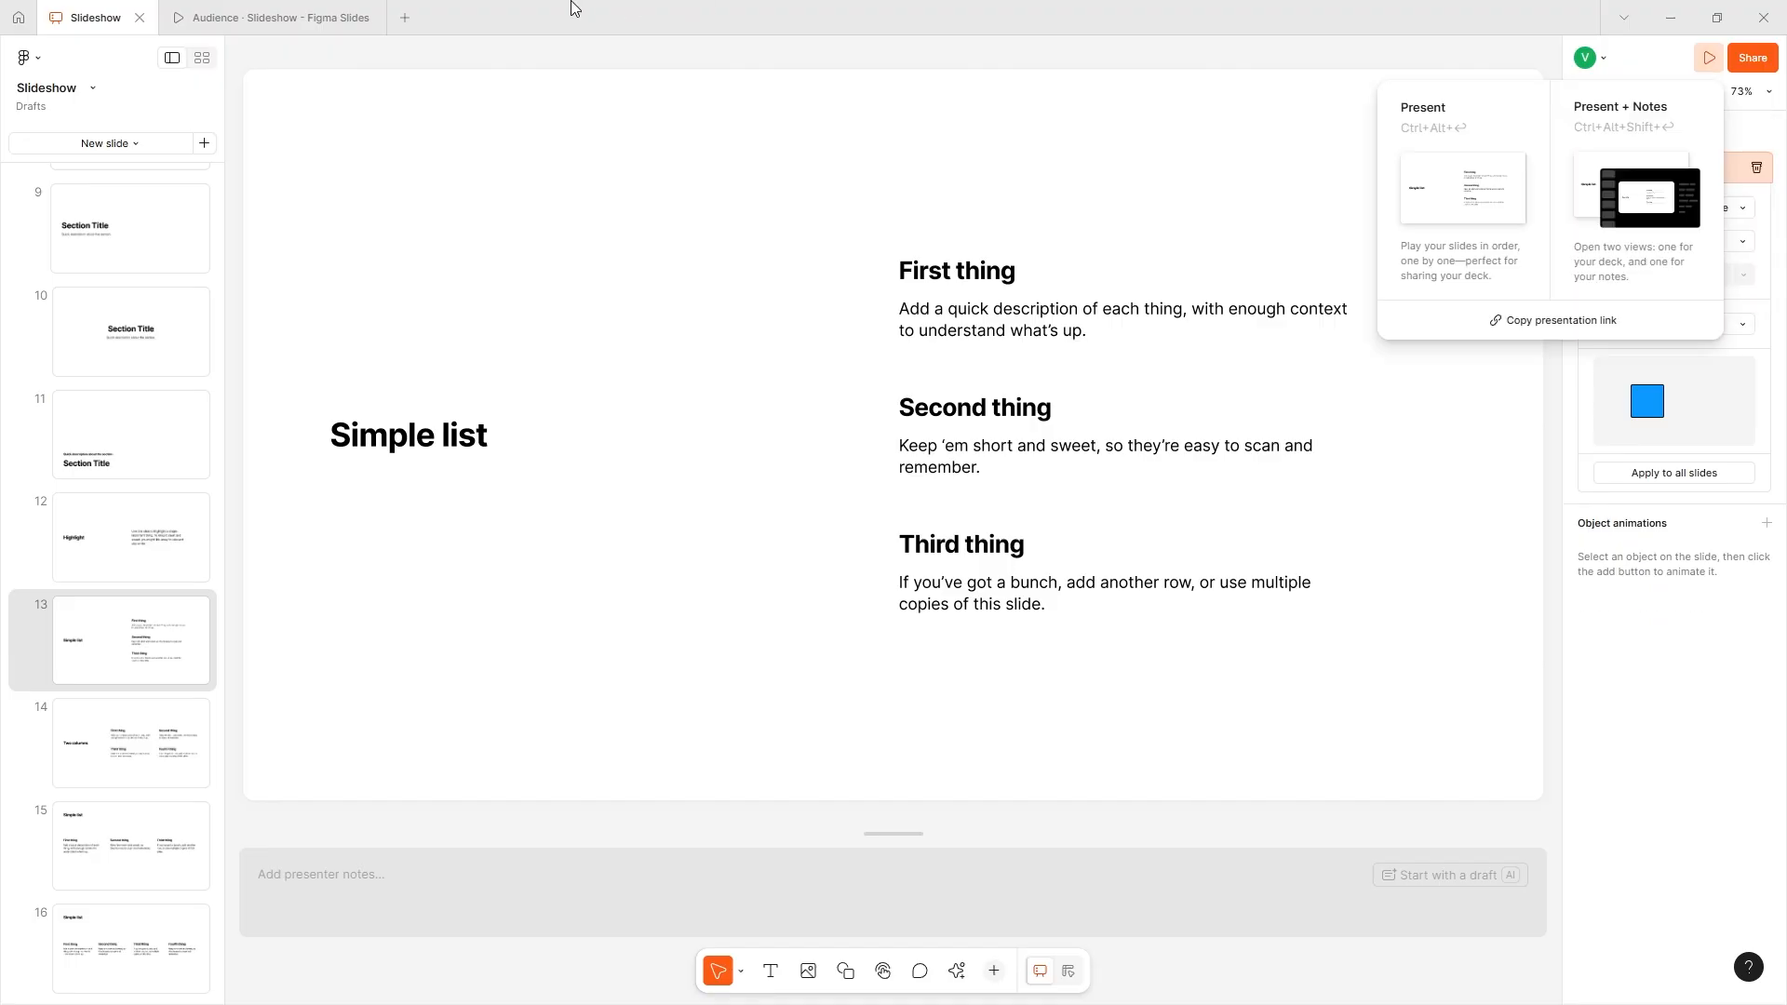
click(270, 17)
click(149, 11)
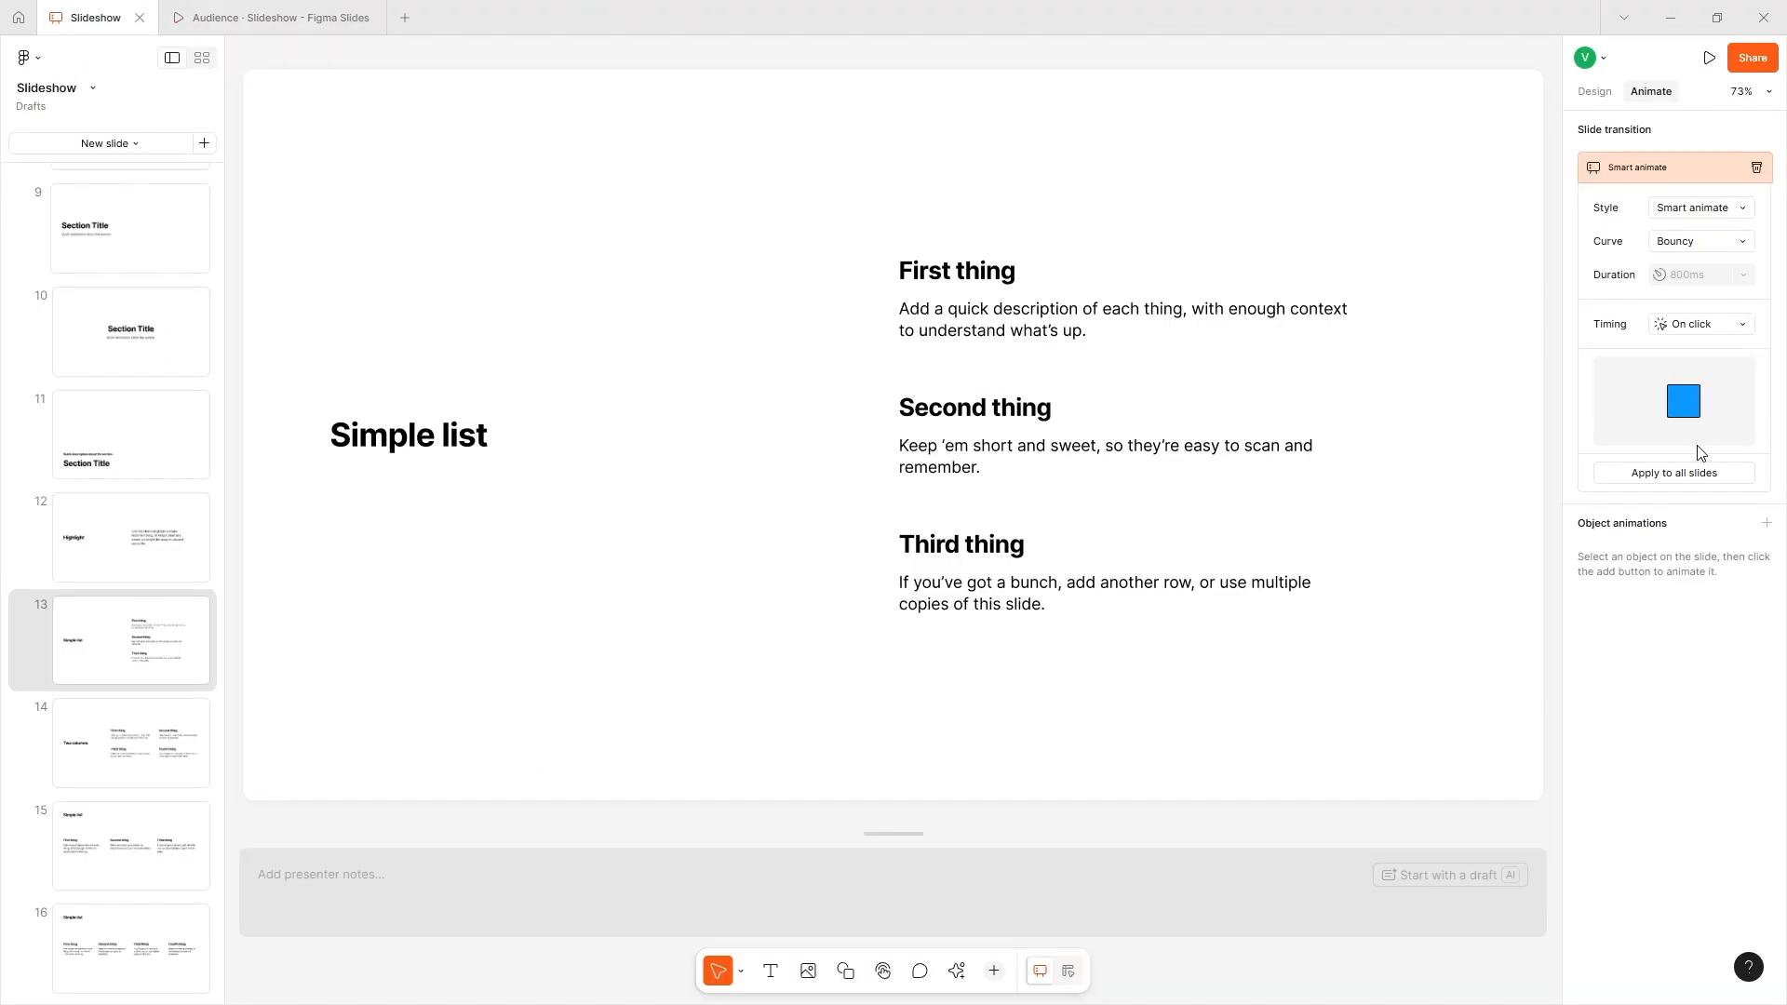
click(1703, 473)
- Go back to the running presentation and advance from slide 20 to examine the Smart animate transition
click(327, 13)
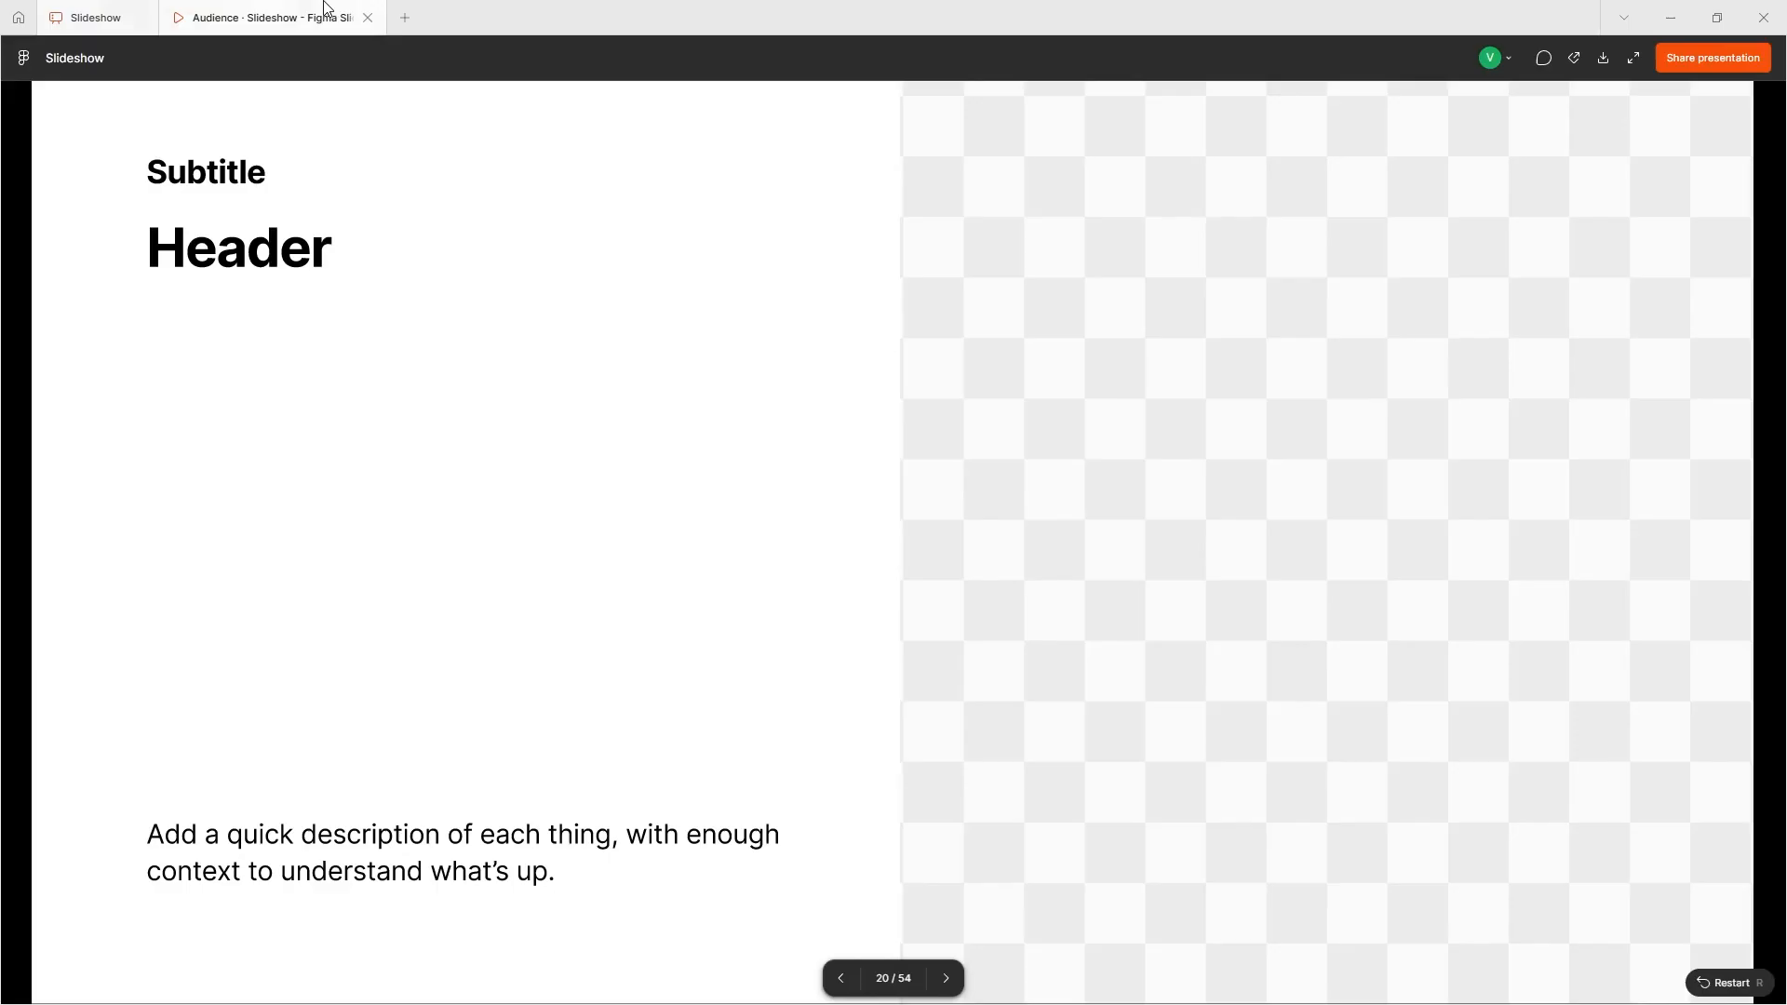
click(975, 524)
click(975, 525)
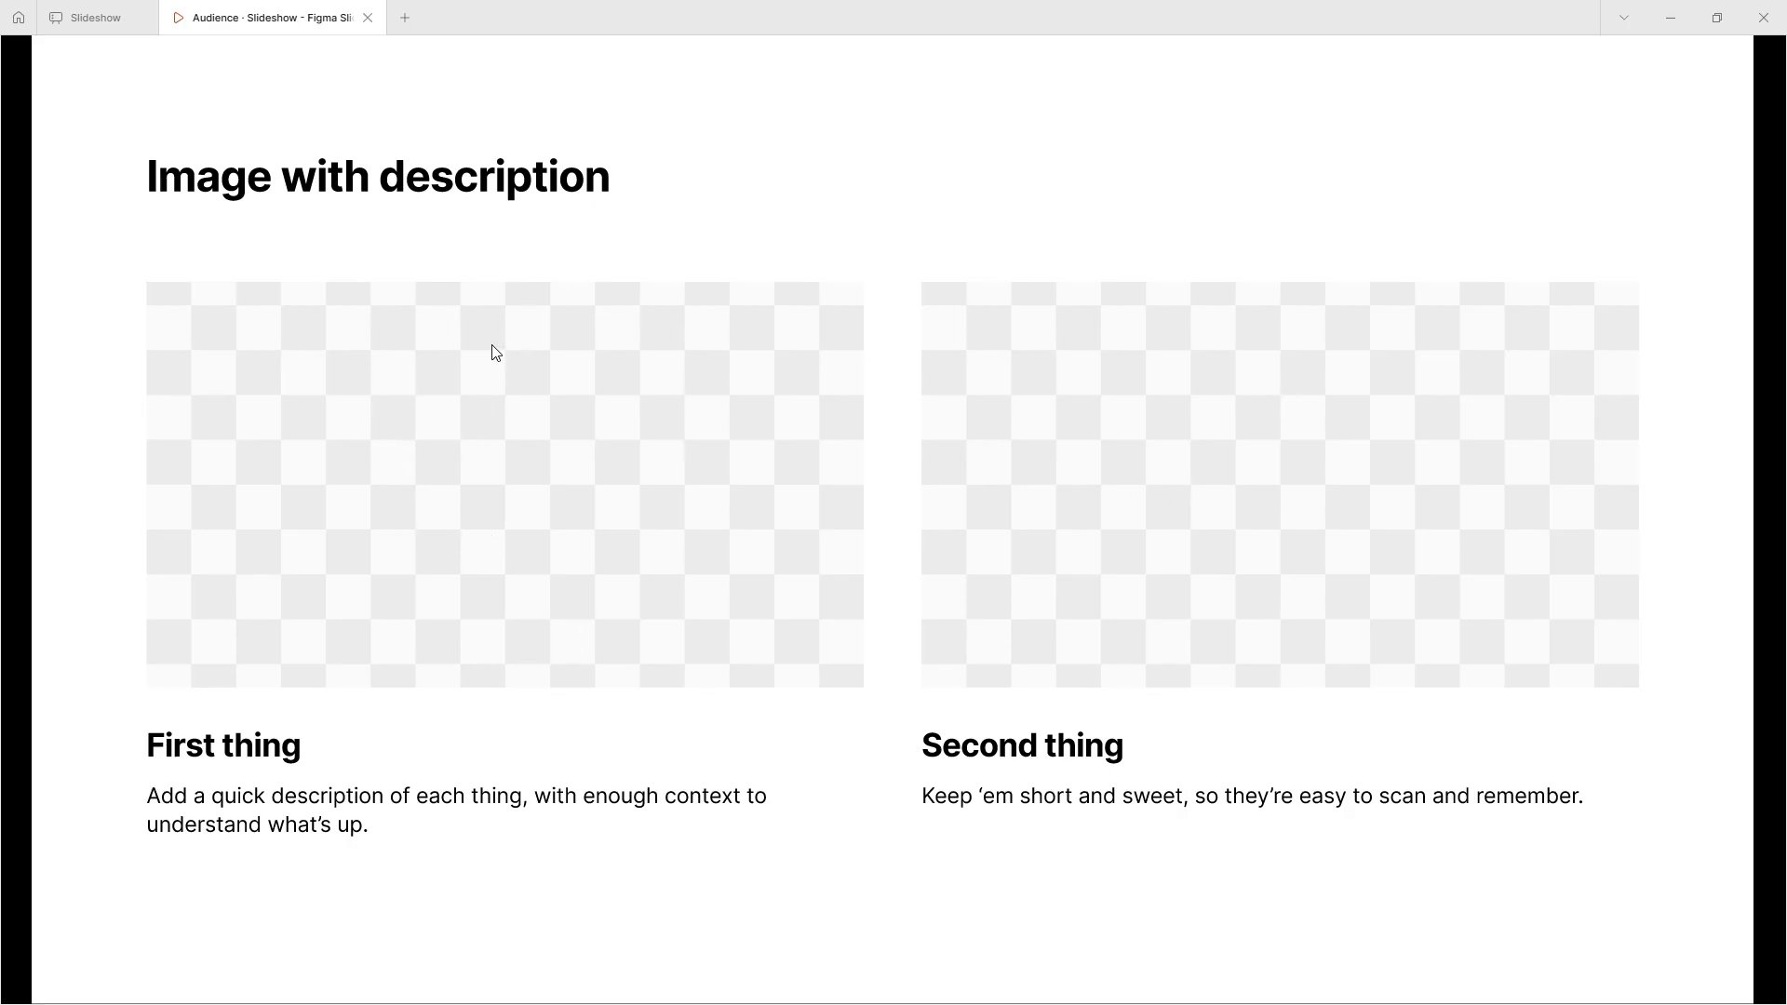
- Advance through the image-with-description and Key Metrics slides to examine the Smart animate transition between them
click(403, 293)
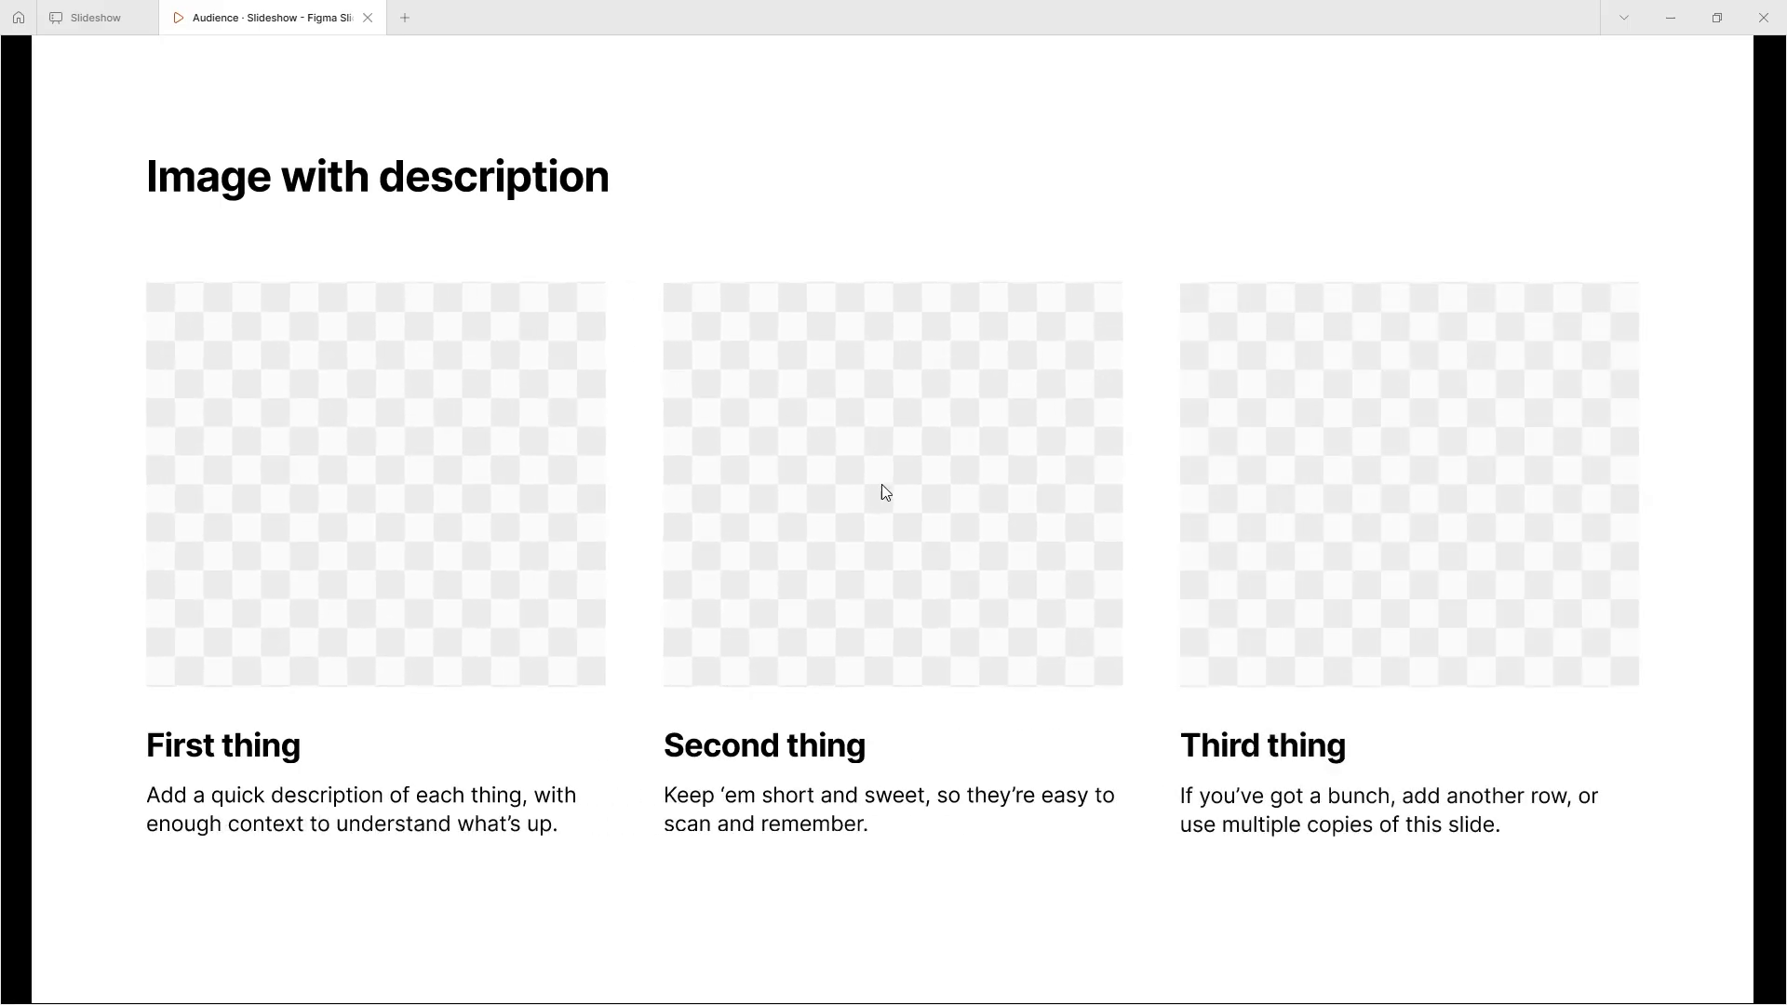
click(587, 492)
click(589, 500)
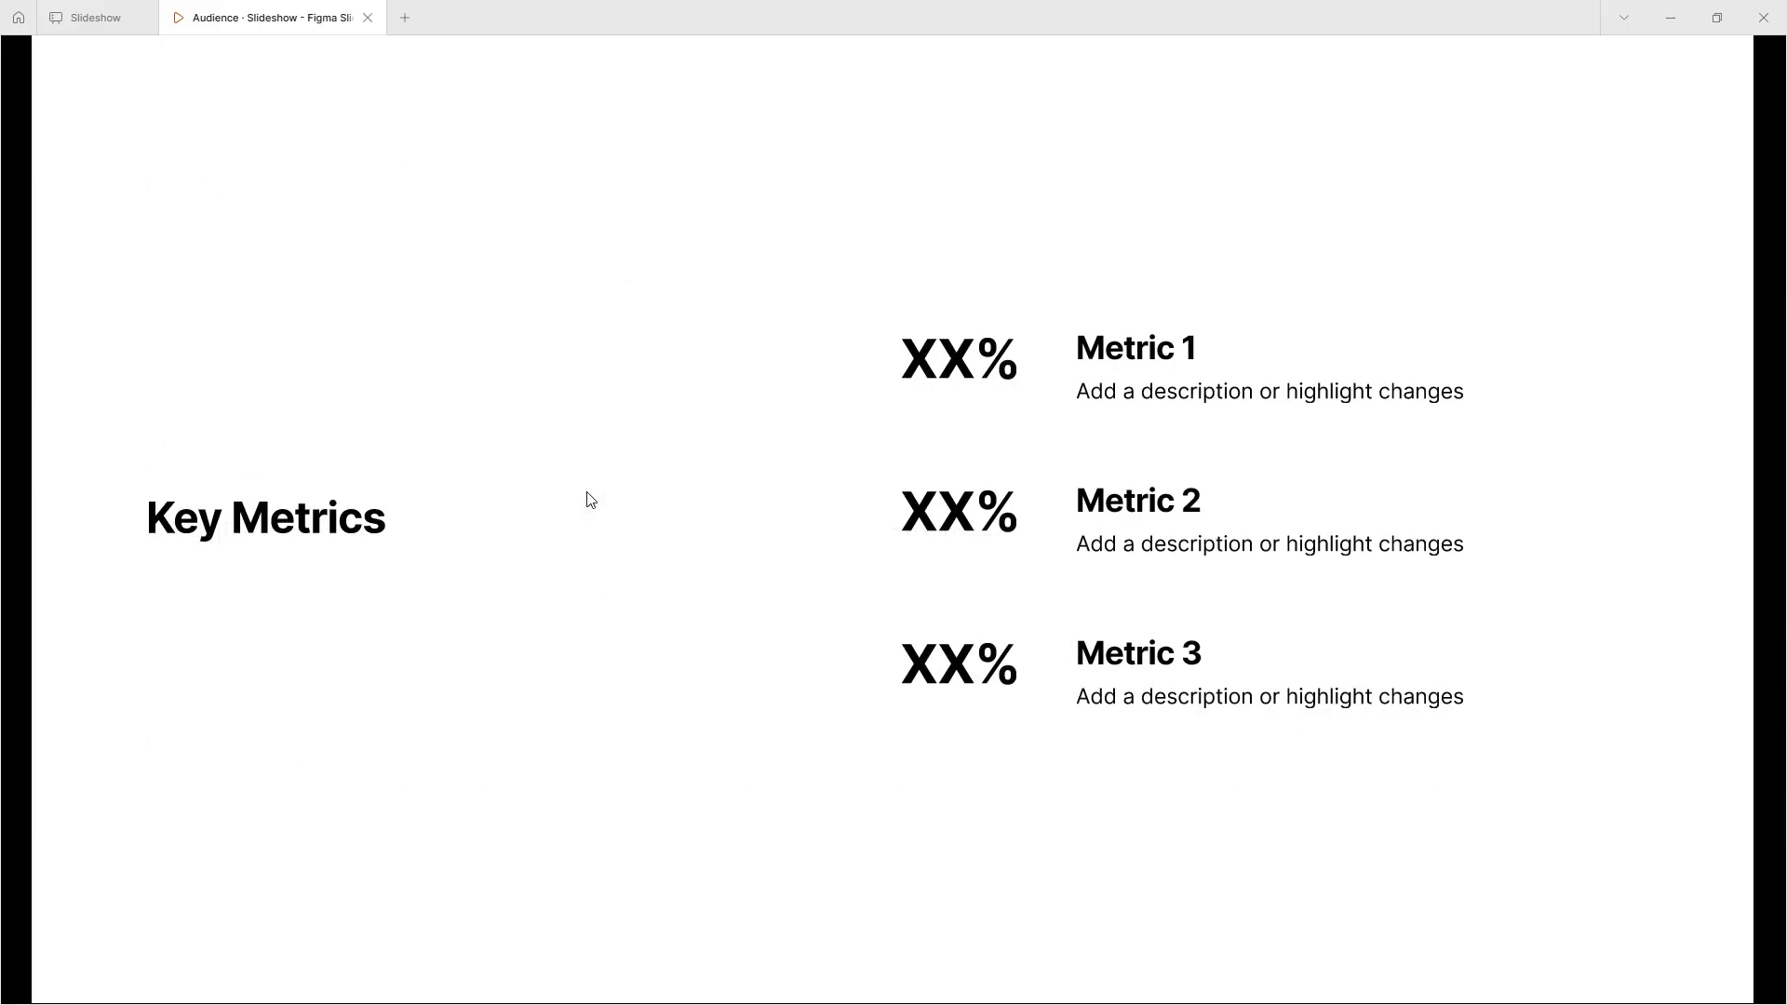
click(587, 496)
click(563, 479)
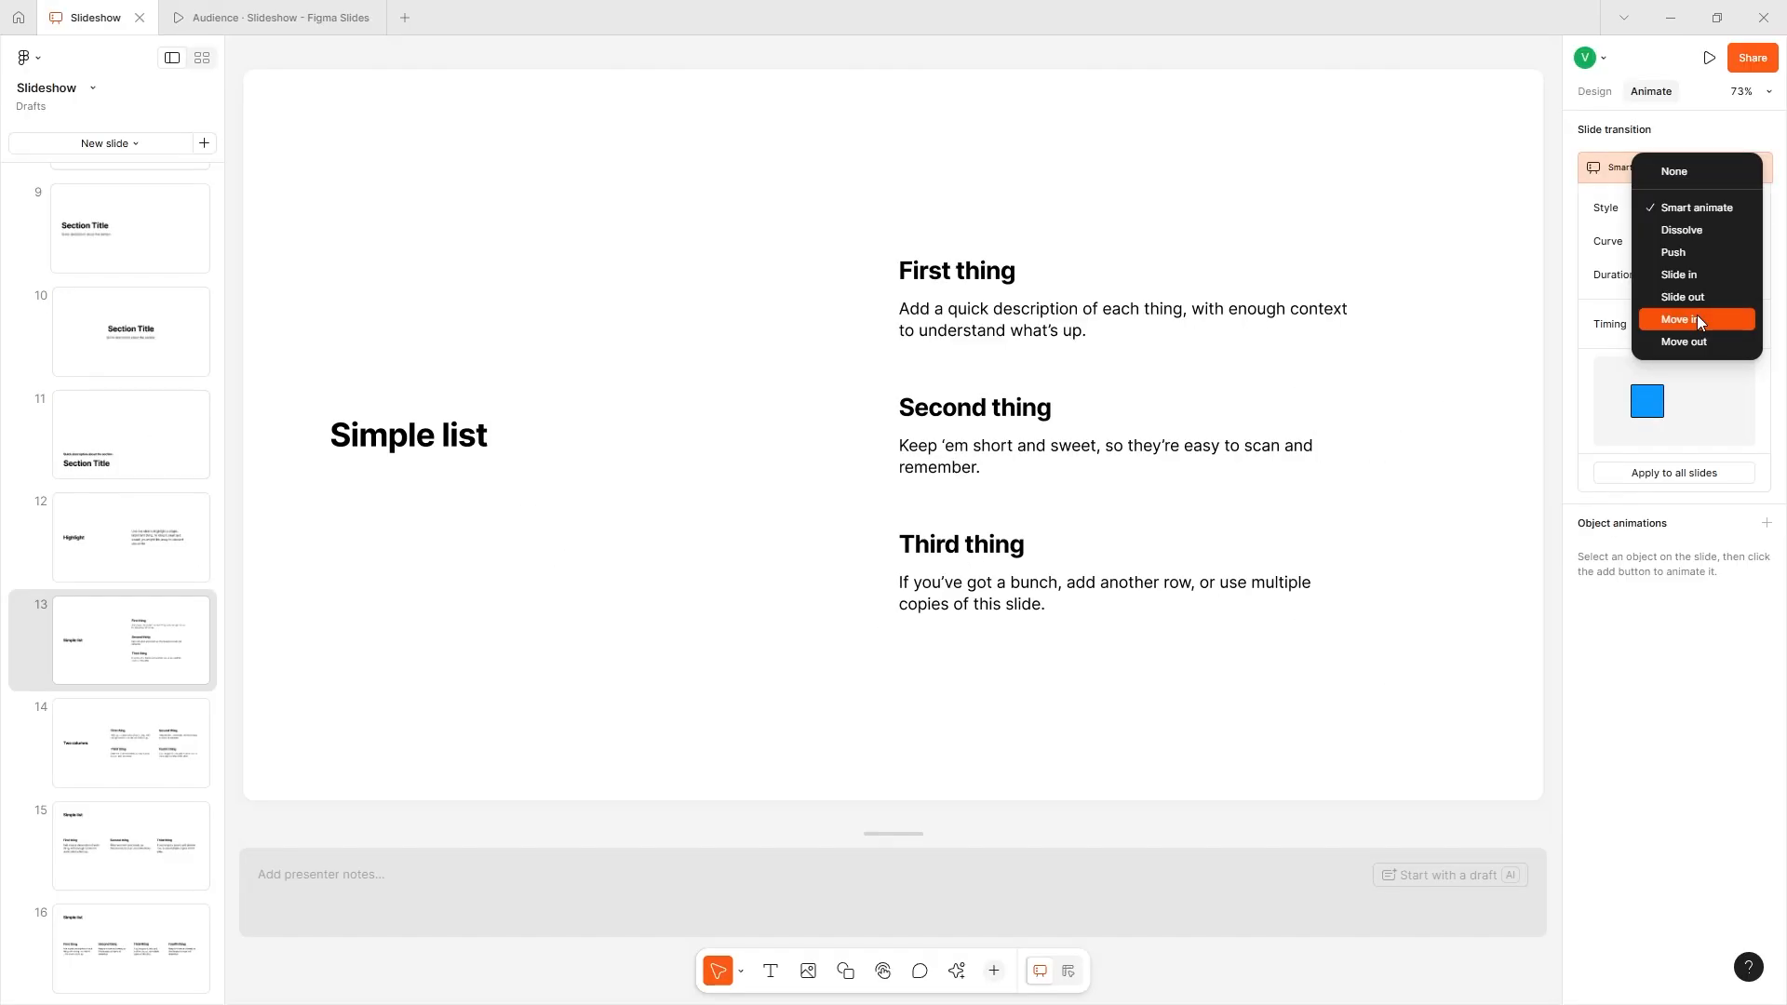
- Apply the Slide in transition to all slides and preview it in the running presentation
click(1694, 274)
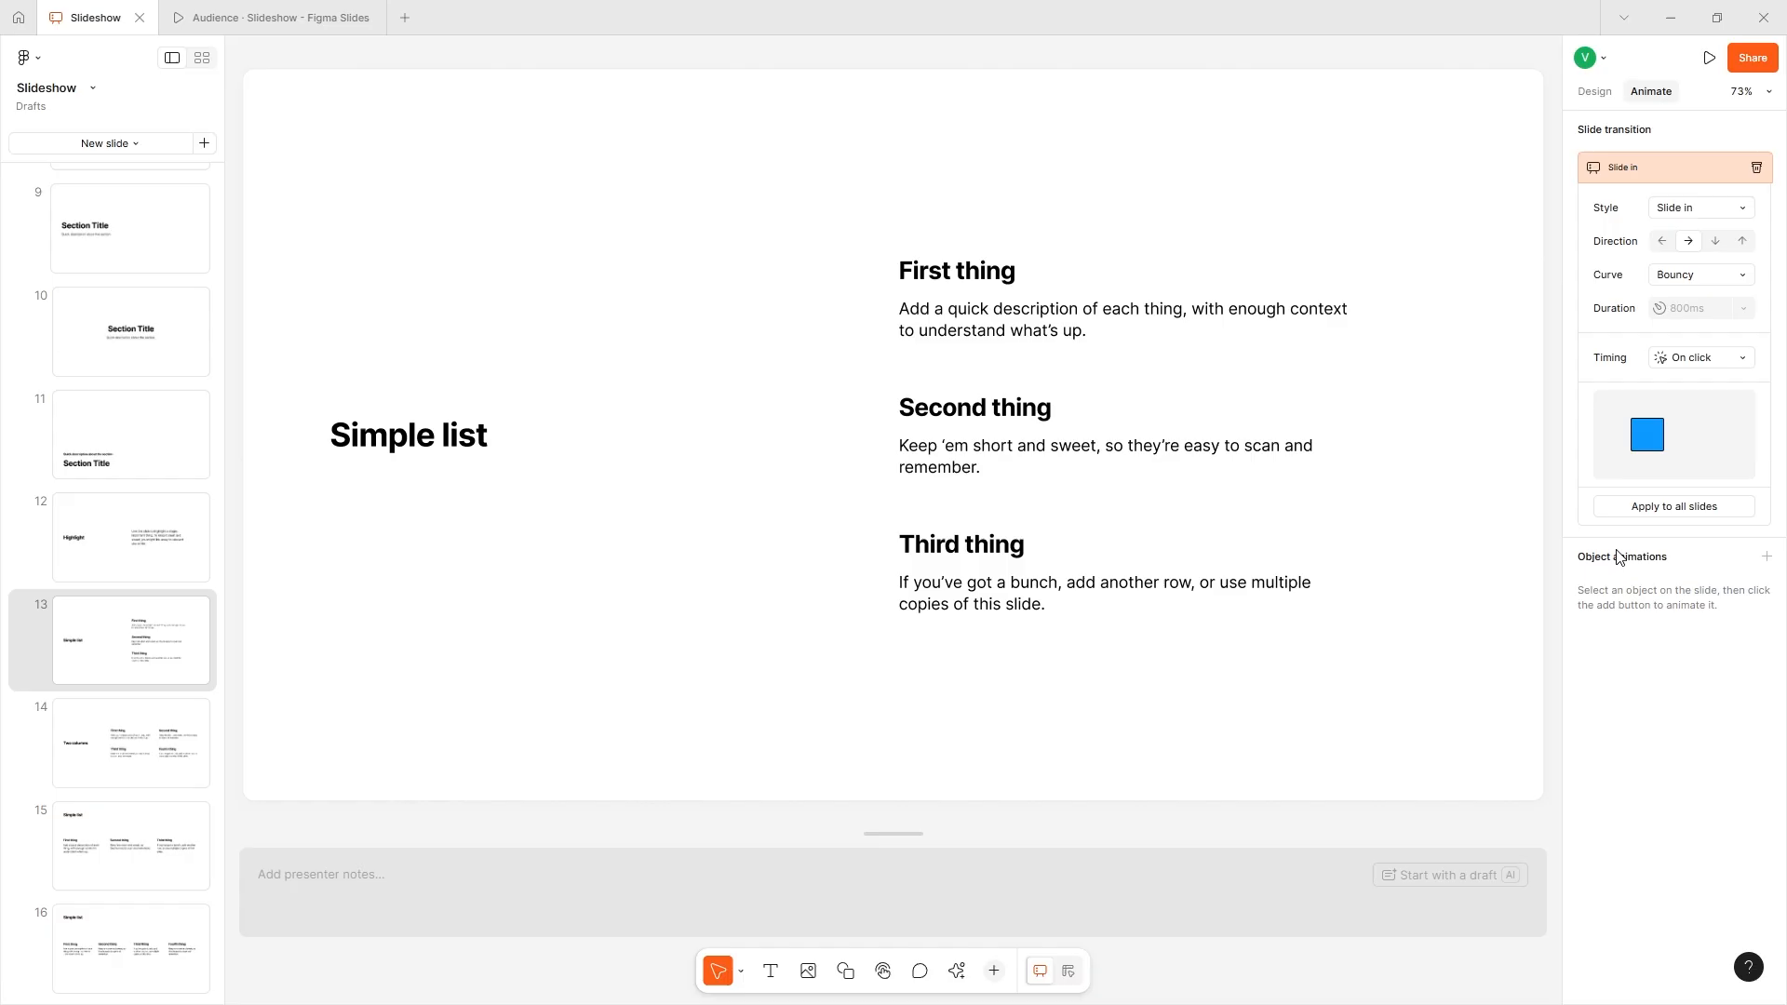
click(1682, 511)
click(168, 17)
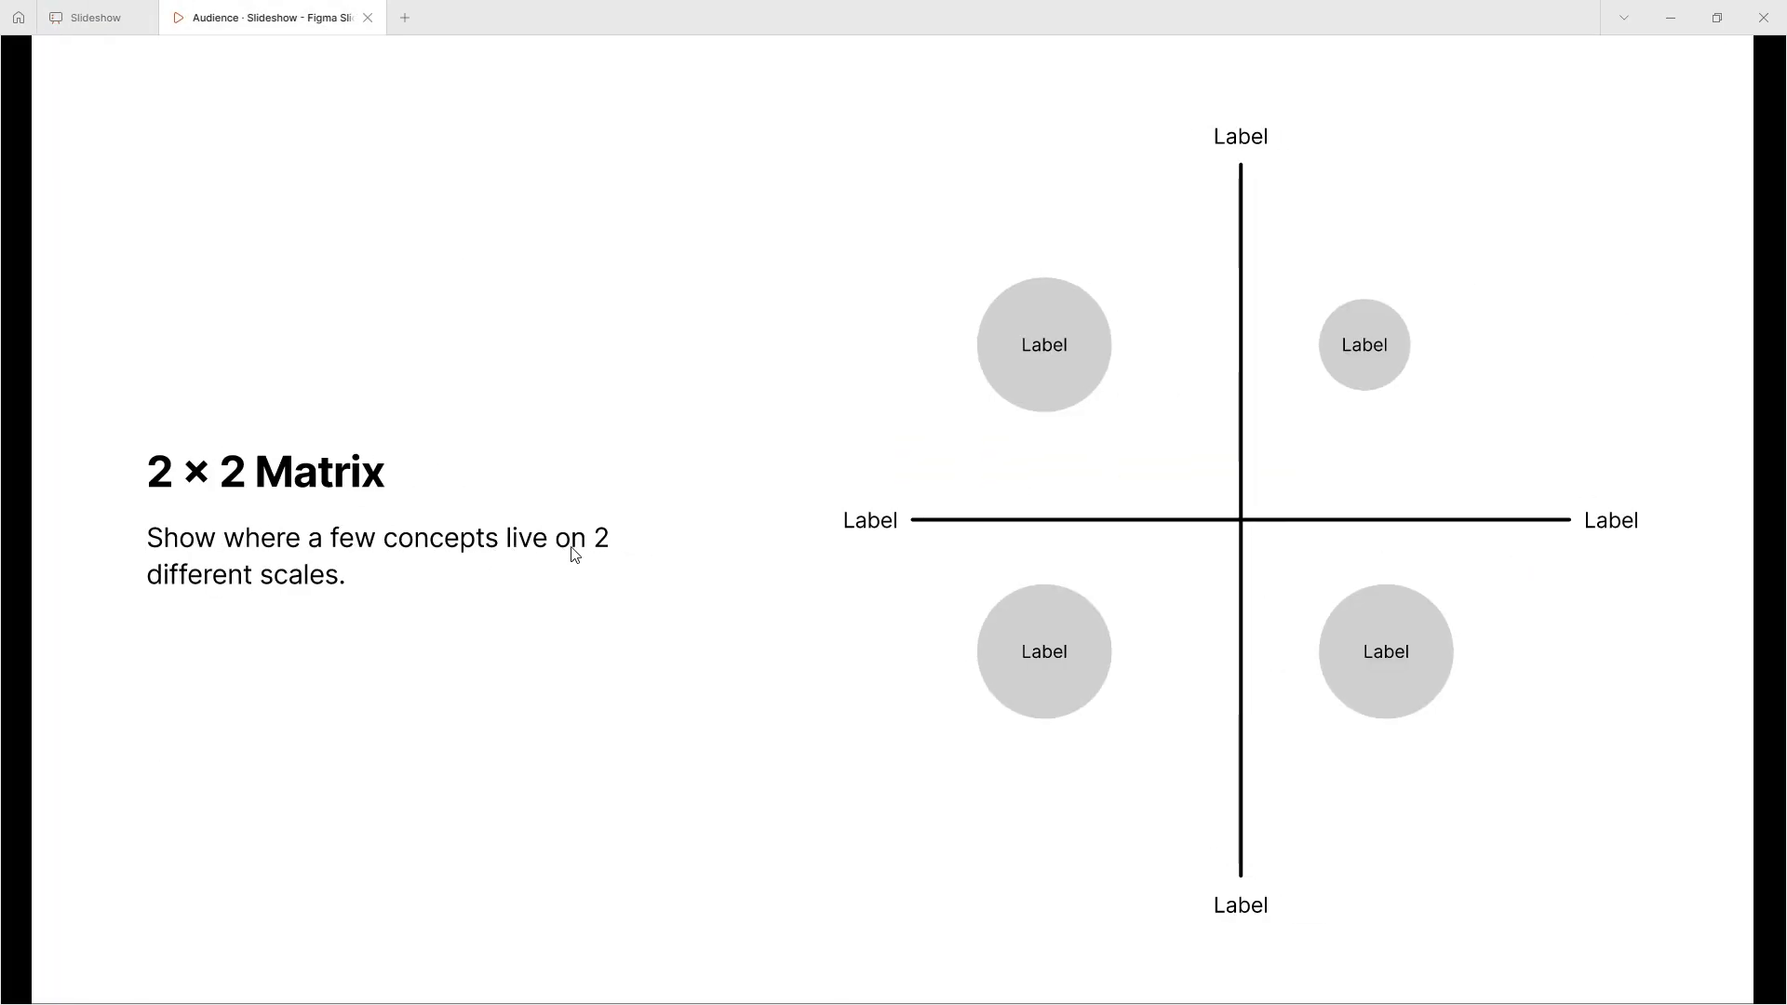
click(630, 537)
click(630, 537)
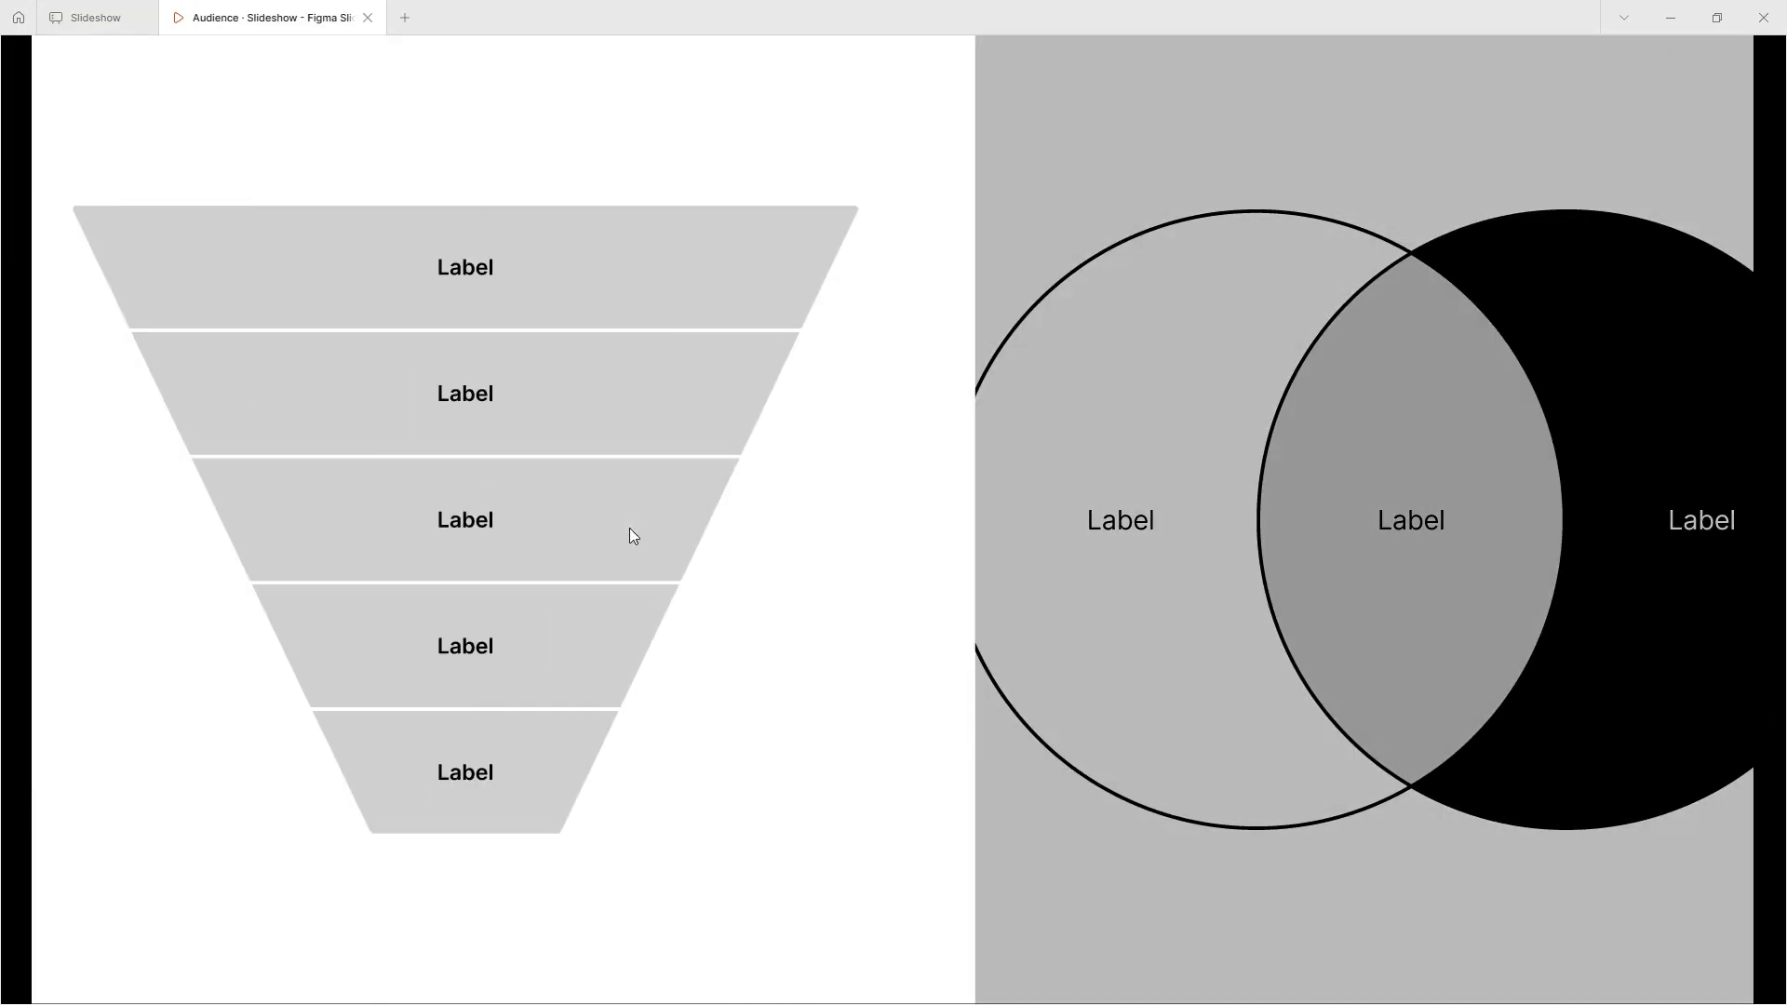
- Return to the editor, change slide 13's transition style to Move in and apply it to all slides
click(128, 16)
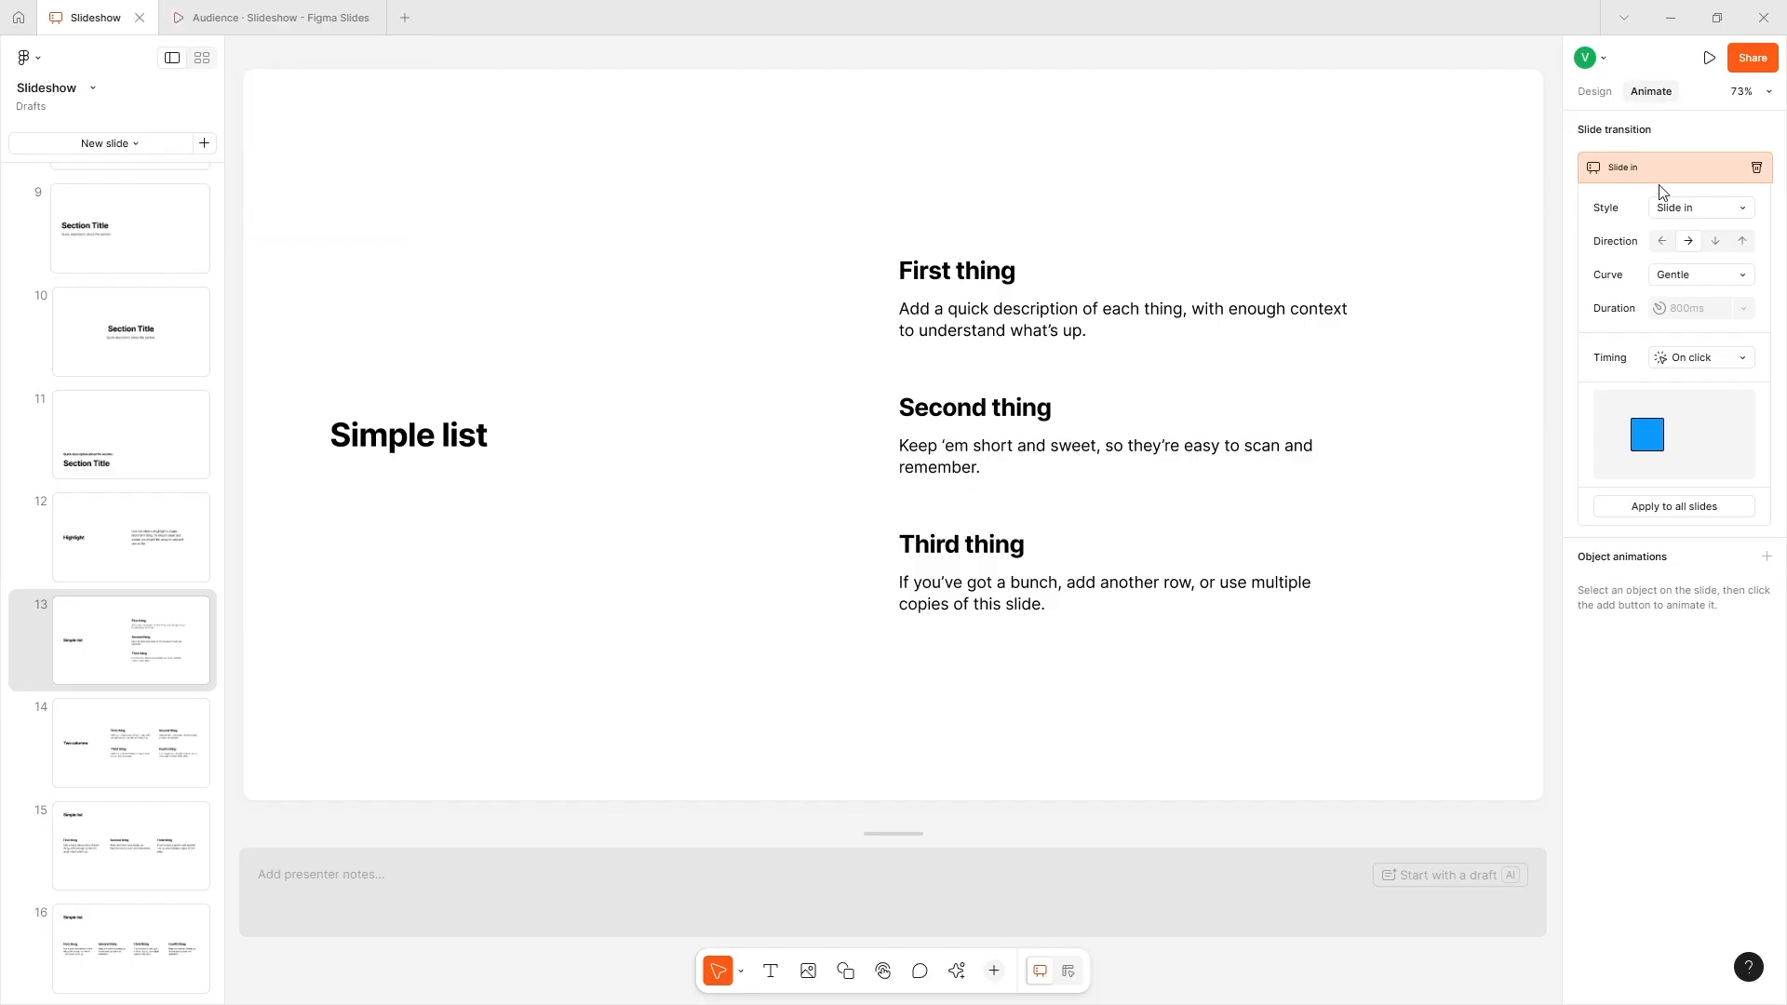
click(1701, 208)
click(1674, 252)
click(1652, 510)
- Go back to the running presentation and advance from the Top of funnel slide to examine the new transition
click(248, 17)
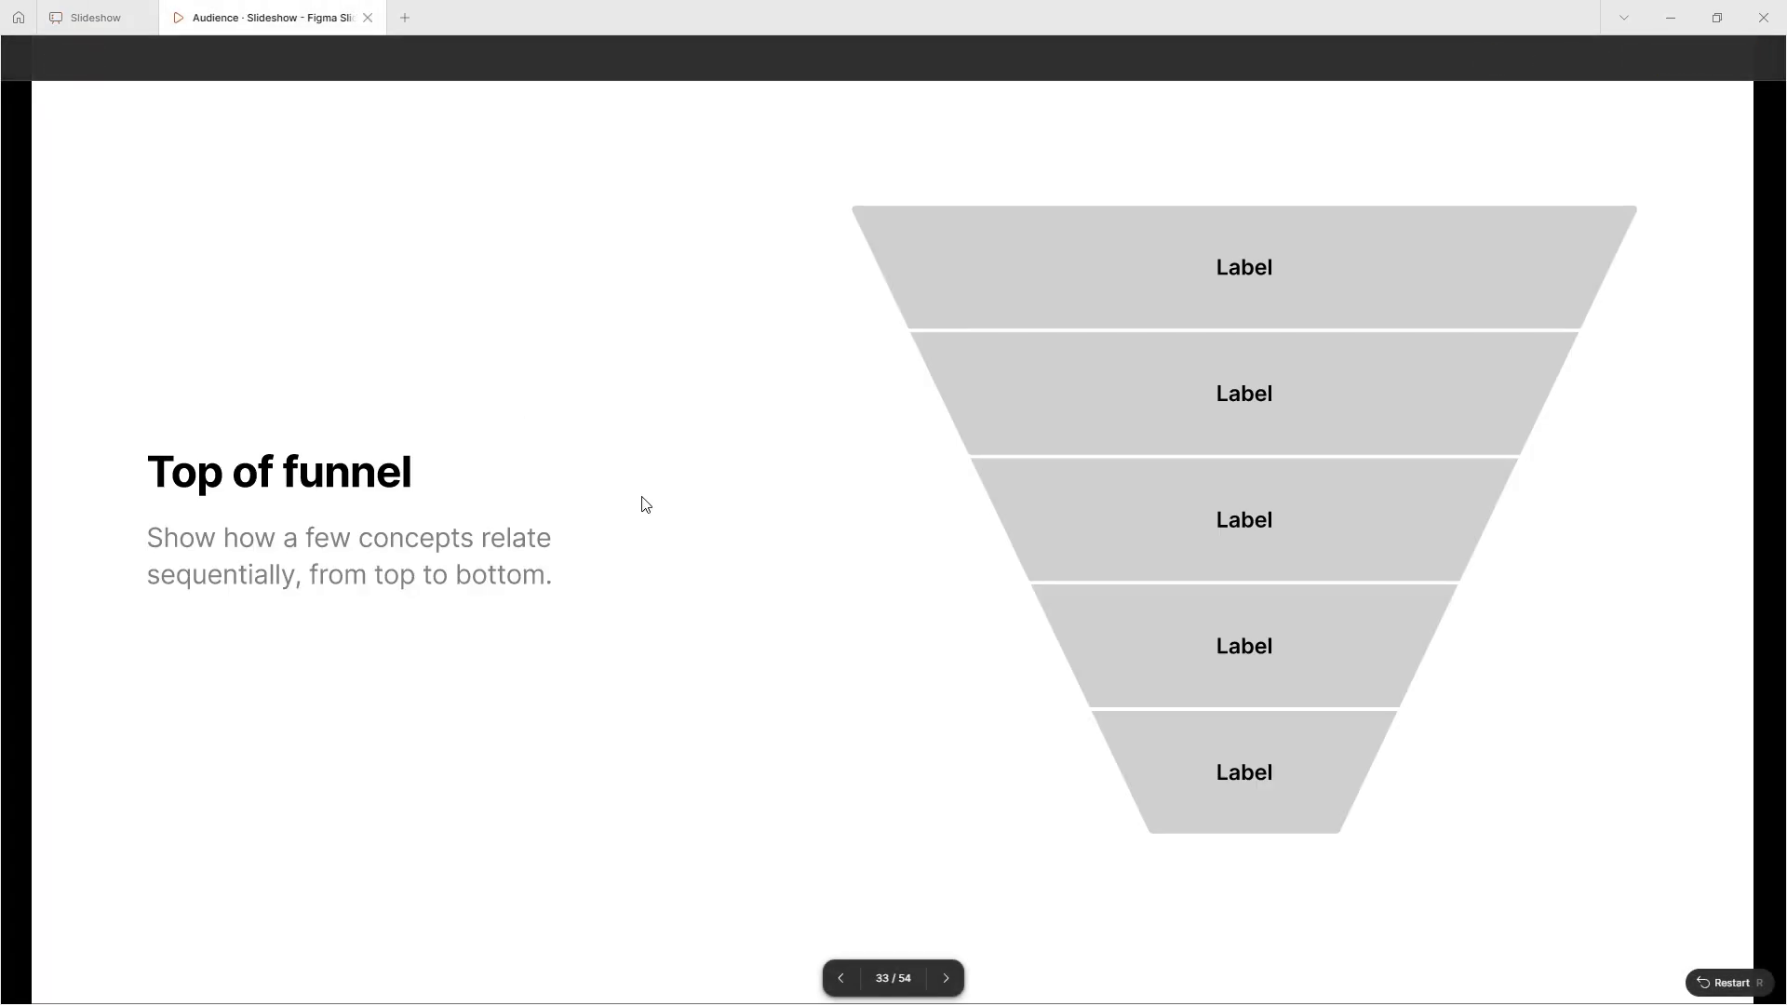
click(641, 503)
click(641, 500)
click(641, 500)
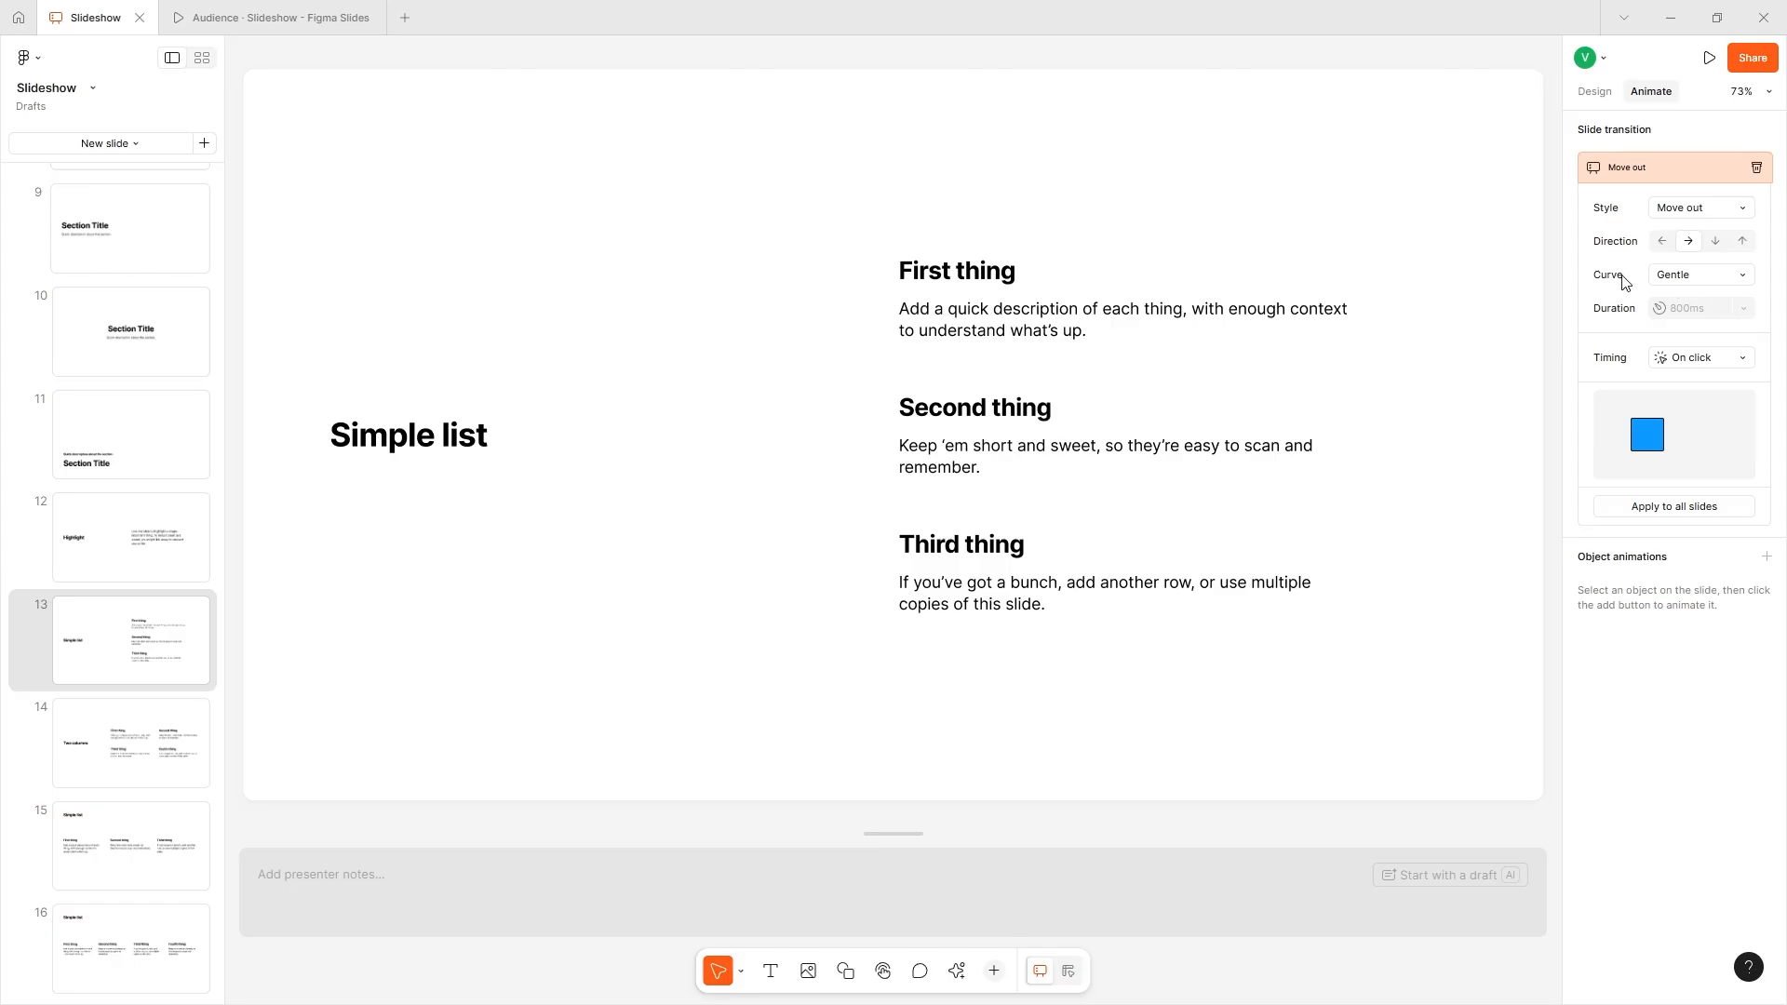
- Apply the Move out transition to all slides and preview it by advancing through the mobile and desktop design slides
click(1665, 507)
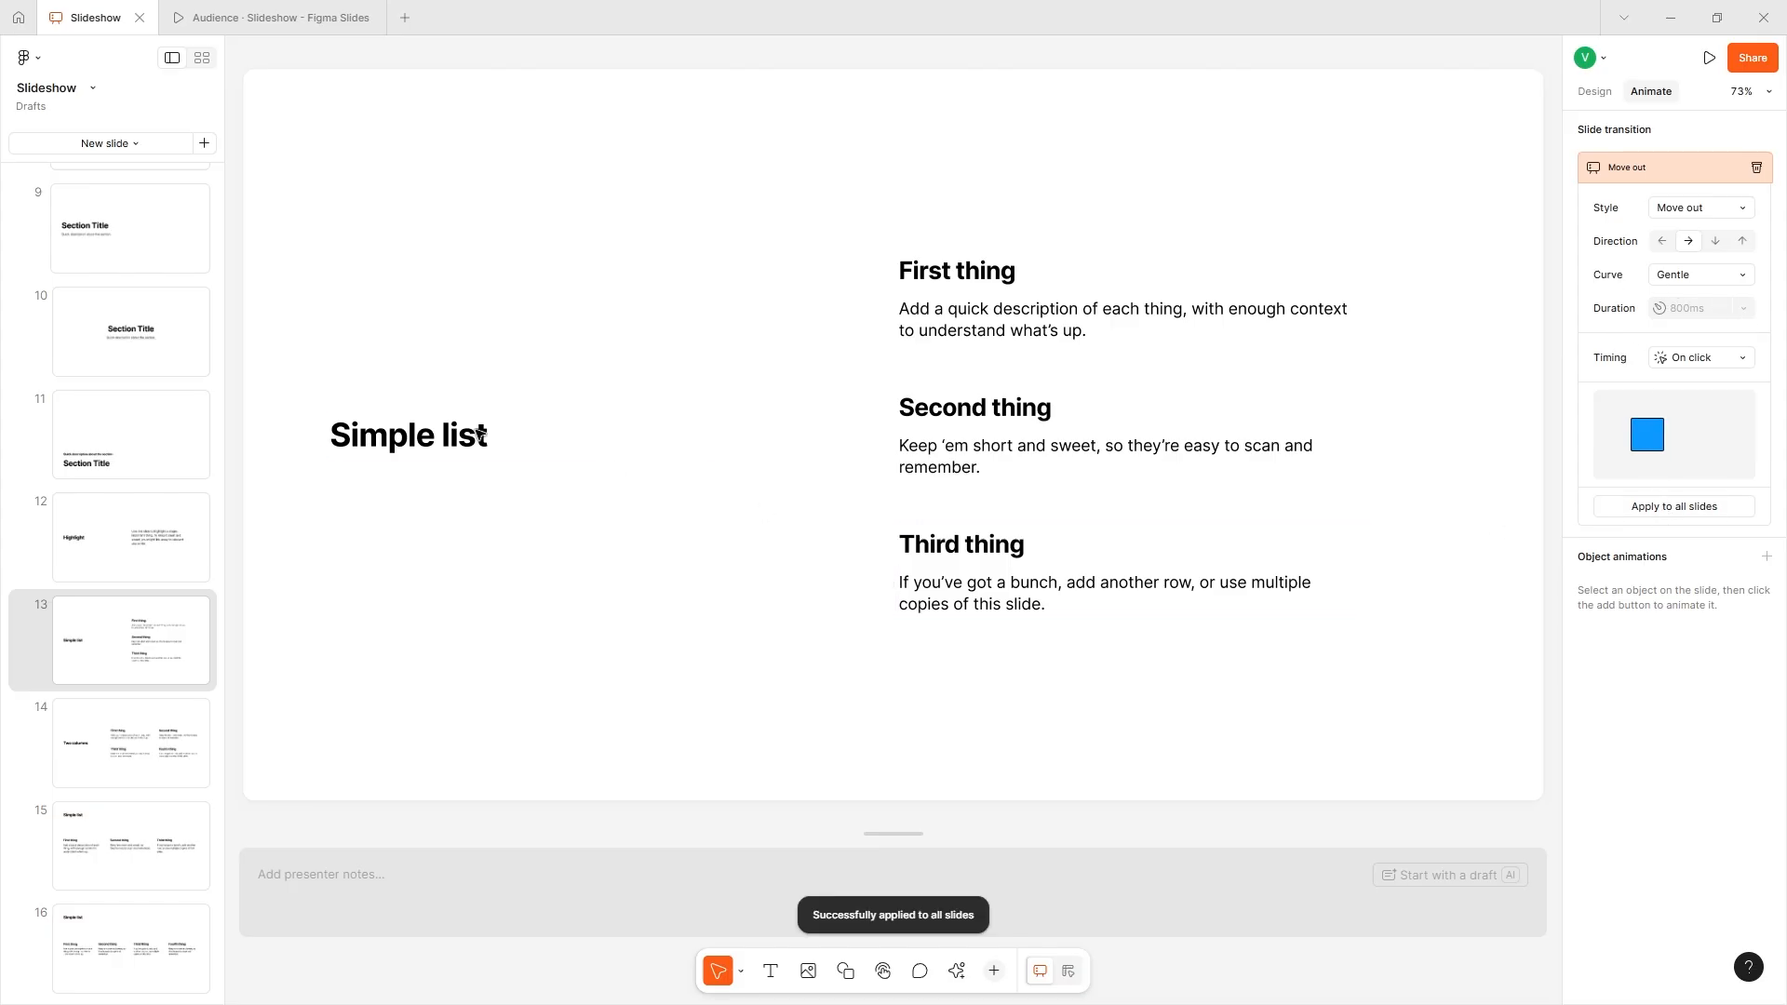
click(256, 17)
click(847, 382)
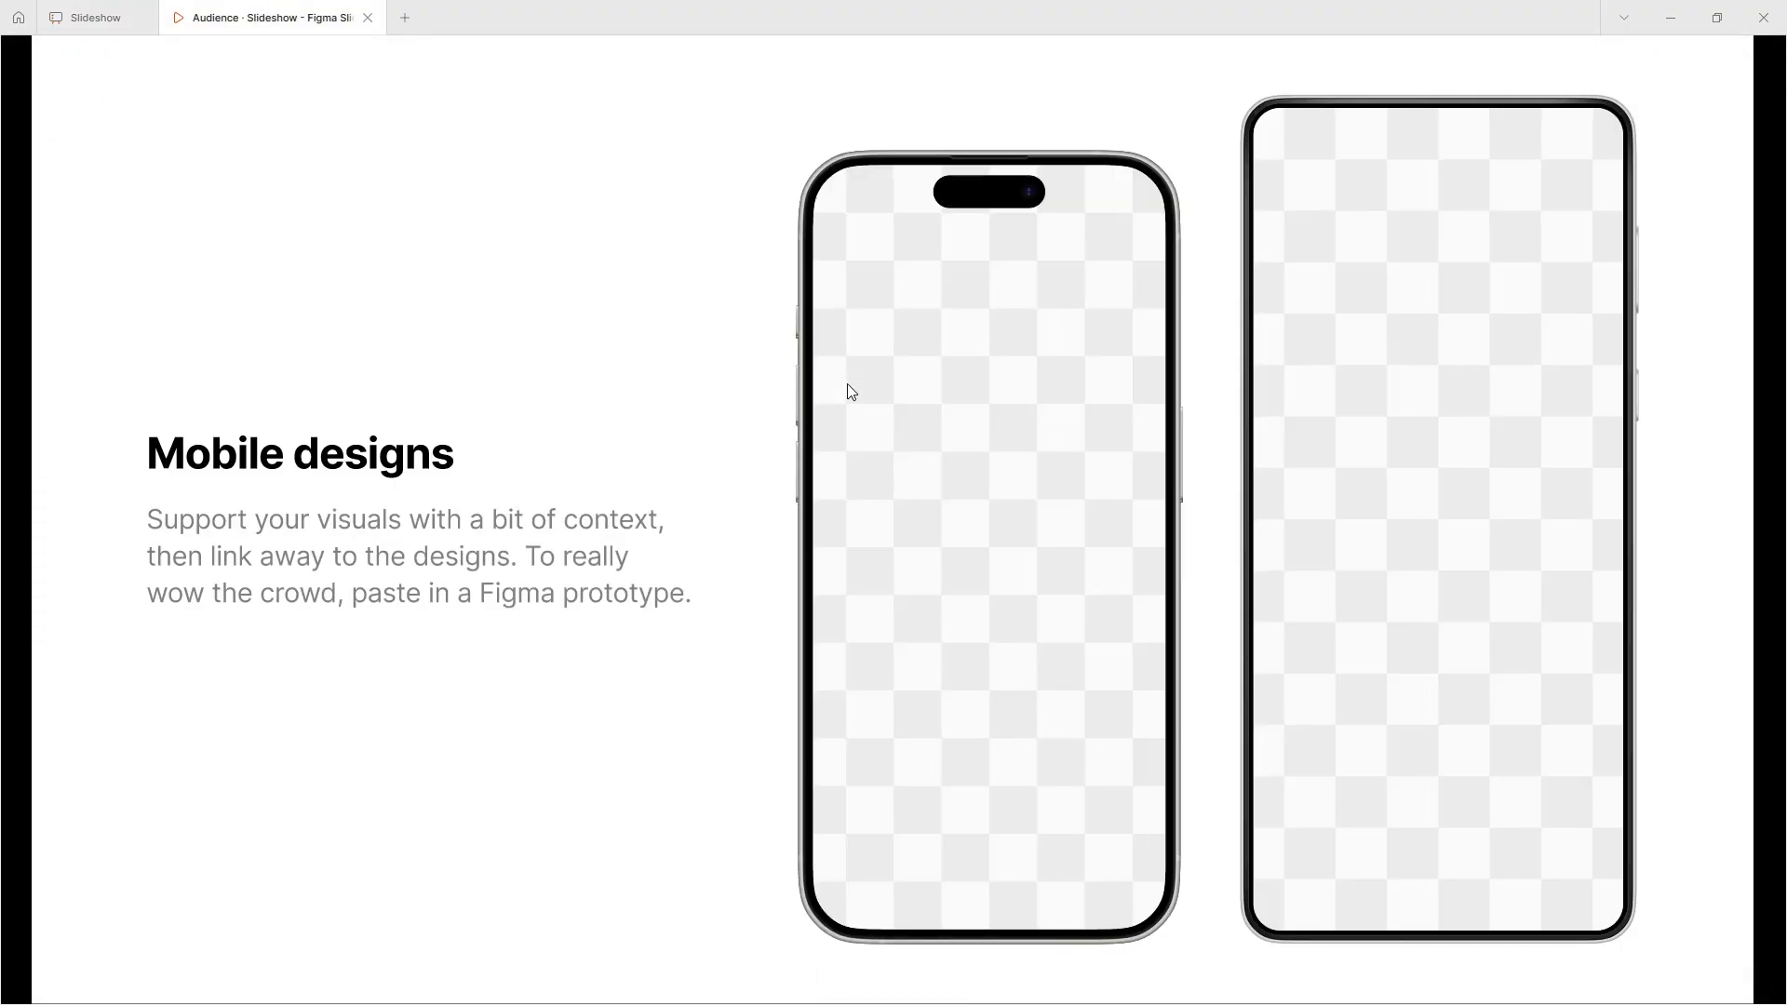
click(847, 383)
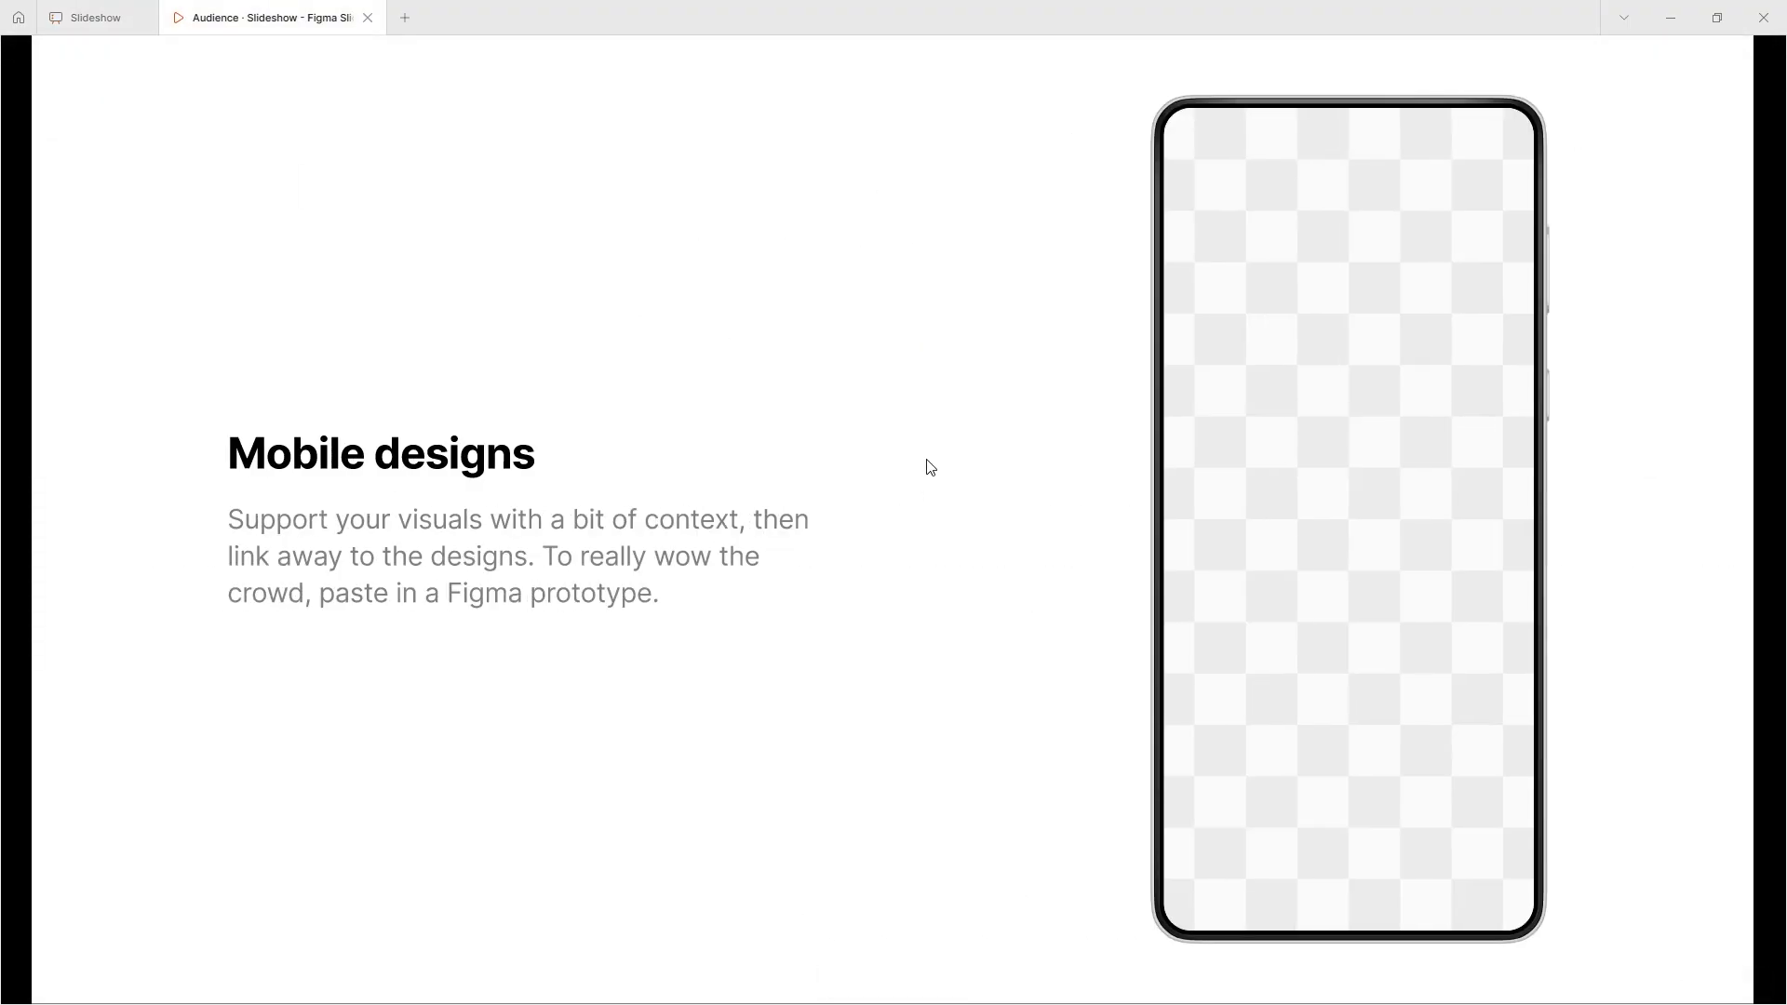
click(926, 459)
click(852, 522)
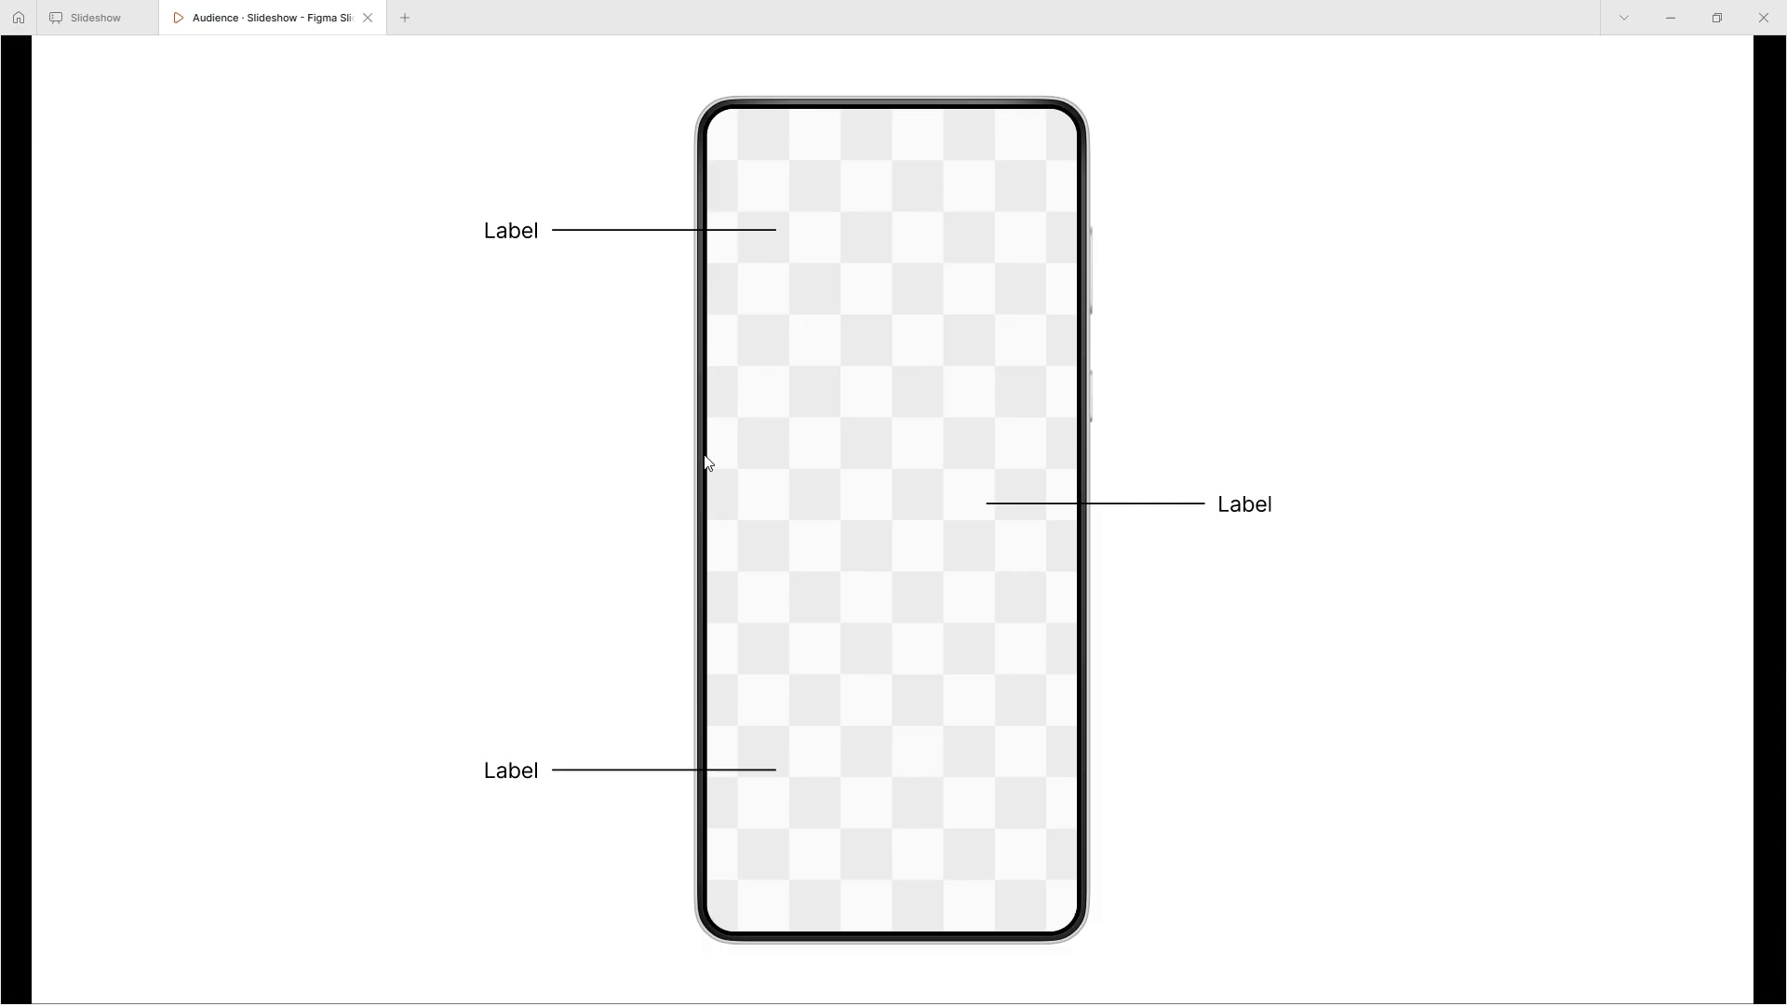
click(444, 550)
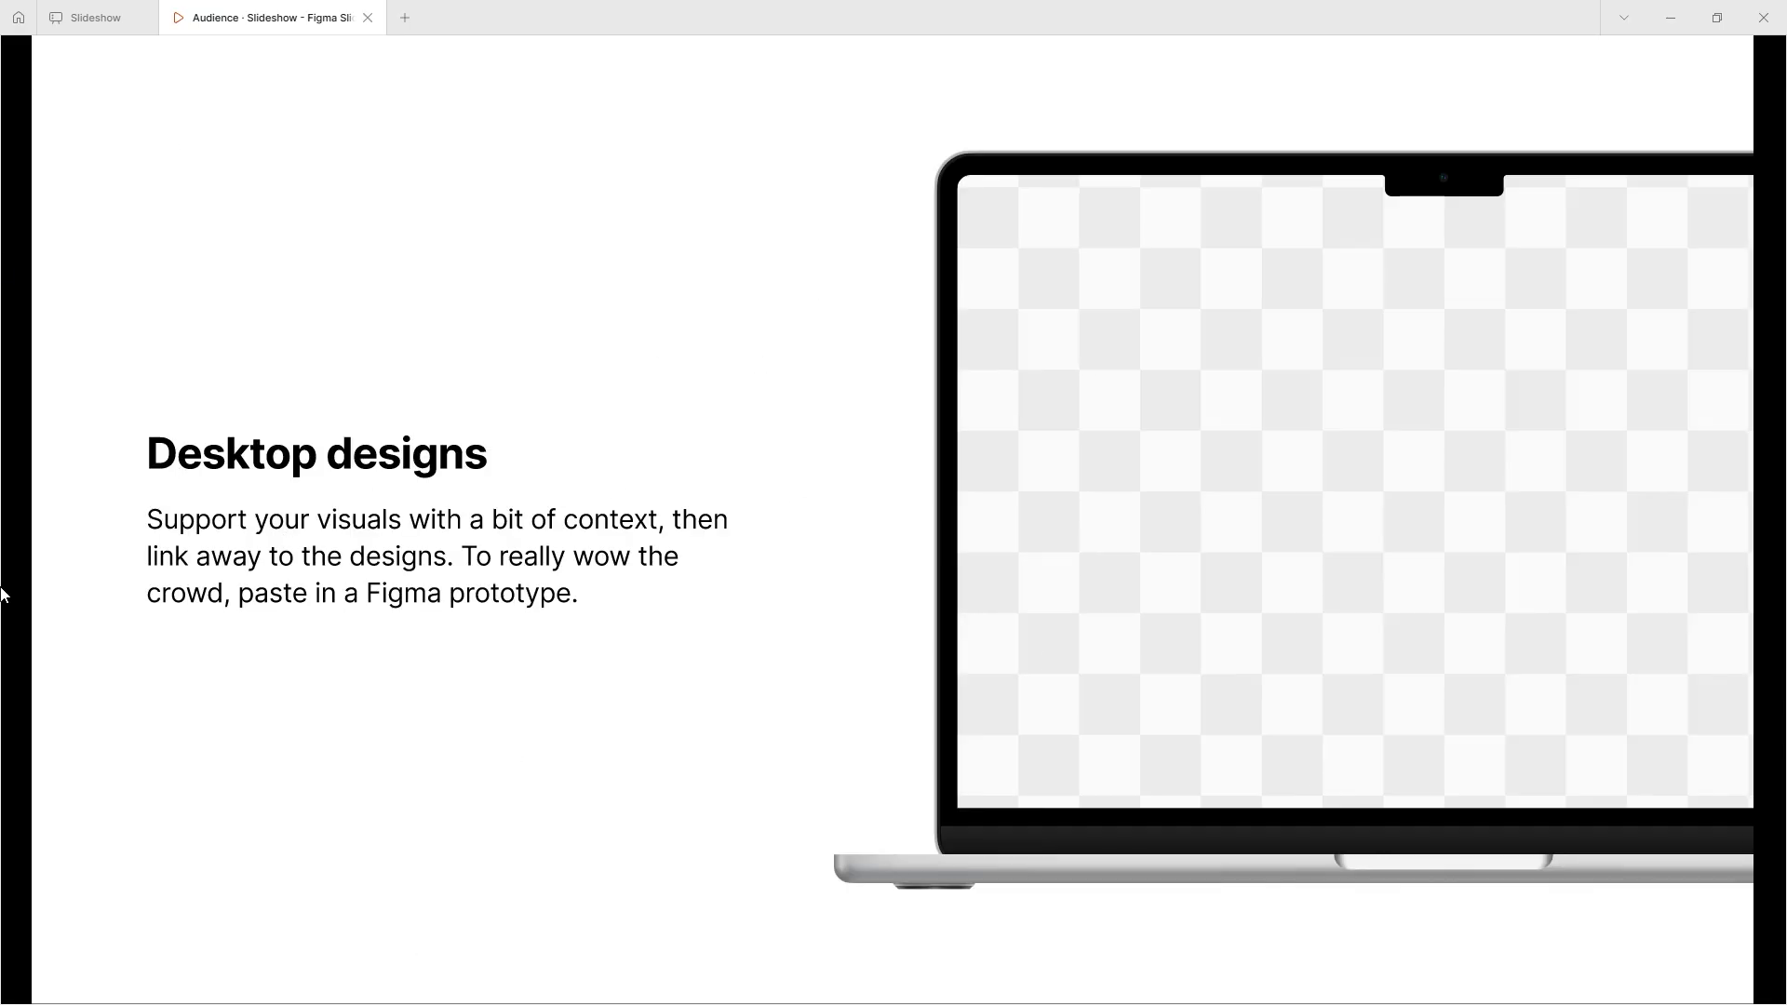
click(711, 630)
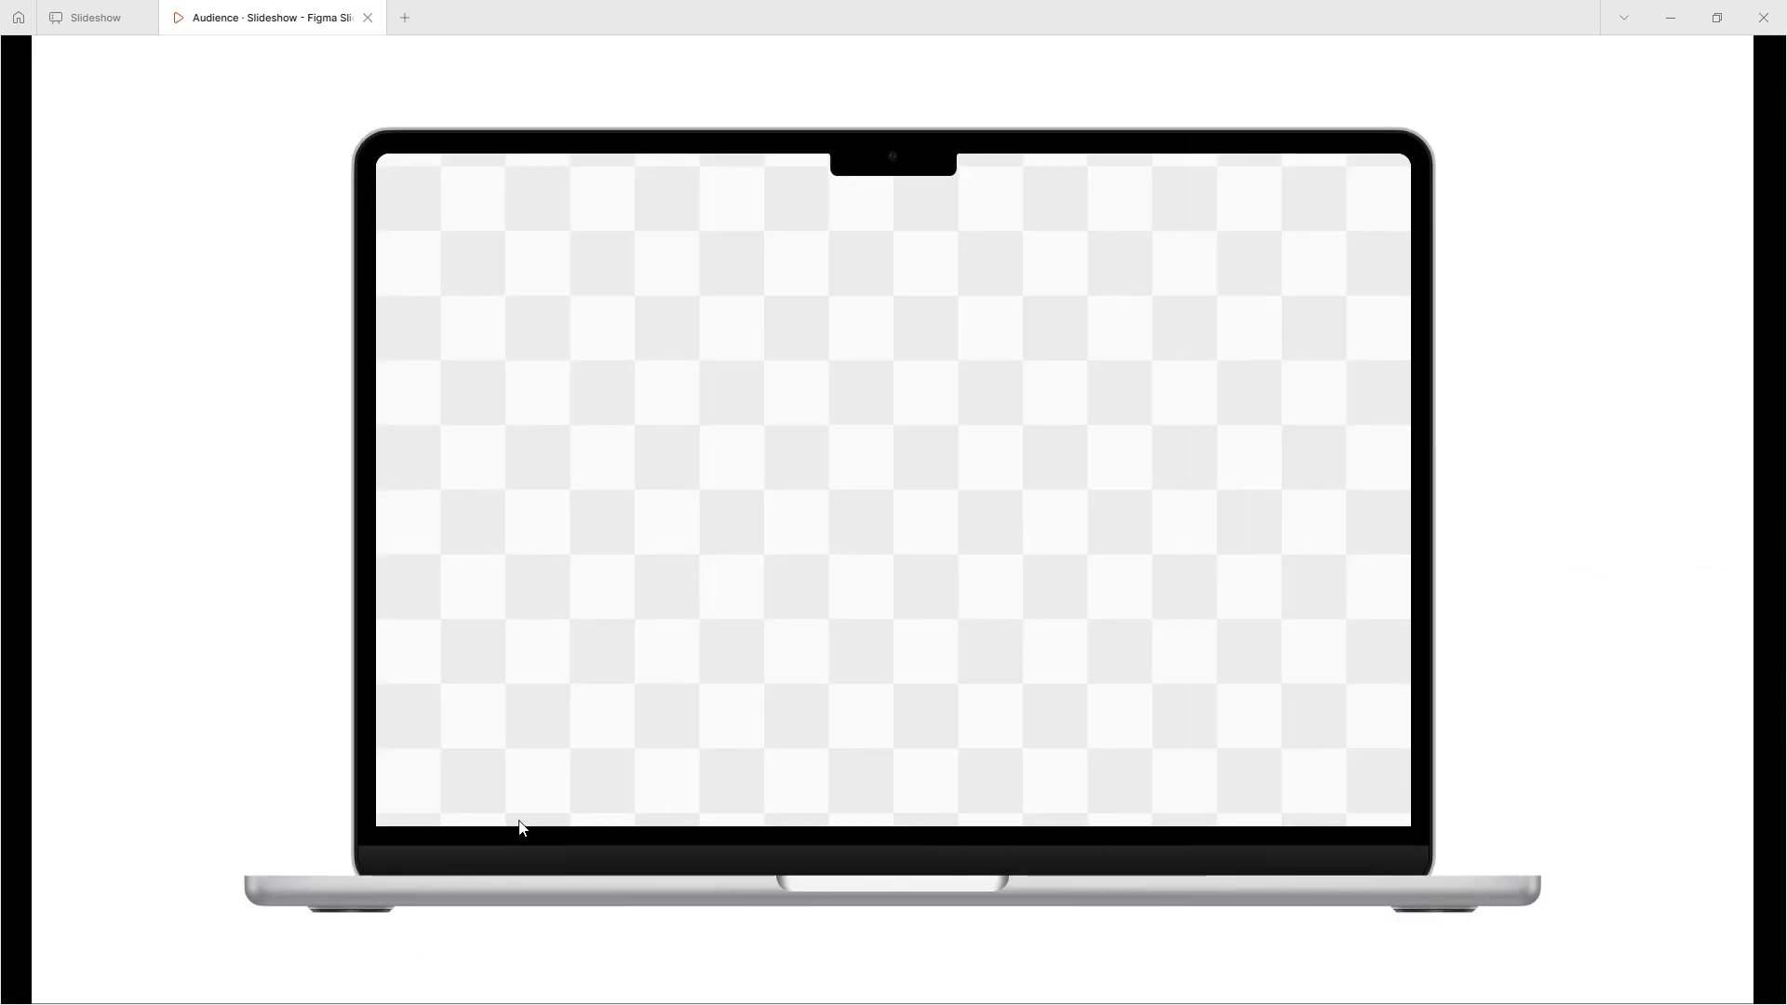
click(462, 781)
click(600, 738)
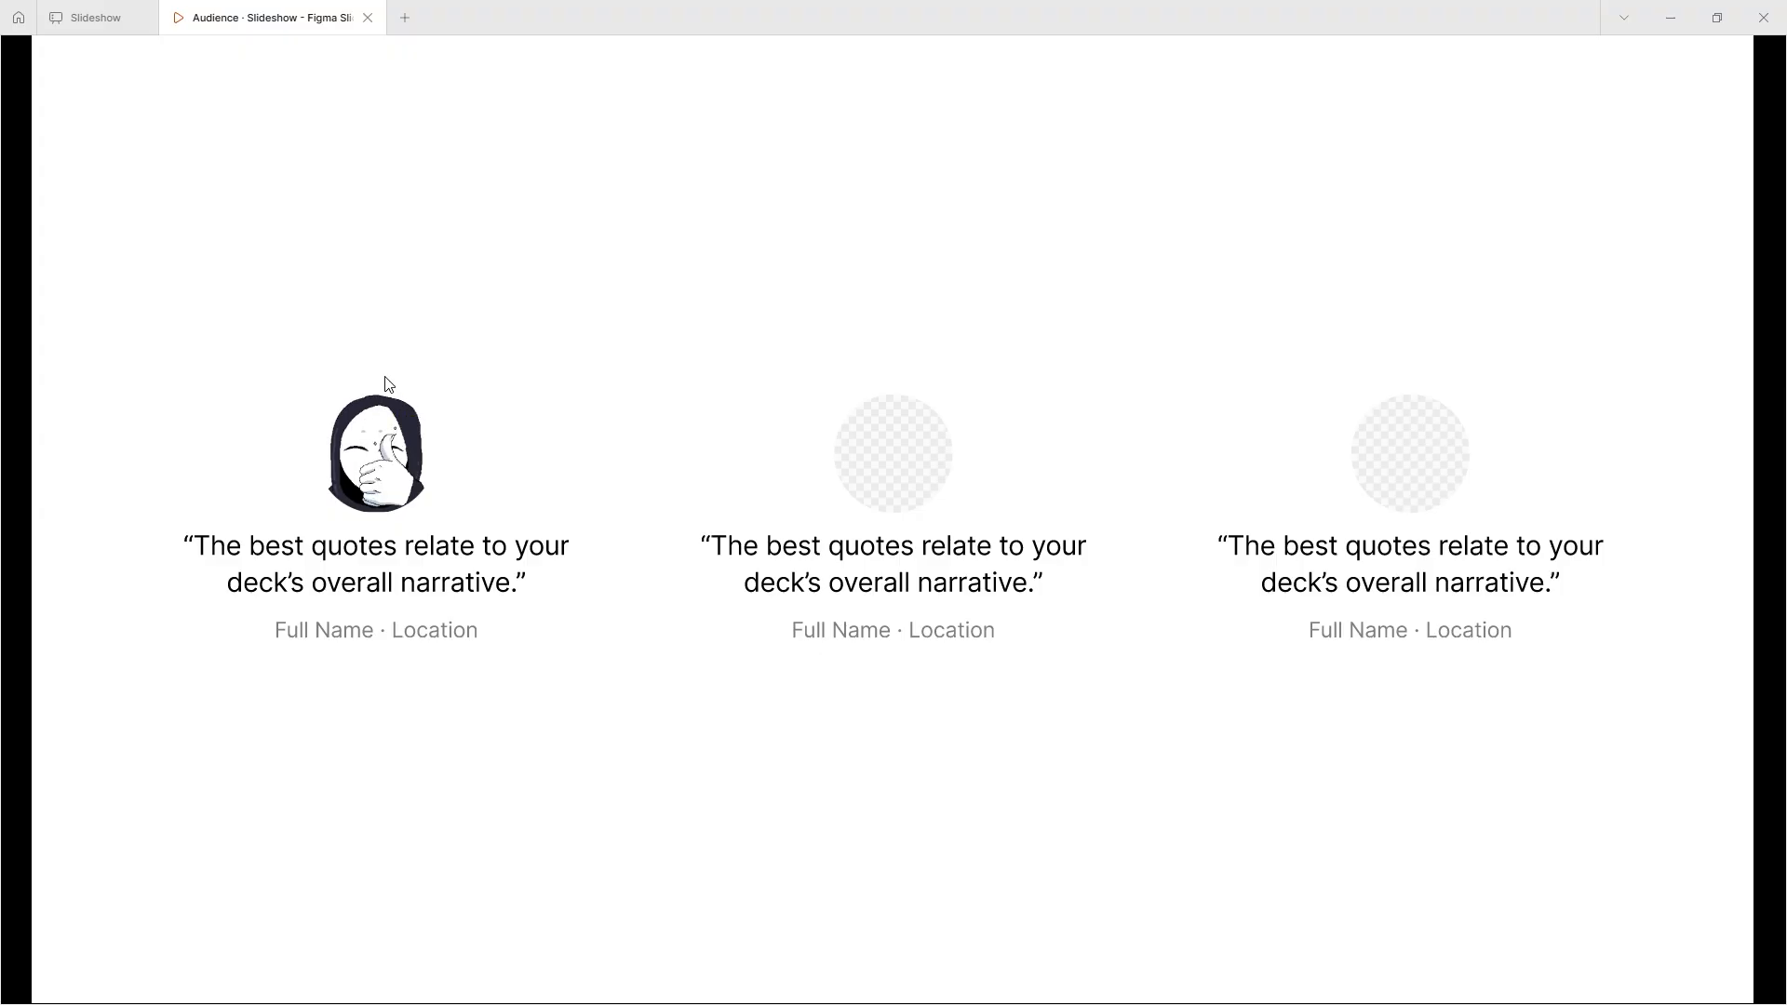
- In the editor, add an object animation with the Fade style to slide 13's "Second thing" text block
click(112, 7)
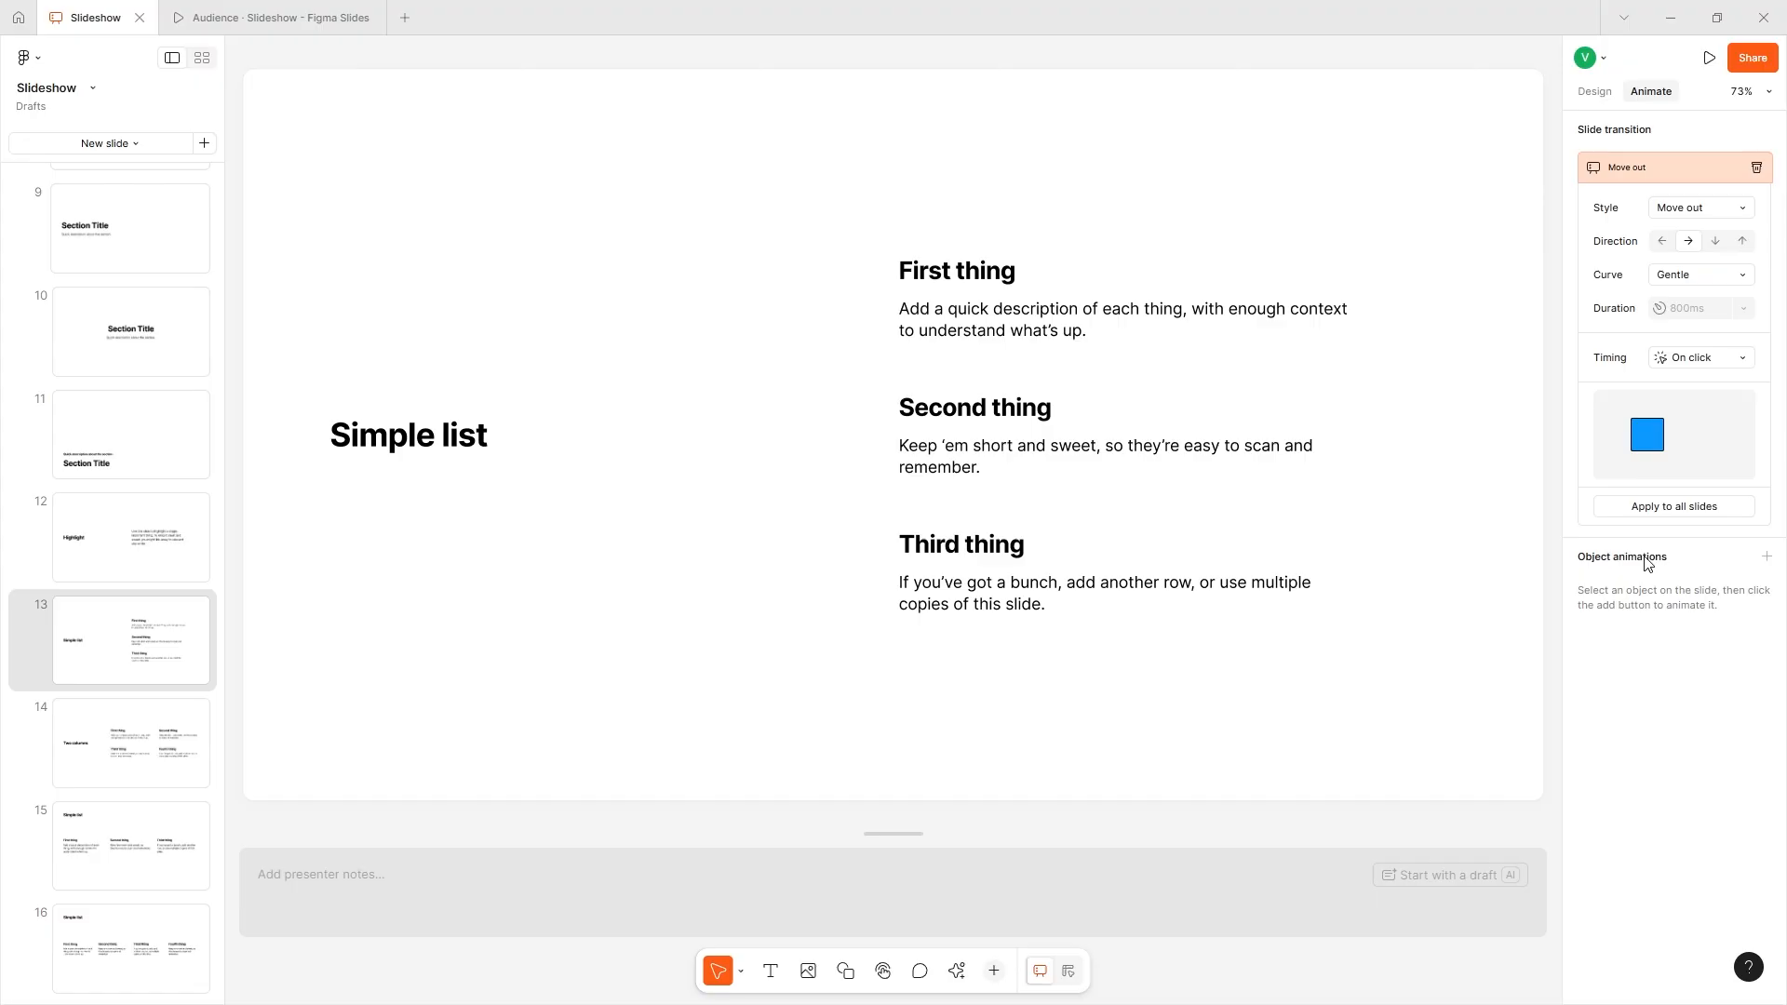
click(912, 400)
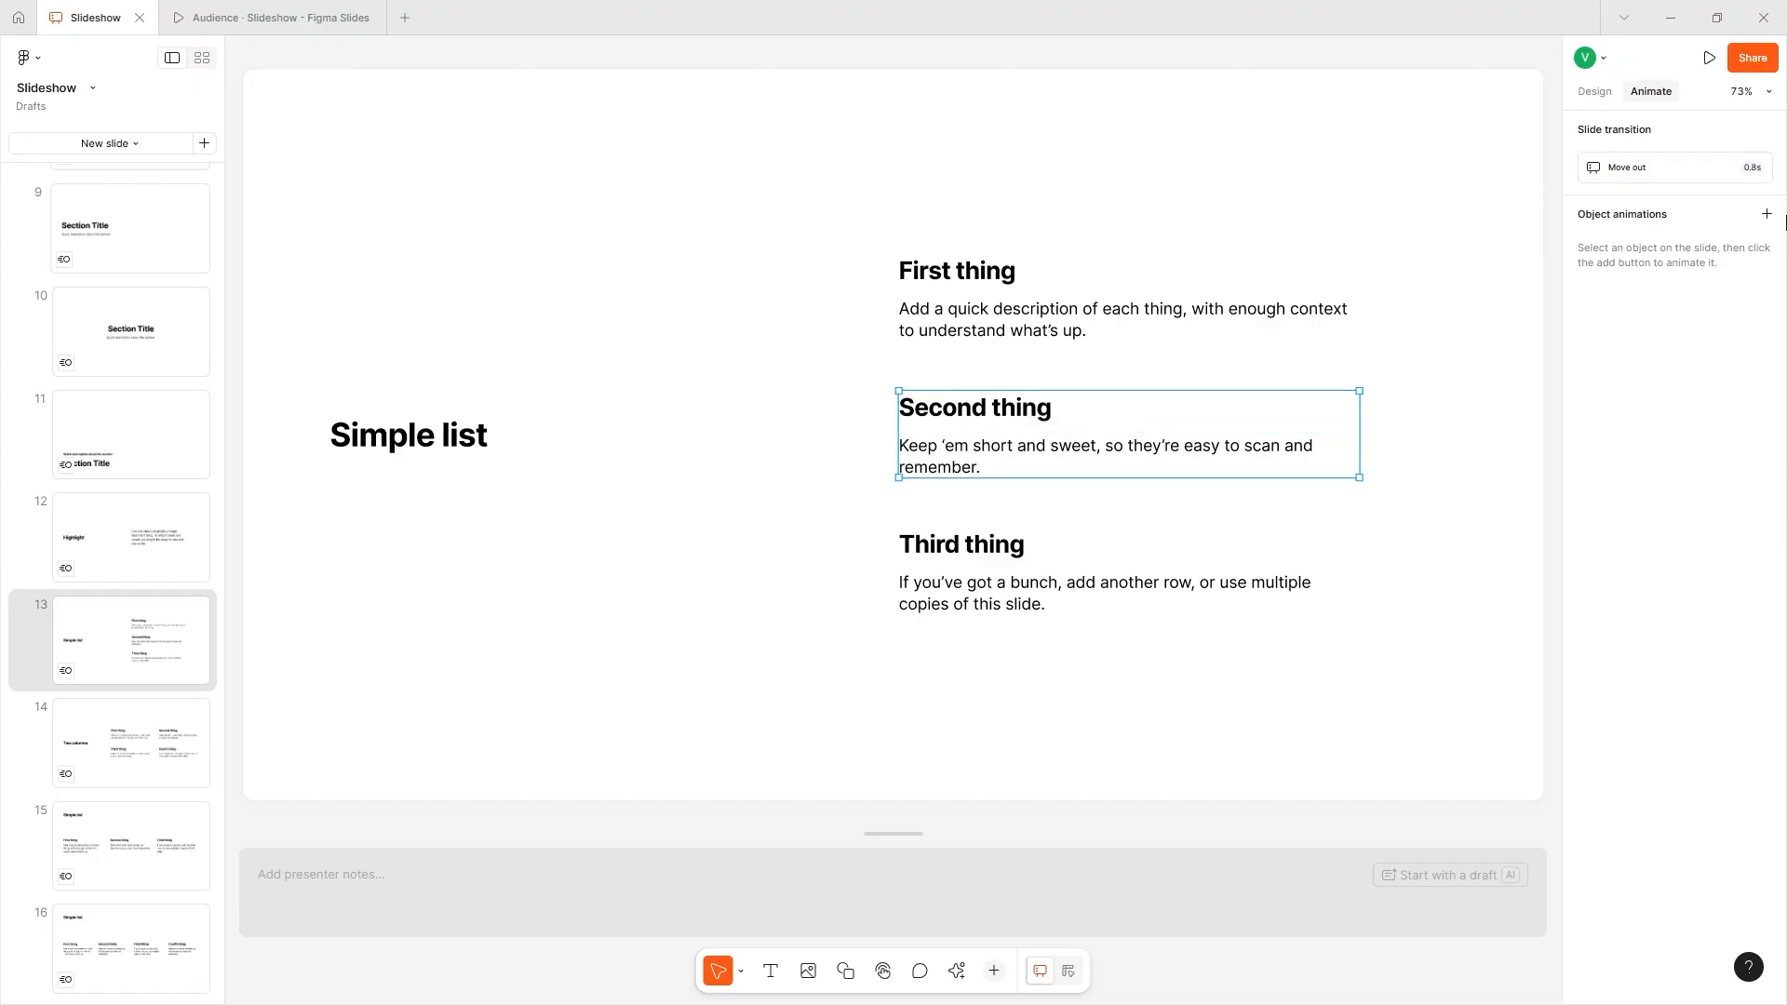
click(1766, 215)
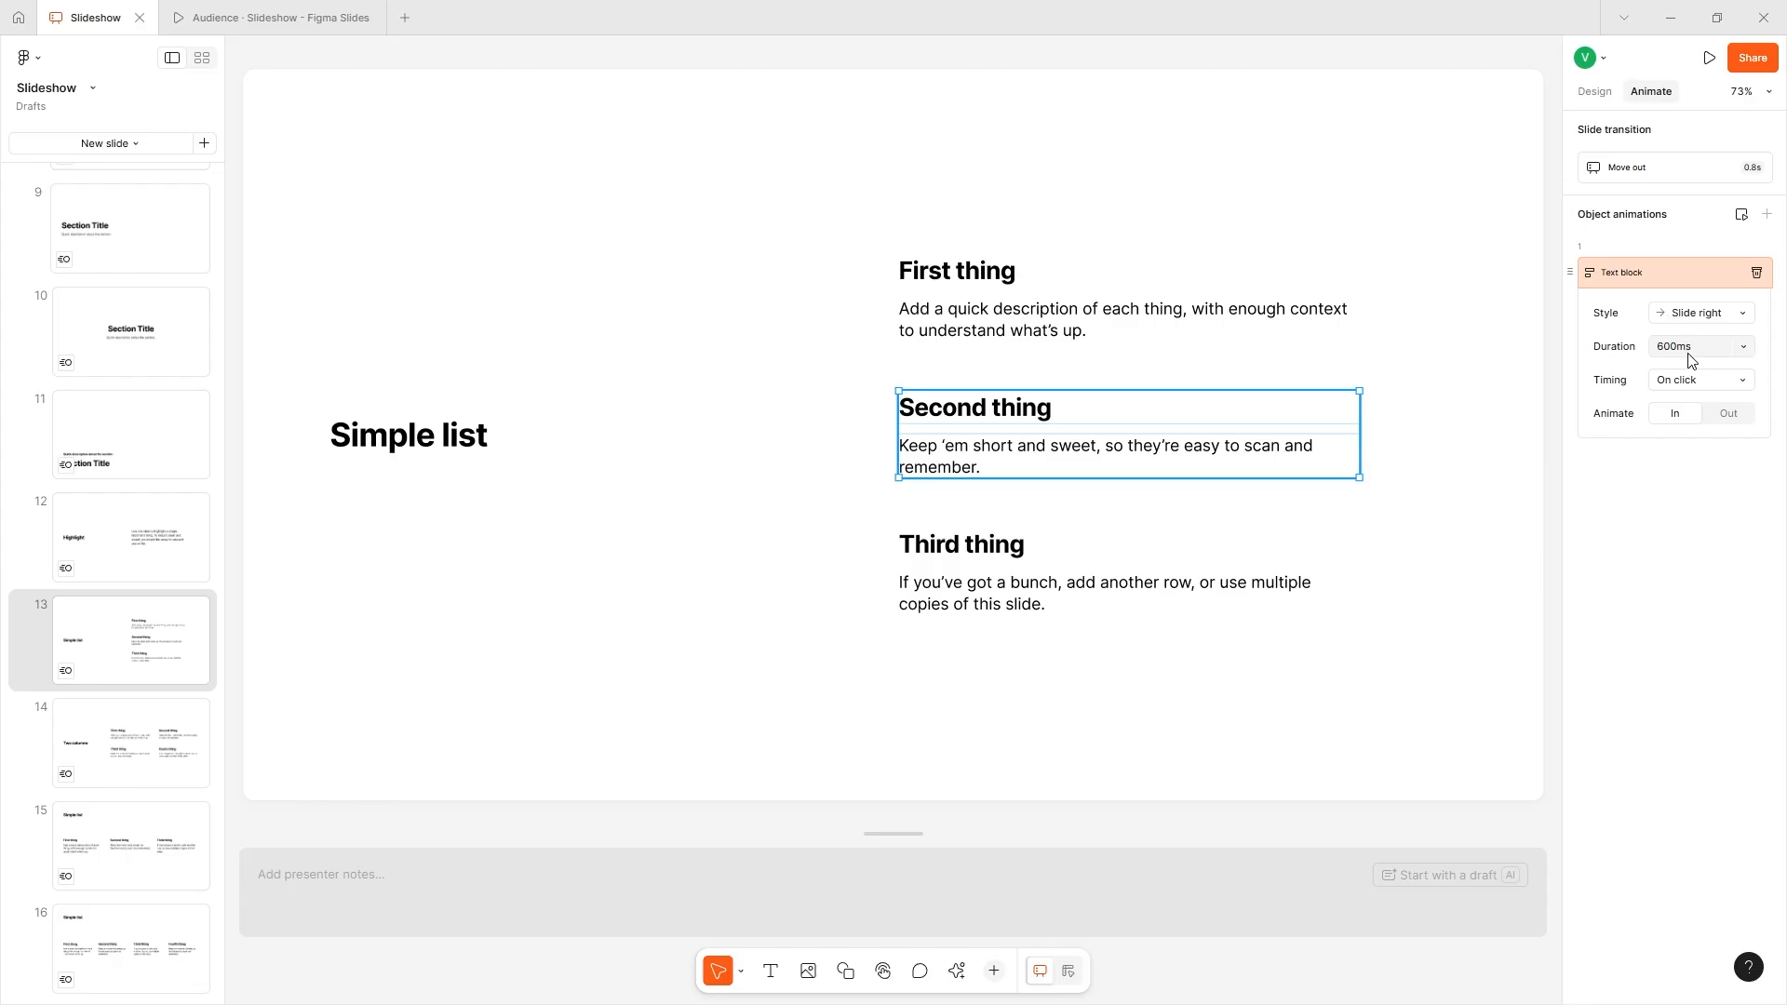
click(1689, 319)
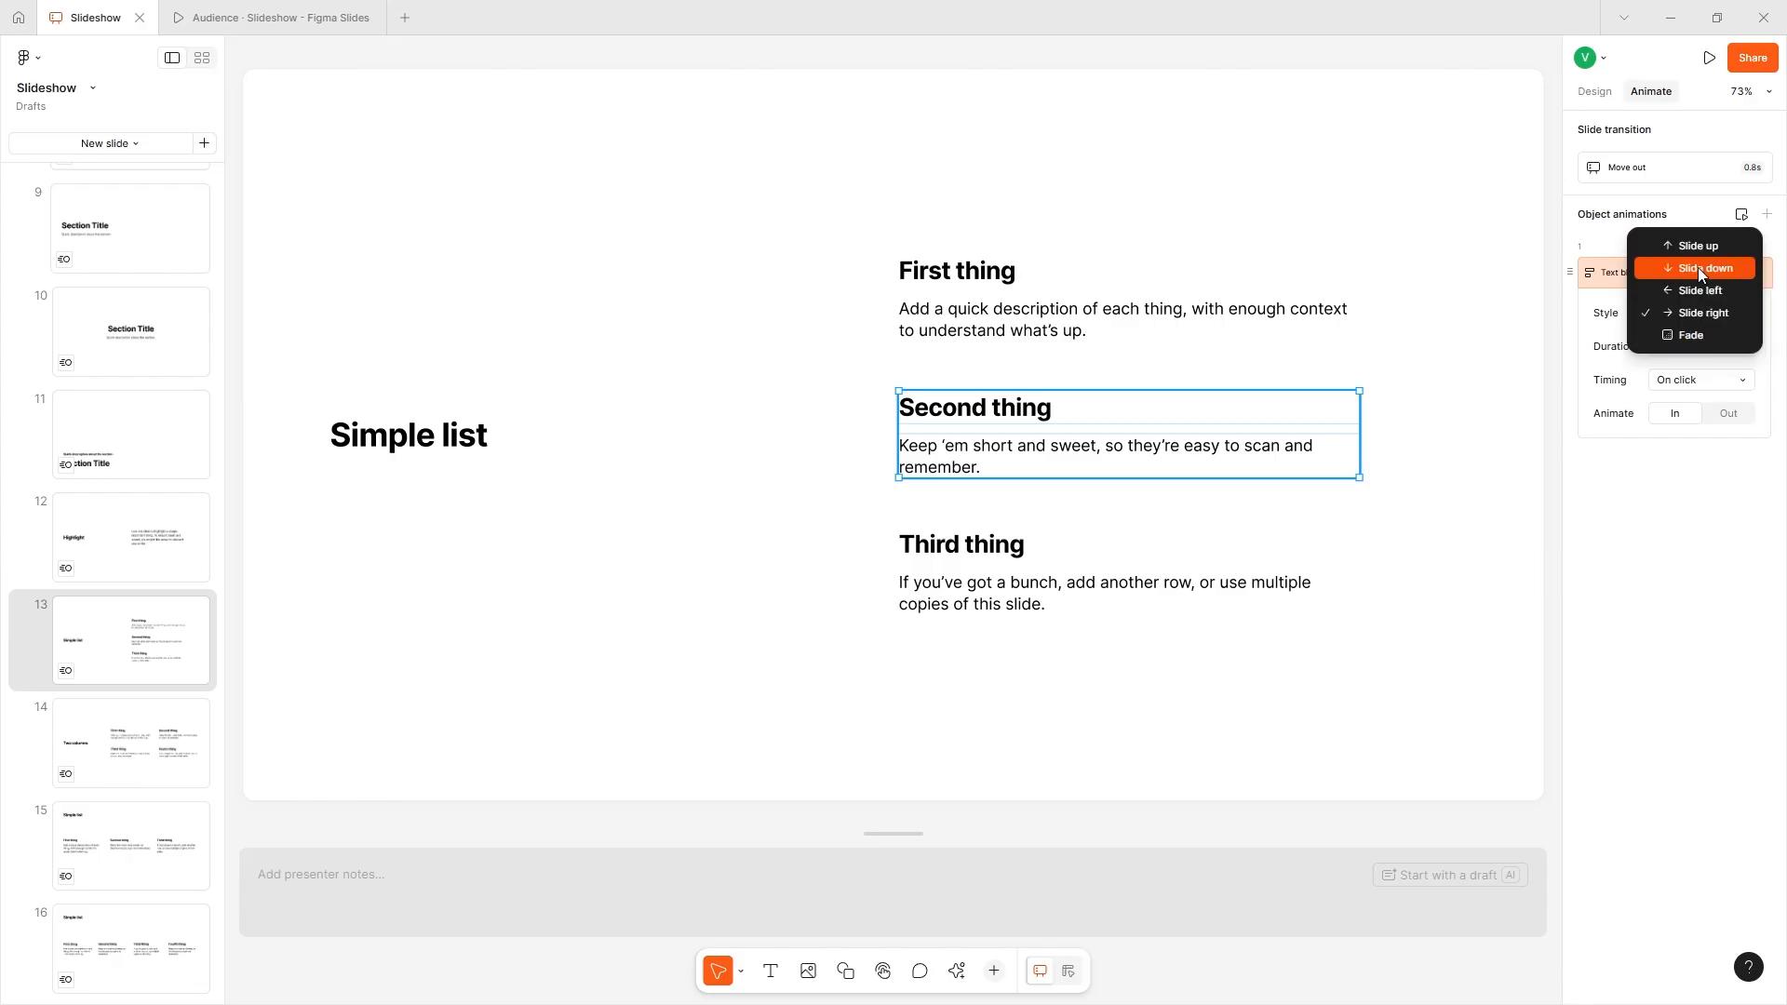
click(1716, 332)
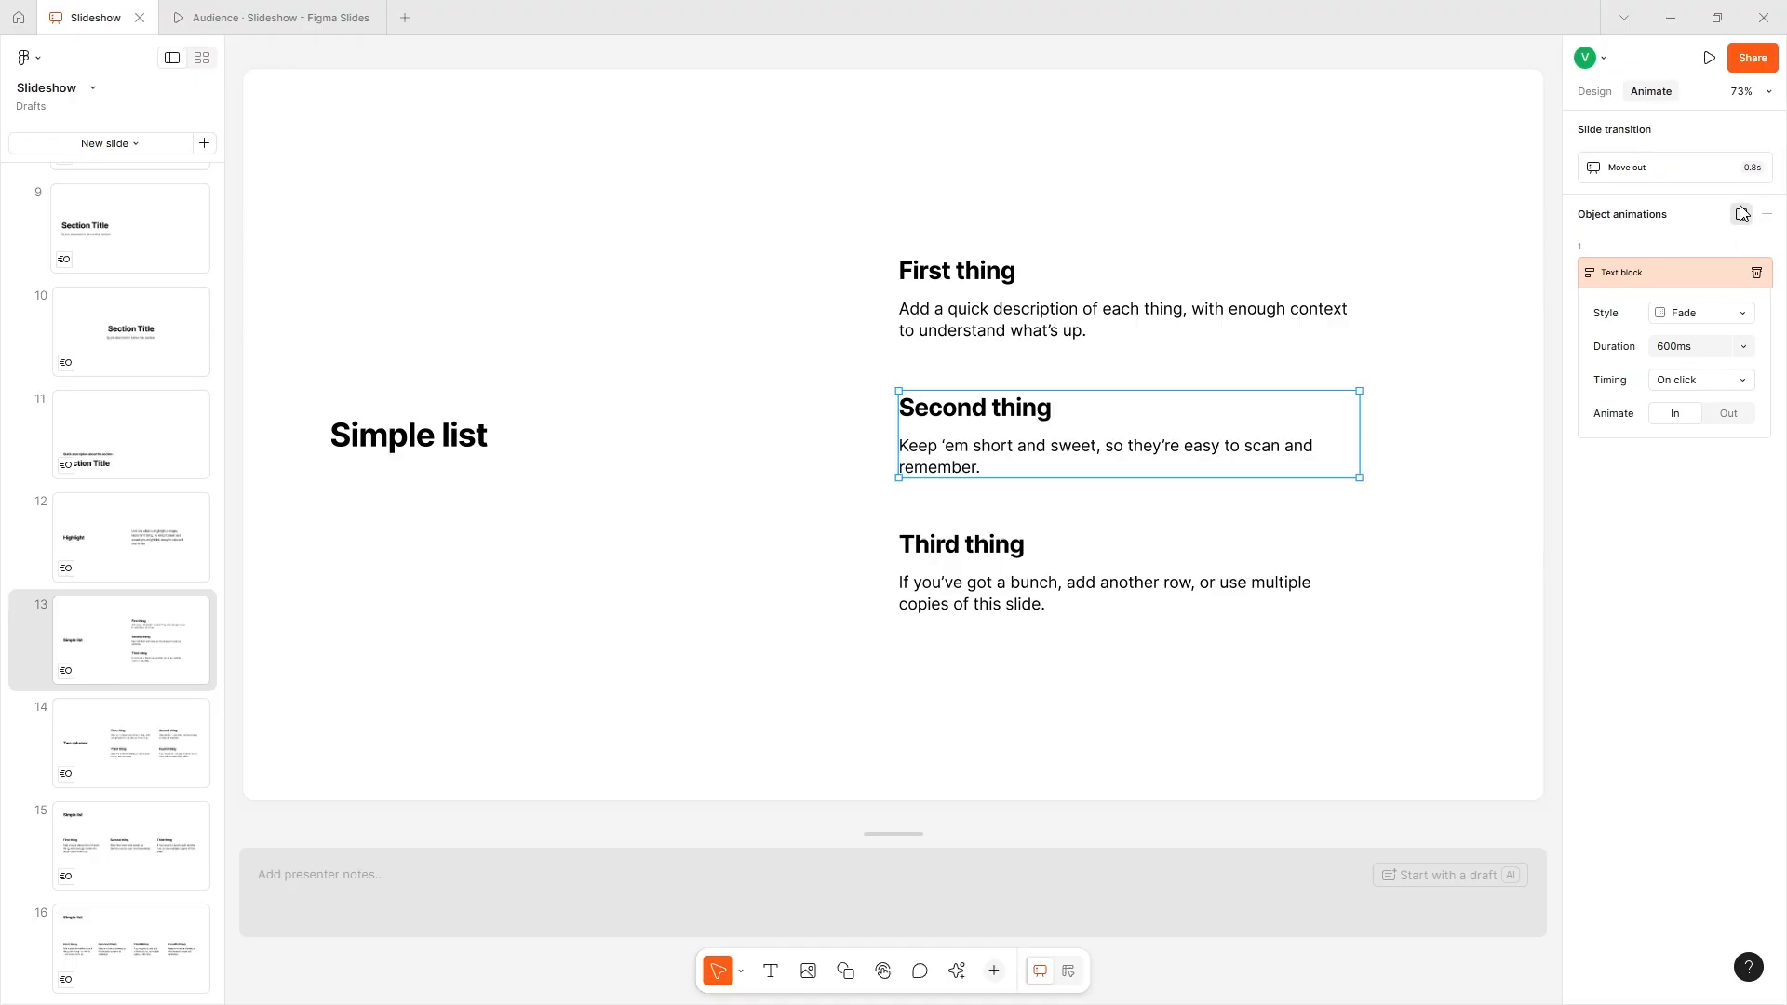
- Change the "Second thing" animation to Slide left with a duration of 1000 ms and preview it
click(1723, 348)
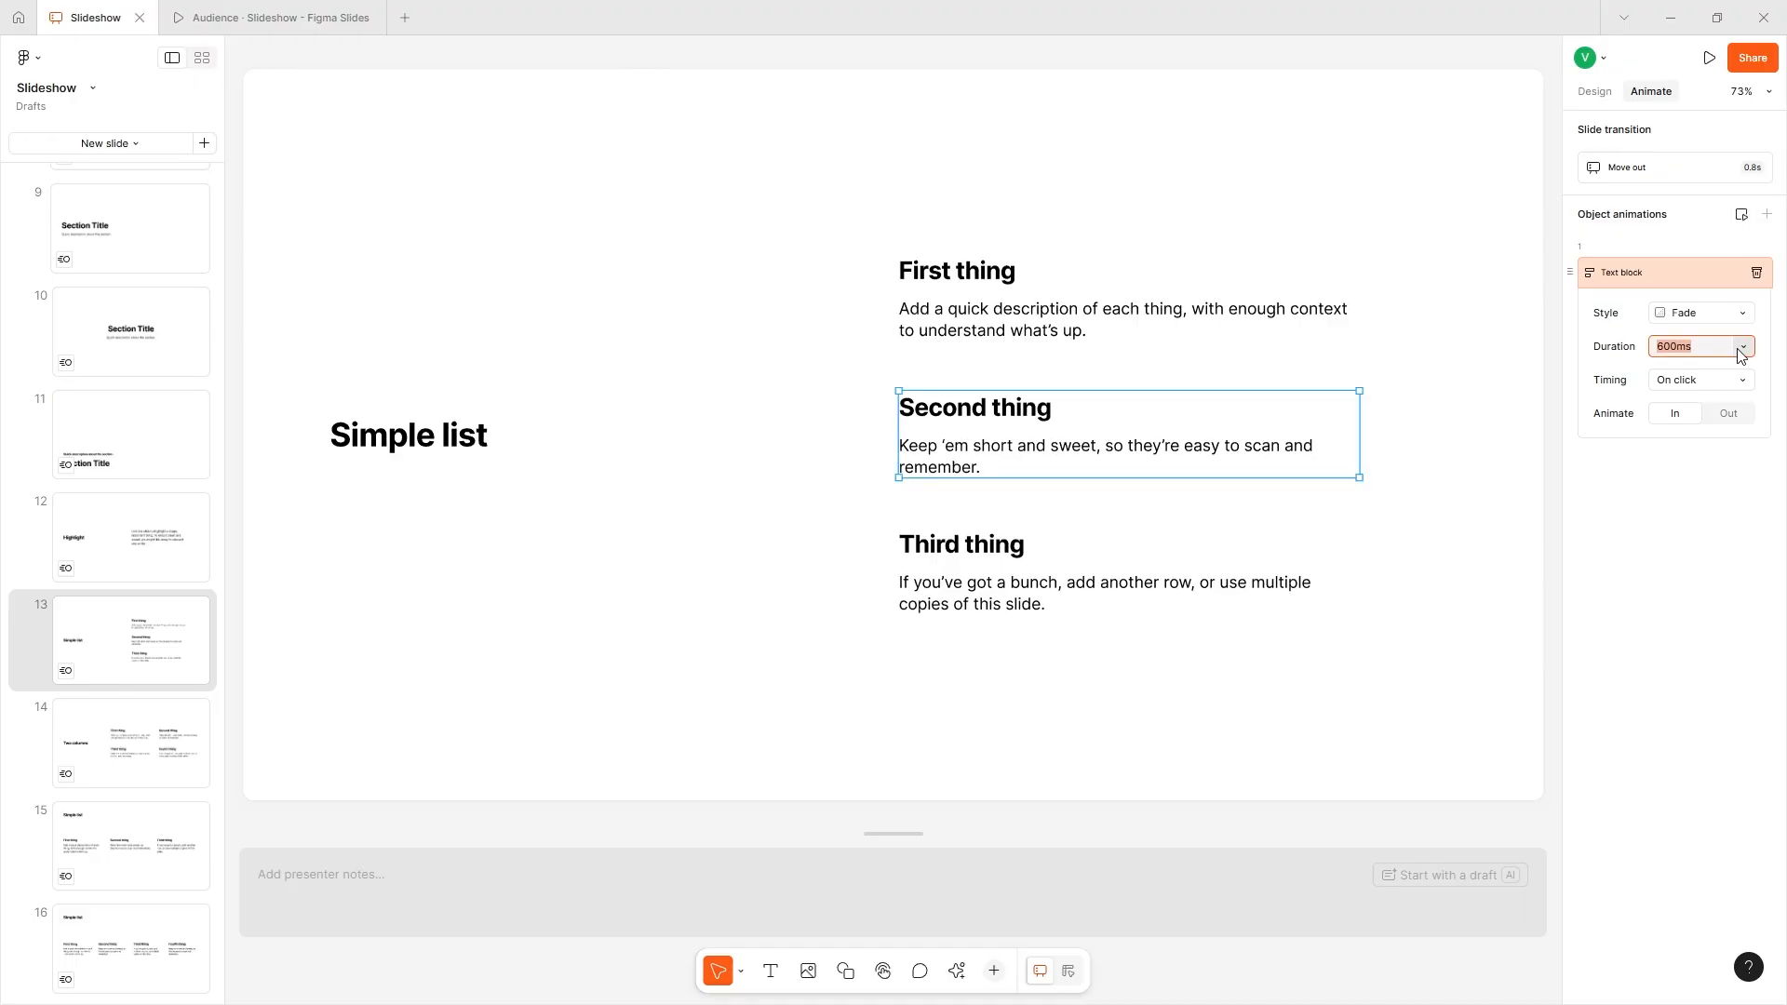
text(12)
click(1740, 215)
click(1683, 344)
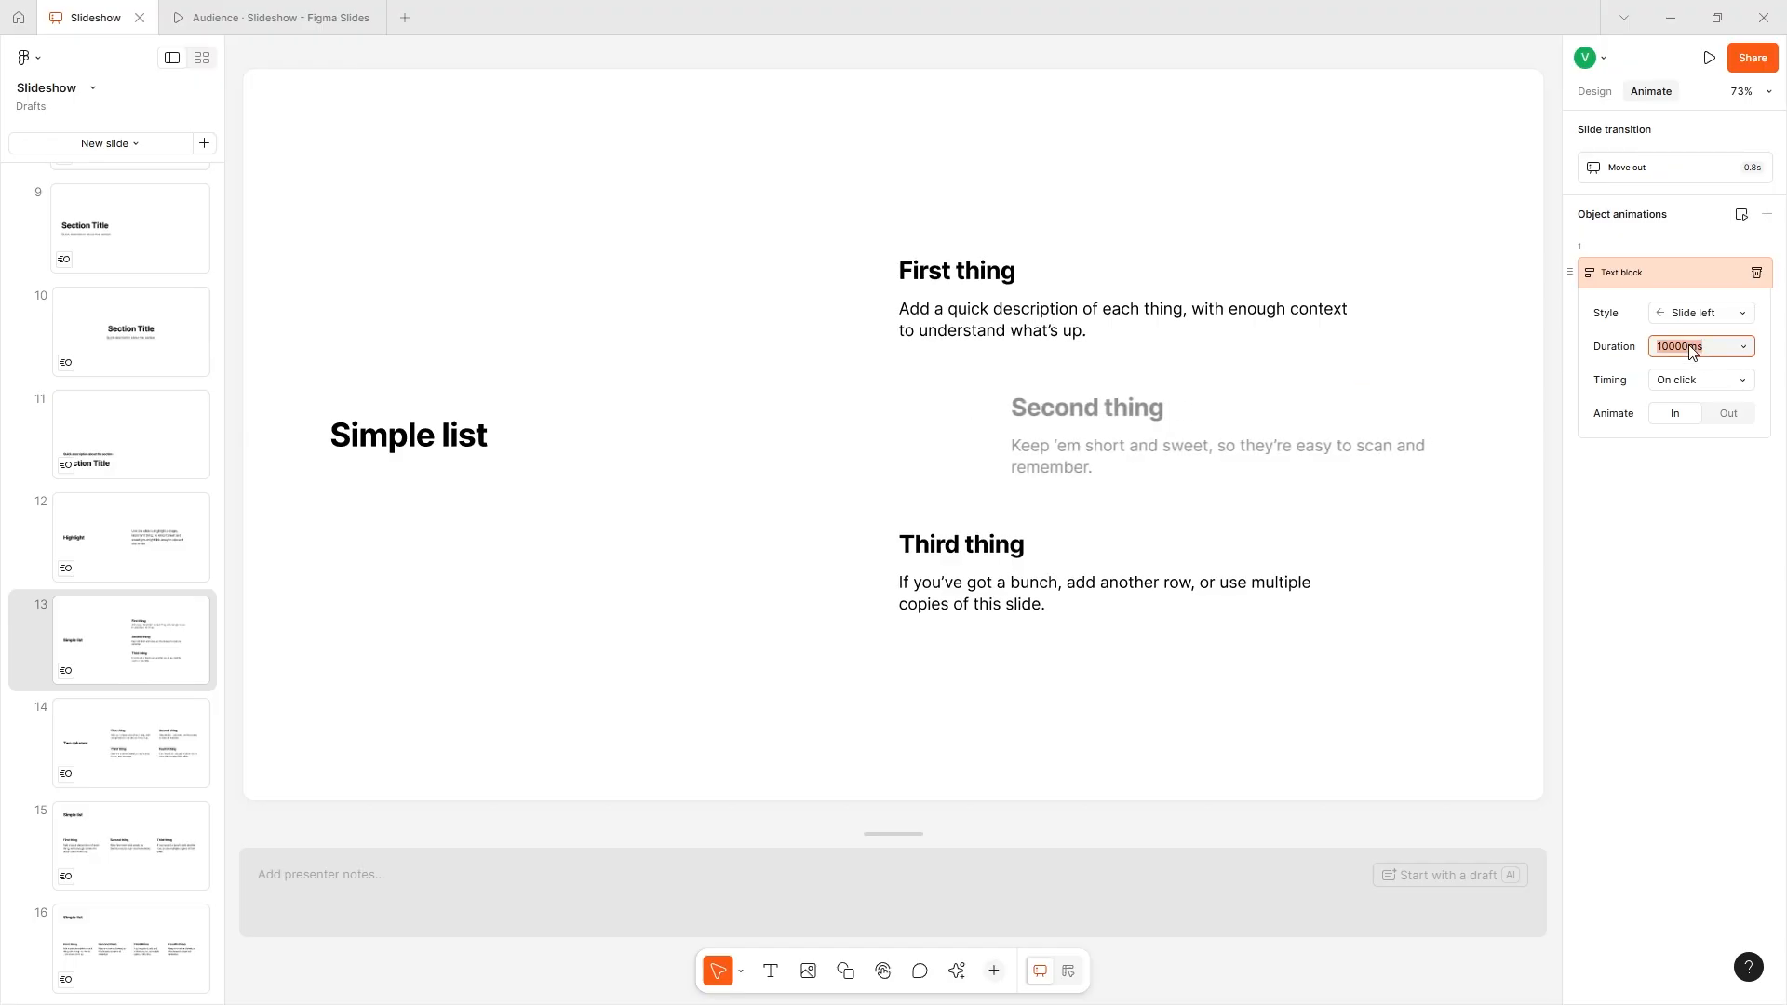
click(1682, 342)
key(BackSpace)
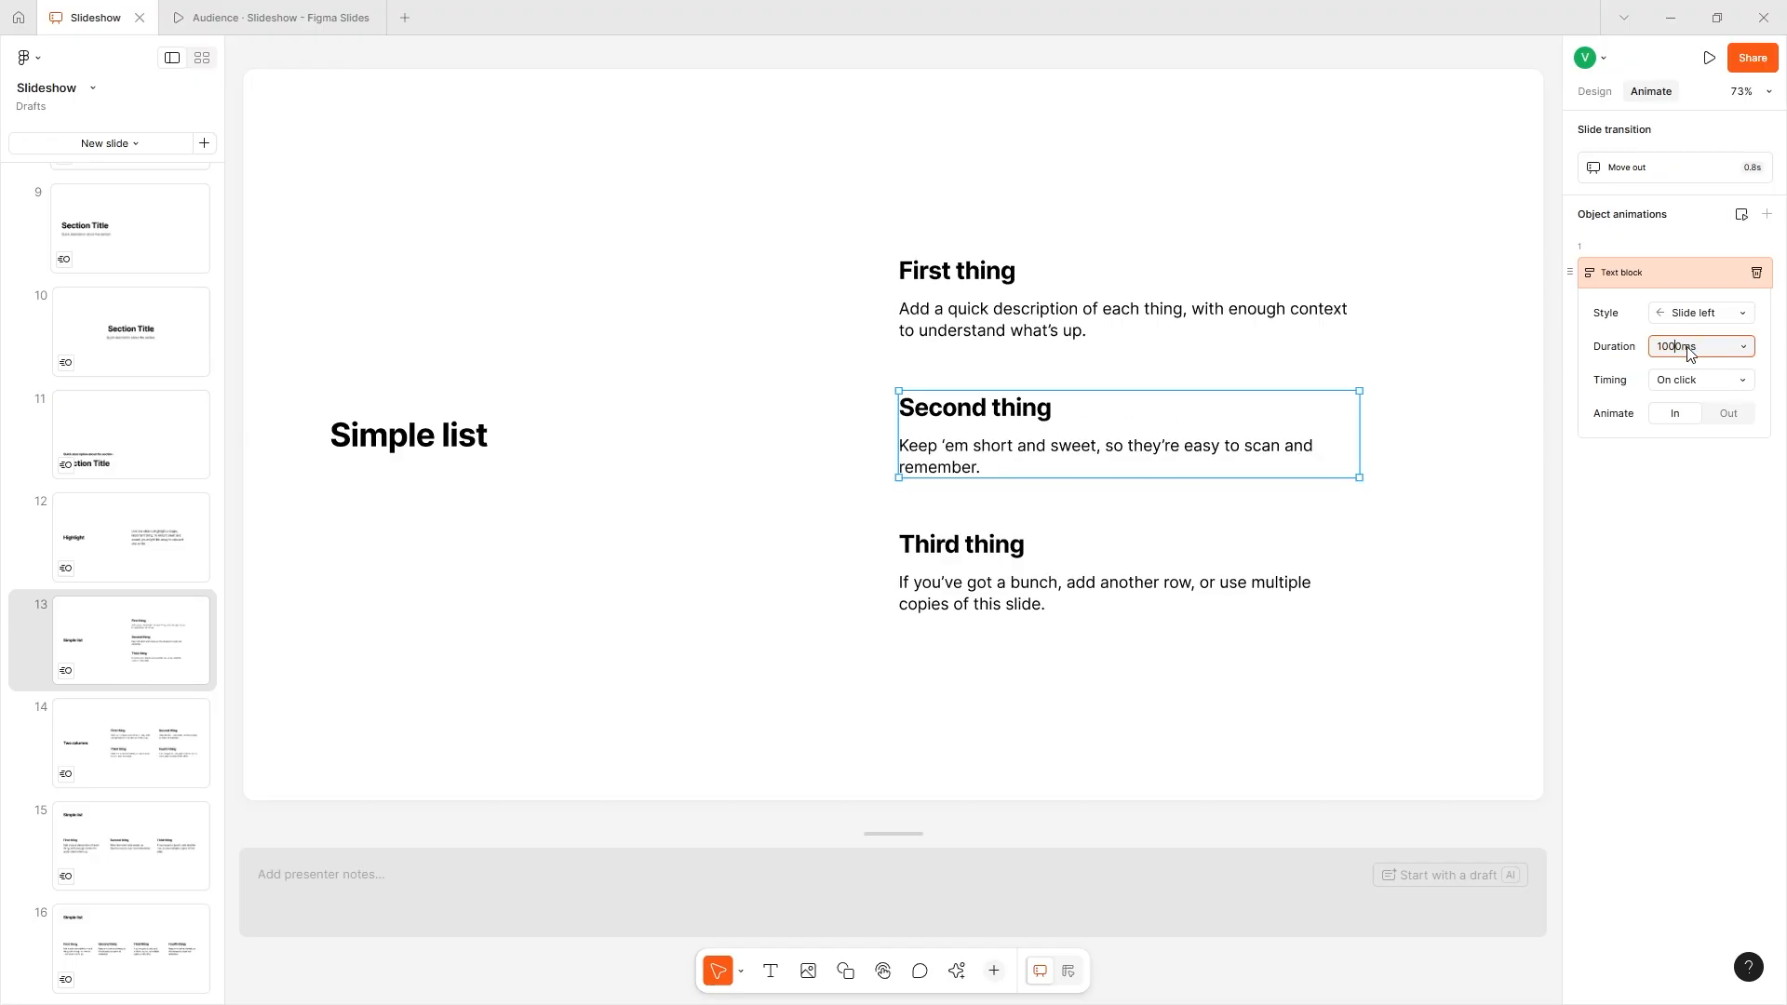
key(Return)
click(1741, 220)
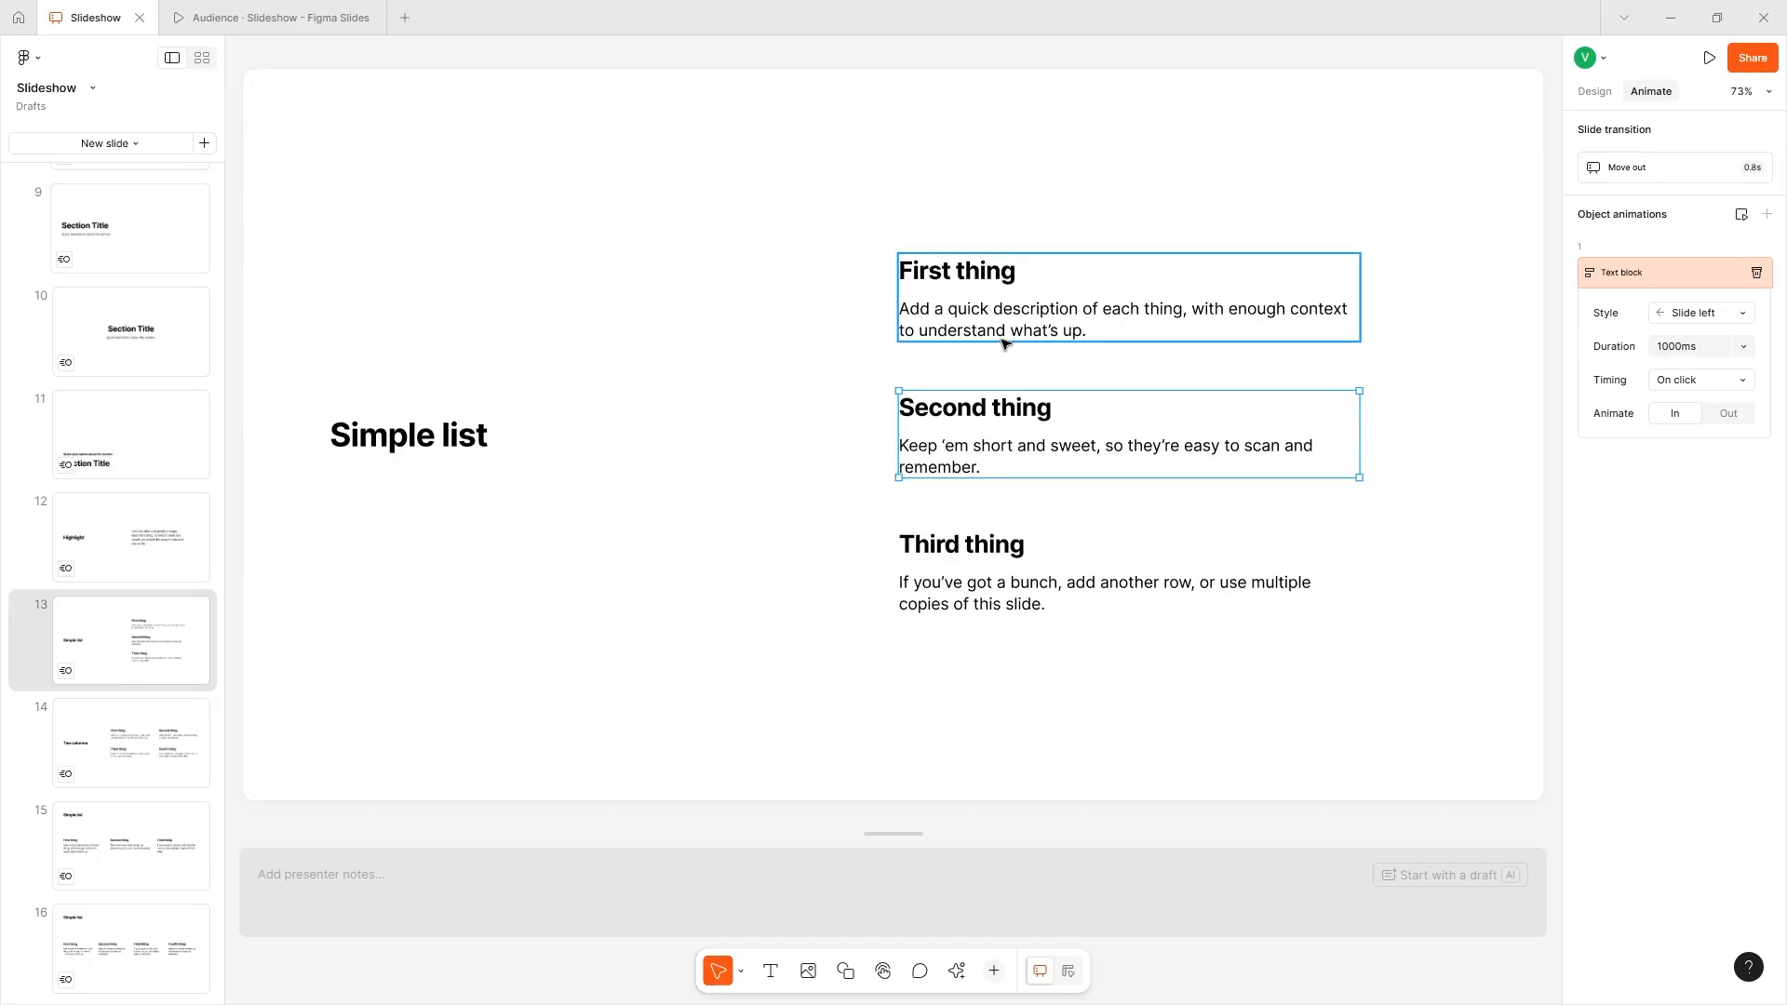
- Add an object animation to the "First thing" text block with the Slide left style and a 1000 ms duration
right_click(1587, 277)
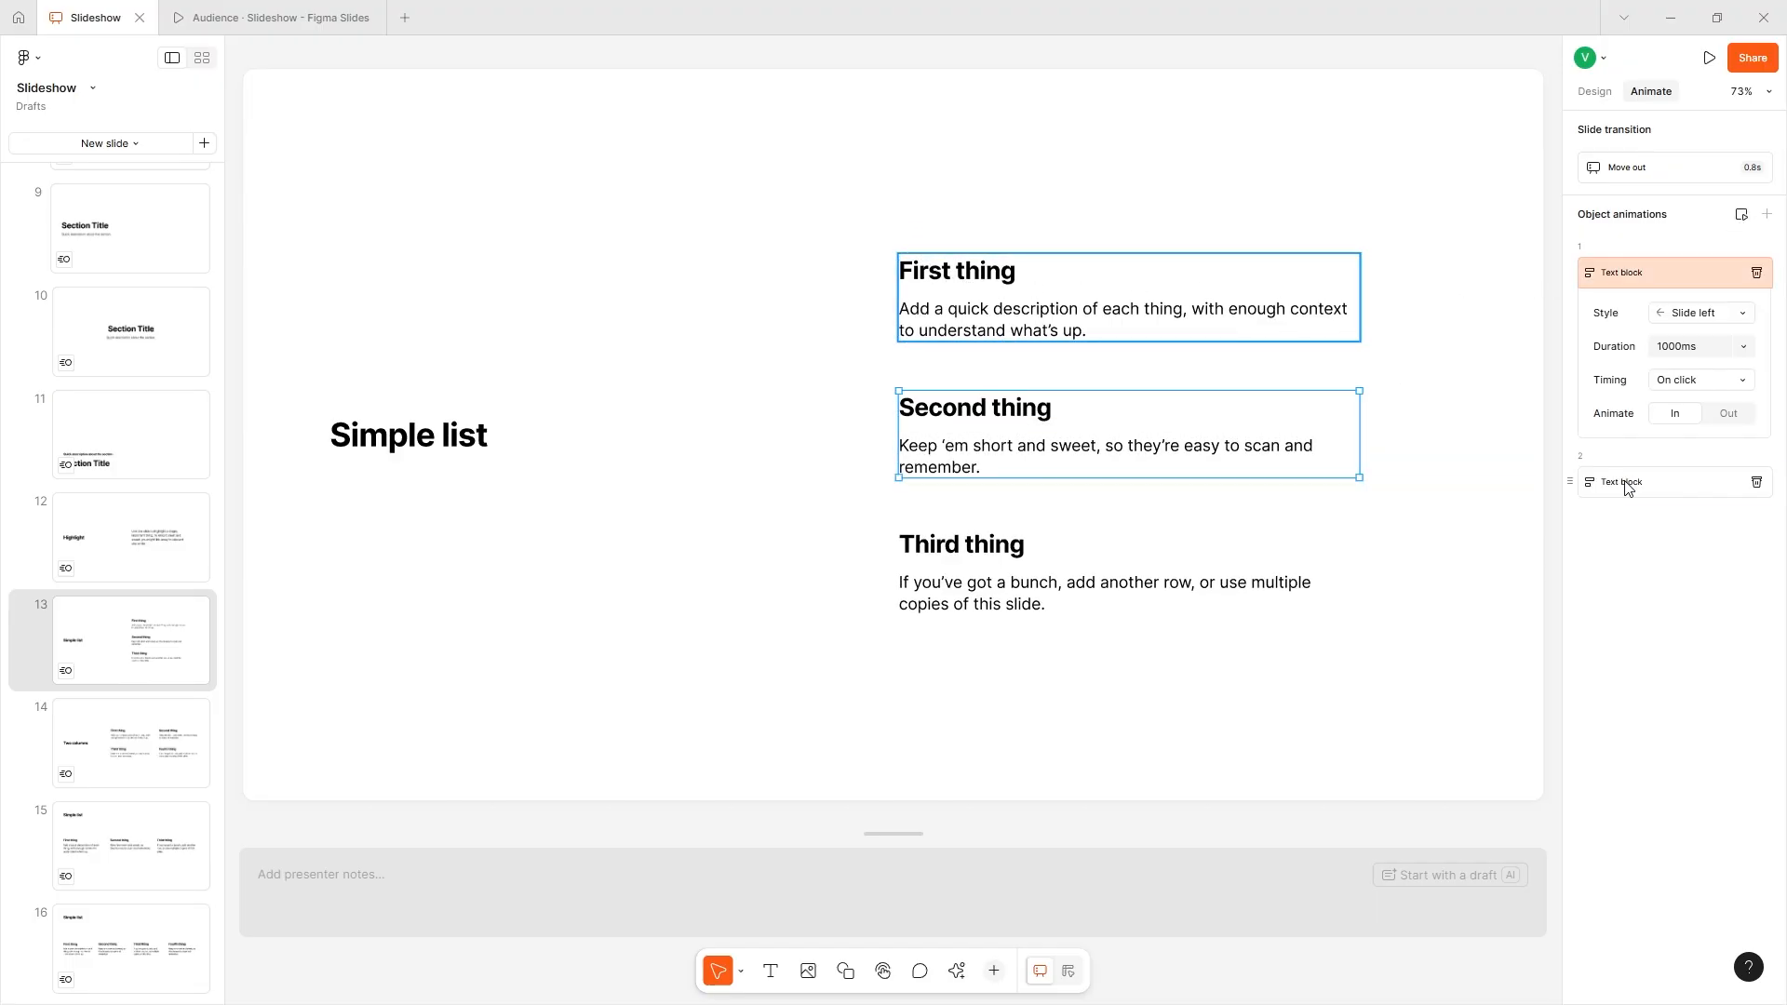
click(1626, 484)
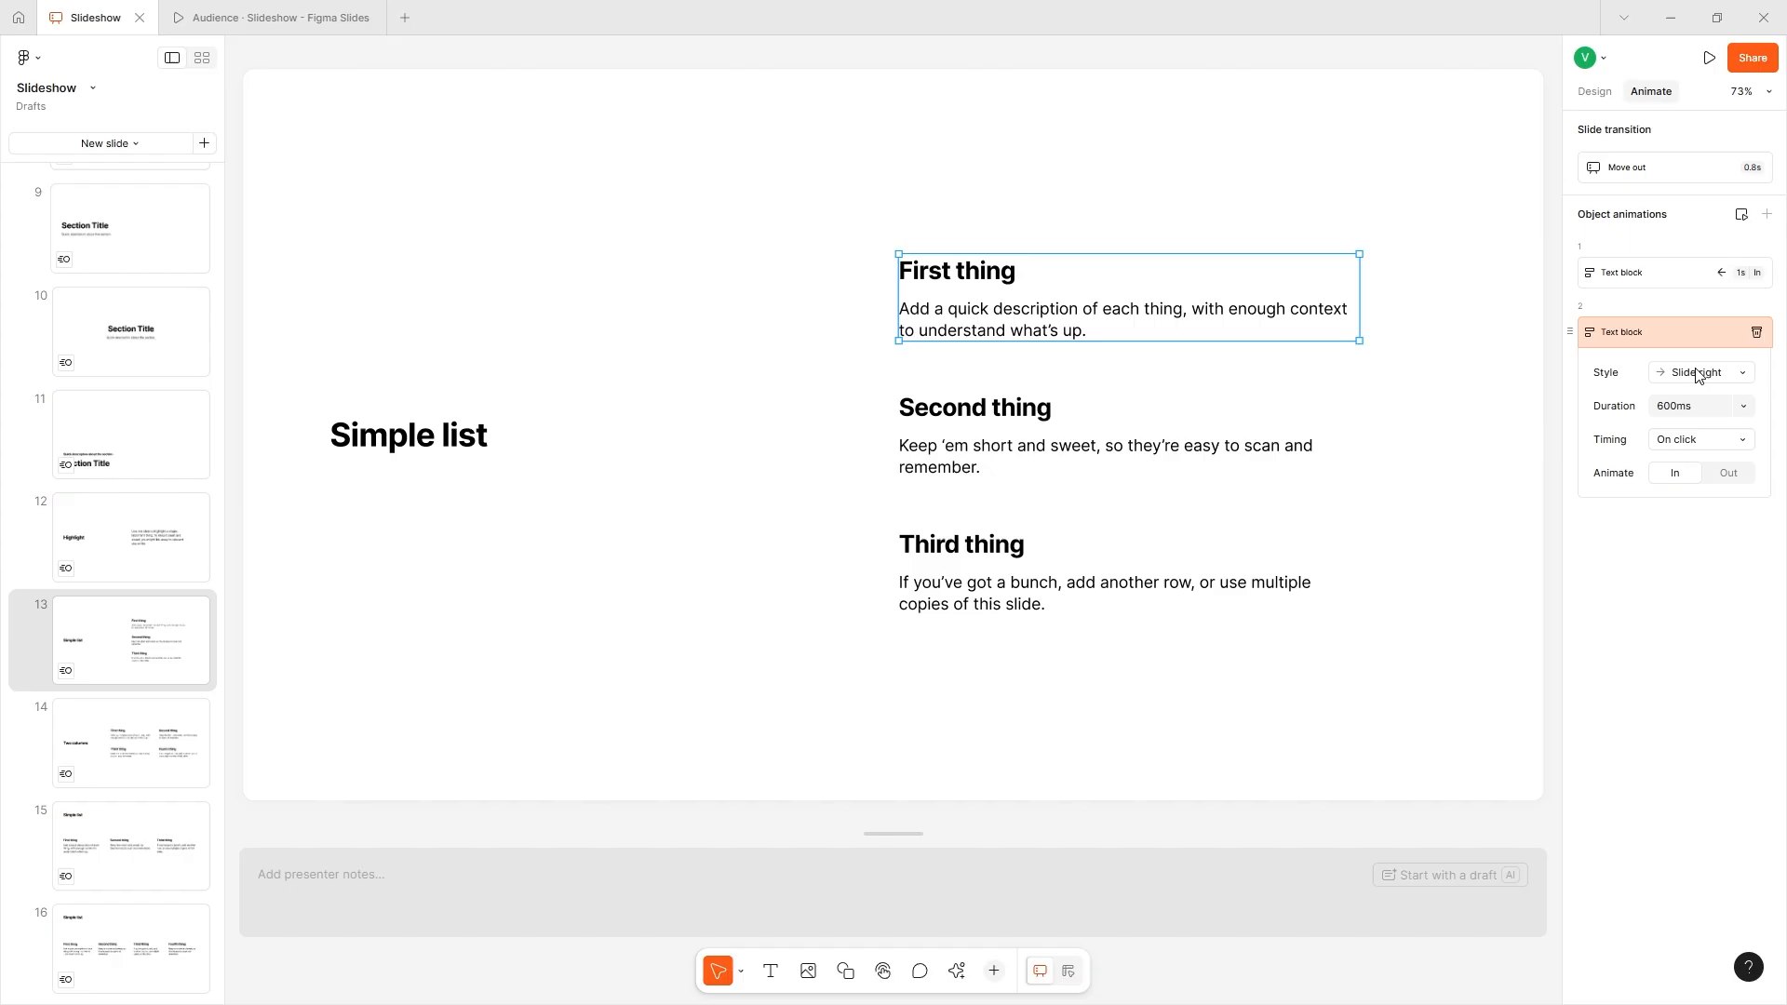
click(1701, 373)
click(1701, 372)
click(1710, 407)
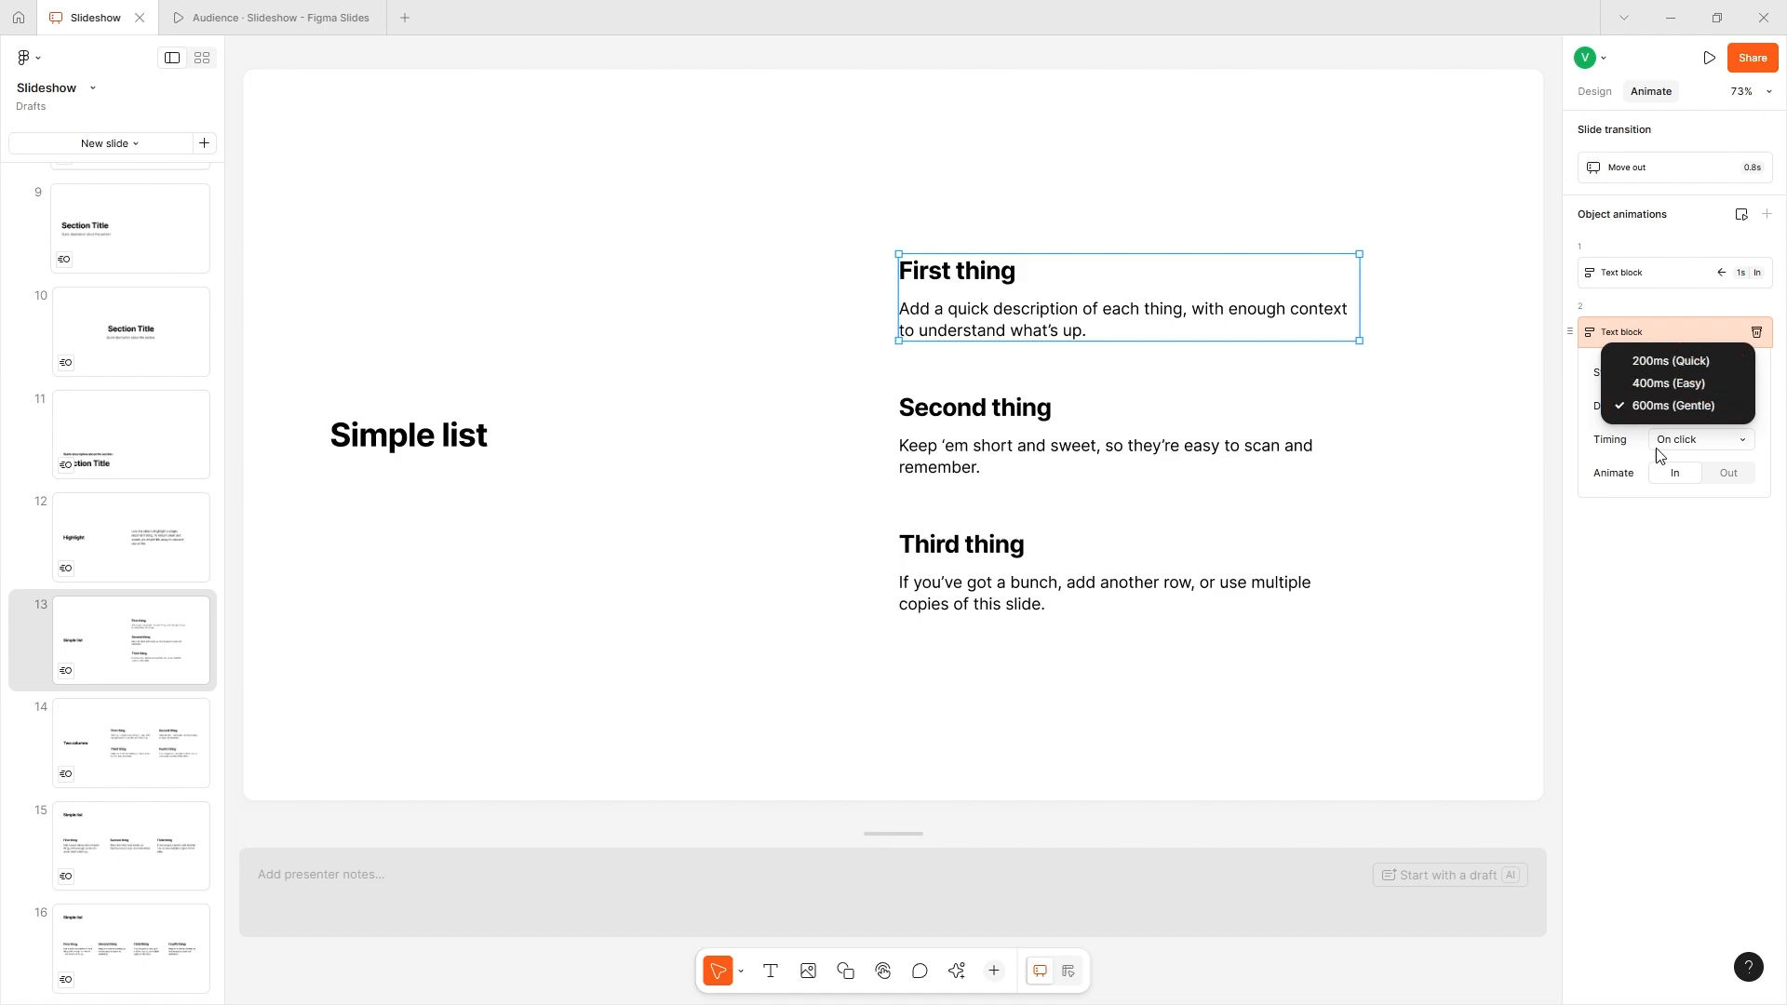
click(1640, 437)
click(1674, 410)
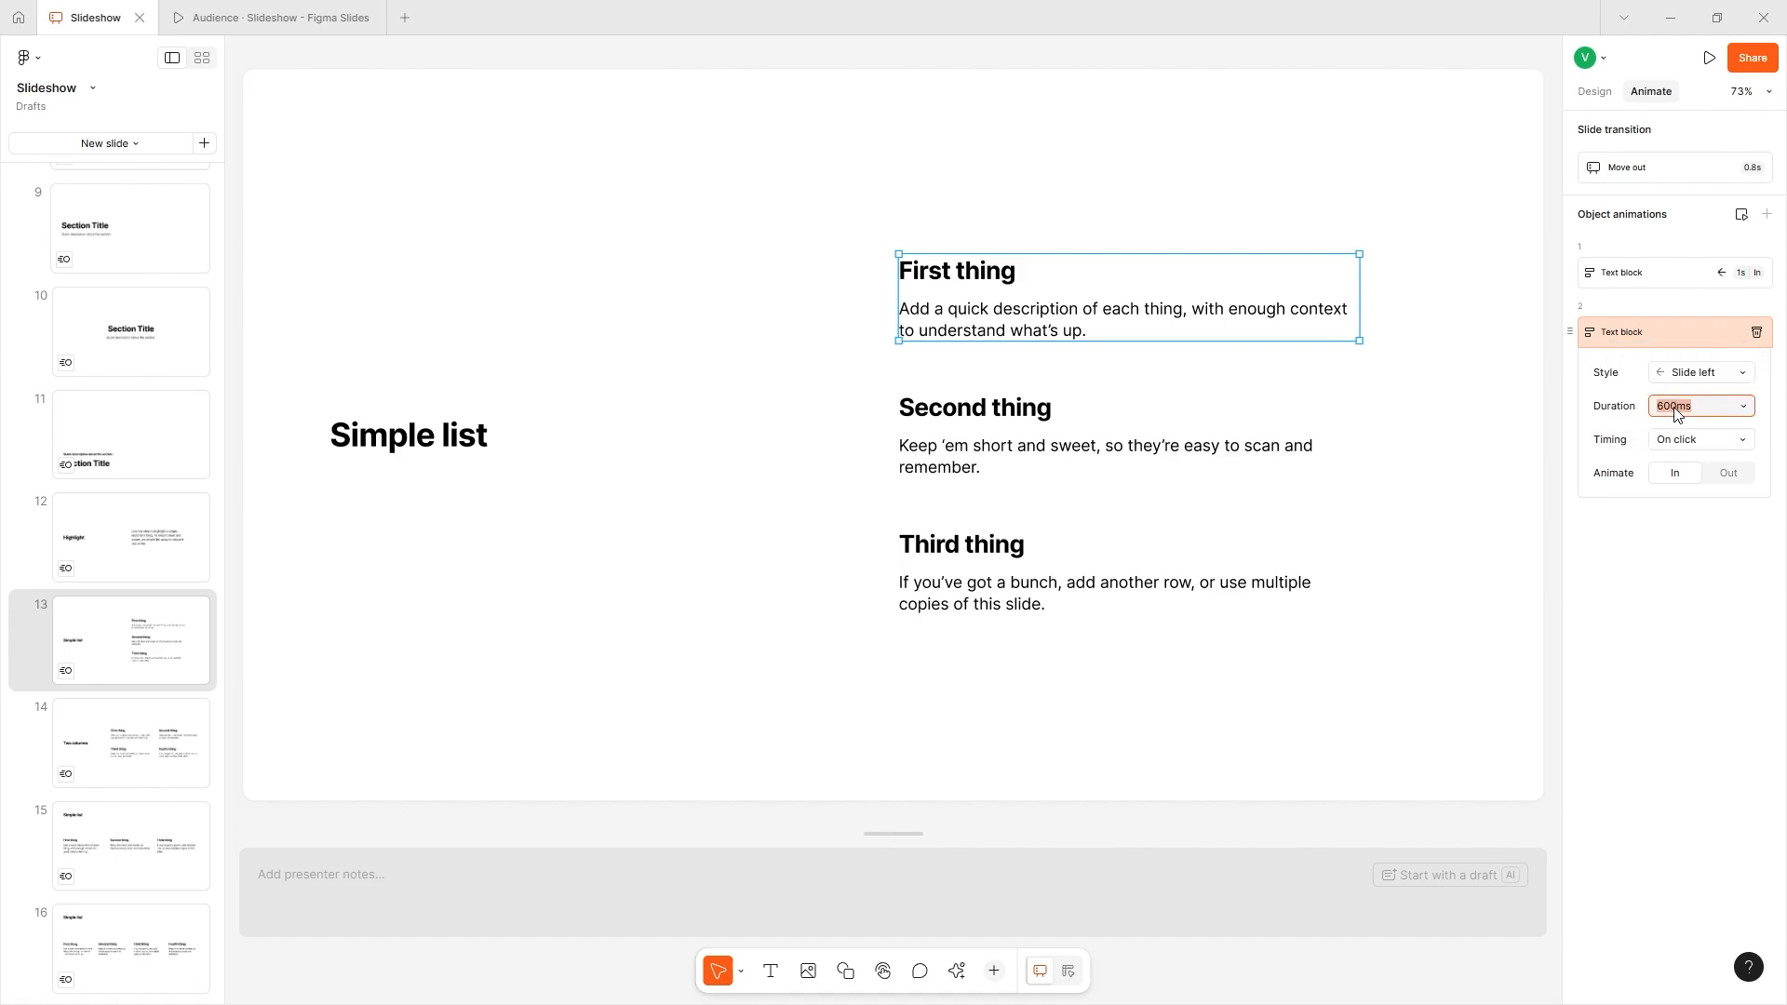
text(1000)
key(Return)
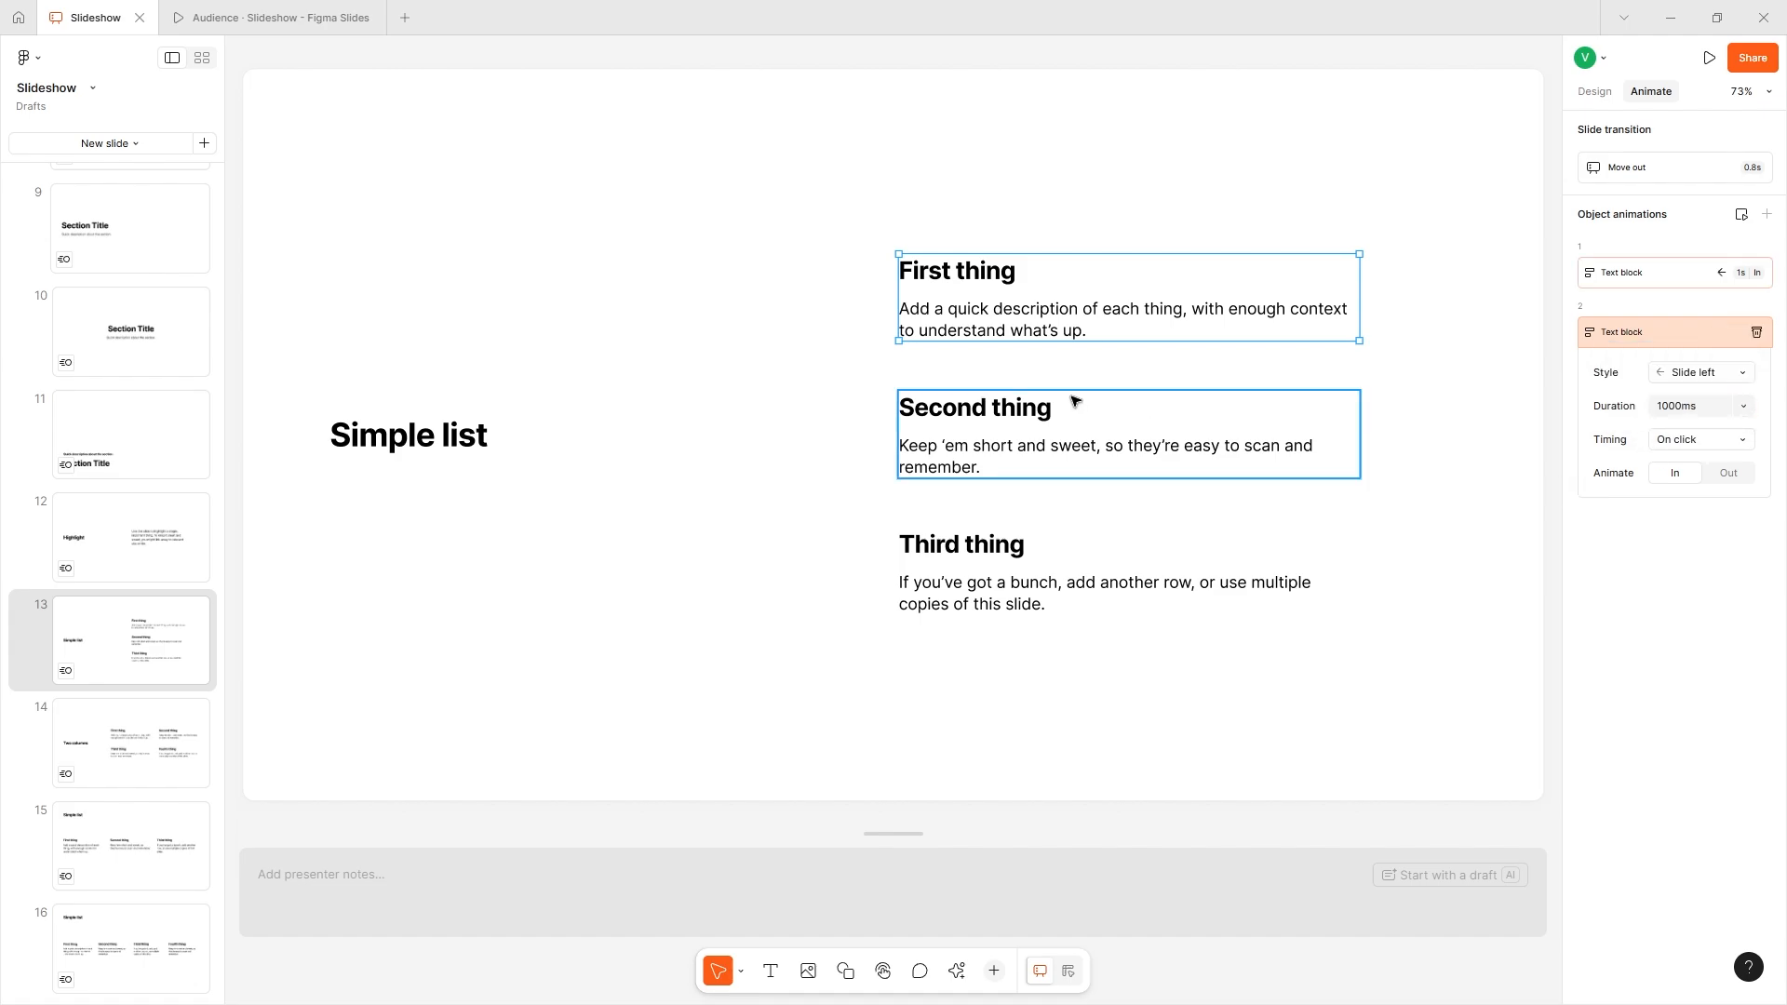
- Add a Slide left object animation lasting 1000 ms to the "Third thing" text block
click(1069, 578)
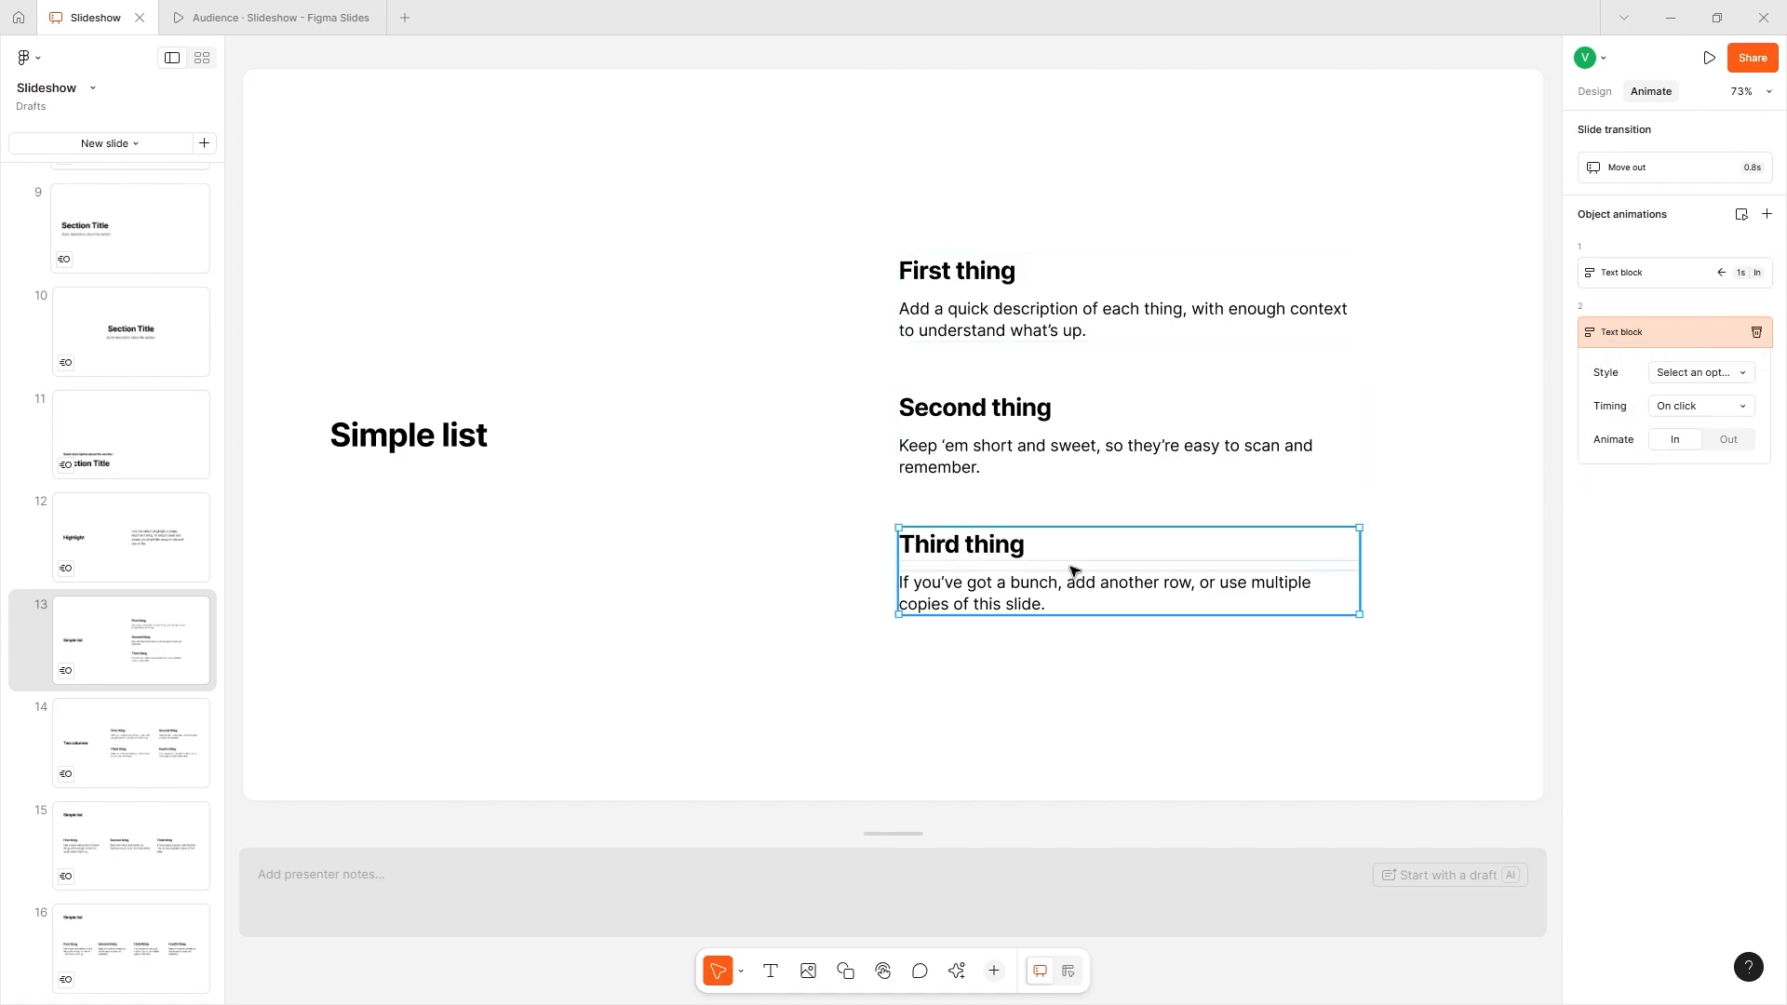
click(1766, 214)
- Reorder slide 13's object animations to put the "First thing" text block first and group all three into one sequence
click(1701, 272)
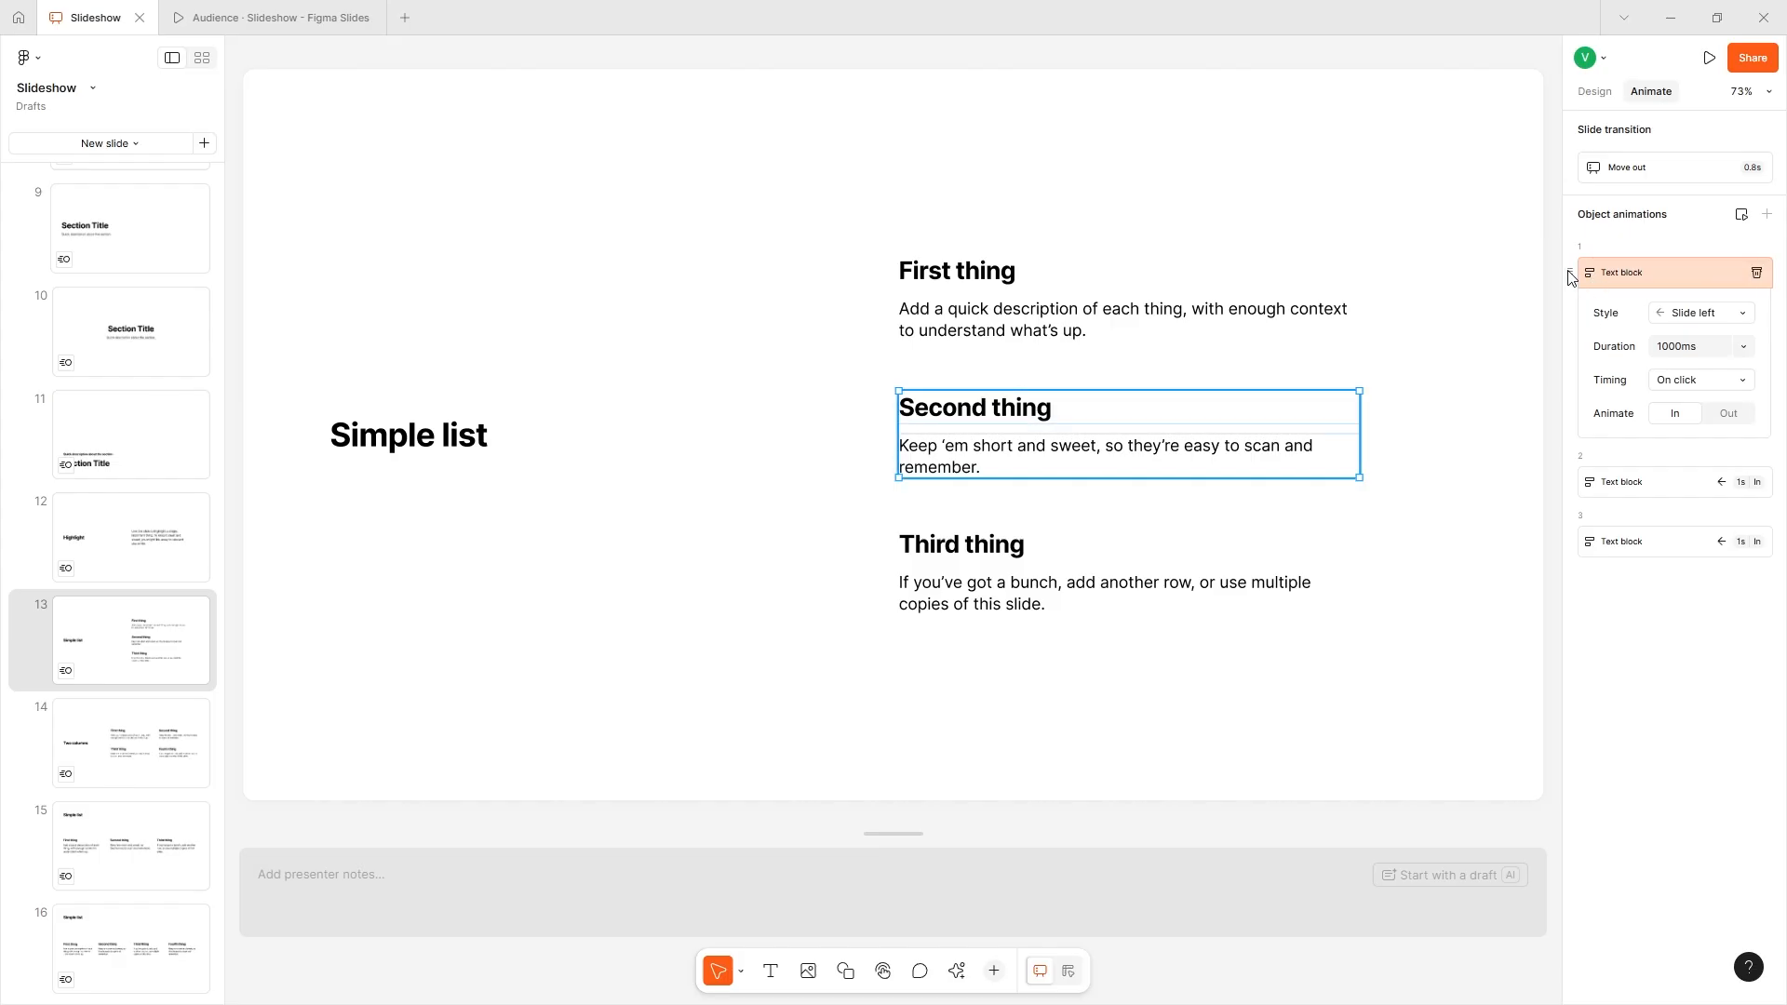
mouse_move(1570, 274)
mouse_down()
mouse_move(1589, 504)
mouse_move(1568, 451)
mouse_move(1580, 258)
mouse_up()
click(1609, 278)
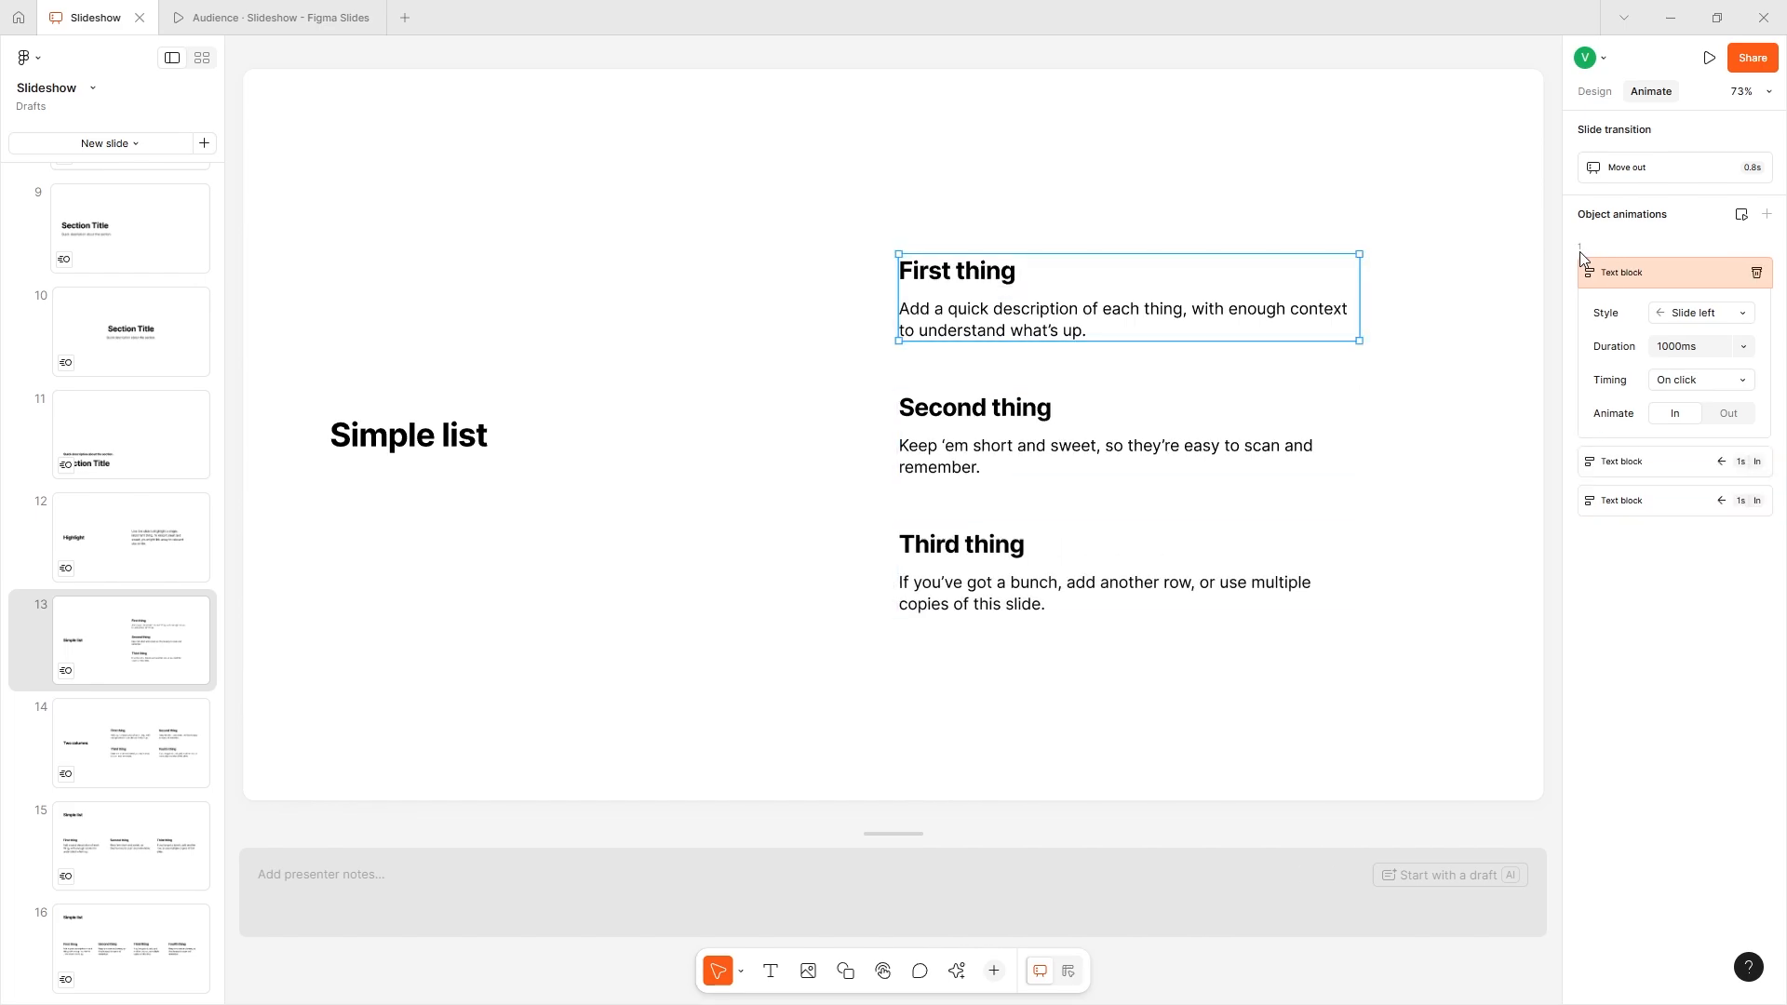
drag(1578, 495, 1583, 579)
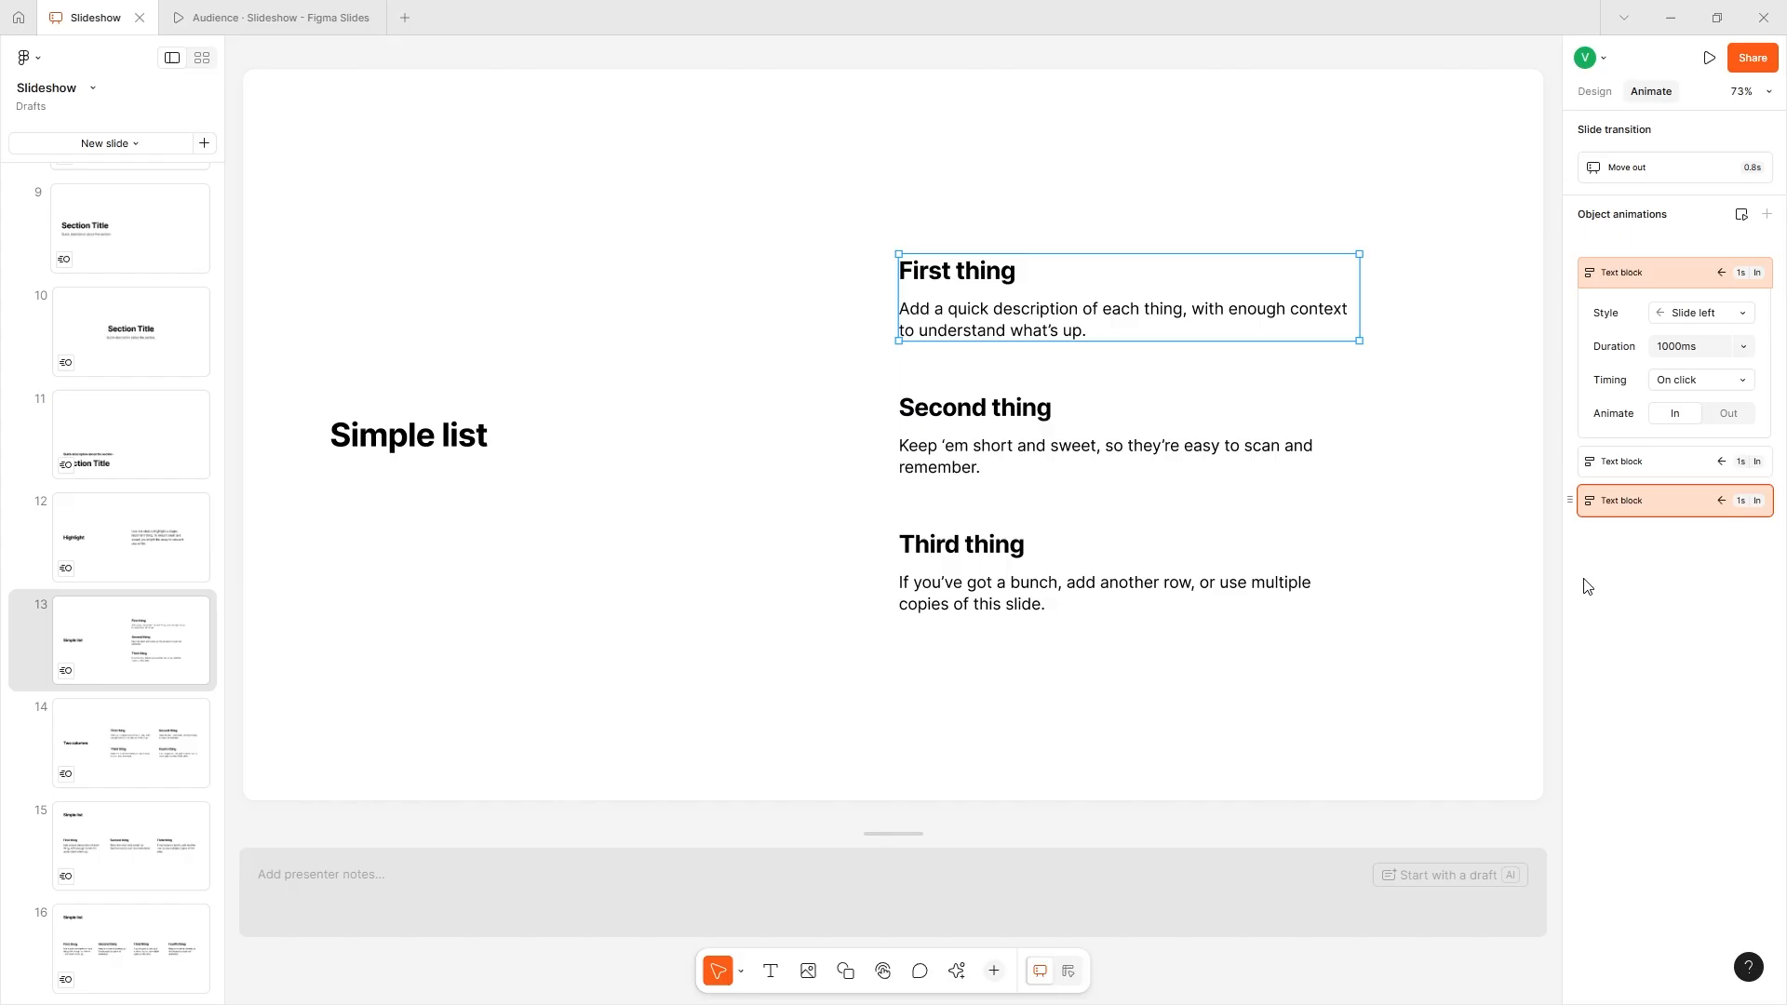
drag(1620, 654, 1622, 479)
- Go back to the running presentation and advance it to examine the Simple list slide's animations and transition
click(190, 16)
click(1003, 396)
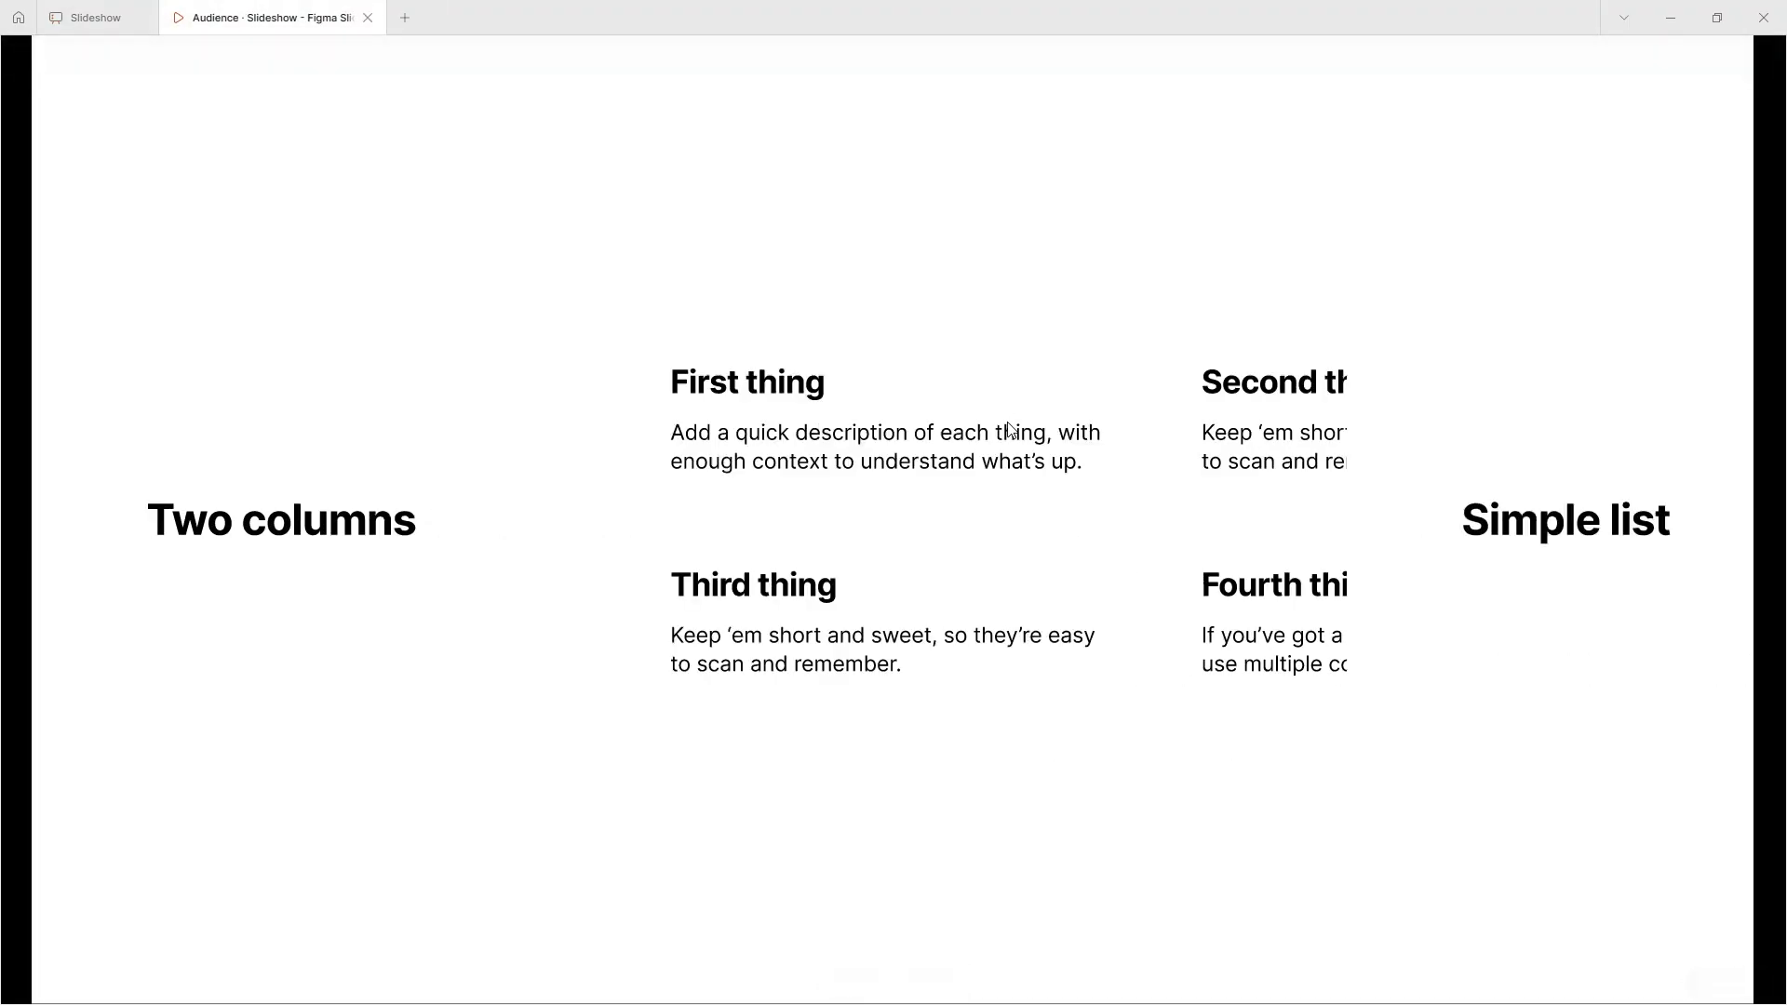
- Advance the presentation to examine the Simple list slide's text block animations and return to the Slideshow editing file
key(Right)
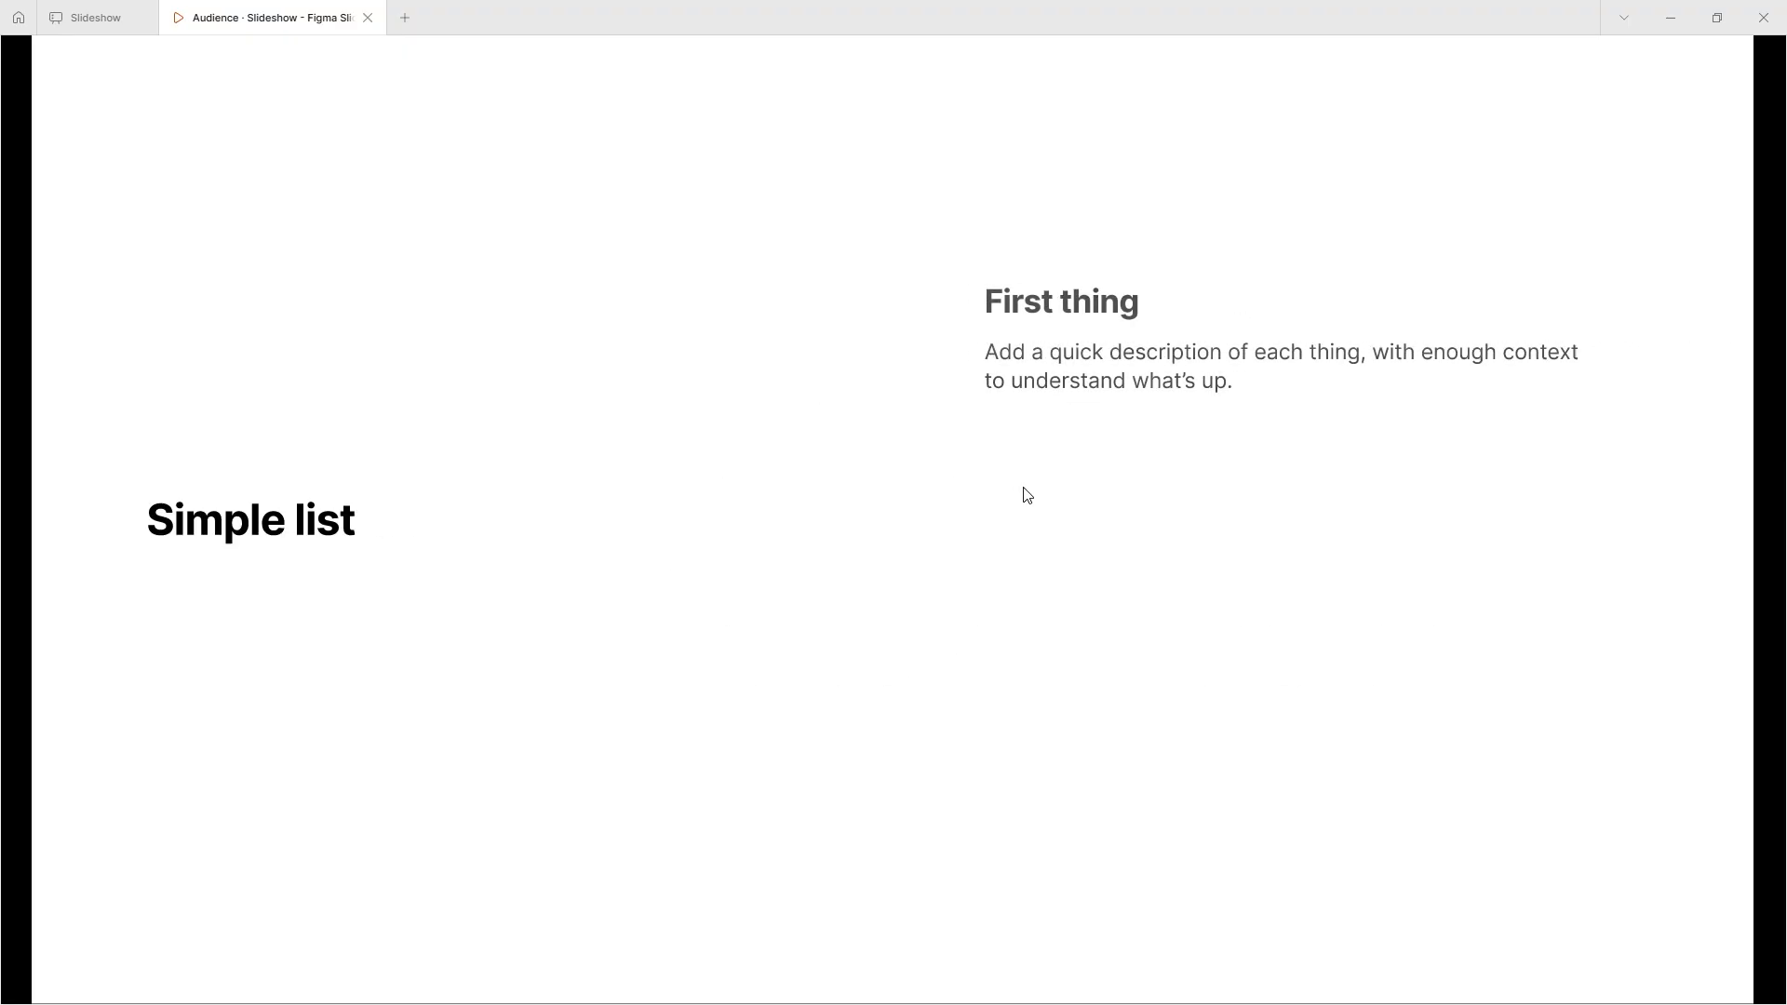
mouse_move(128, 7)
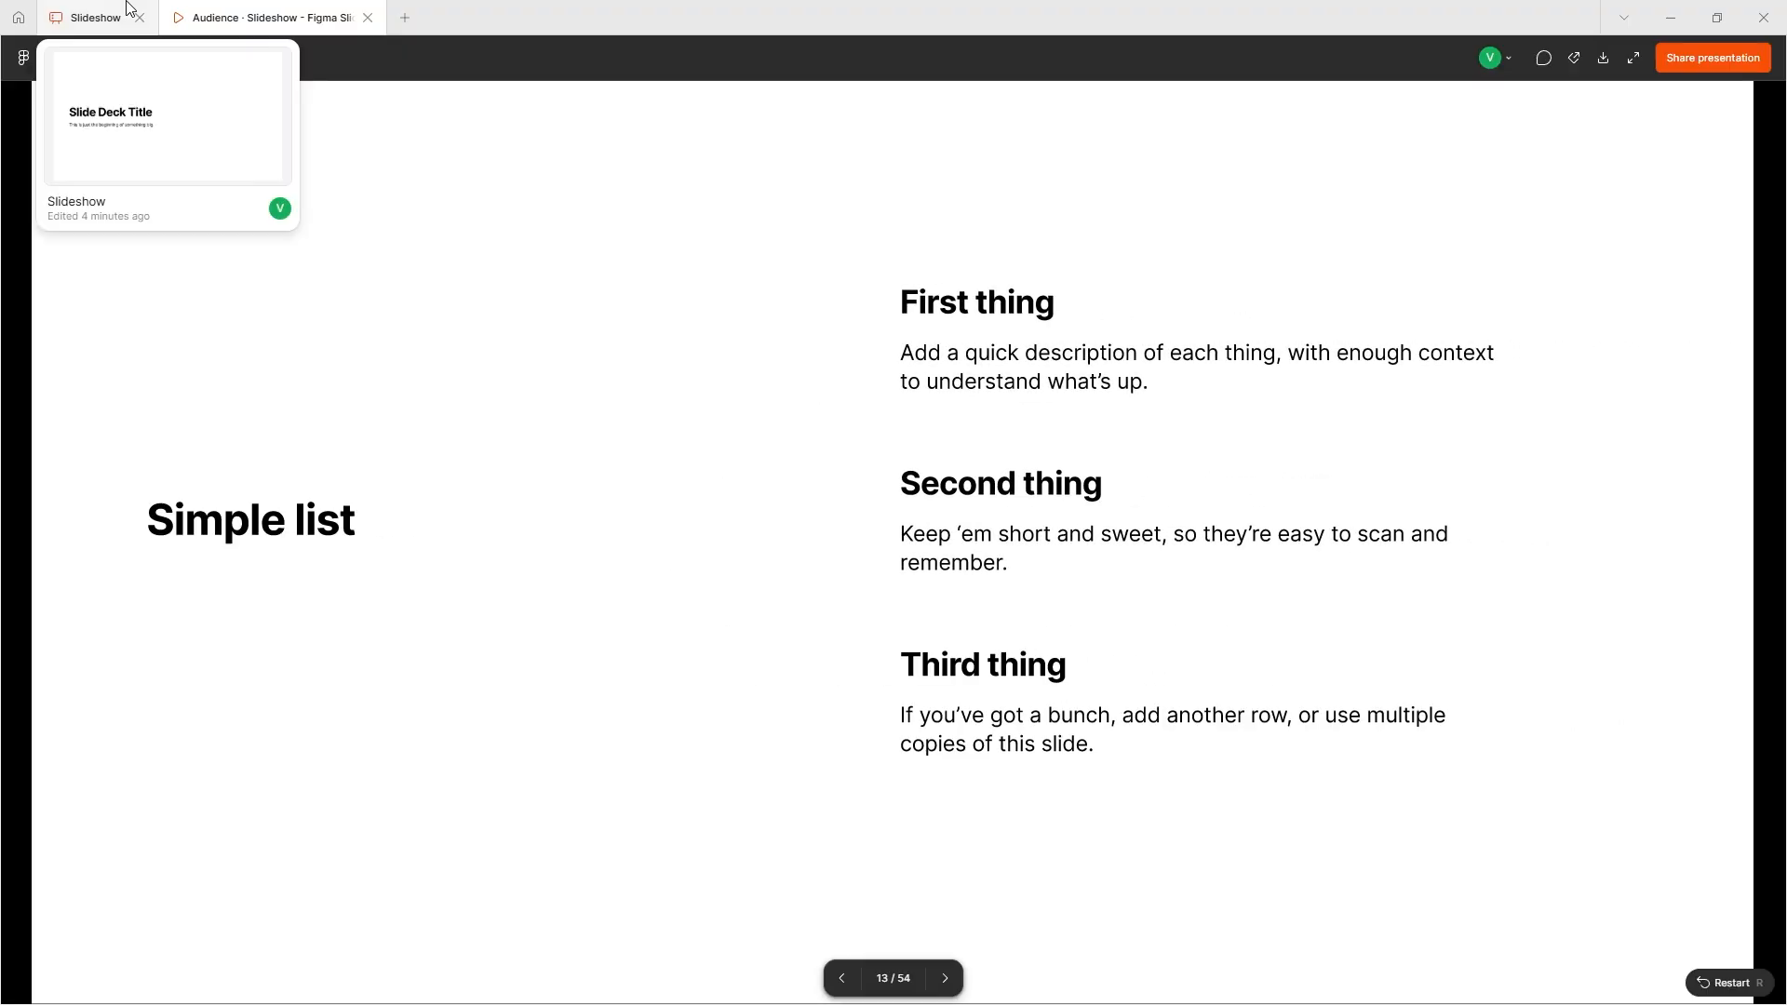
click(128, 7)
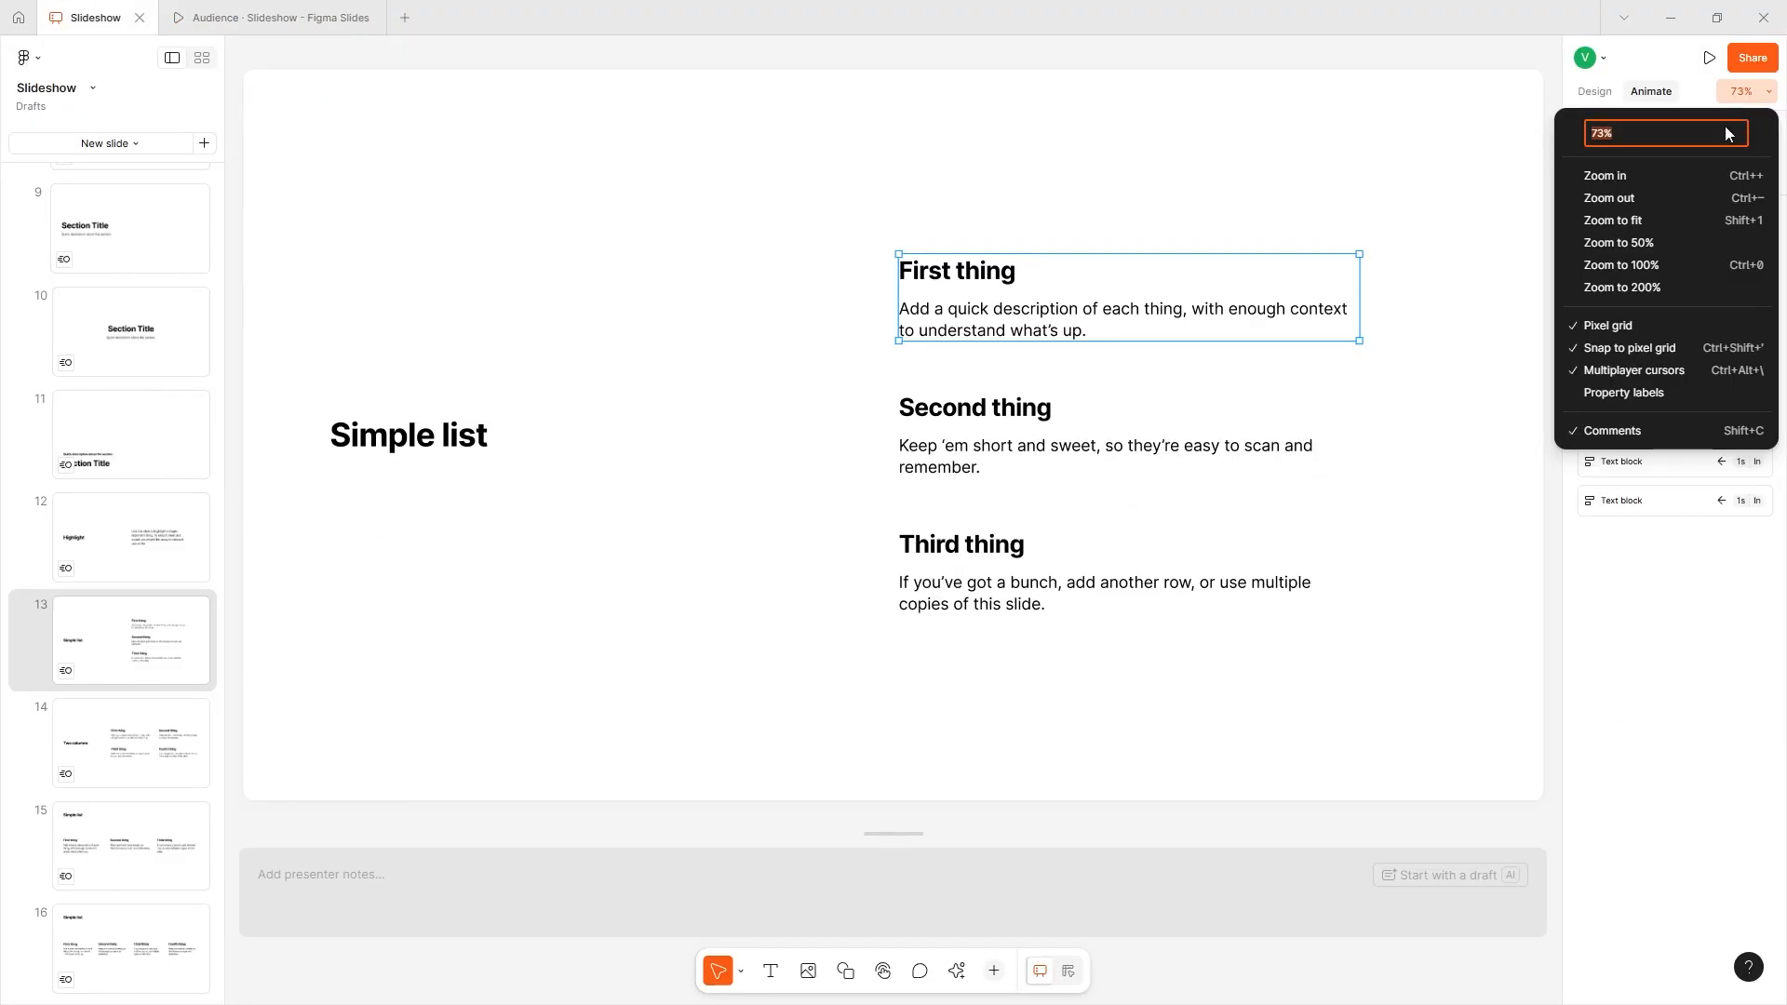
- Replace the "t" of "thing" in slide 13's second list heading with "kjhkj"
click(1645, 219)
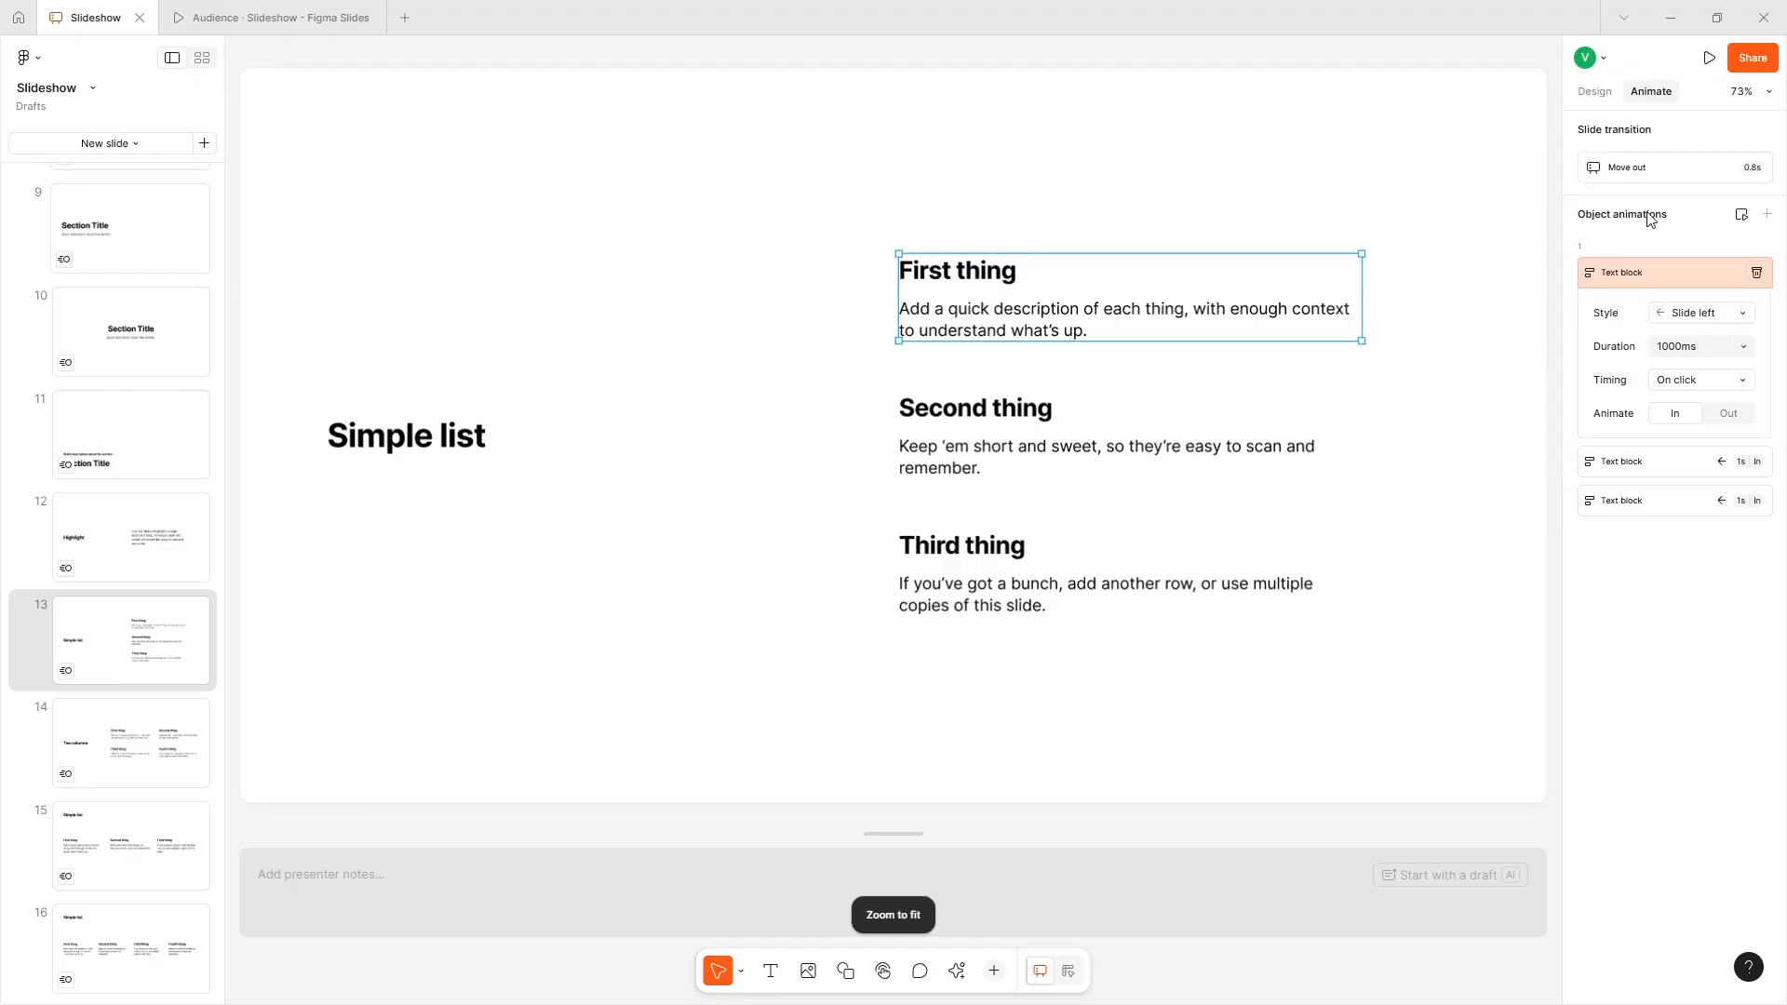
click(1742, 92)
click(1708, 175)
click(1743, 93)
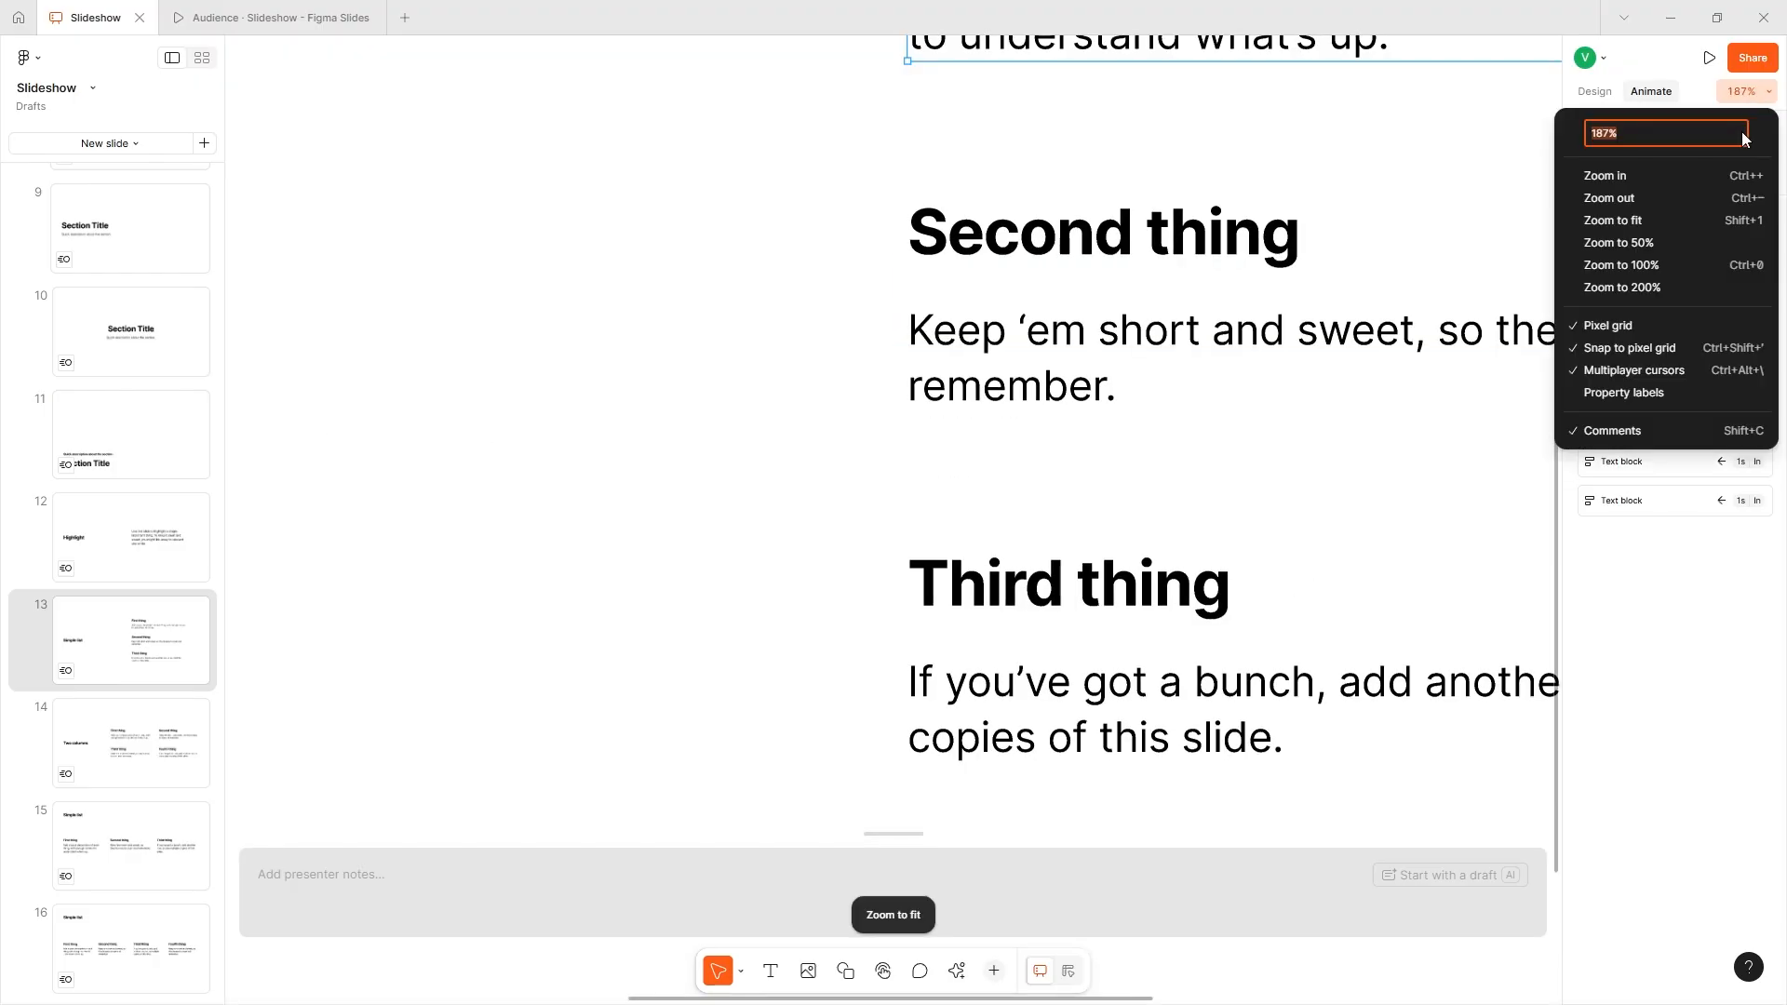
click(1201, 229)
double_click(1163, 249)
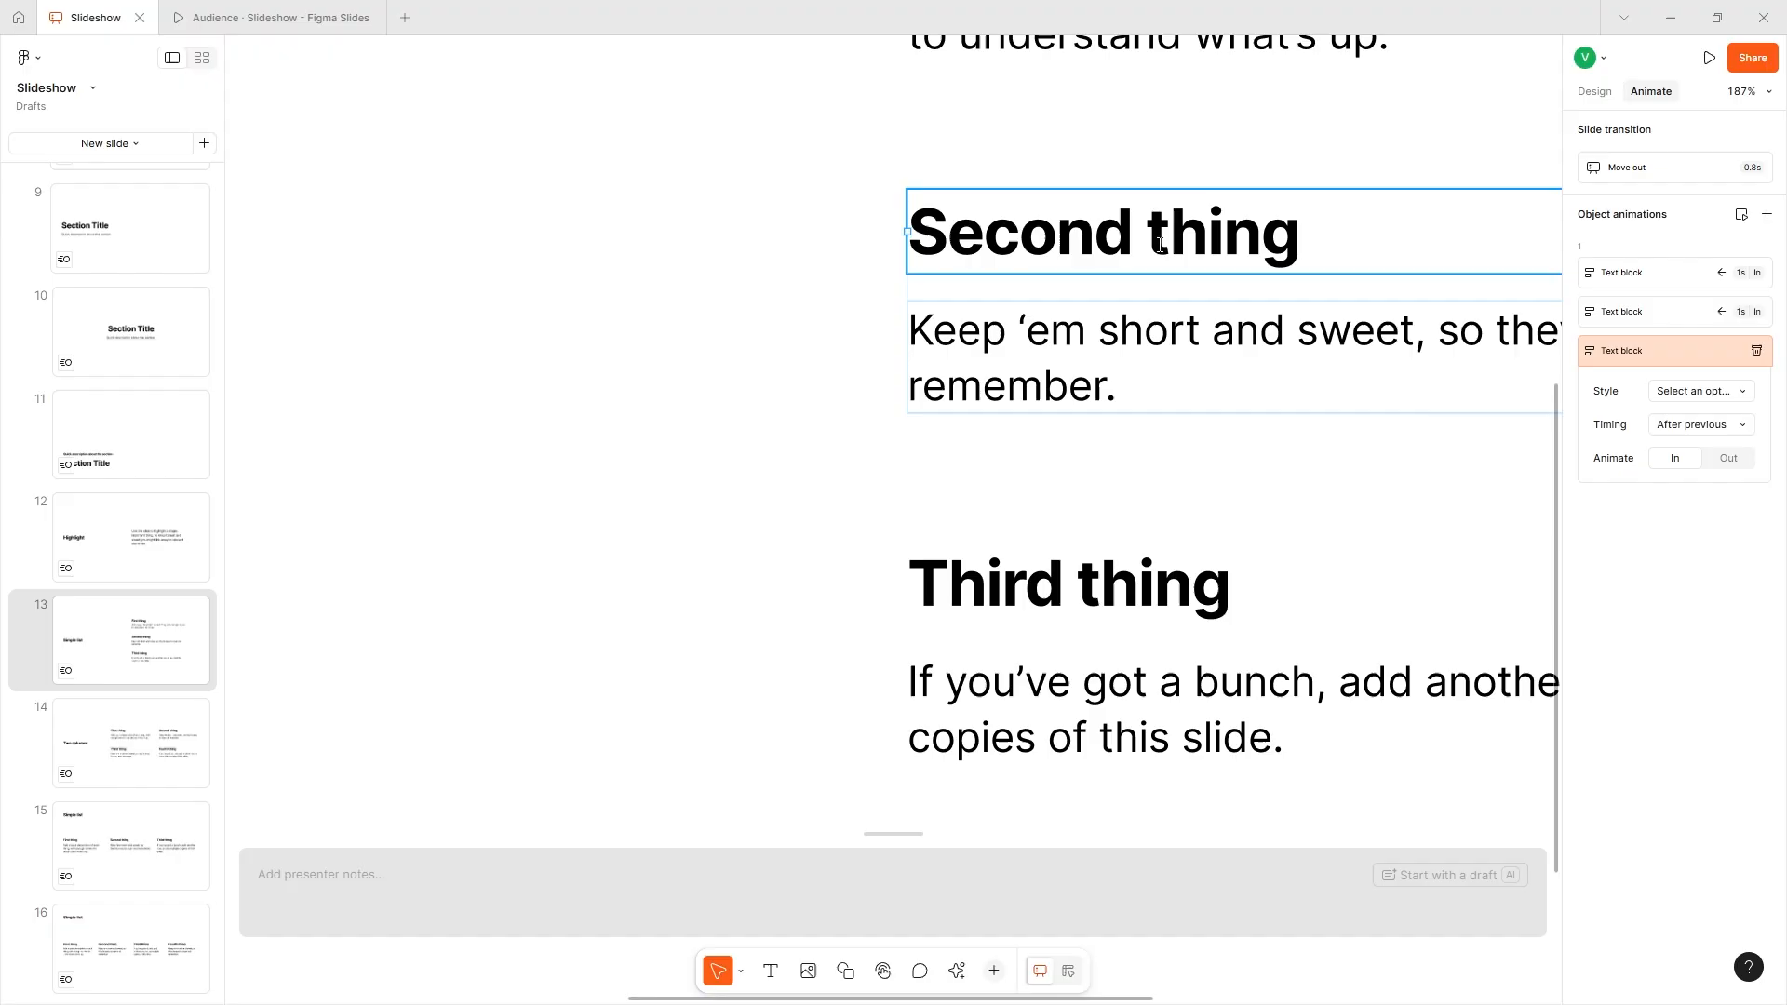
drag(1164, 236, 1149, 229)
key(BackSpace)
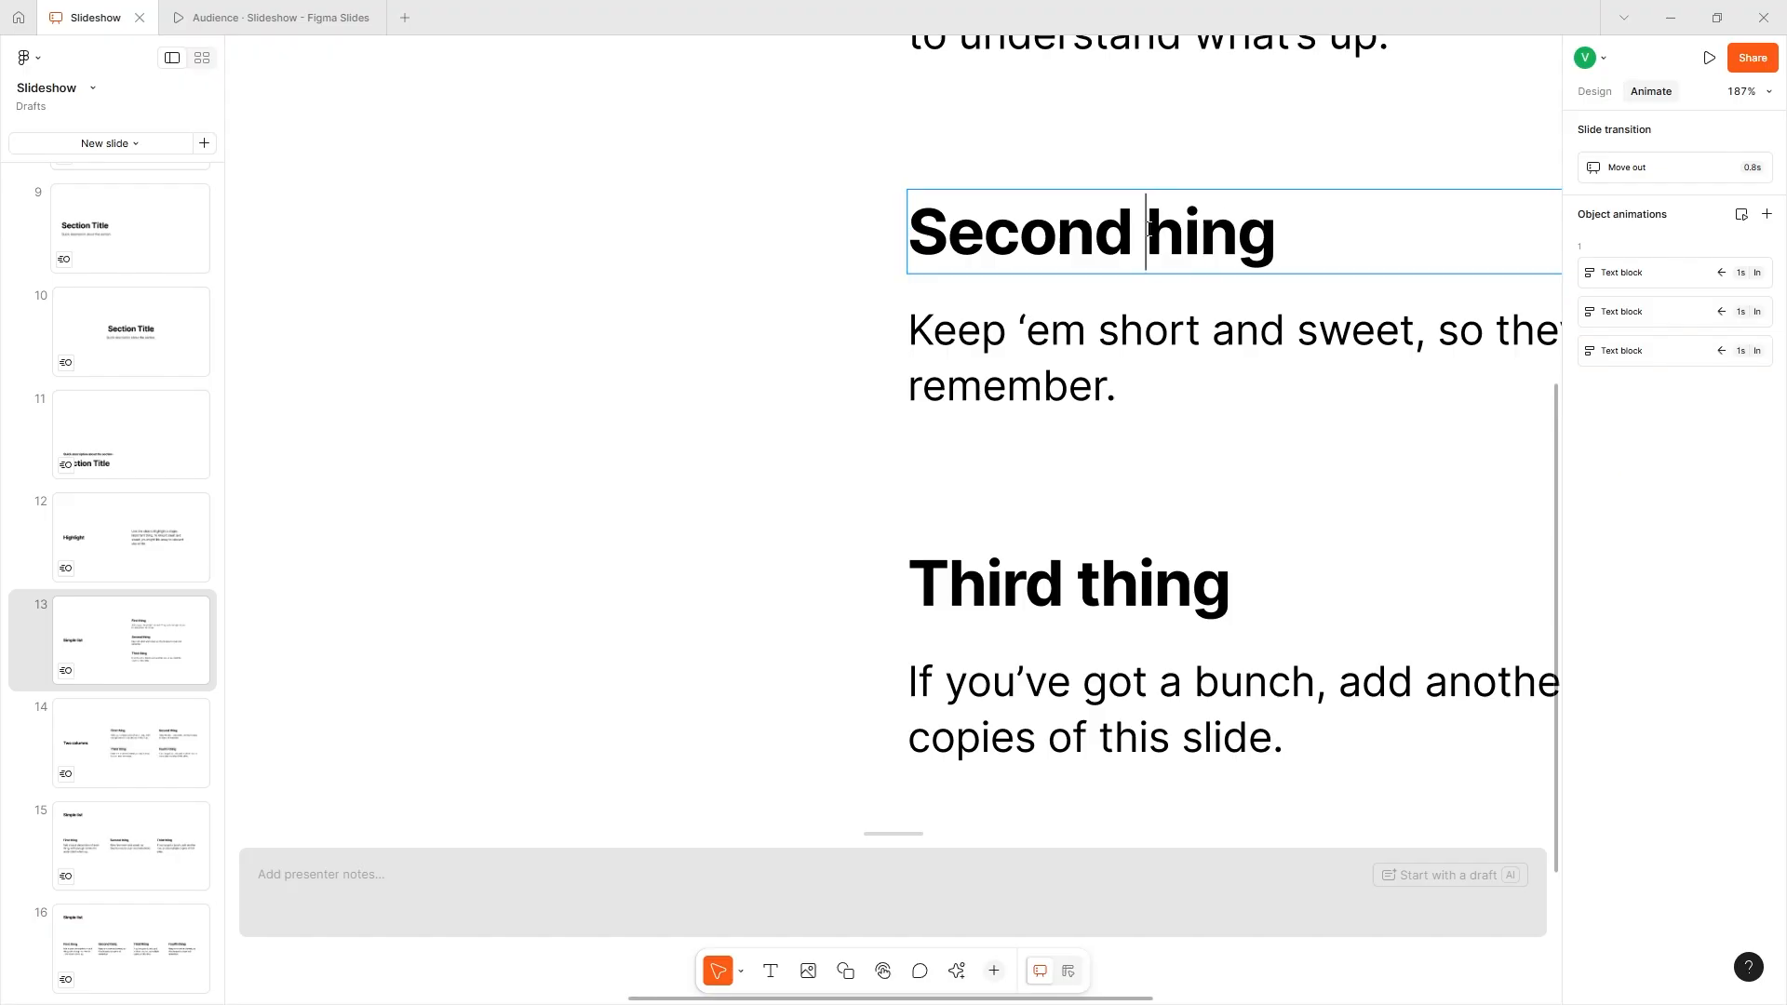
text(kjhkj)
key(Escape)
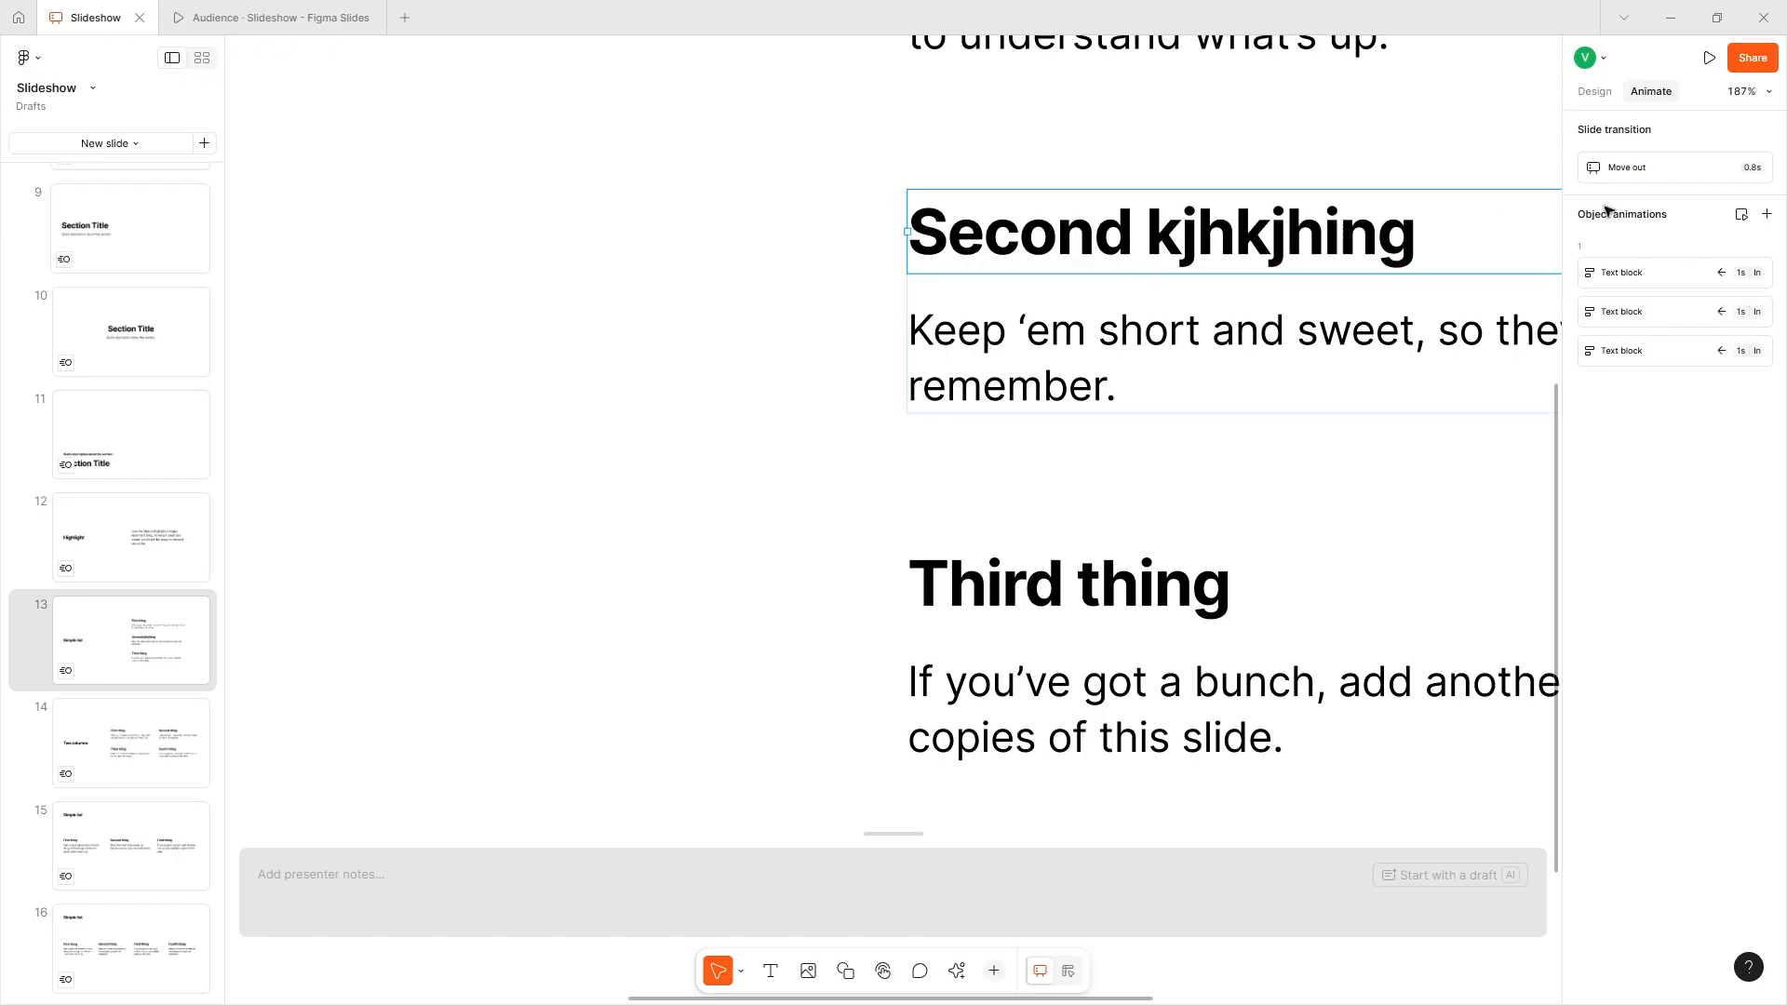
key(shift+1)
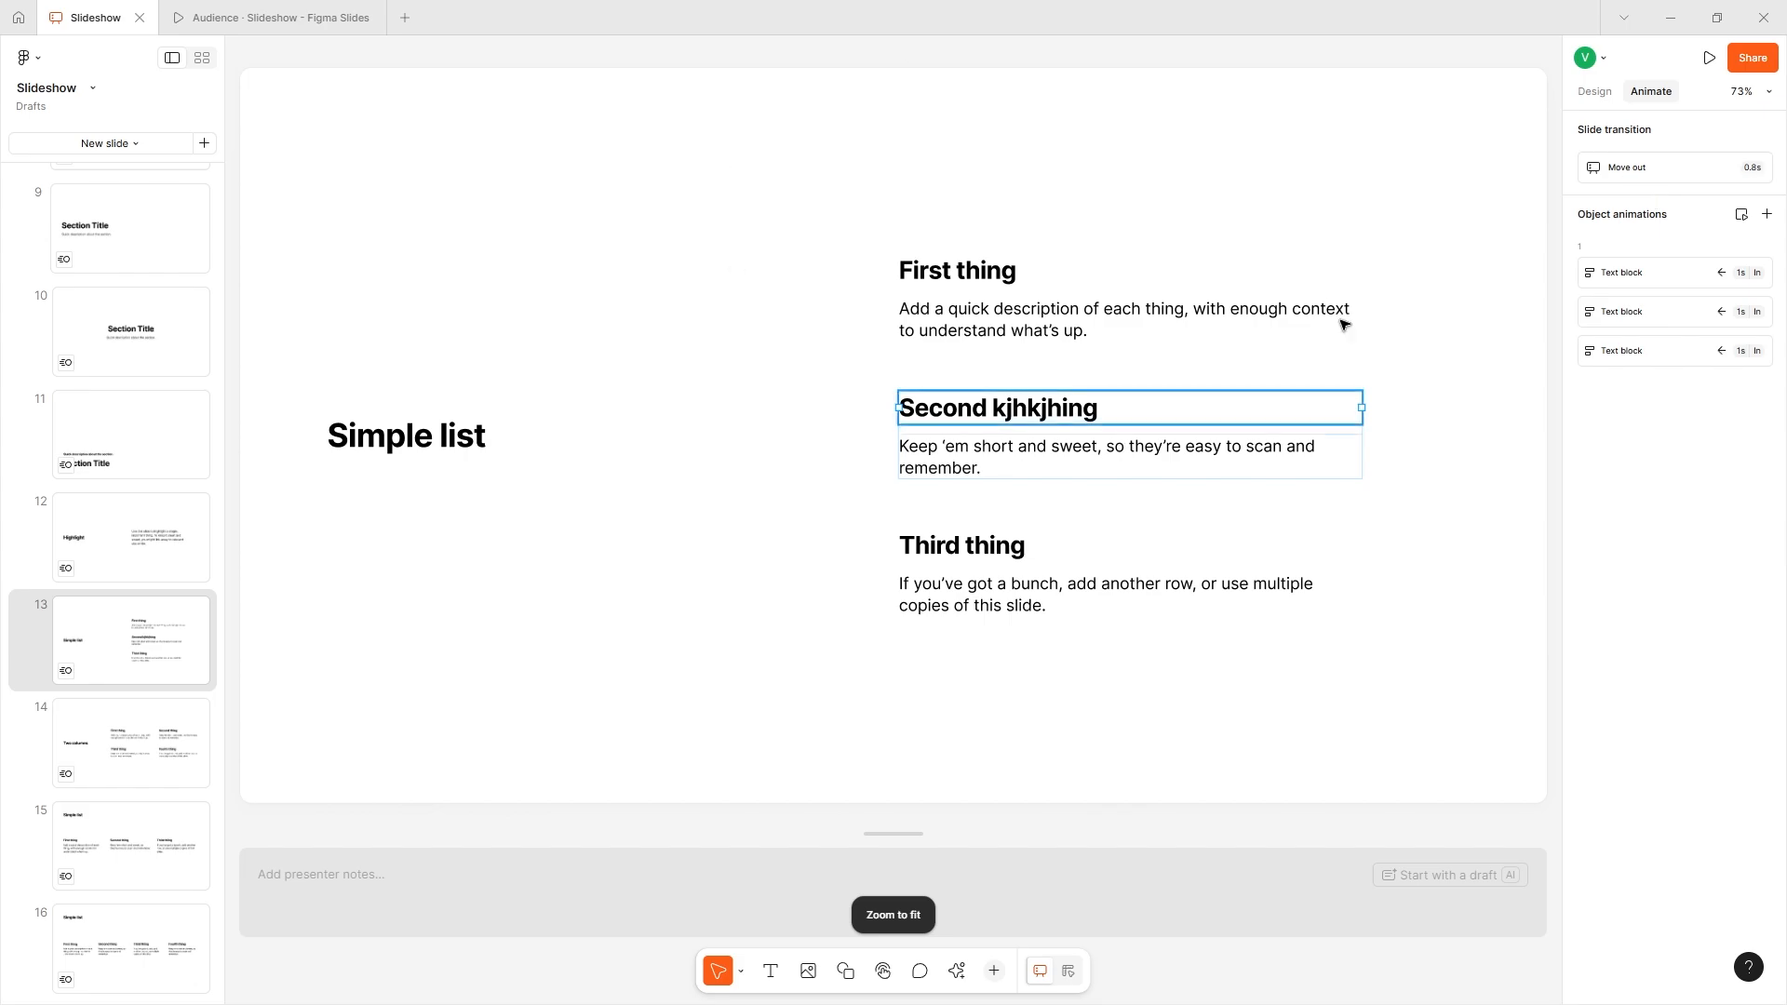
- Rewrite slide 13's text with Adjust tone, first as Professional and Expanded and finally with the Educational preset
click(1595, 92)
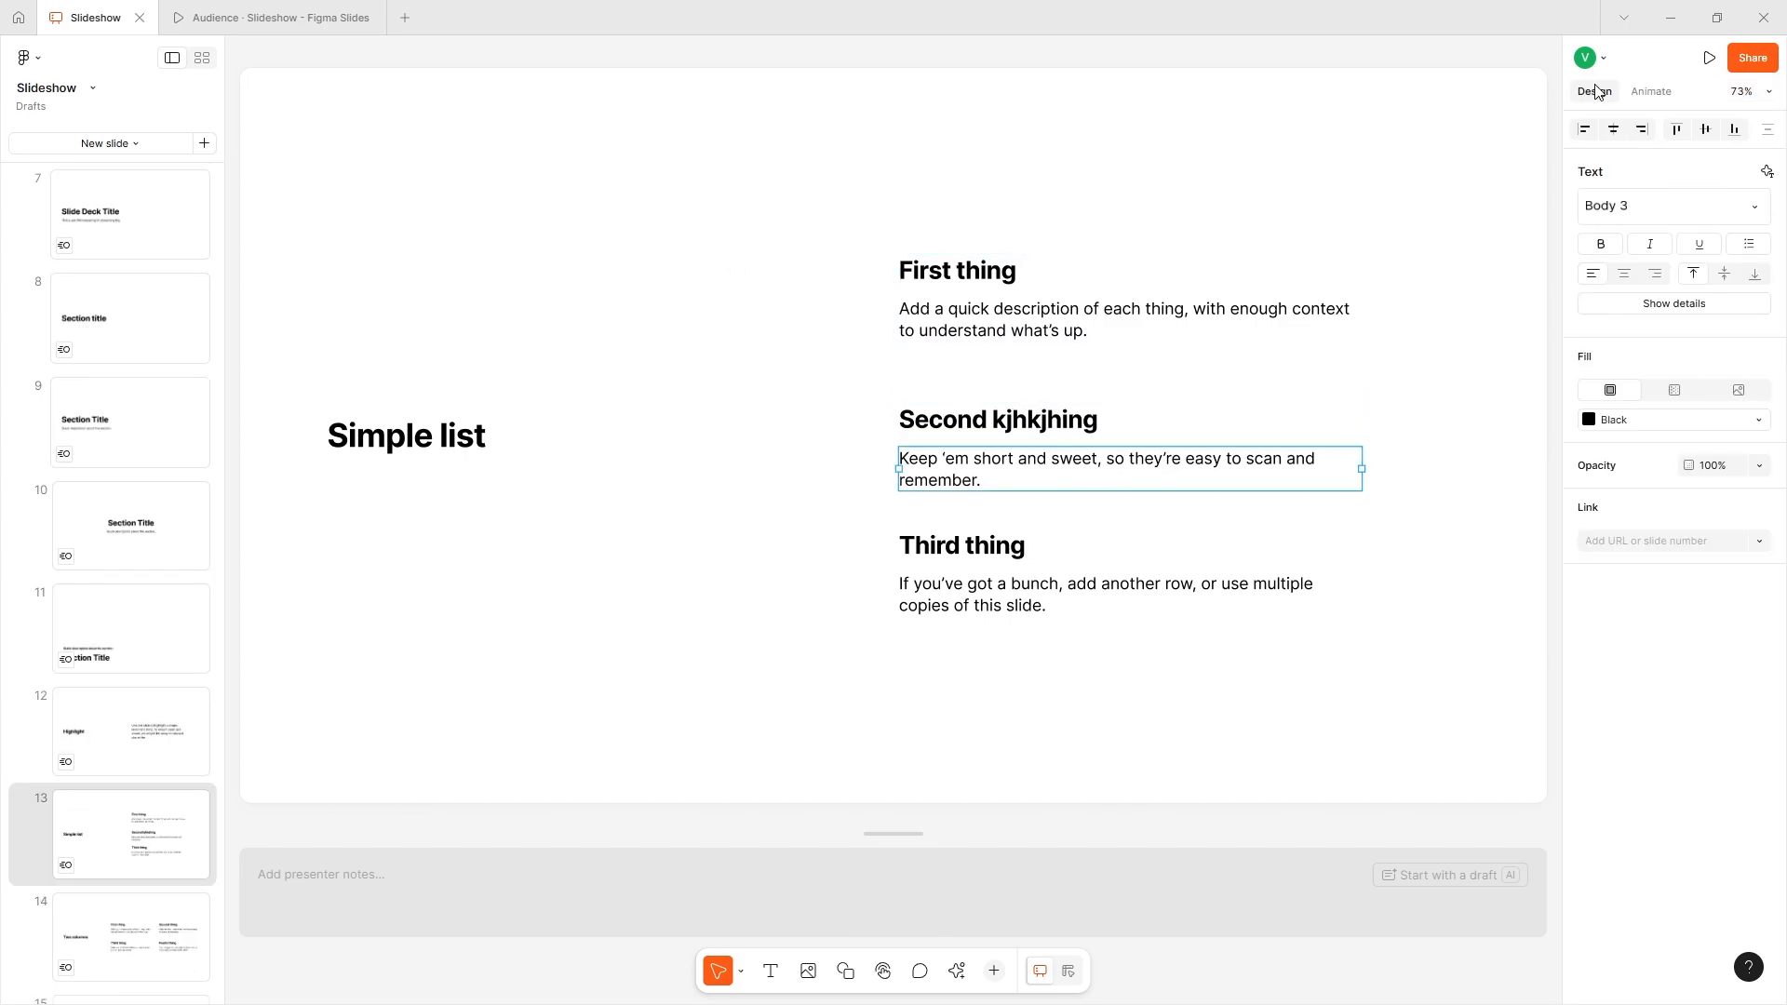
click(1410, 142)
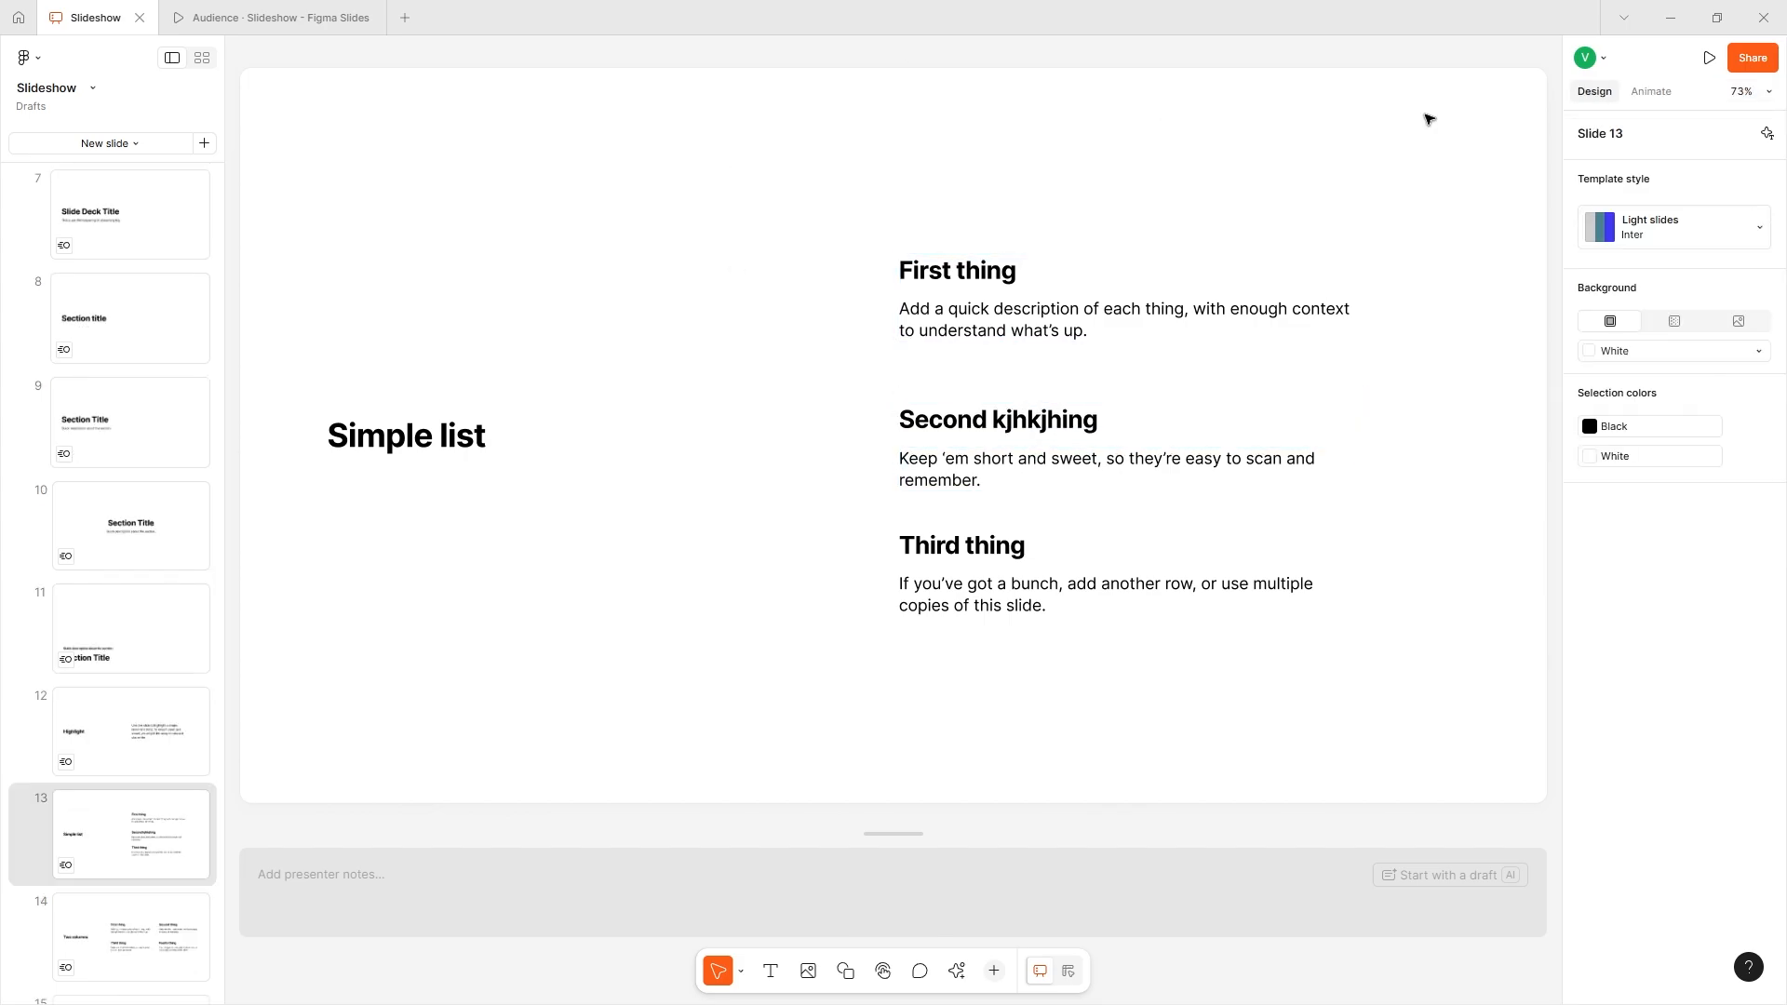
click(1766, 136)
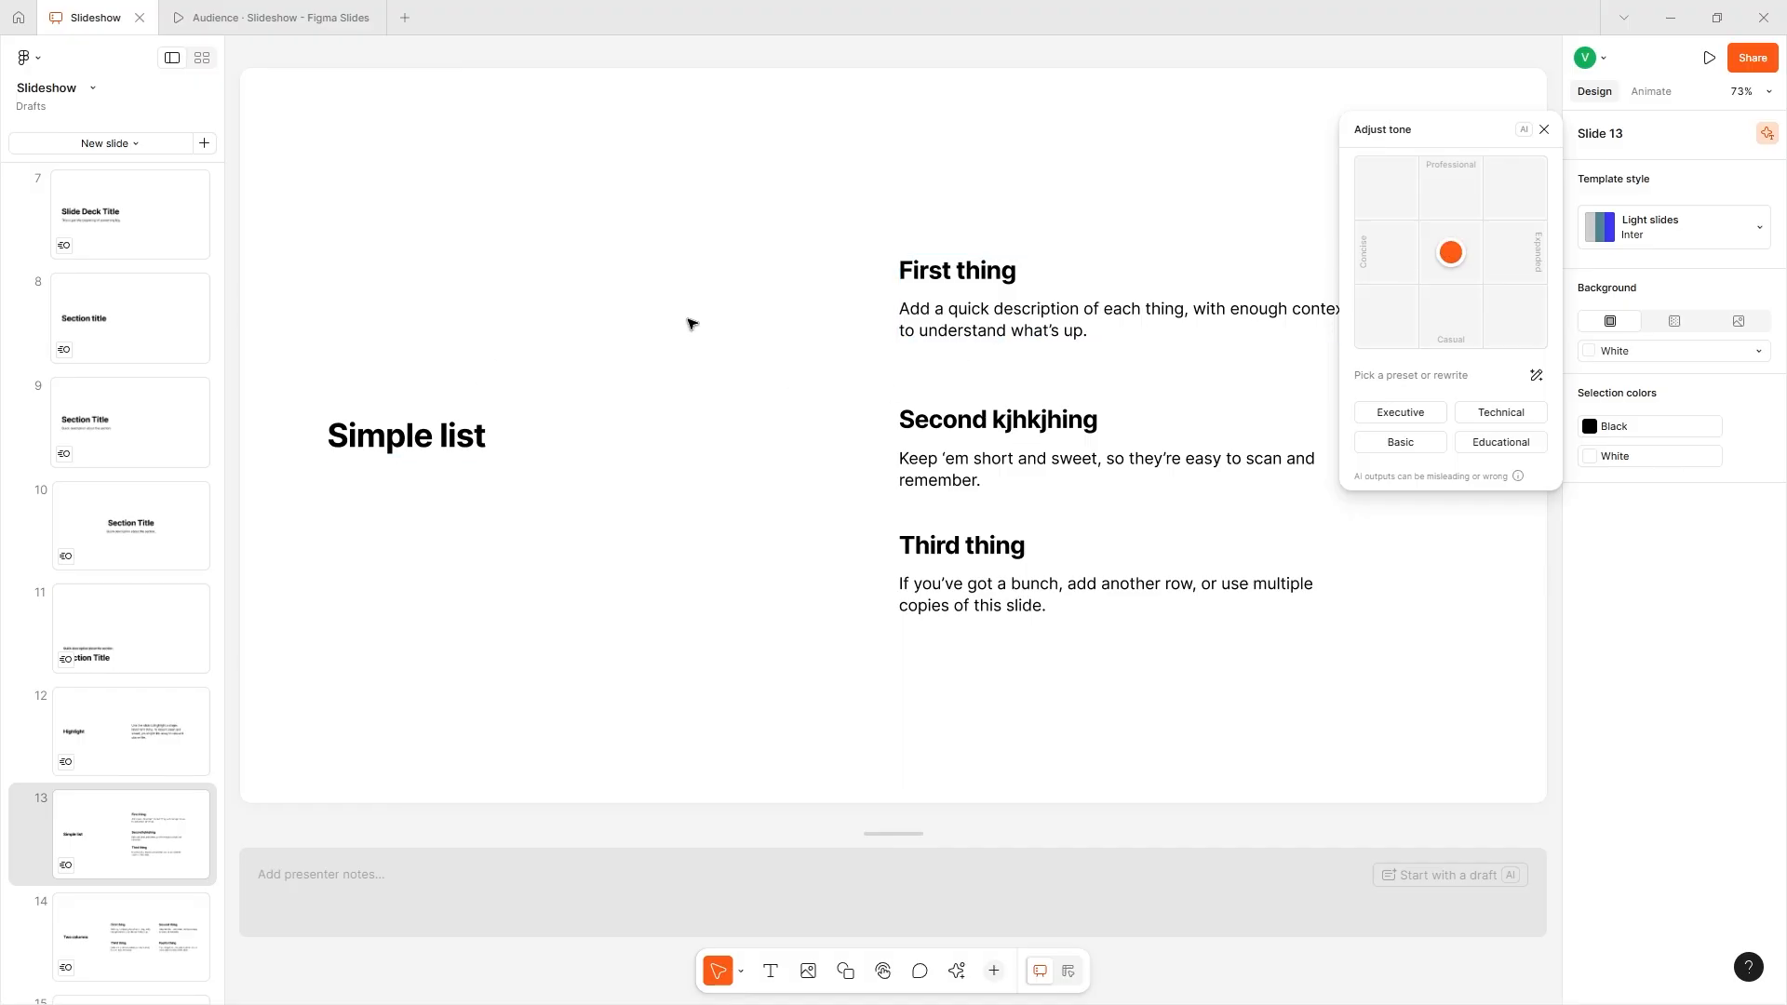
drag(1450, 253, 1437, 209)
drag(1450, 252, 1509, 190)
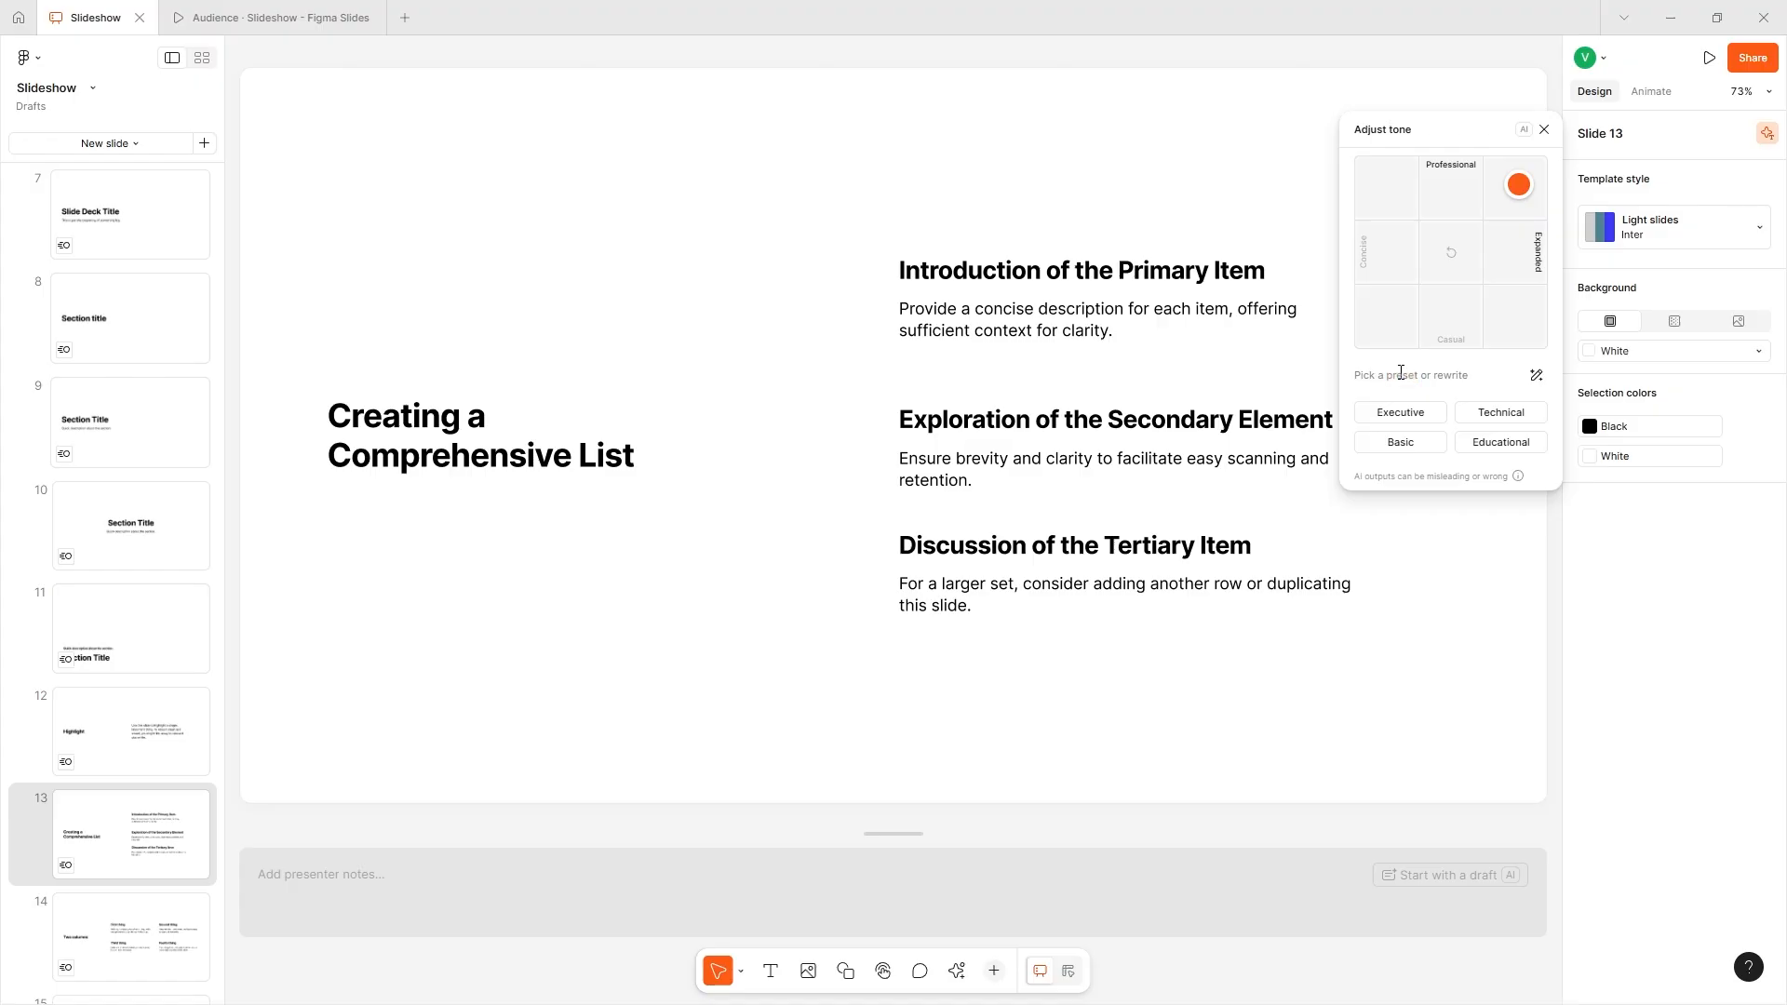
click(1471, 451)
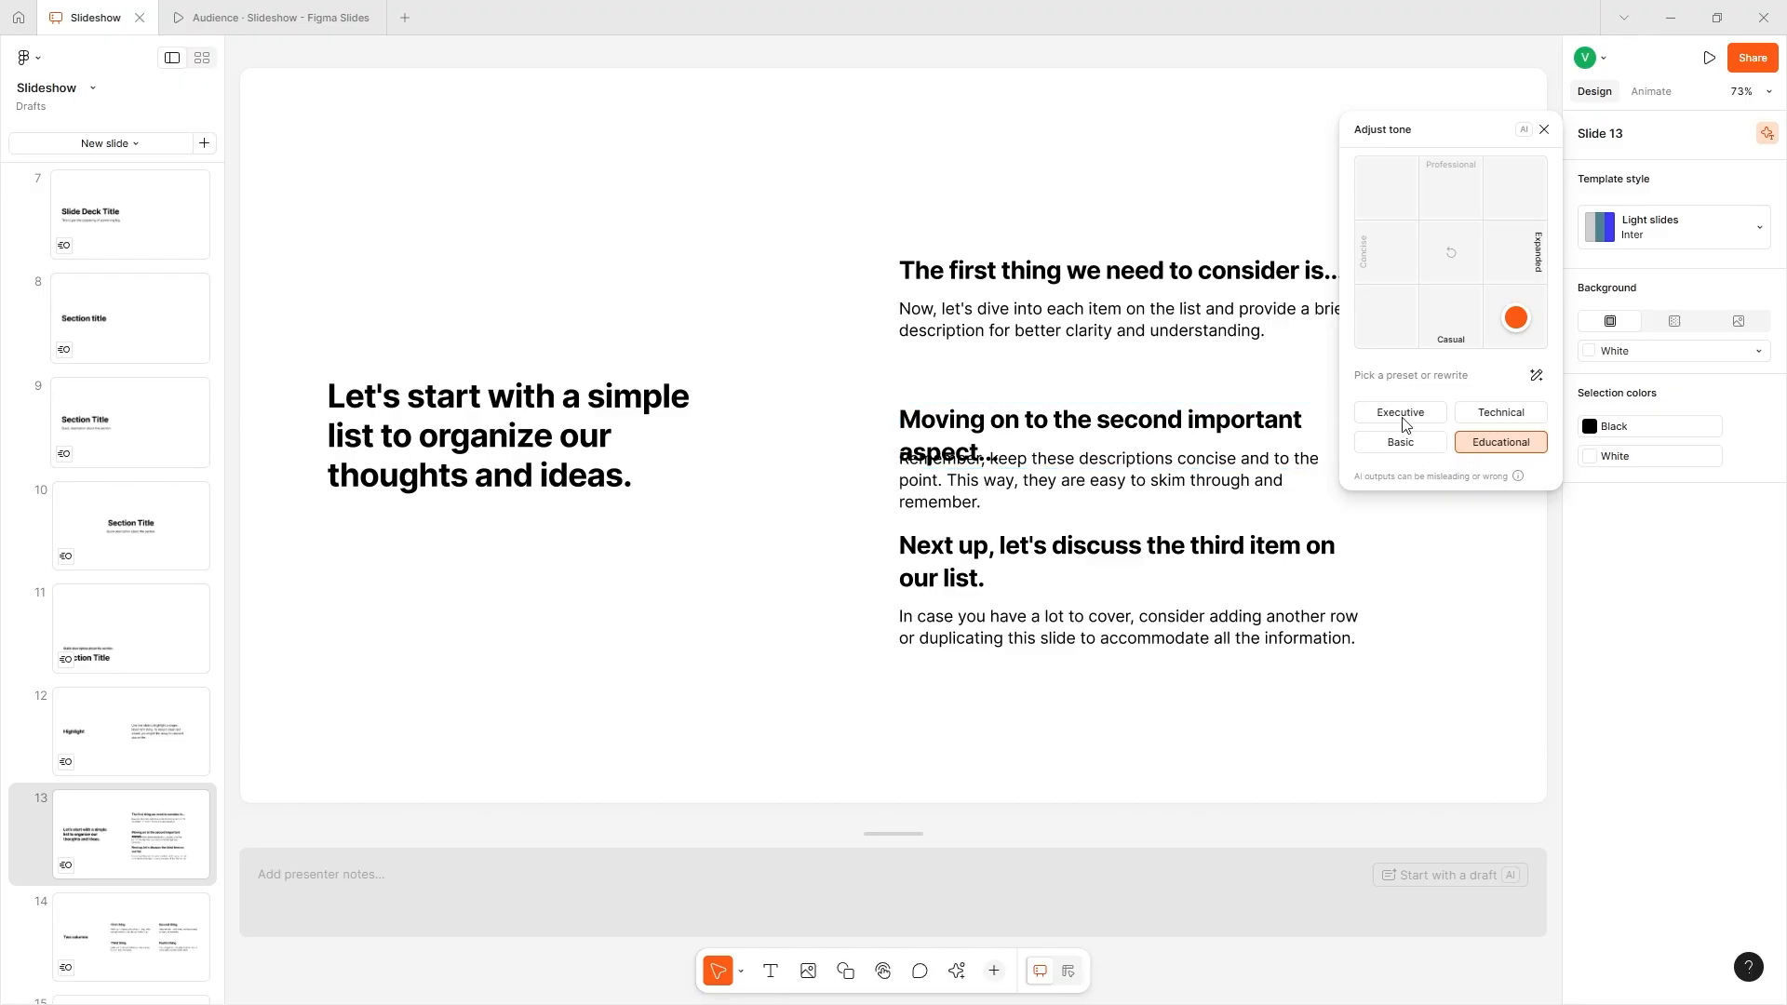
- Widen the "Moving on to the second important aspect..." heading so it fits on one line
double_click(1301, 405)
key(Escape)
key(Escape)
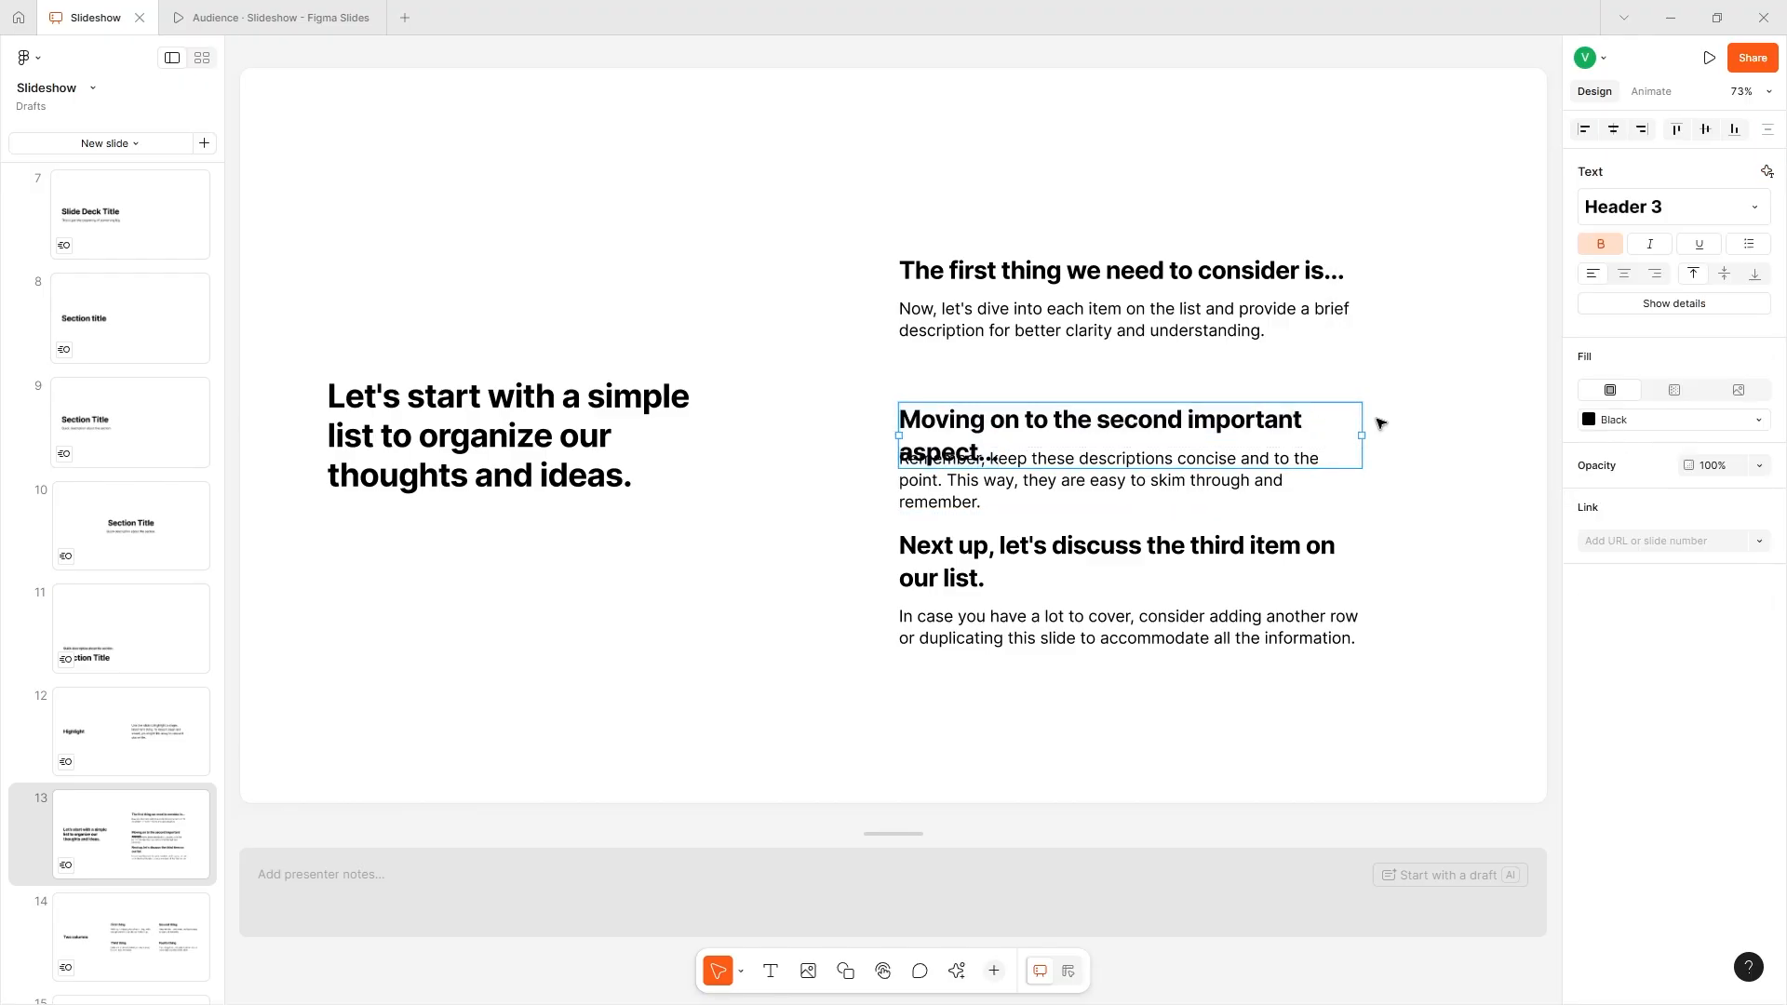
drag(1392, 447, 1422, 437)
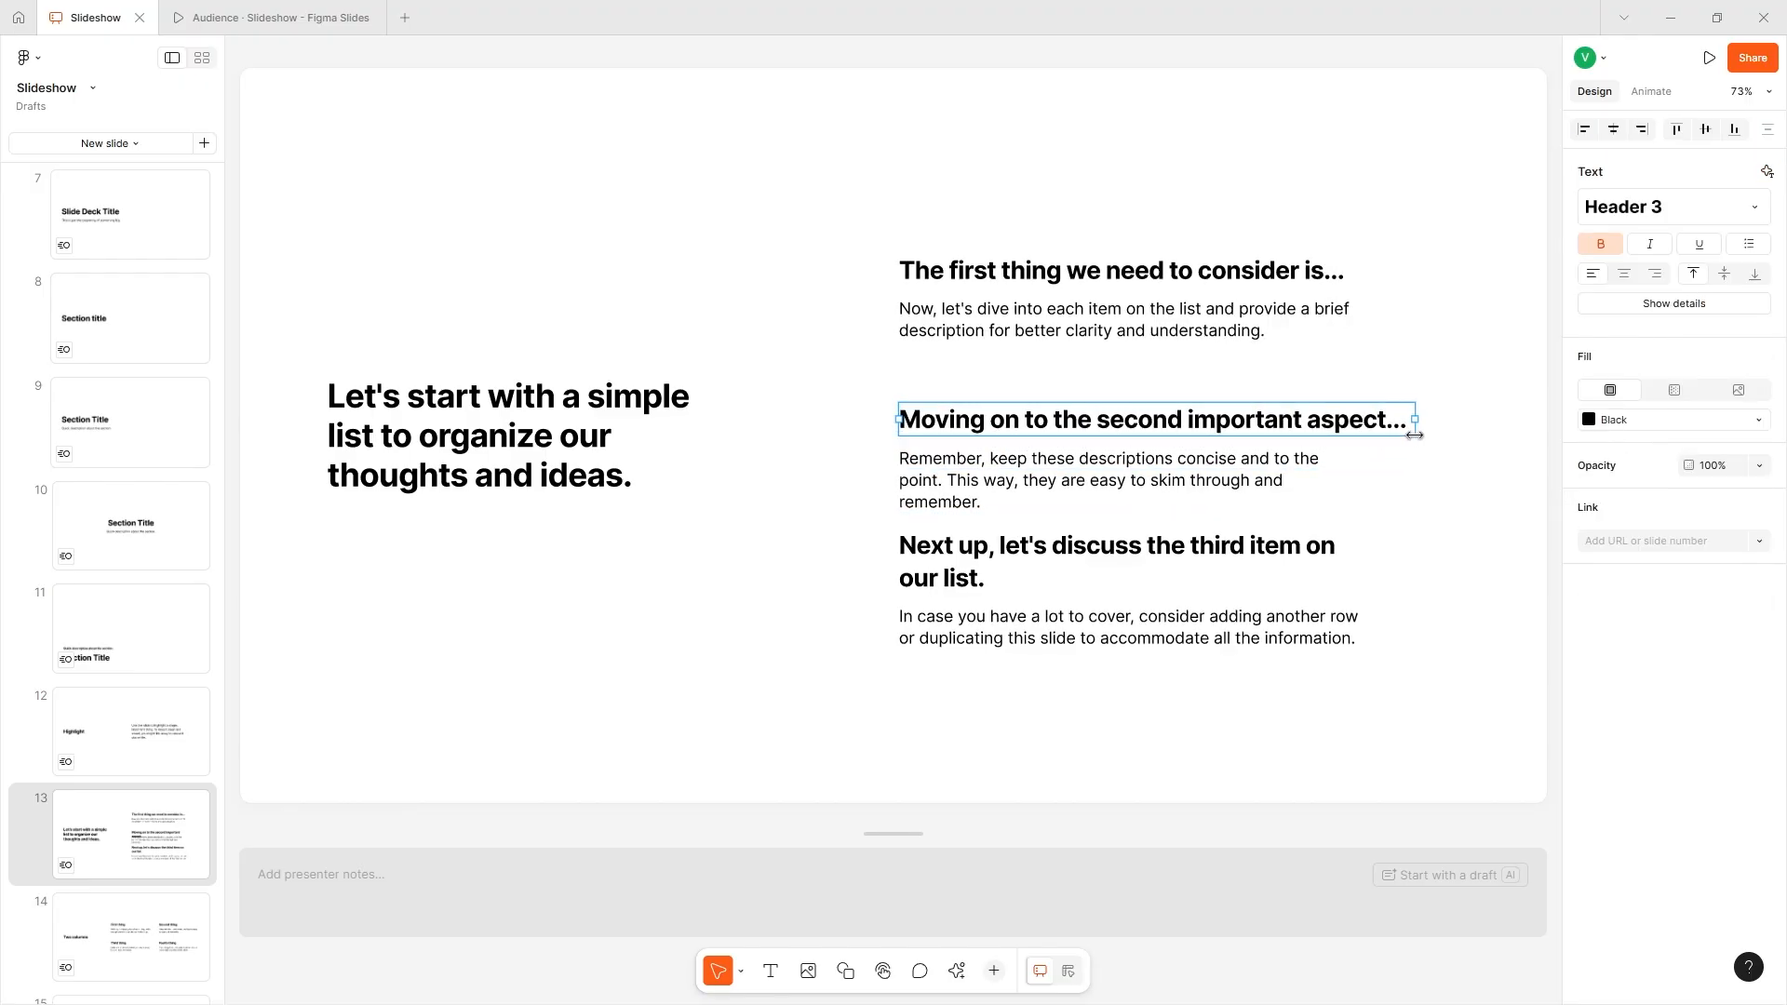
click(1534, 398)
- Rewrite slide 13's text with a custom AI prompt reading "descriptive"
click(1766, 133)
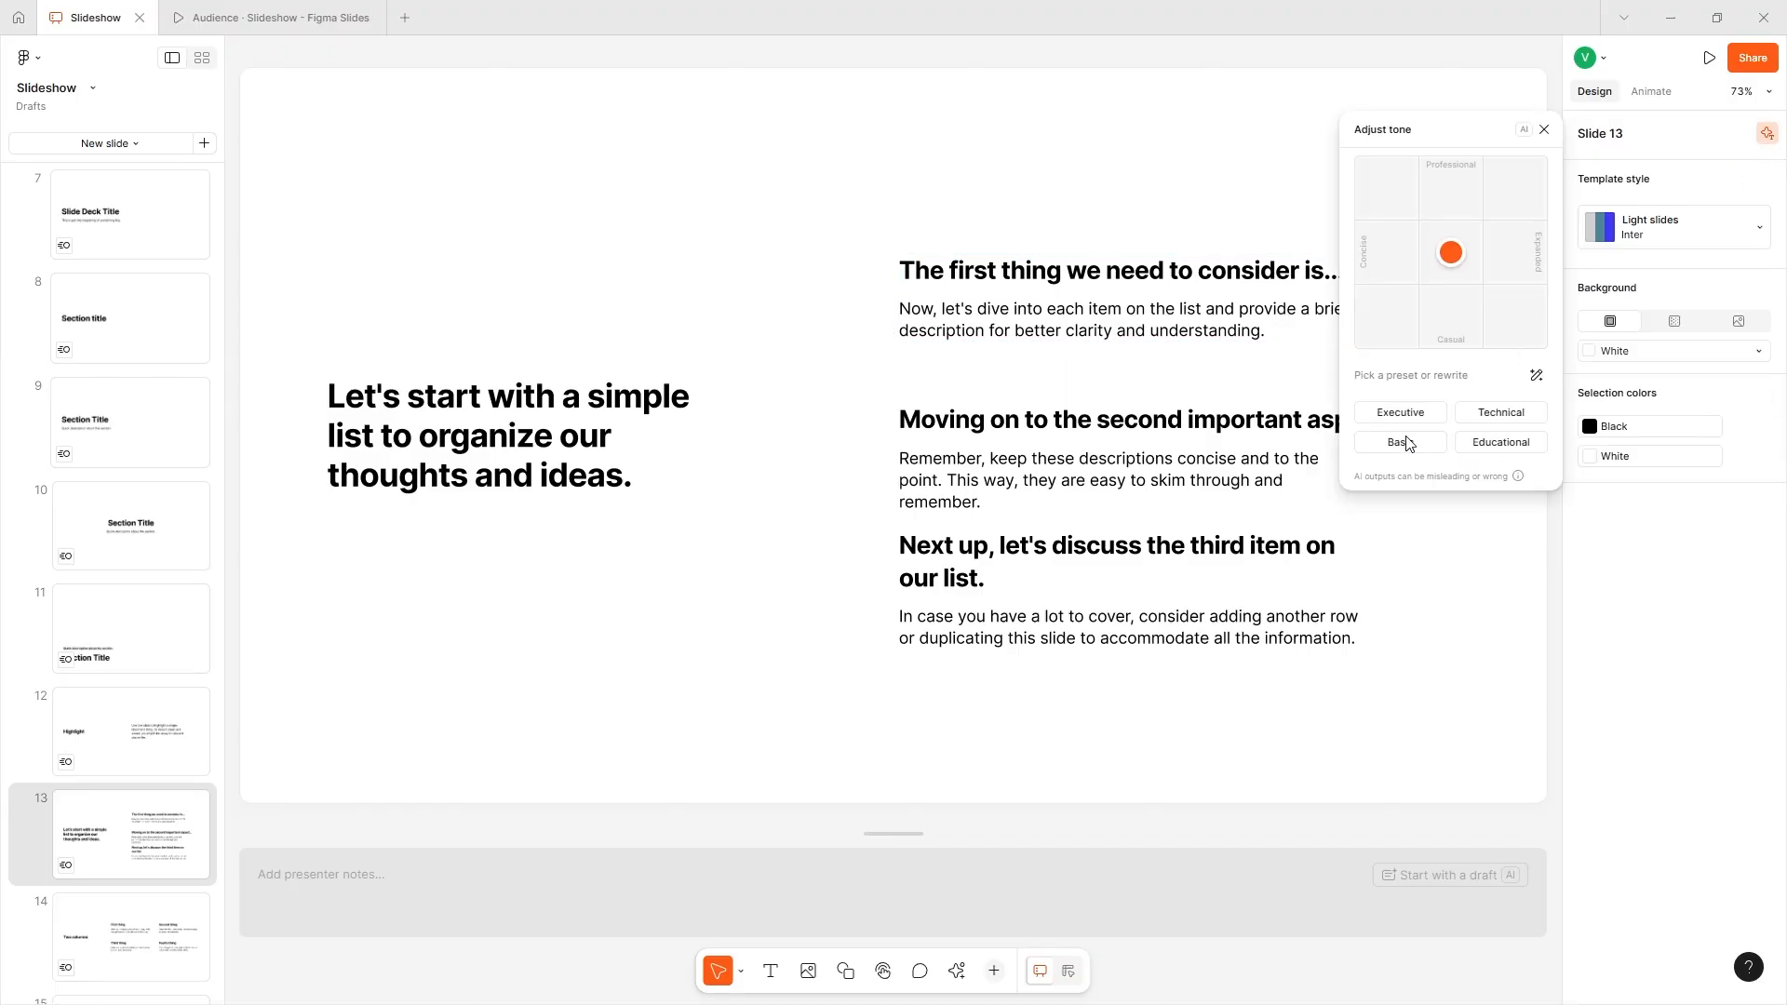
click(1416, 473)
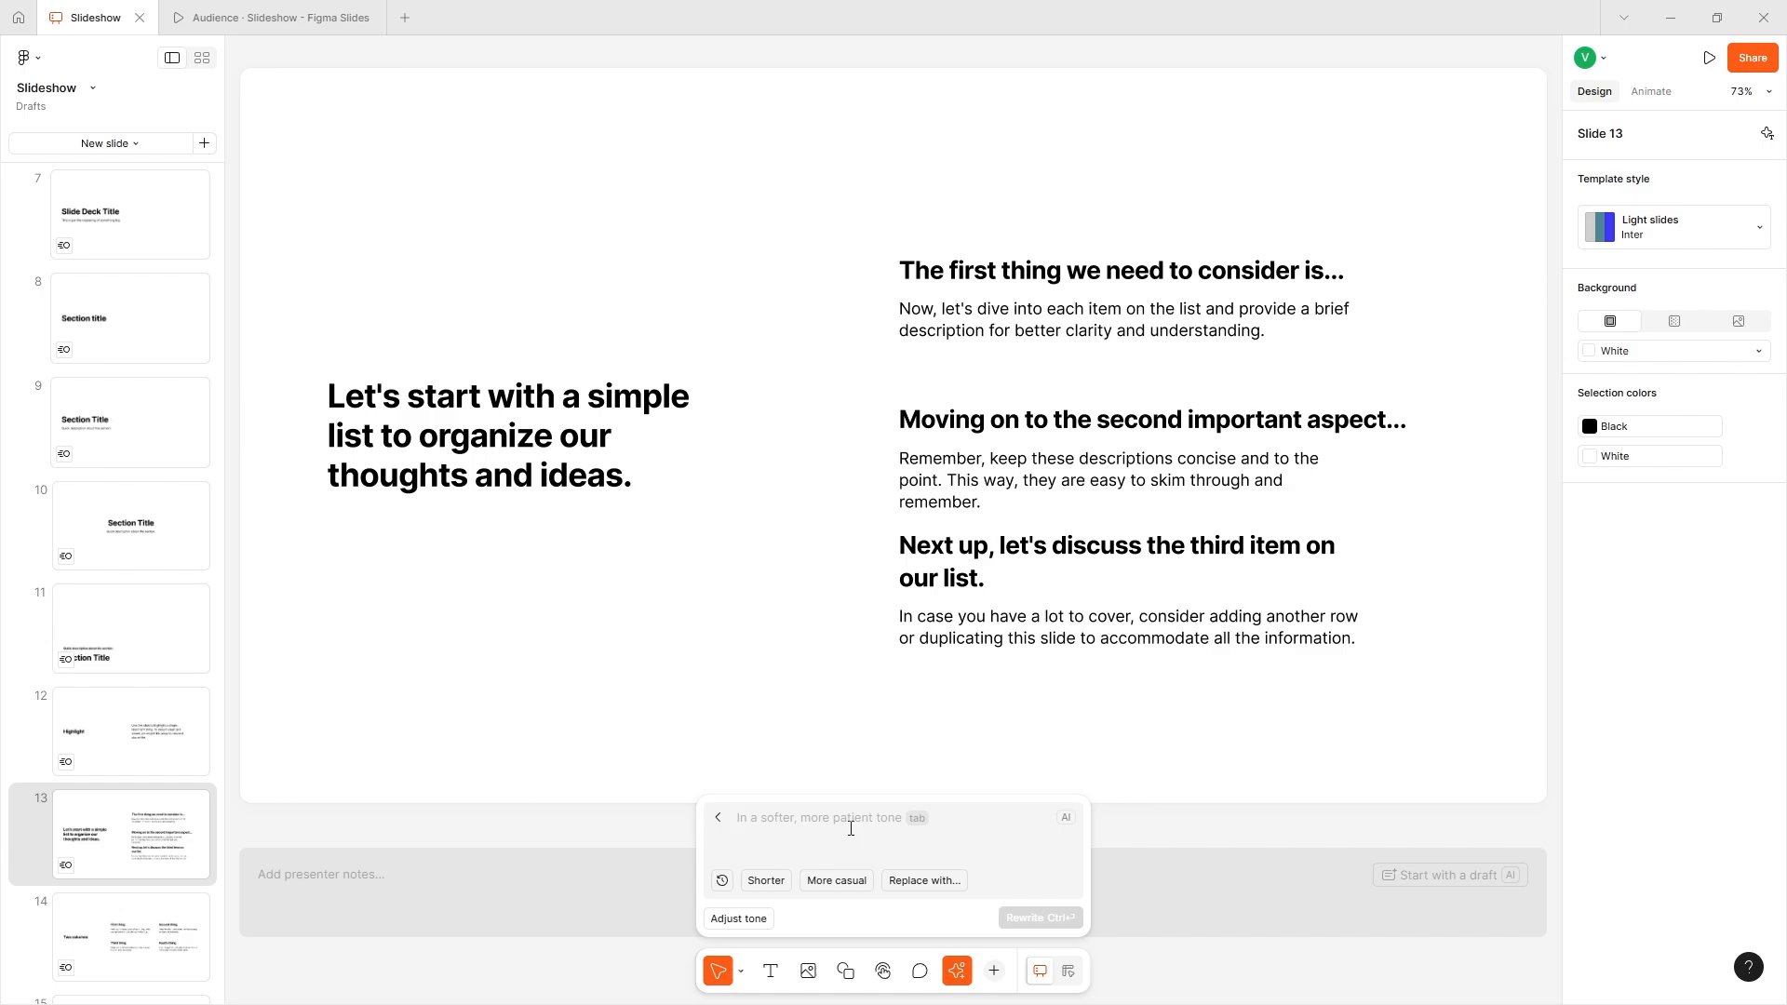
text(descrop)
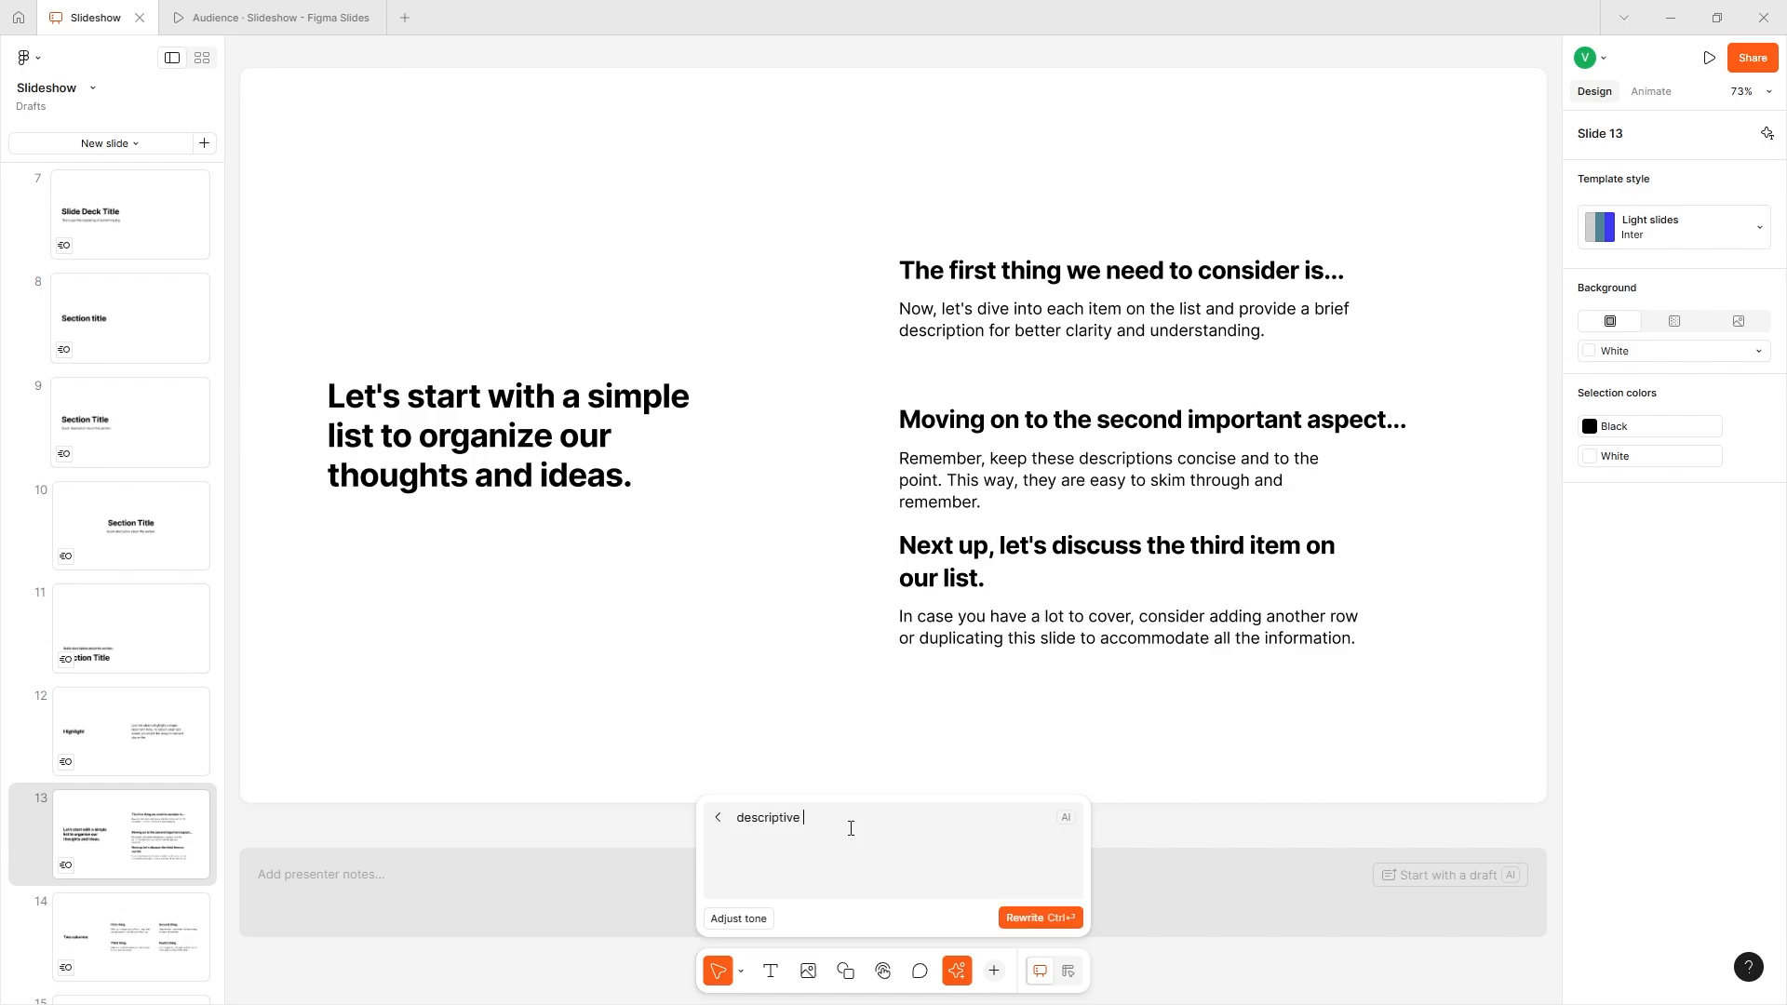
click(1021, 917)
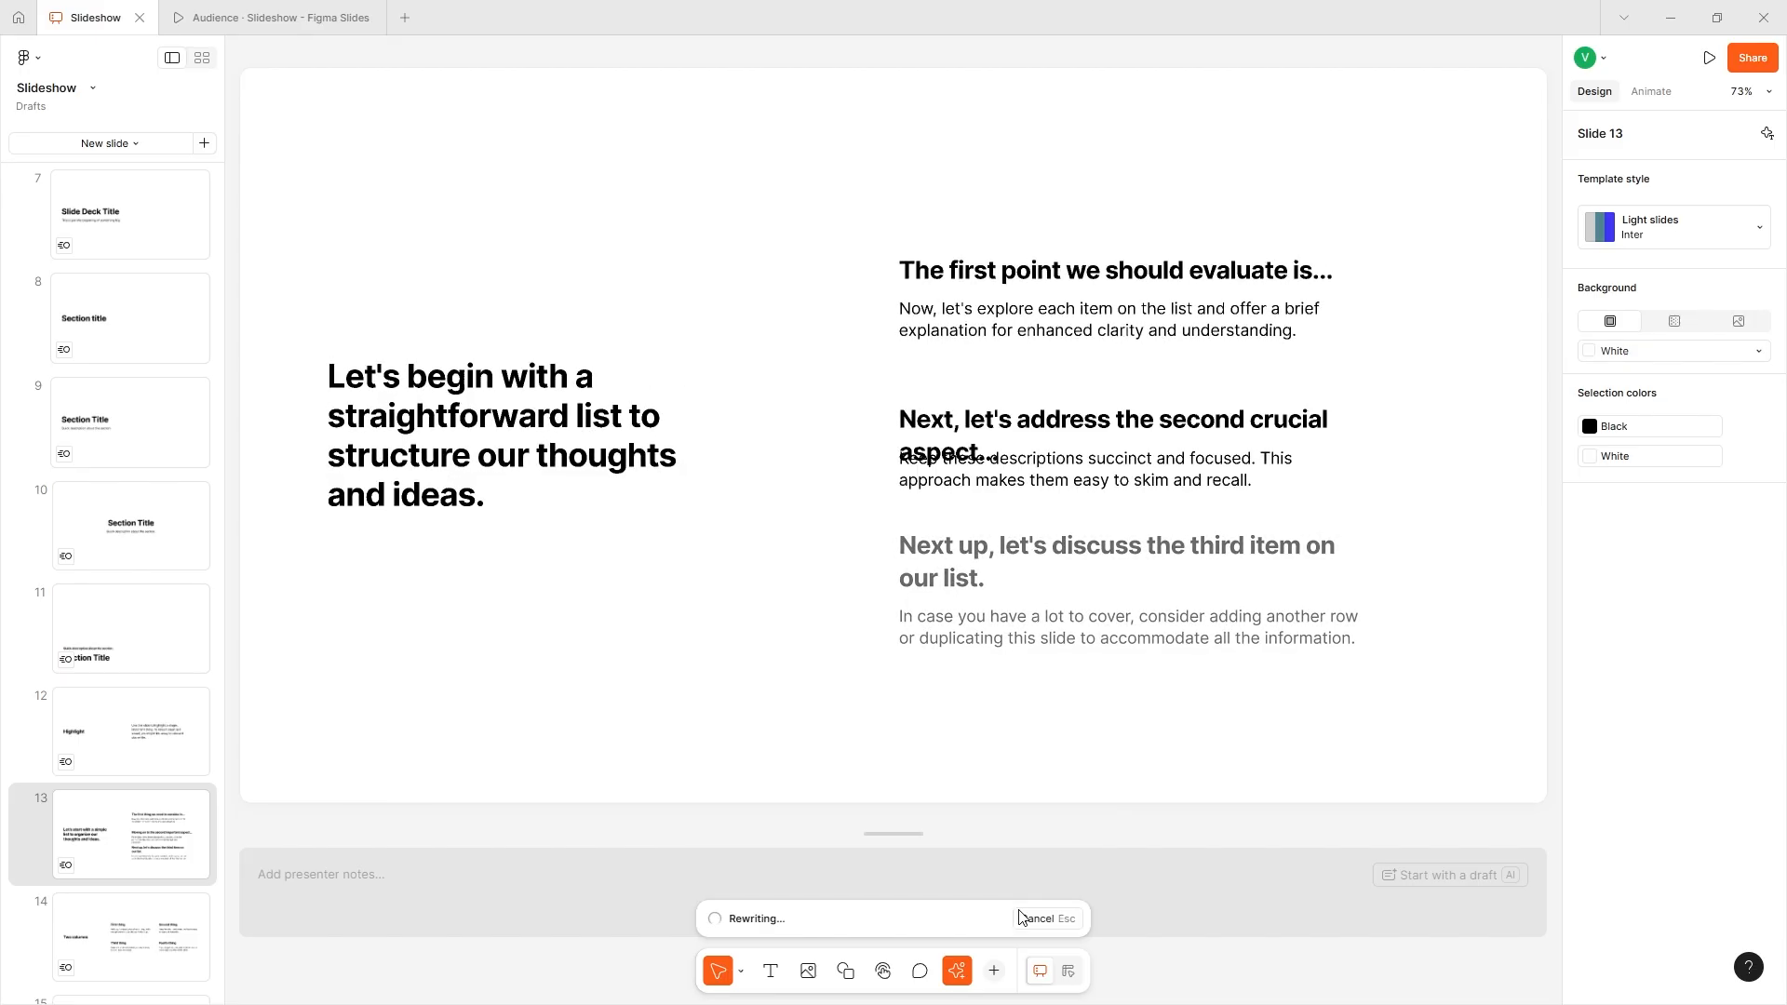
- Widen the "Next, let's address the second crucial aspect..." heading so its text sits on a single line
click(1093, 463)
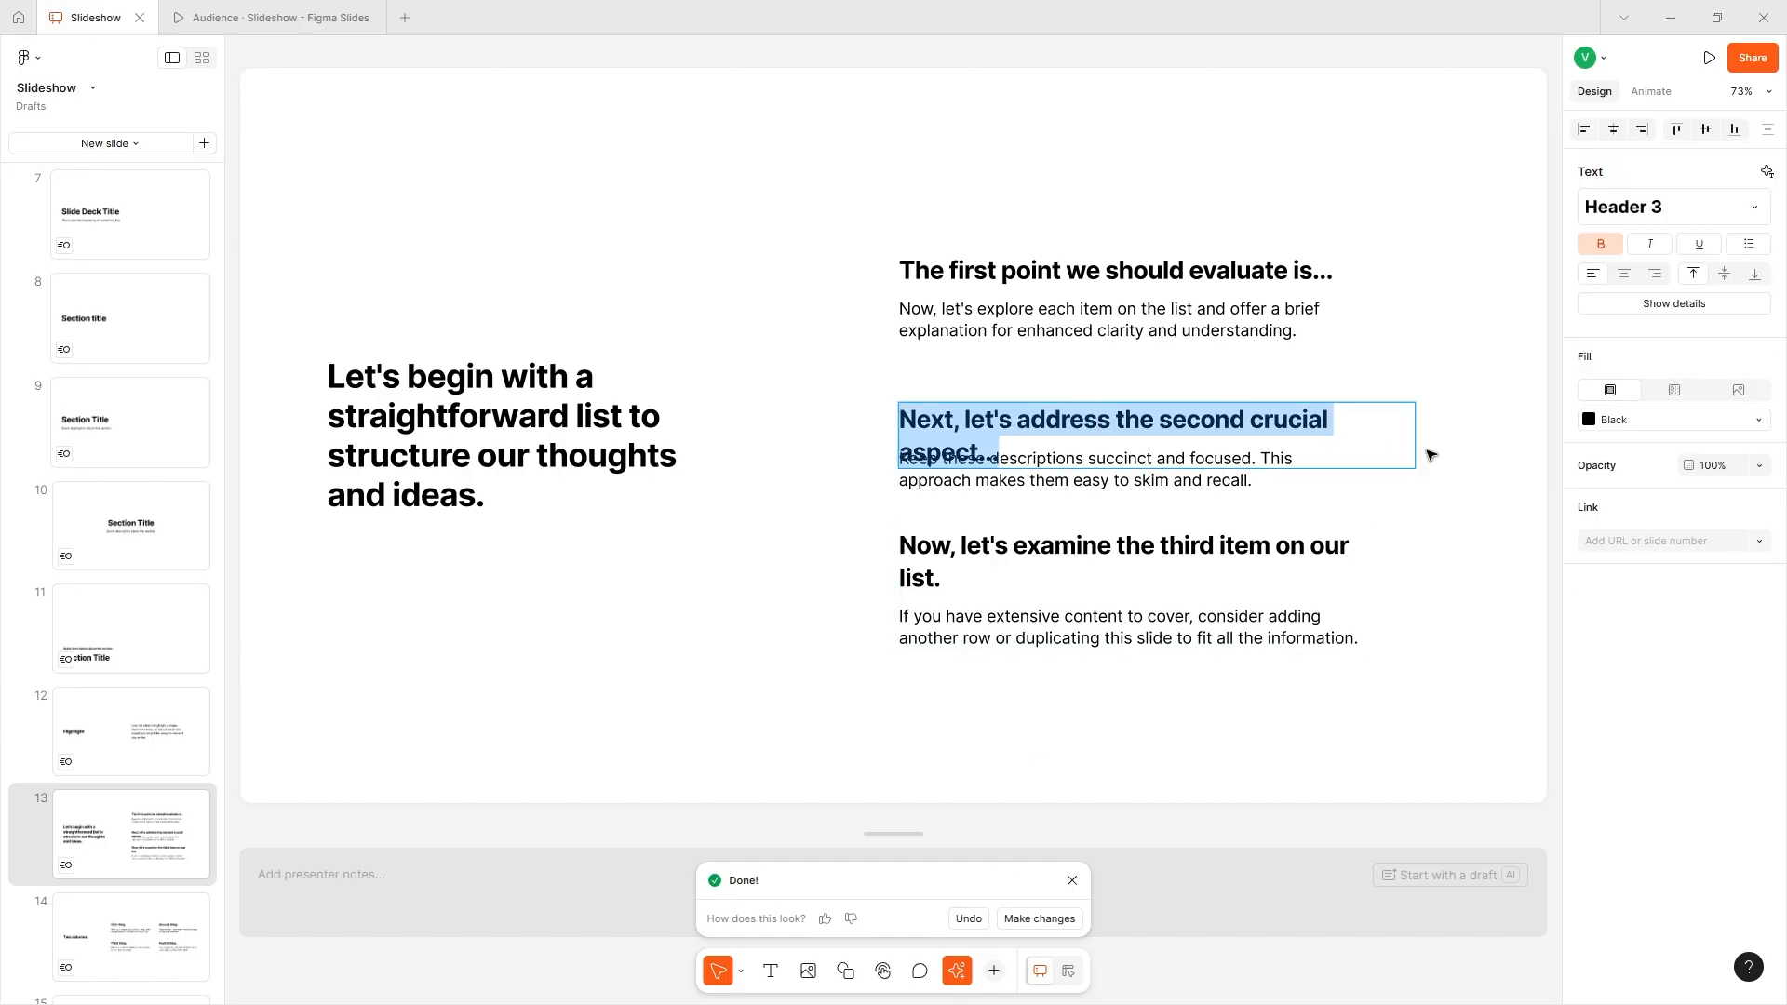
drag(1431, 431, 1455, 431)
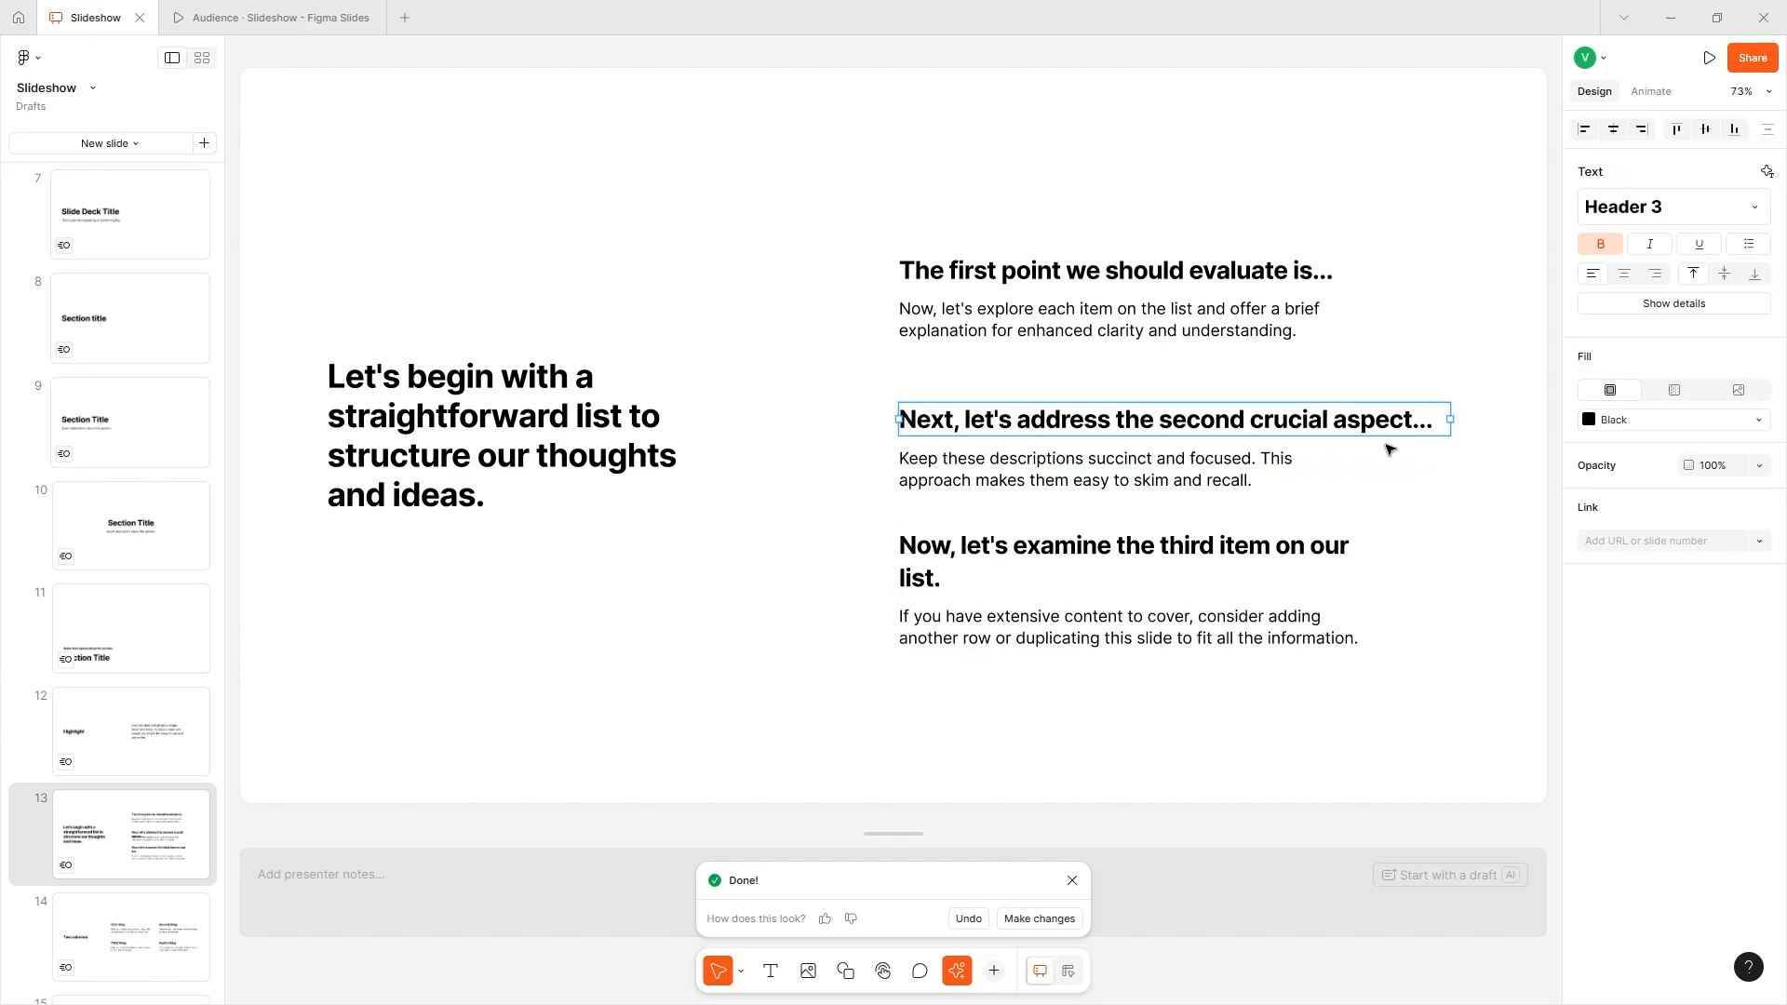
click(1474, 358)
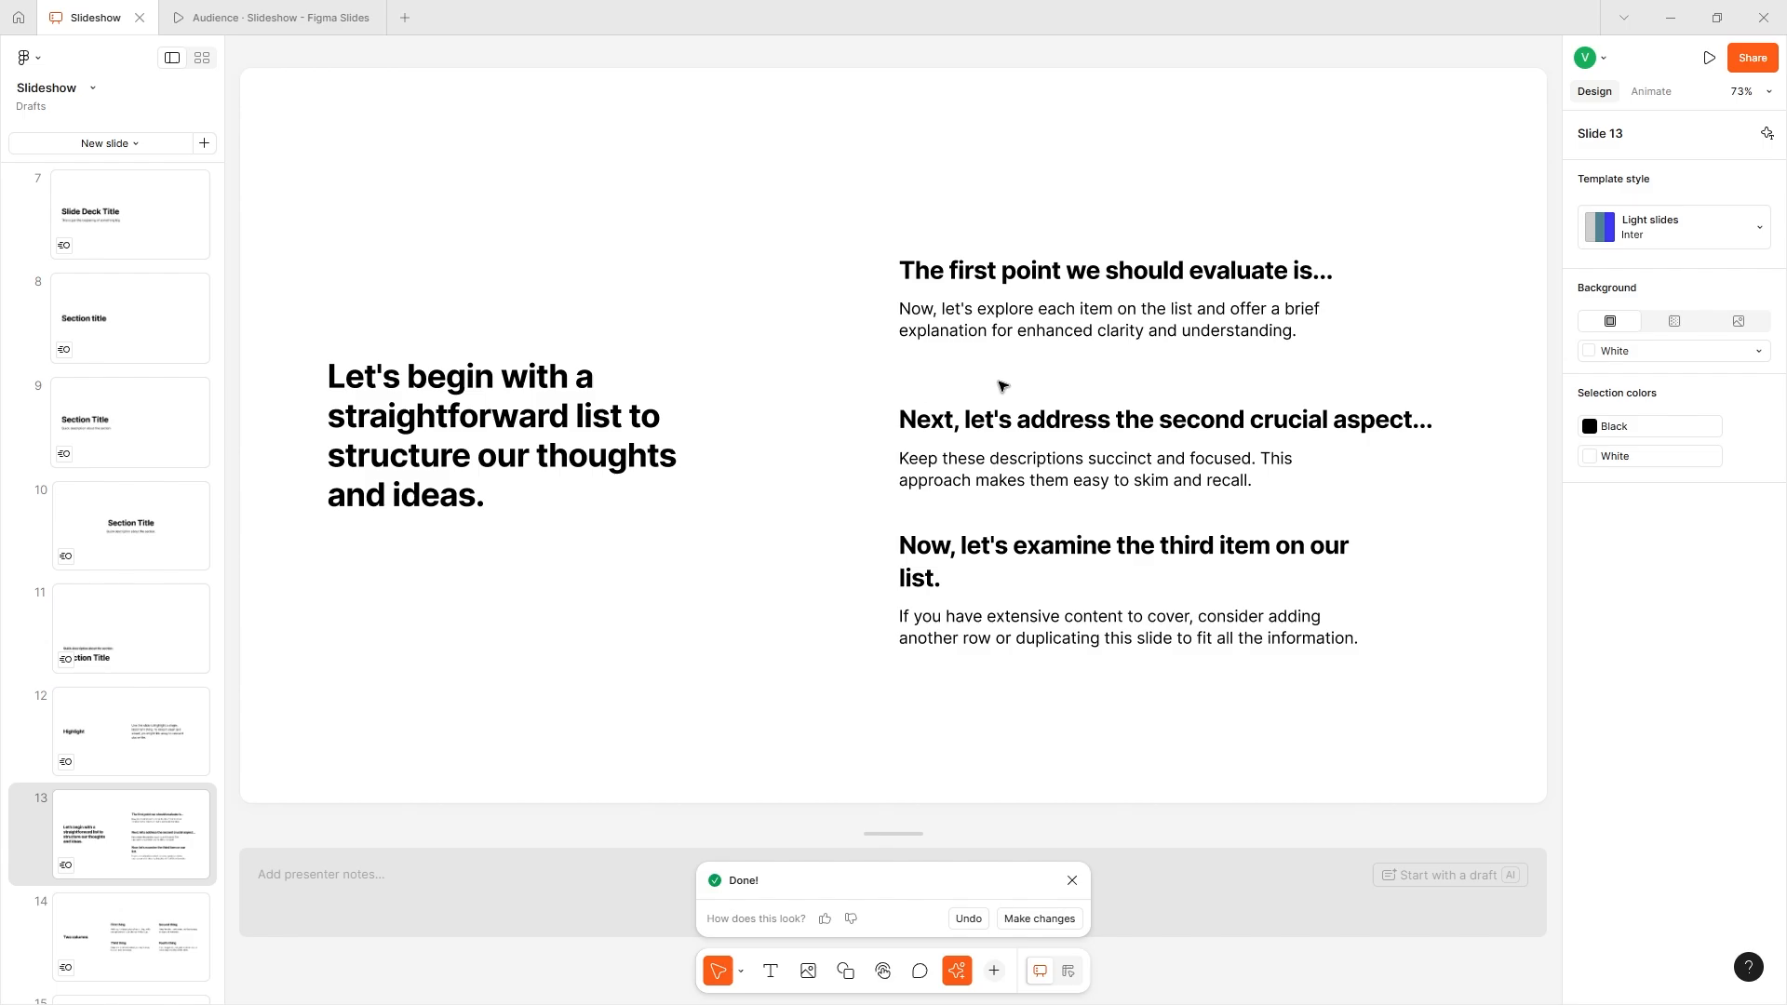
- Change the font of the Light slides template's Title text style to Inknut Antiqua
click(135, 144)
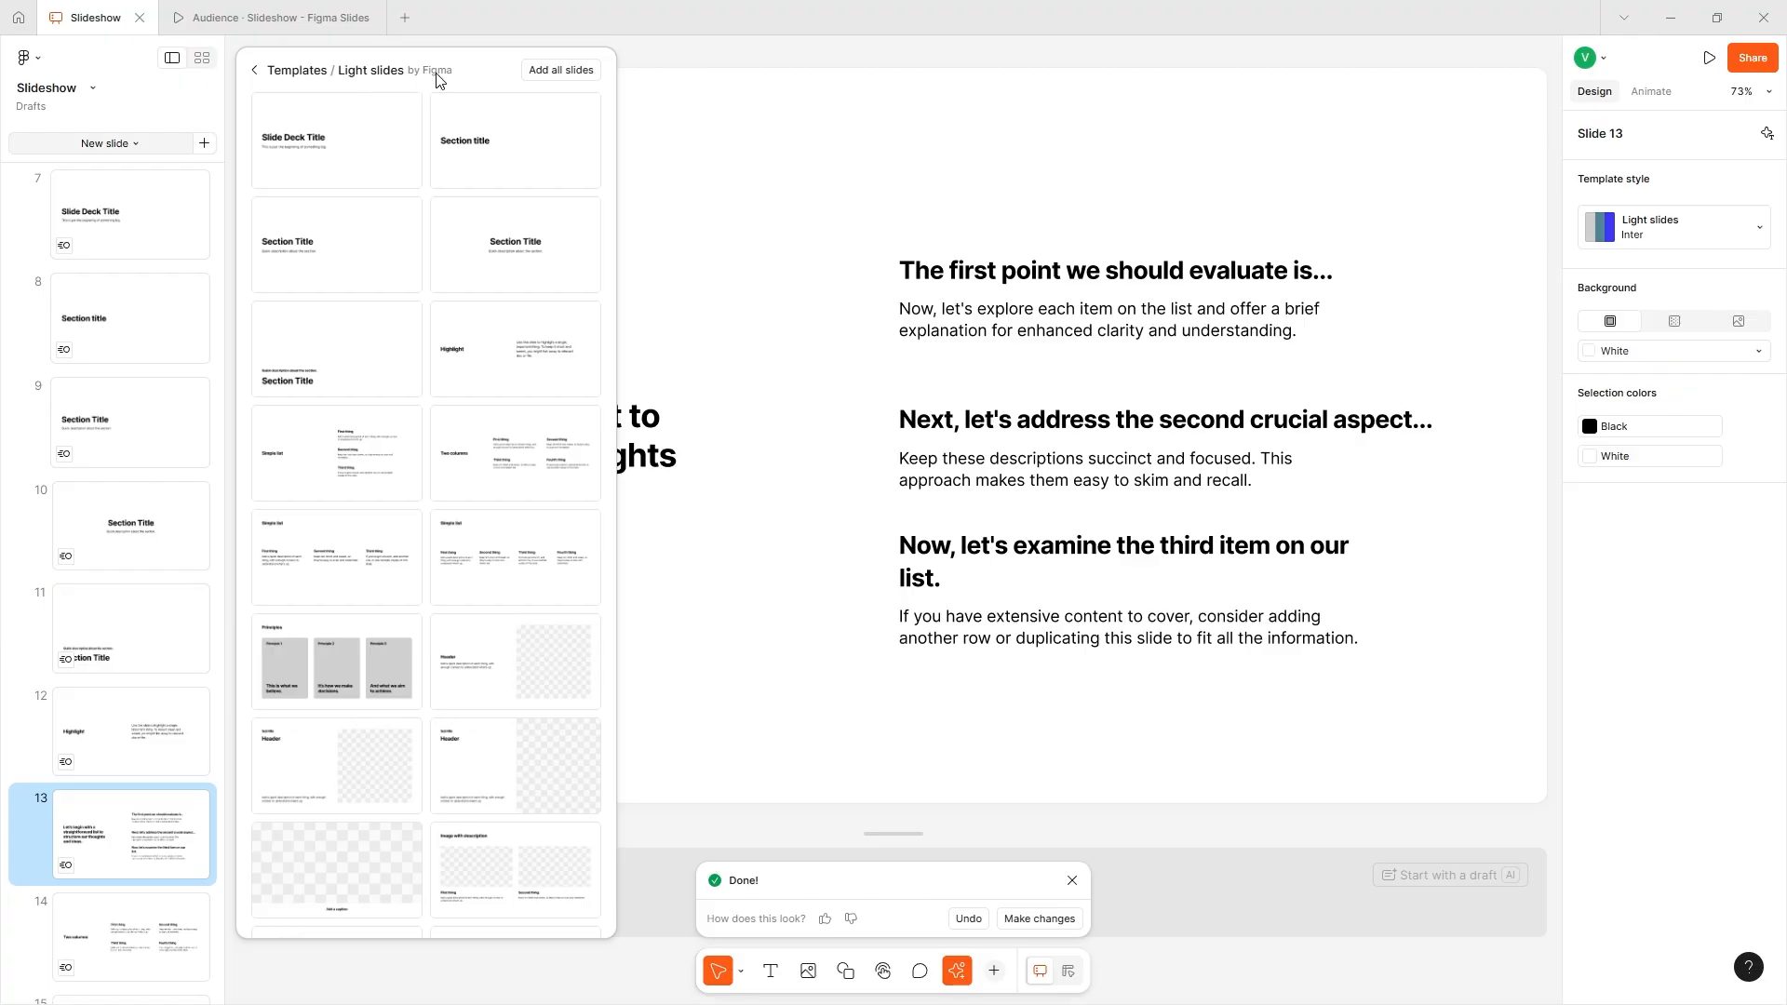
click(1691, 193)
click(1740, 242)
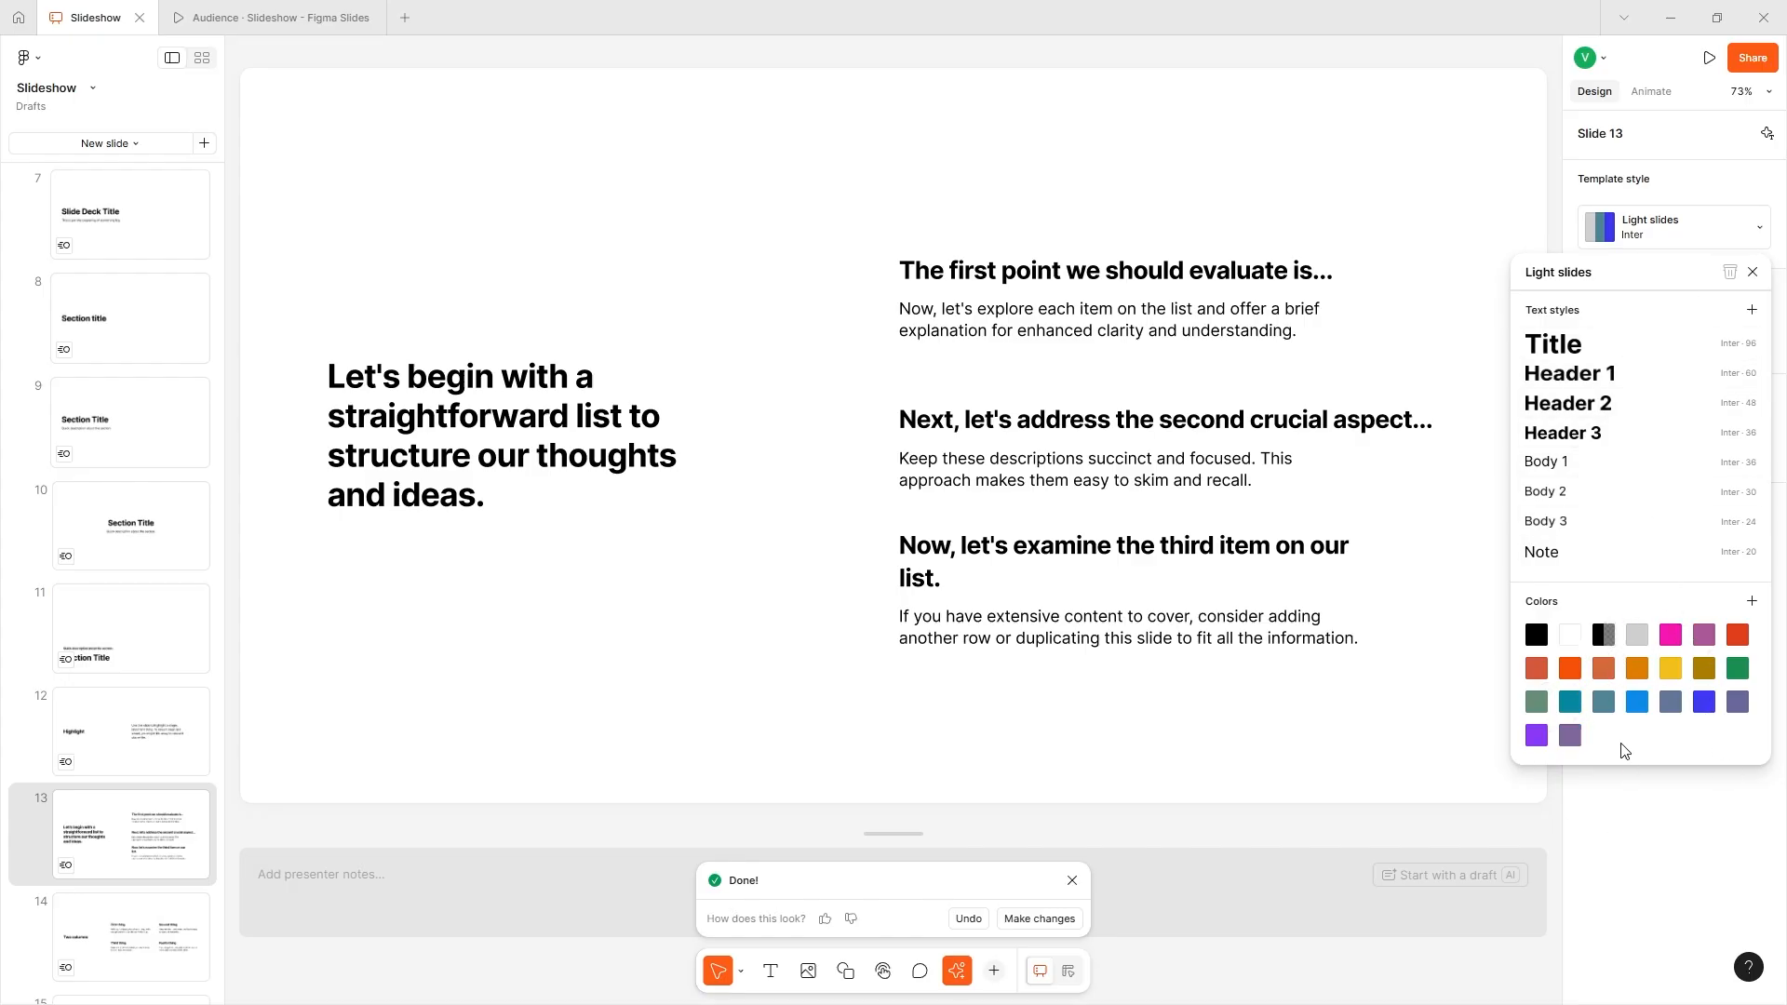
click(1675, 355)
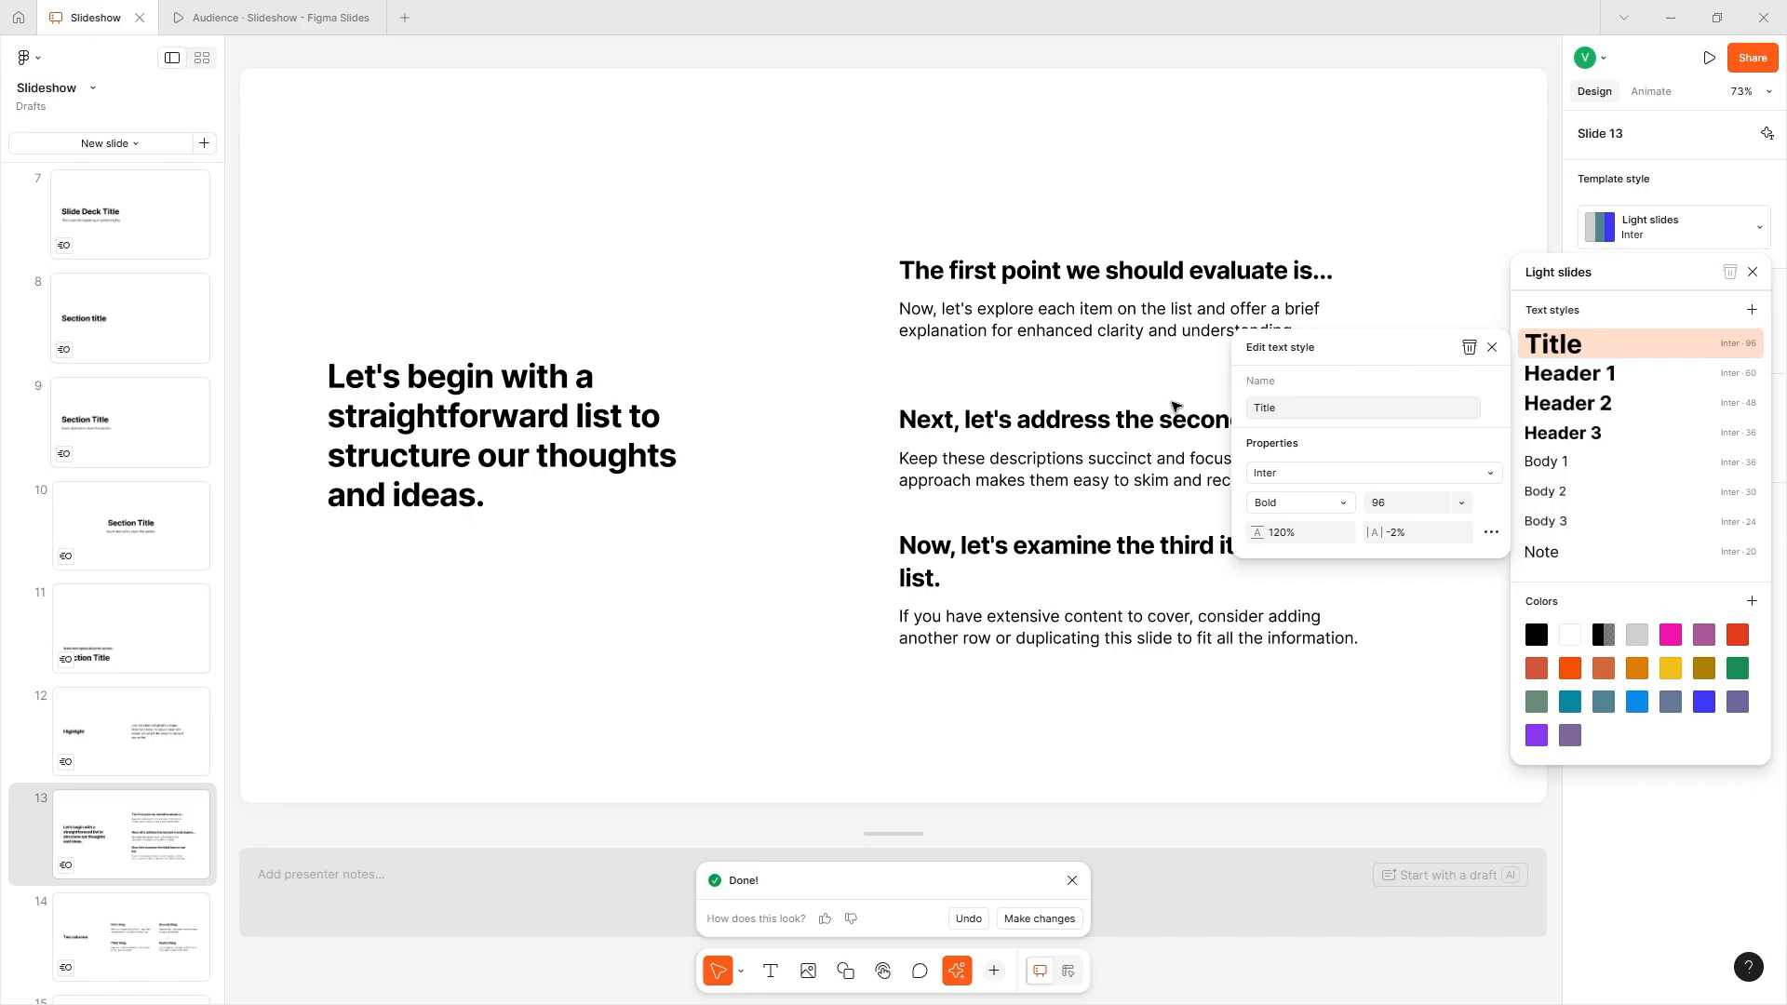
click(1332, 476)
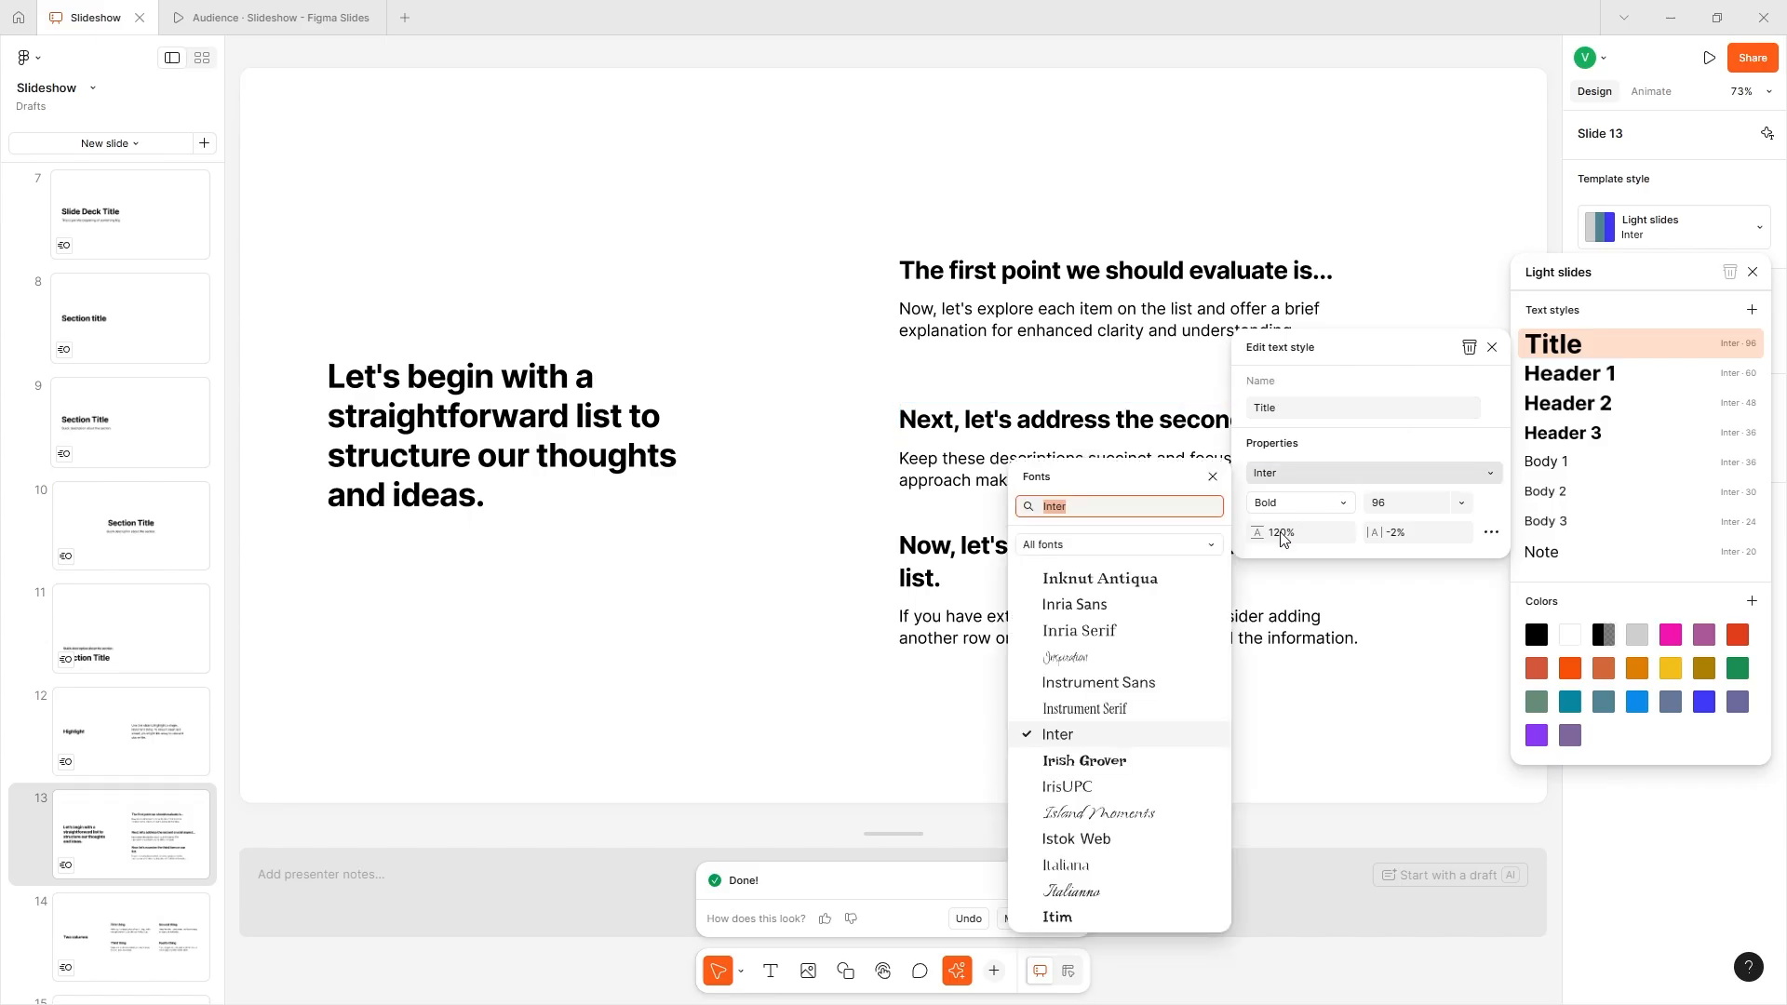
click(1137, 580)
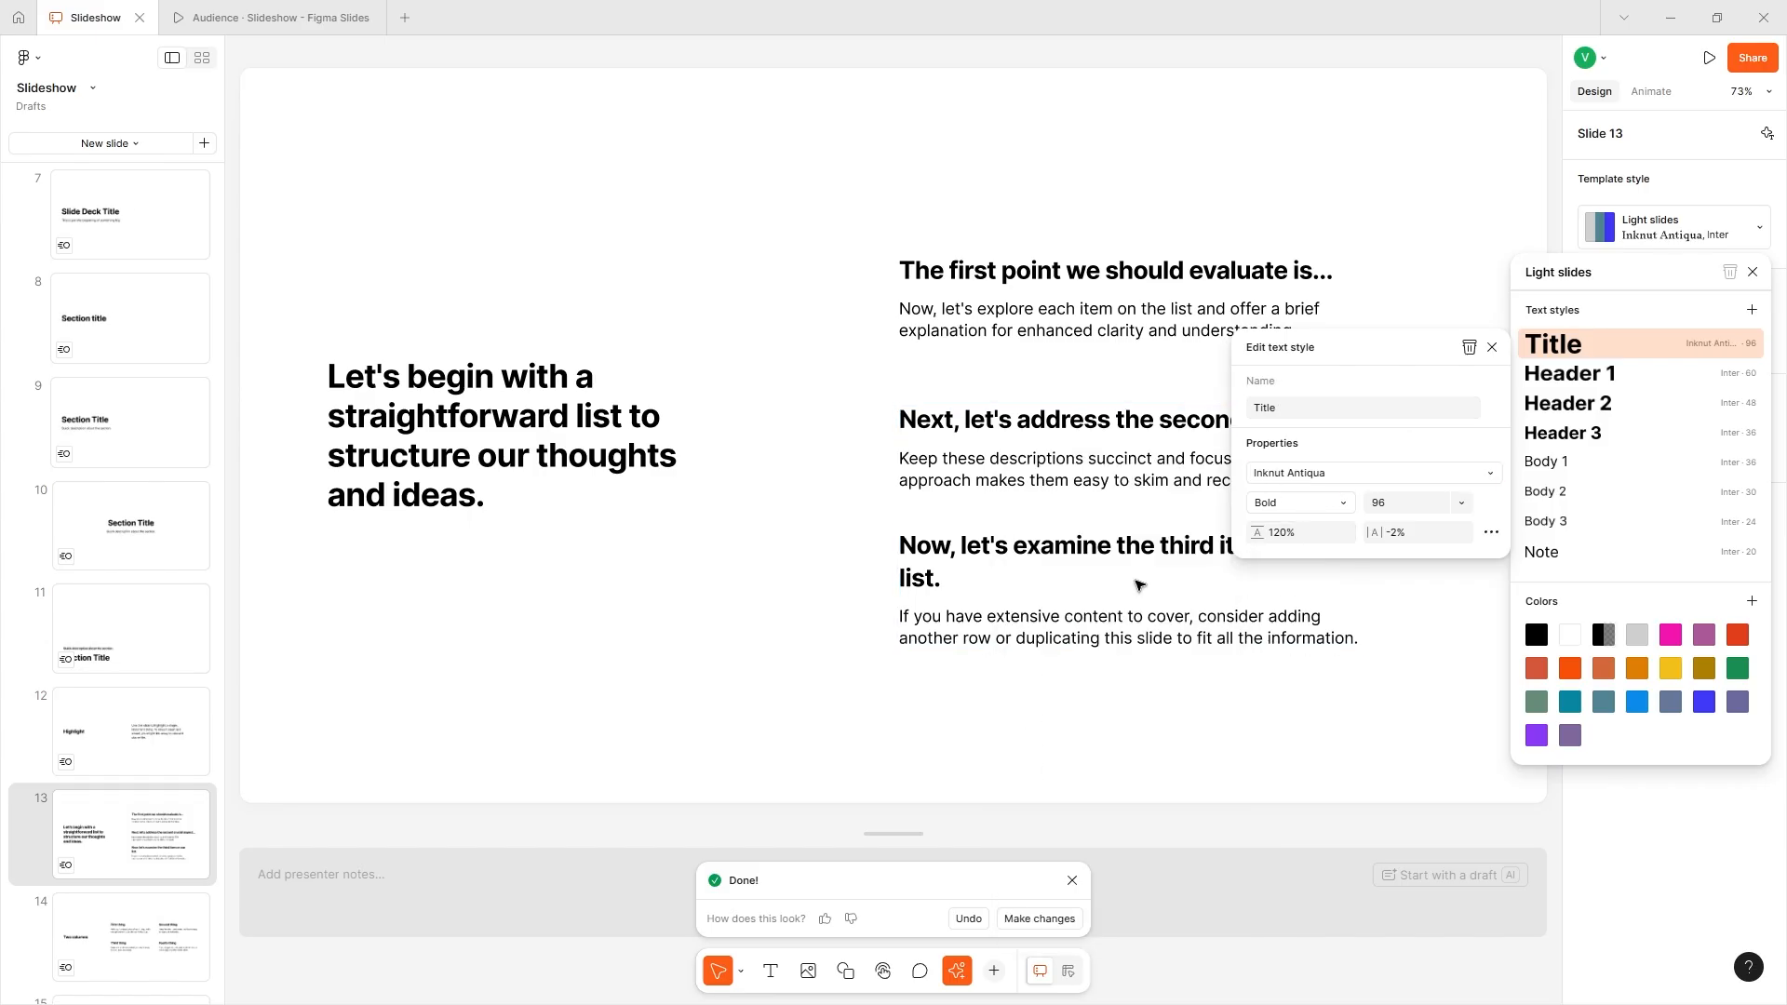
- Select the title on slide 1 and open its Title text style's font weight options for editing
scroll(108, 590, up, 7)
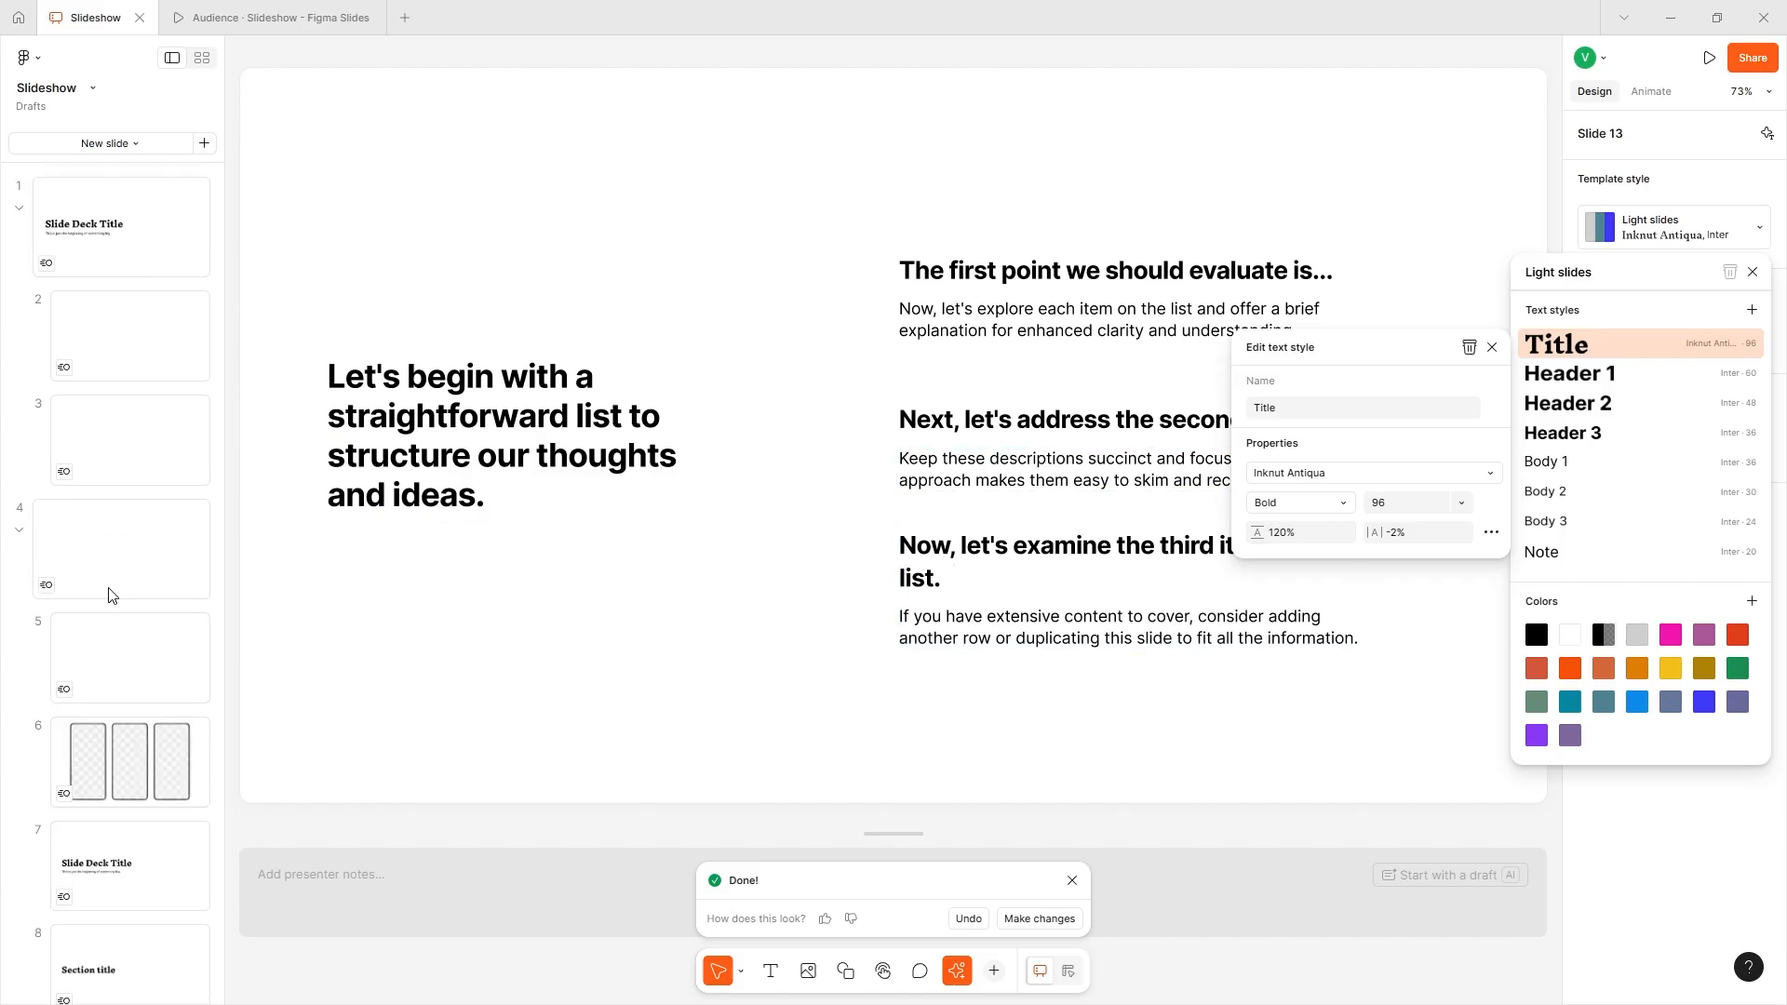
click(152, 275)
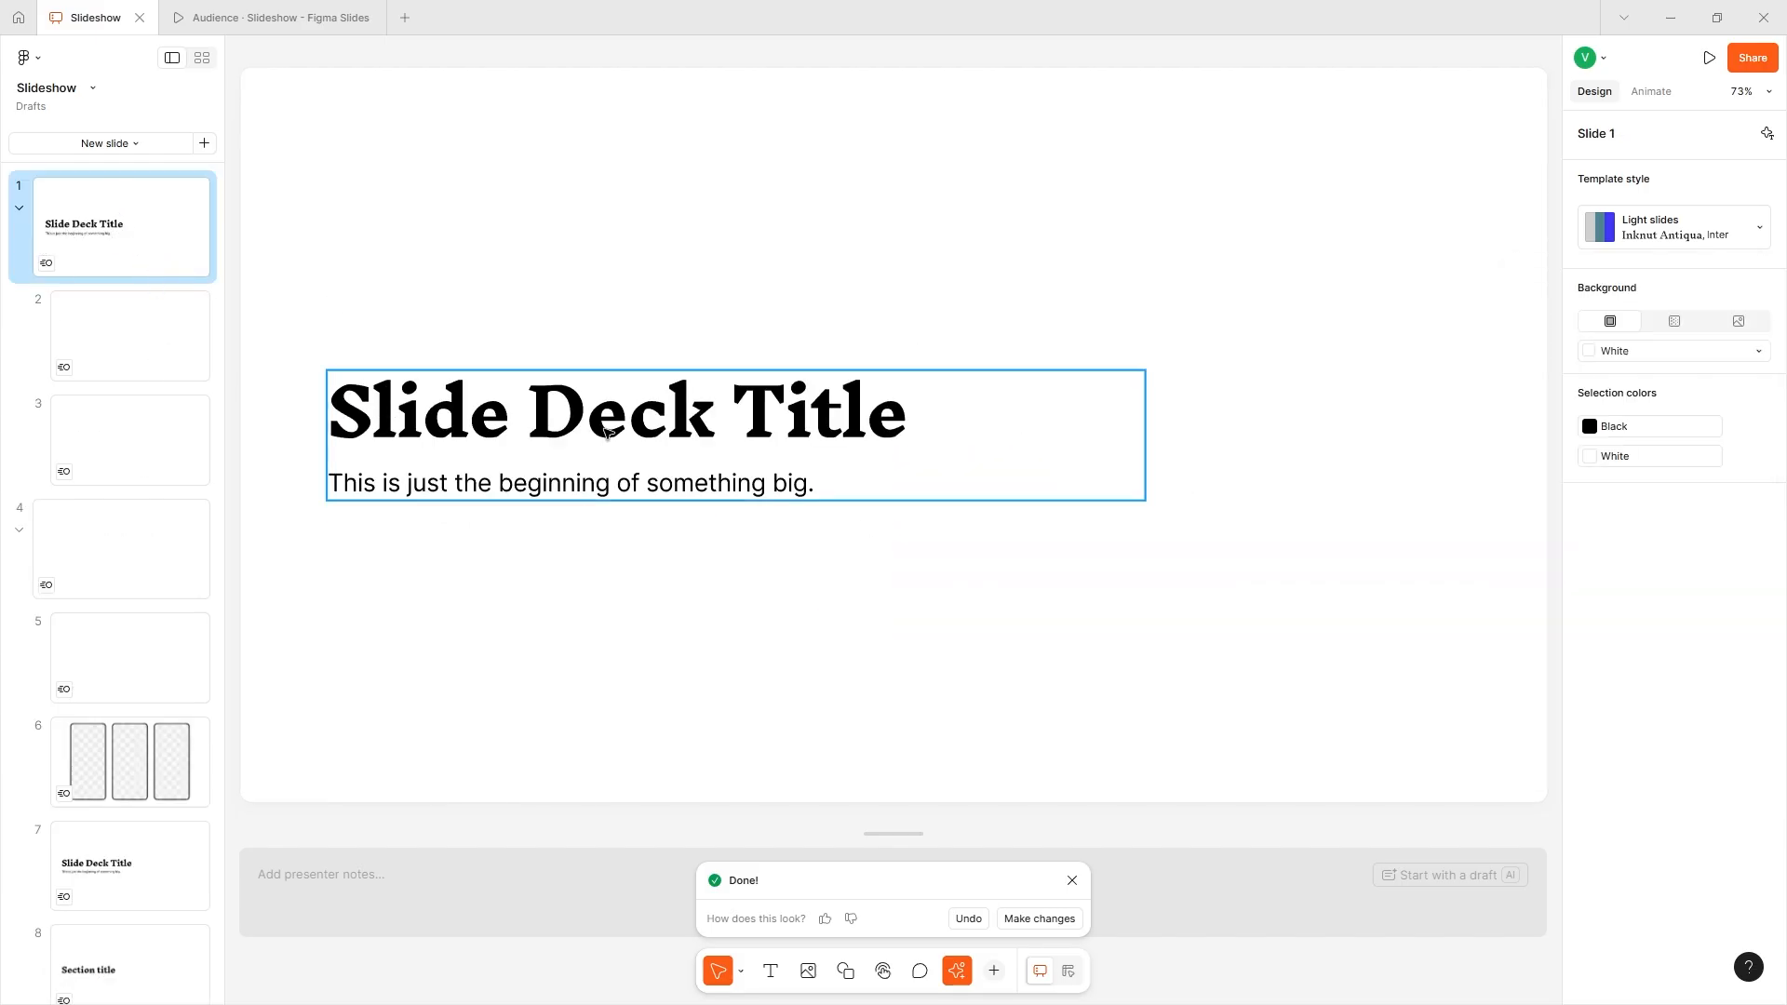
click(424, 422)
click(1038, 418)
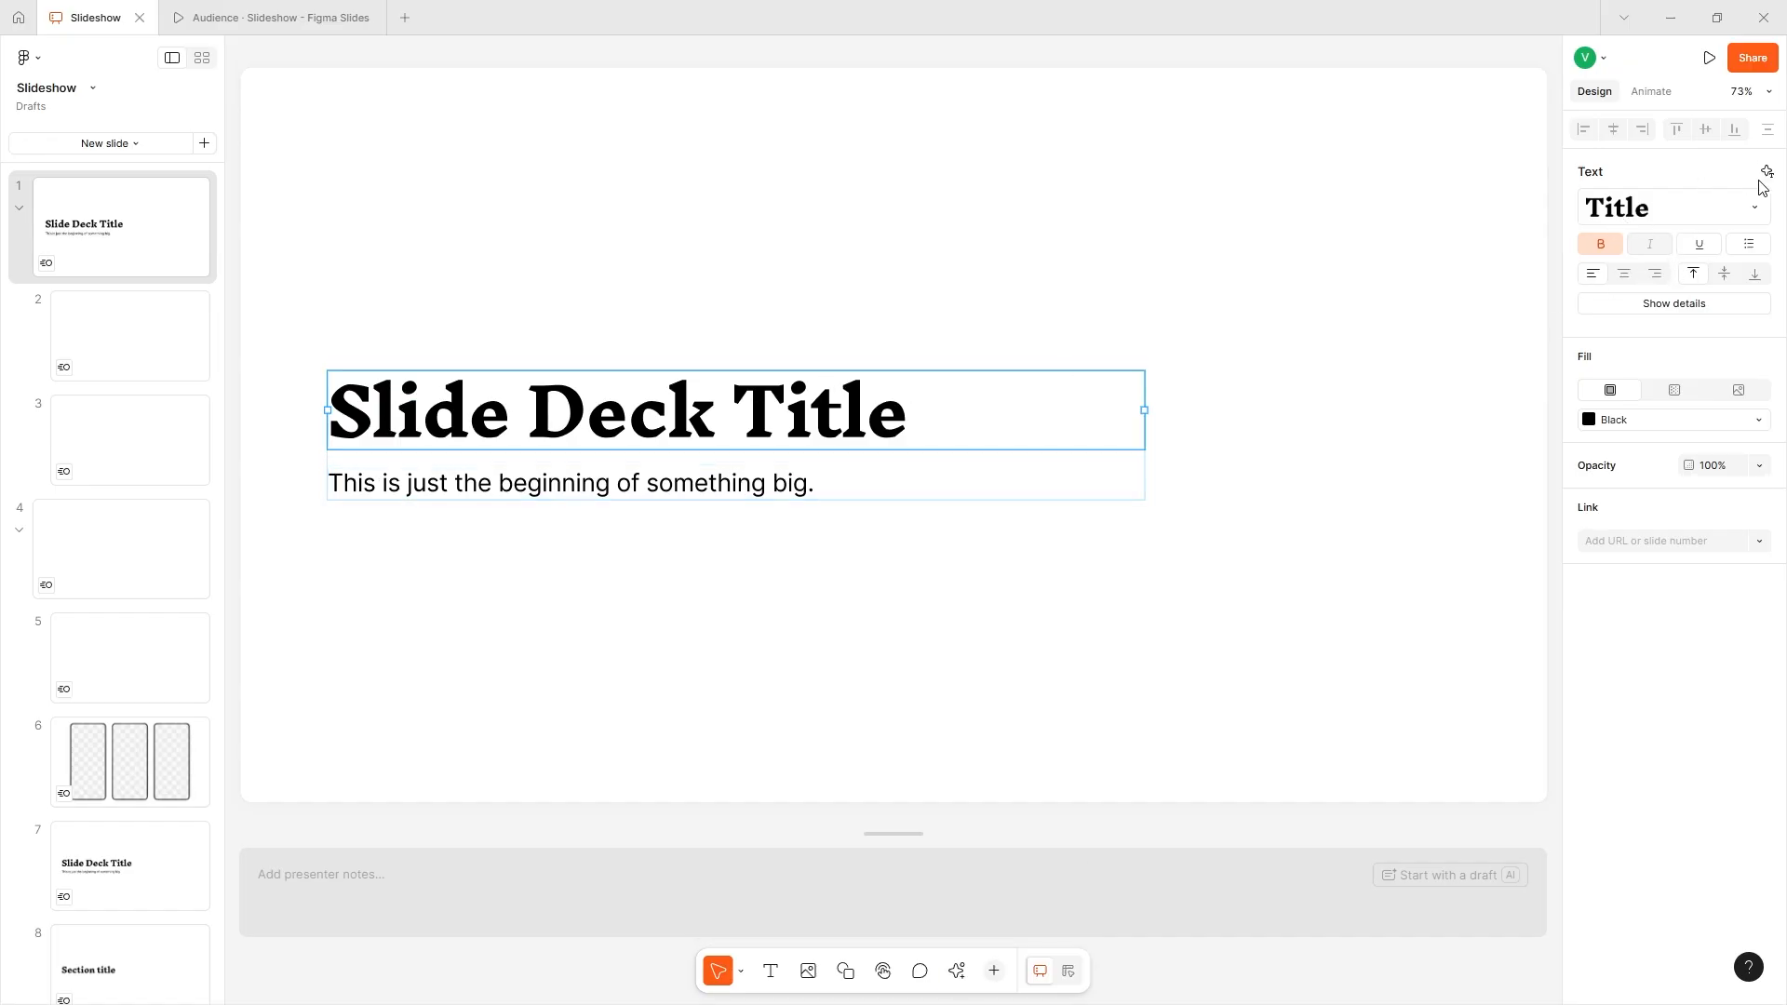
click(1750, 213)
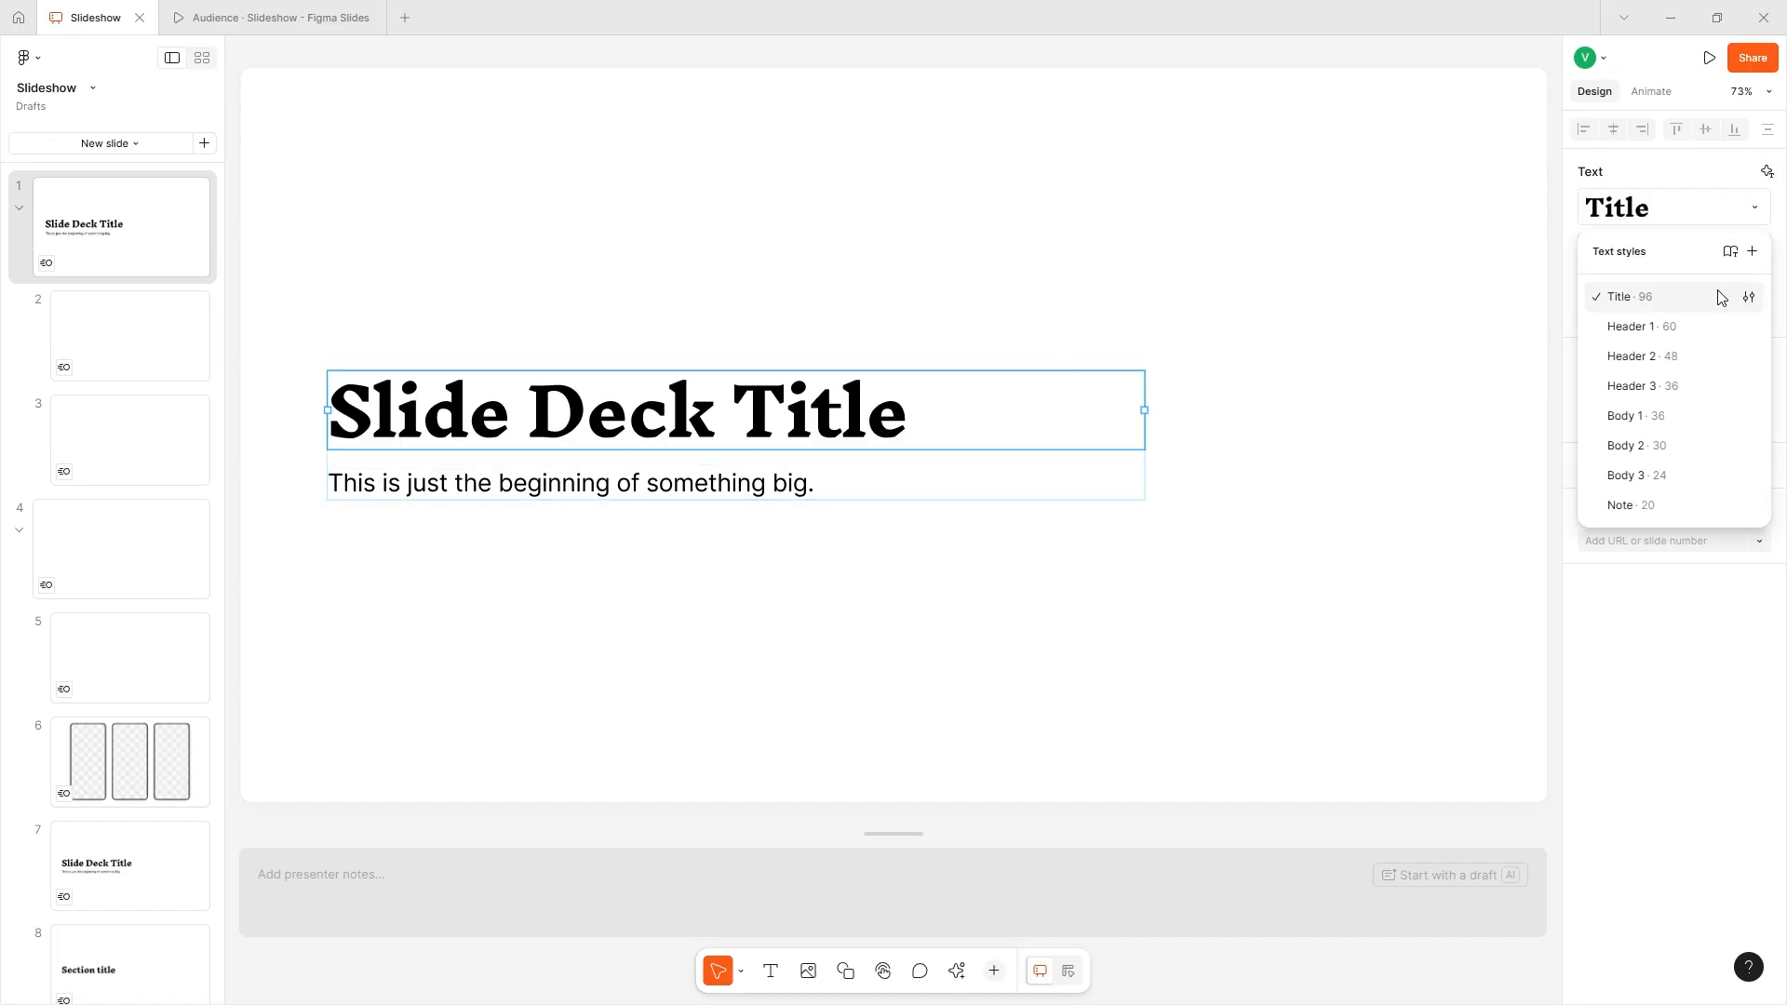
click(1748, 297)
click(1409, 455)
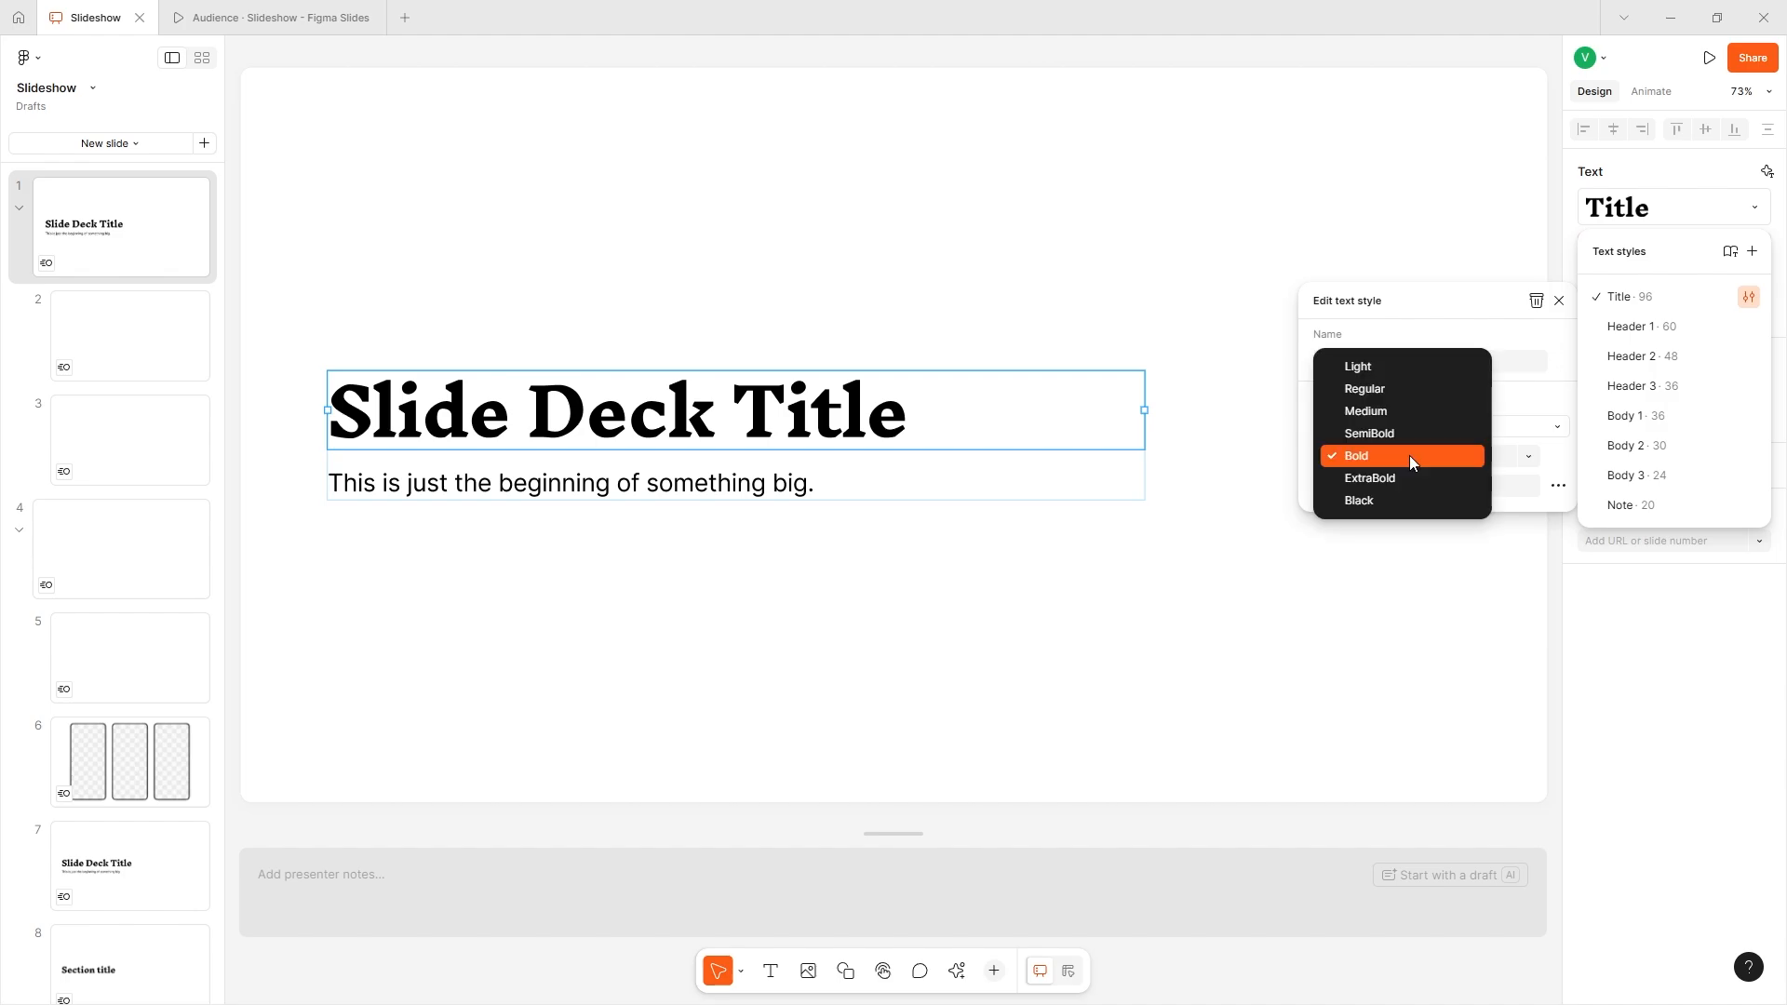
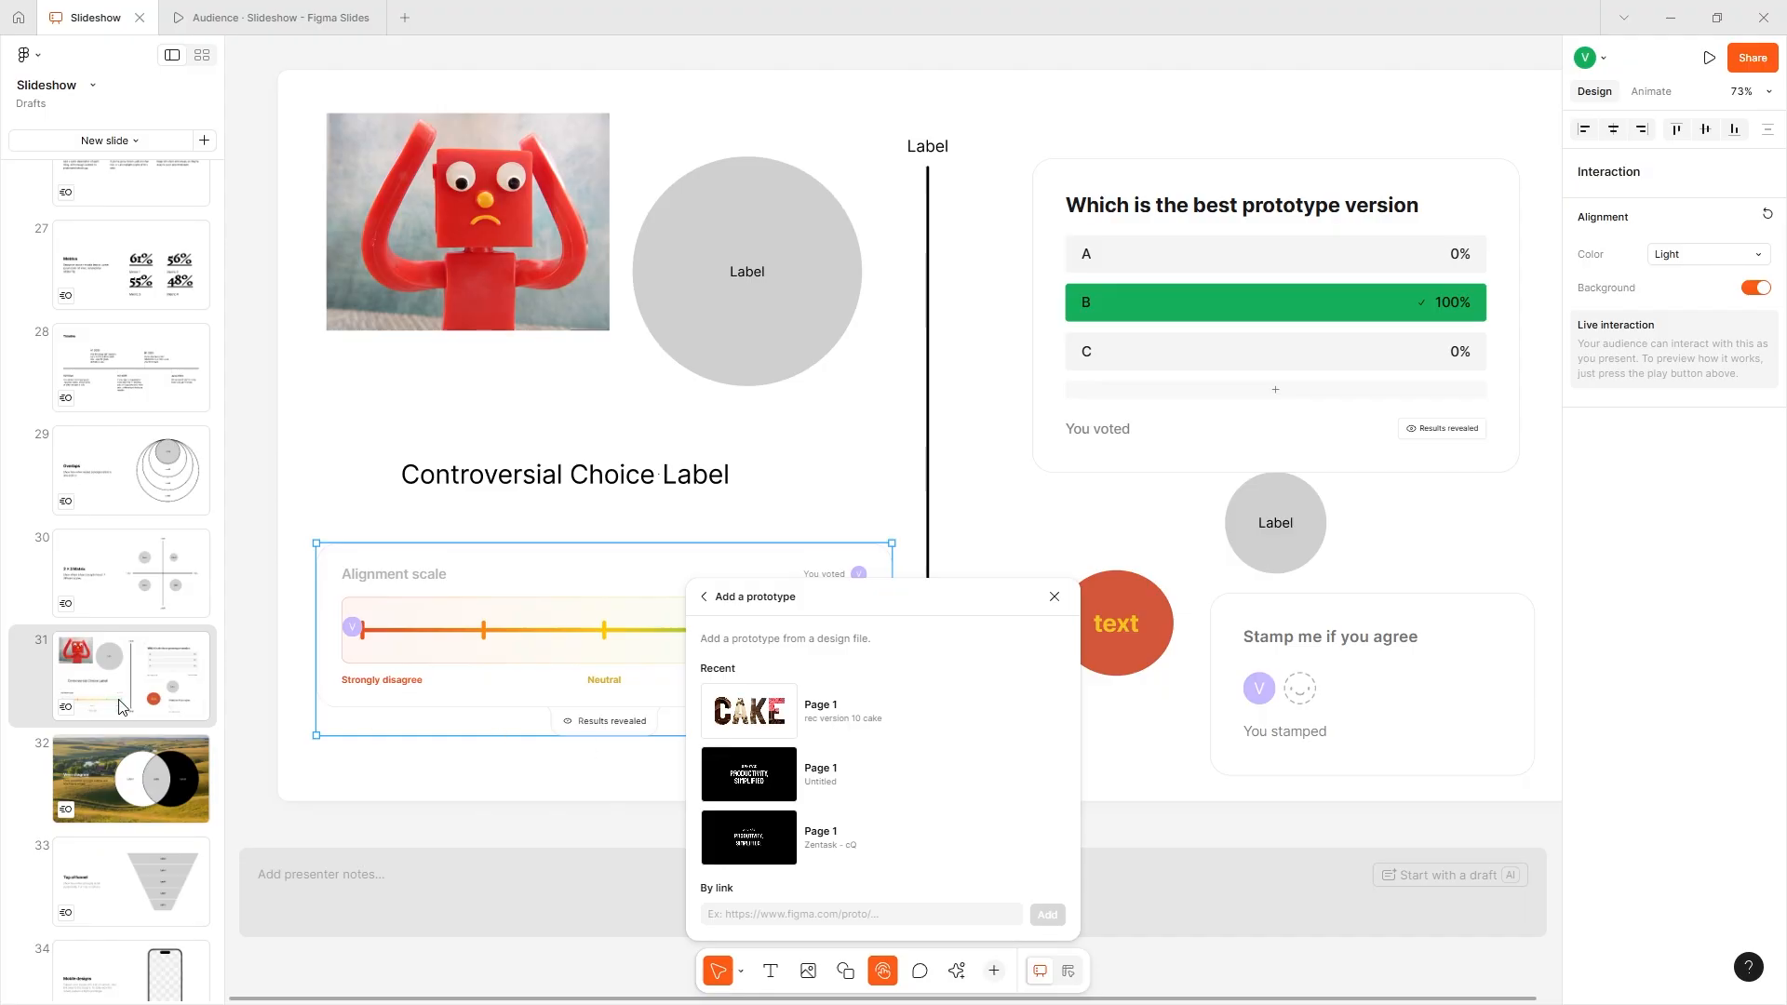
- Embed the recent "rec version 10 cake" Page 1 prototype on the quote slide, slide 43
scroll(137, 802, down, 10)
scroll(137, 802, down, 5)
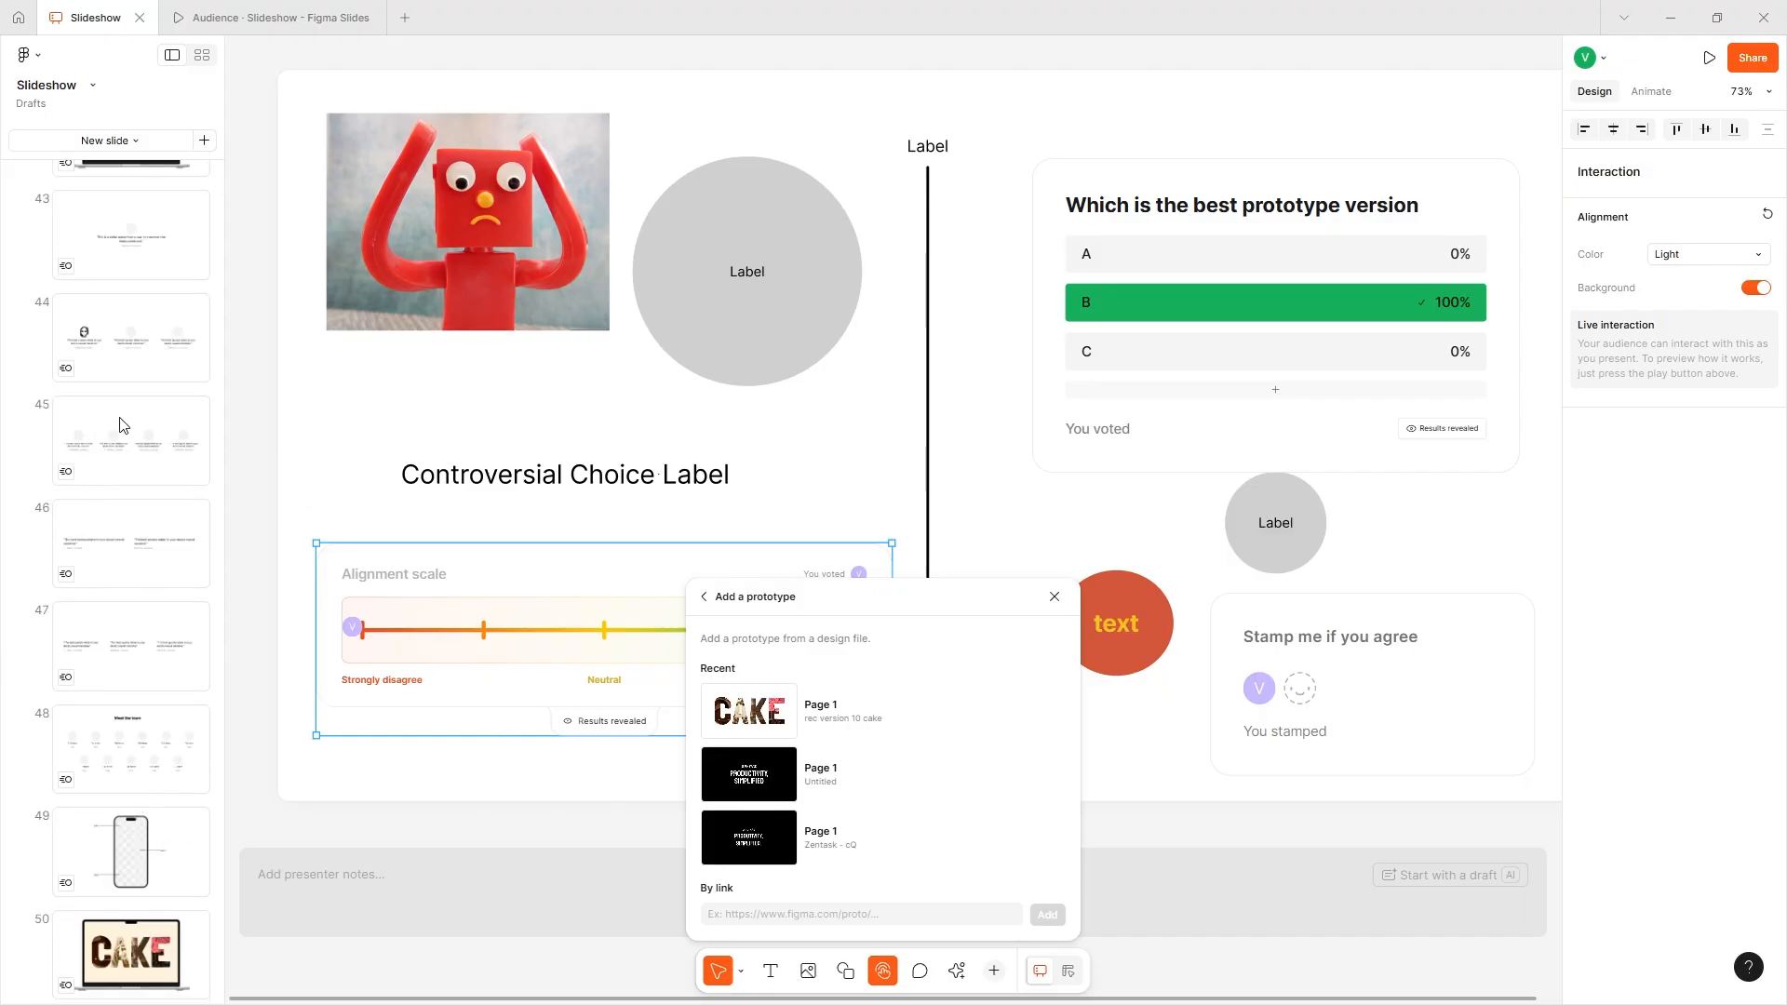
click(130, 335)
click(167, 266)
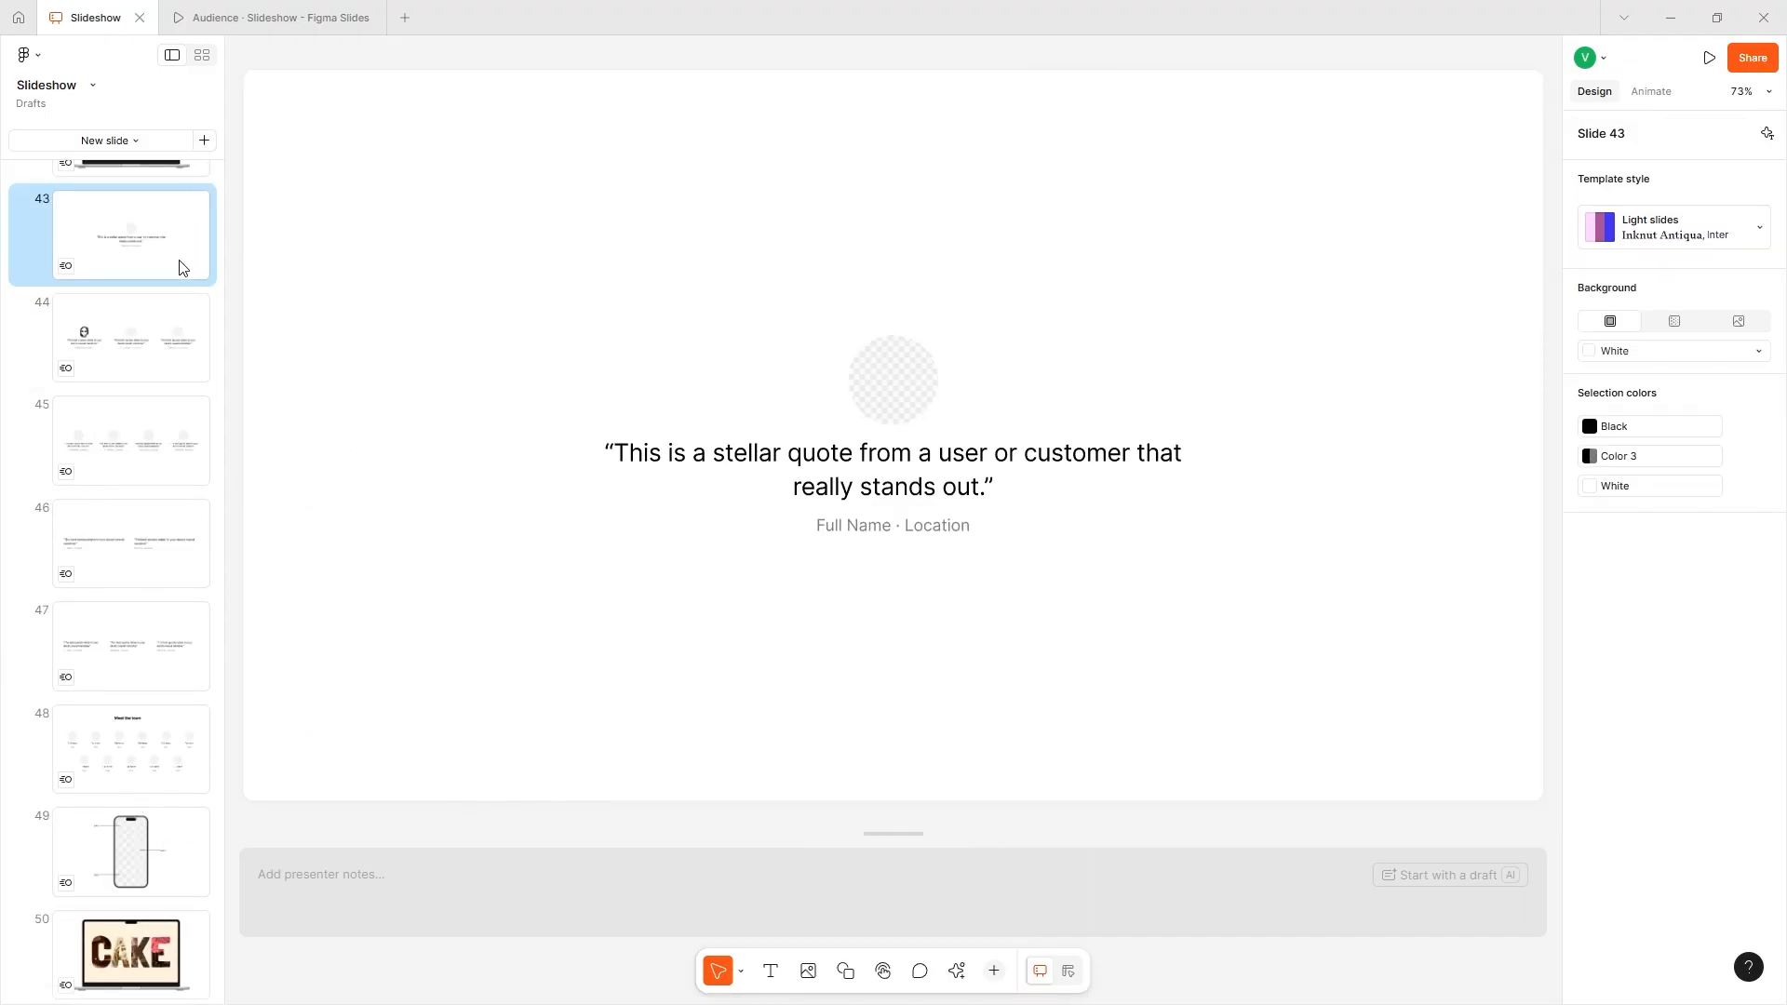
click(956, 971)
click(882, 970)
click(771, 730)
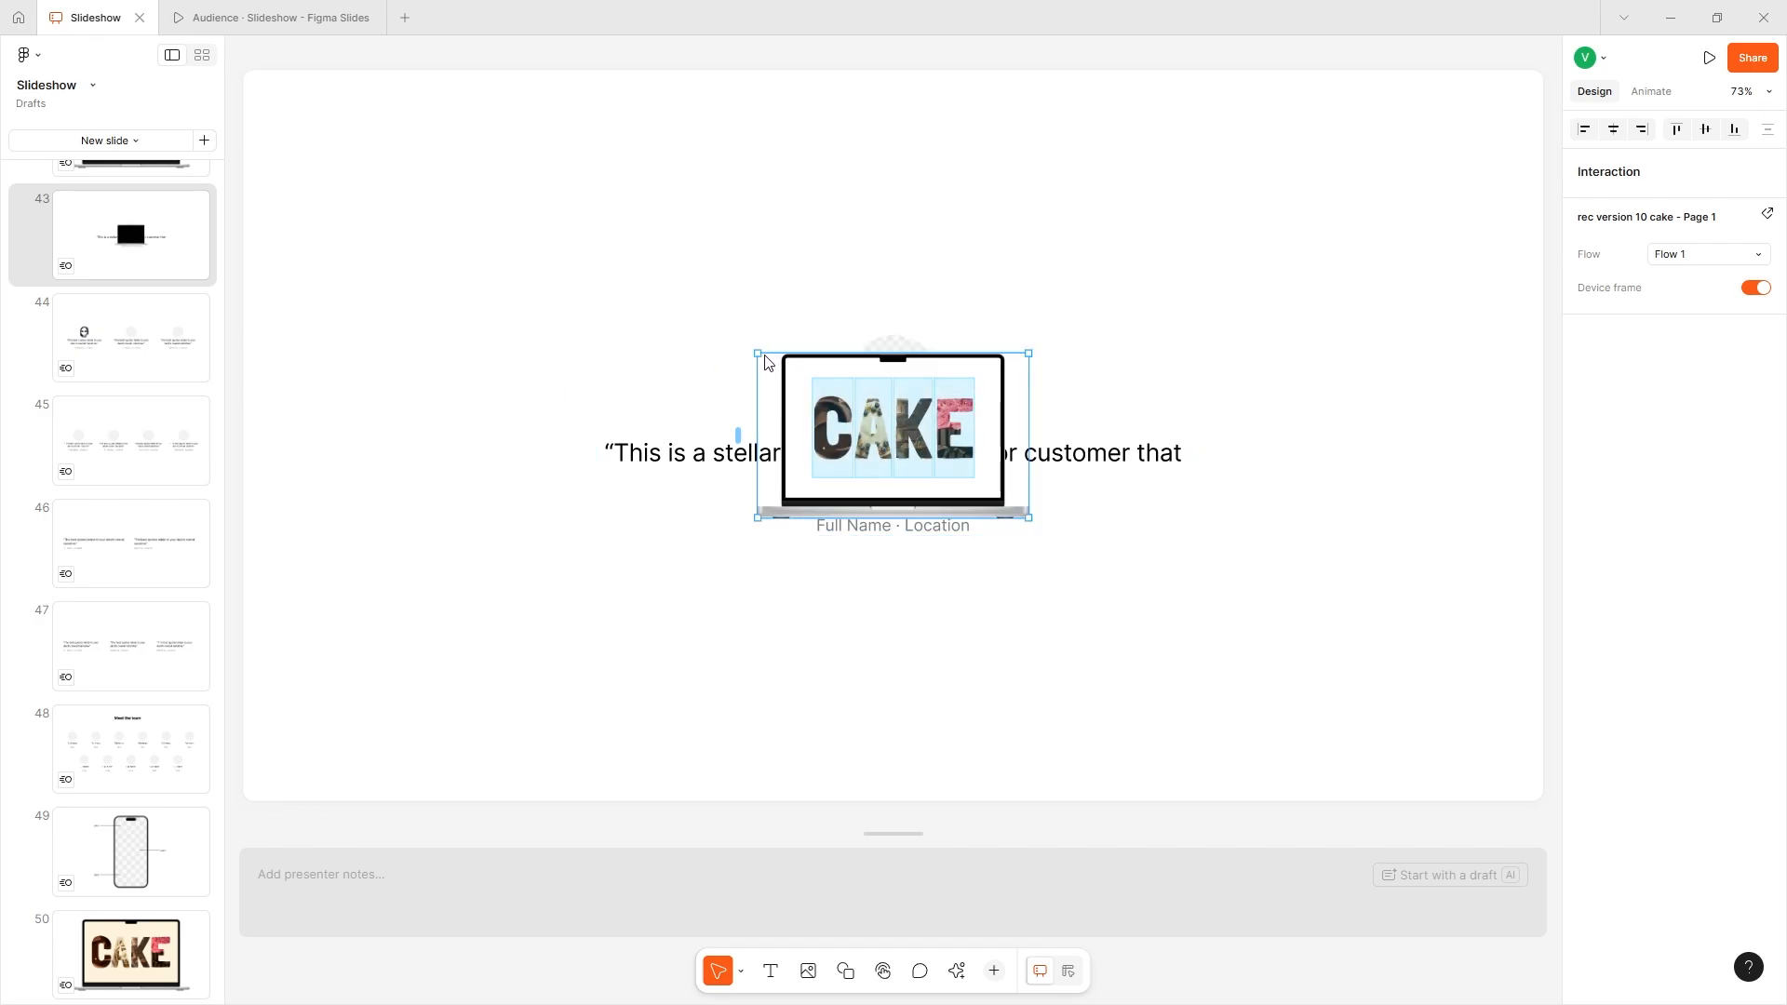
- Enlarge the CAKE prototype to nearly fill slide 43, centre it, and test its interactive cake image
drag(755, 349, 140, 56)
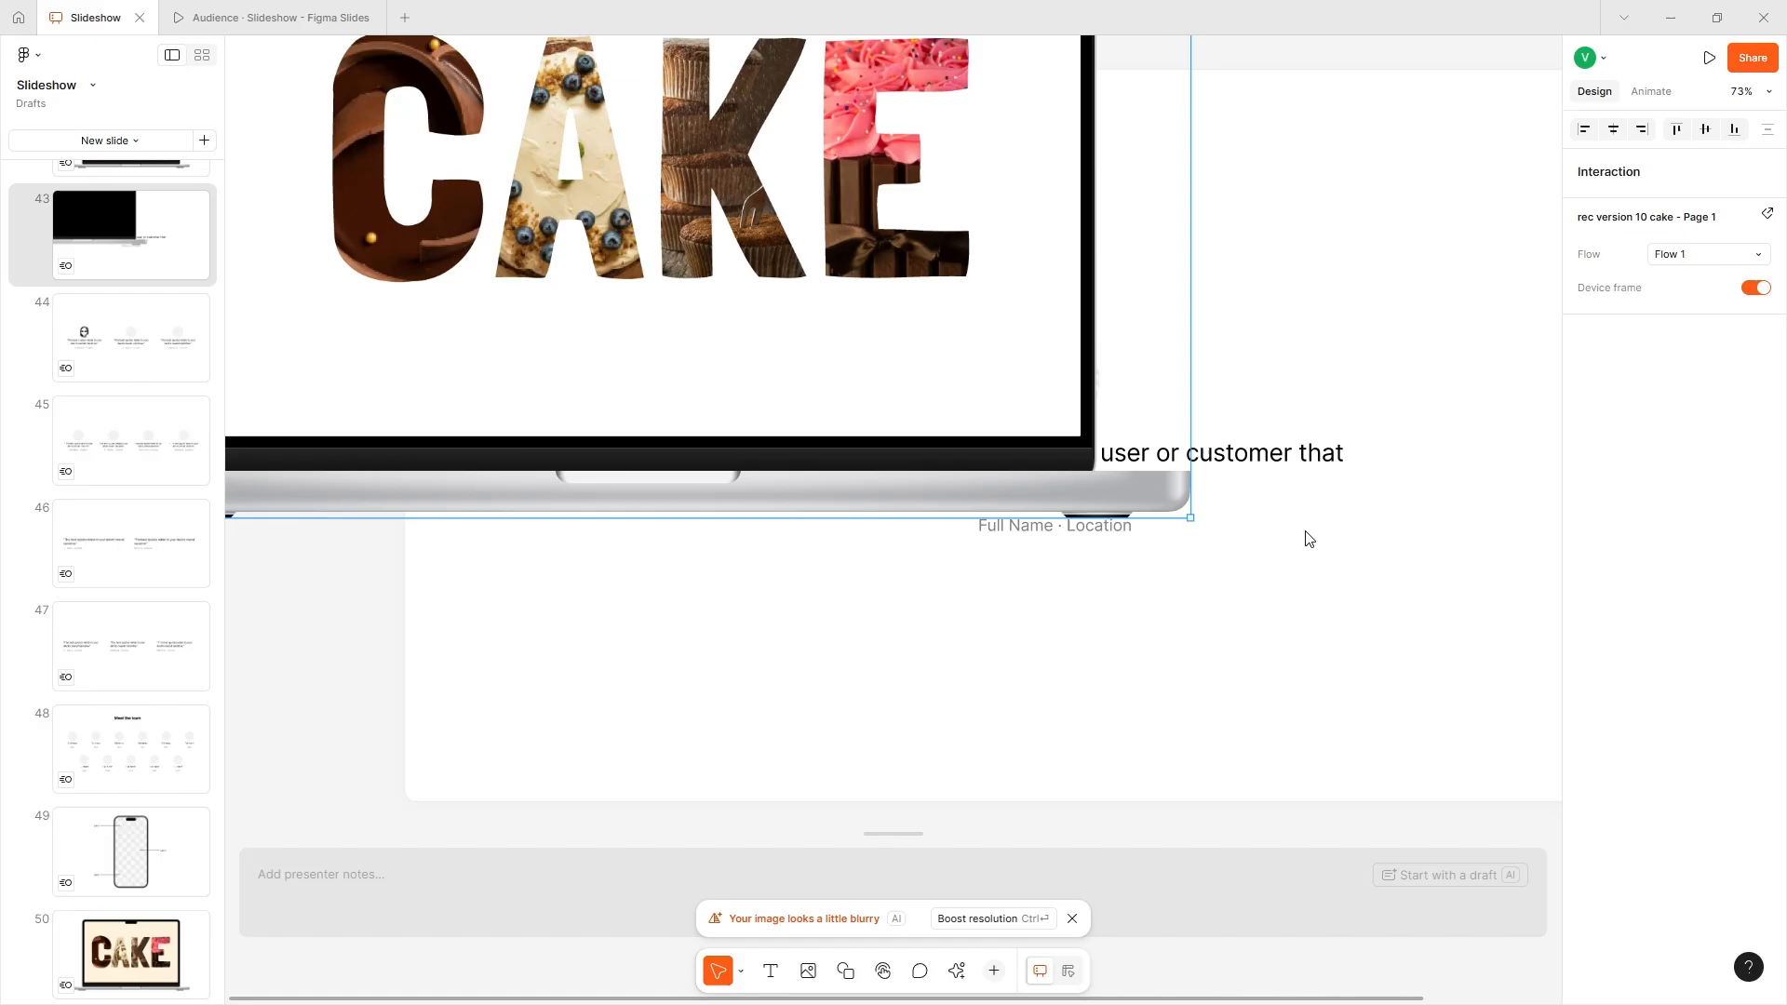
click(1017, 395)
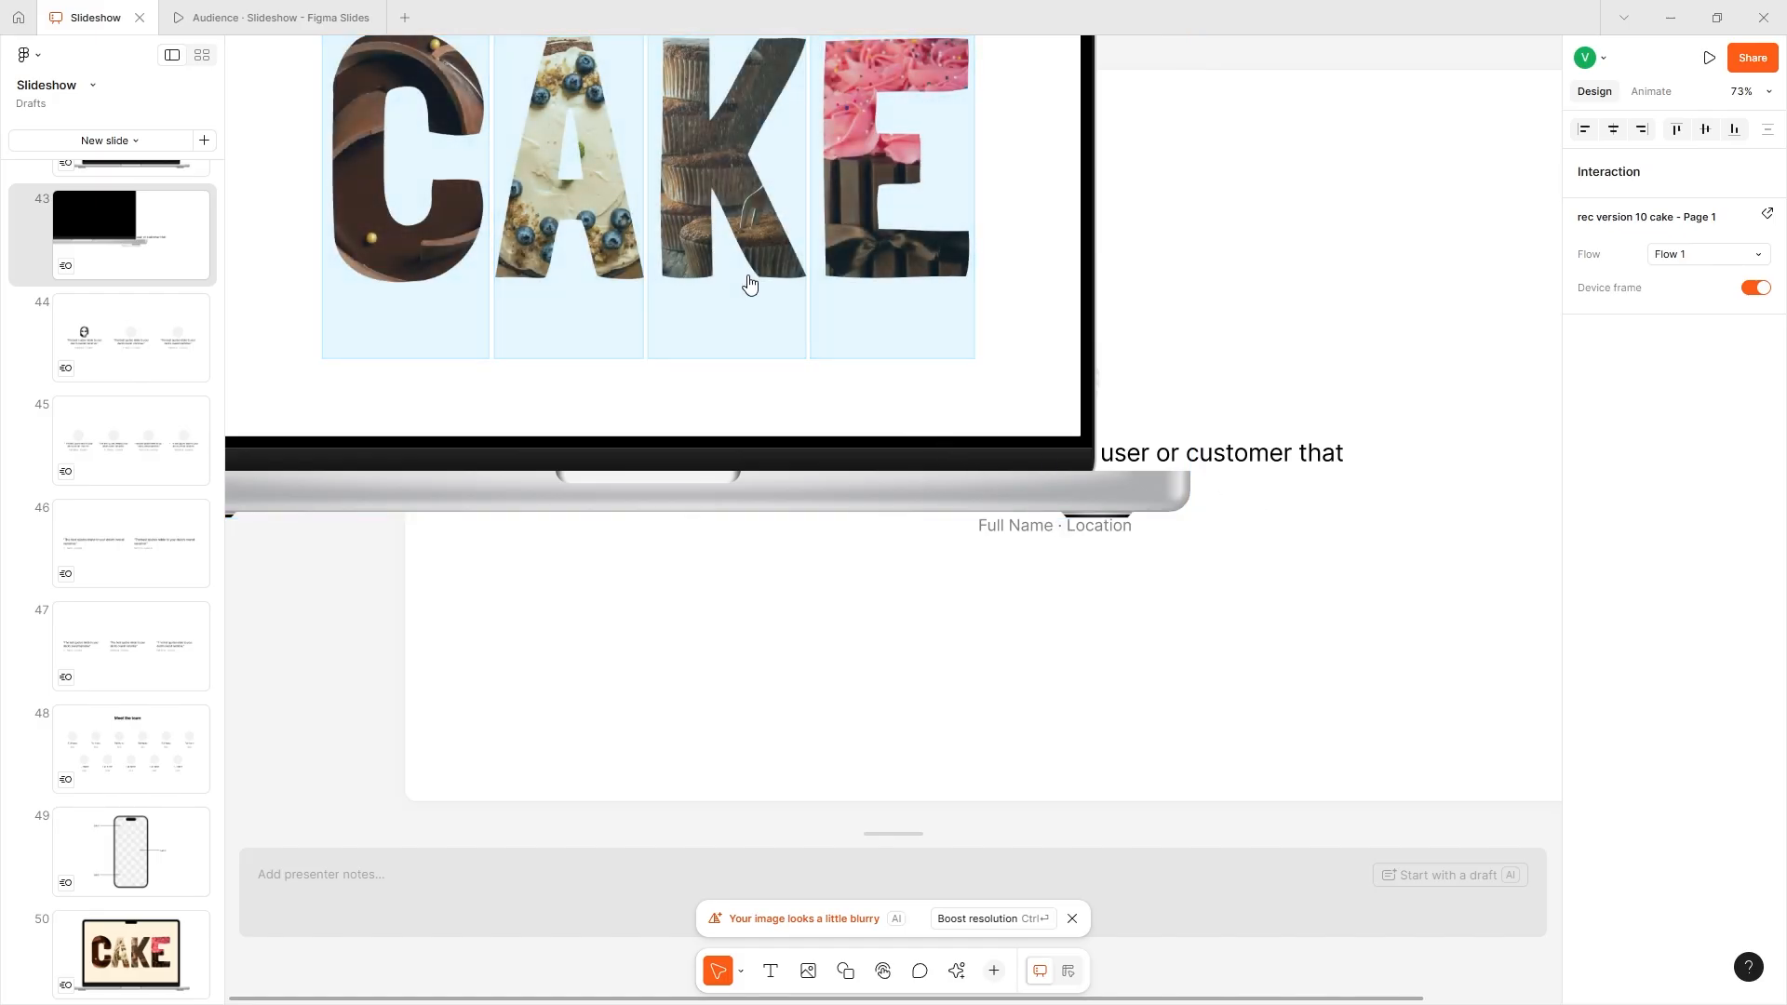
drag(983, 499, 1388, 759)
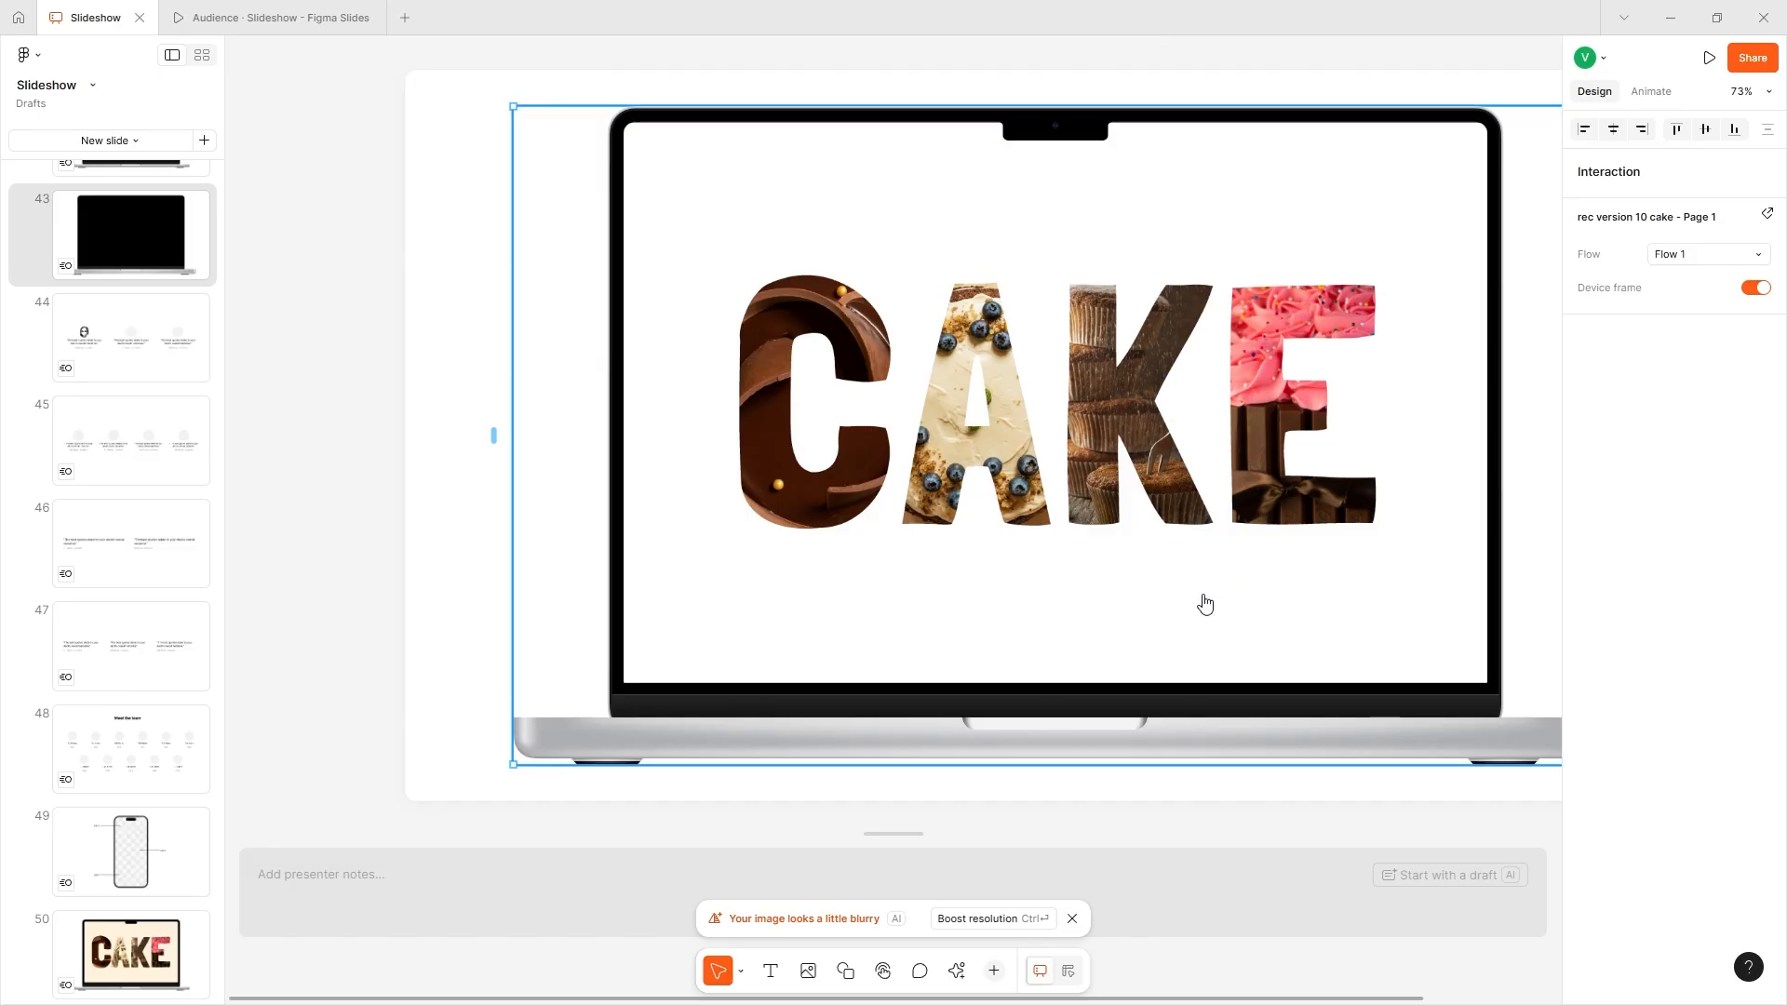
click(972, 822)
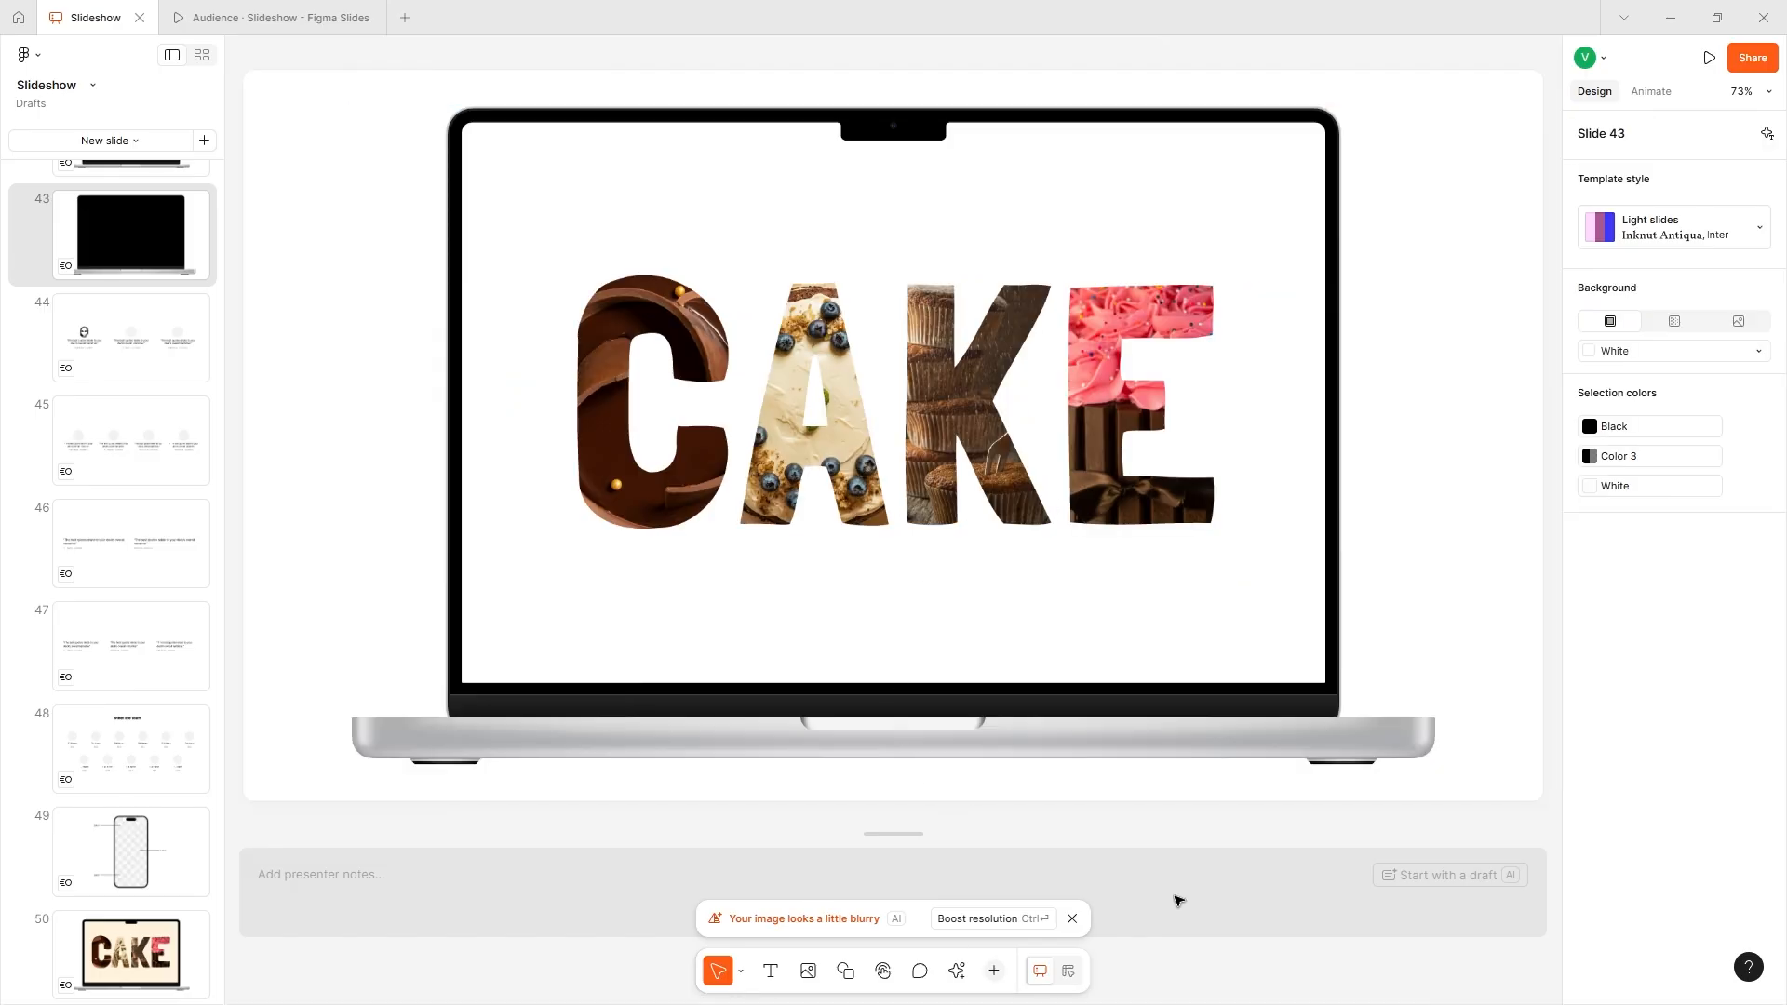
click(742, 228)
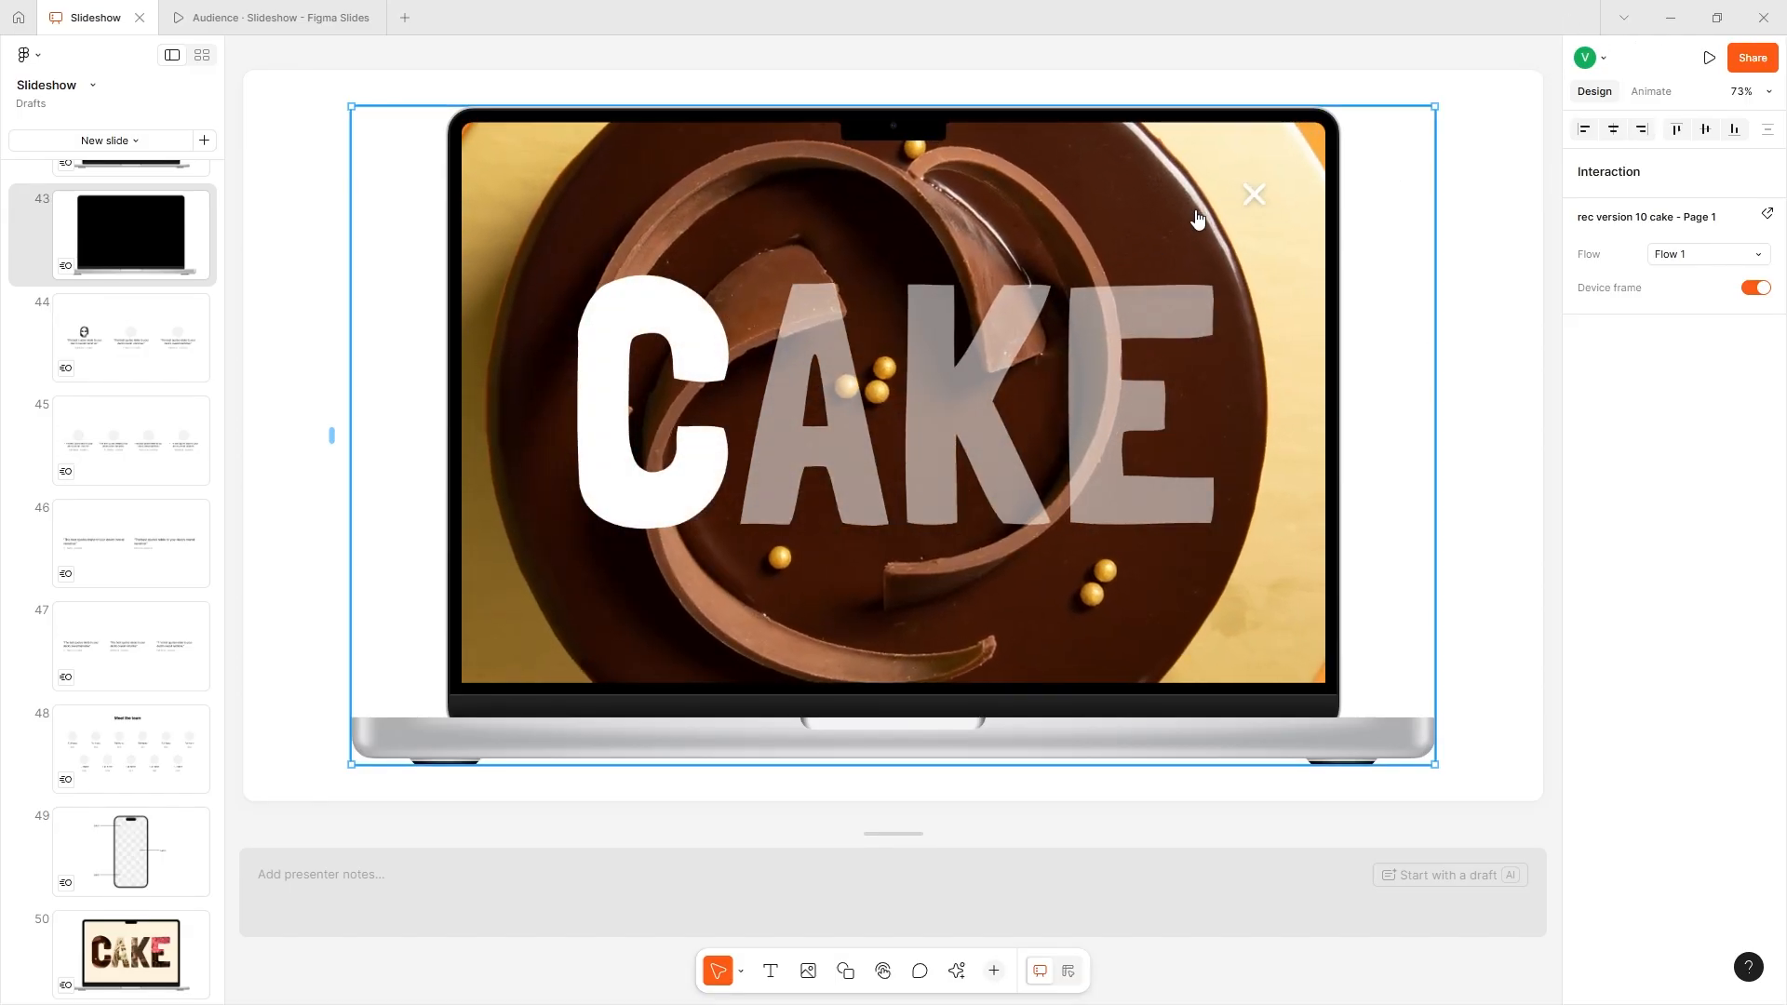
click(1250, 197)
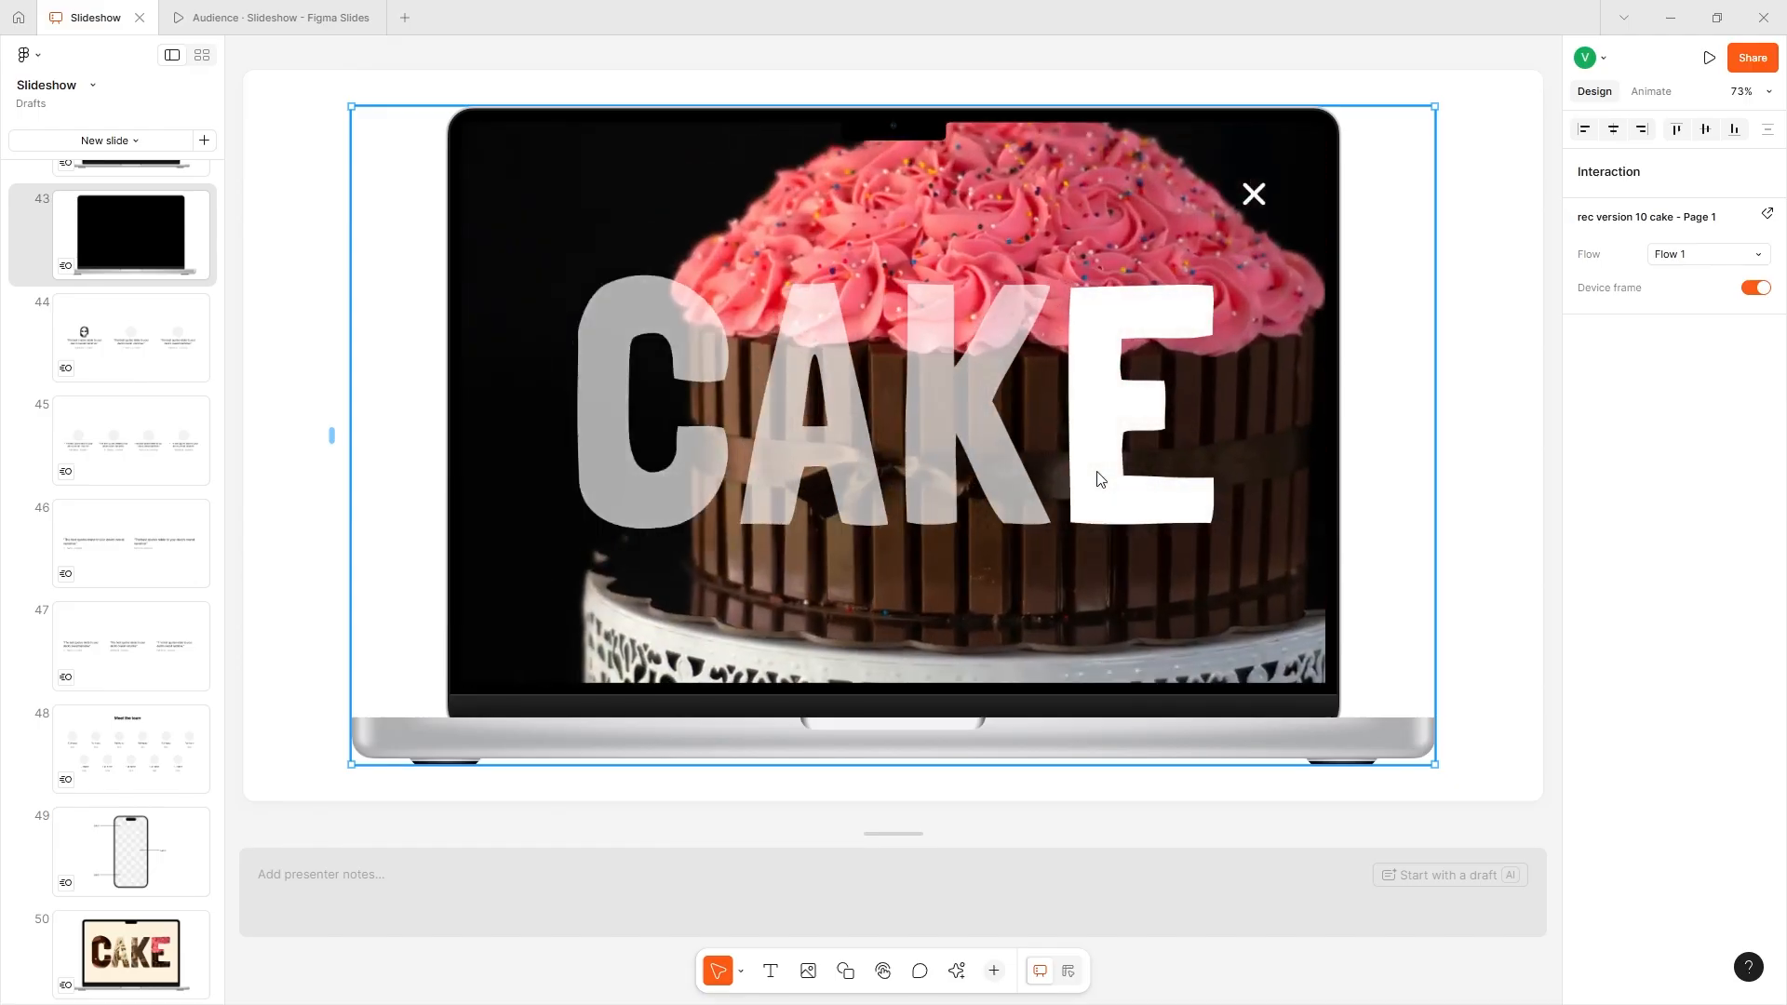
click(919, 970)
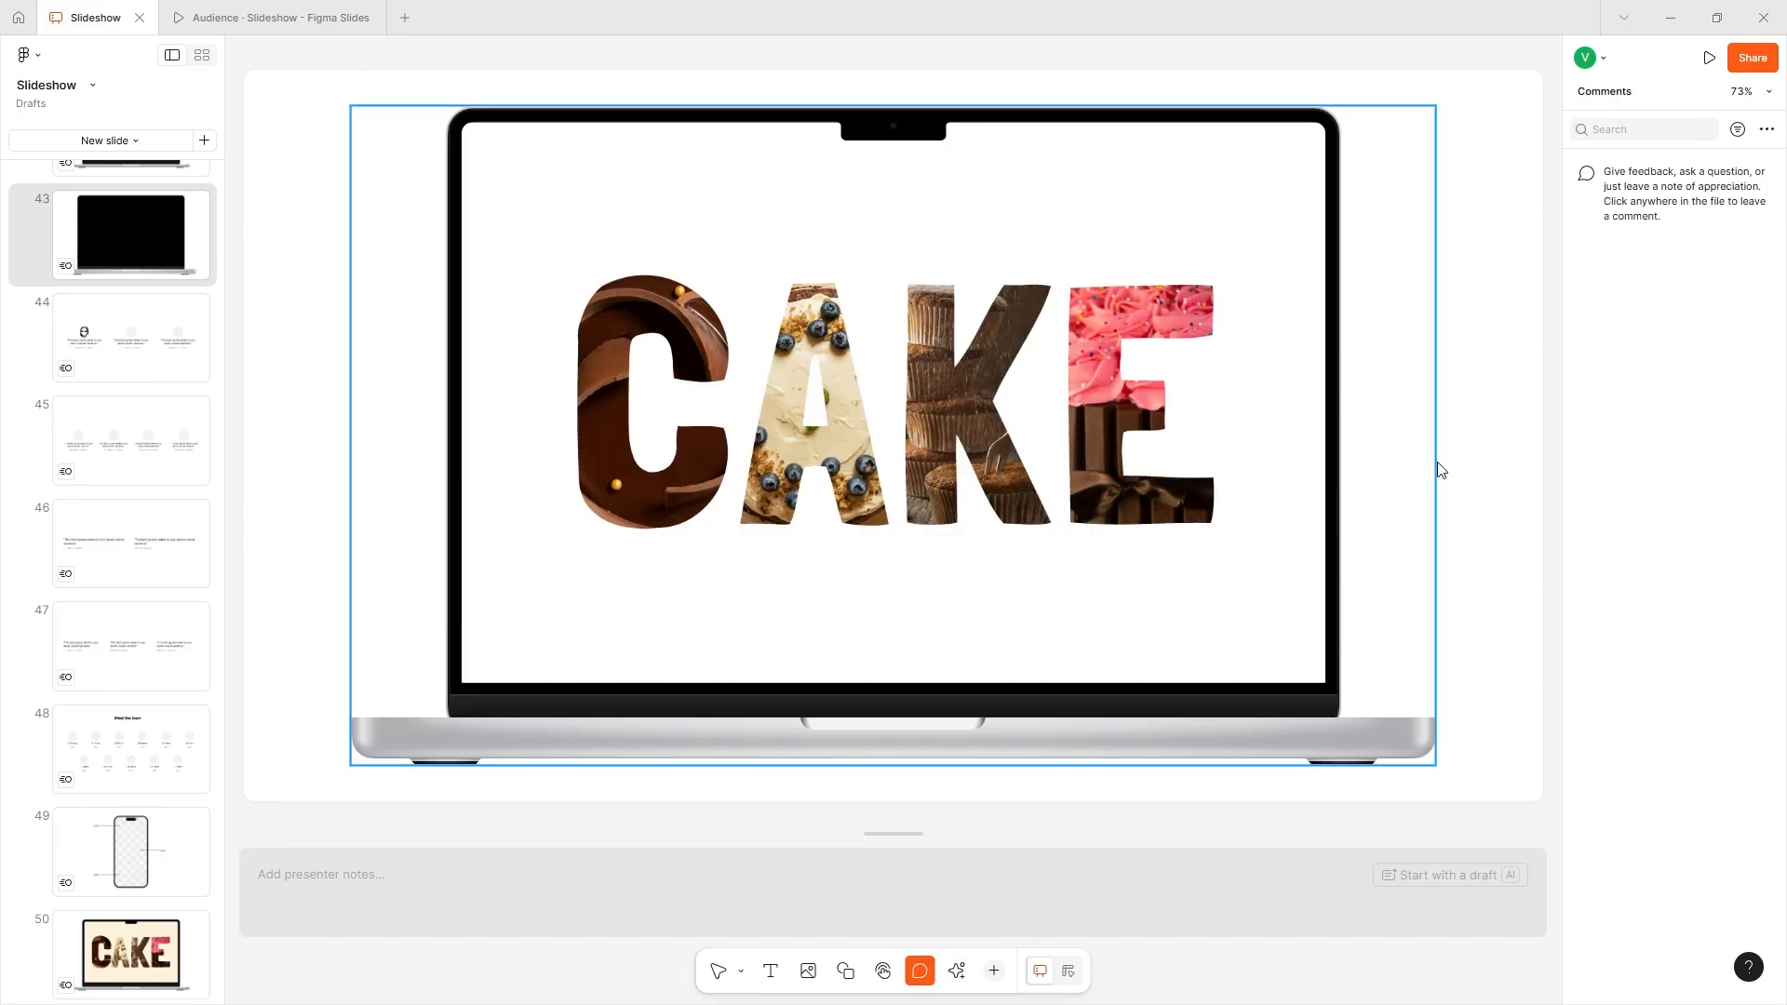
click(1466, 429)
text(nice)
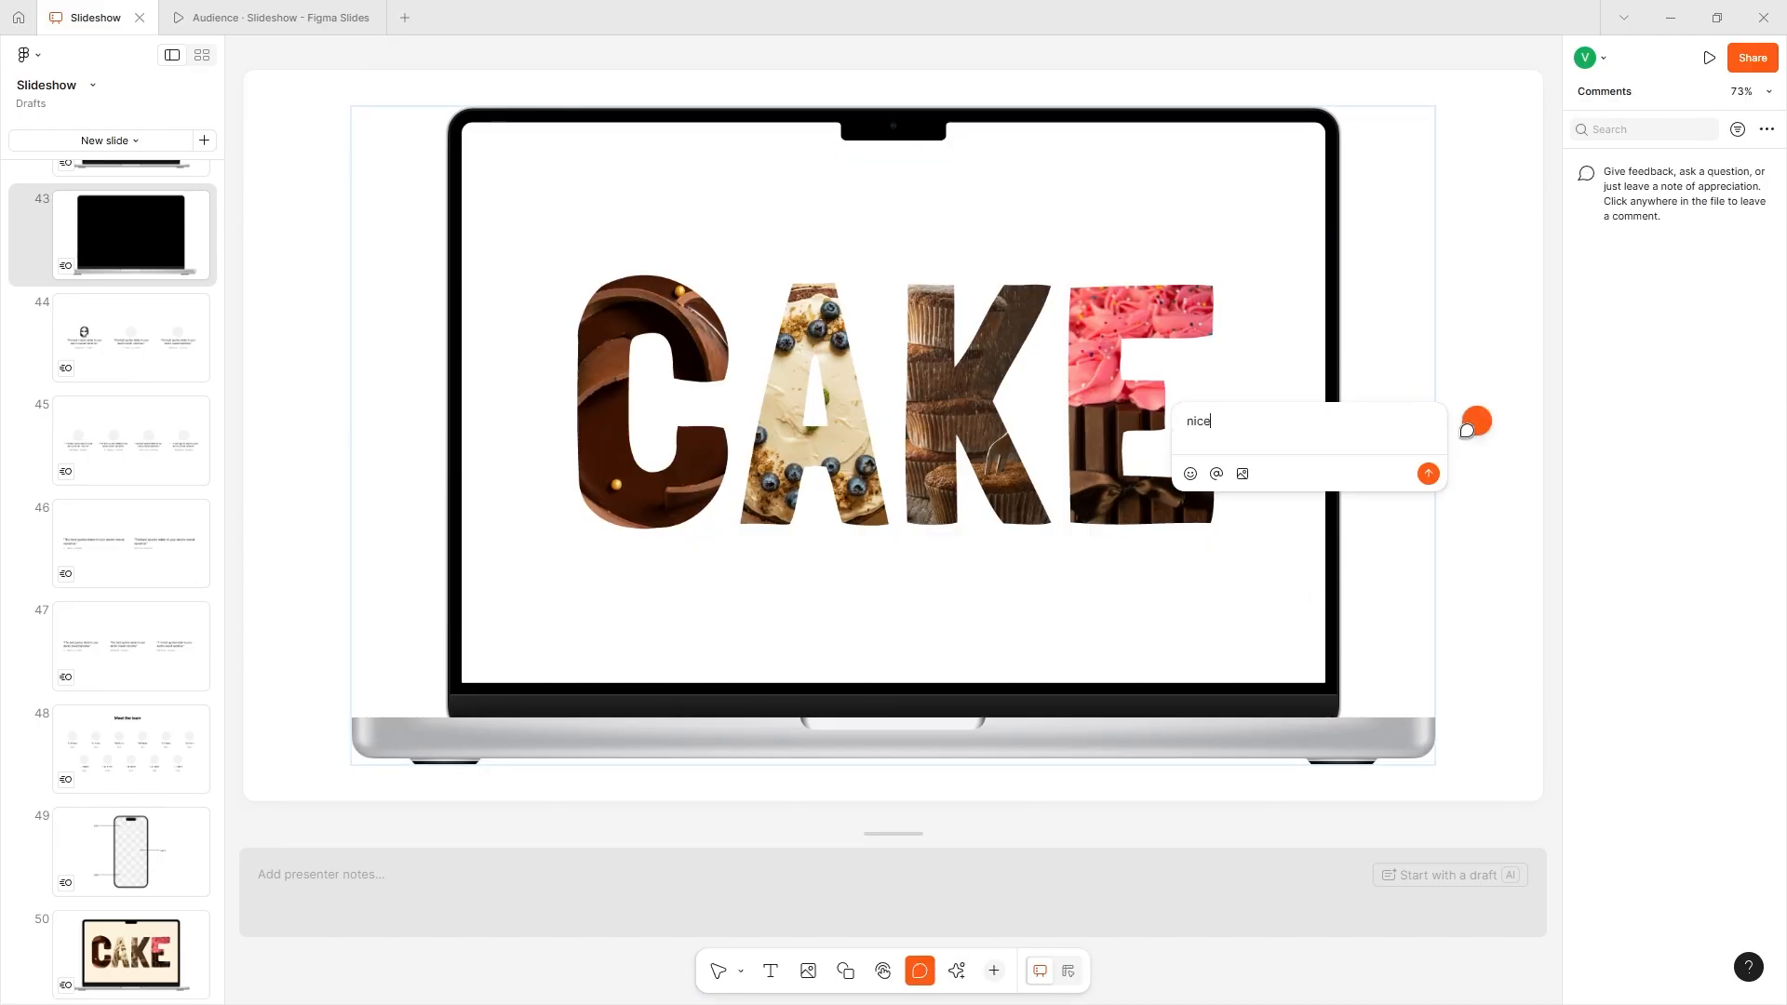
click(1190, 474)
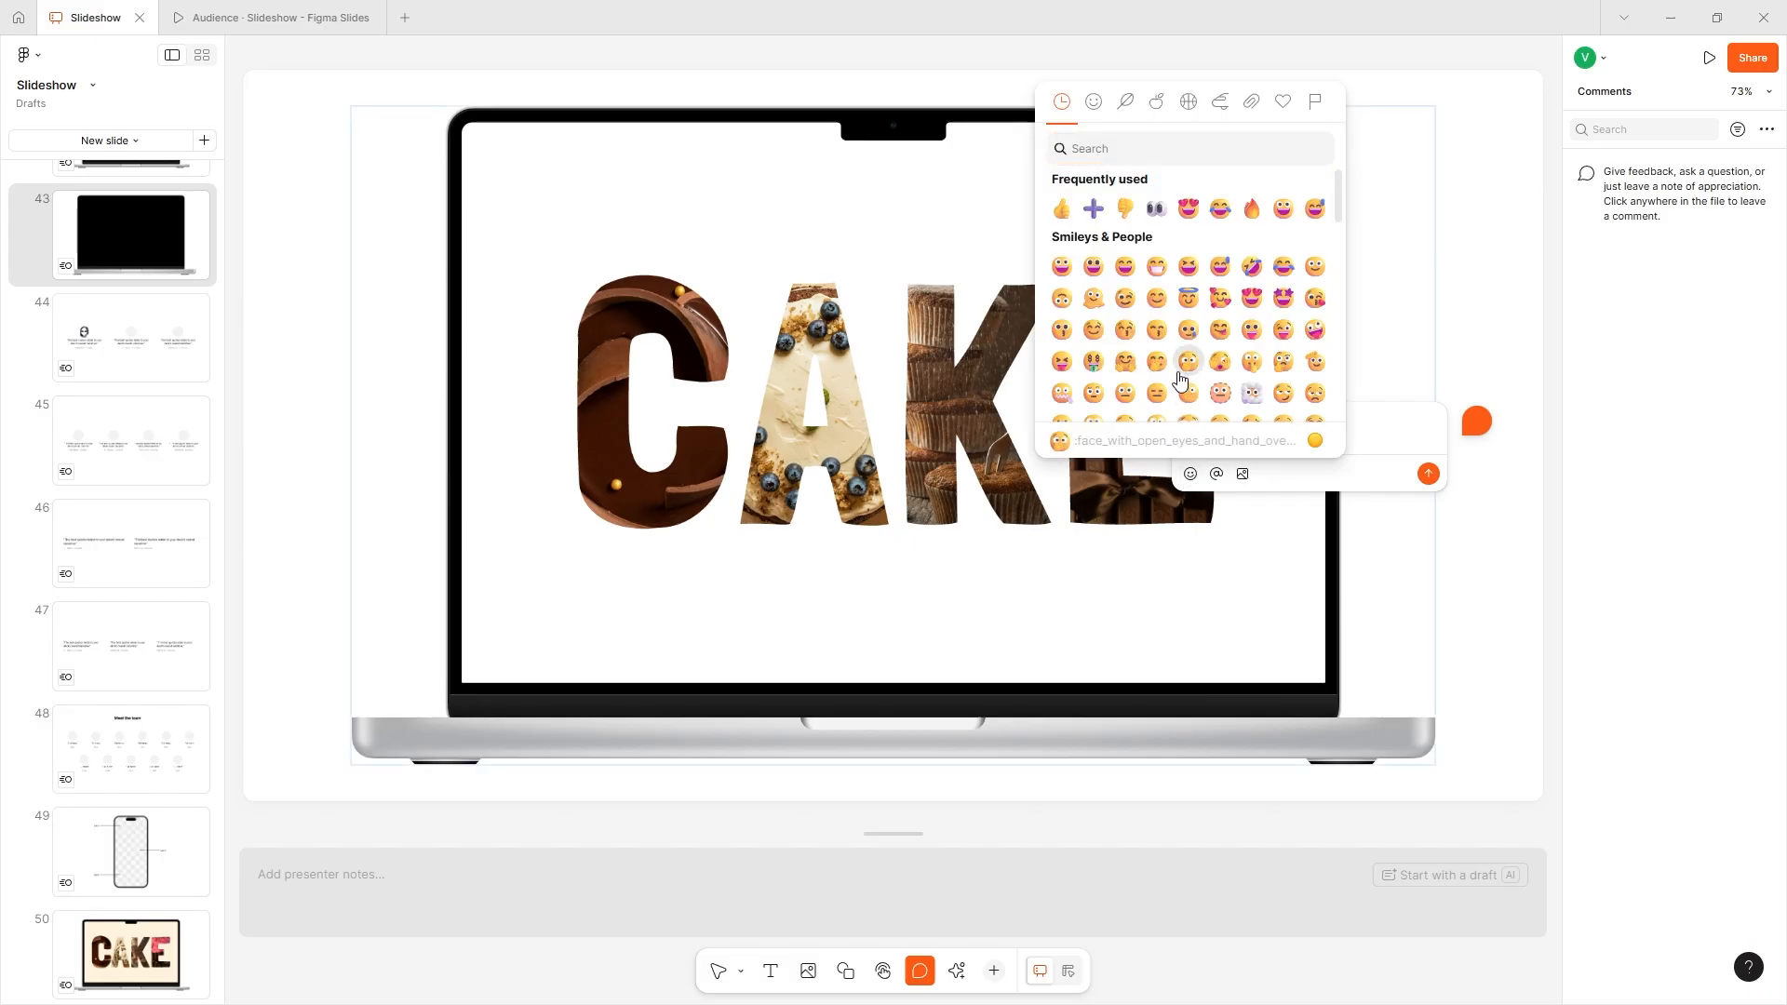
click(1177, 372)
click(1216, 474)
text(user)
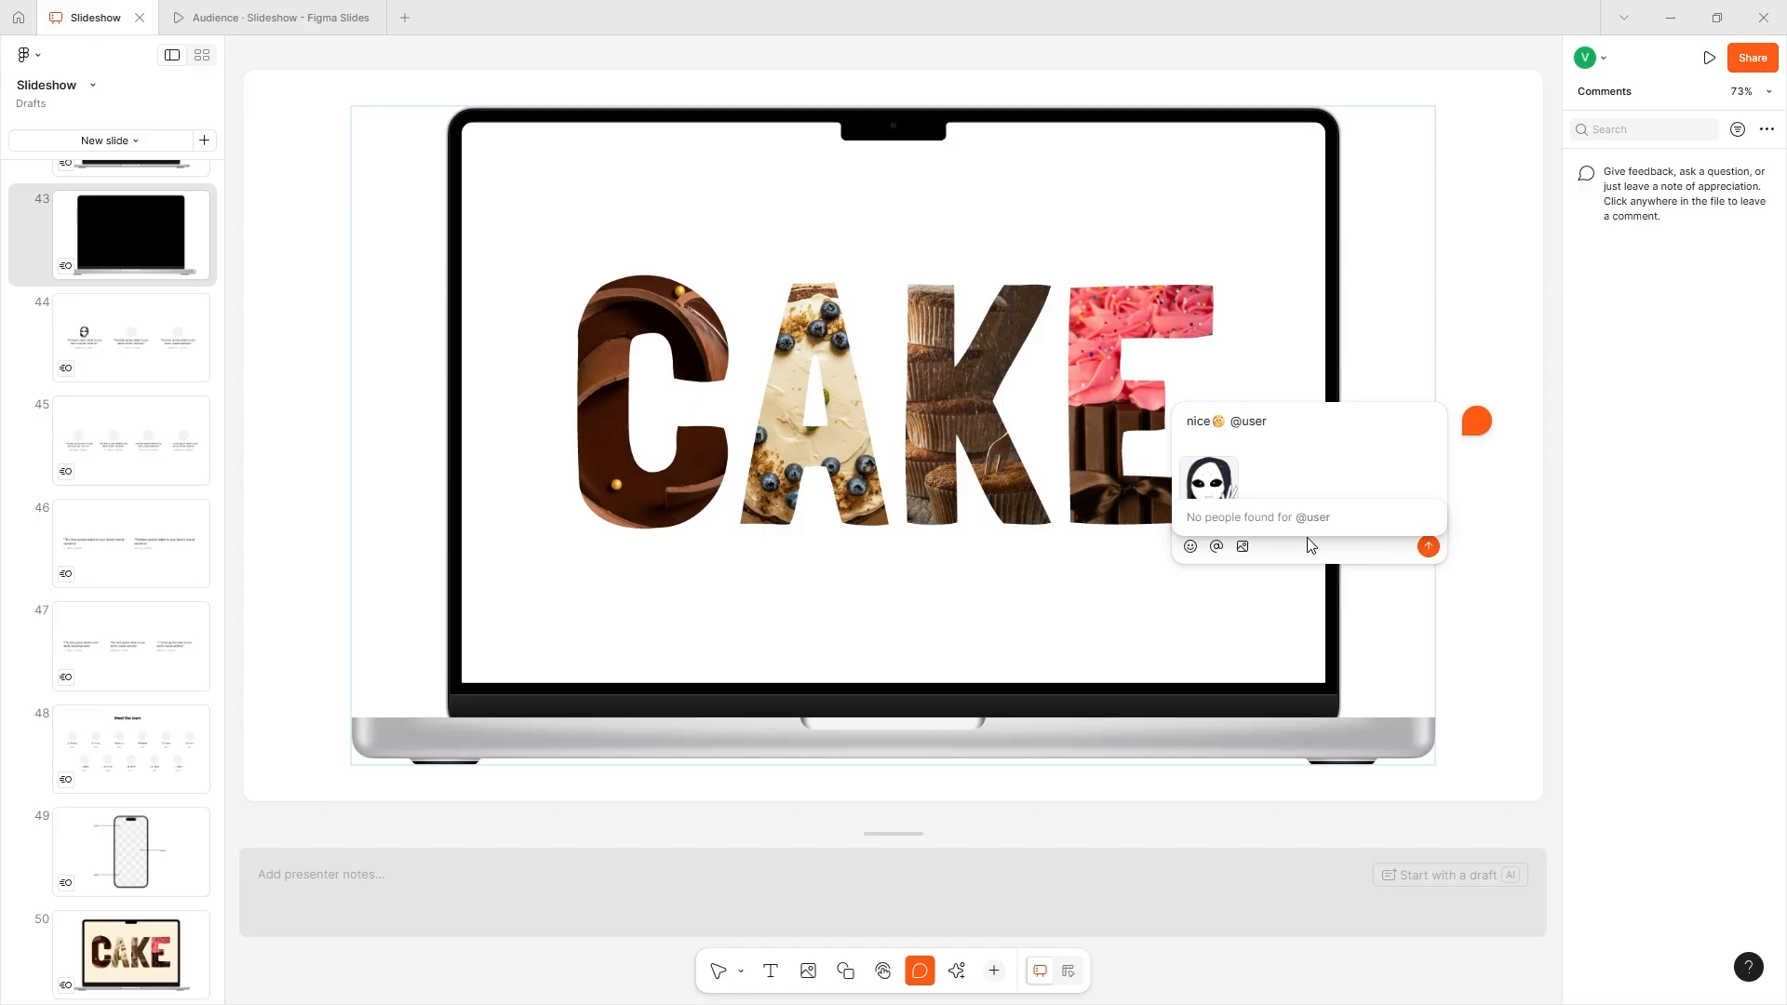
- Attach a second image, a pink brain, to the draft comment
mouse_move(1218, 494)
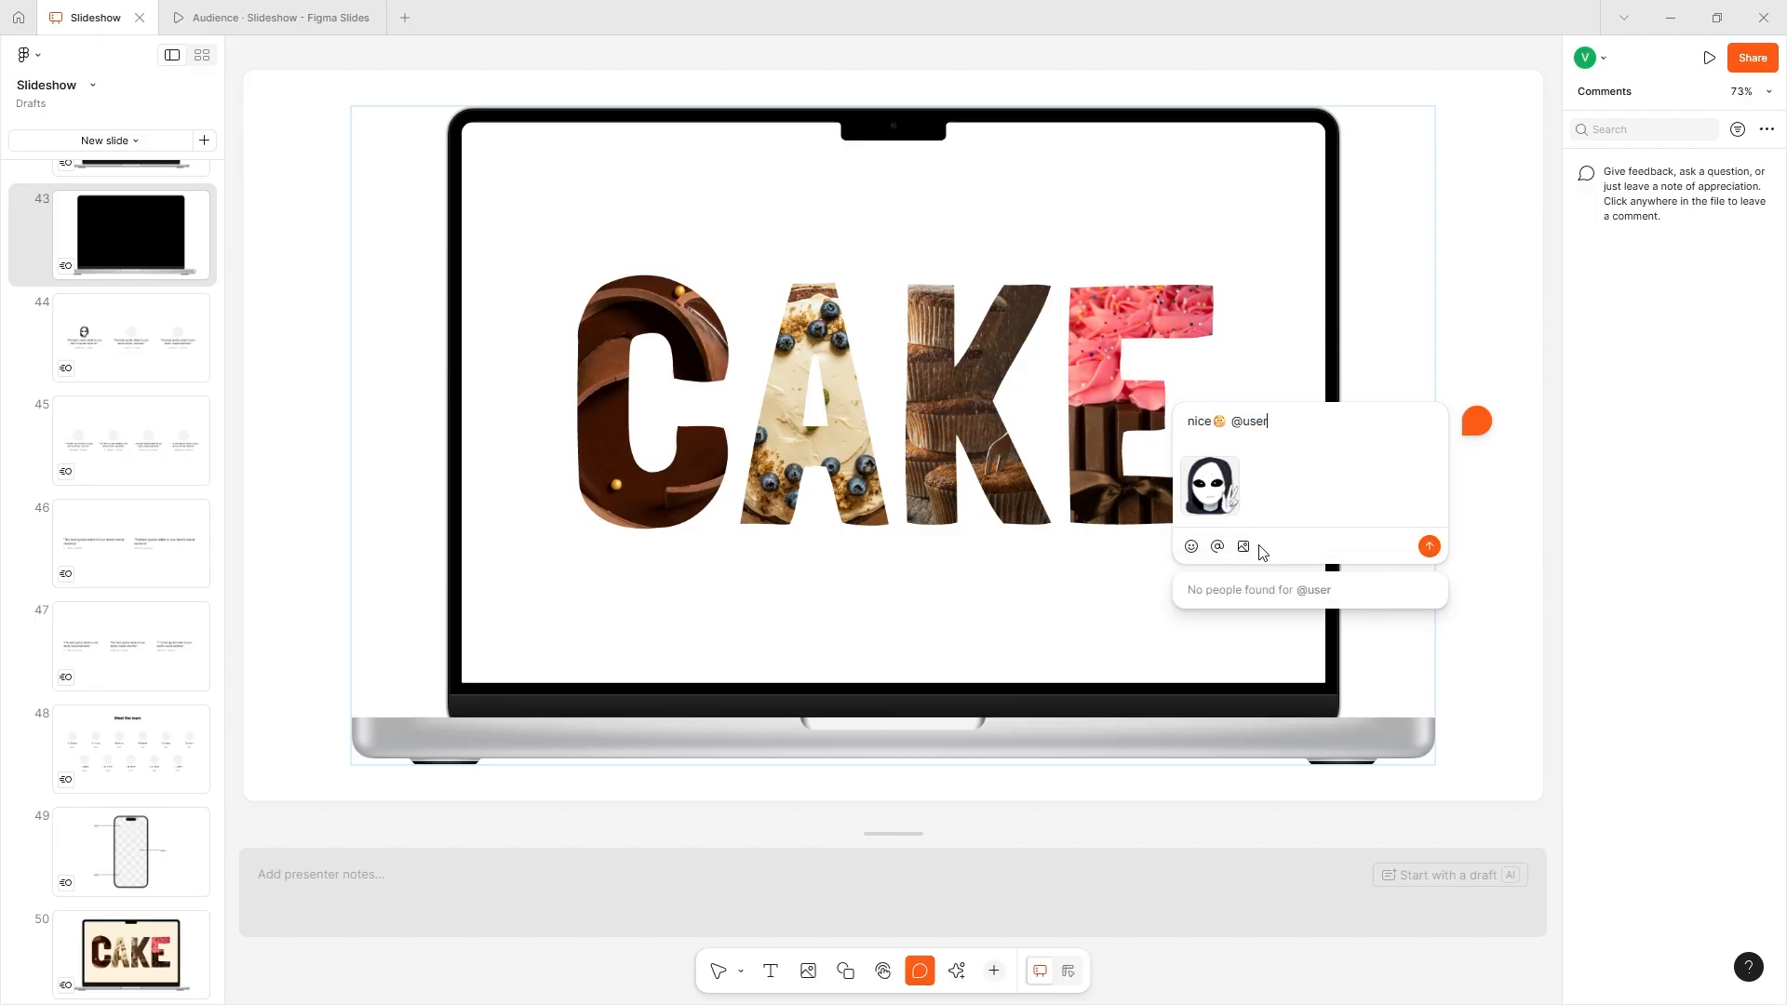
double_click(1272, 419)
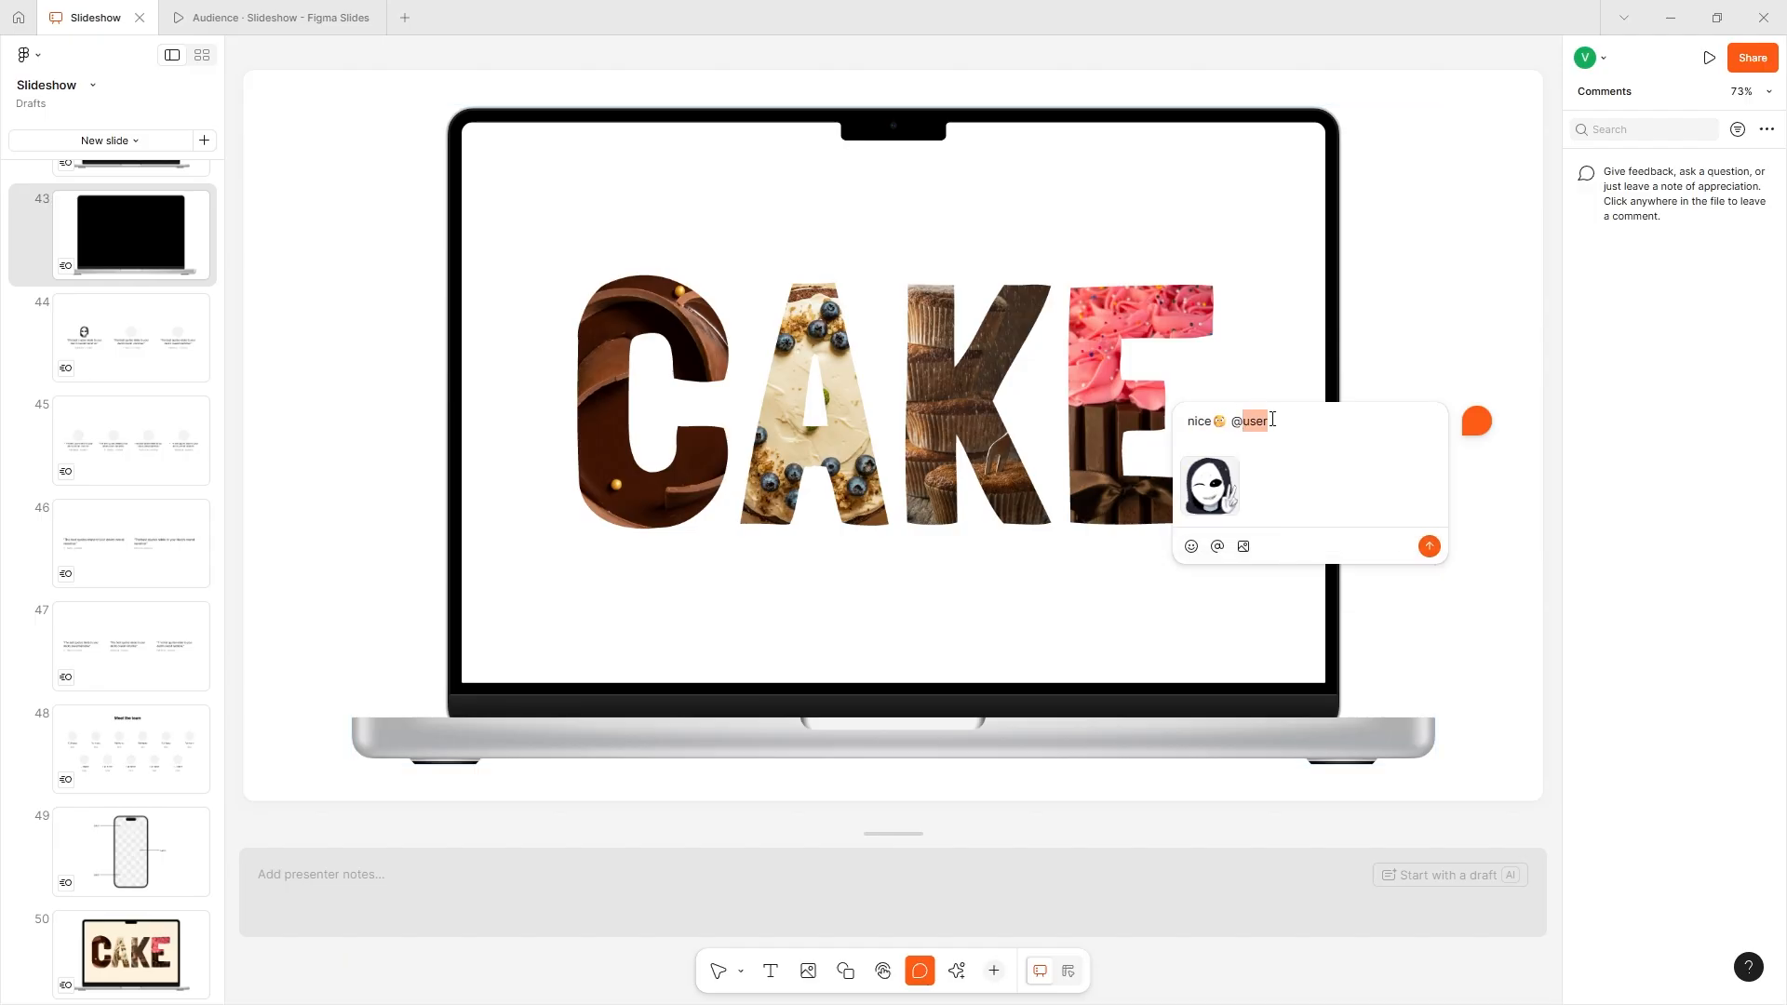
click(1274, 434)
click(1241, 544)
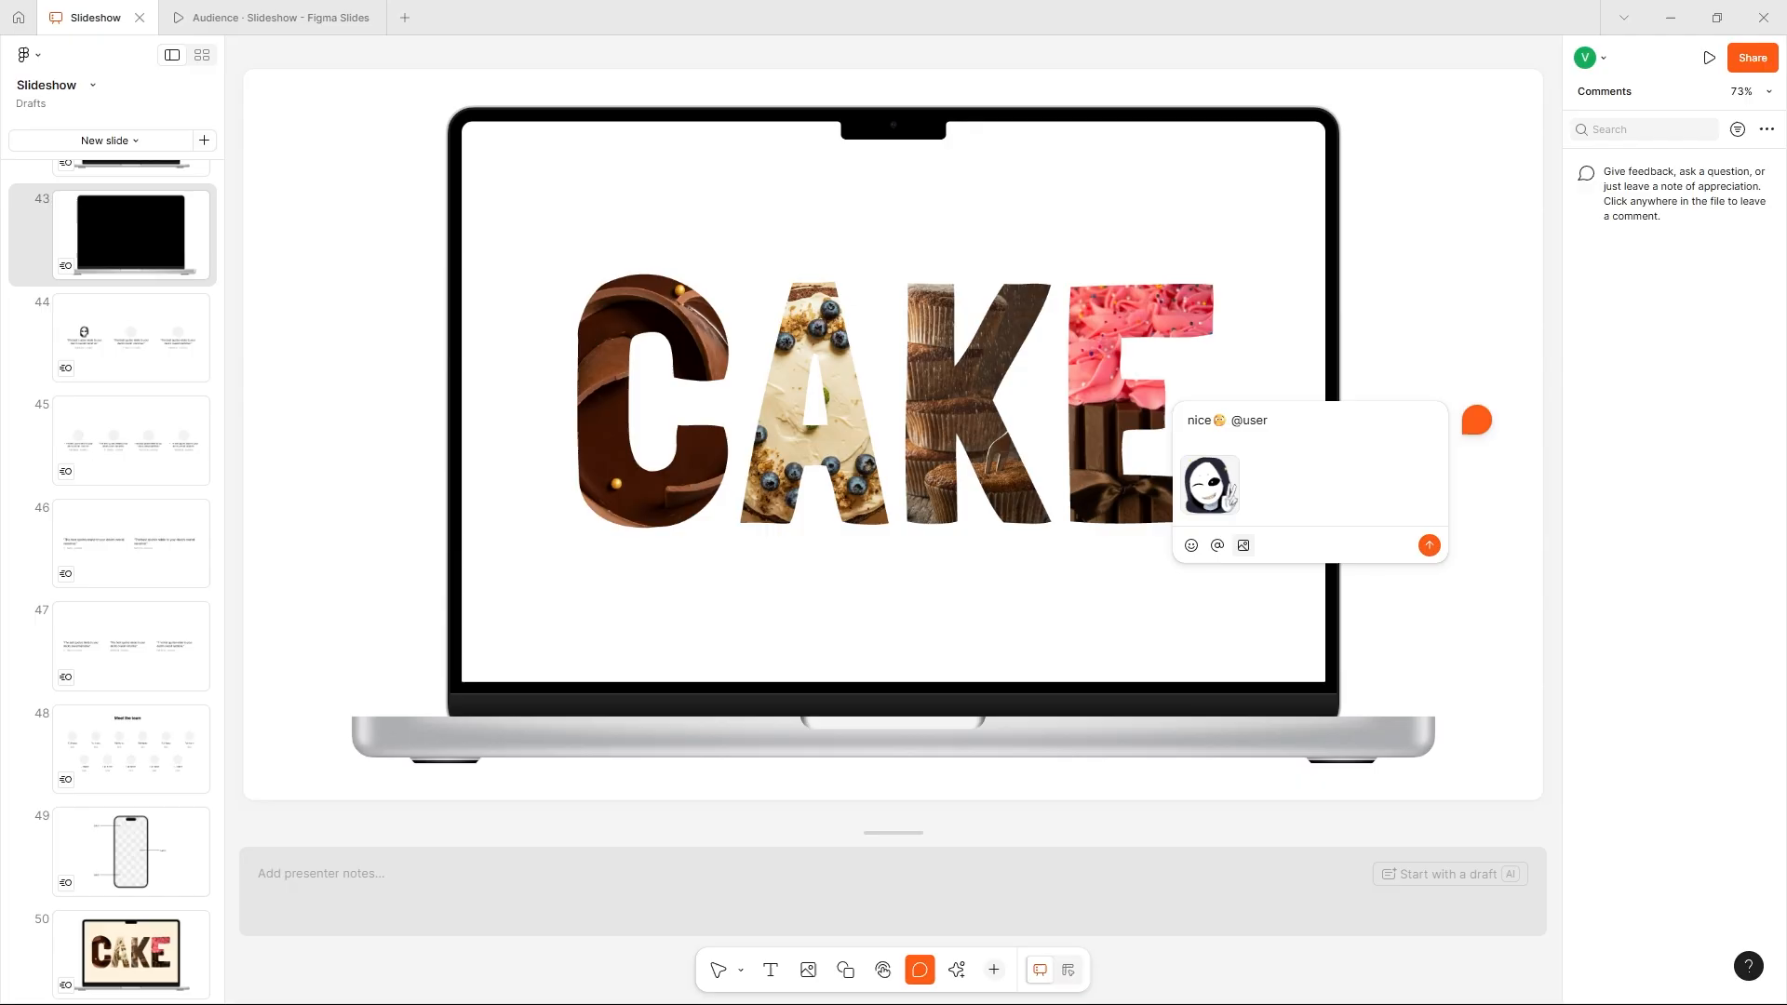
double_click(1396, 447)
click(1468, 381)
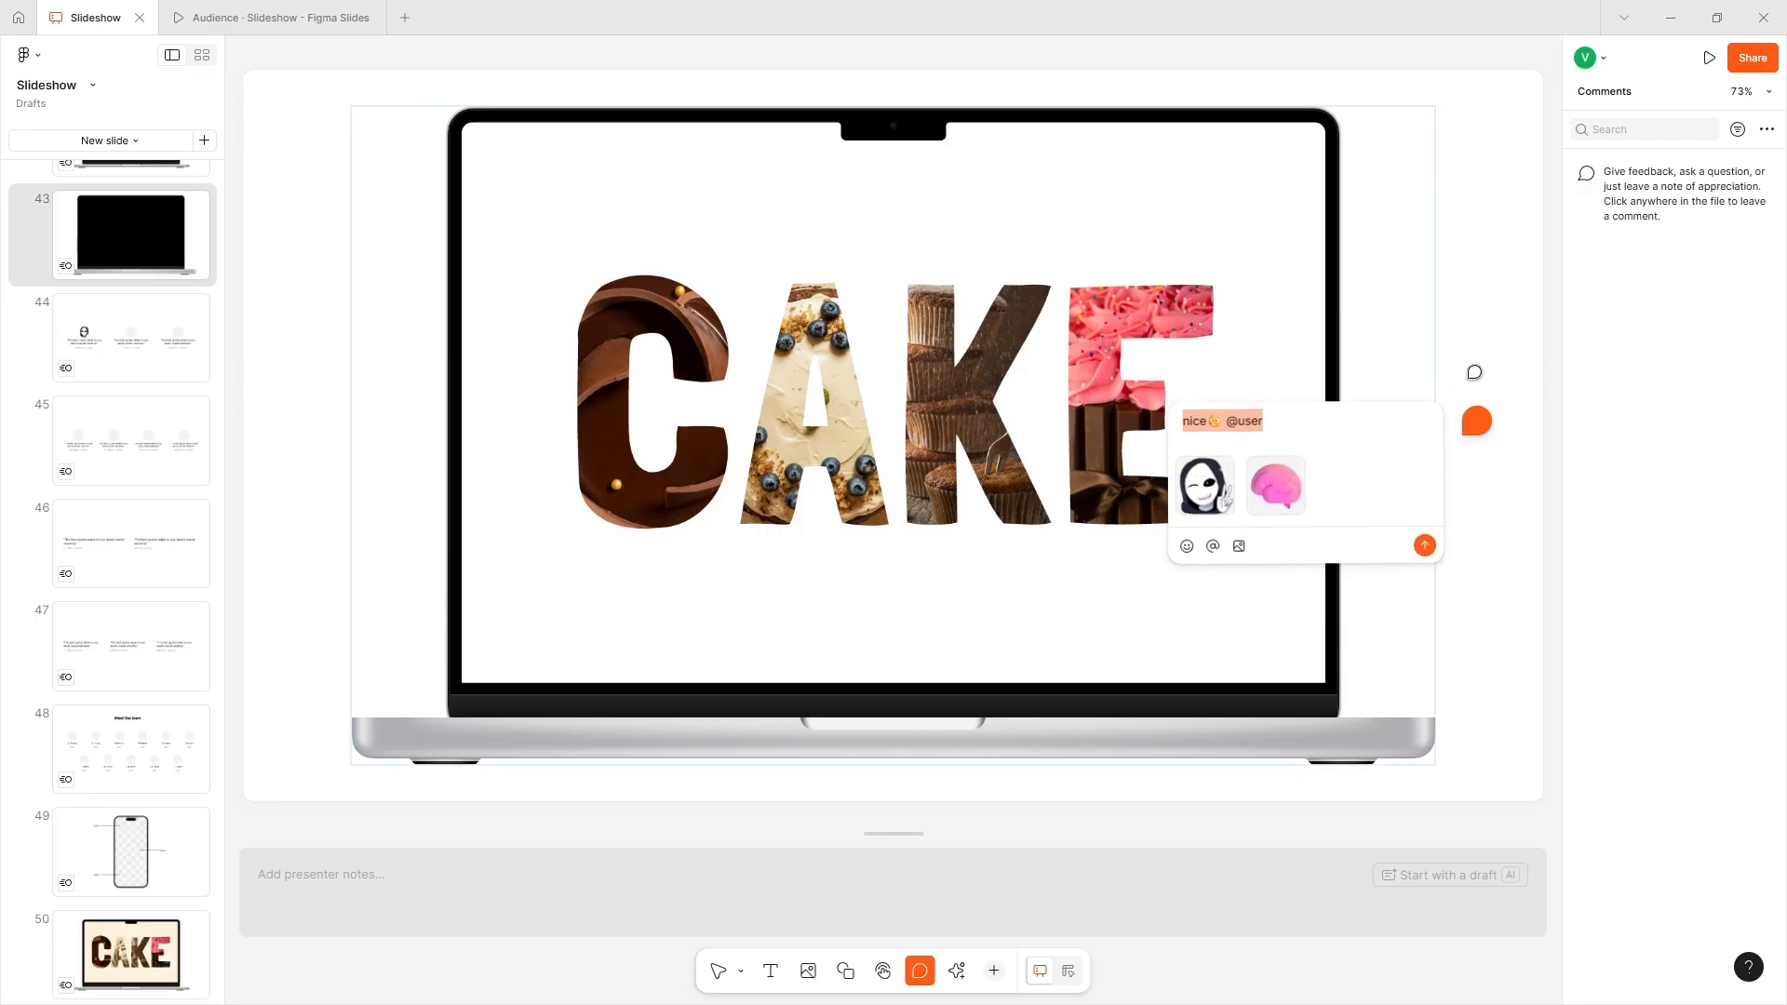
click(1482, 418)
double_click(1261, 414)
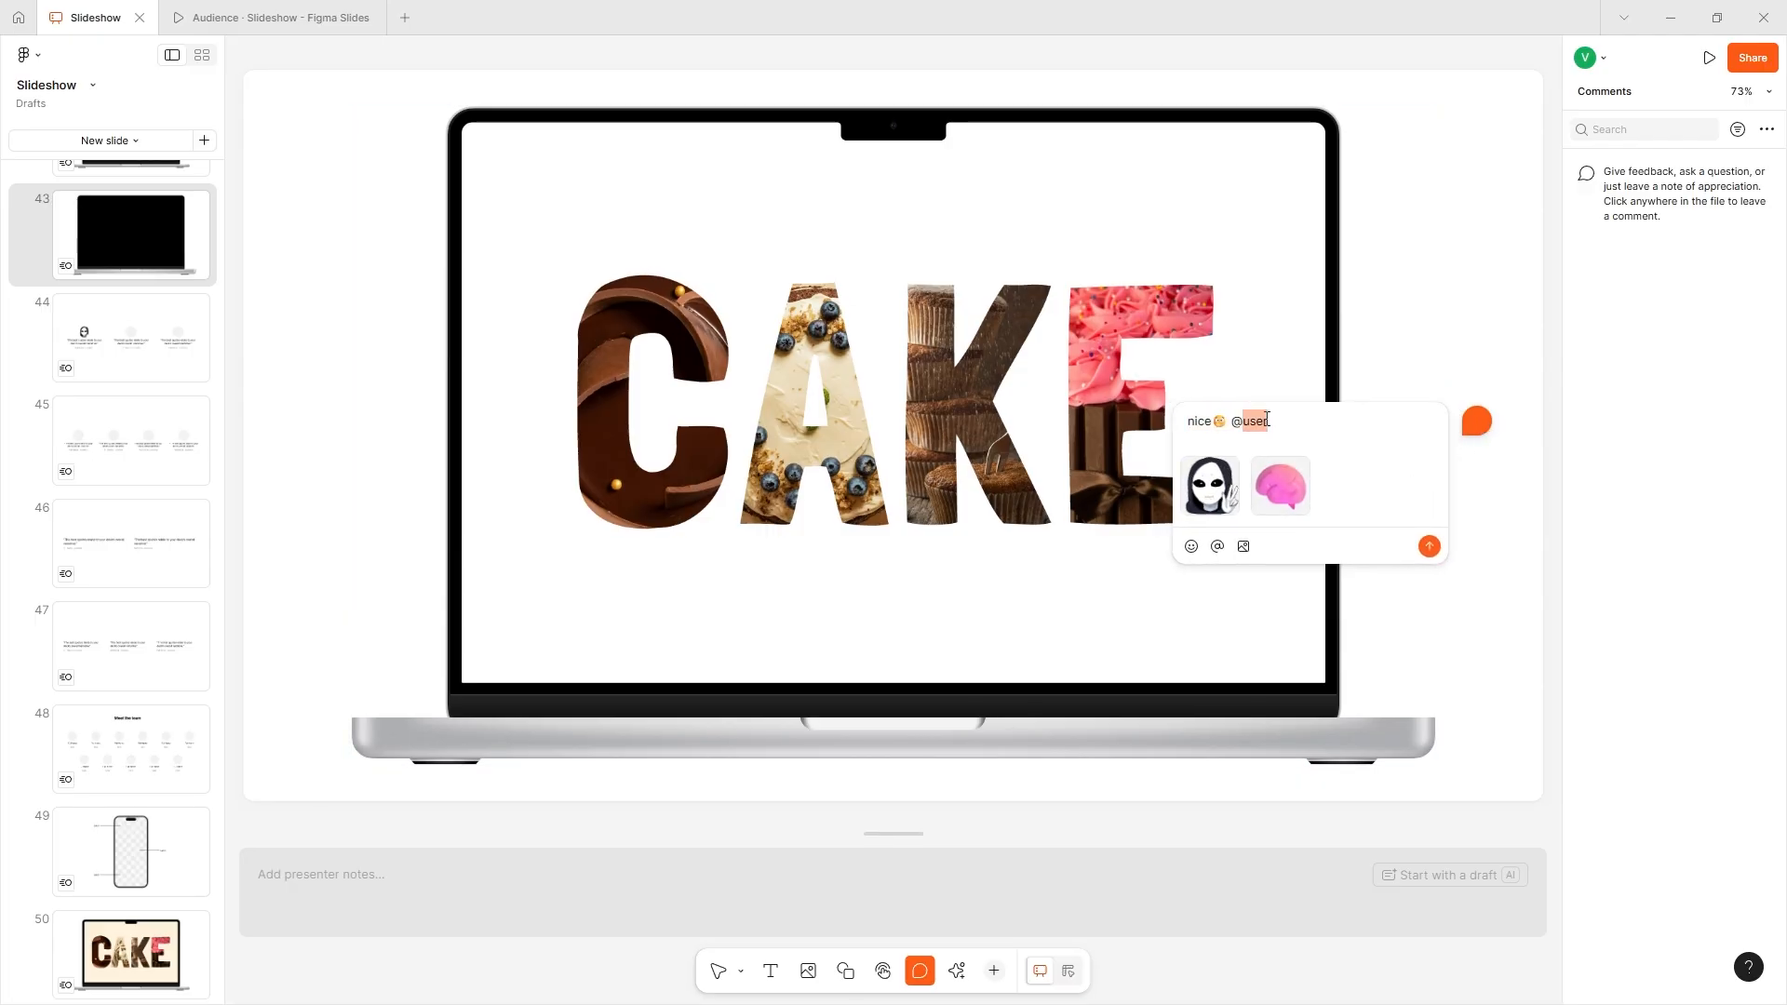
key(BackSpace)
key(BackSpace)
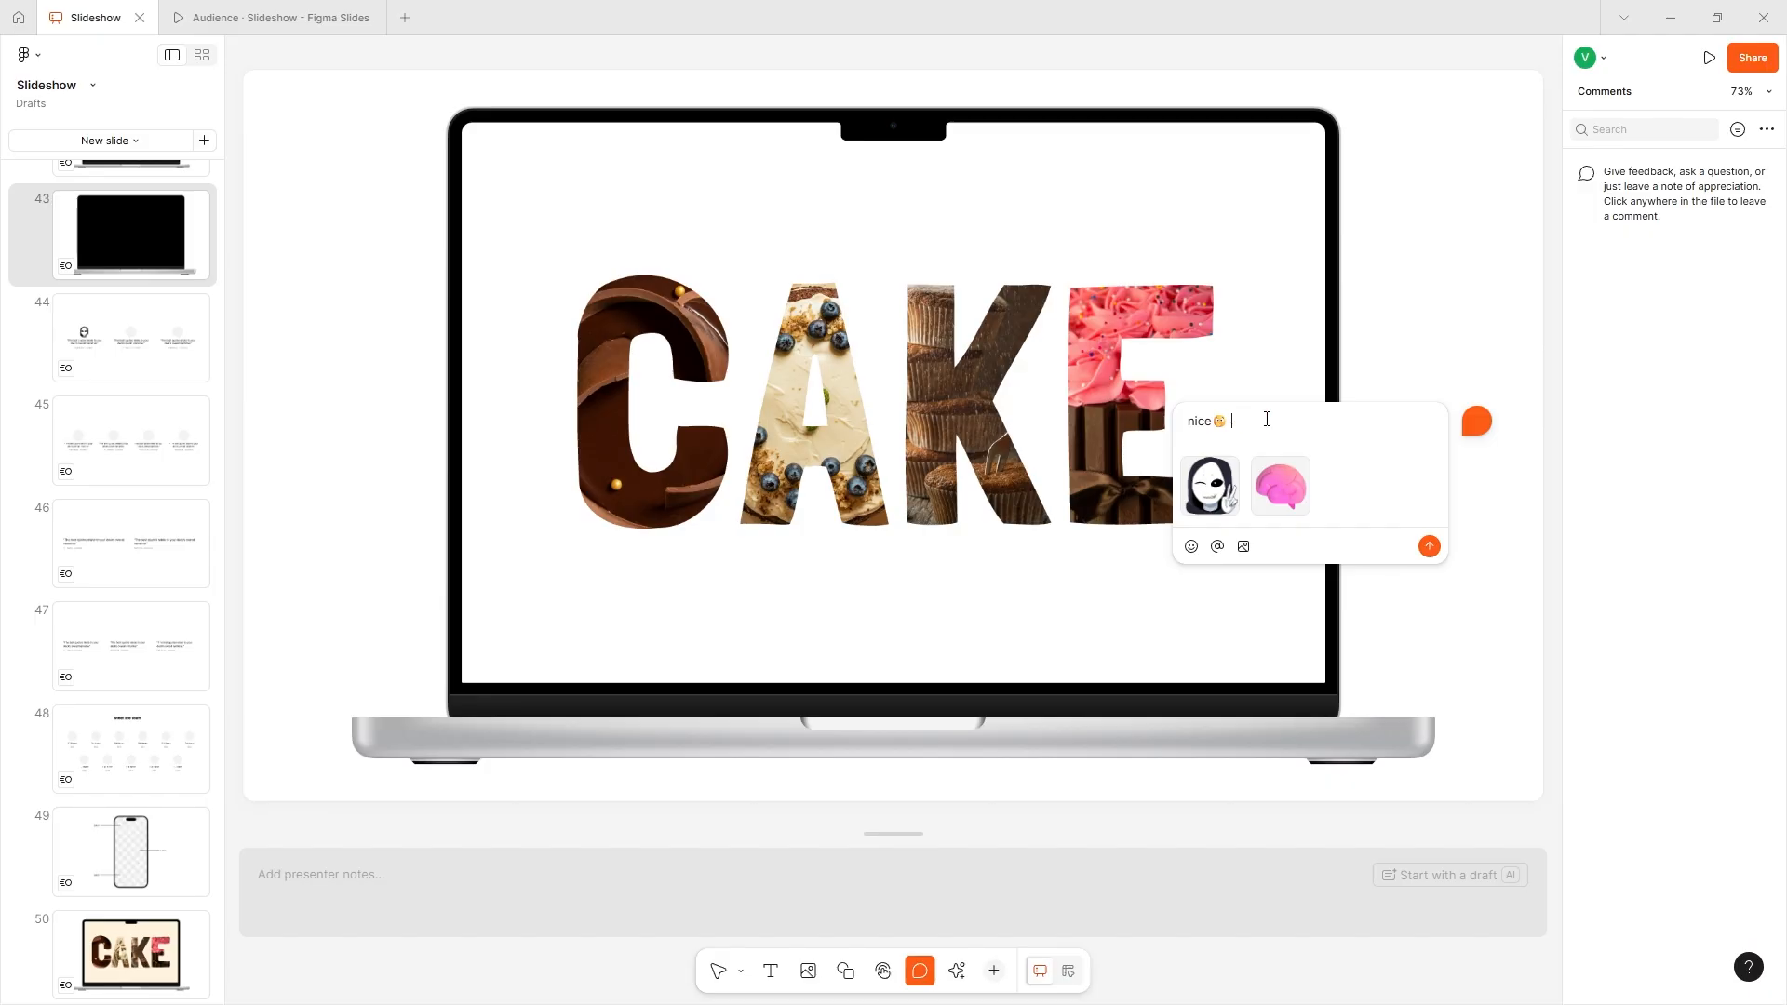
click(1508, 370)
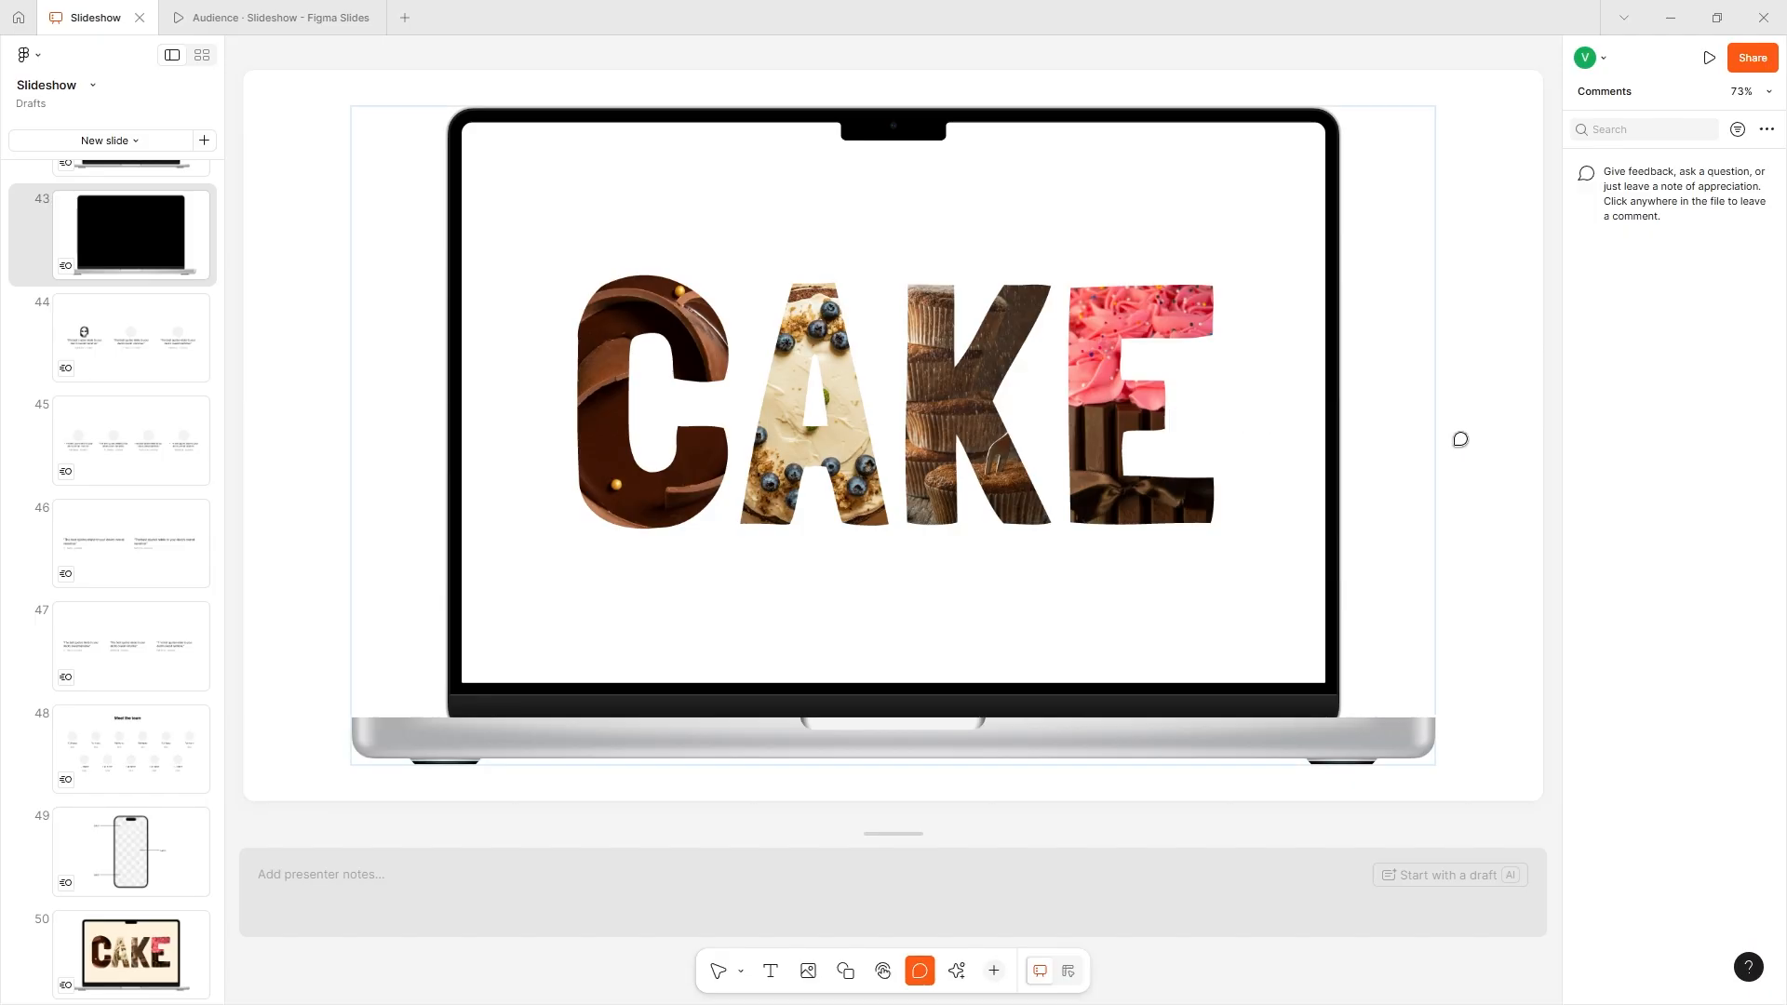
- Check which flows are available for the embedded CAKE prototype
click(948, 970)
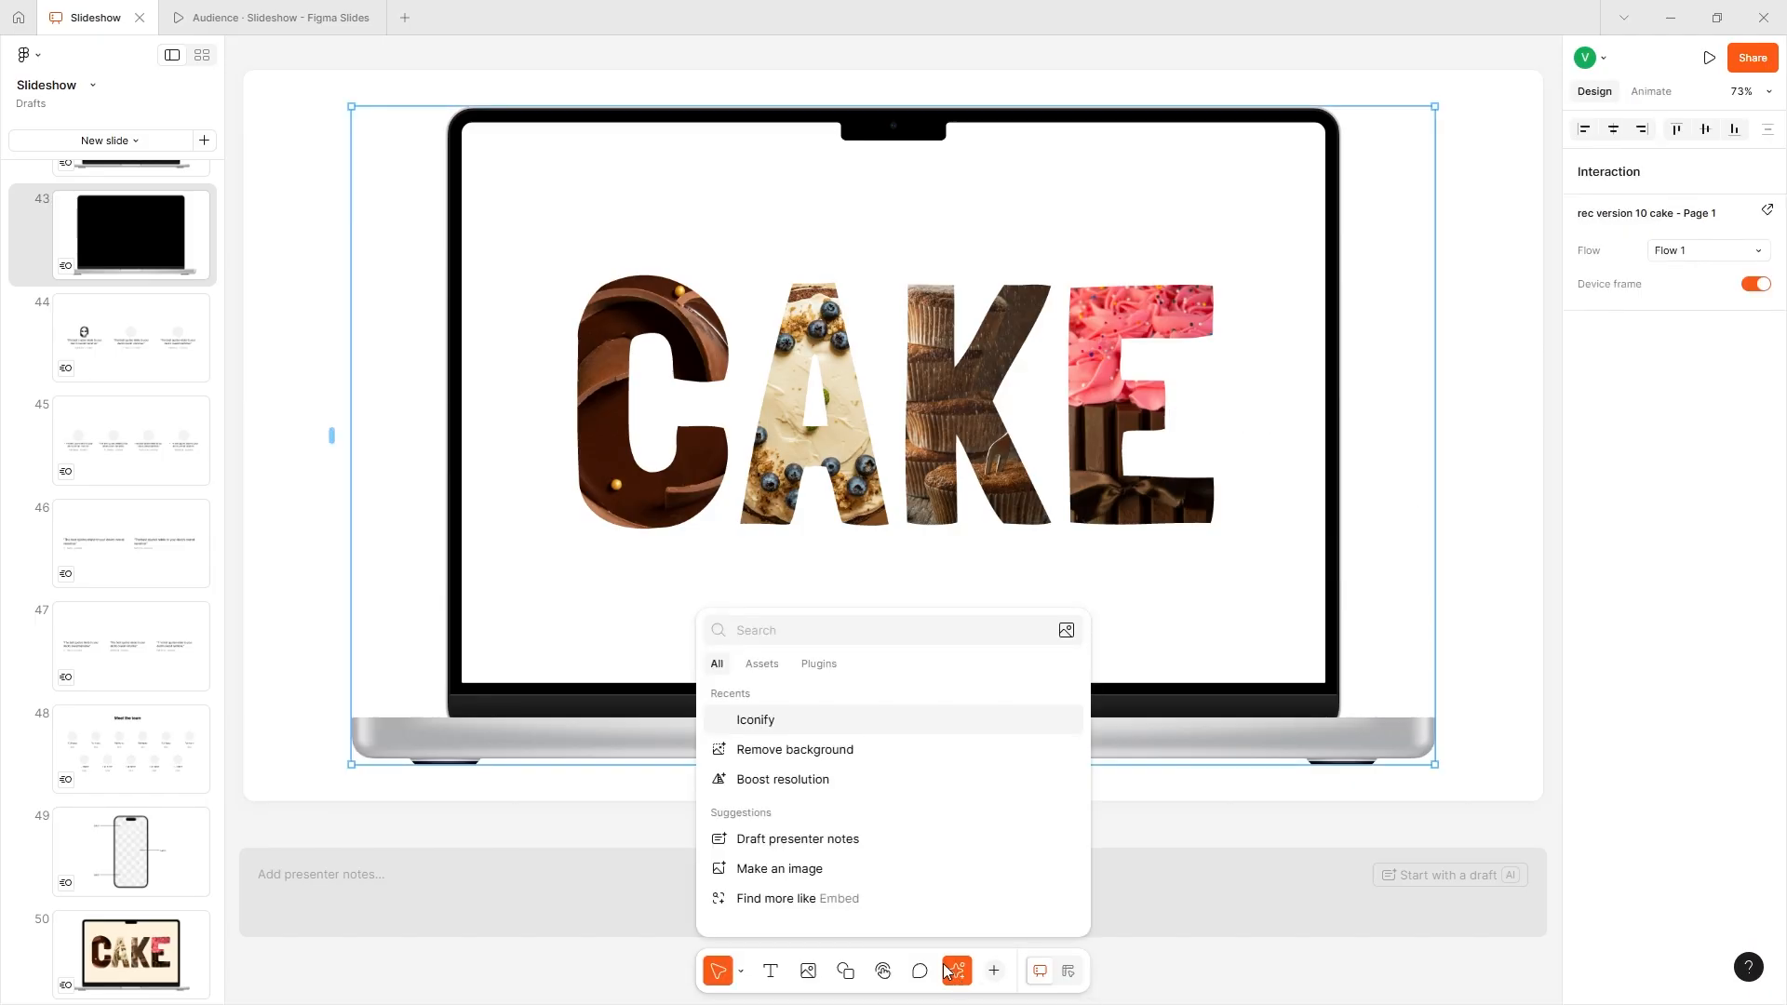
click(947, 971)
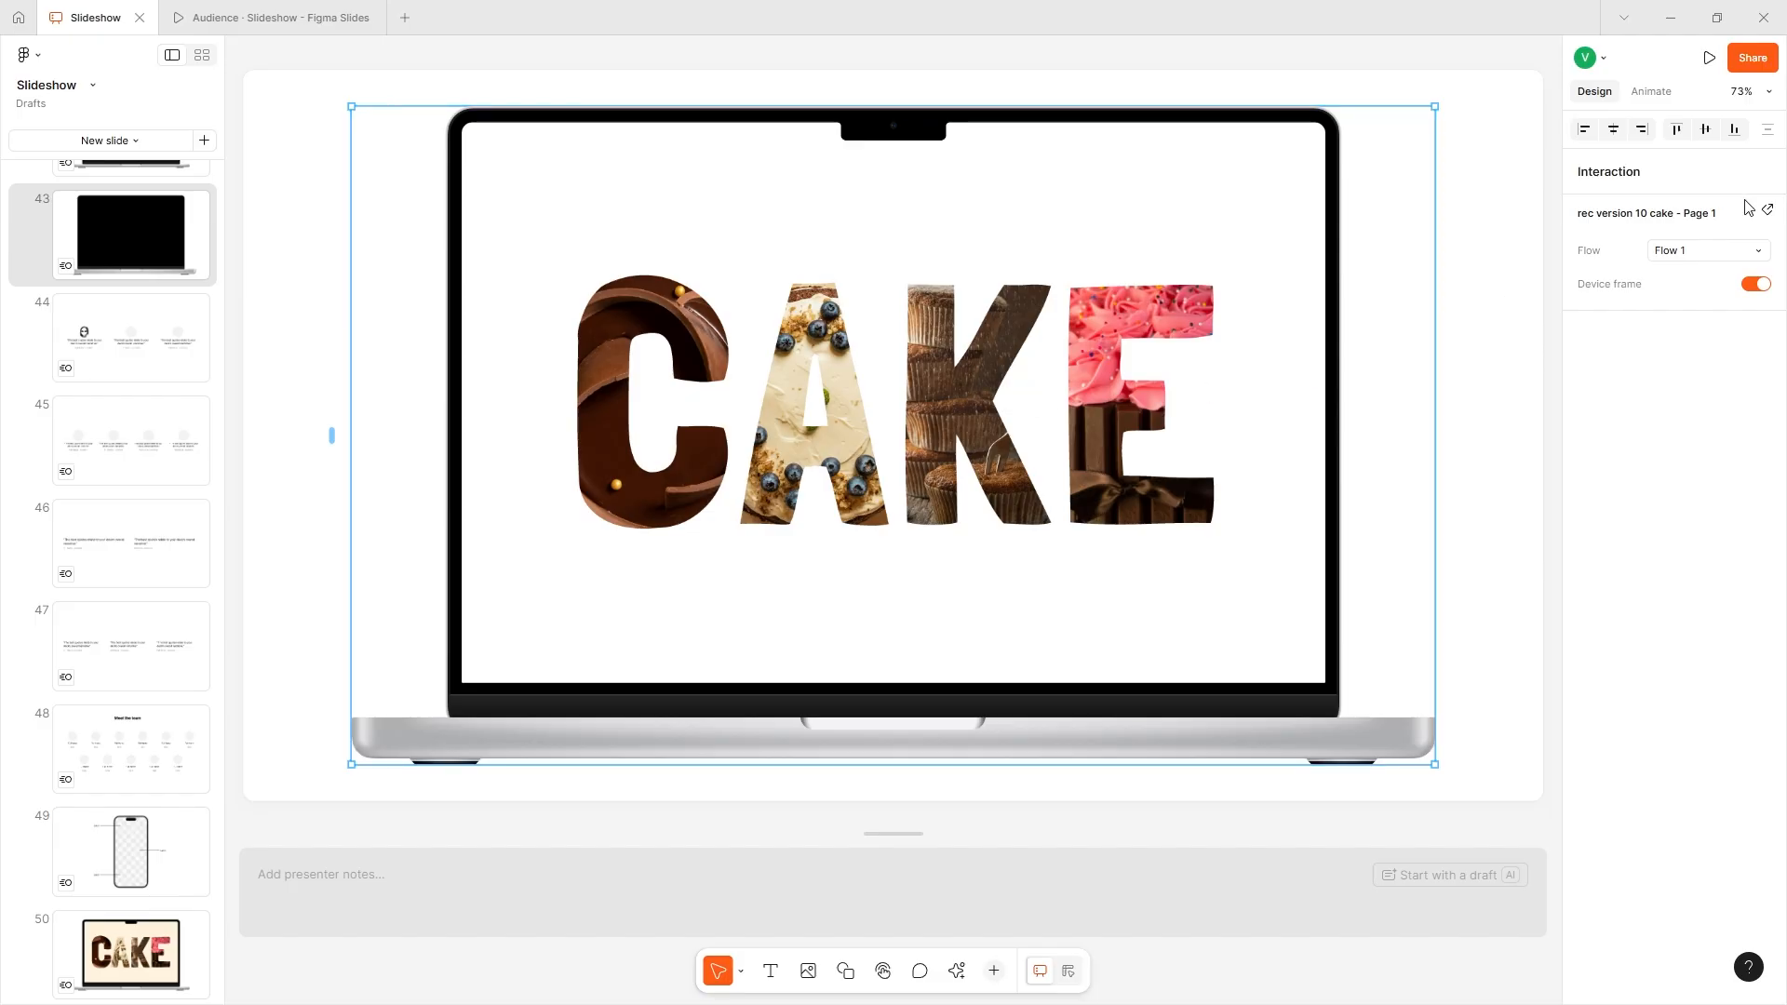
click(1692, 248)
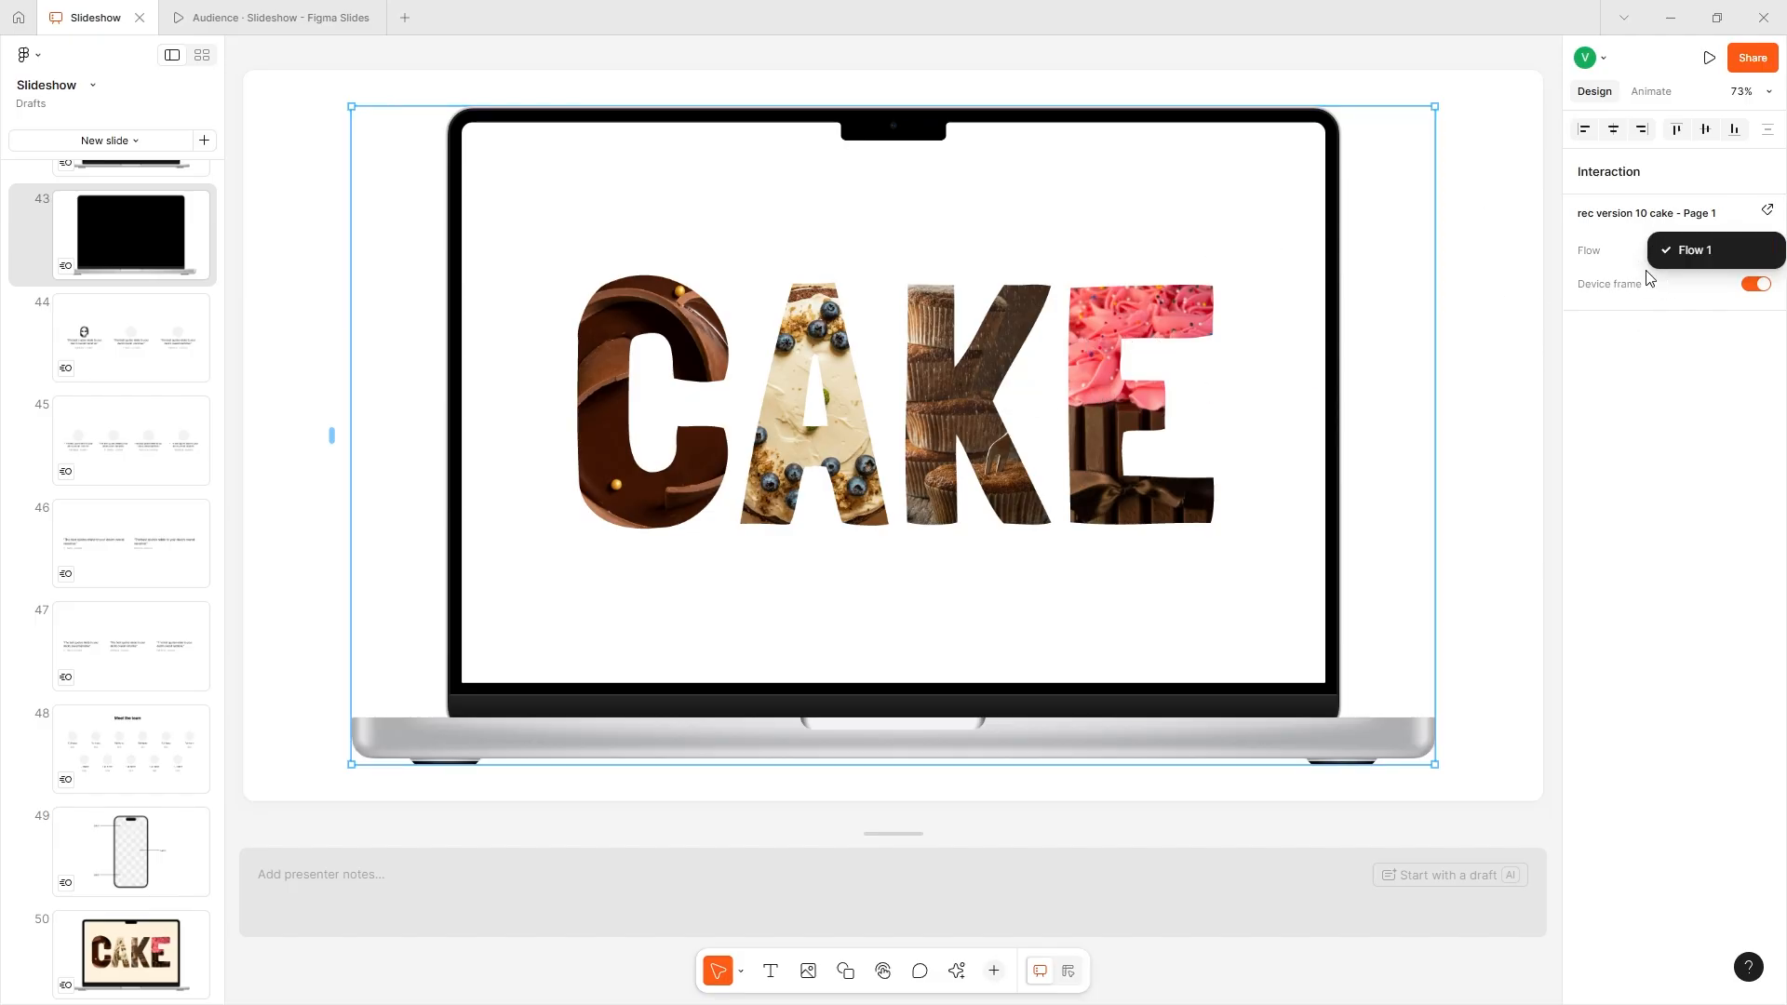
click(1708, 226)
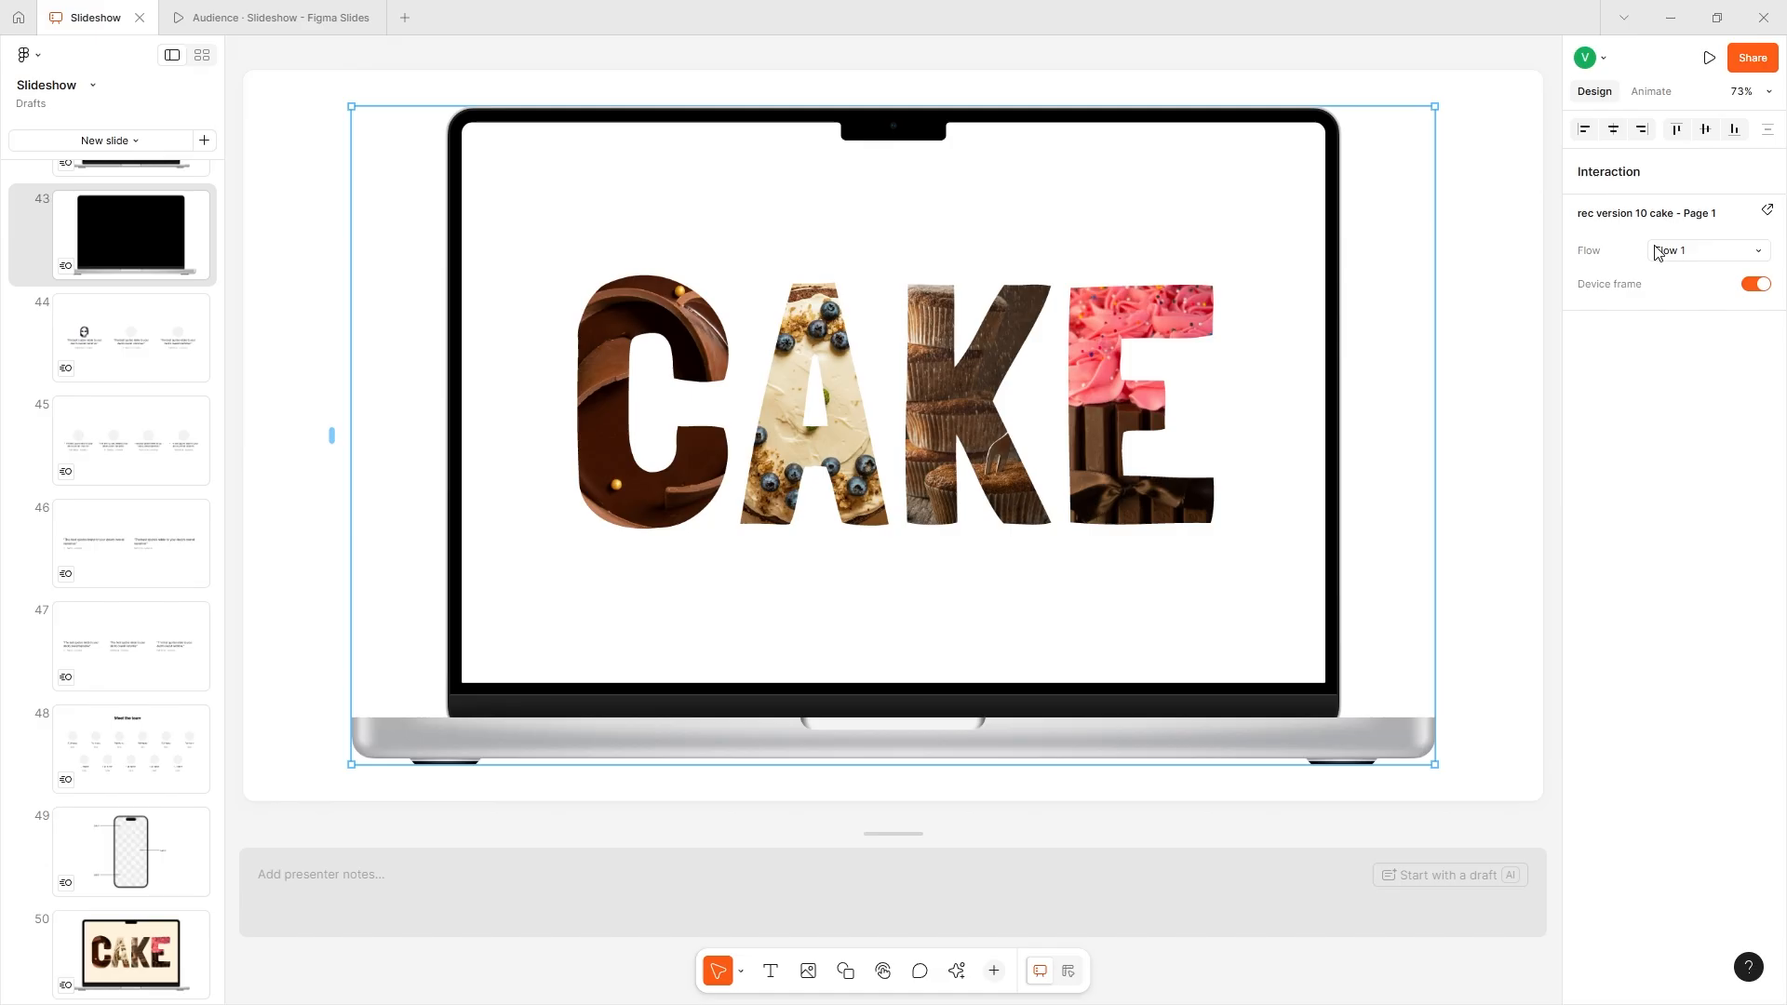
- Turn the CAKE prototype's device frame off and back on
click(1748, 288)
click(1749, 289)
click(1751, 289)
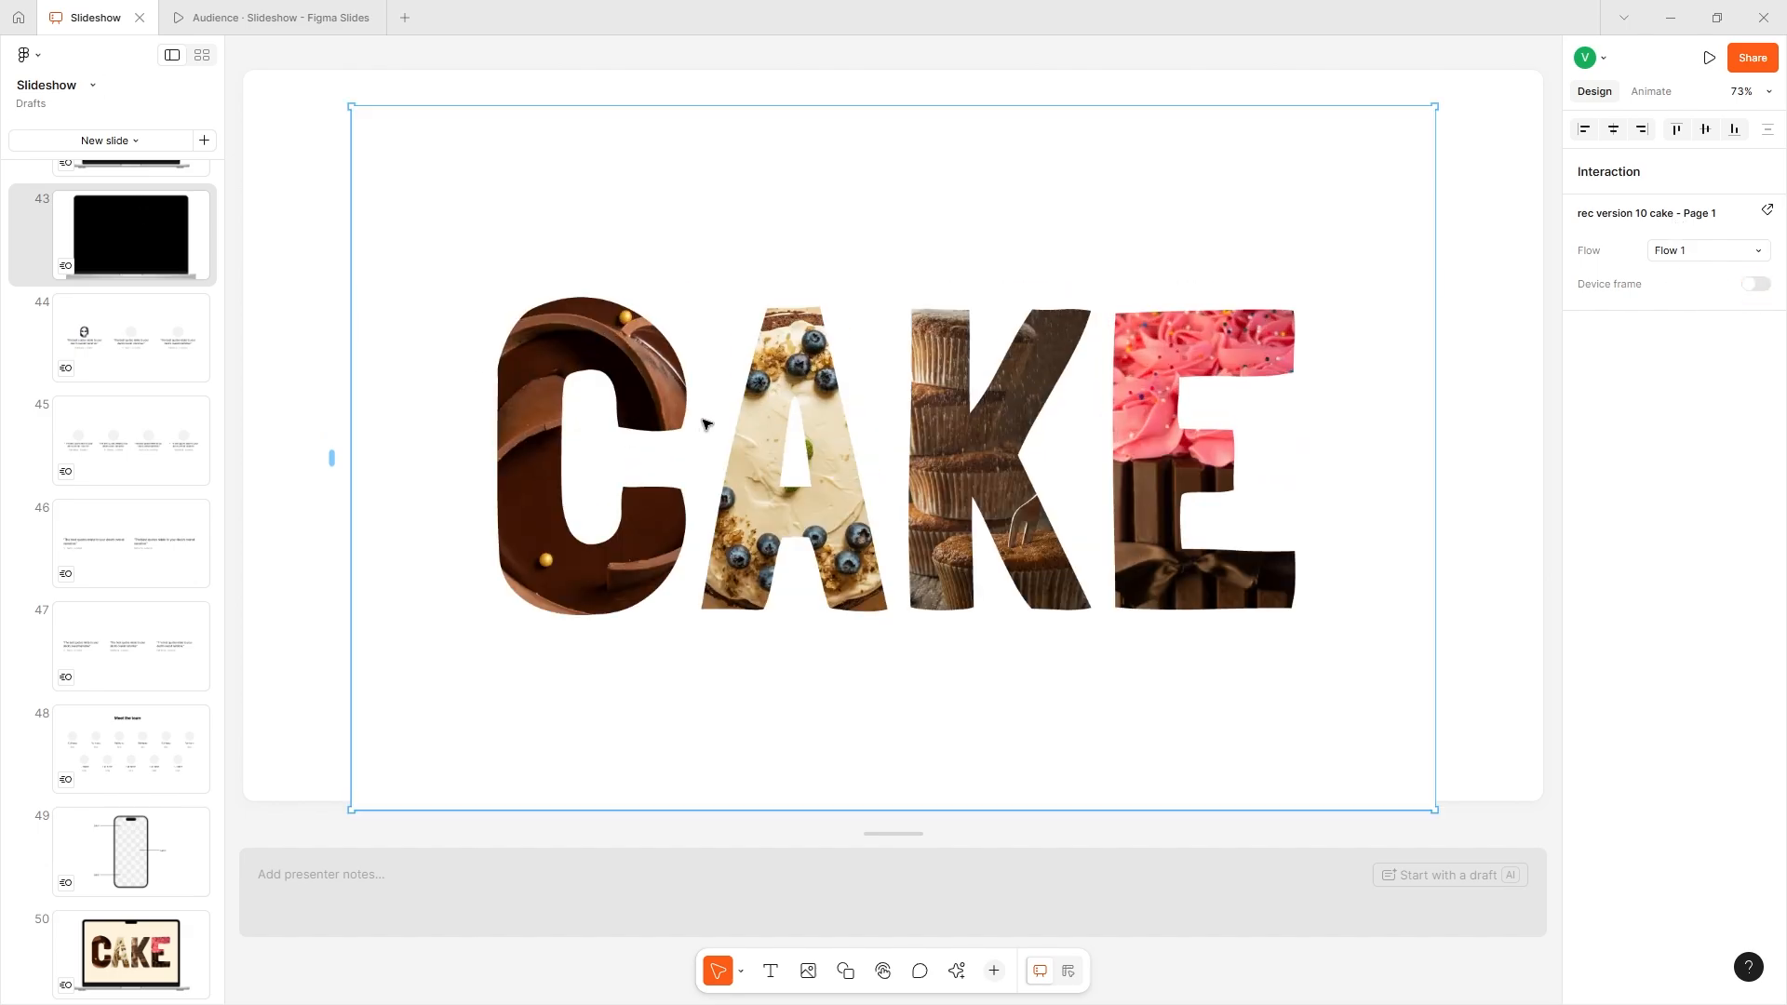
click(1754, 289)
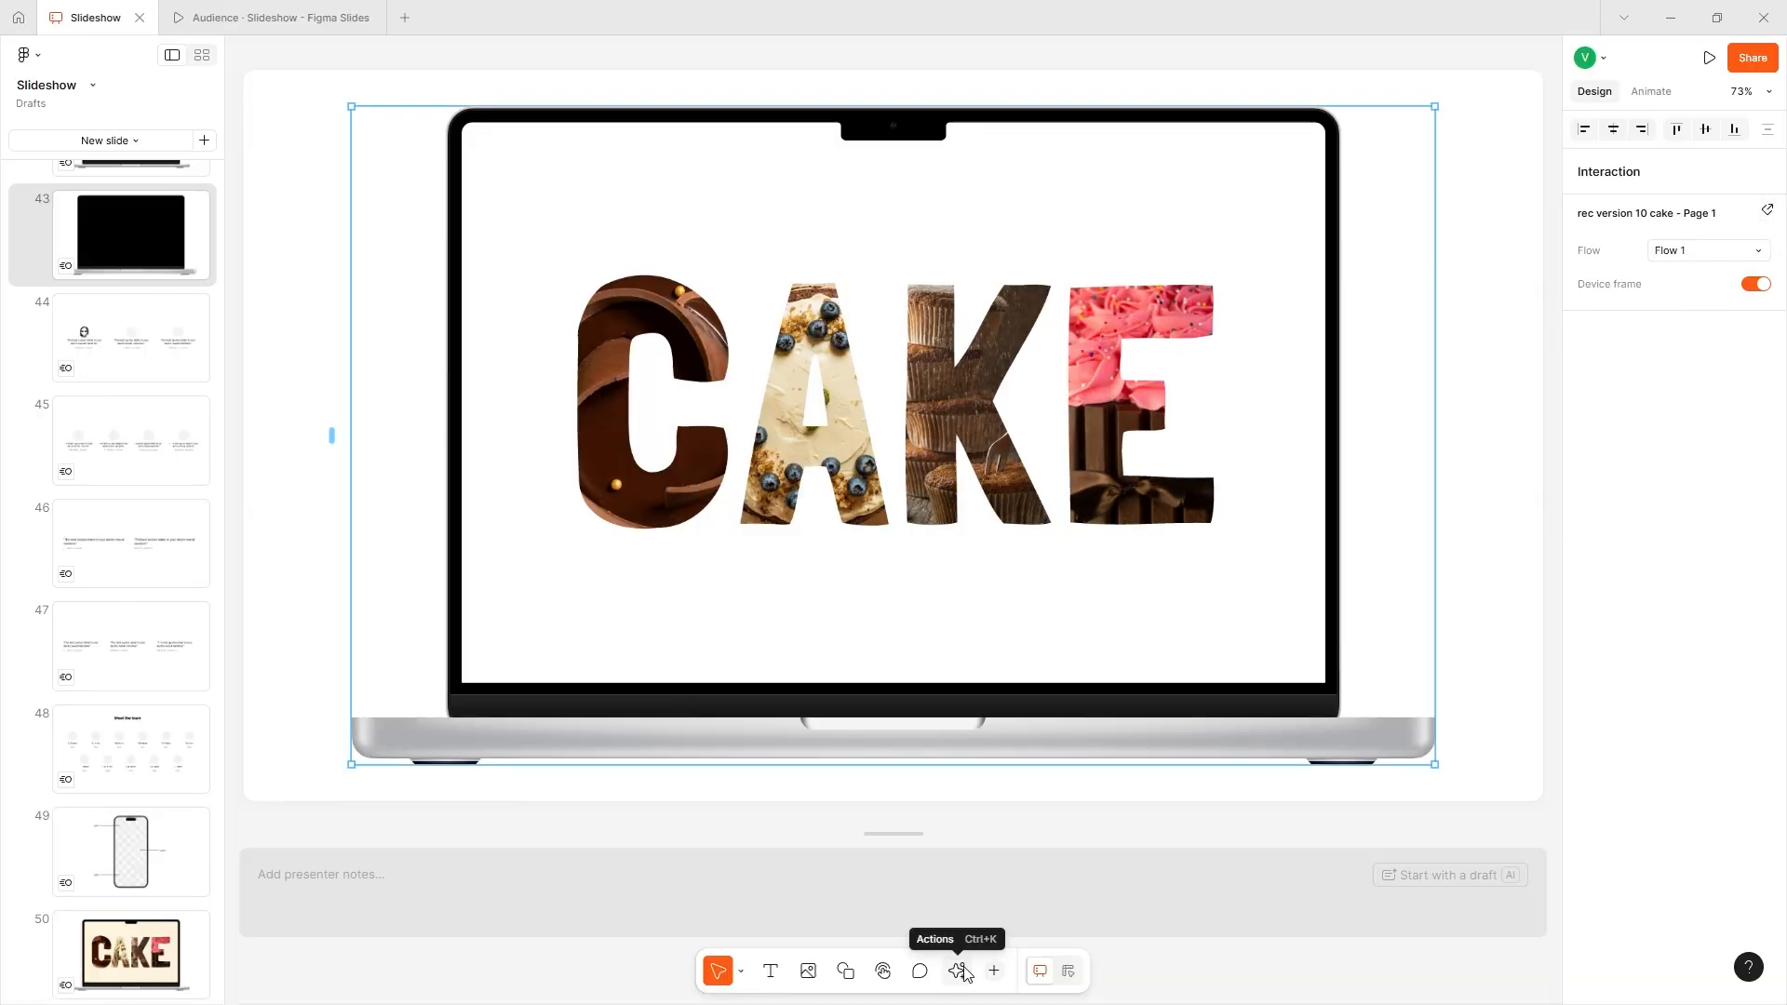
- Add the presenter note "notes" to slide 43 and open the deck in presenter view
click(526, 890)
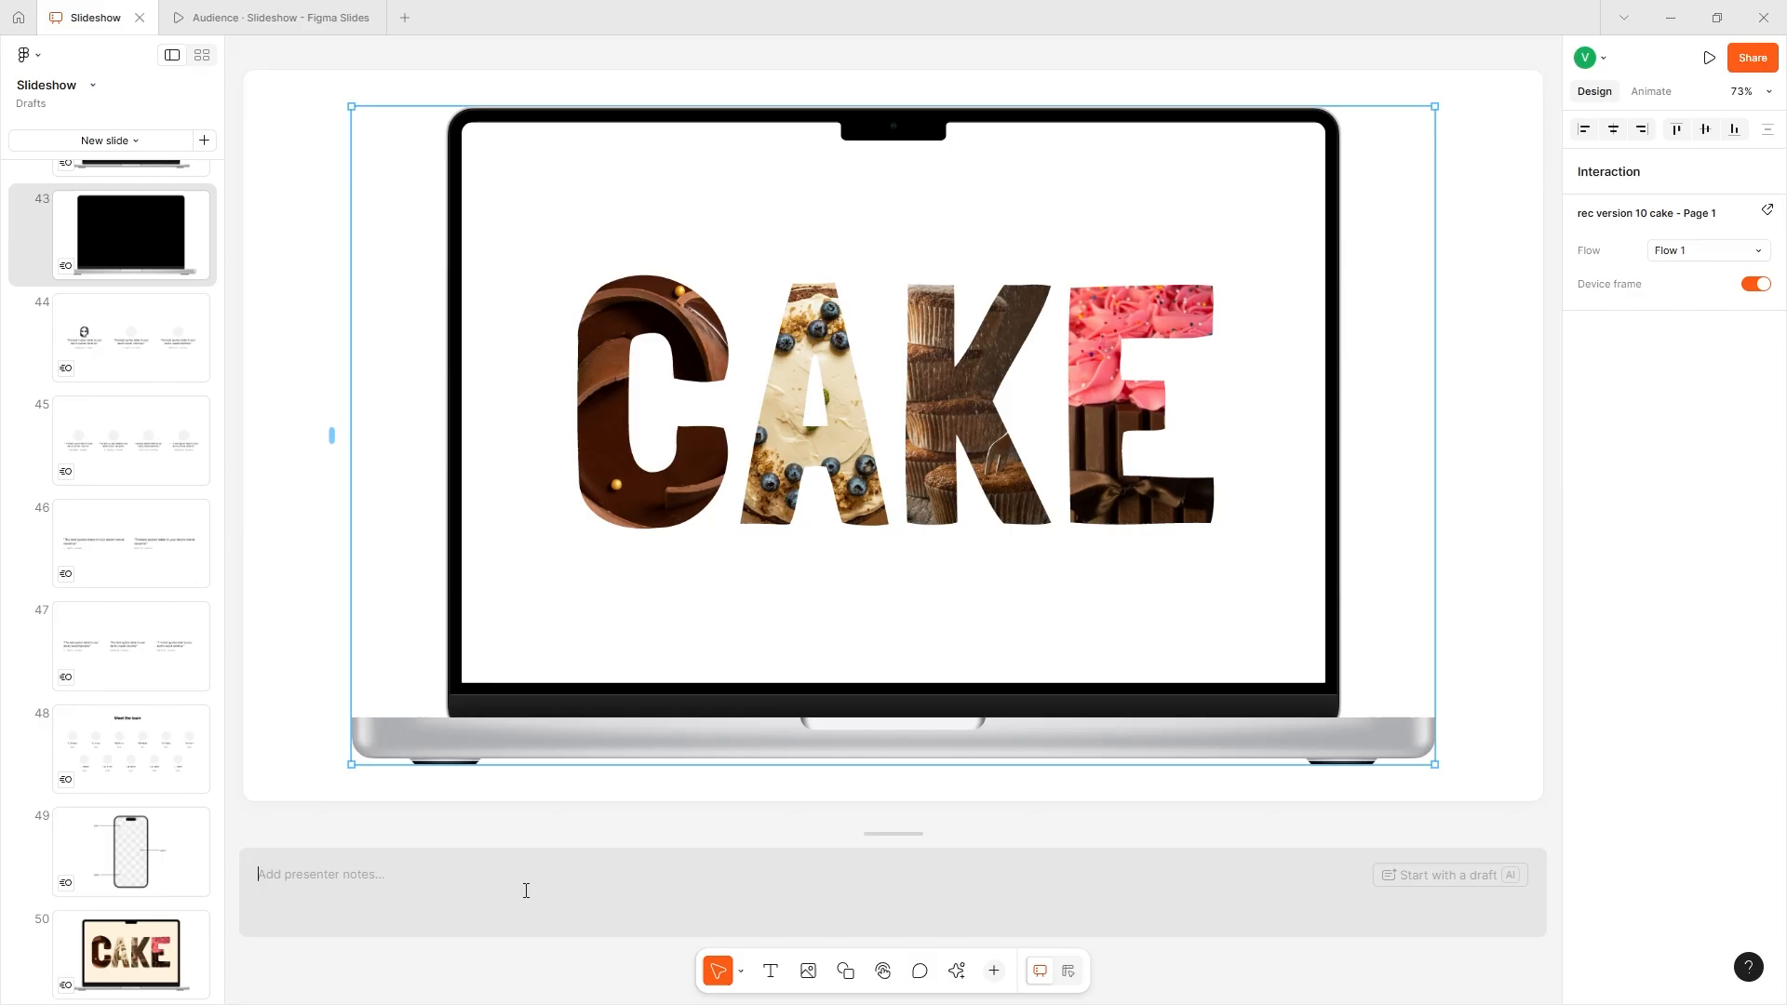
text(notes)
click(1709, 58)
click(1635, 181)
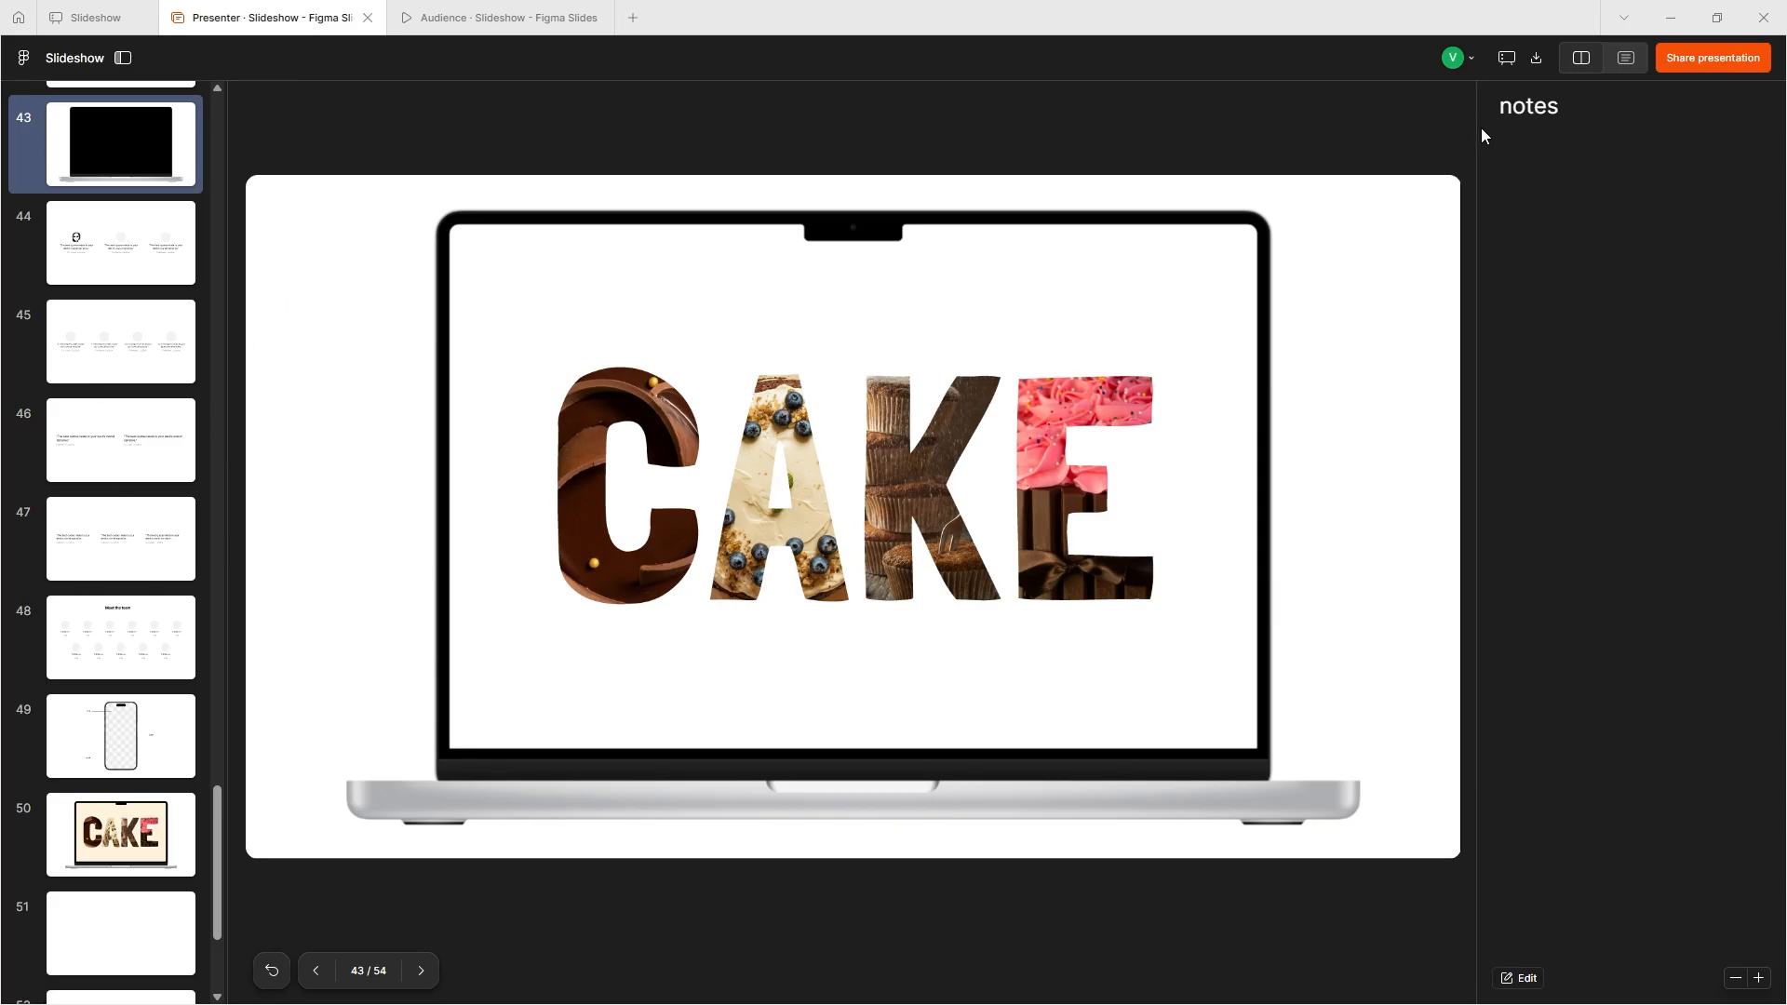
- Extend slide 43's presenter note in presenter view to read "notes edit"
drag(1511, 106, 1630, 268)
click(1537, 979)
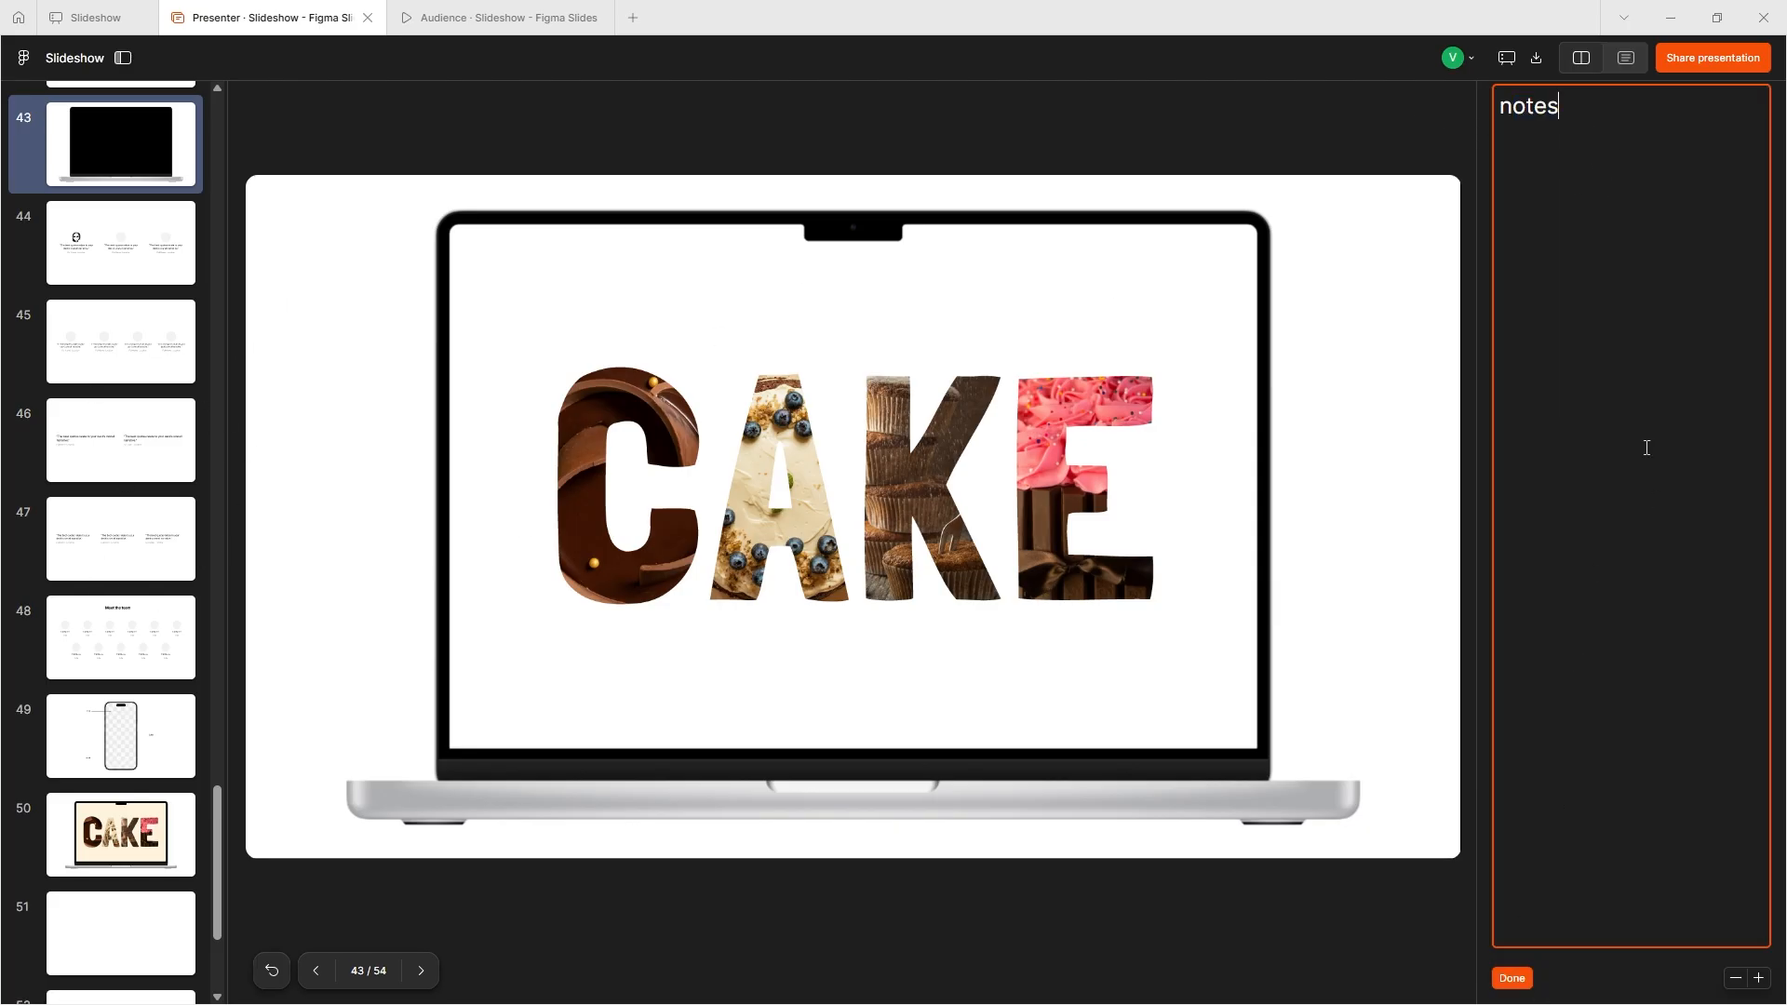
text(edit)
- Try the notes-only layout, restore preview and notes, and make the presentation available offline
click(1611, 58)
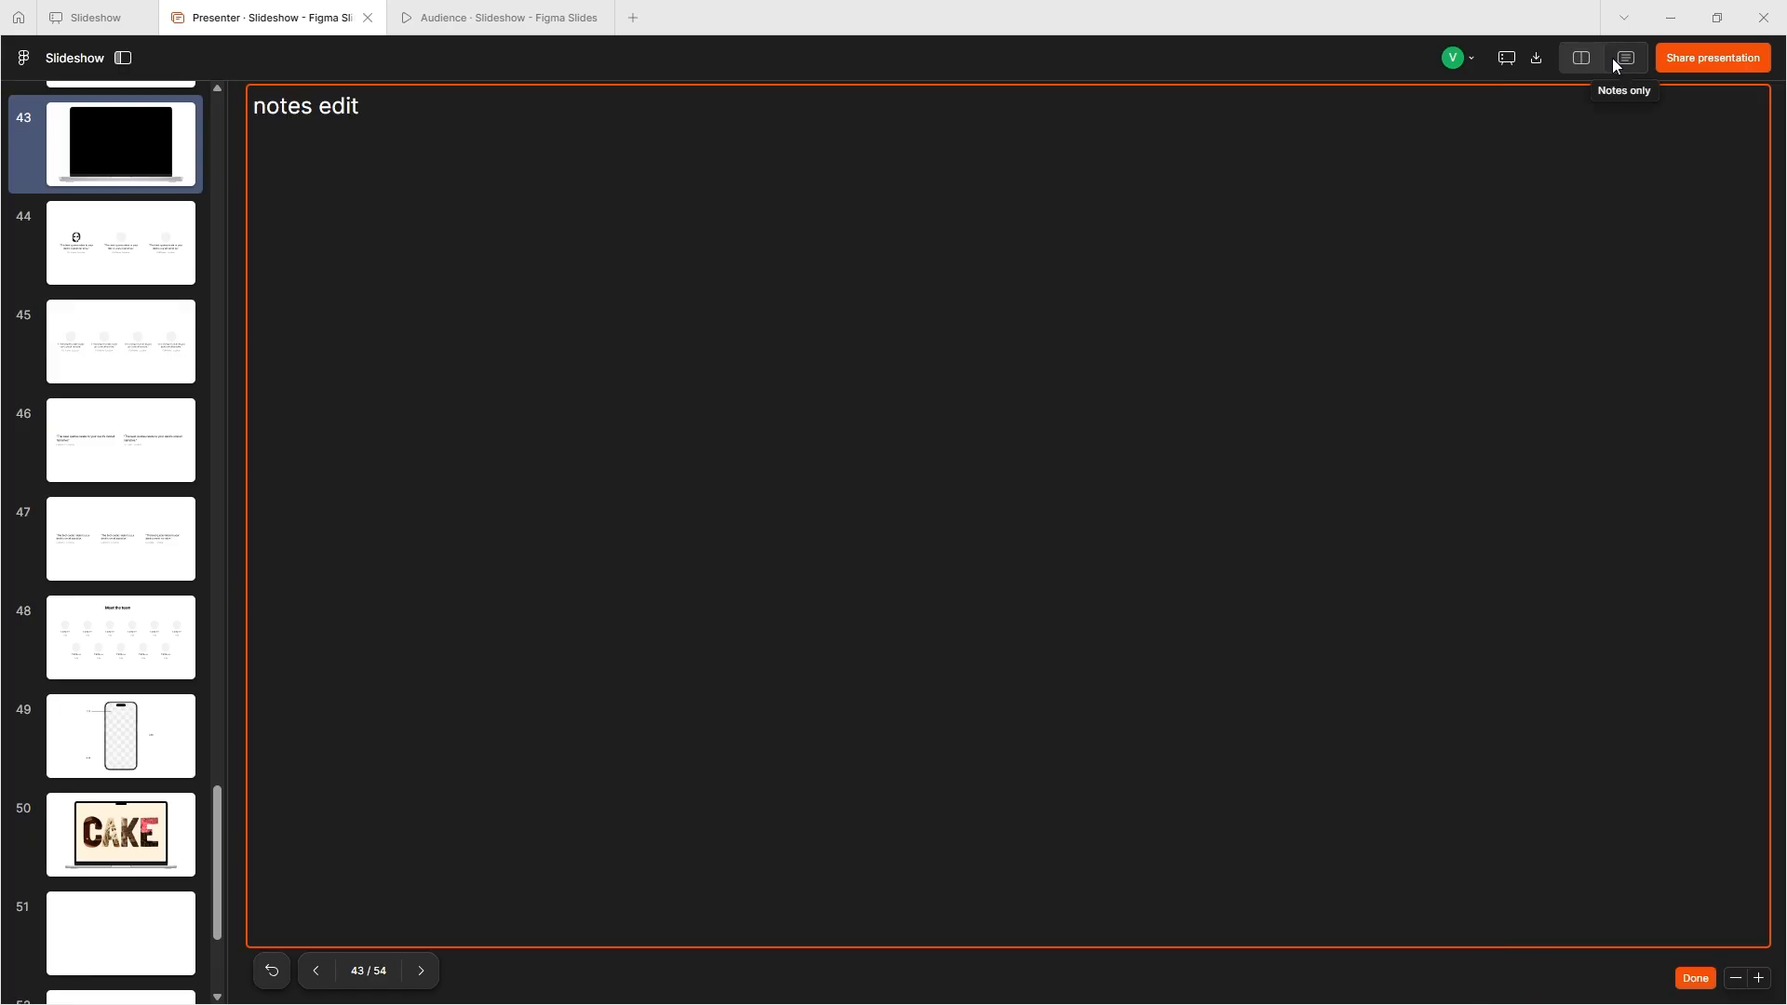
click(1587, 64)
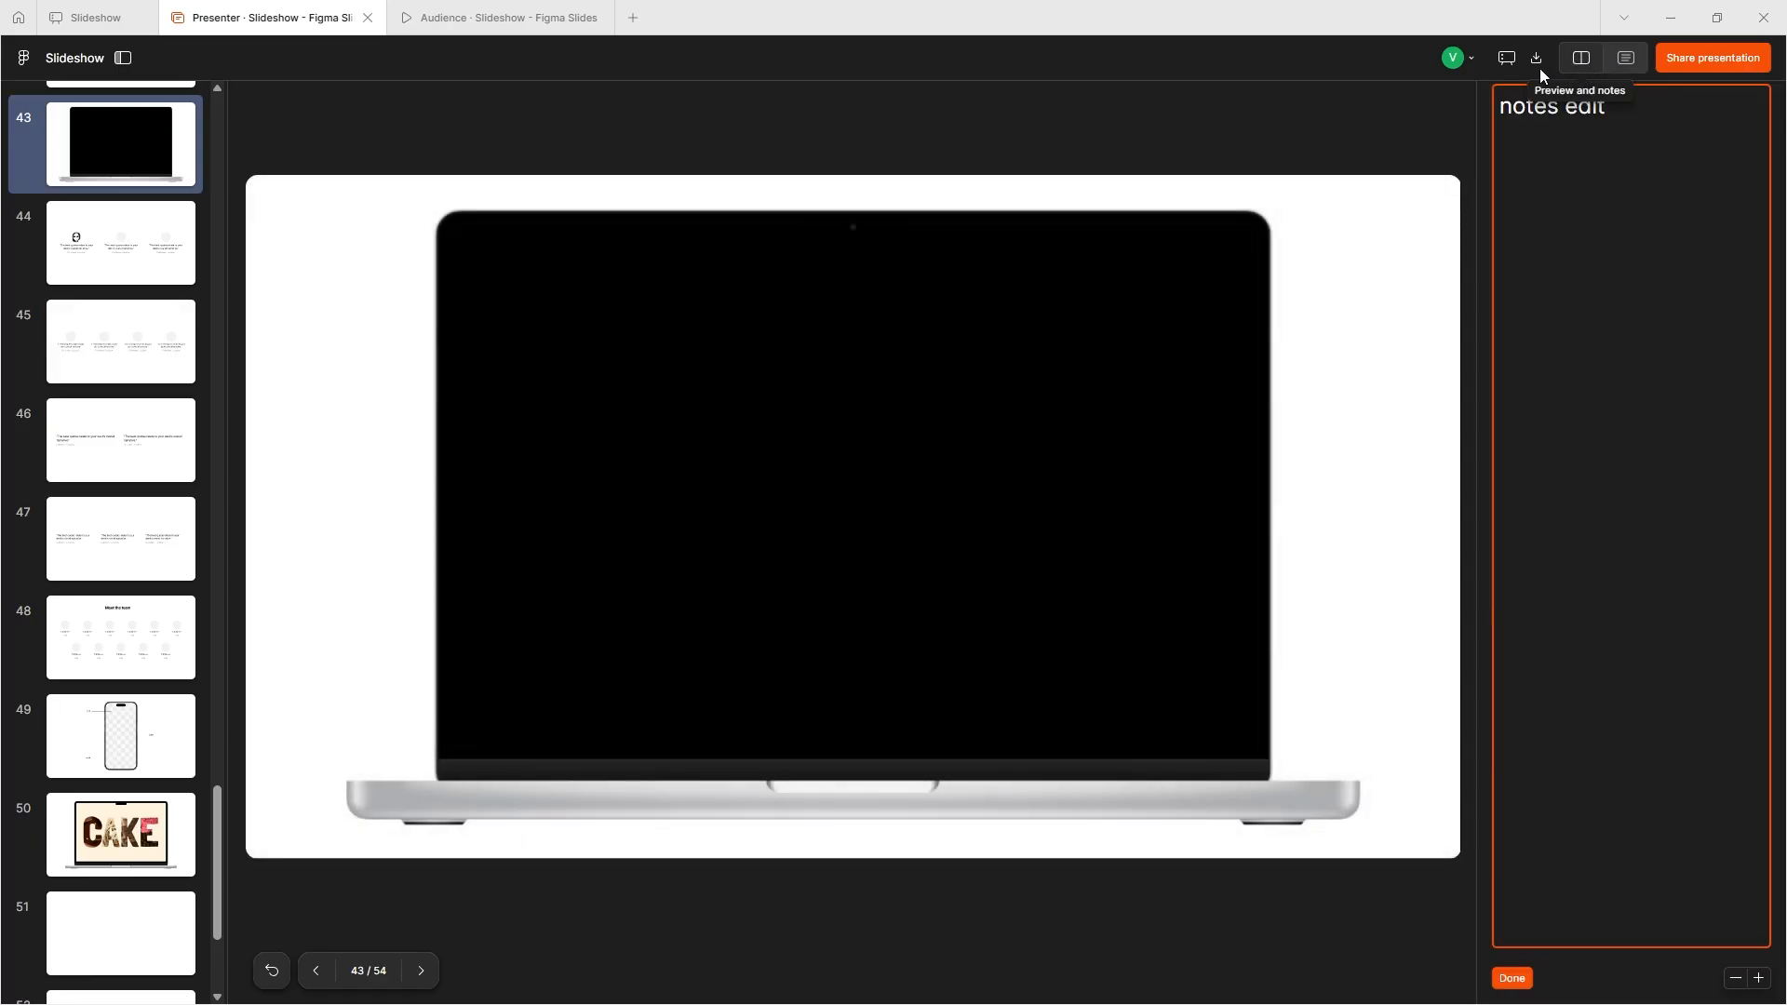
click(1504, 57)
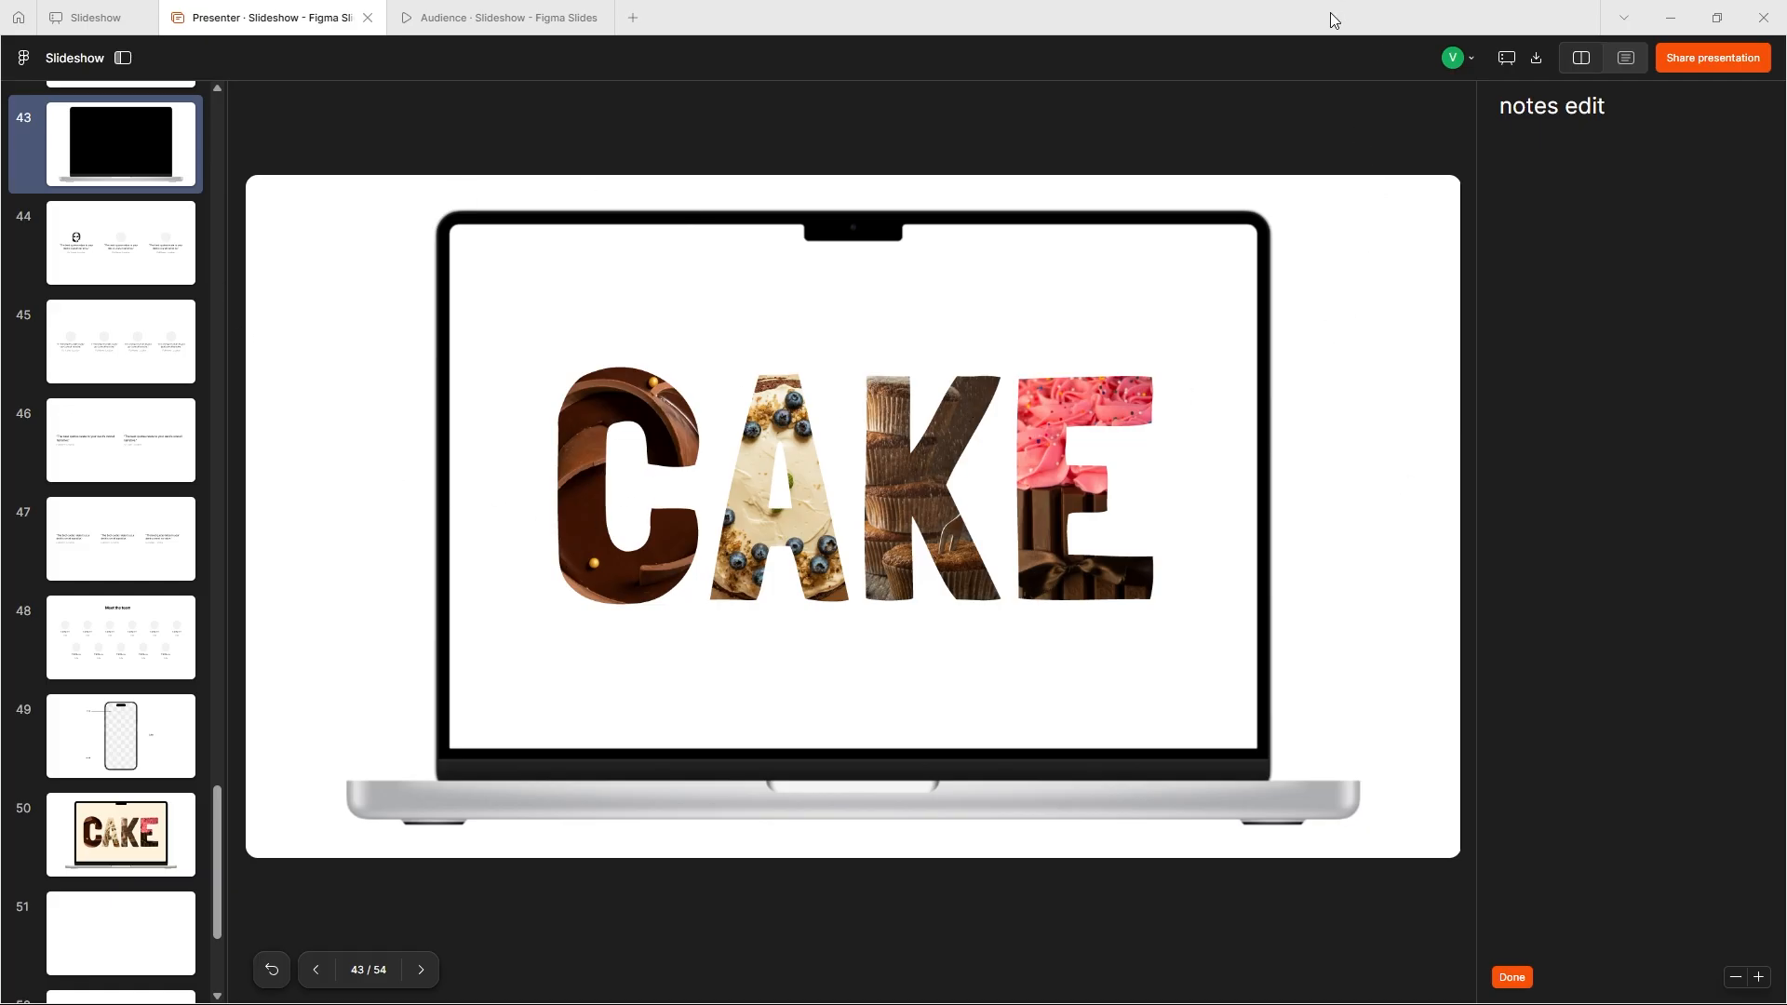
click(1535, 60)
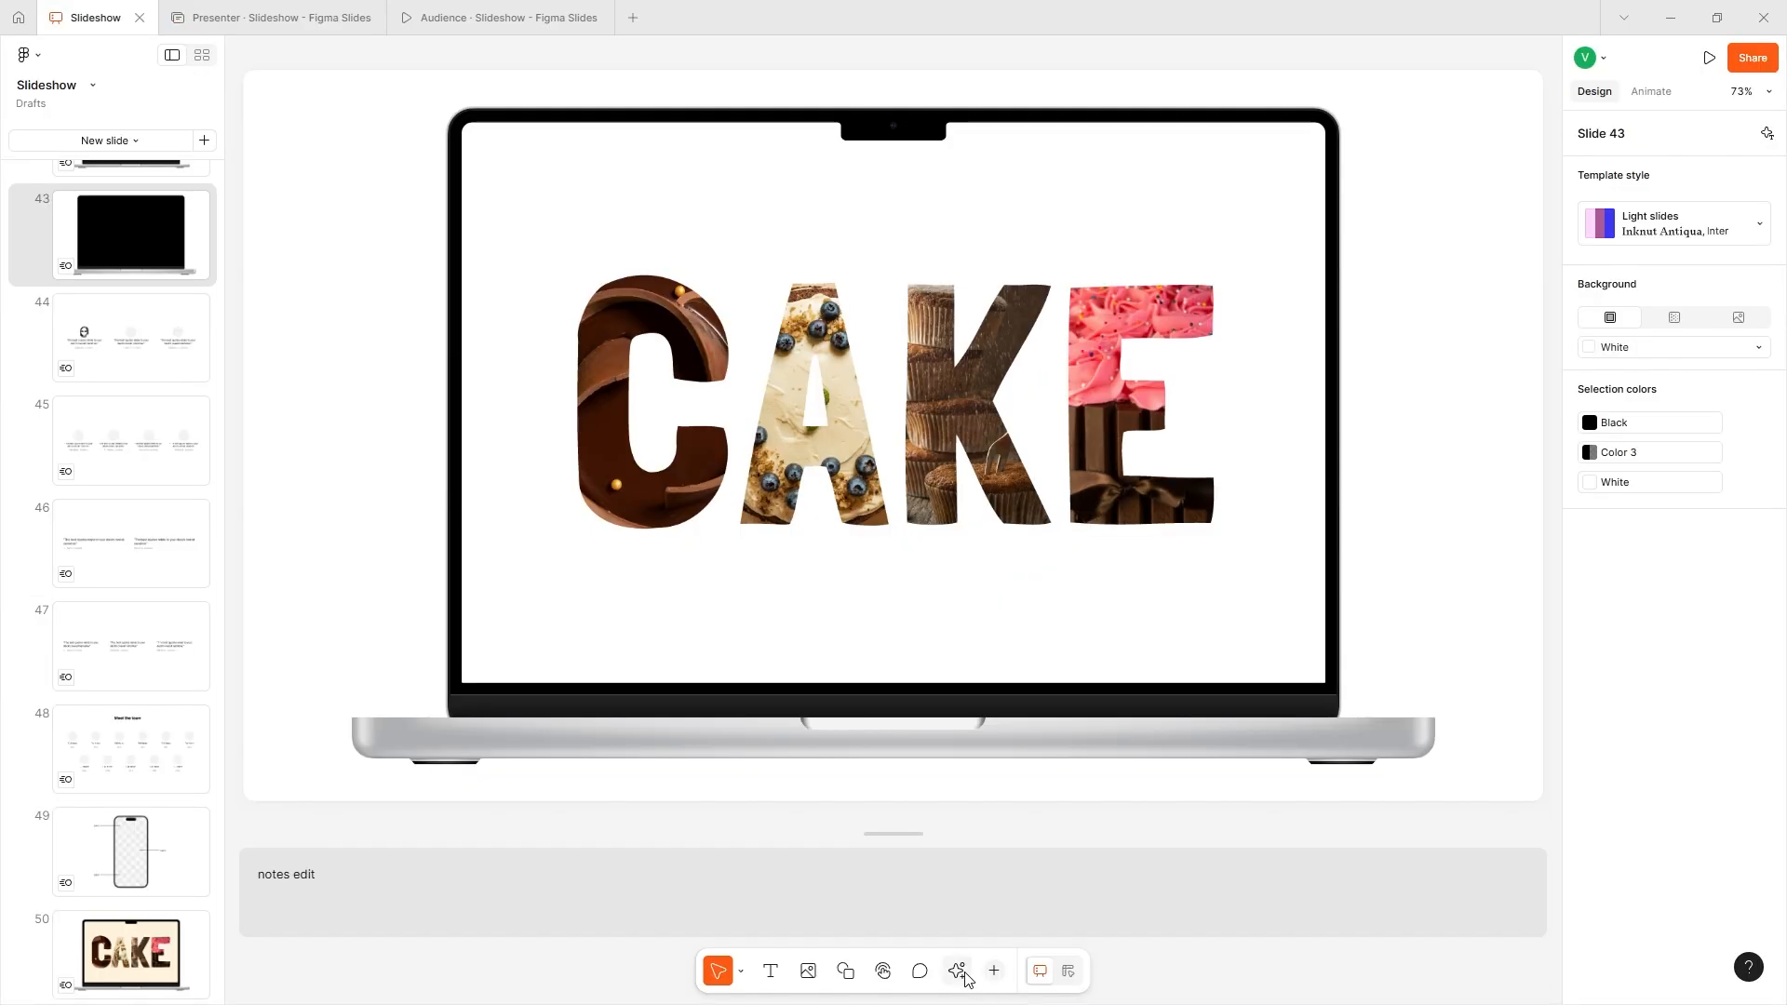
- Search the available assets for "im" and clear the search
click(964, 973)
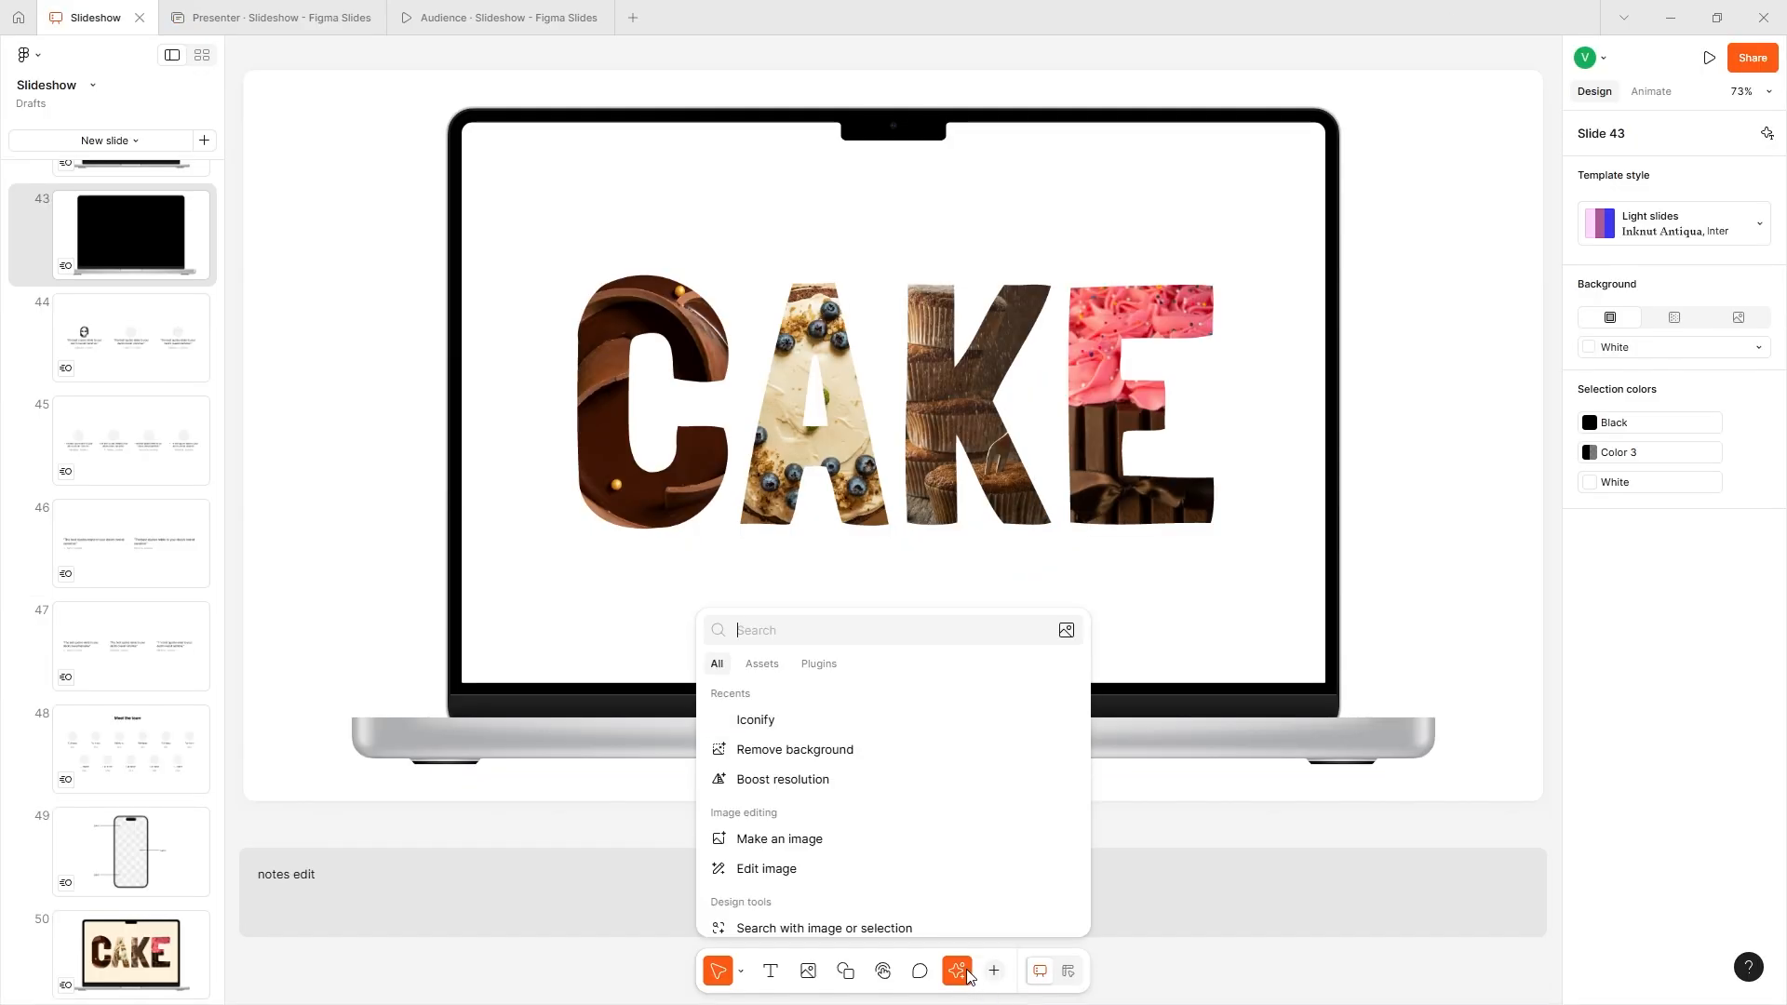
click(776, 673)
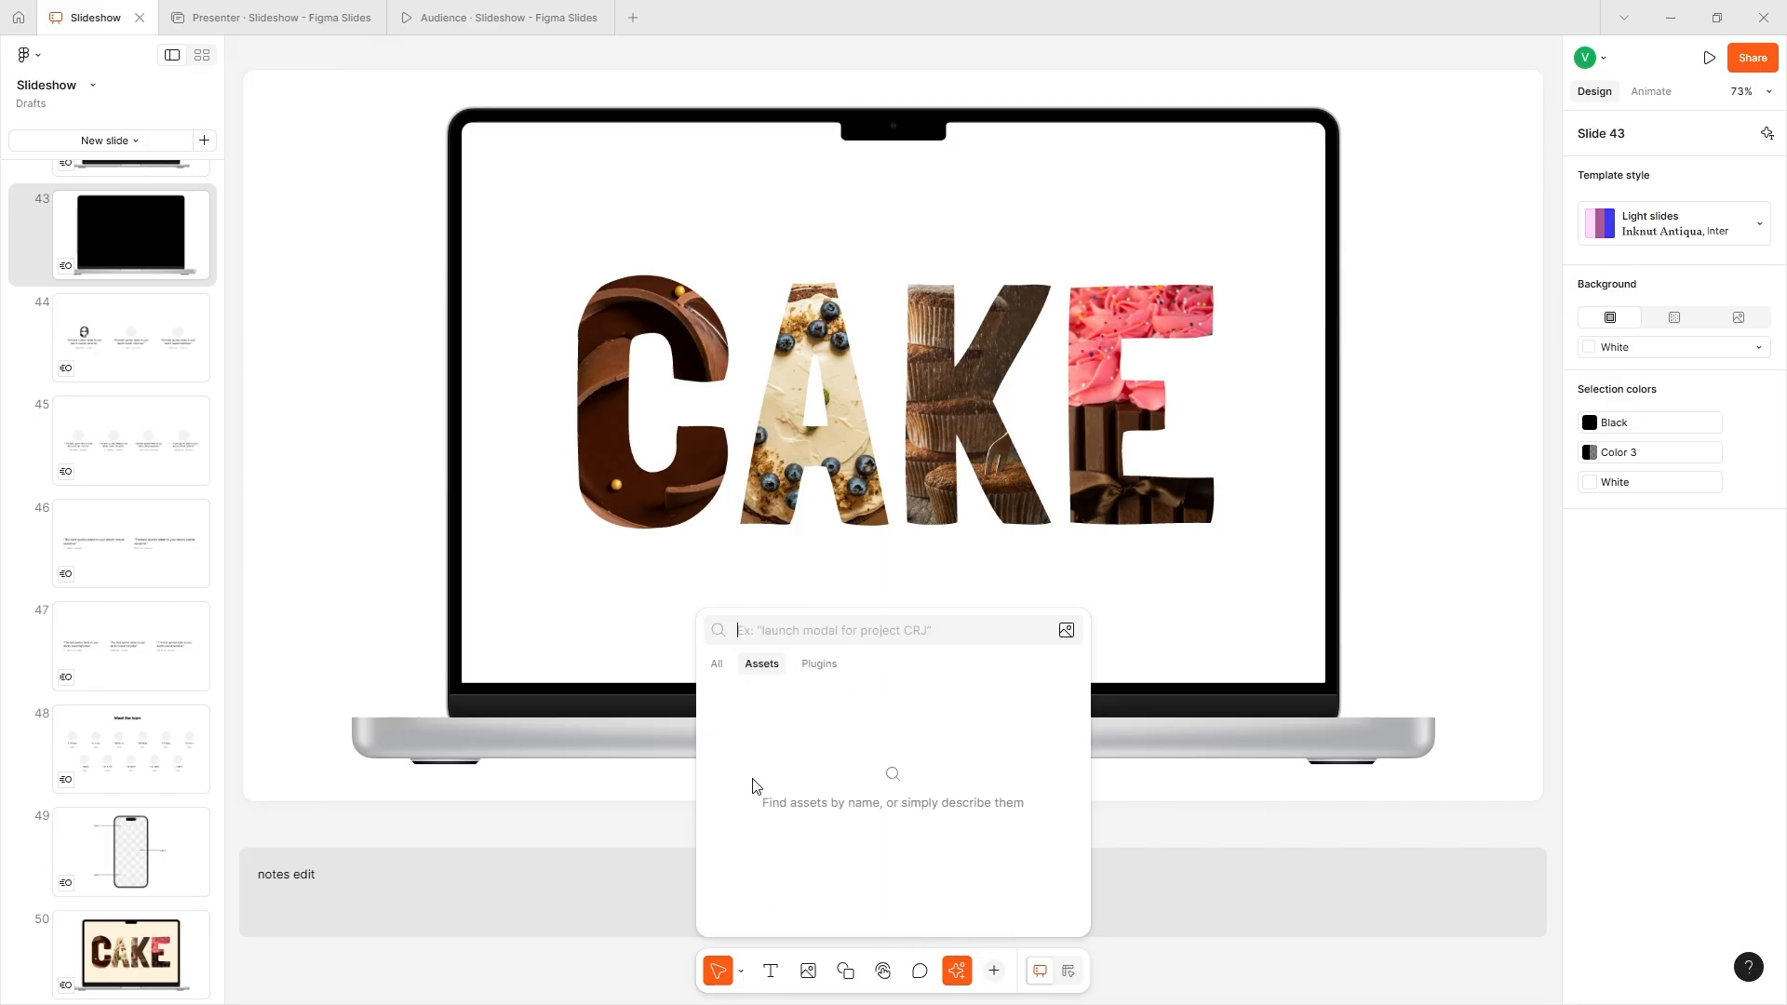
text(im)
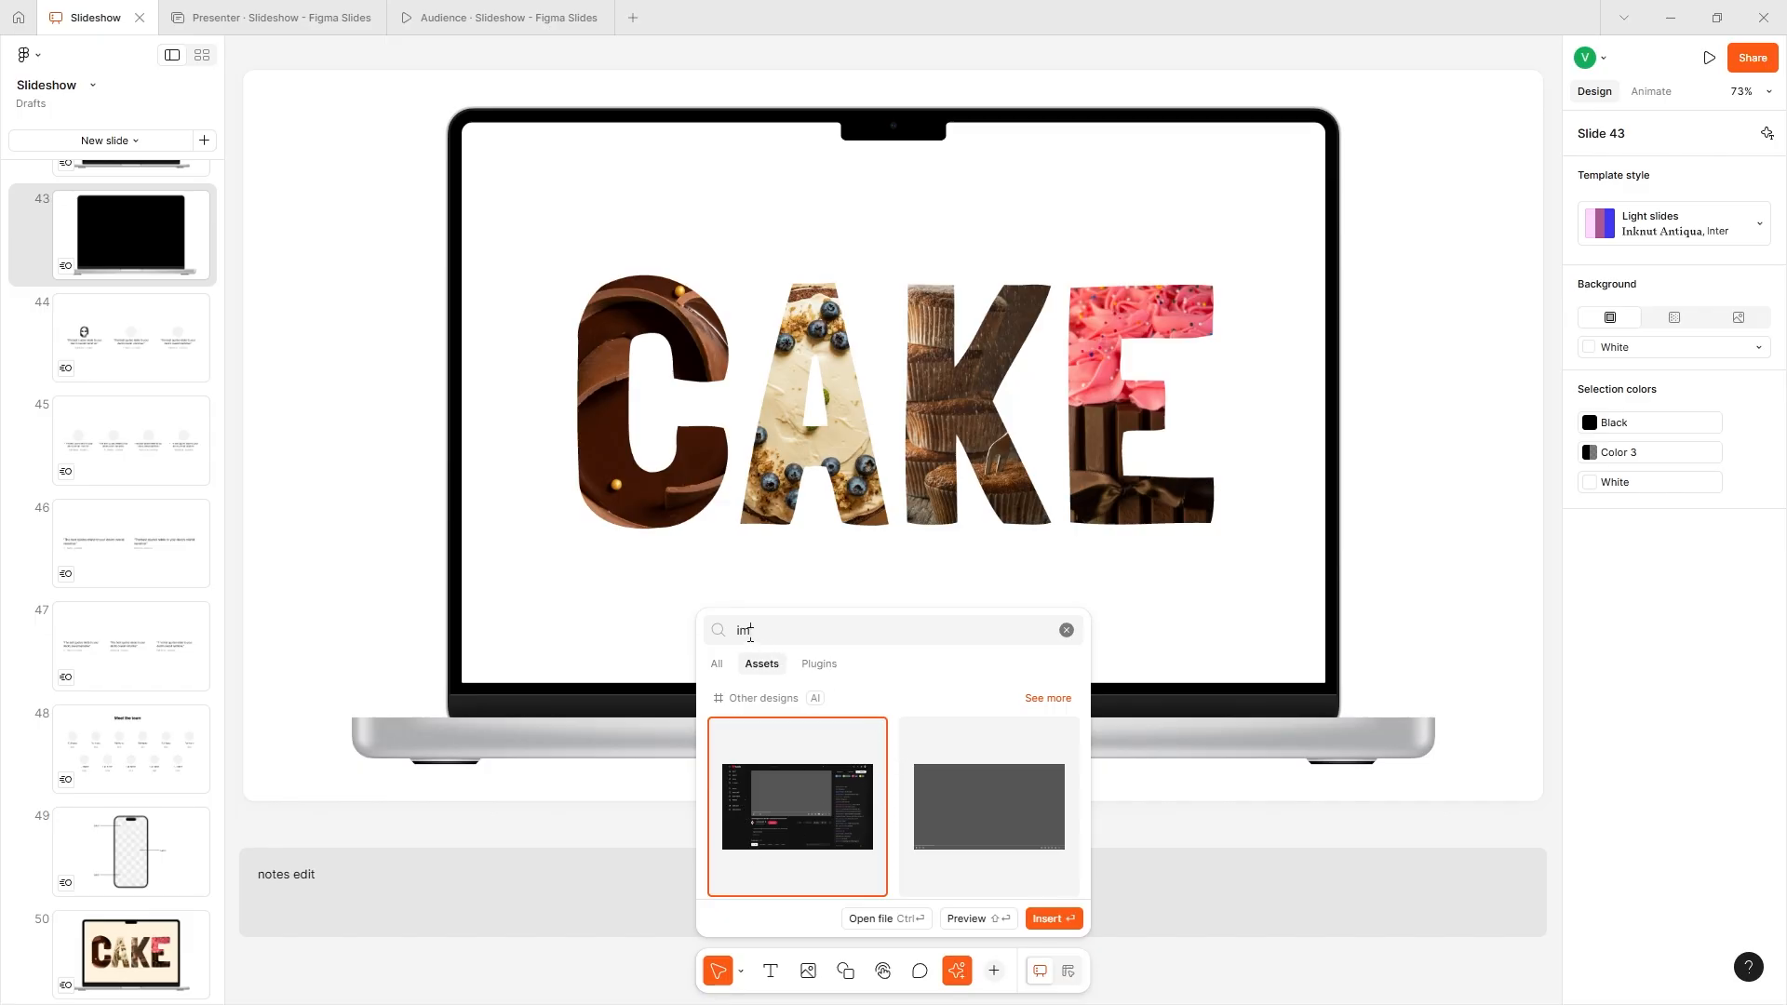
key(BackSpace)
key(BackSpace)
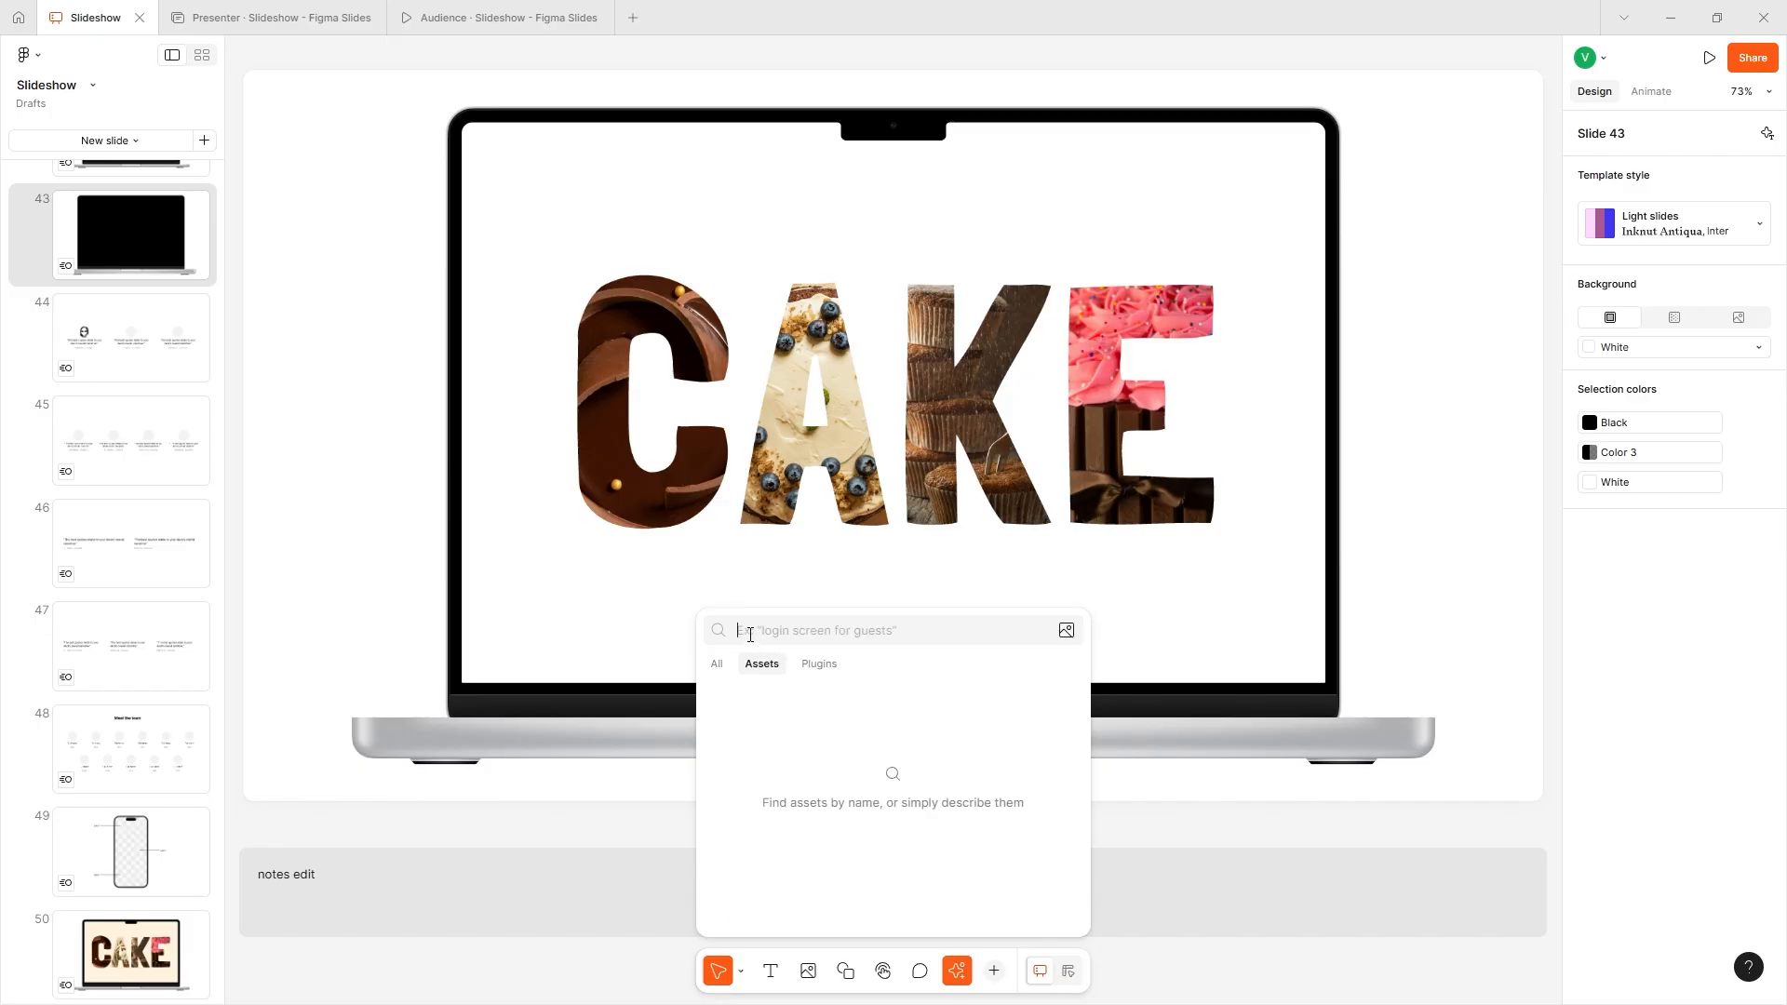
- Import a solid rounded star icon onto slide 43 with the Iconify plugin
click(816, 666)
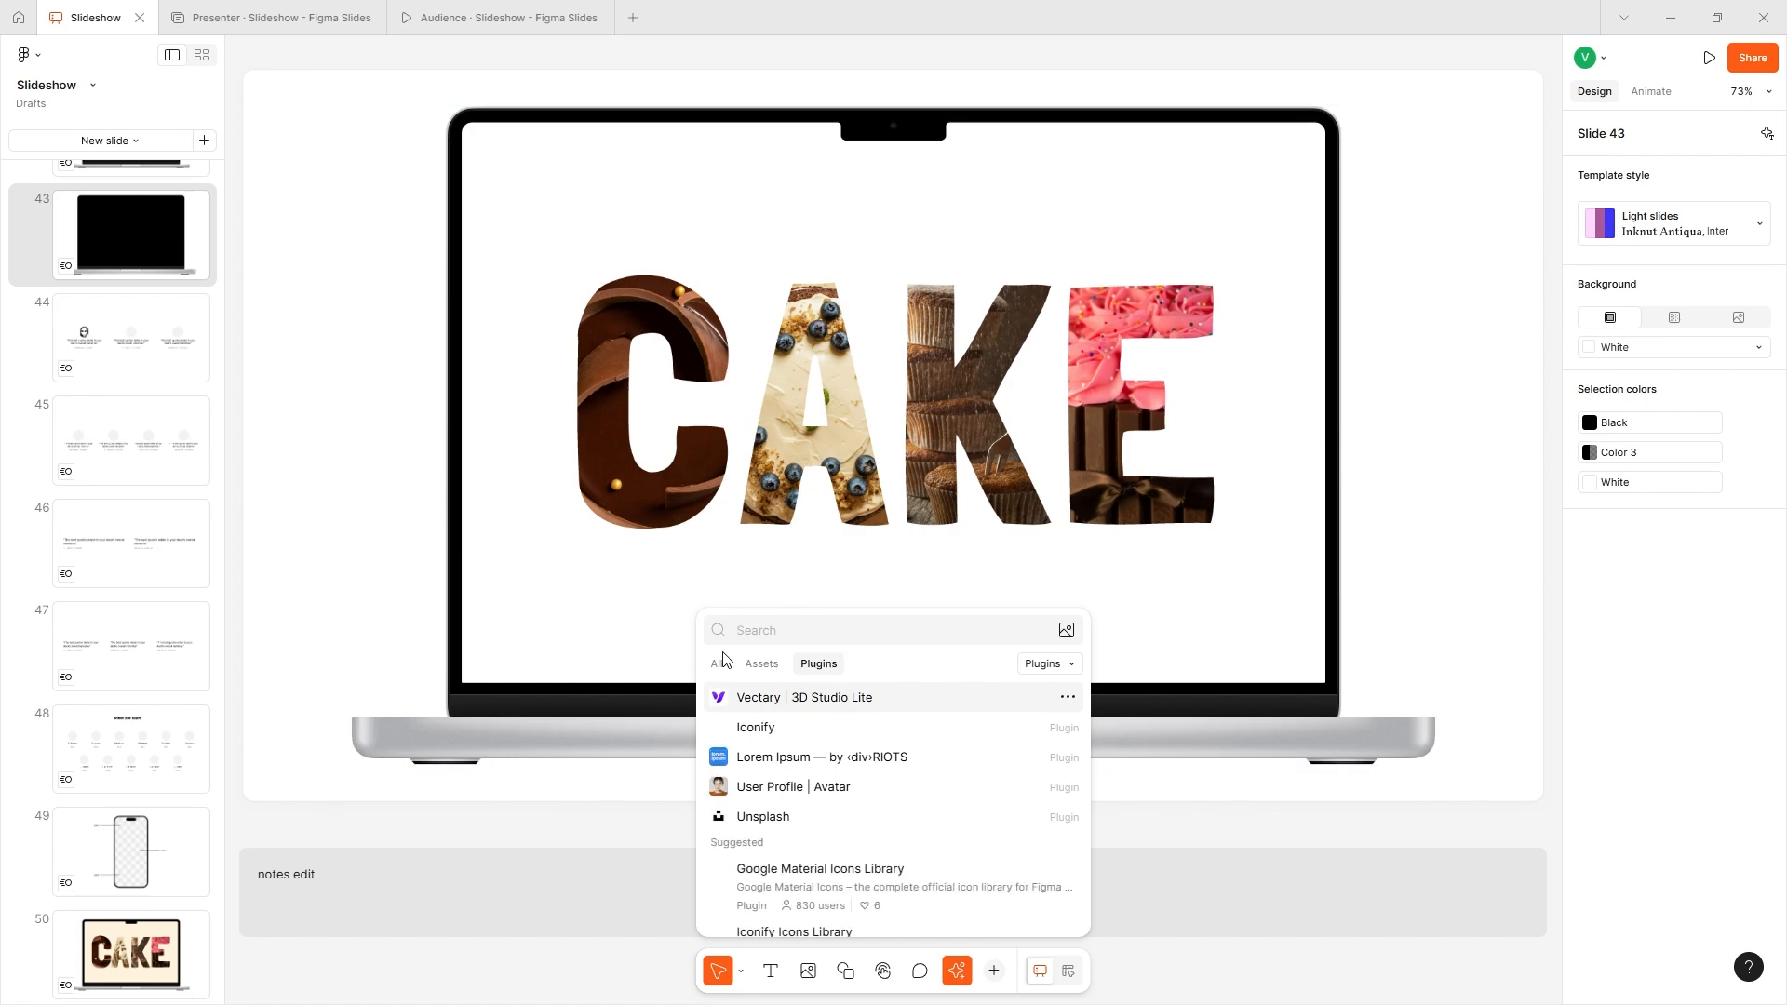
click(758, 729)
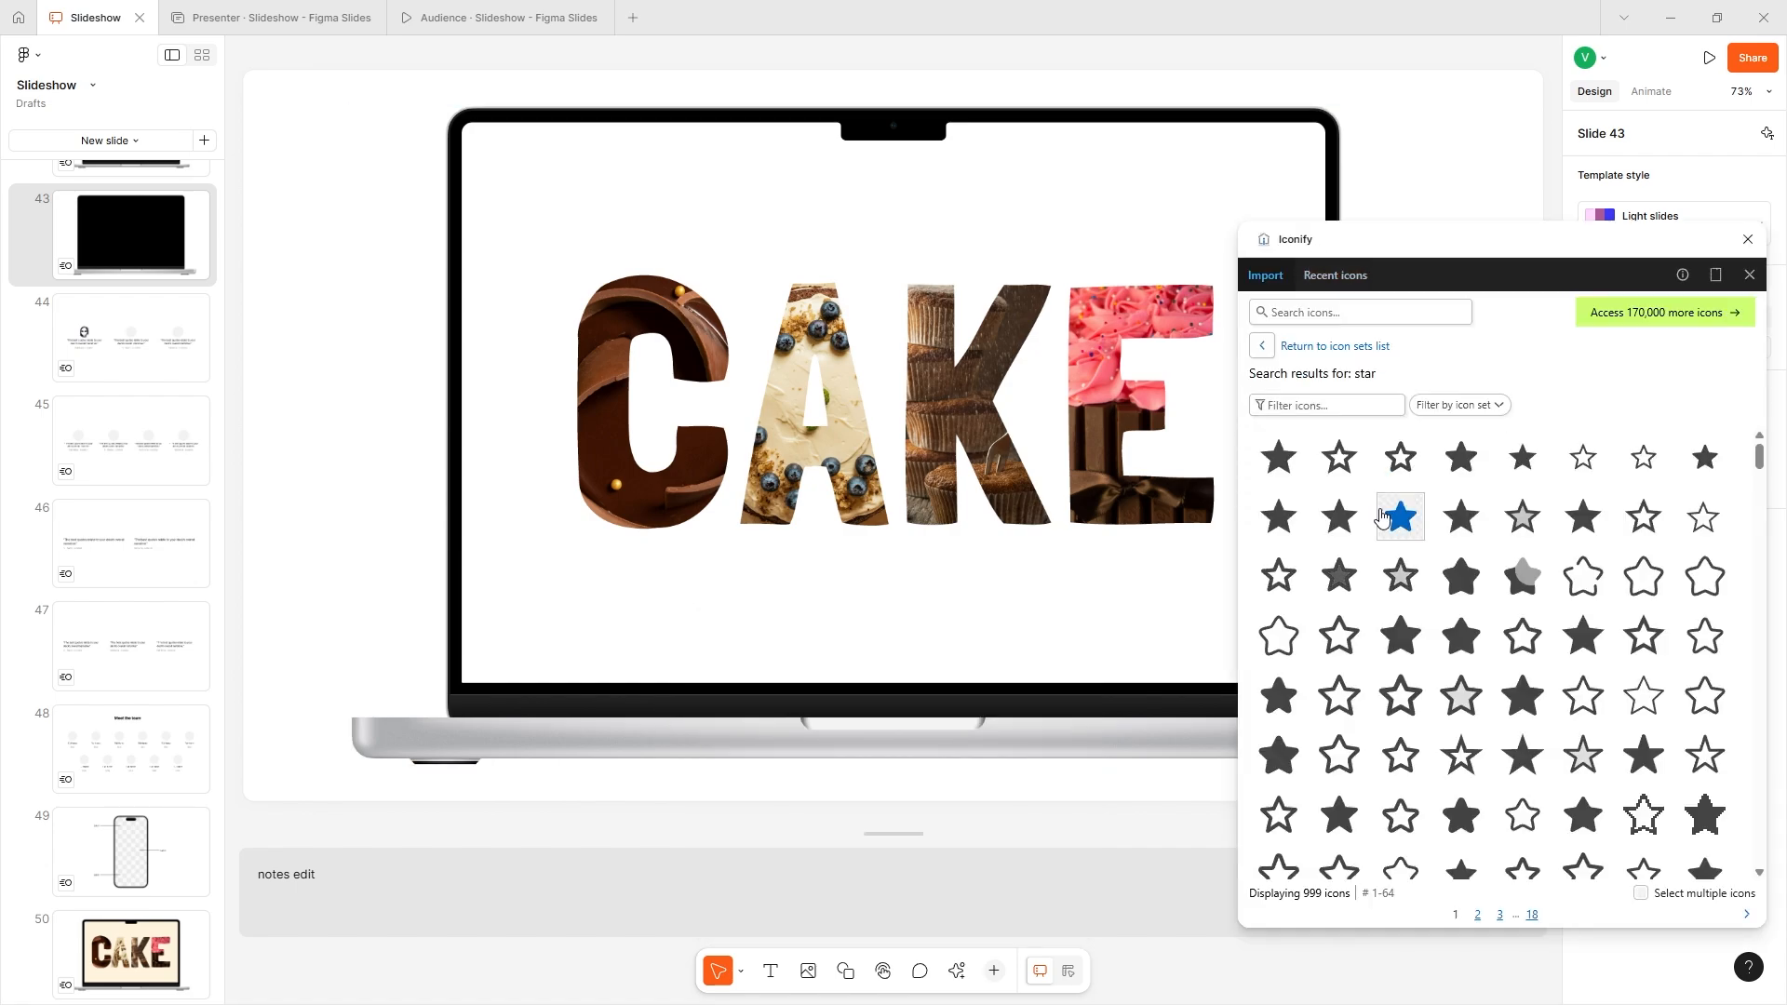
drag(1399, 516, 339, 343)
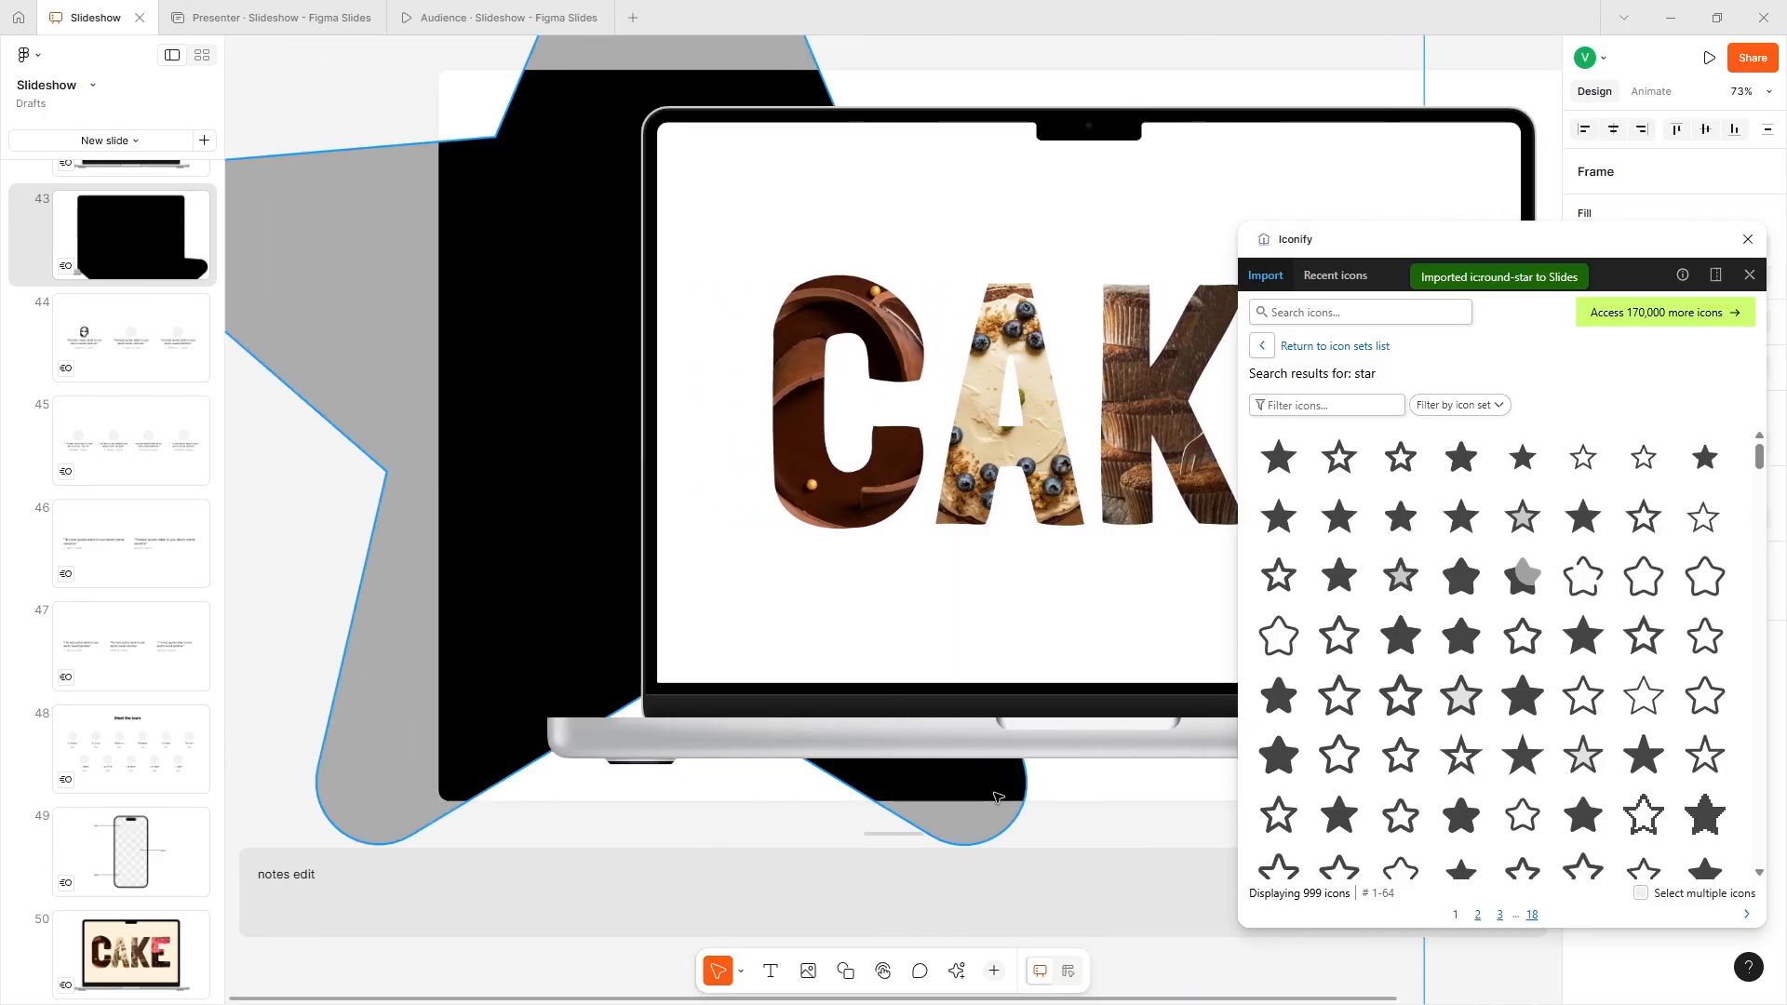
- Shrink the star, position it at slide 43's upper left beside the laptop, and close Iconify
scroll(641, 458, down, 4)
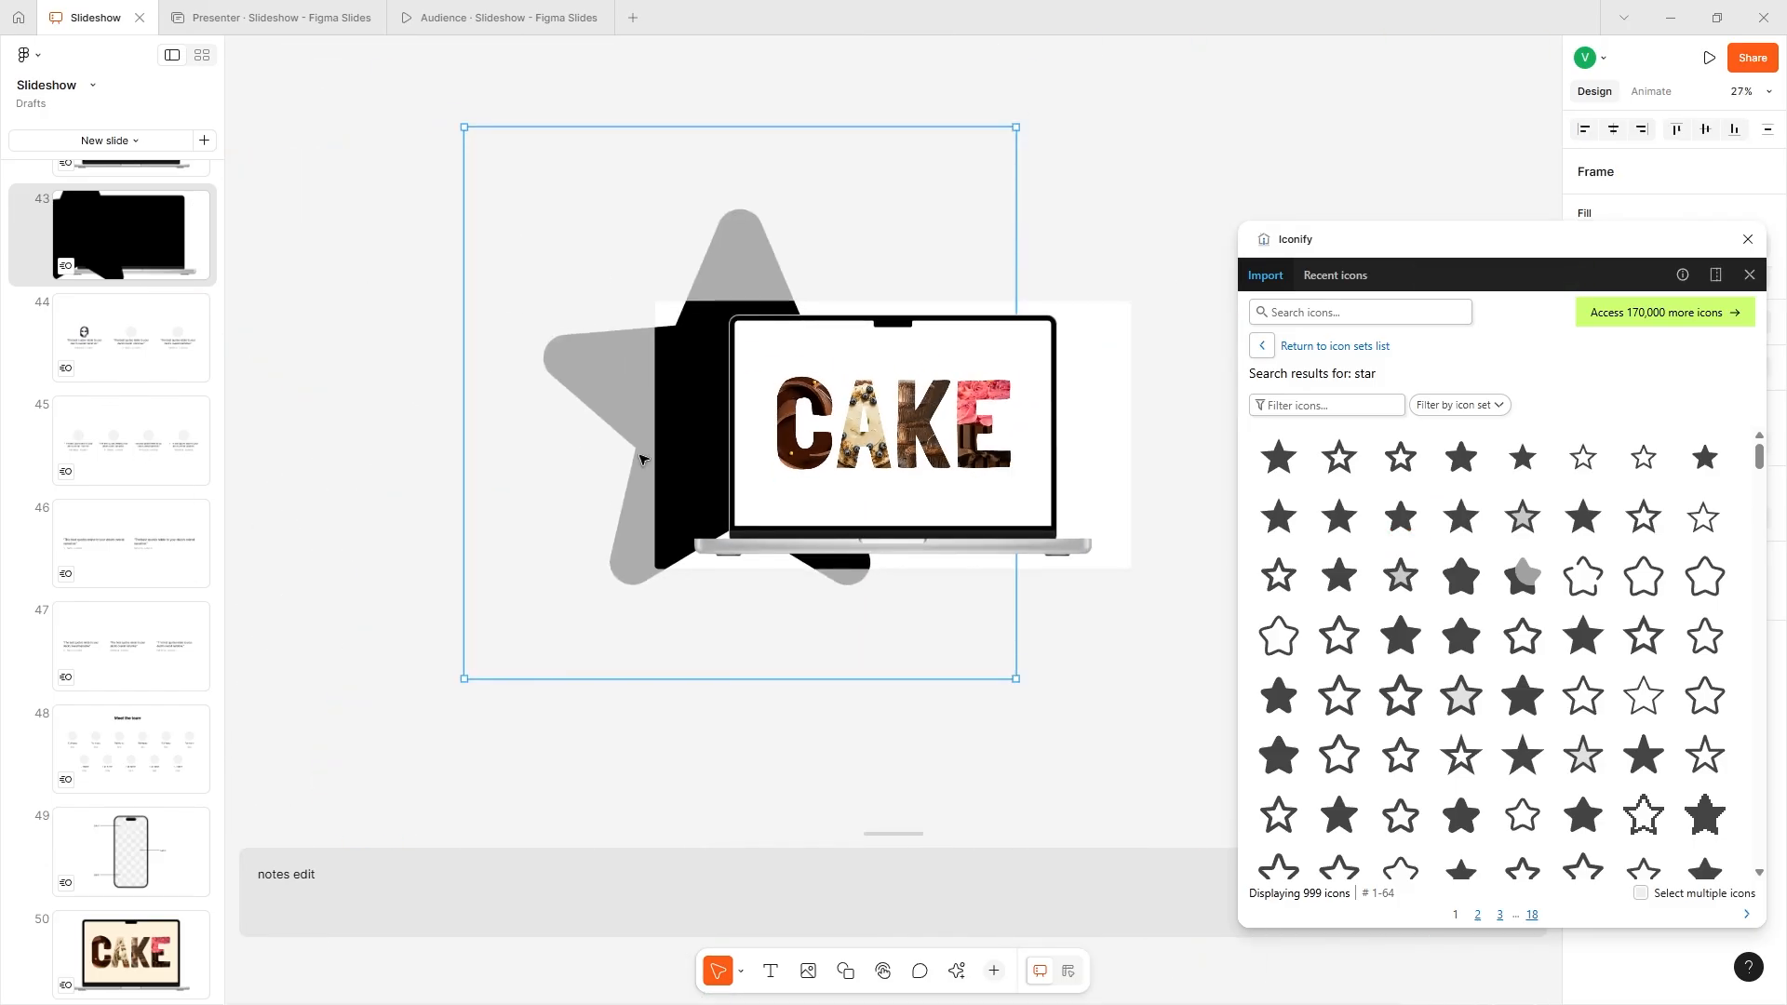
drag(1015, 127, 614, 491)
drag(567, 551, 722, 382)
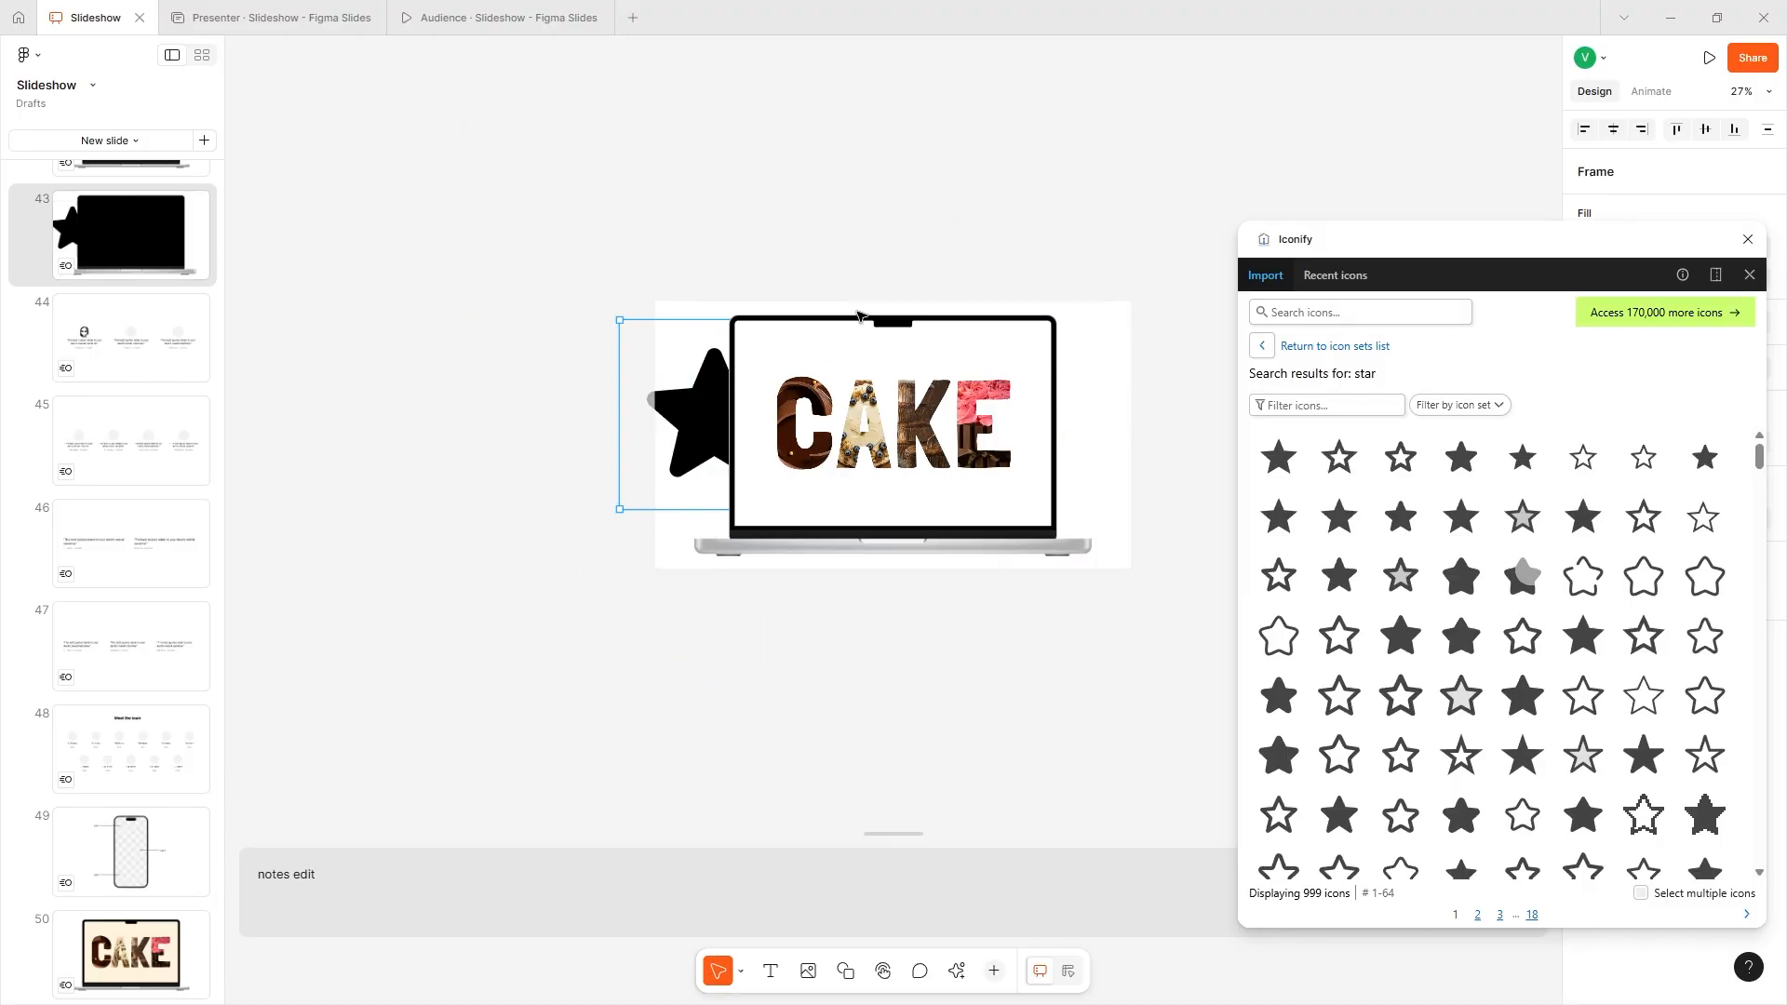
mouse_move(621, 321)
mouse_down()
mouse_move(687, 387)
mouse_move(643, 320)
mouse_move(652, 336)
mouse_up()
click(1748, 239)
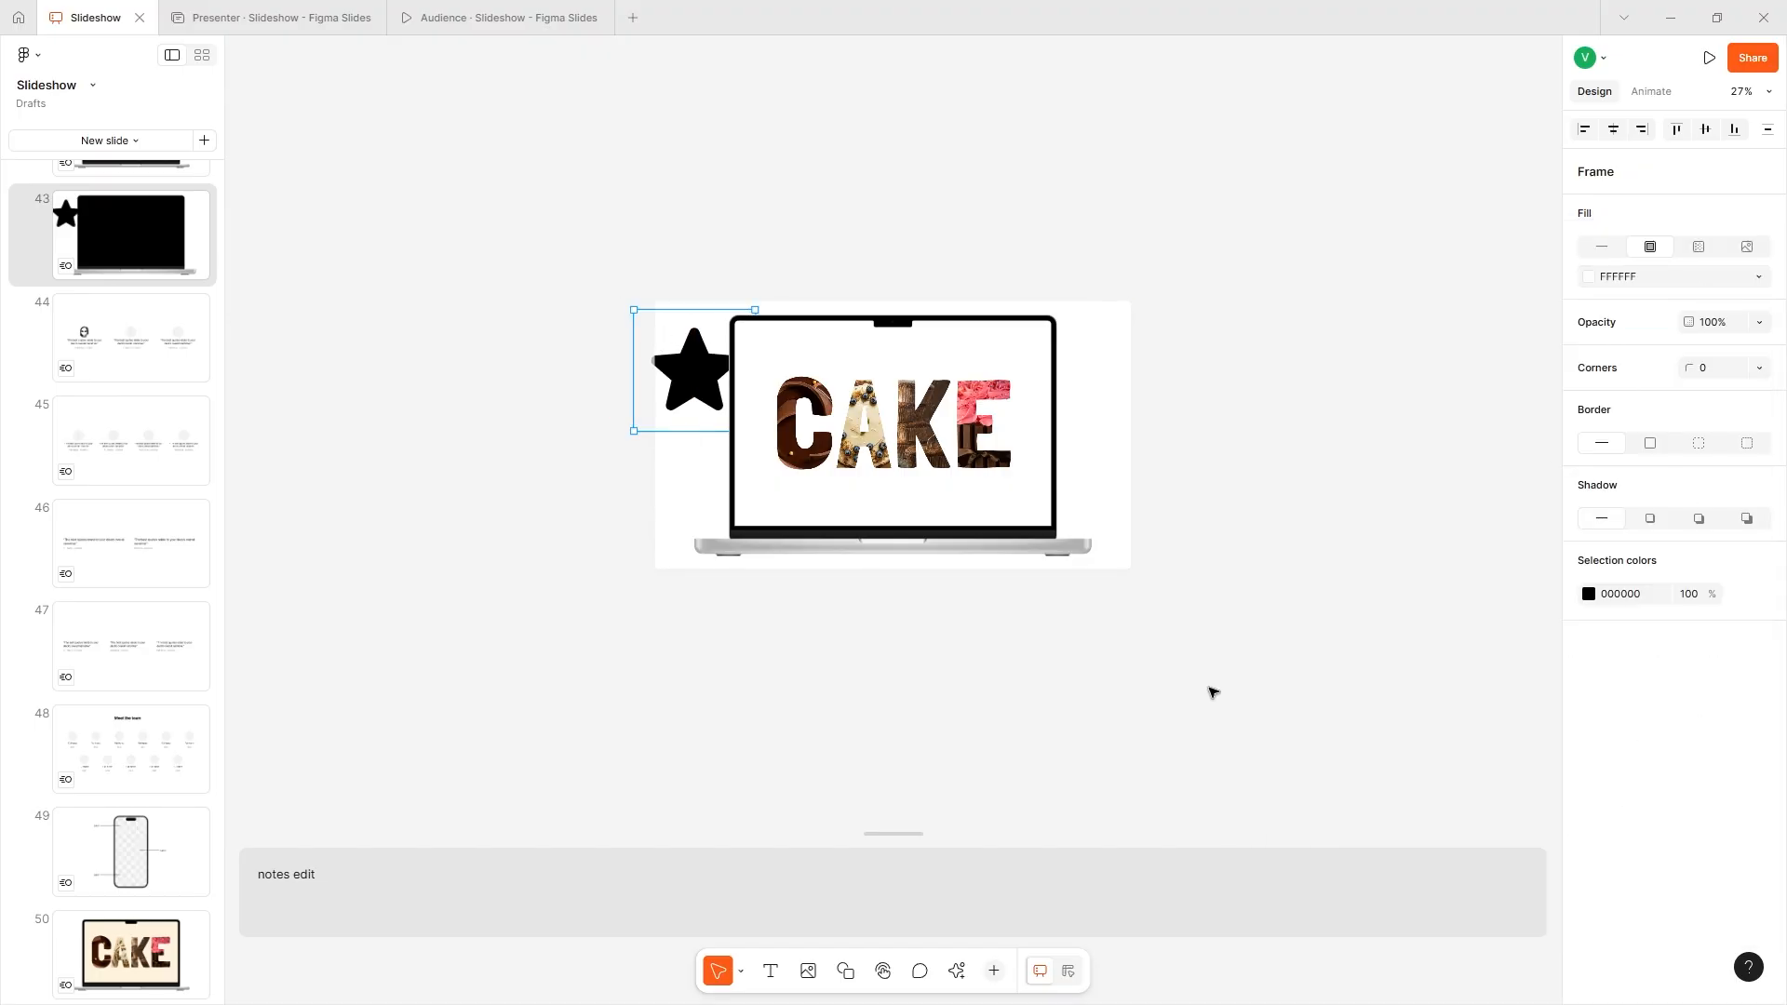
- Replace slide 43's presenter notes with an AI draft made by Draft presenter notes
click(957, 970)
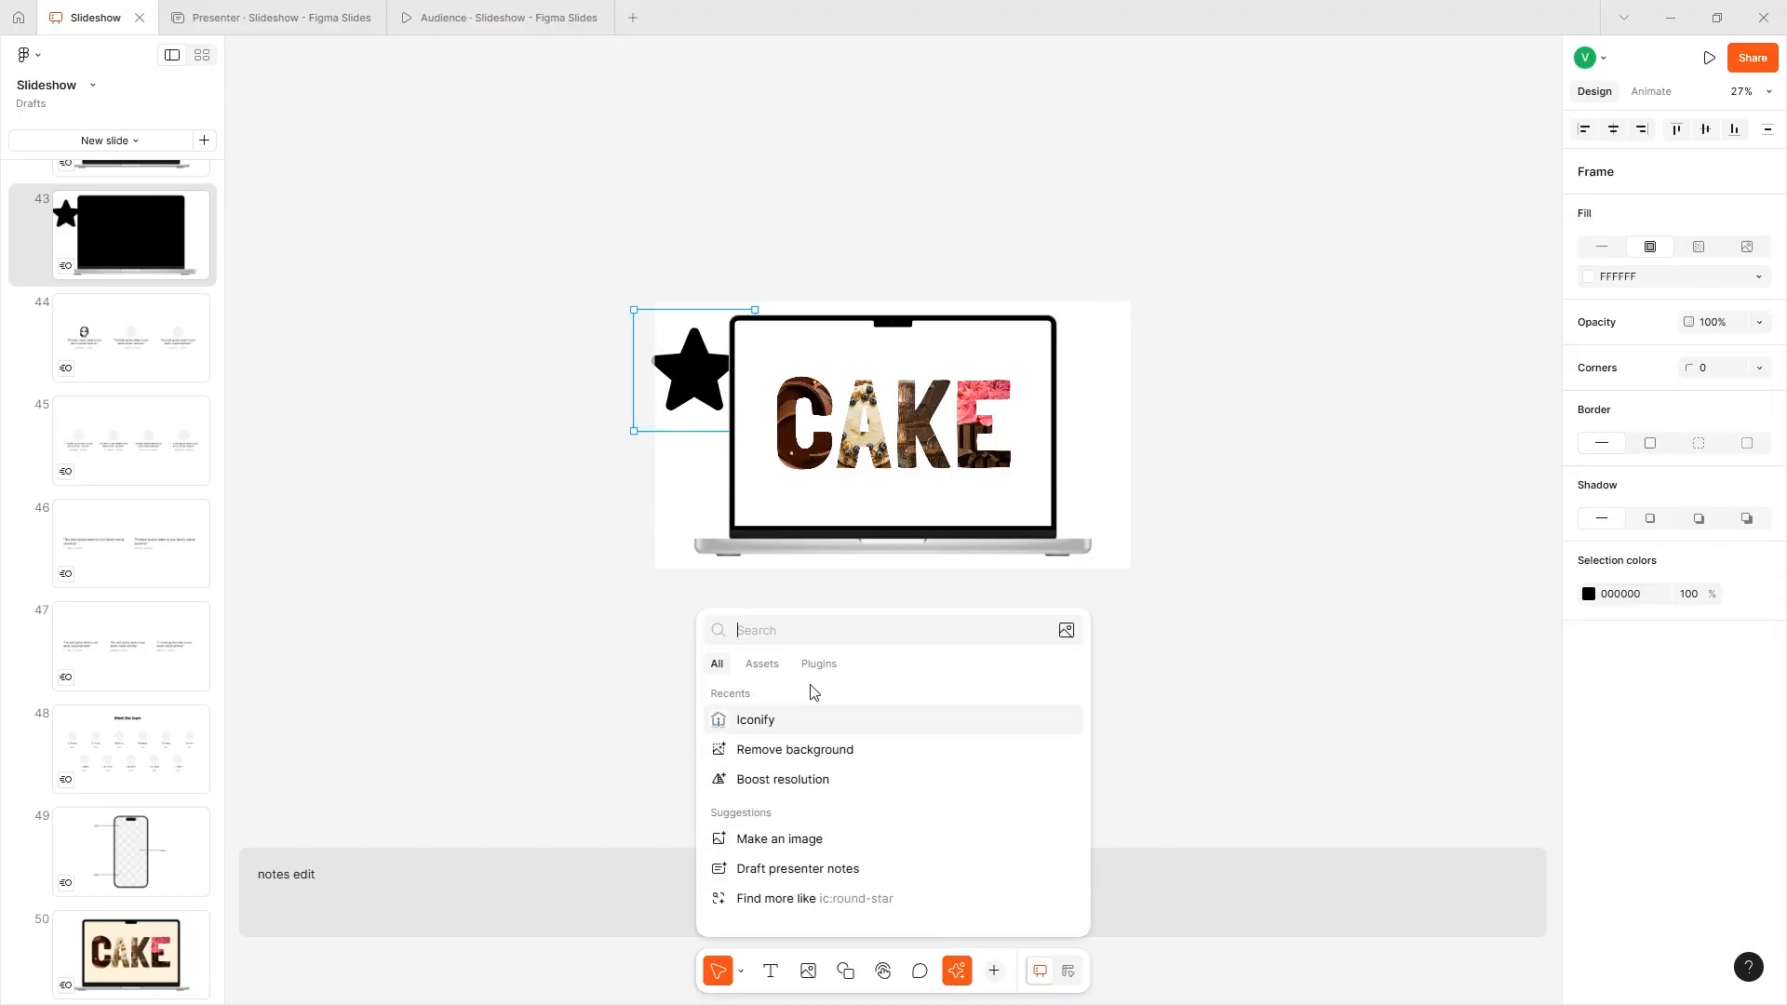
click(786, 868)
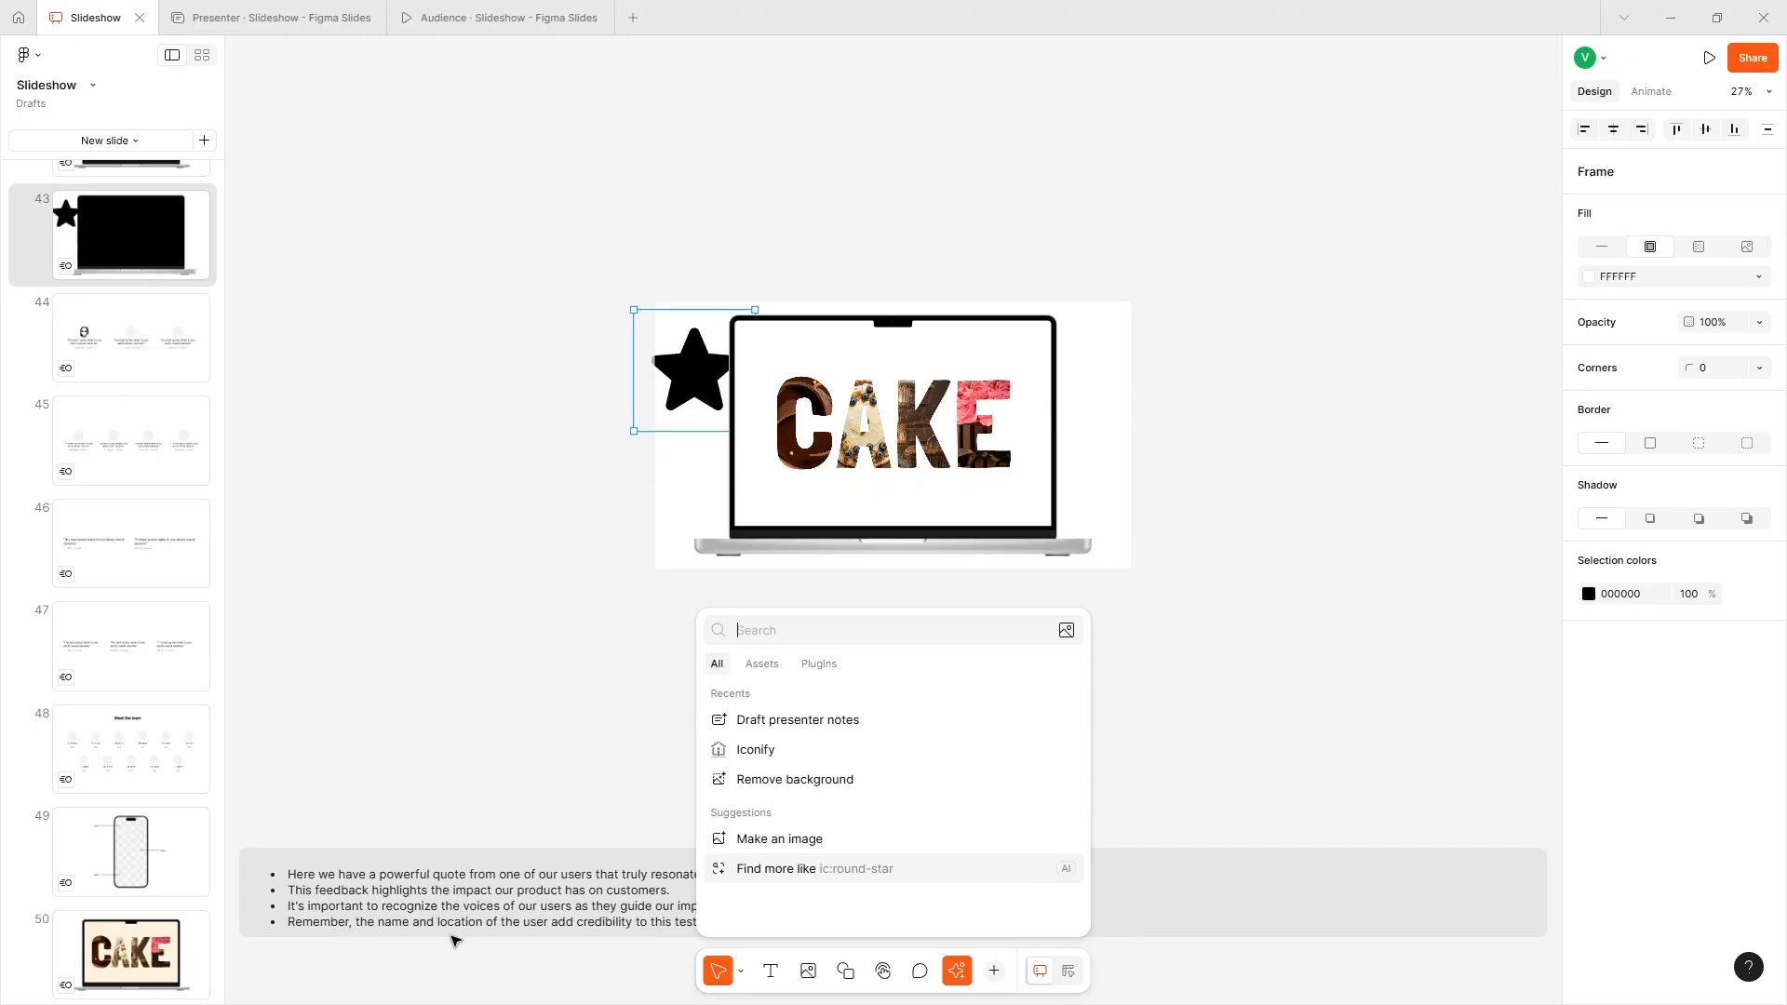
click(447, 875)
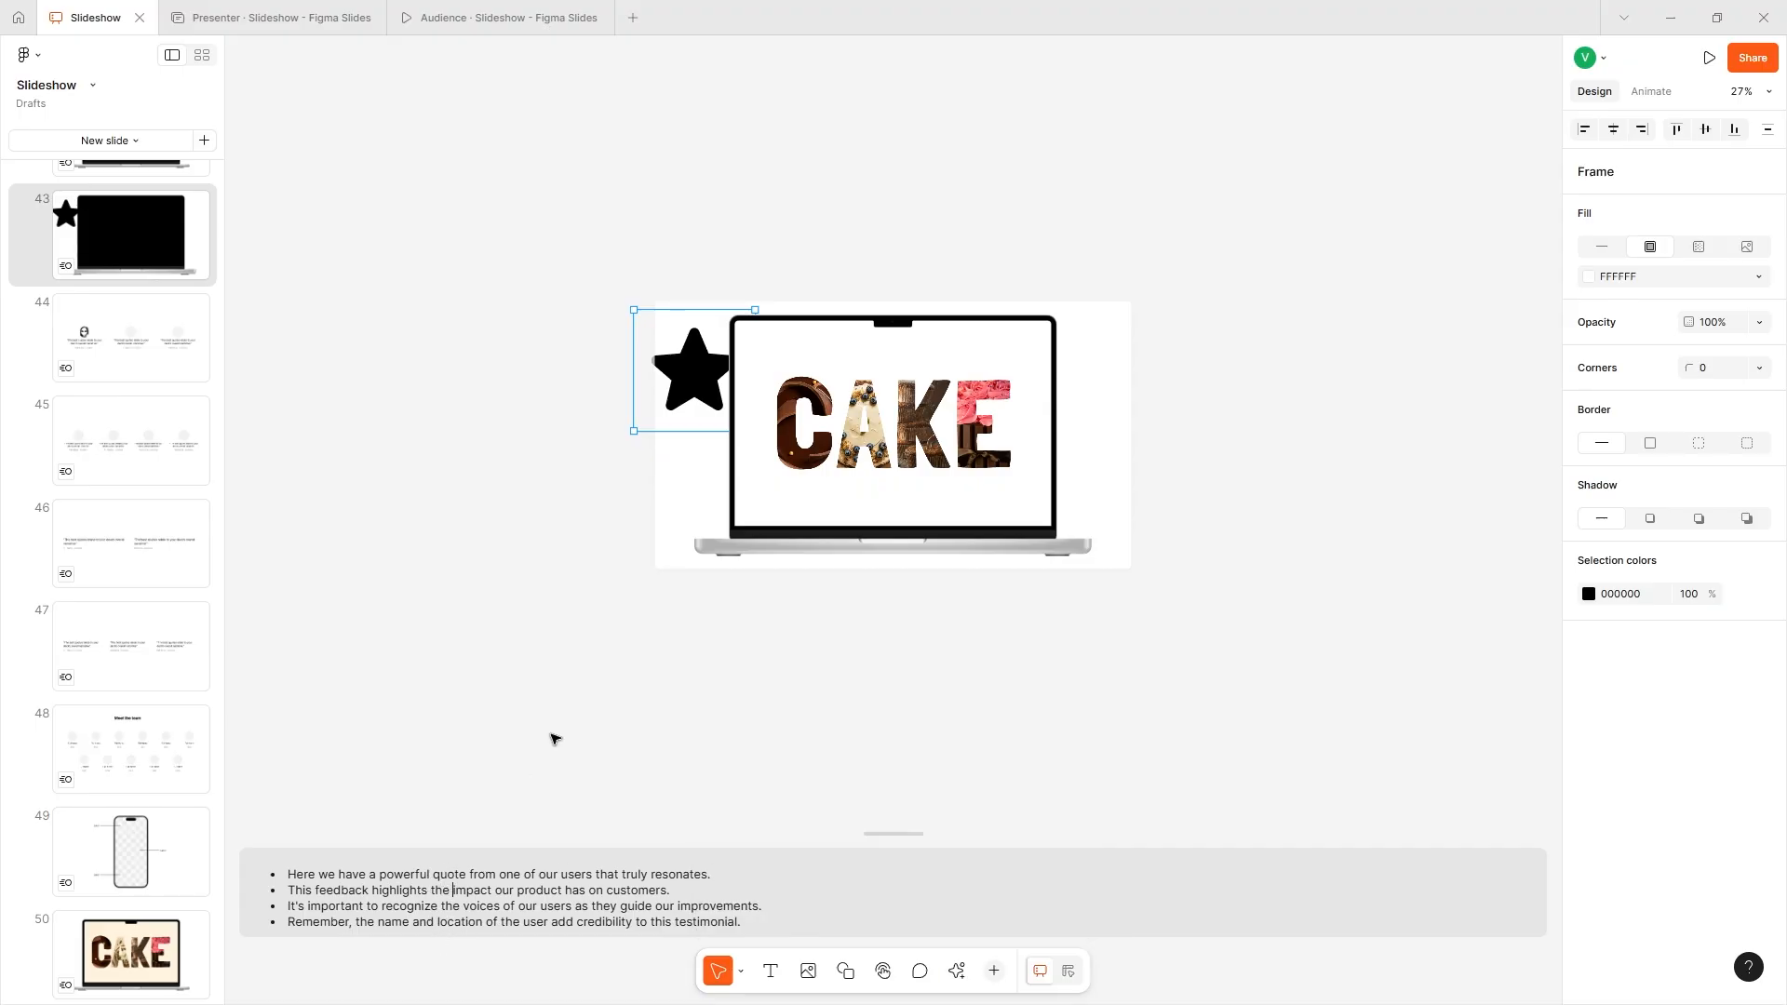
scroll(551, 735, up, 5)
scroll(551, 734, up, 1)
scroll(551, 734, down, 3)
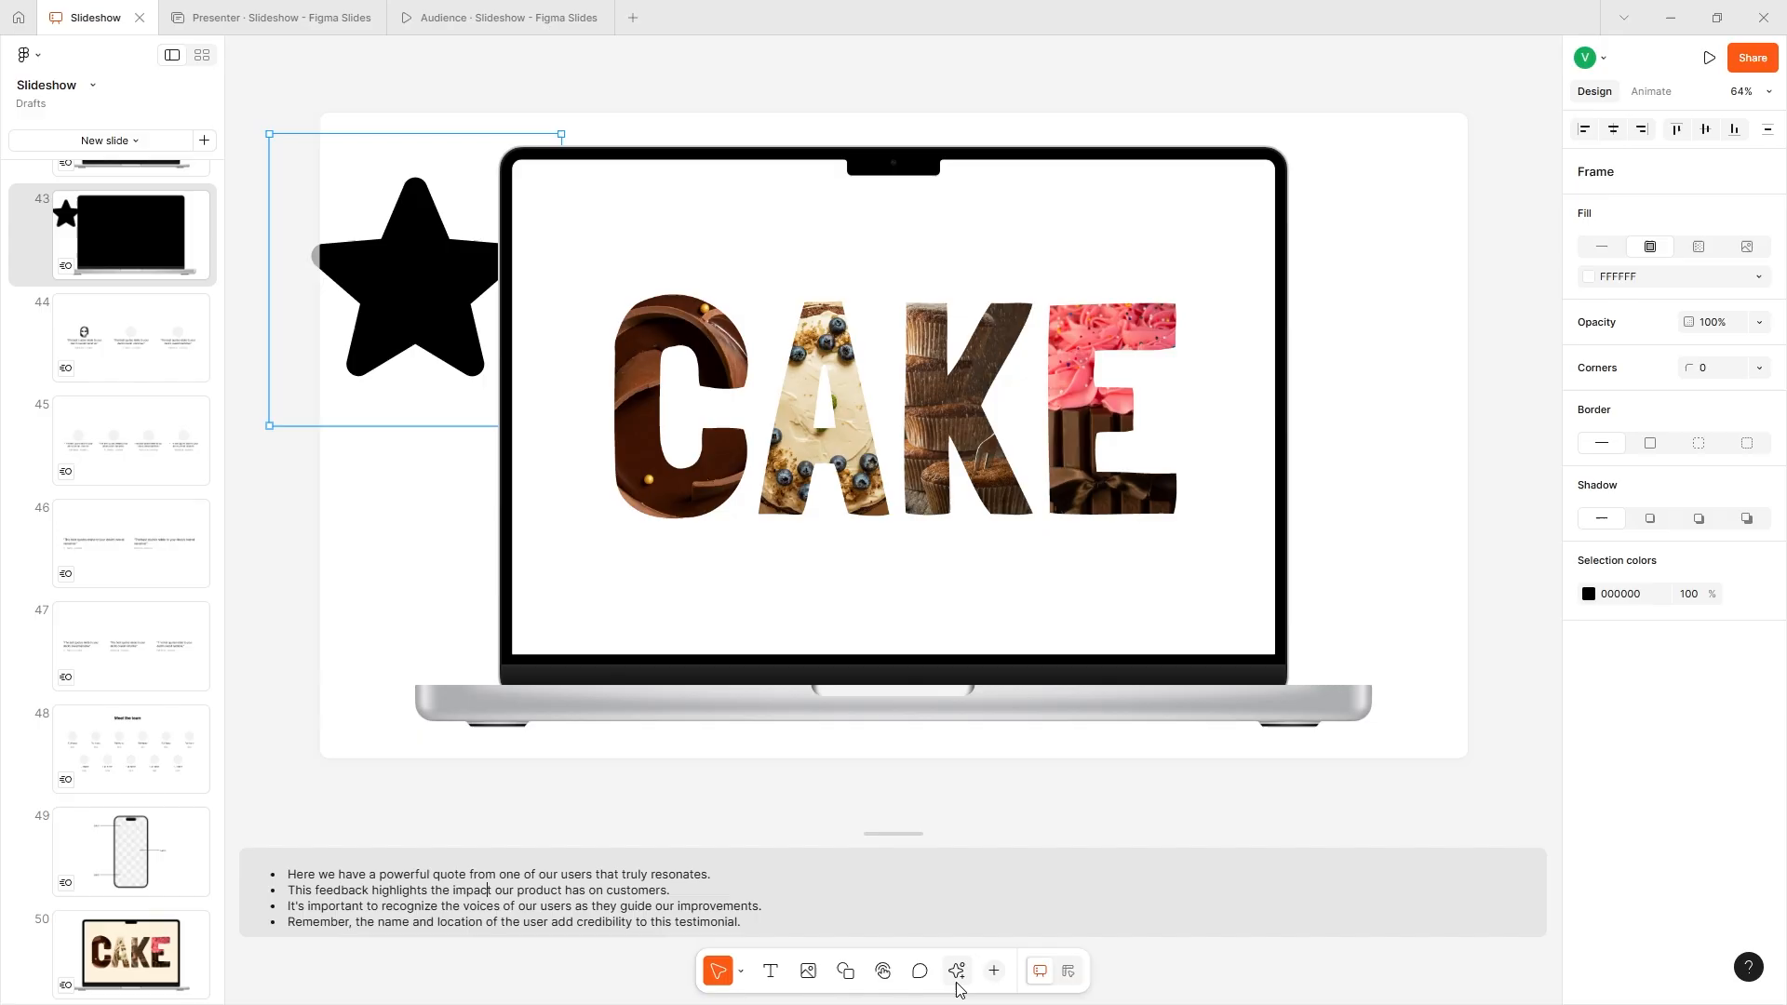
- Browse the additional insert tools and libraries, and place a code block on slide 43 below the star
click(993, 971)
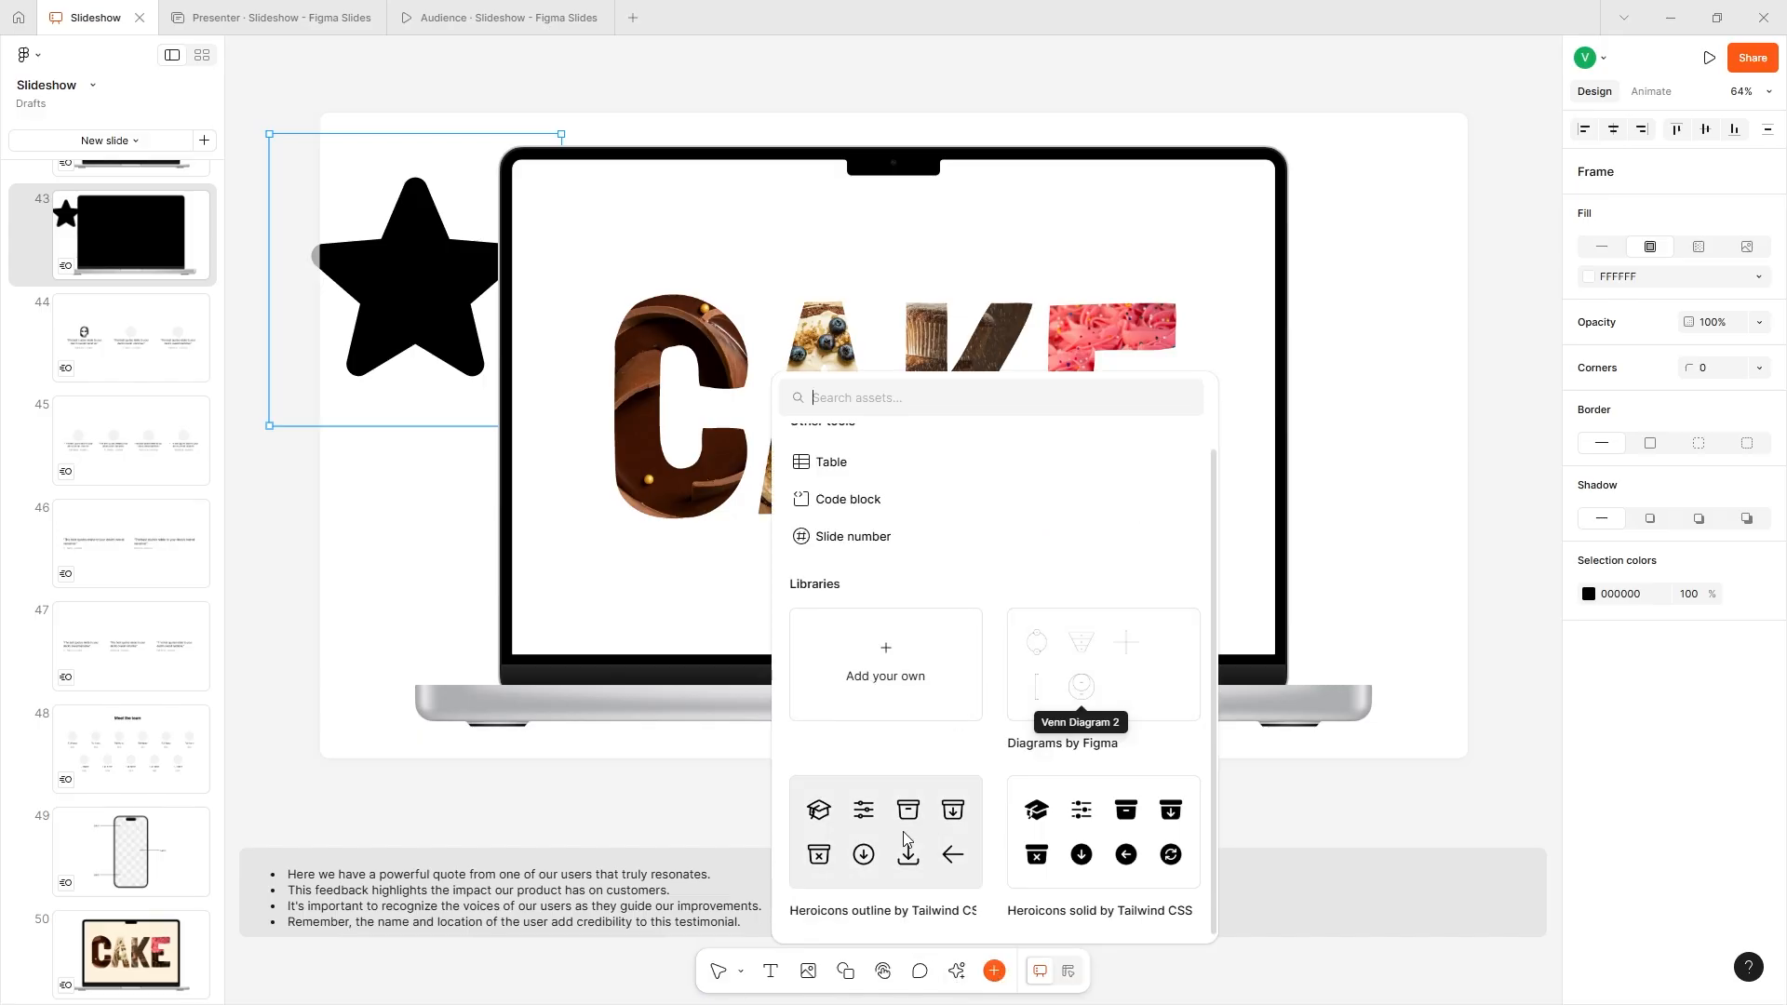
scroll(843, 563, up, 1)
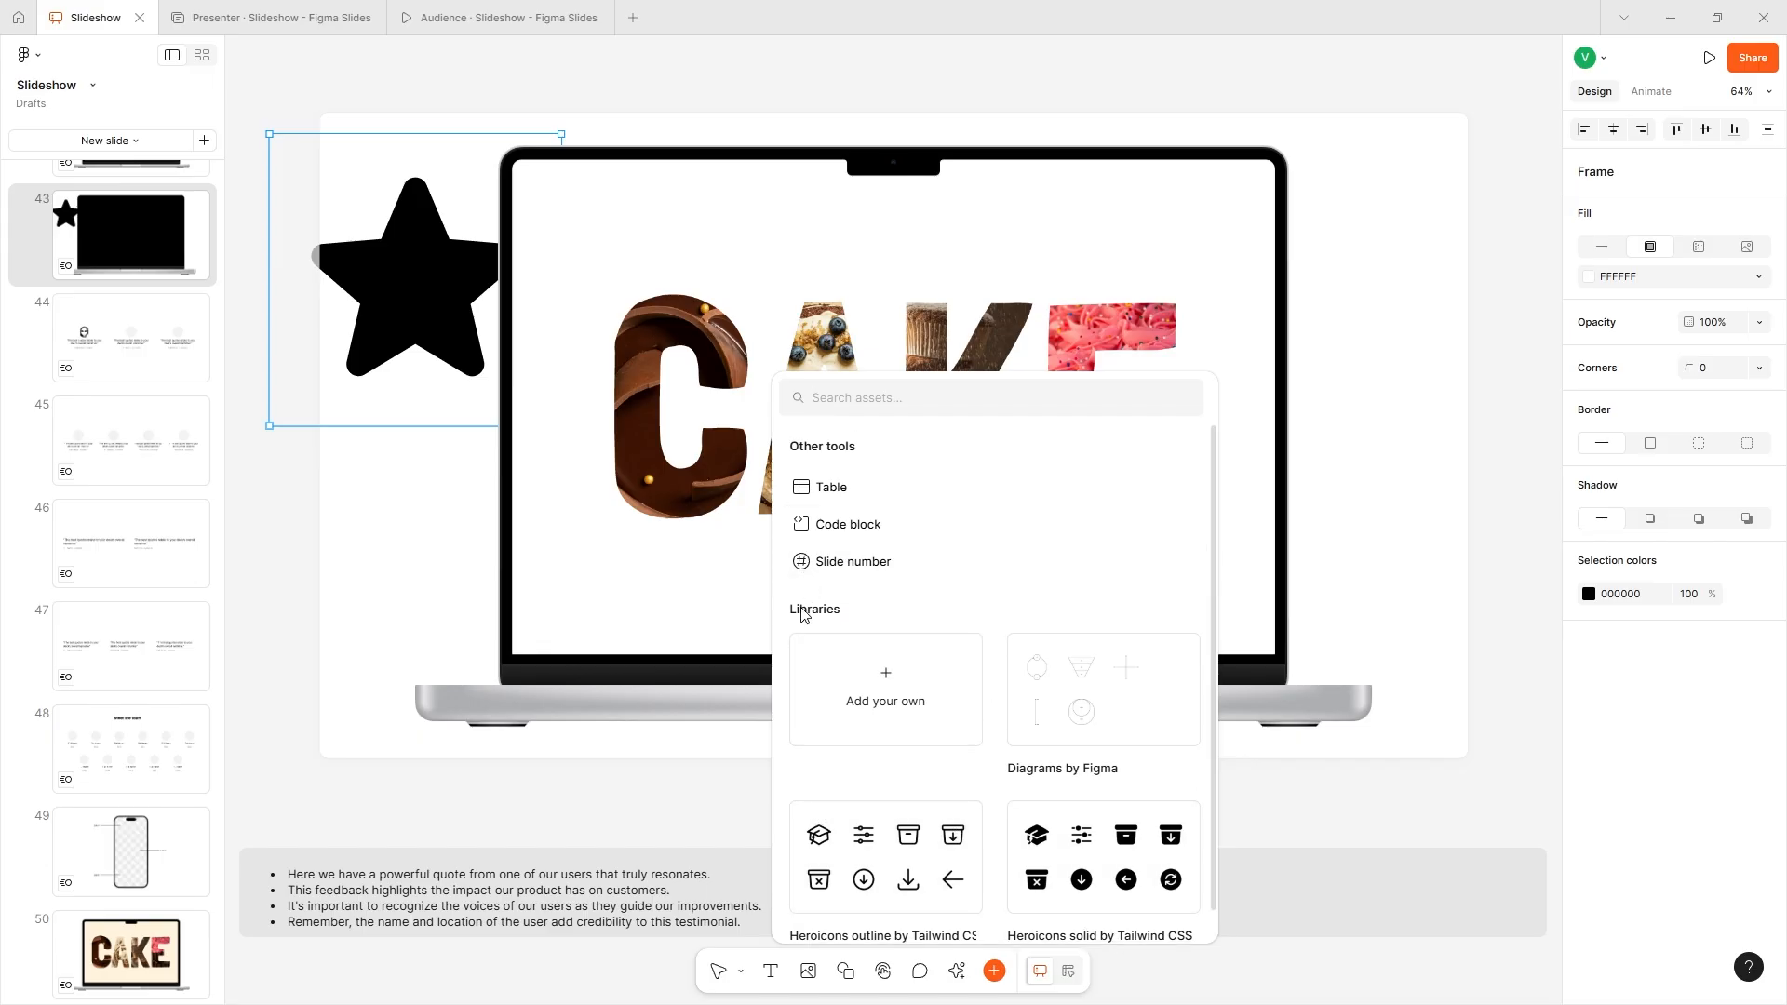
click(853, 556)
click(994, 971)
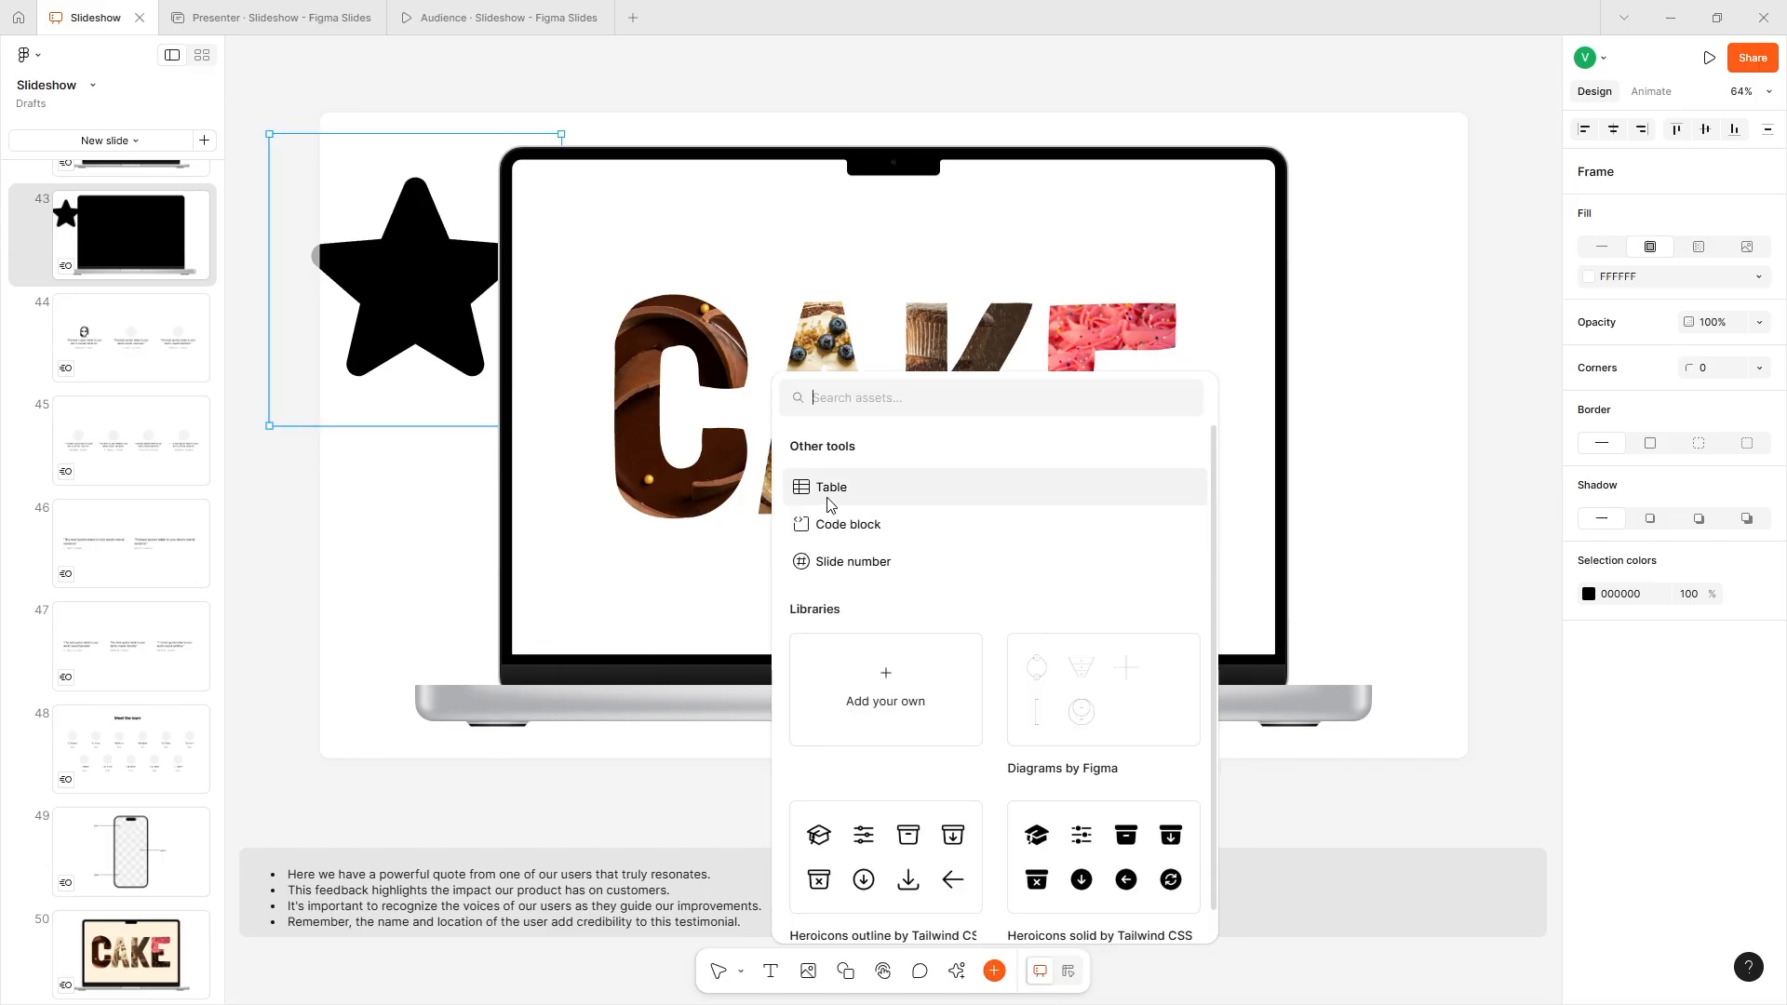
click(819, 527)
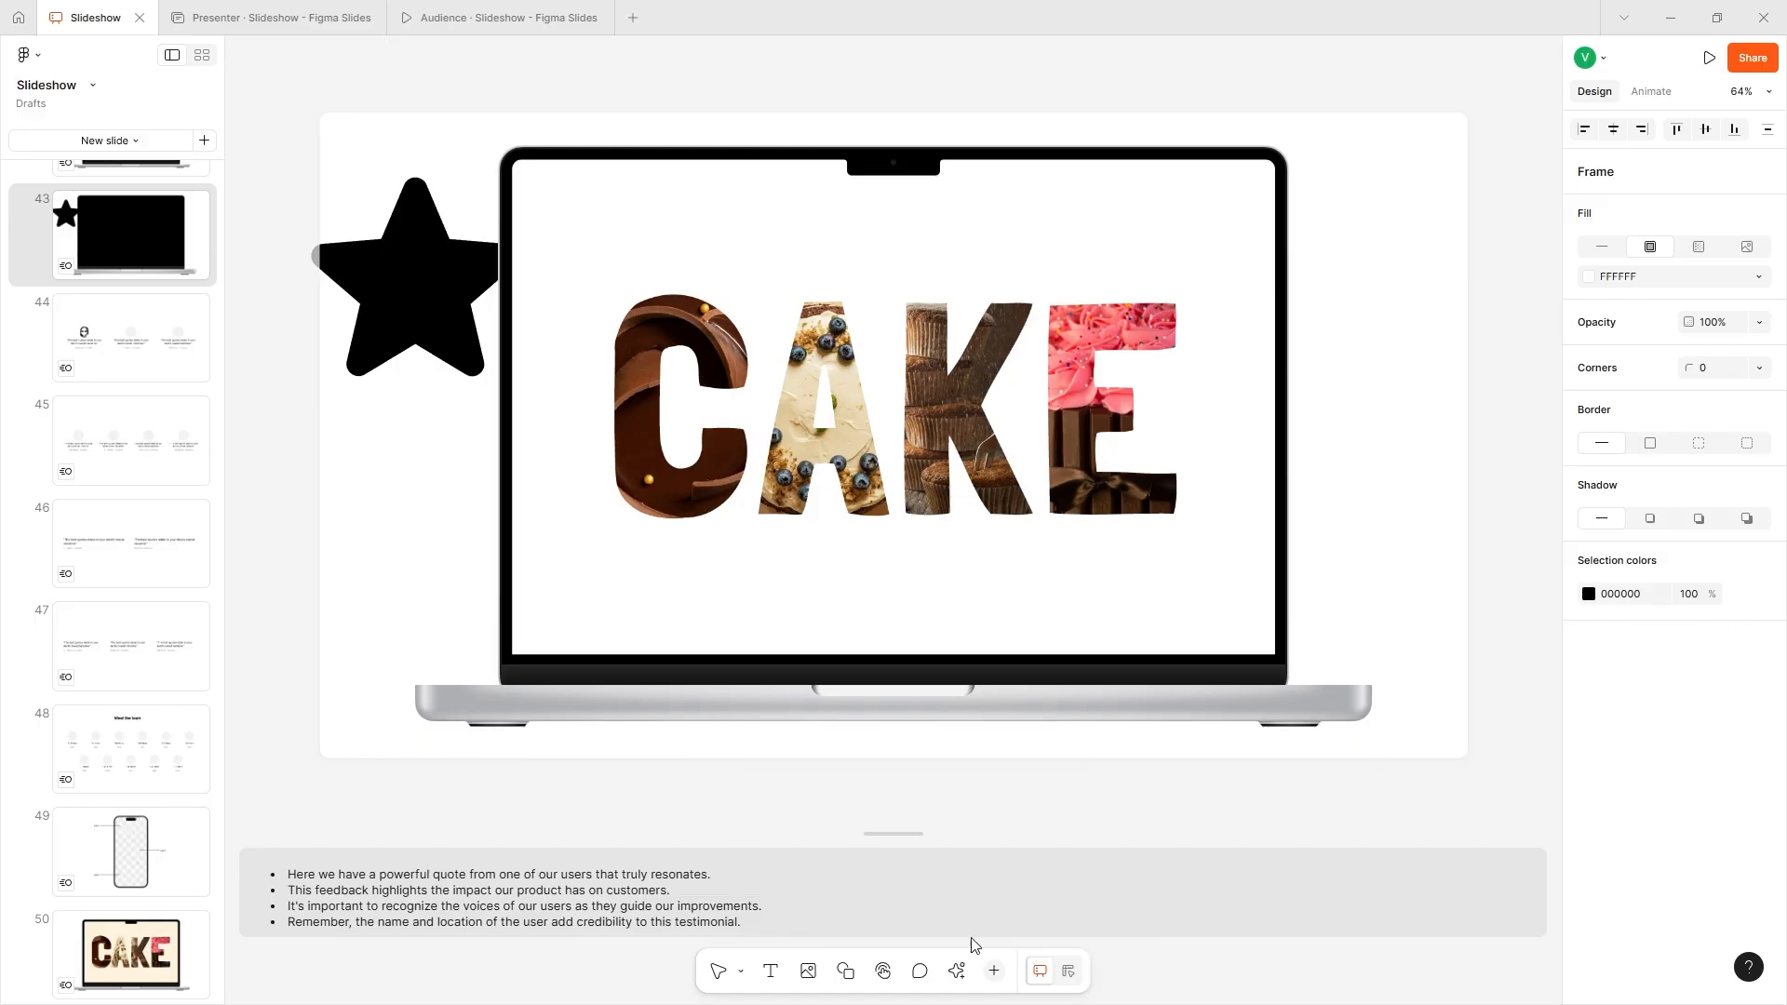
click(426, 566)
drag(392, 571, 715, 487)
- Delete the laptop with the CAKE prototype from slide 43
right_click(714, 427)
click(772, 605)
click(937, 160)
key(Delete)
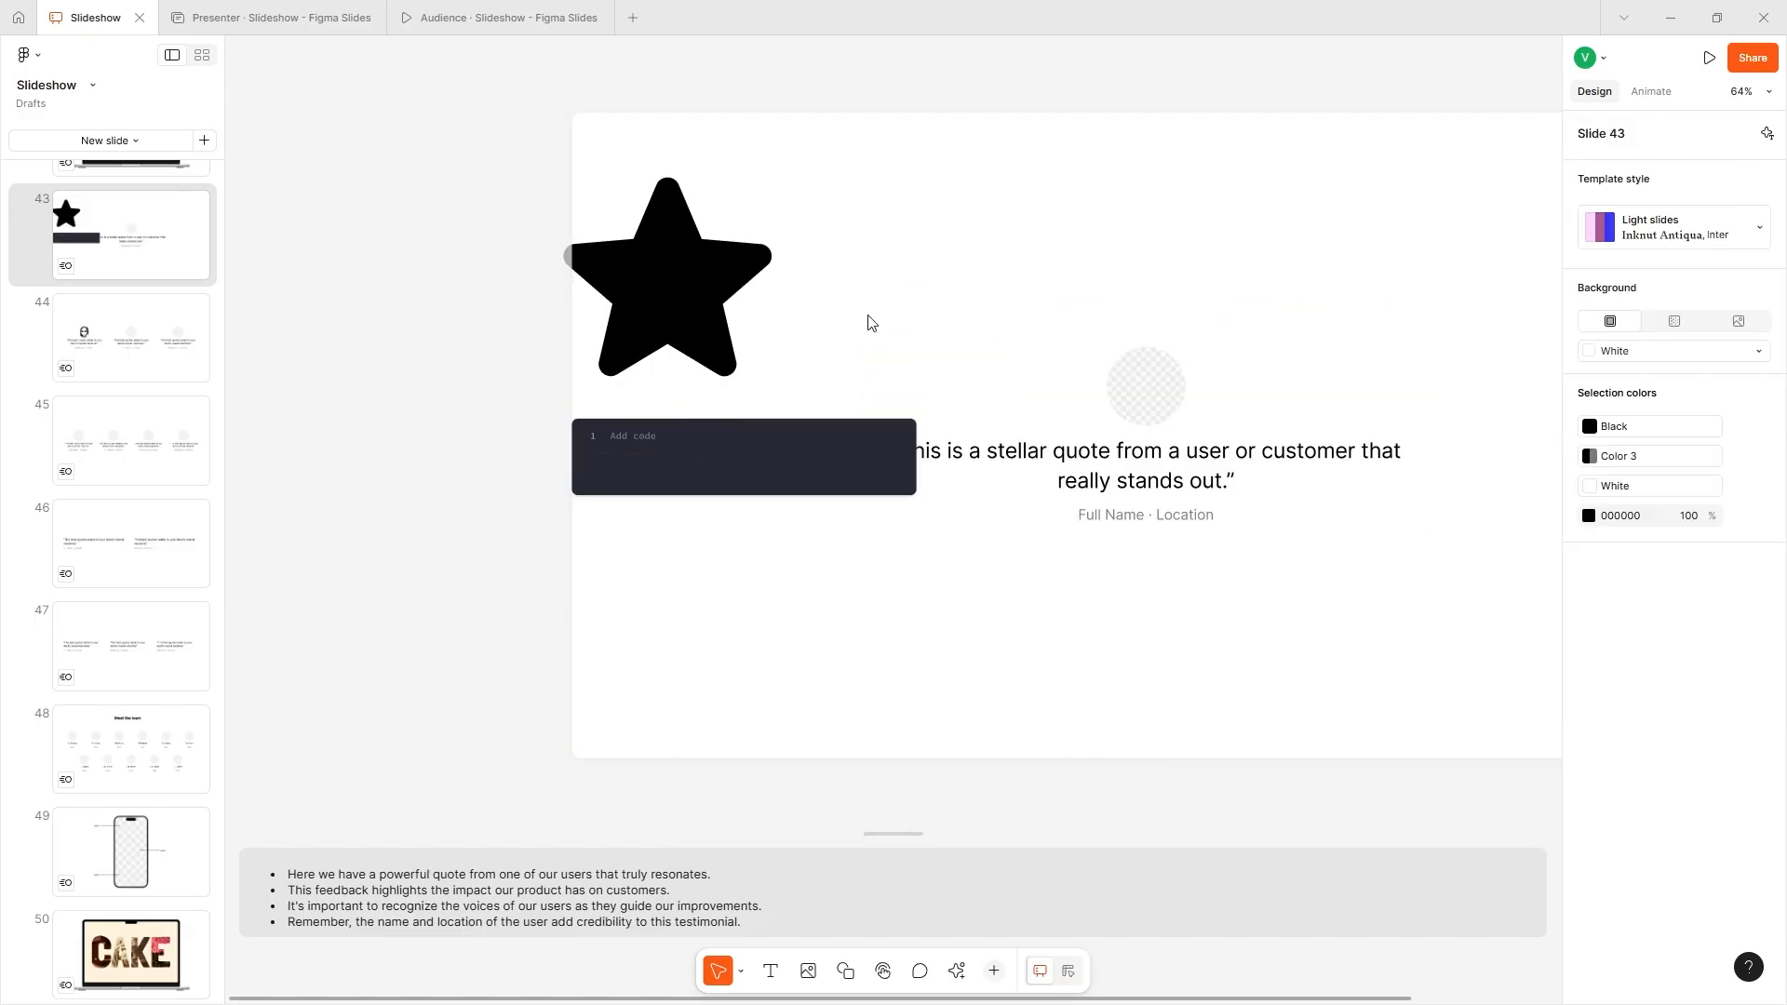
- Move the code block down below the quote on slide 43
click(779, 438)
drag(779, 437, 914, 617)
scroll(916, 628, up, 5)
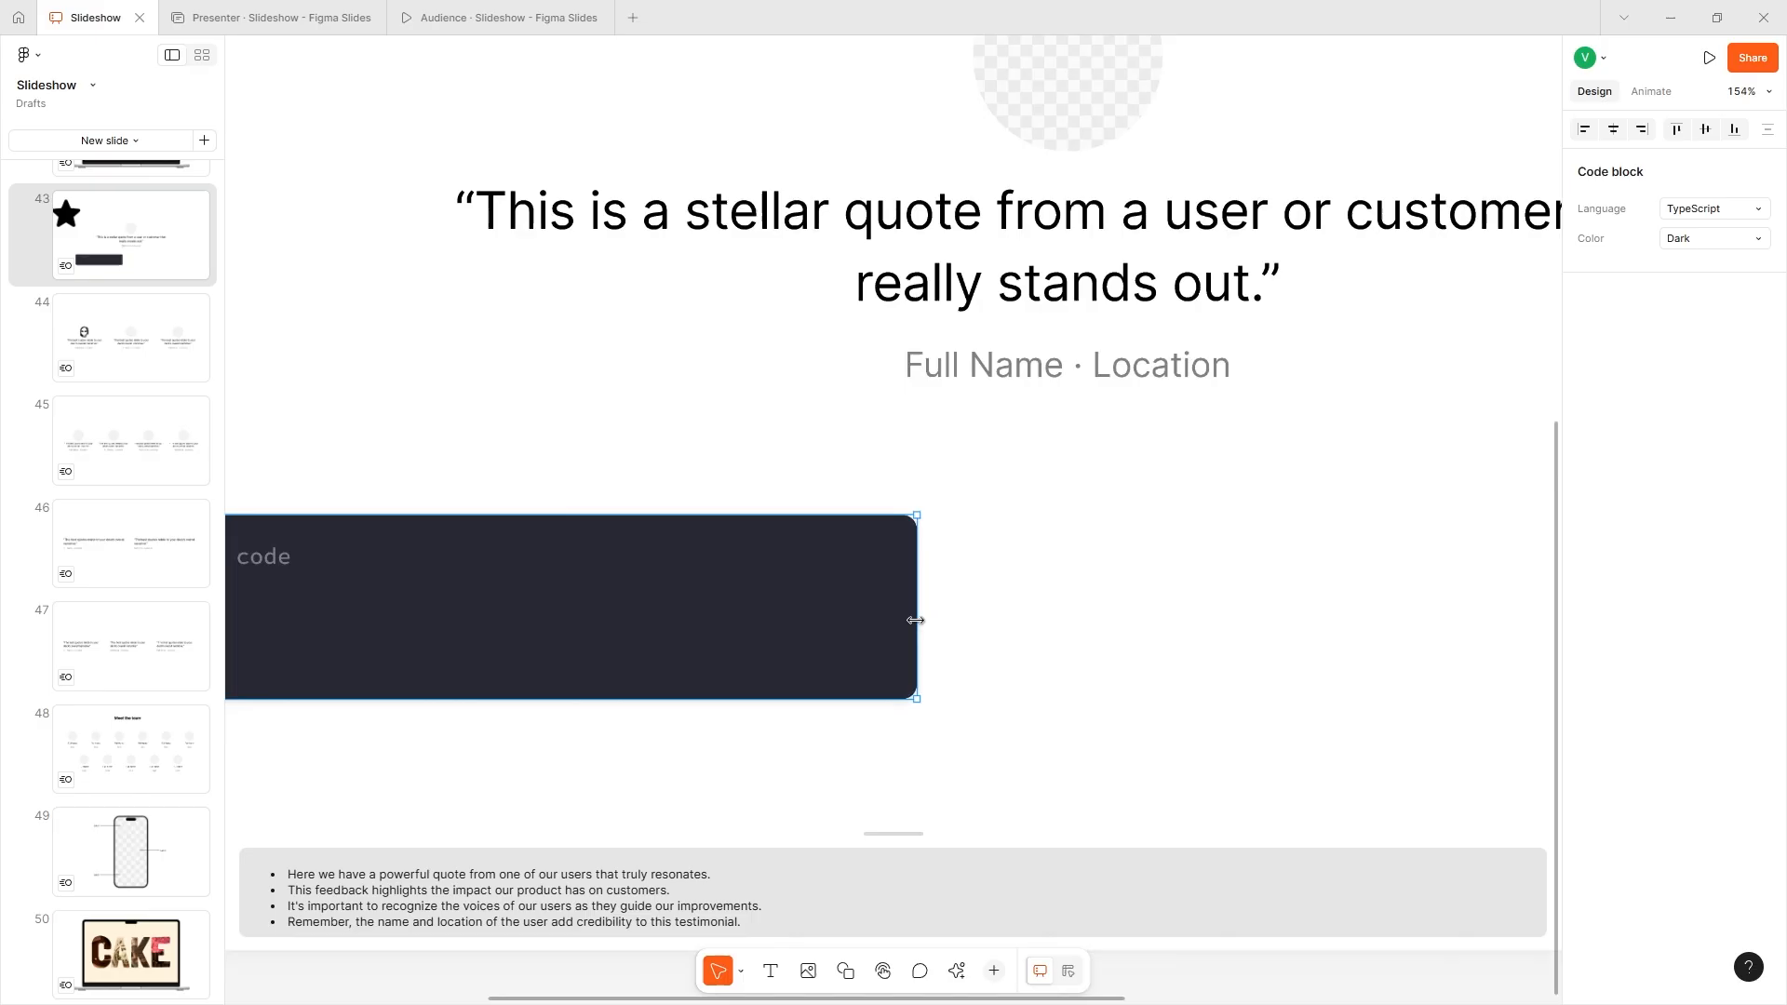
- Enter document.getElementById("id").doSomething() in the code block
double_click(660, 562)
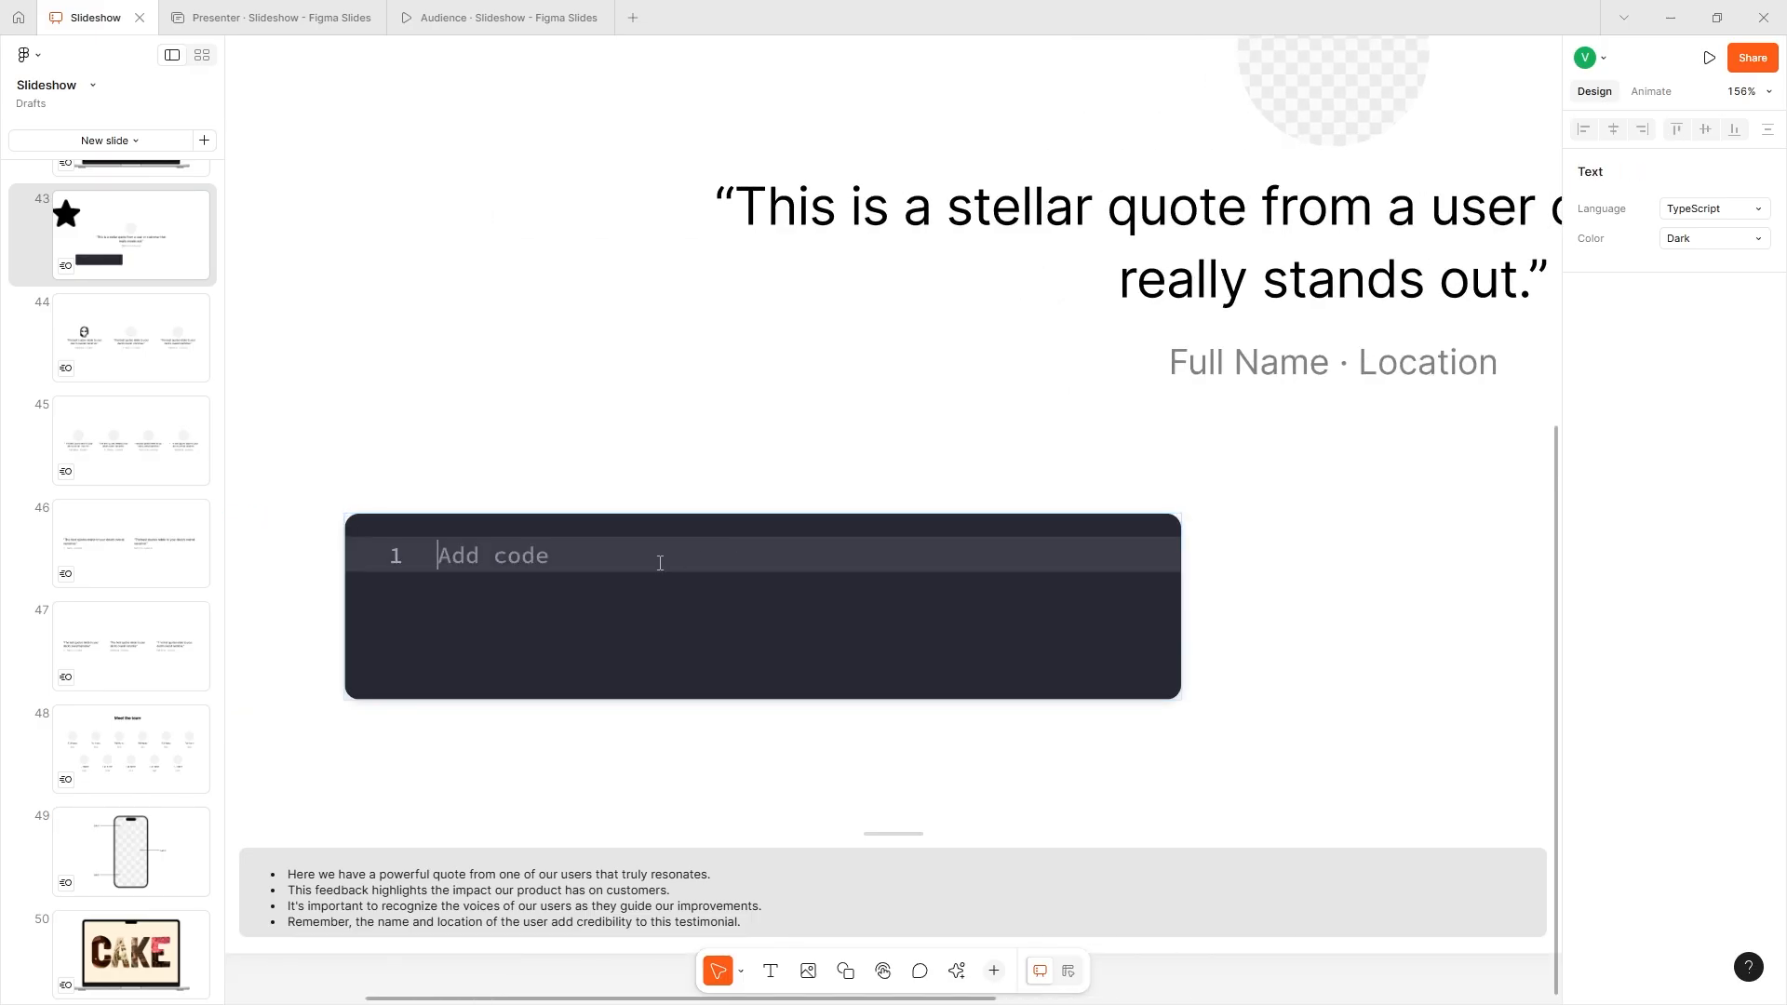
text(document.getEl)
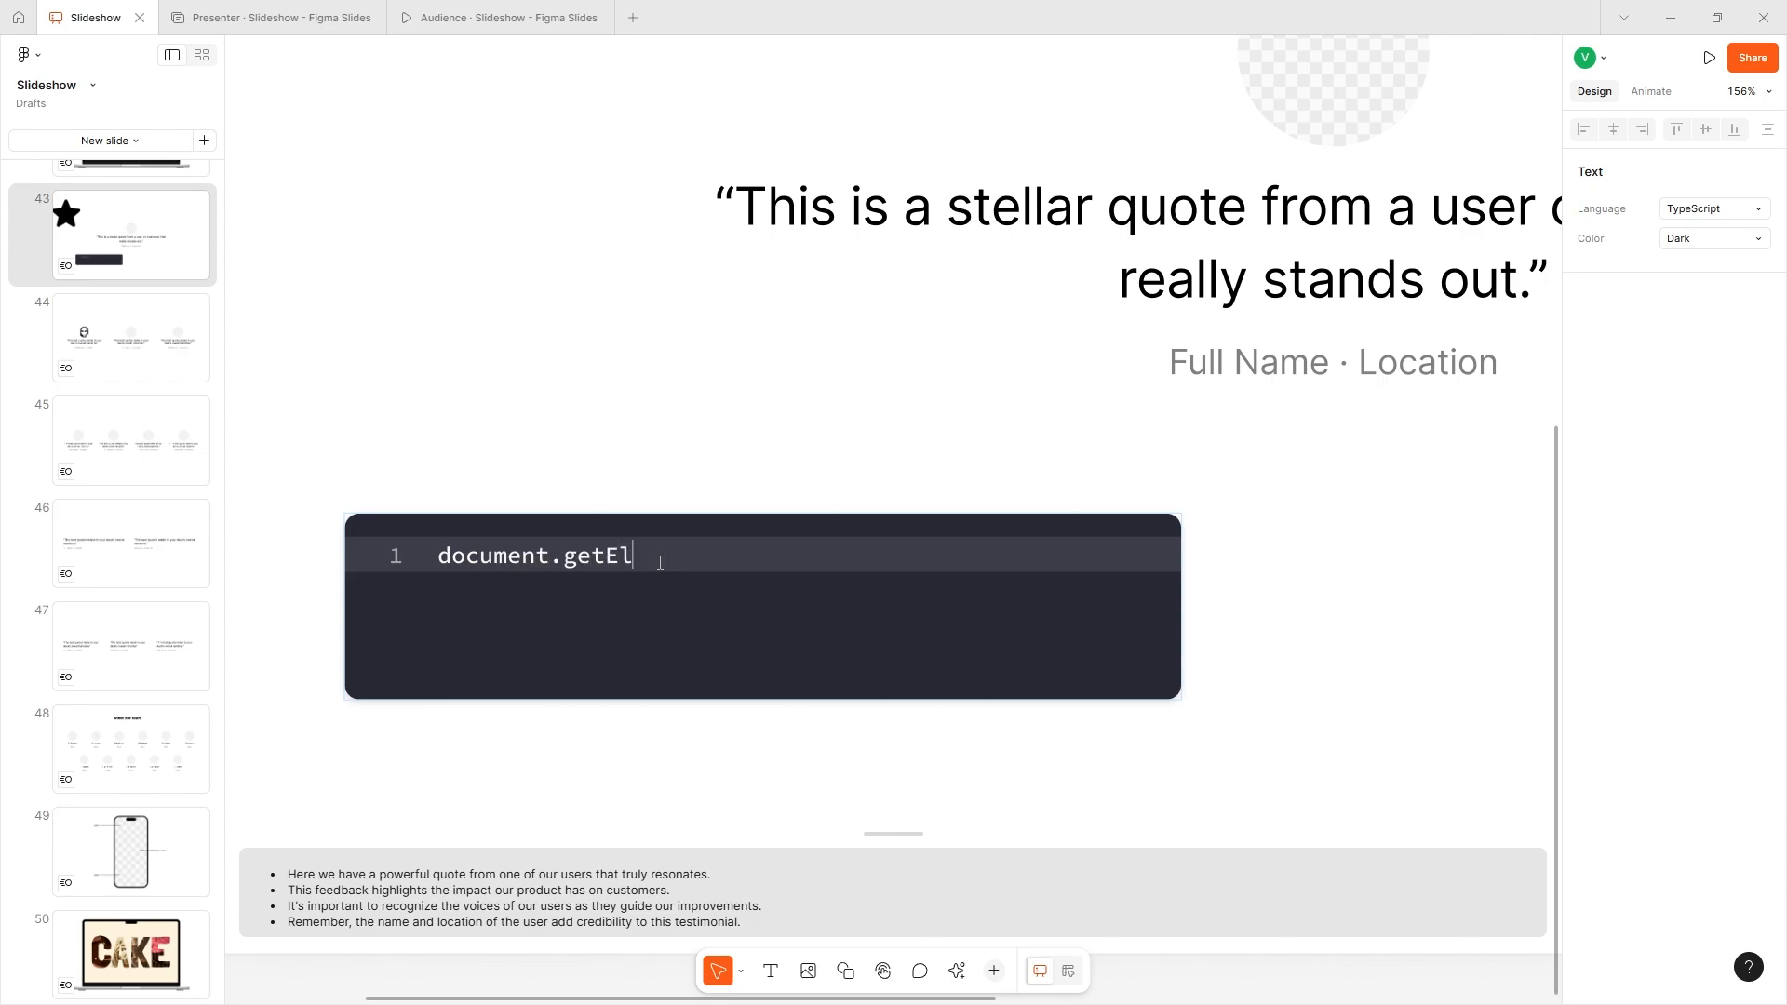
text(ementById(")
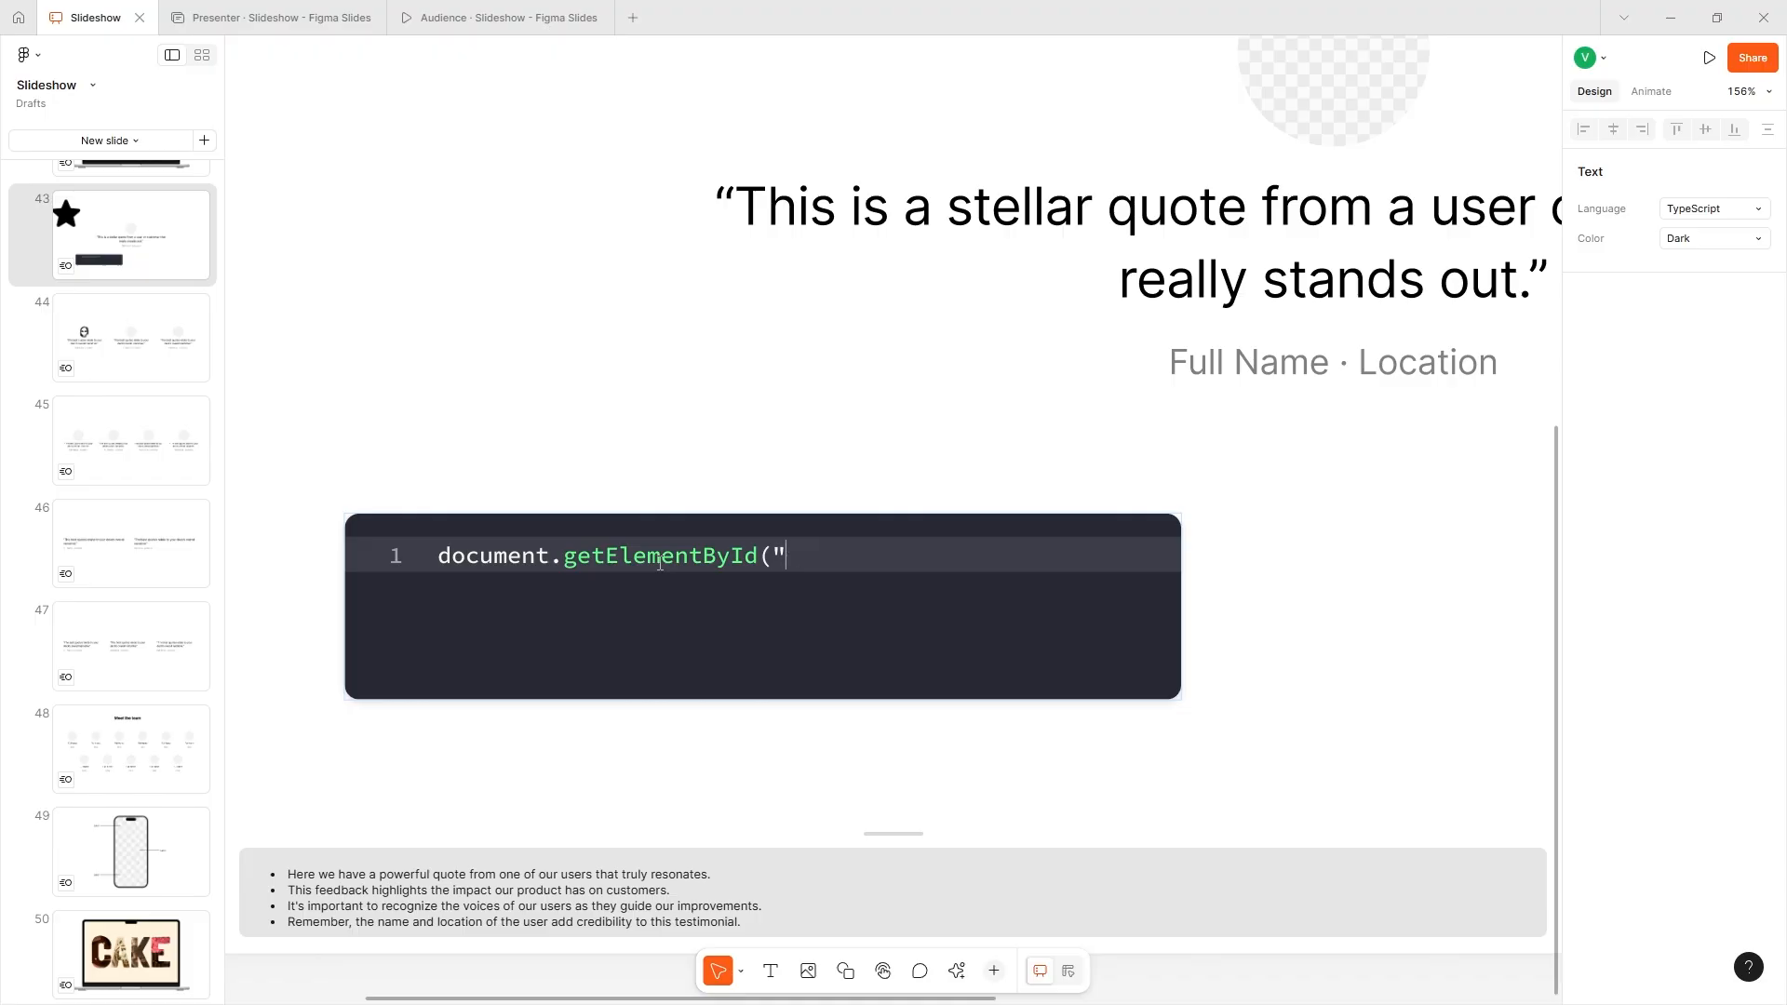
text(id").doSomething()
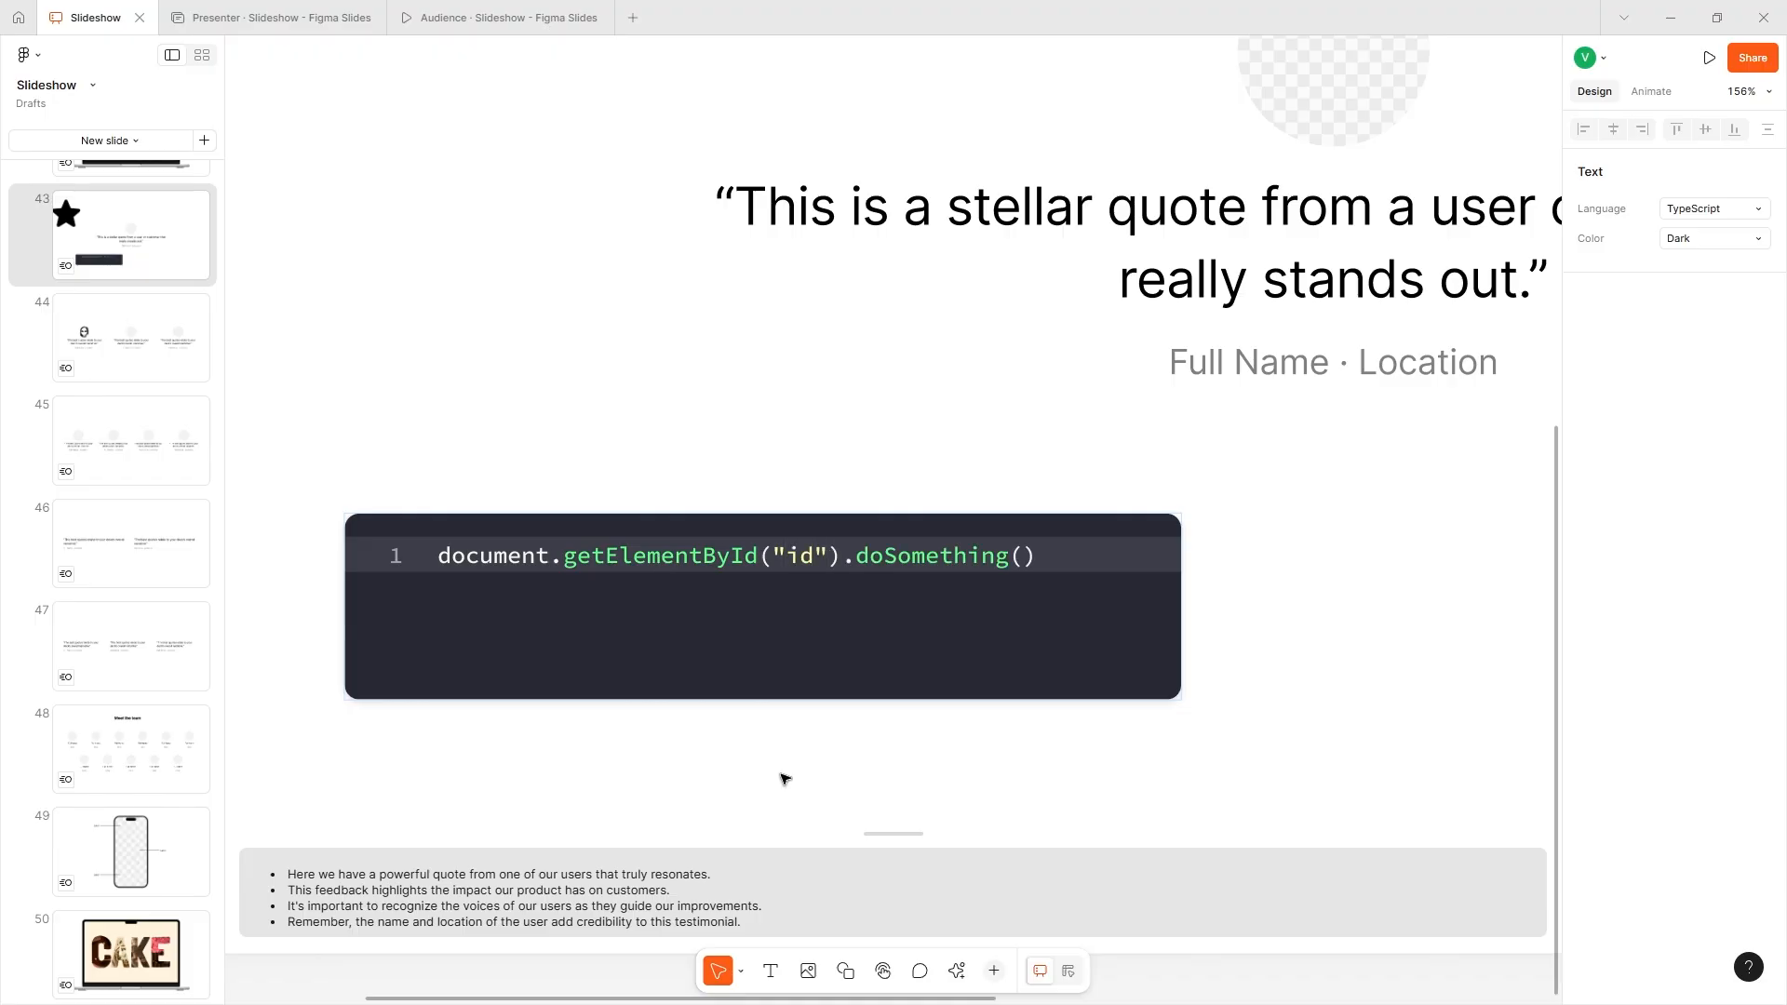
click(783, 778)
- Try HTML as the code block's language and set it to JavaScript
double_click(971, 601)
click(1041, 567)
click(1247, 608)
click(1045, 558)
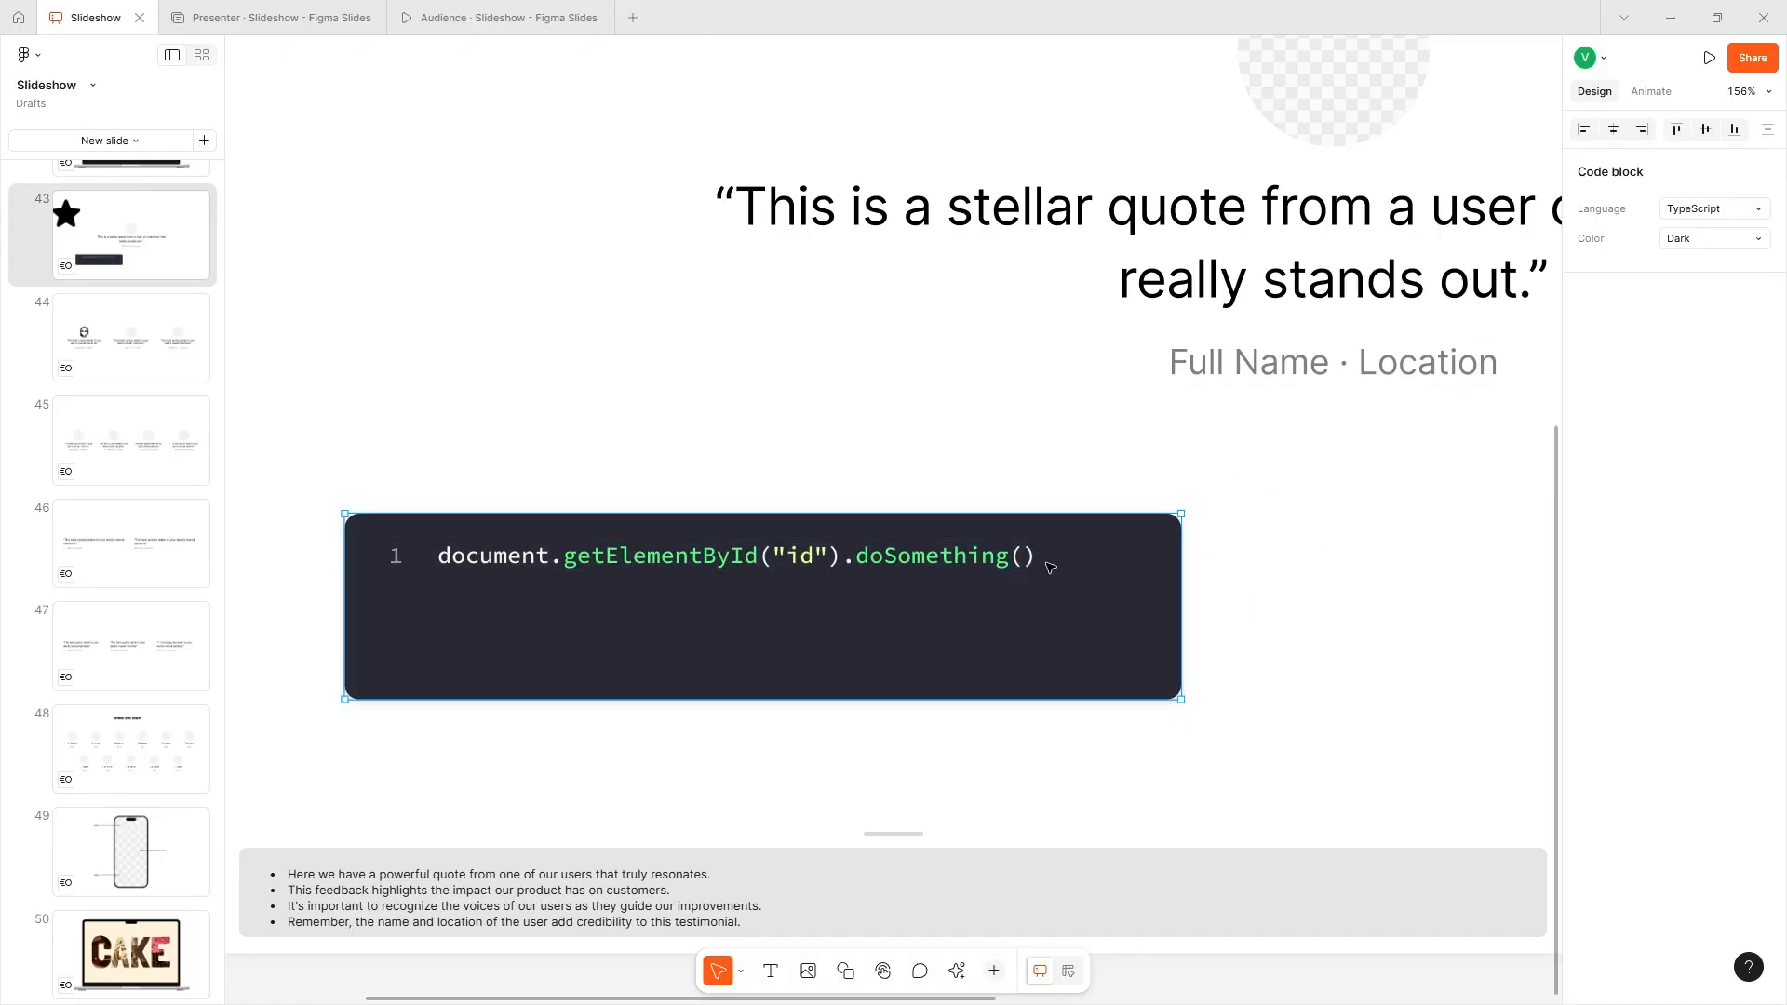
click(1686, 211)
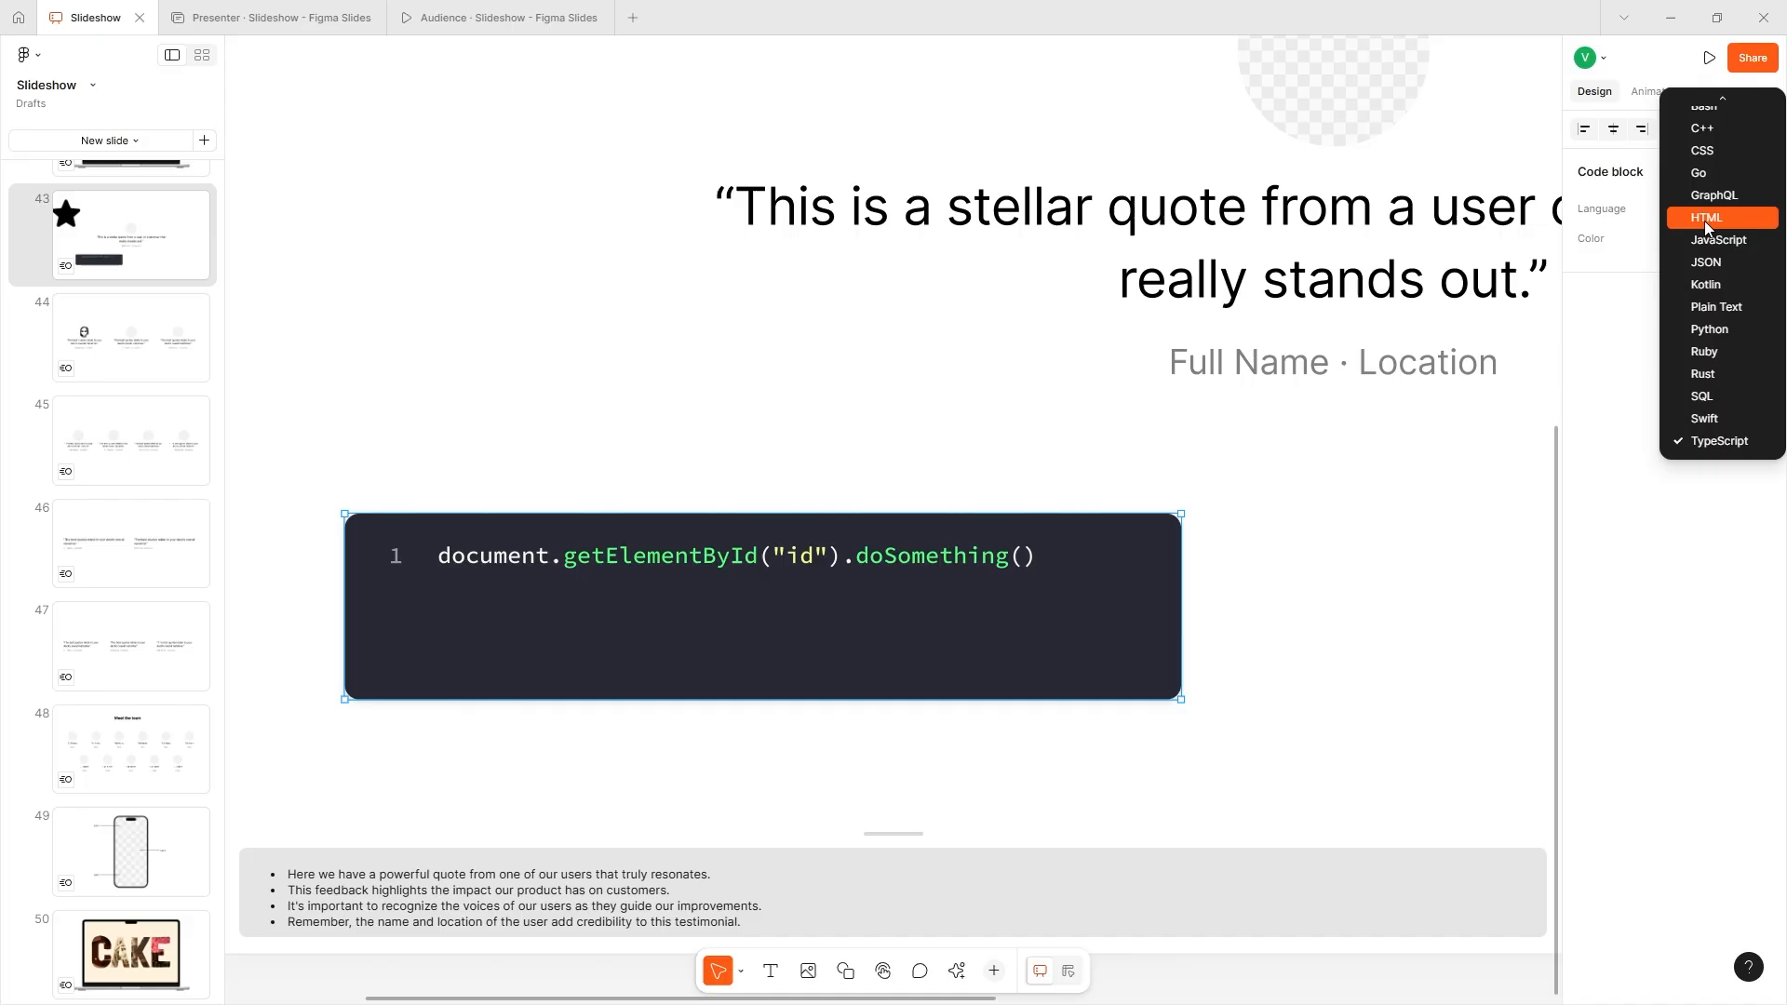
click(1688, 212)
click(1710, 210)
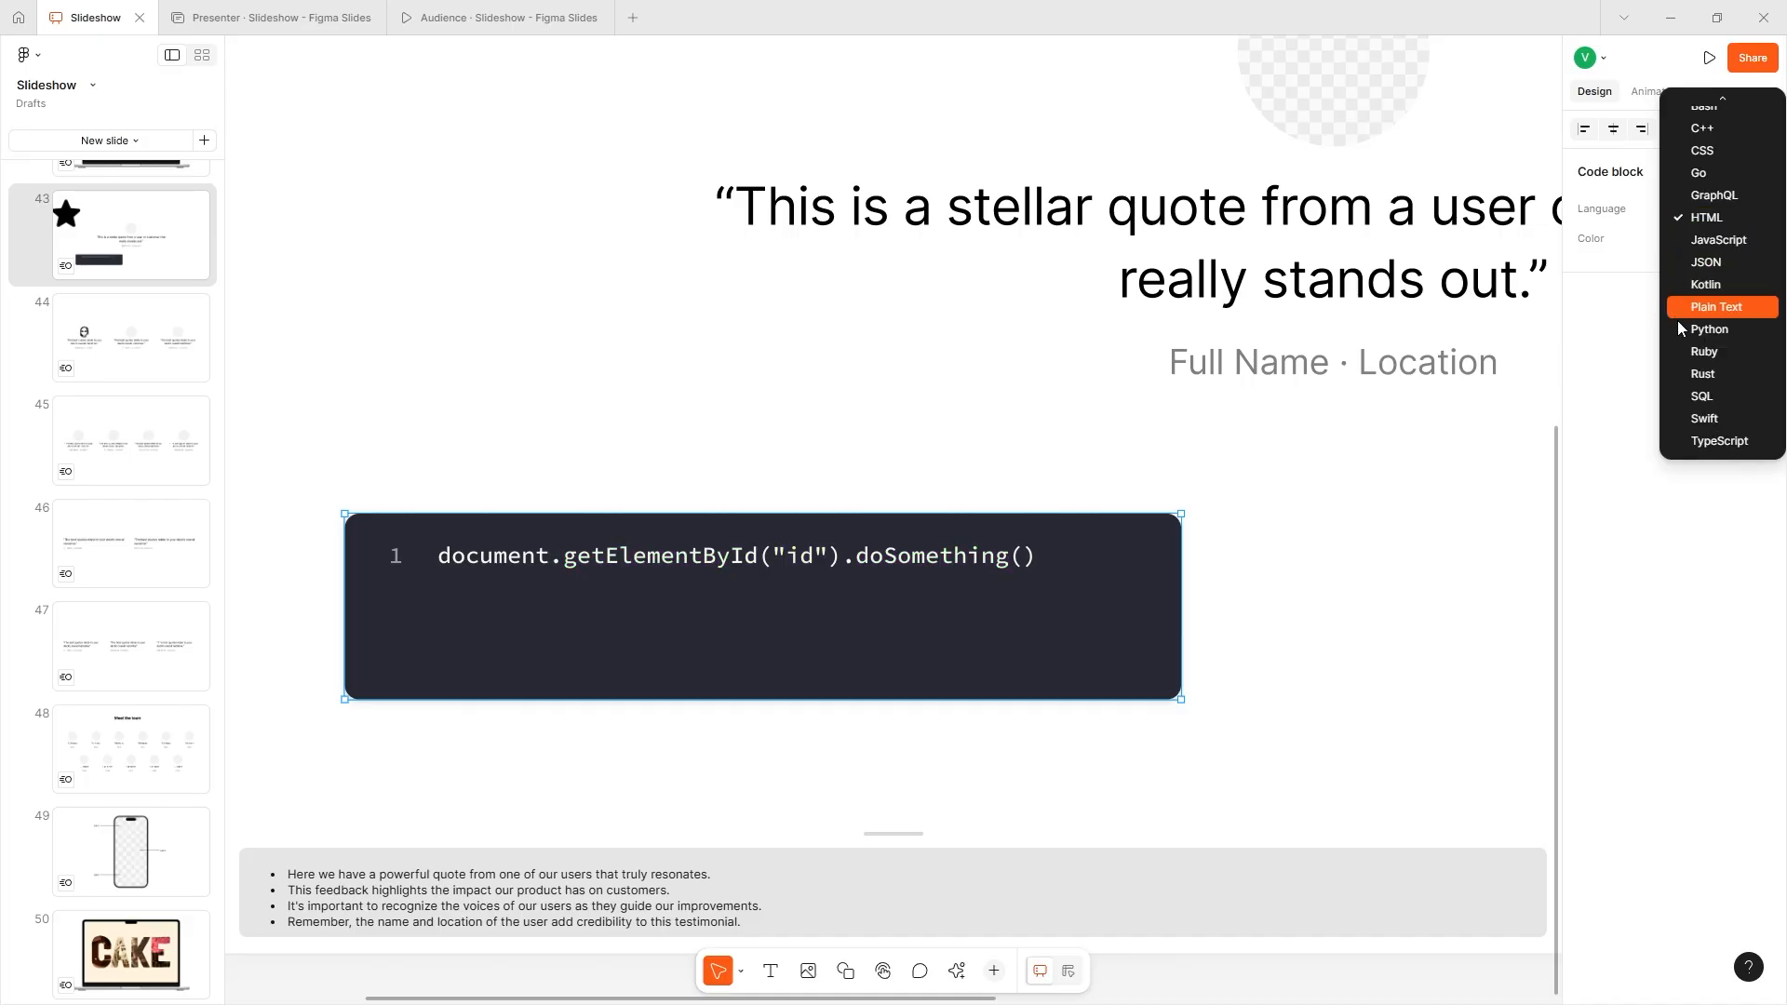
click(1736, 267)
- Compare the Sea and Earth color themes on the code block and settle on Sea
click(1673, 236)
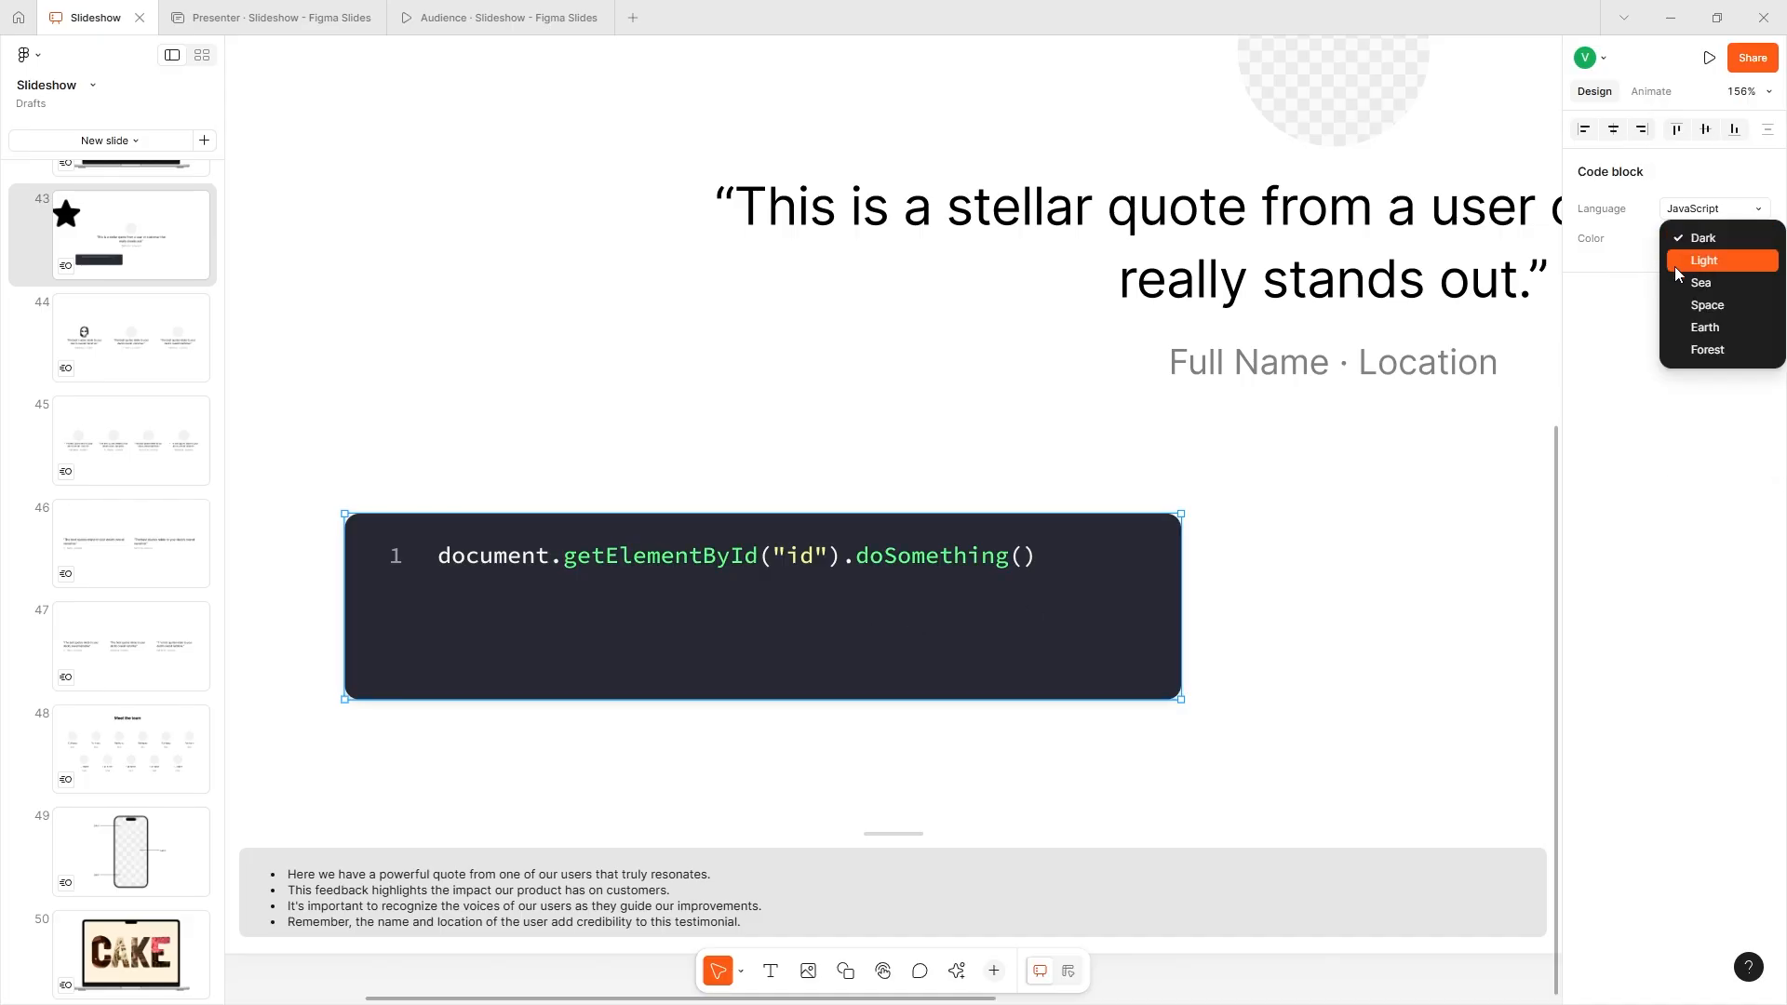
click(1686, 285)
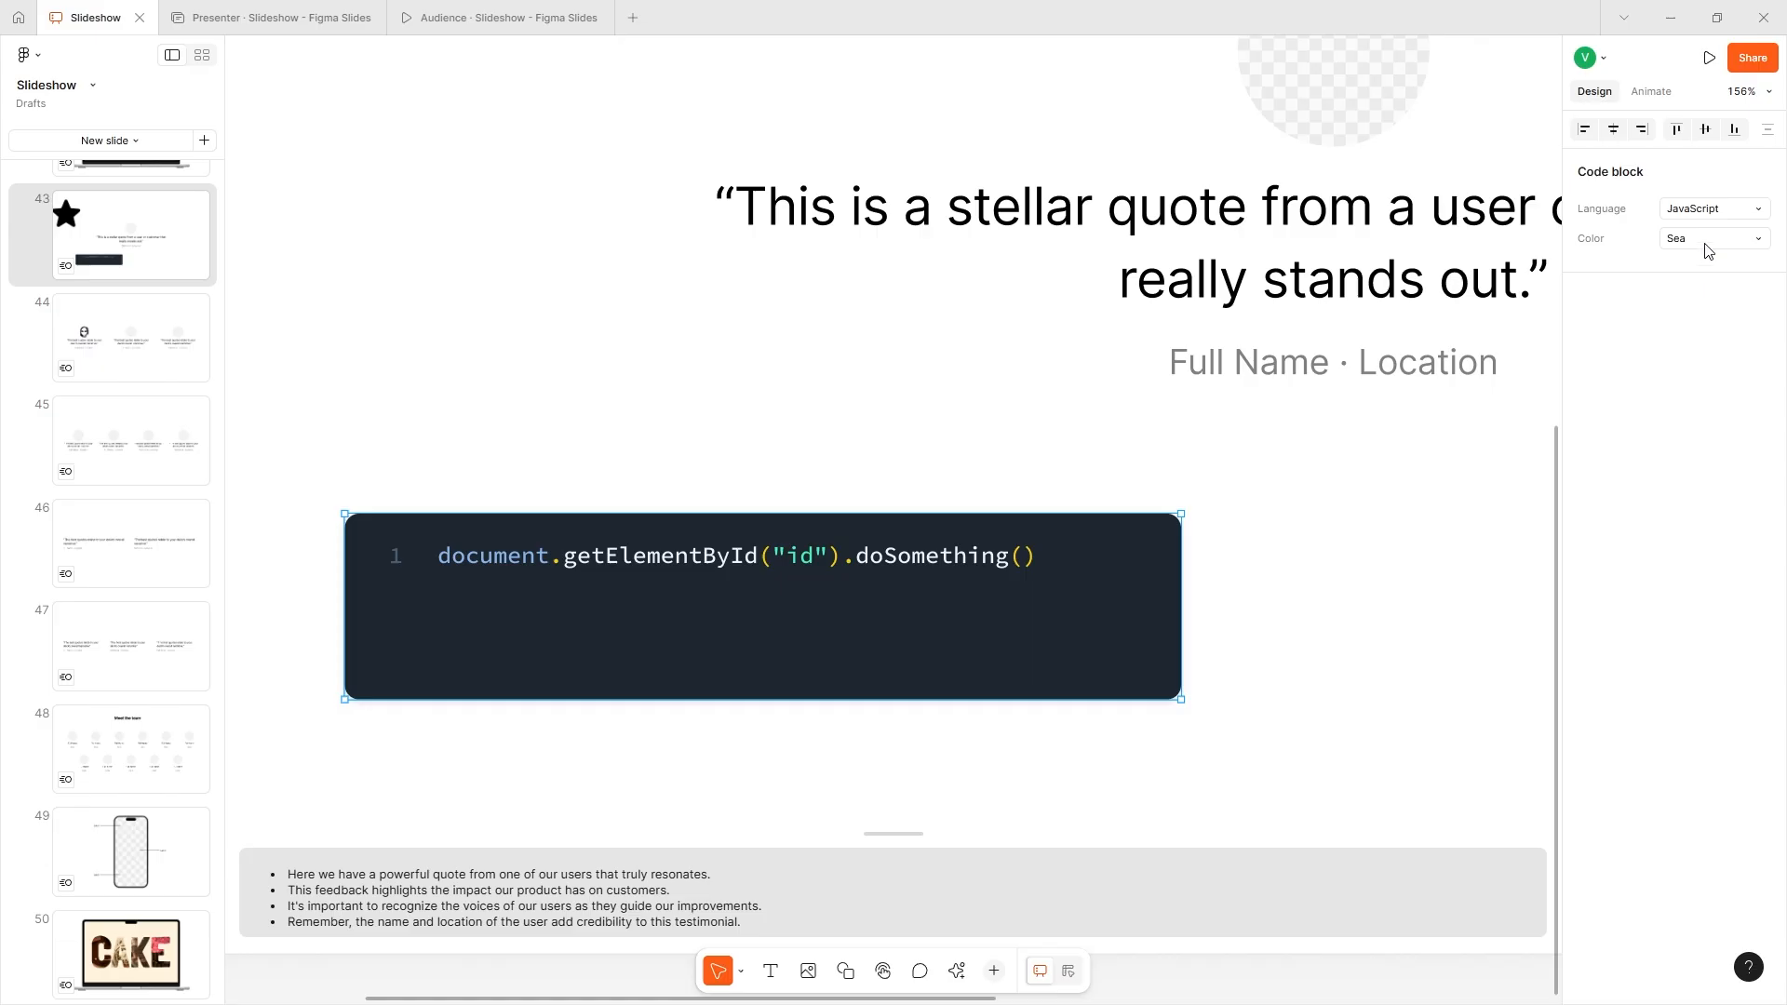
click(1708, 249)
click(1692, 283)
click(1713, 240)
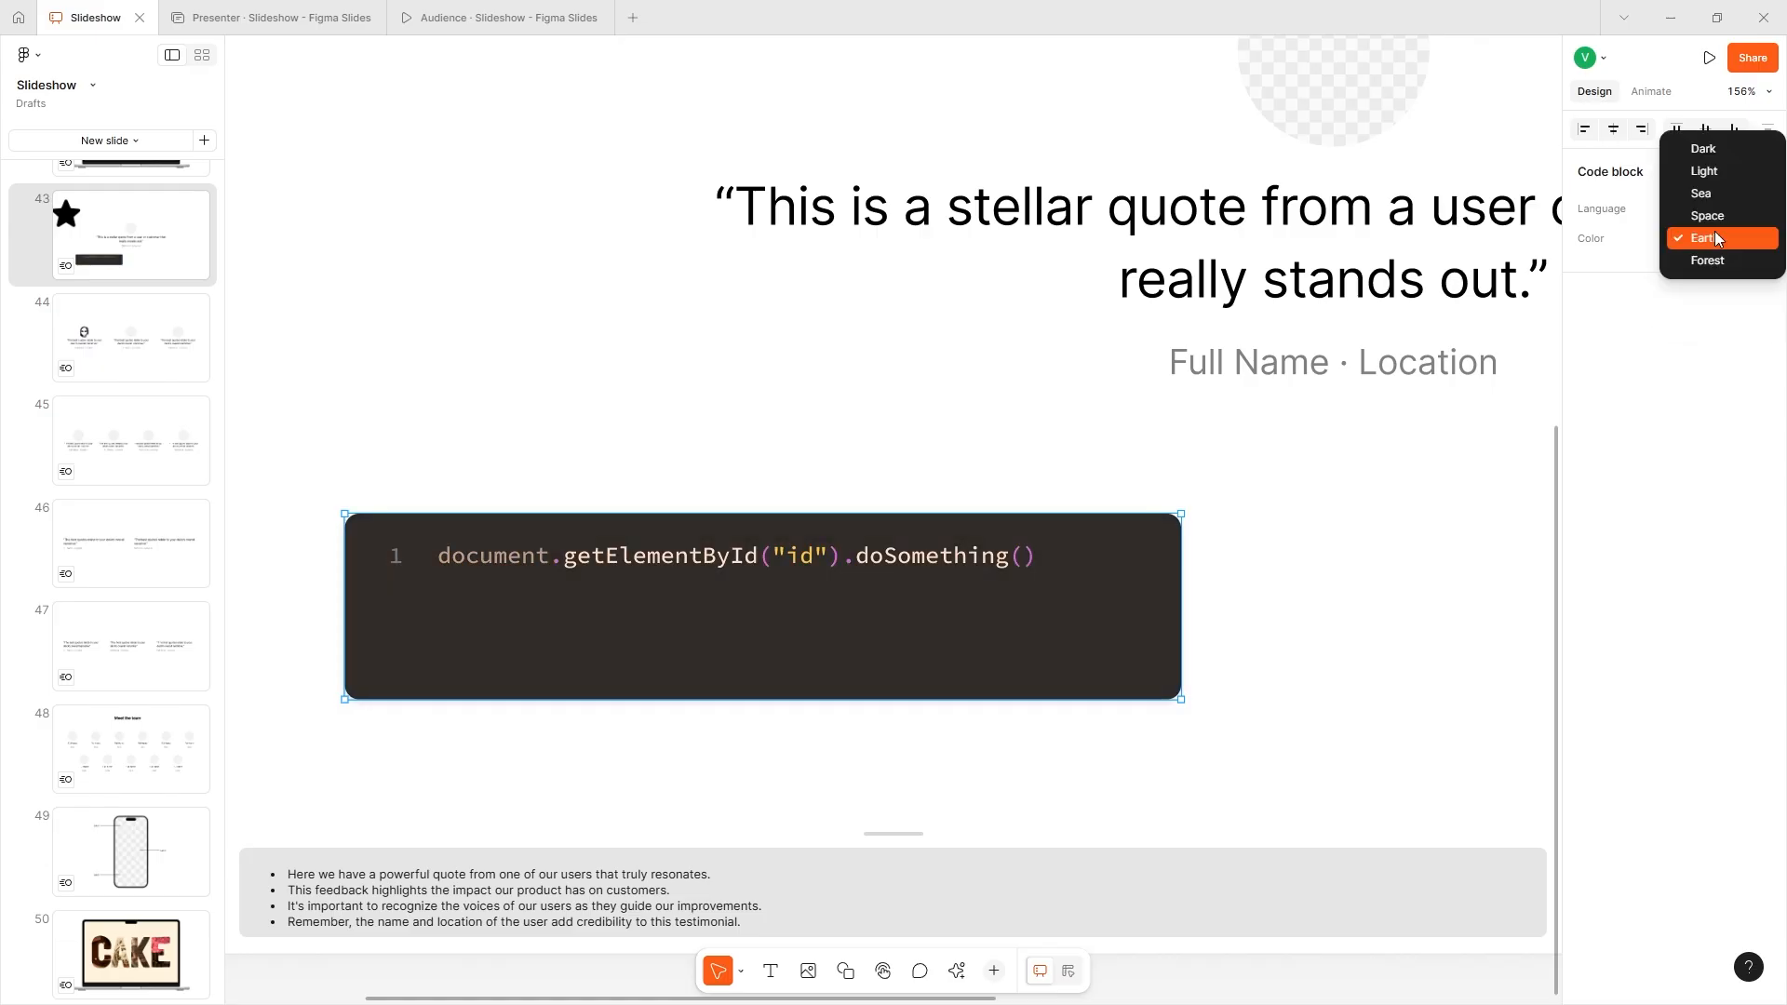
click(1701, 193)
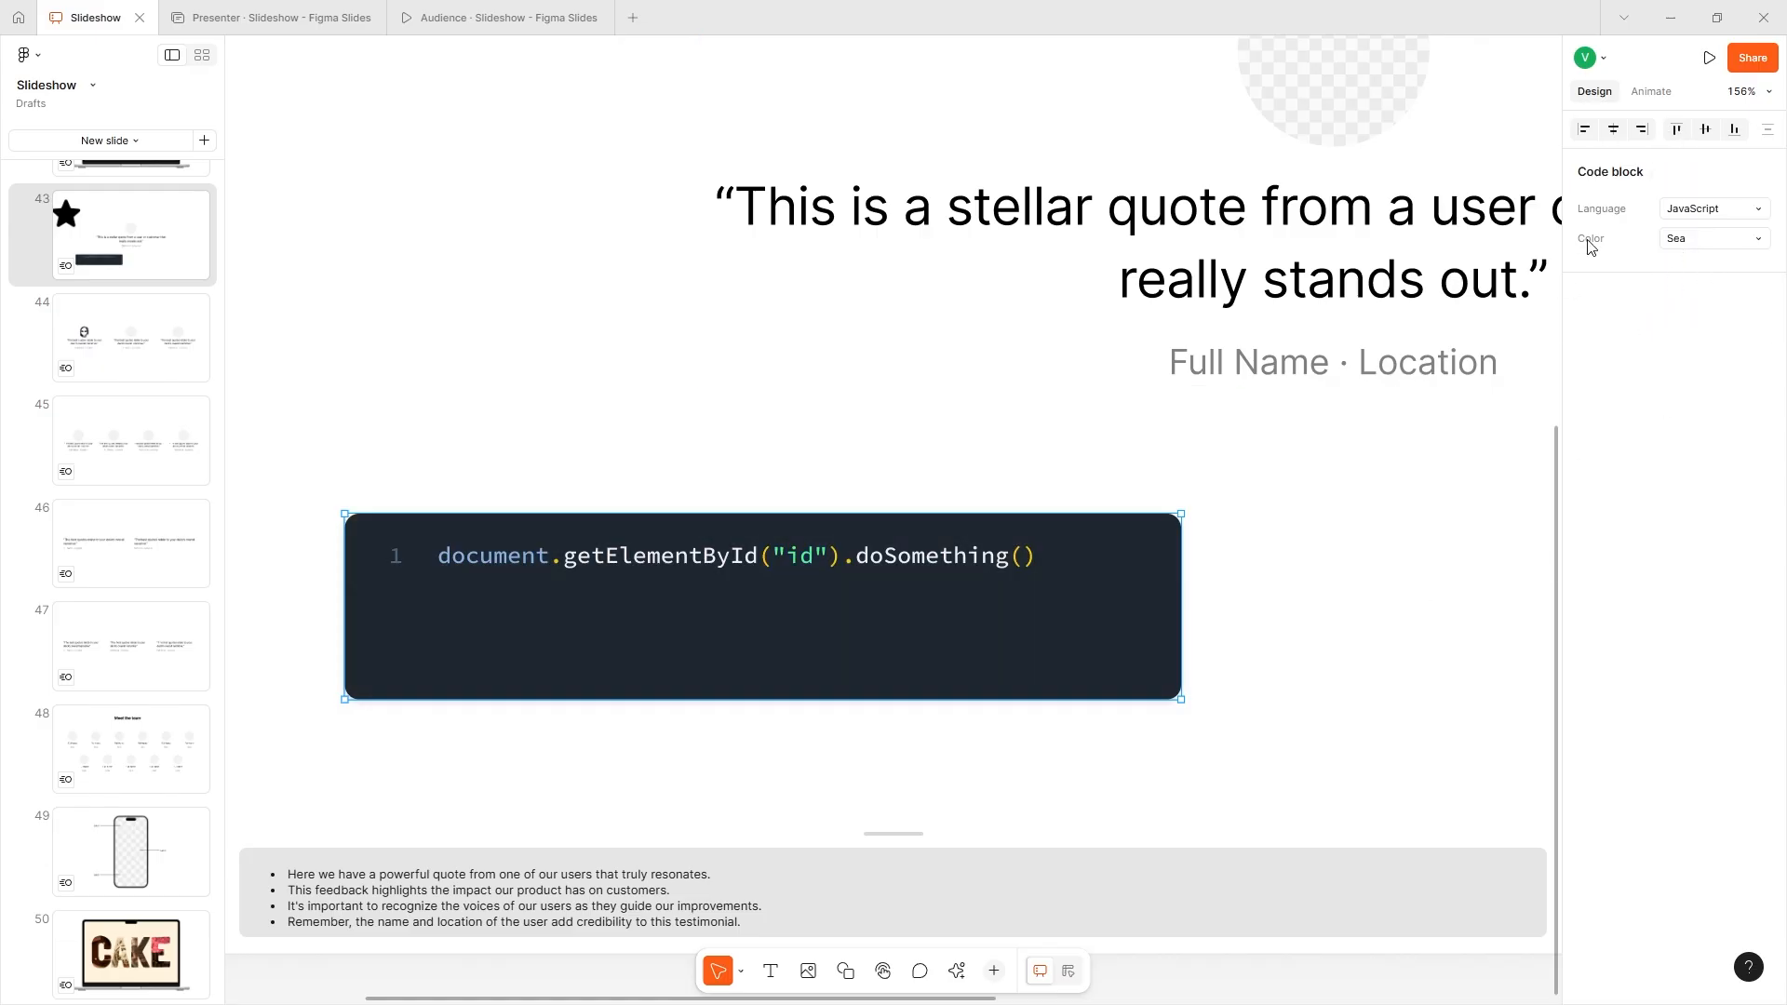
- Center the code block on slide 43 before relocating it to the slide's lower right, and add a slide number at the lower left
key(shift+1)
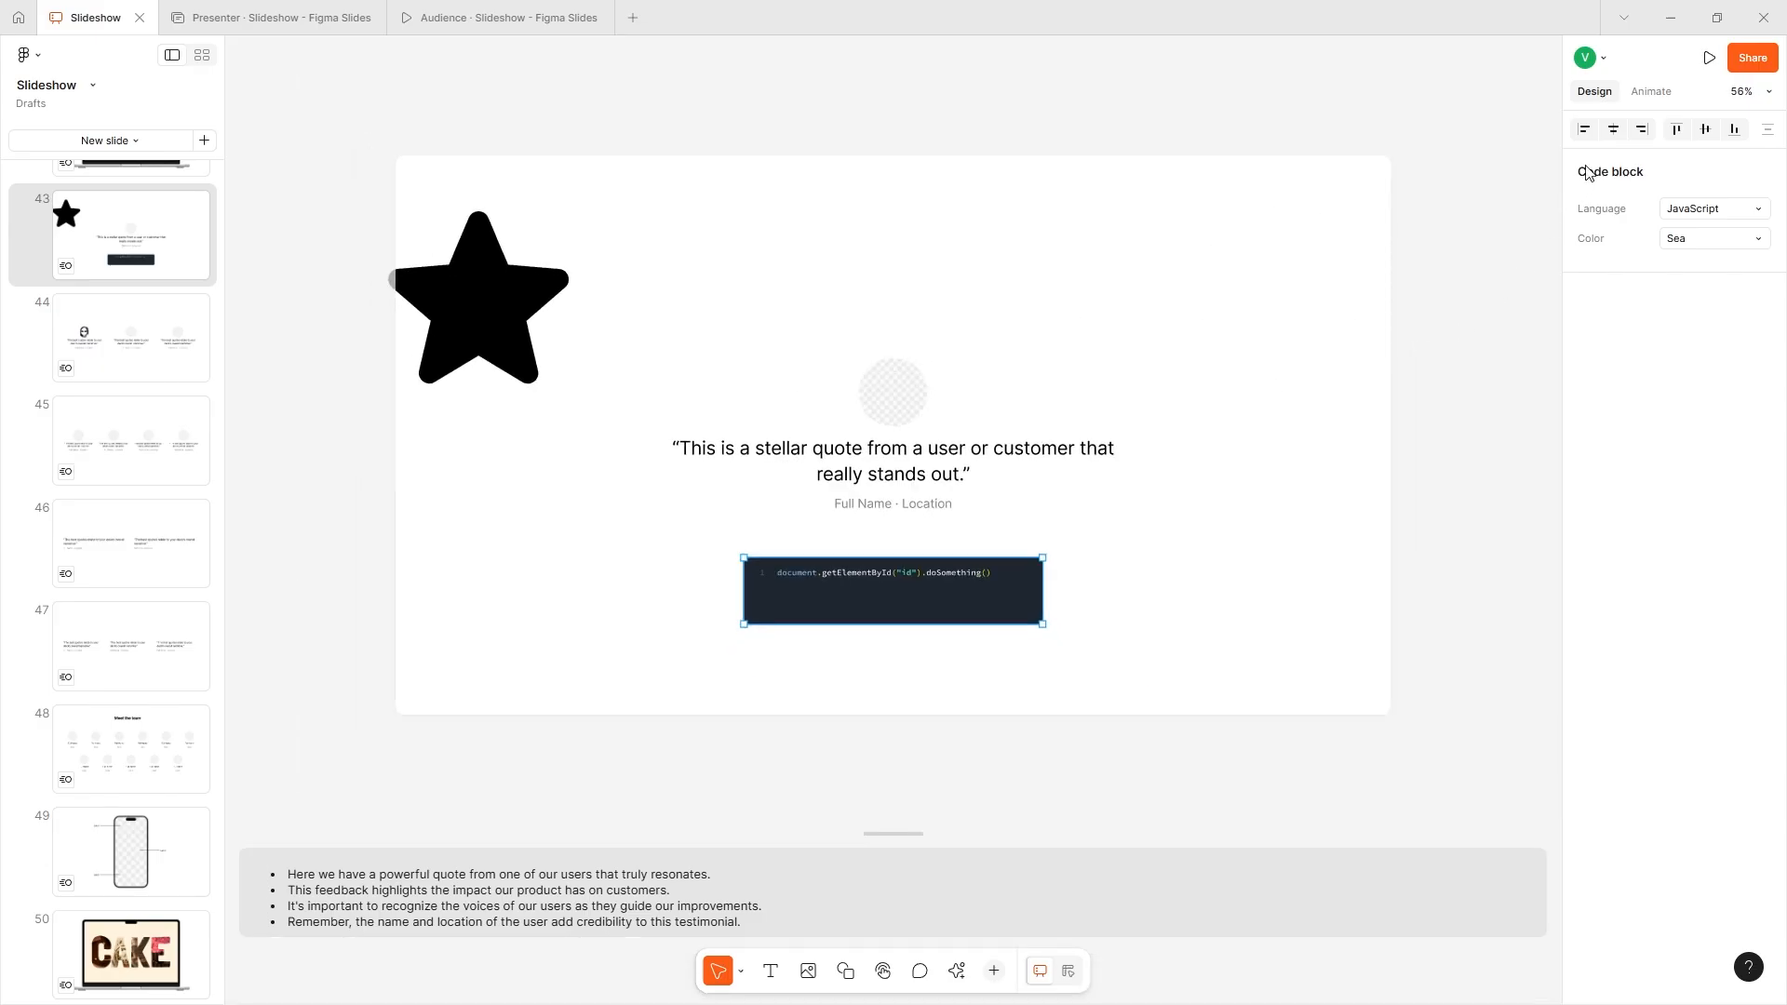
click(1707, 130)
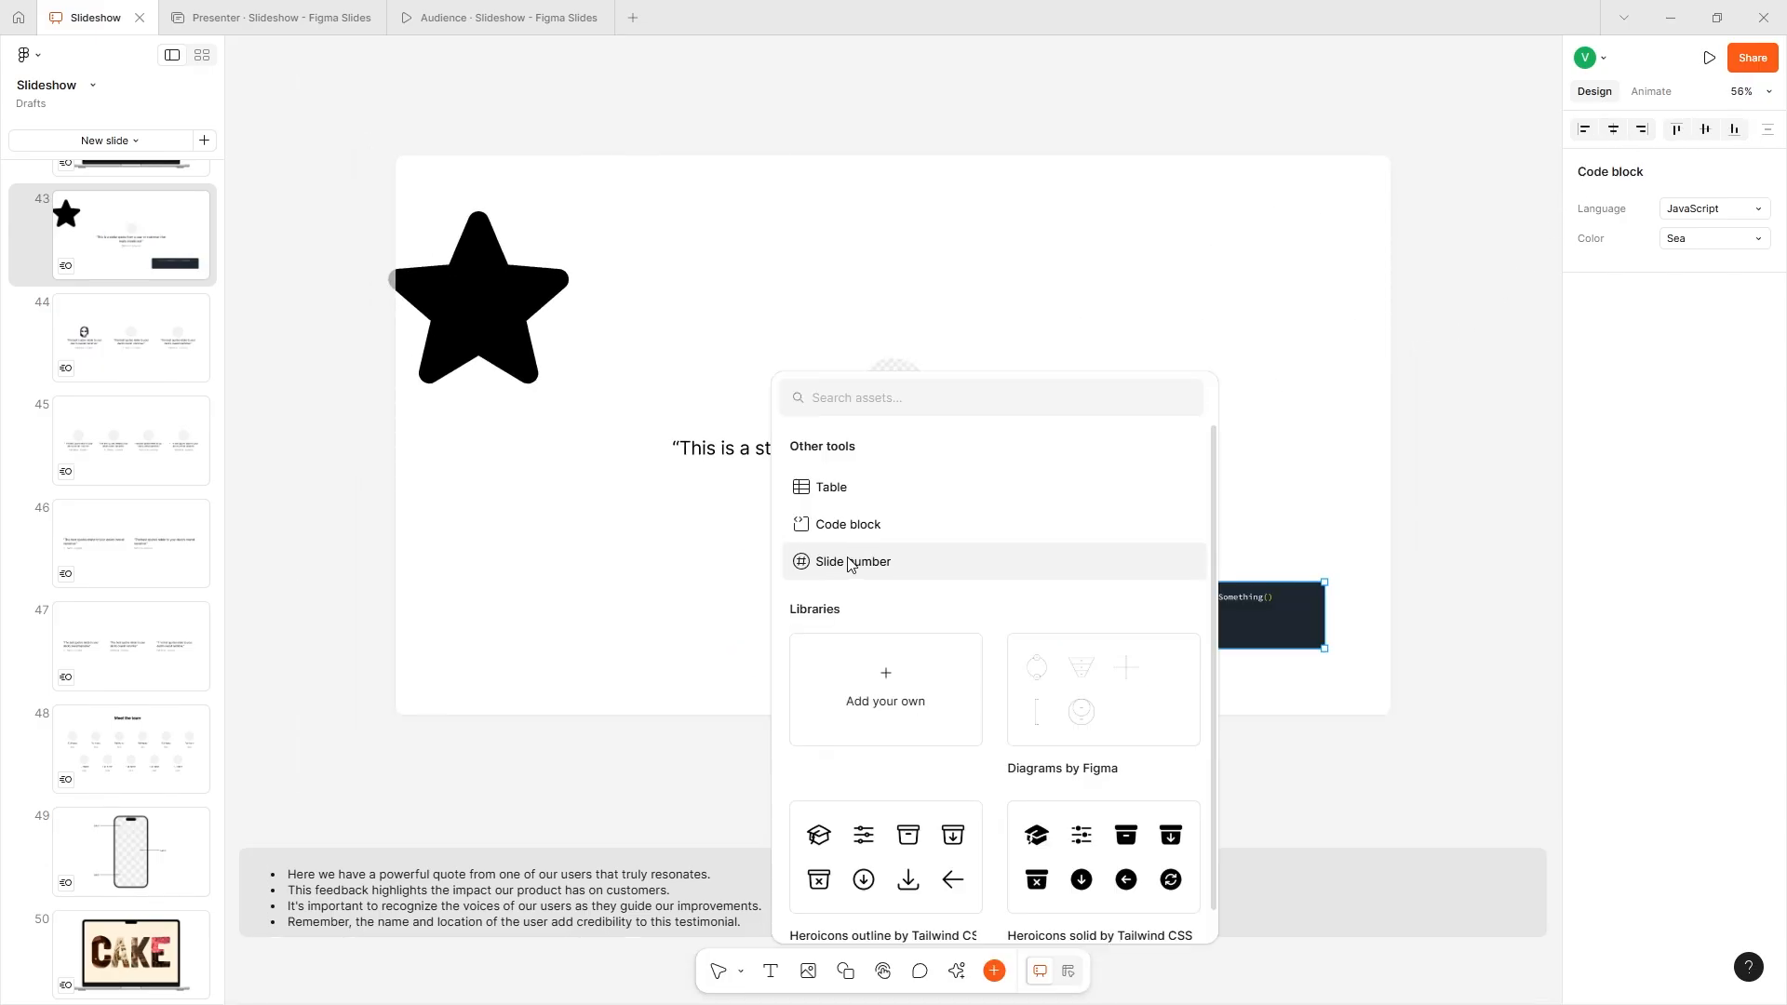
click(849, 562)
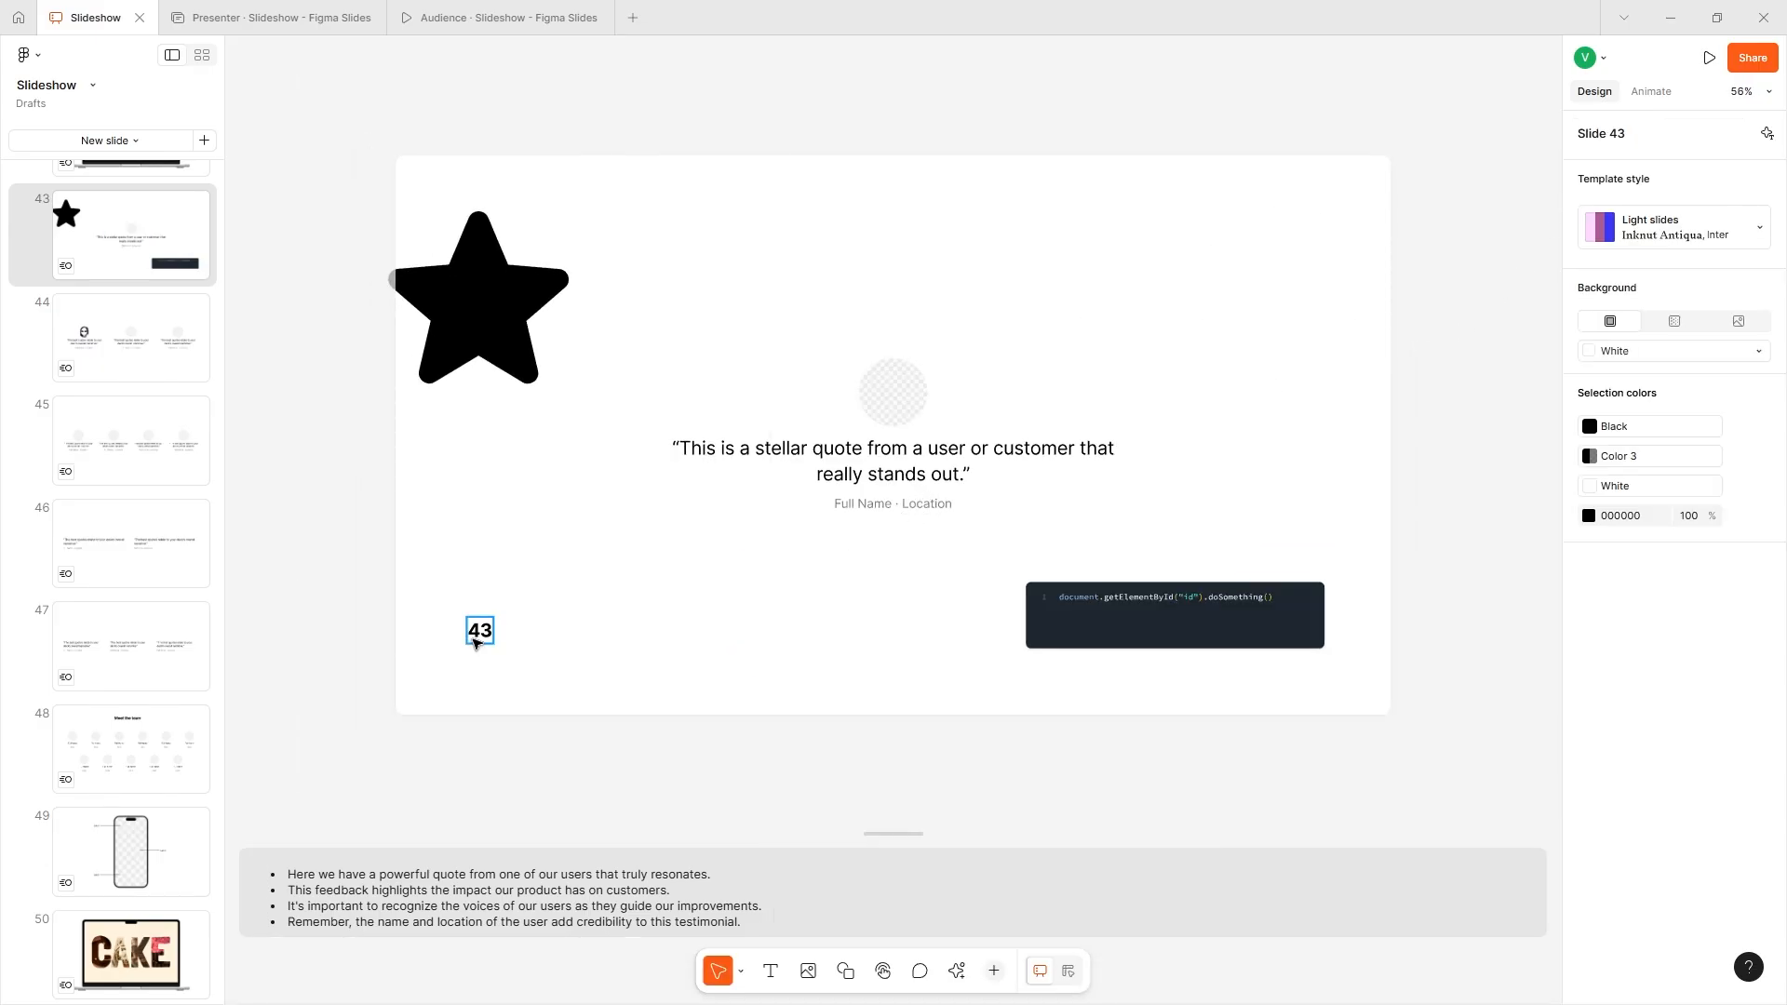
- Insert a two-by-two table in the upper right area of slide 43
click(999, 969)
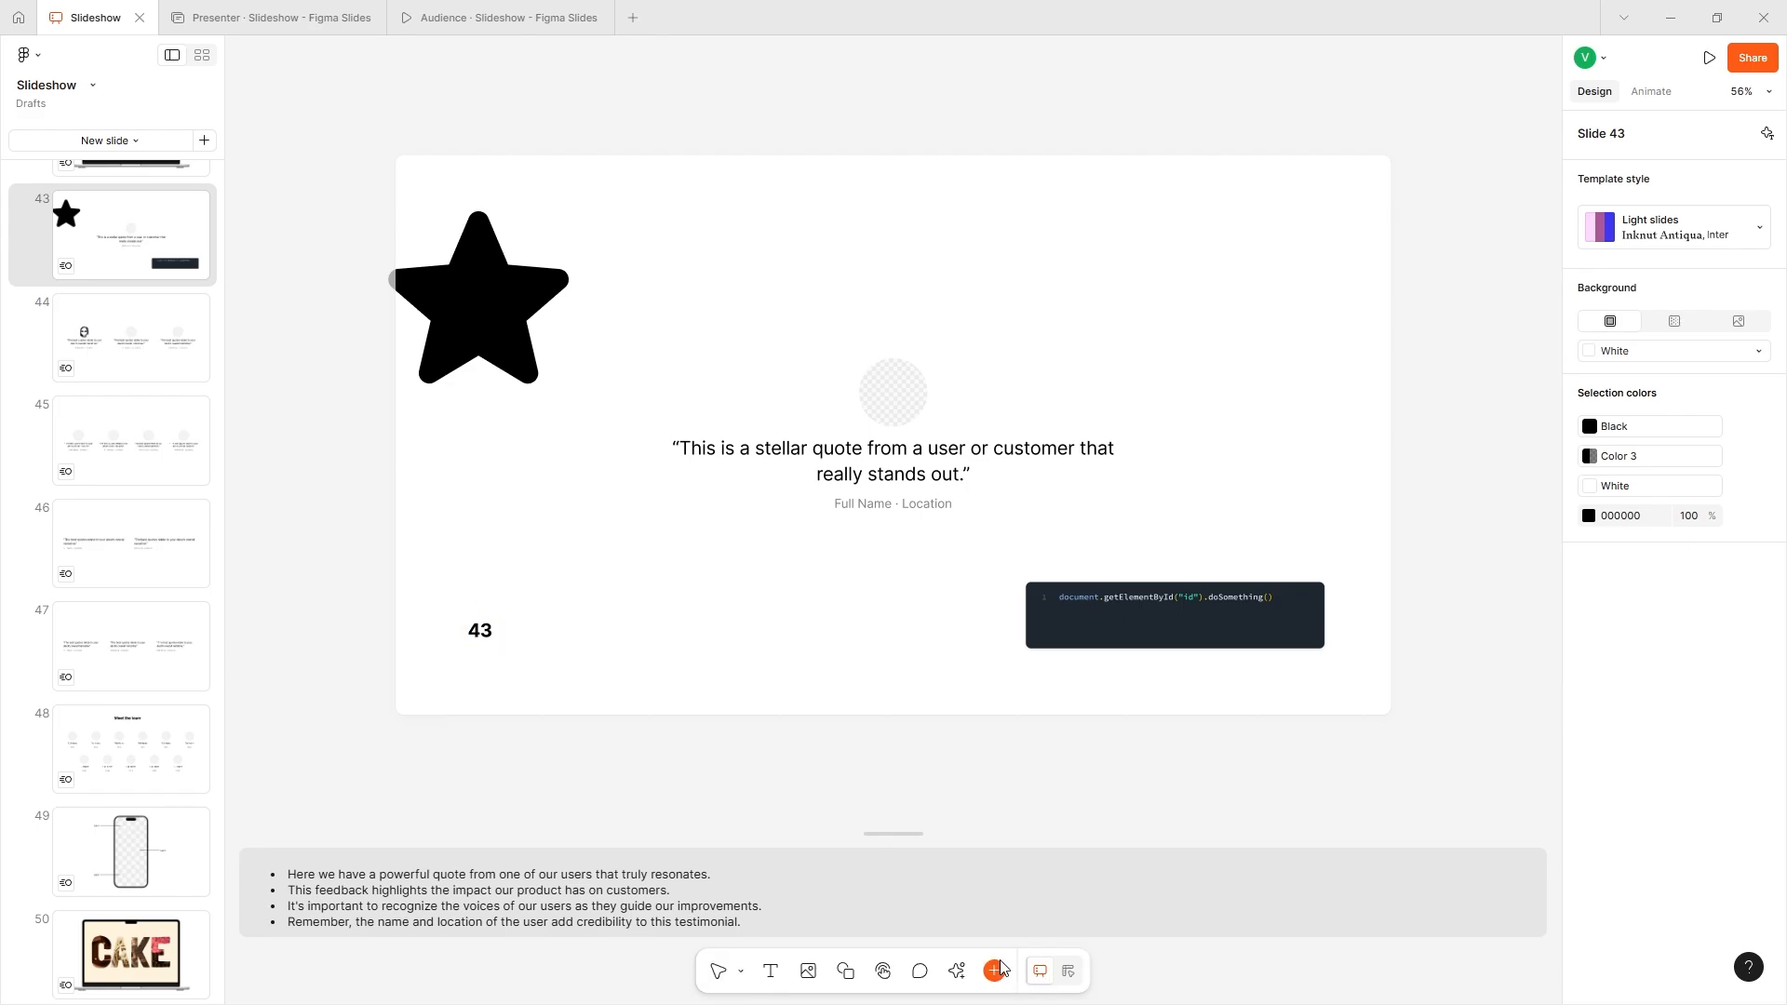
click(840, 493)
click(1129, 291)
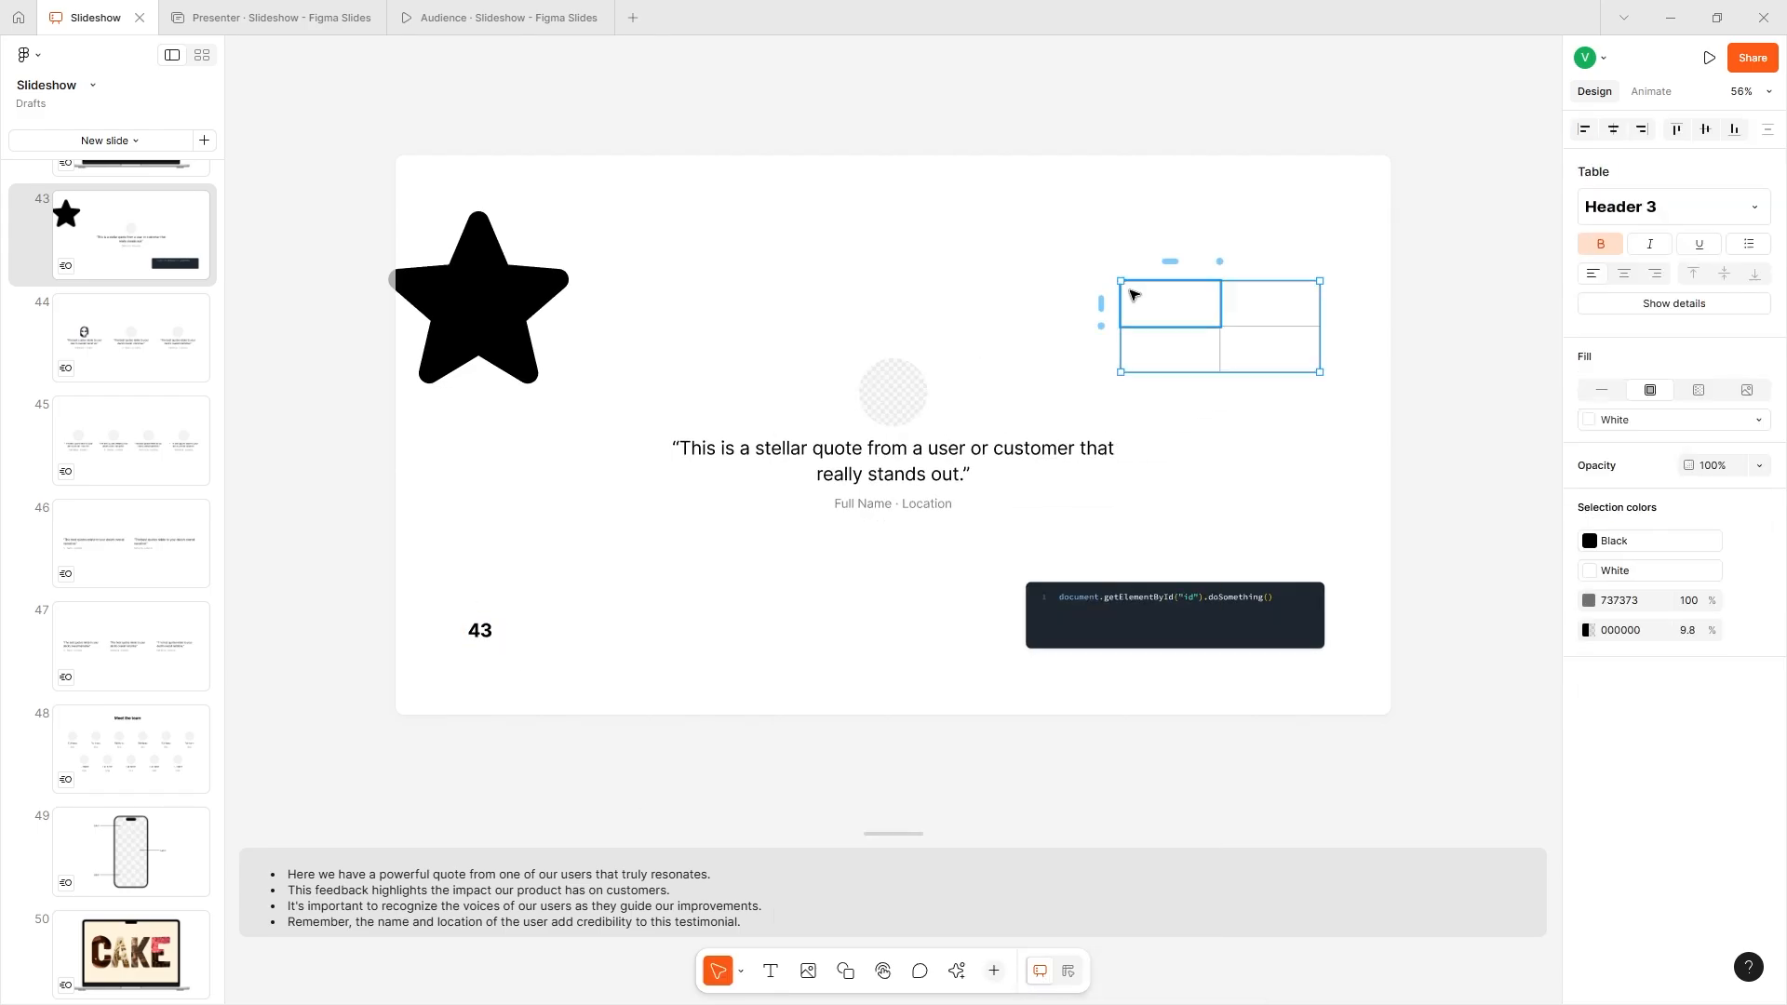
- Expand the table to three columns and five rows, and move it fully inside slide 43 above the code block
click(1169, 261)
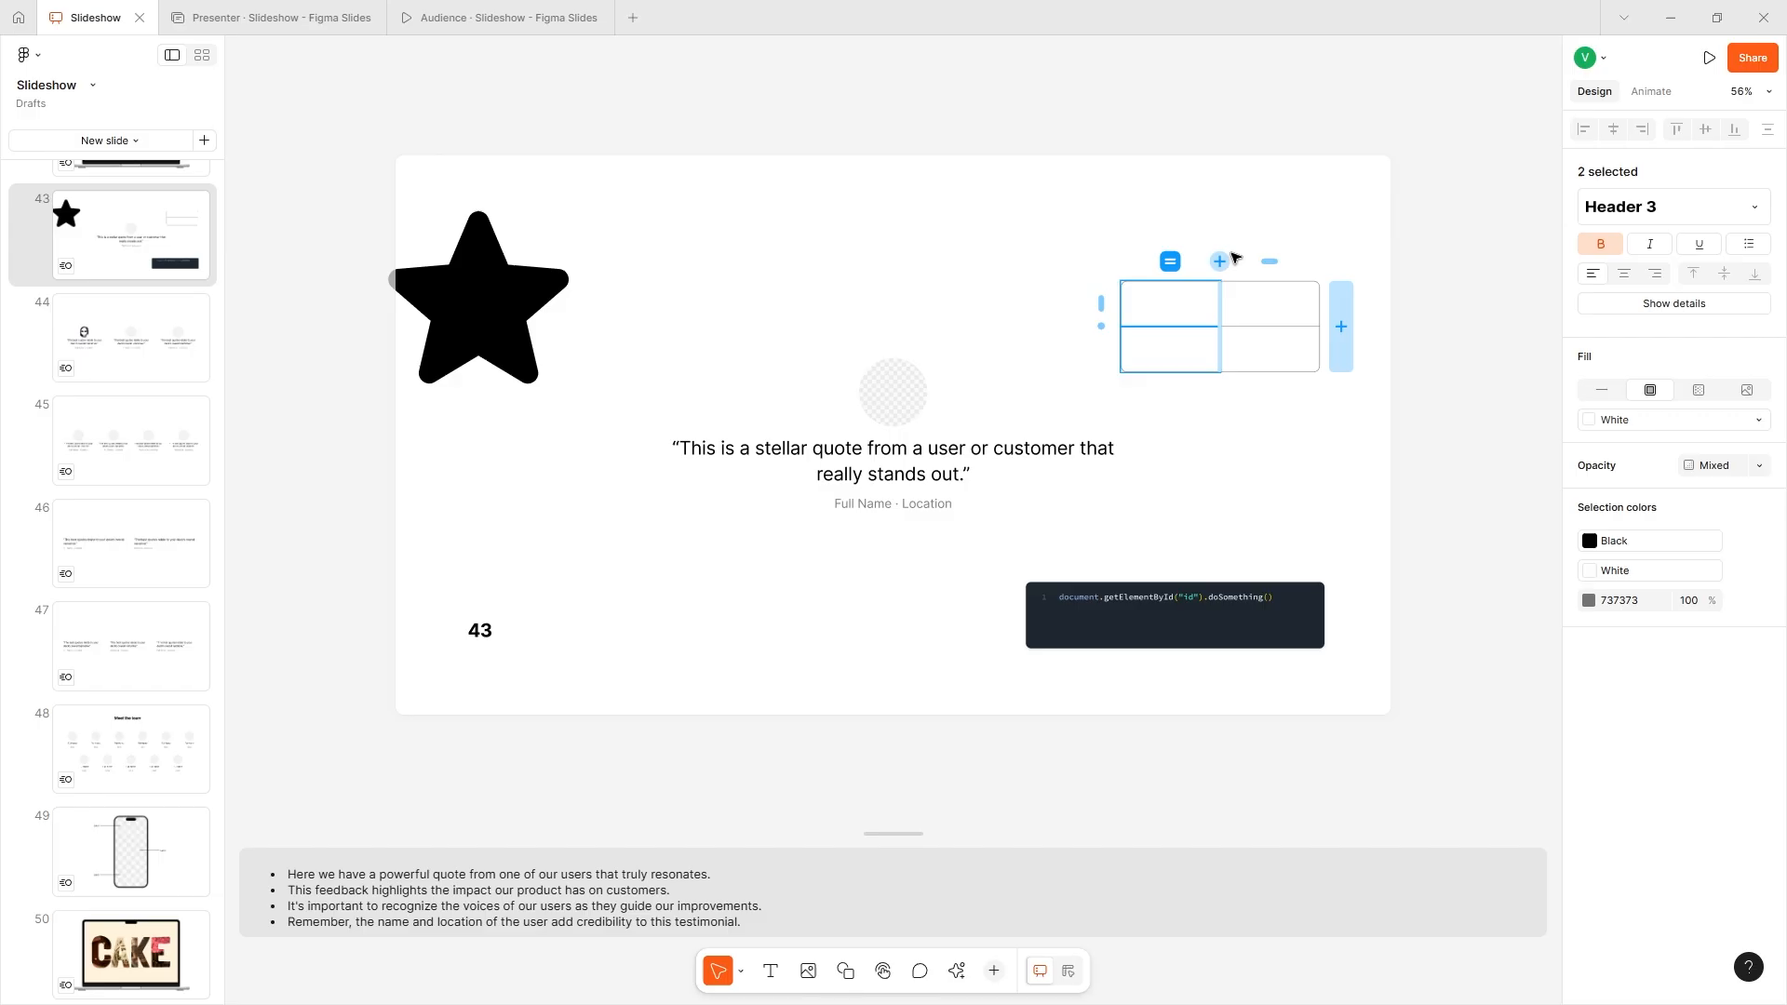
click(1219, 261)
click(1101, 326)
click(1101, 326)
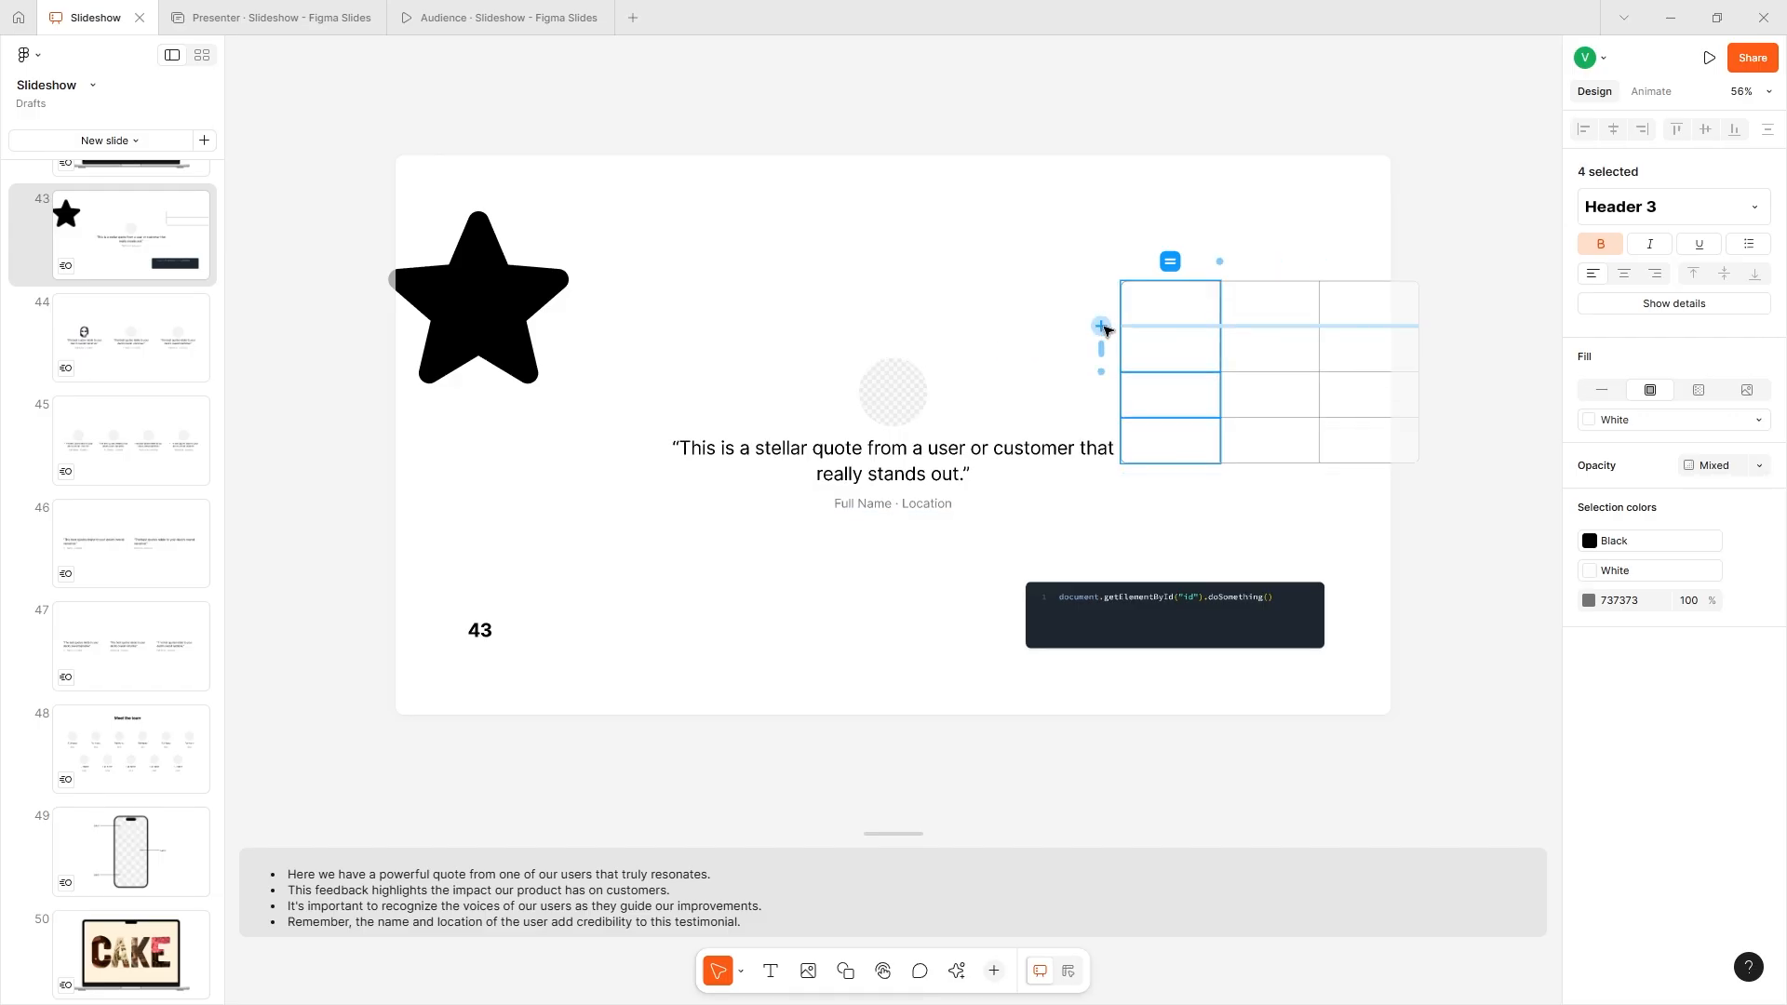
click(1101, 326)
click(1160, 227)
drag(1212, 339, 1095, 276)
- Try the gradient, image, empty and solid fill types on the table
click(1698, 390)
click(1747, 389)
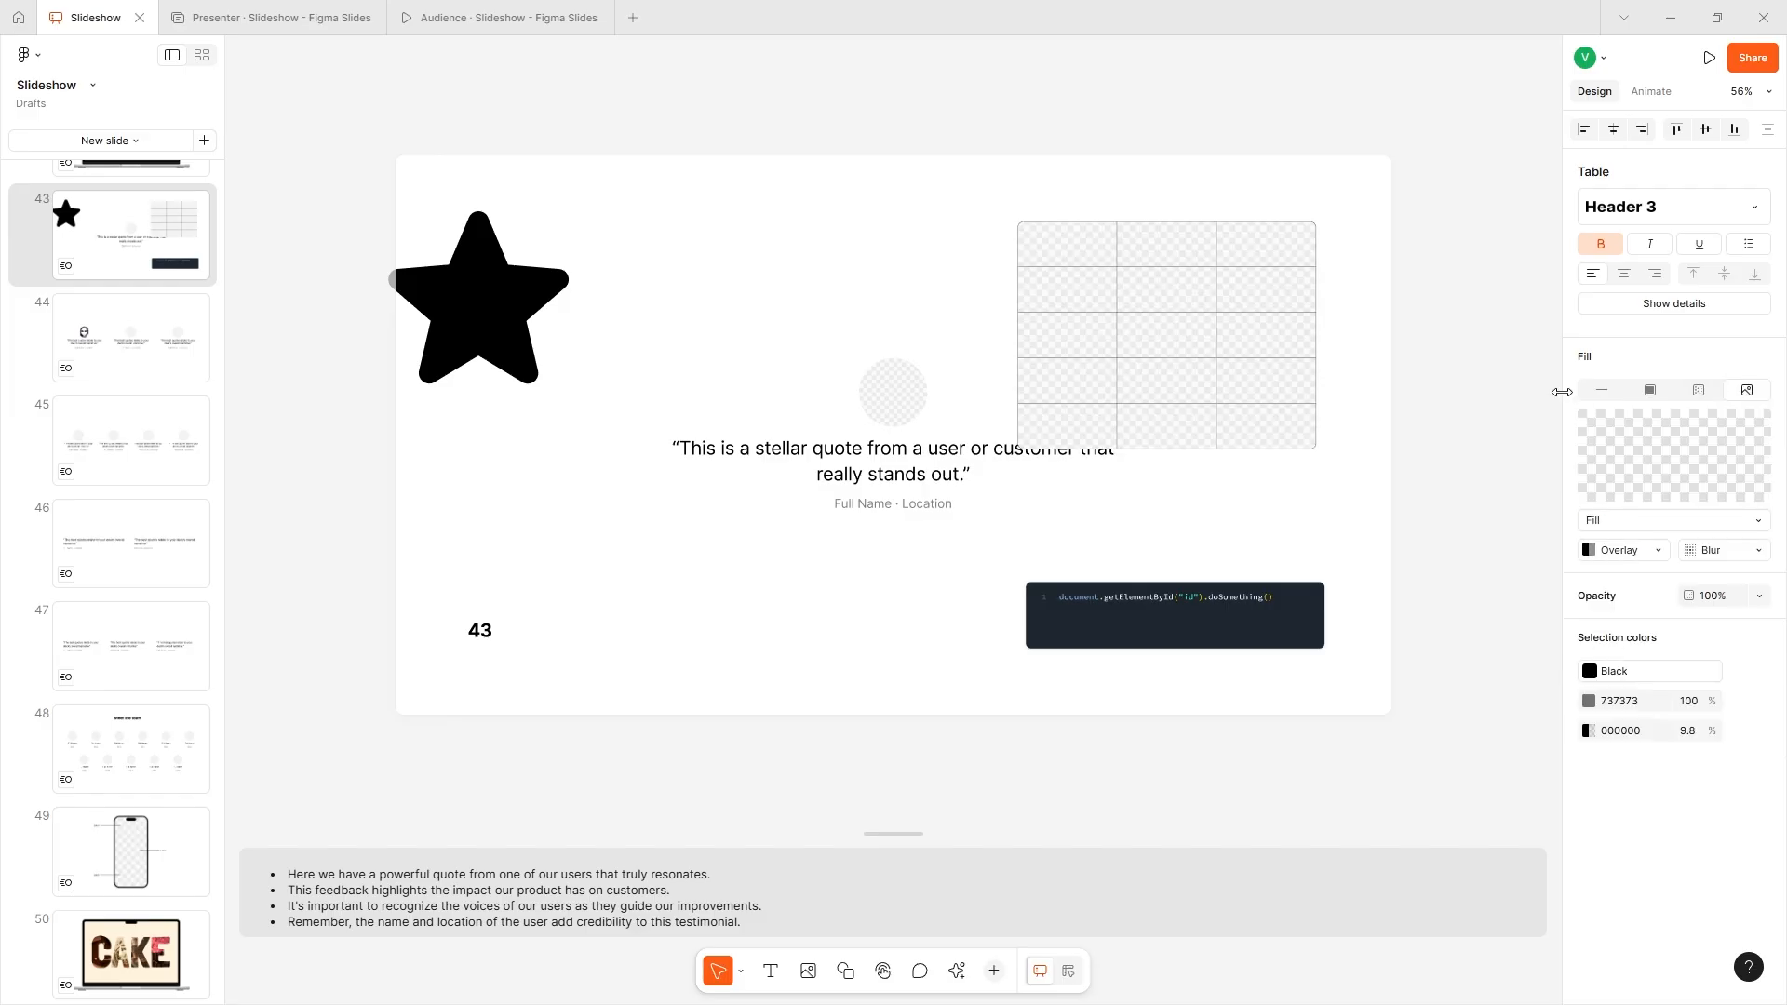
click(1593, 389)
click(1638, 401)
click(1681, 395)
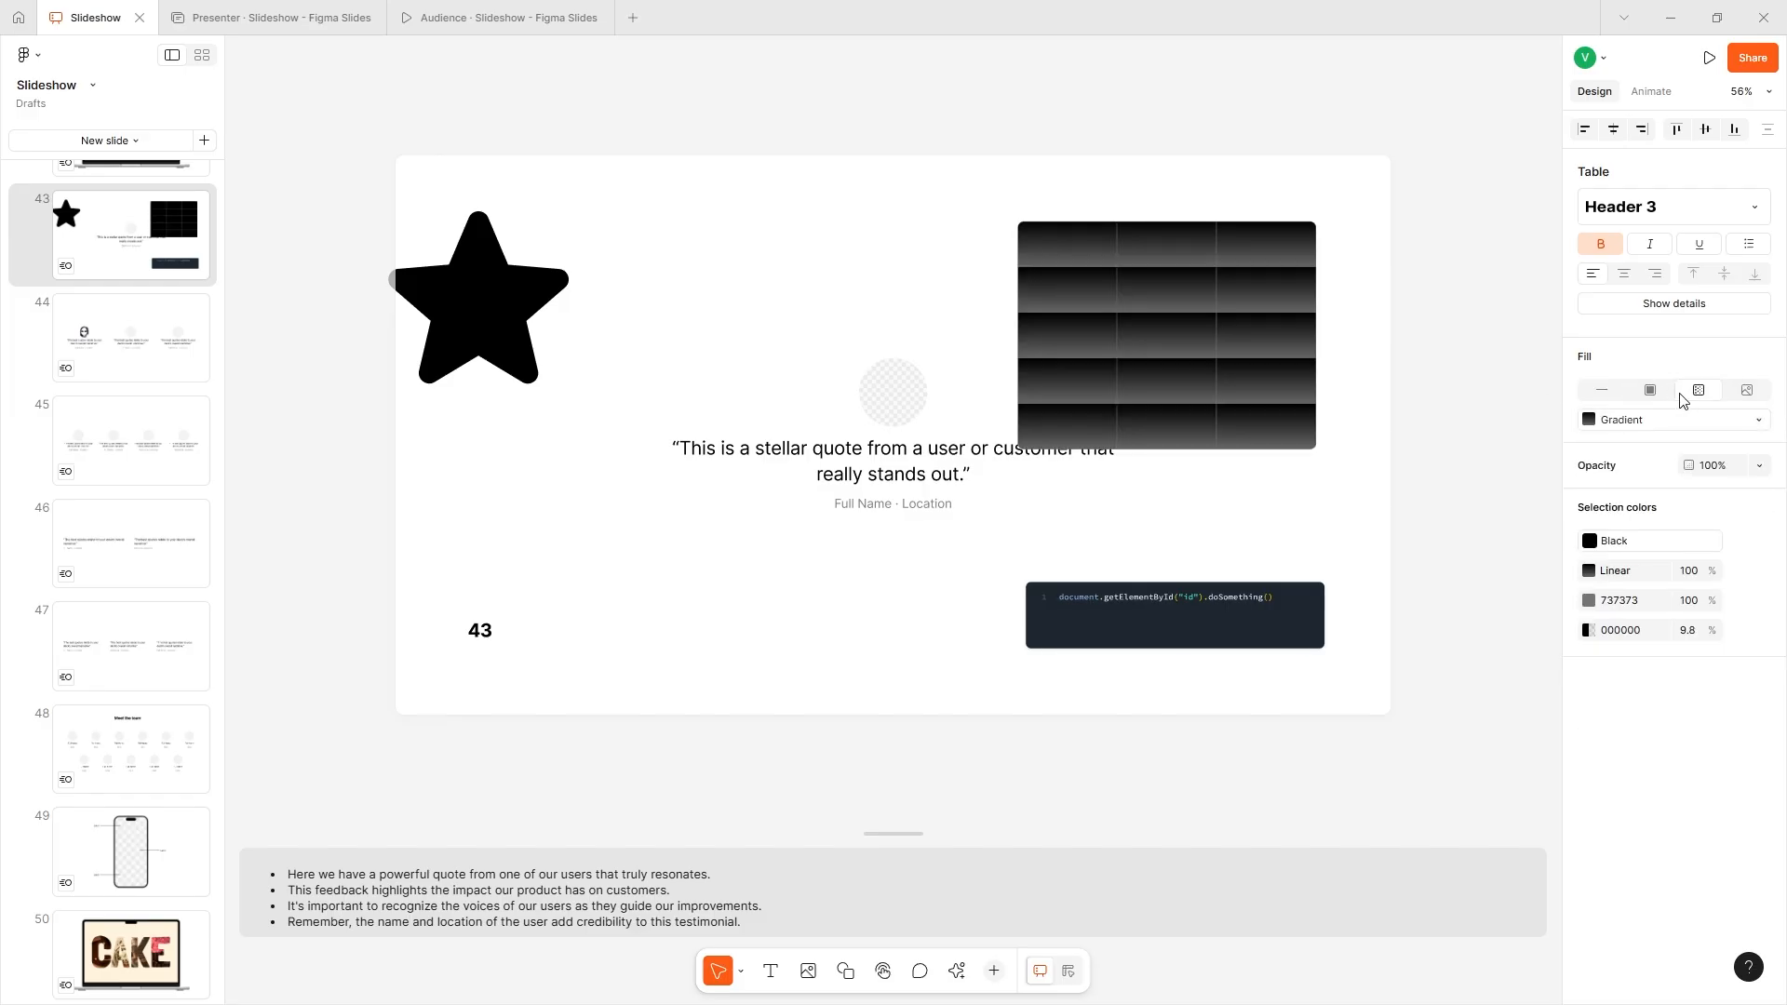
- Give the table a solid Persimmon fill and deselect it
click(1650, 390)
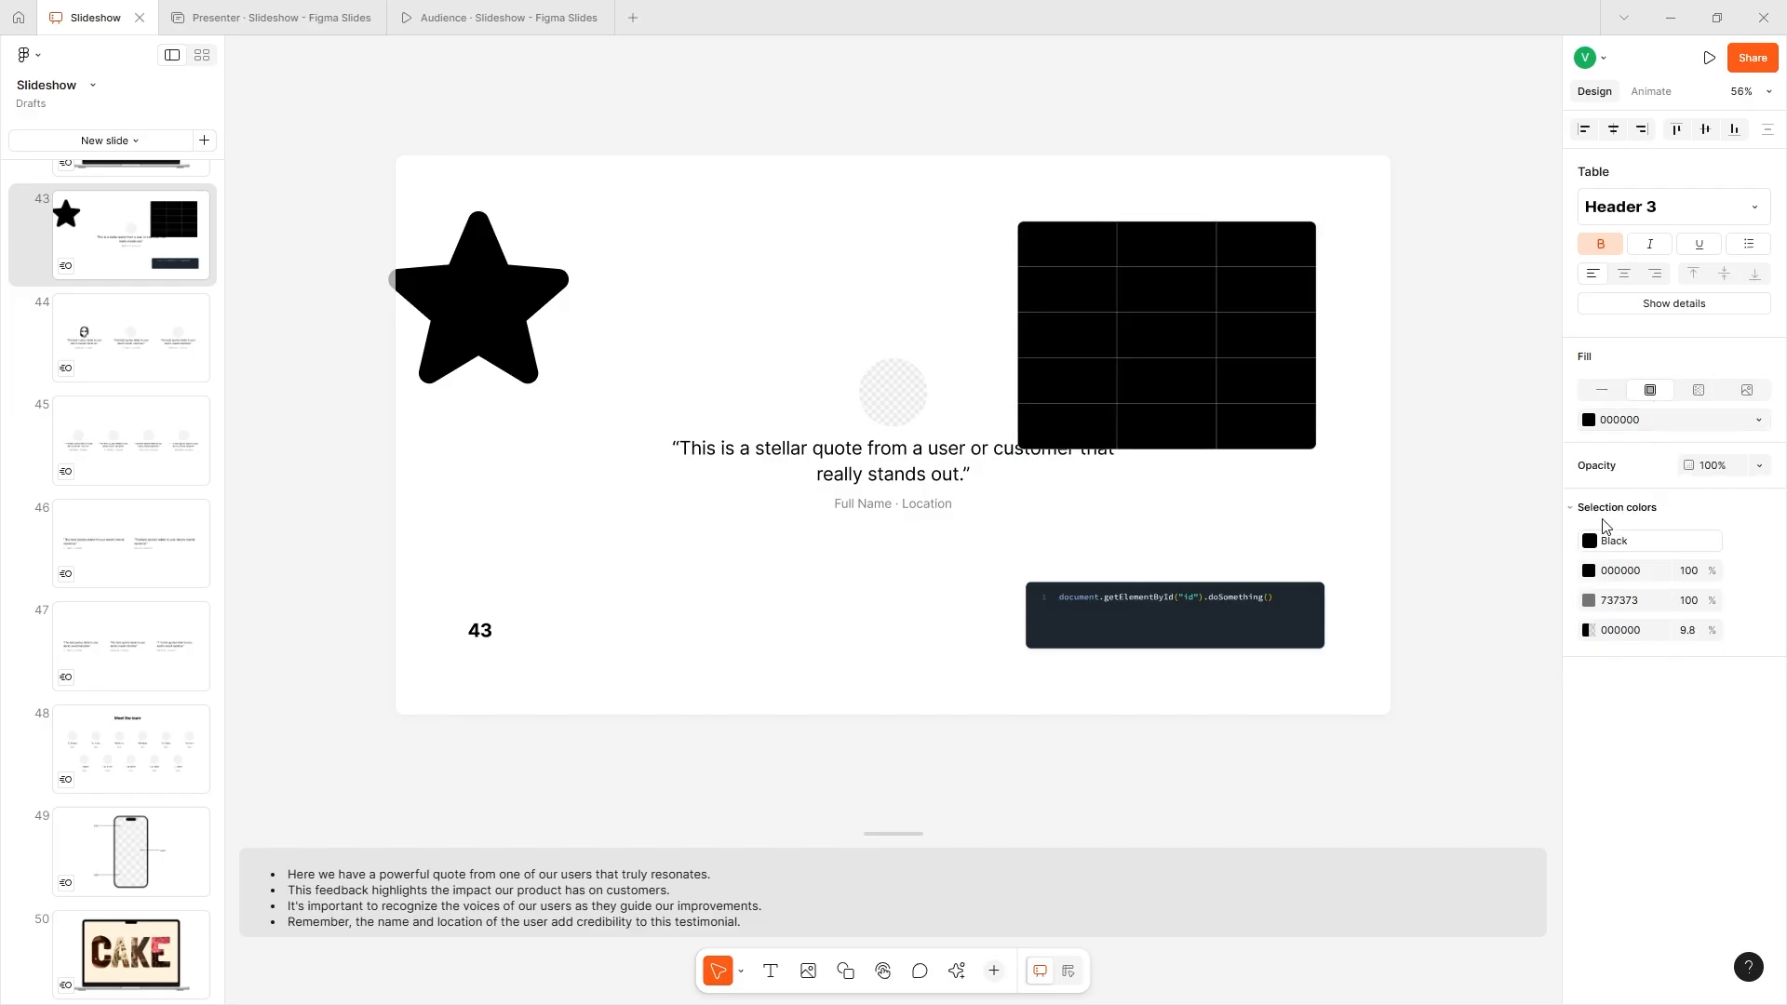
click(1587, 426)
click(1439, 530)
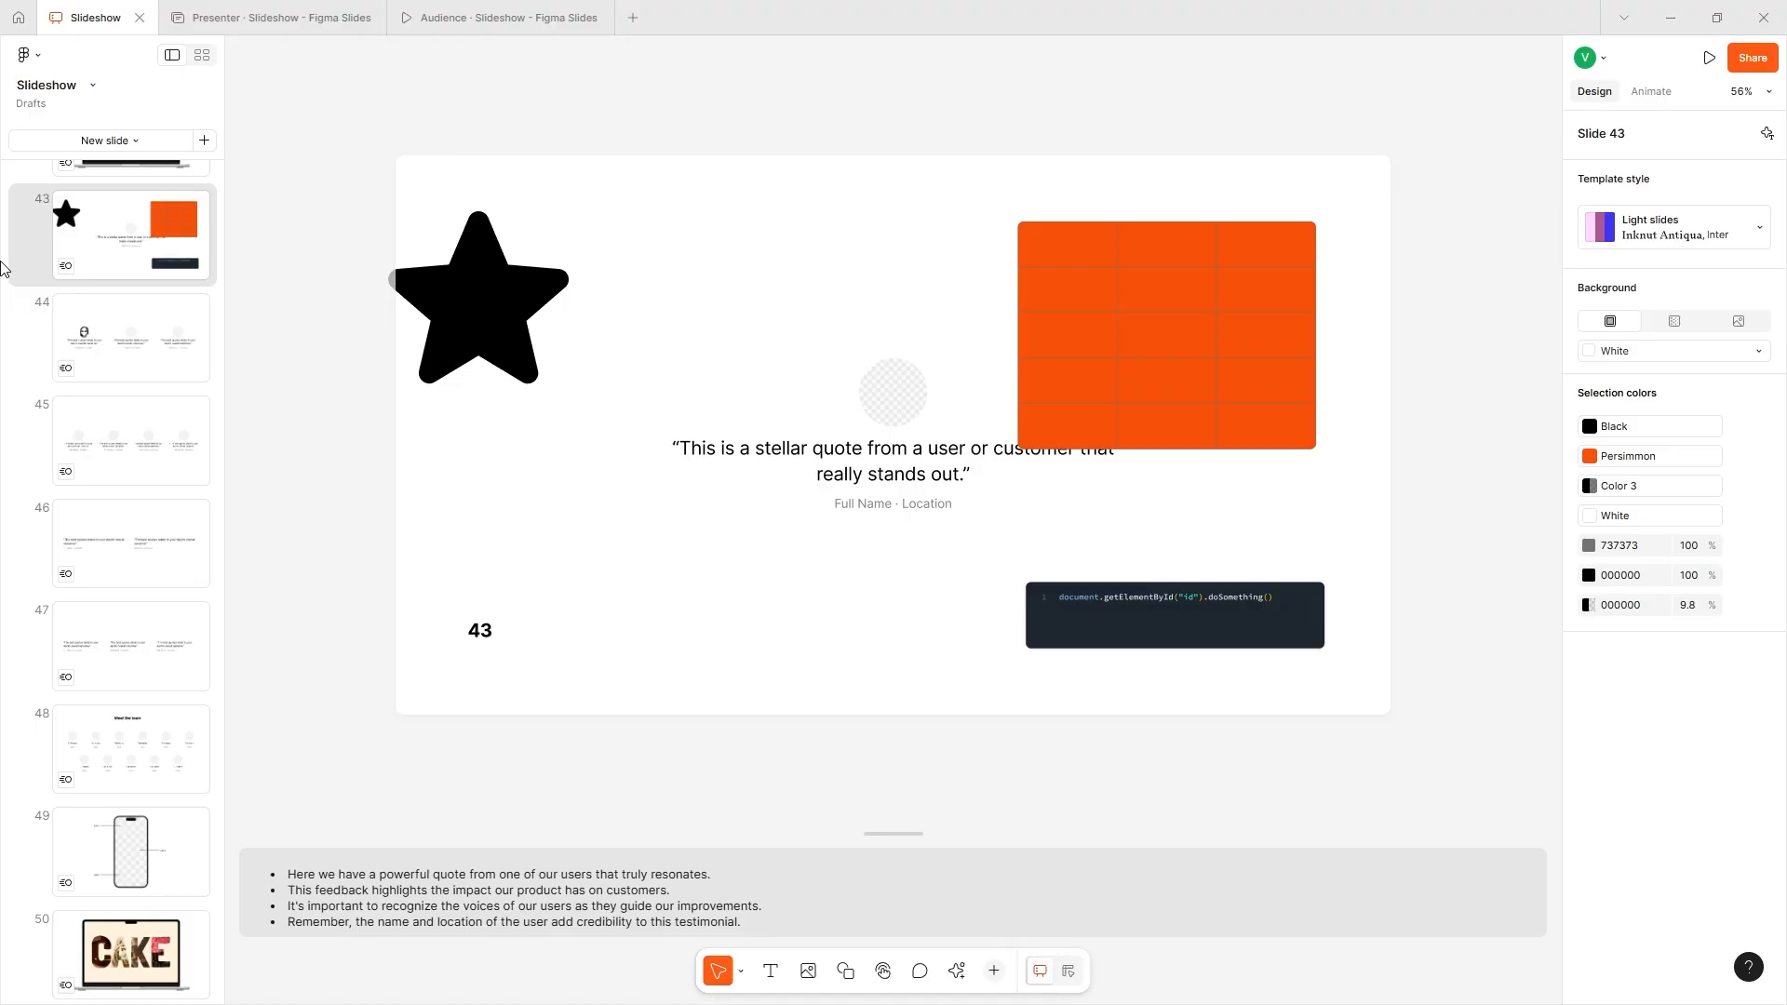
- Examine slide 39's phone mockup layers and detailed properties in design mode, and return to slide mode
scroll(119, 625, up, 7)
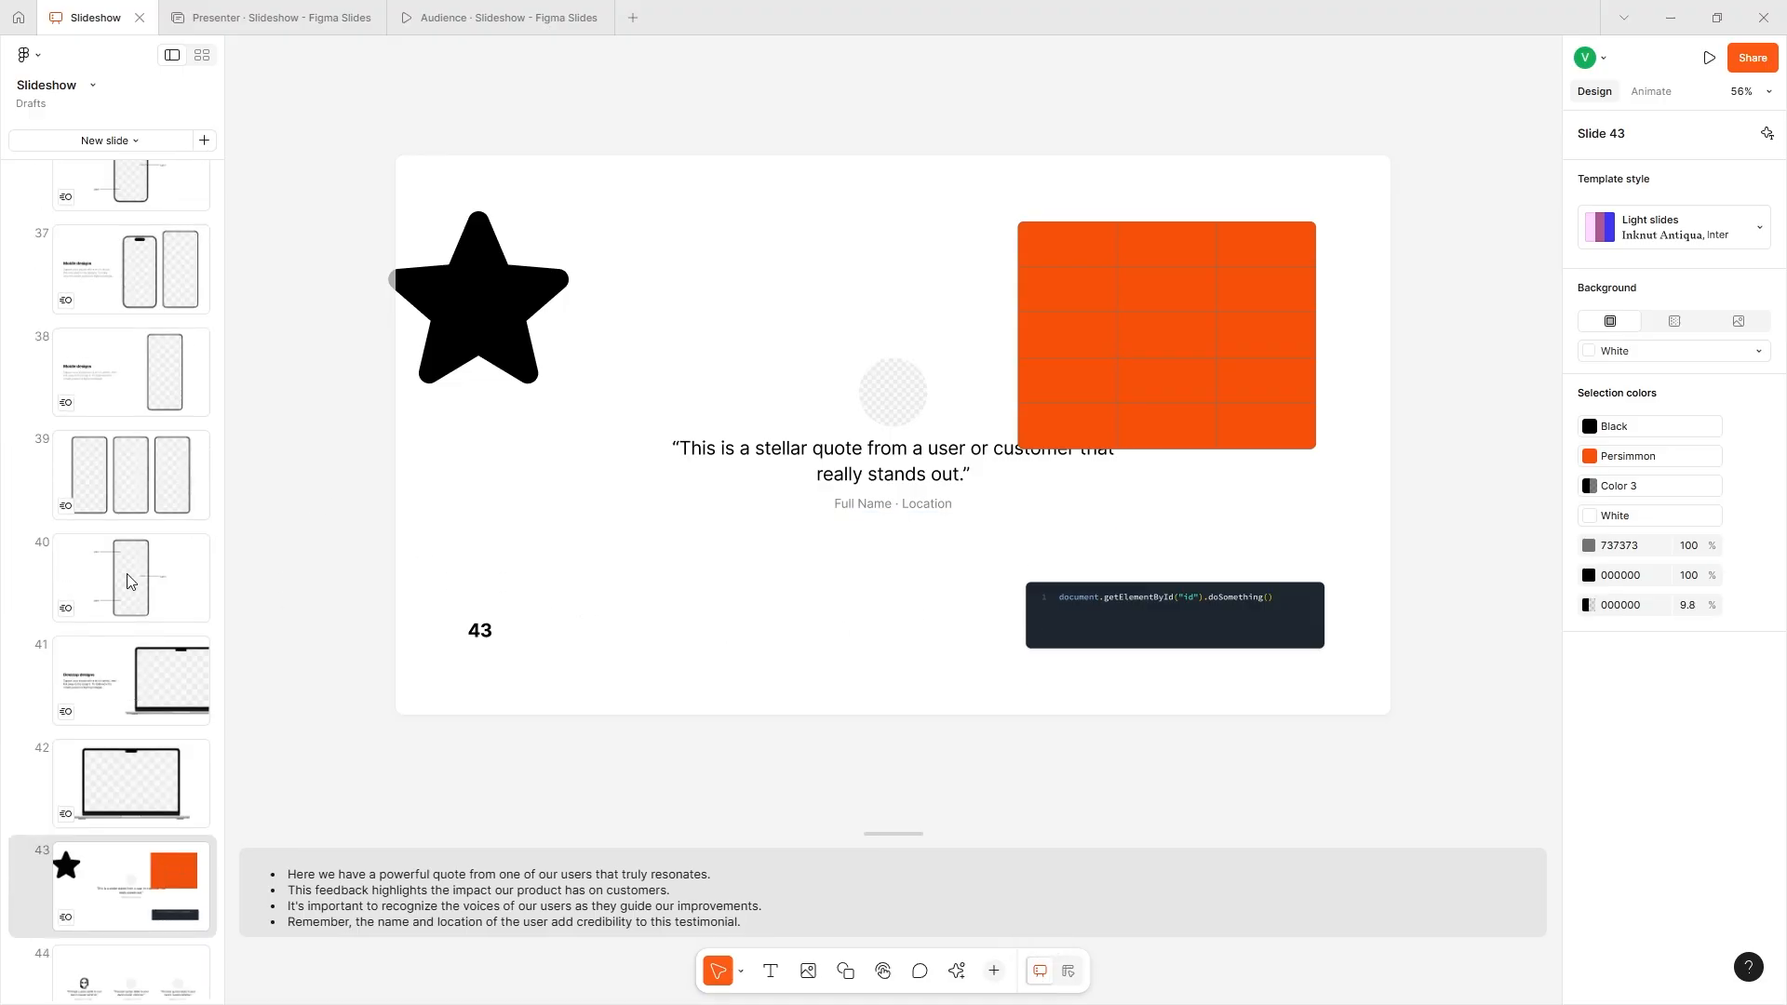
click(128, 575)
key(Up)
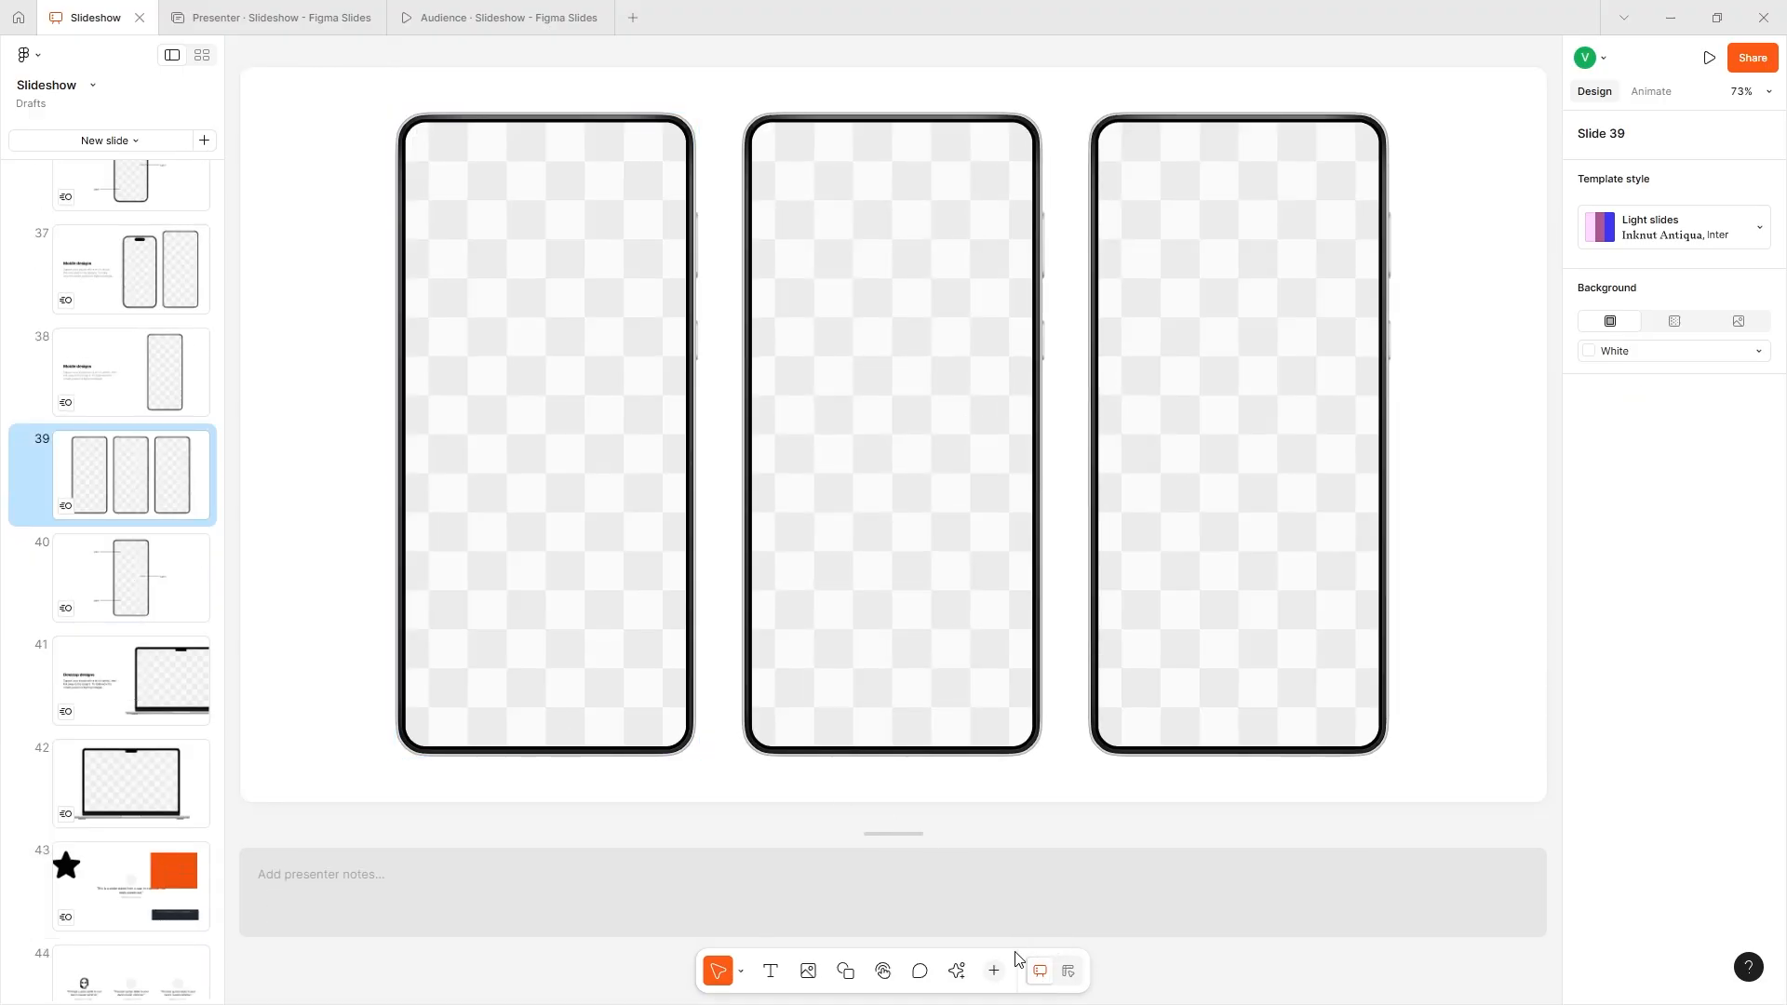
click(1066, 975)
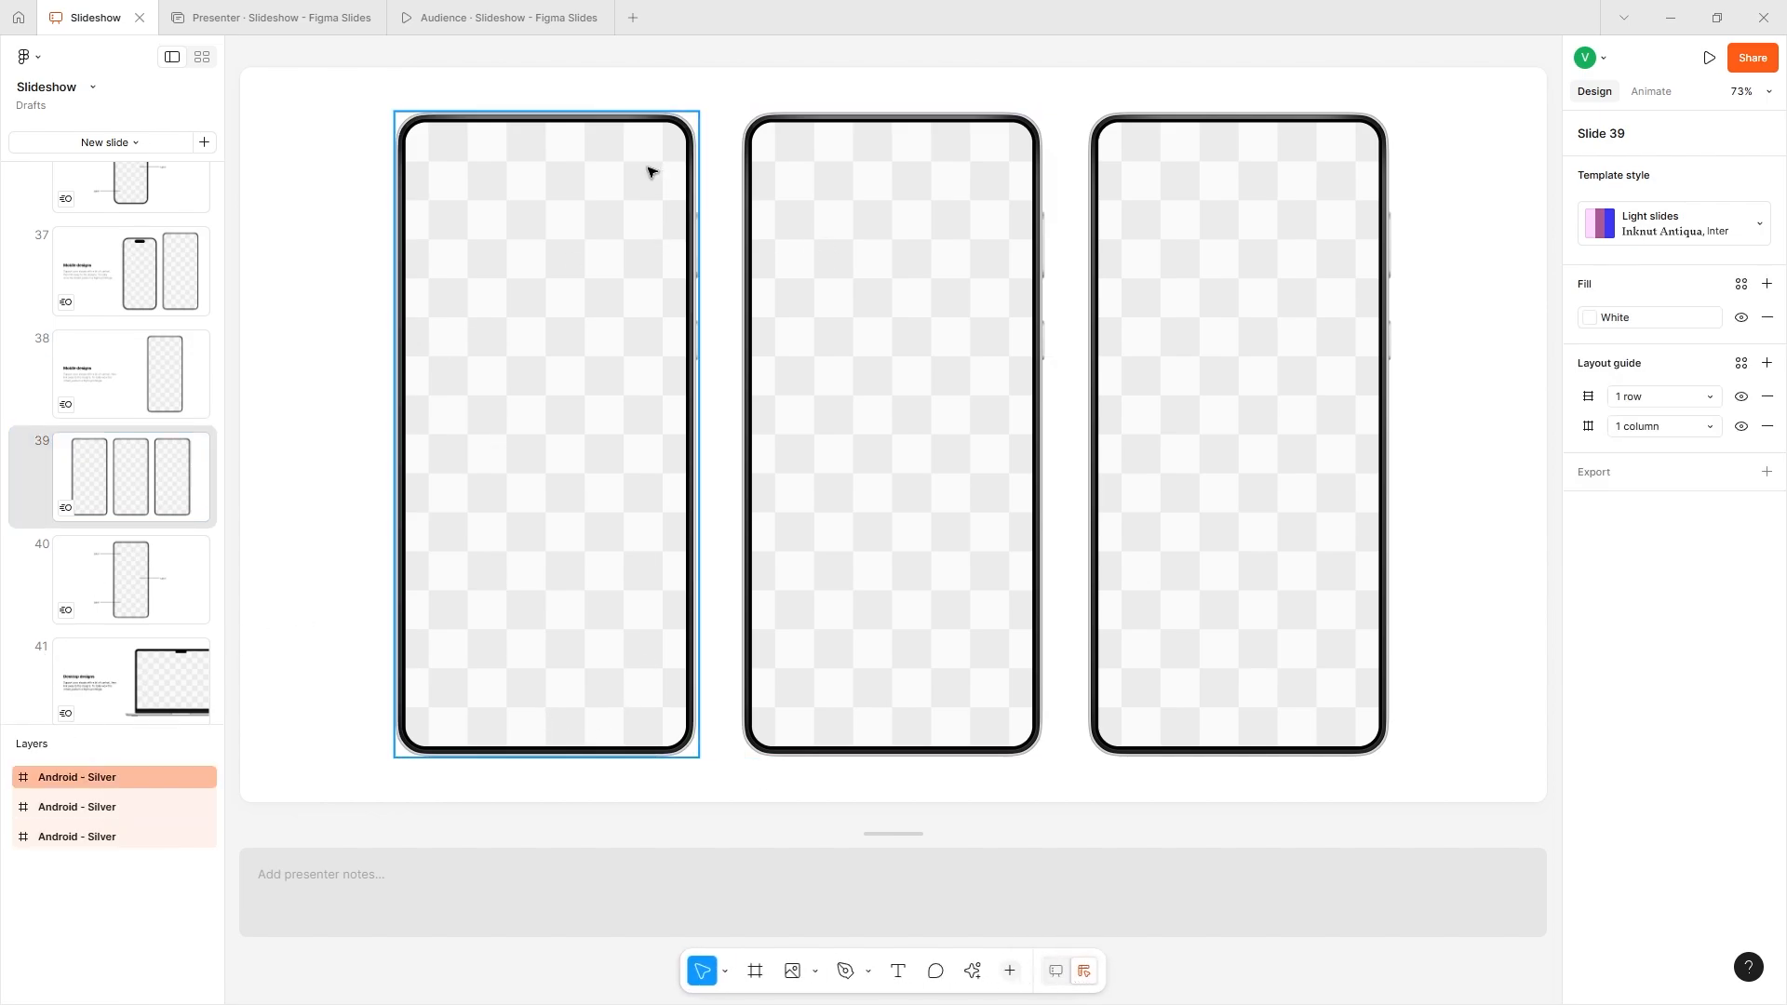
click(1660, 229)
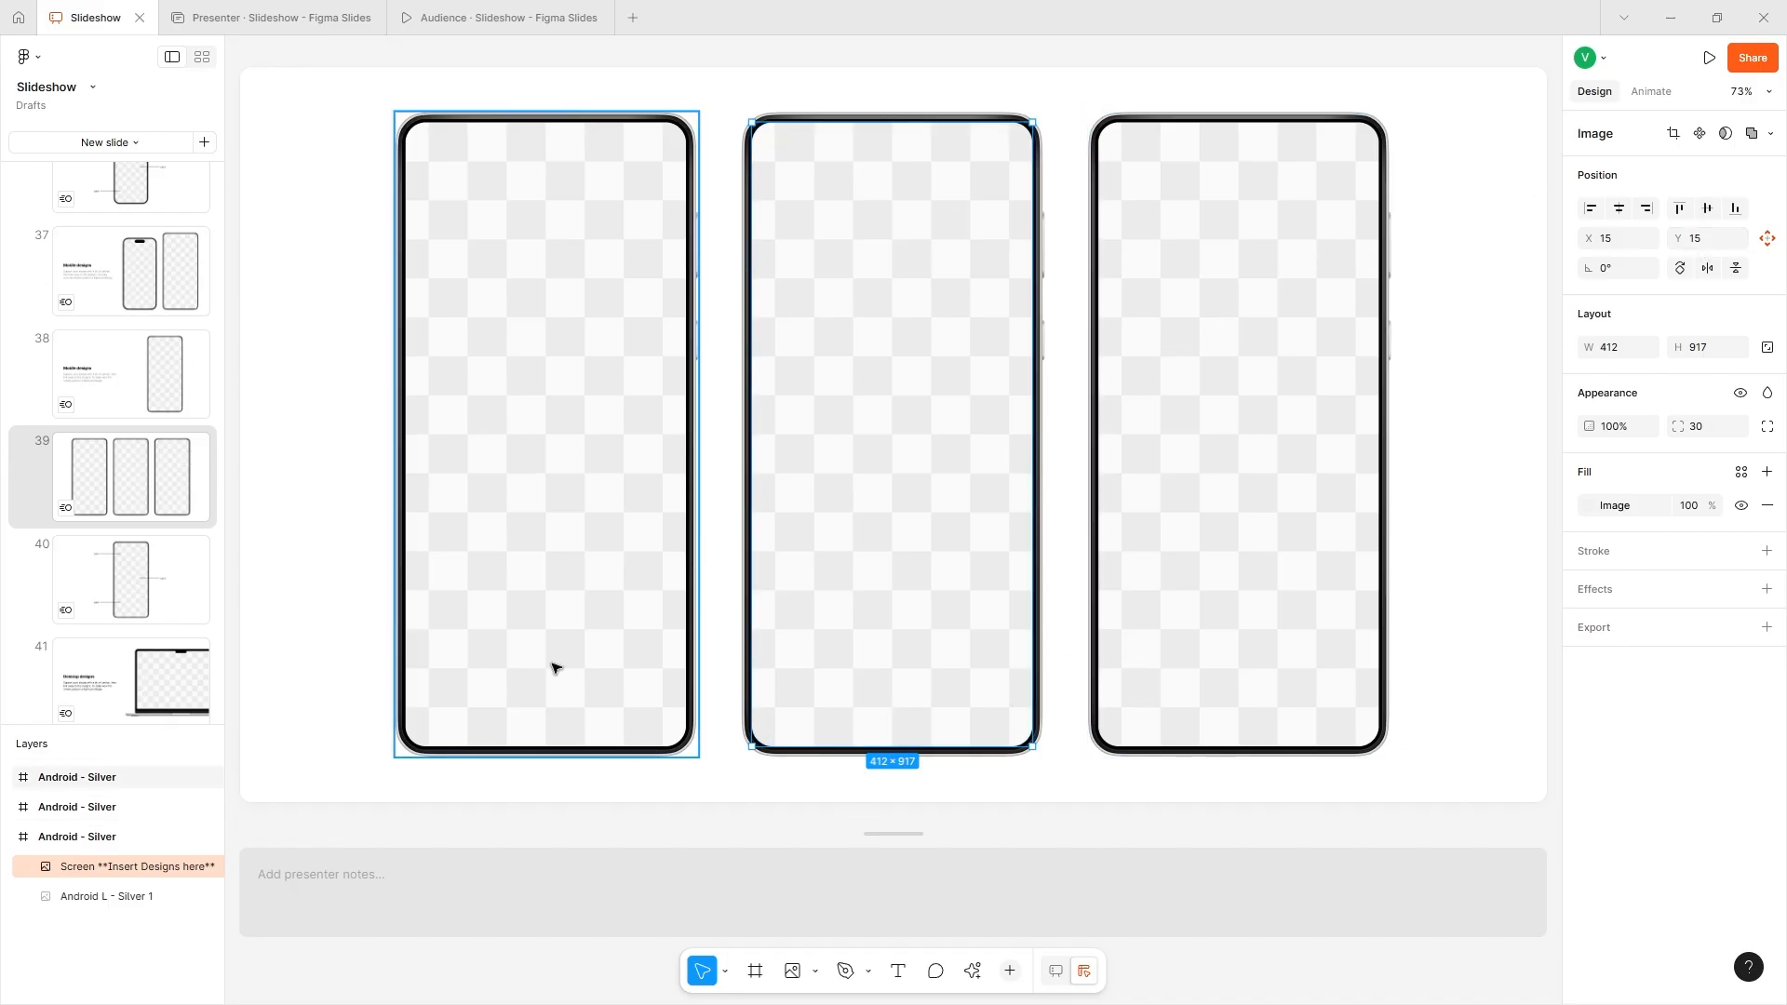
click(1055, 971)
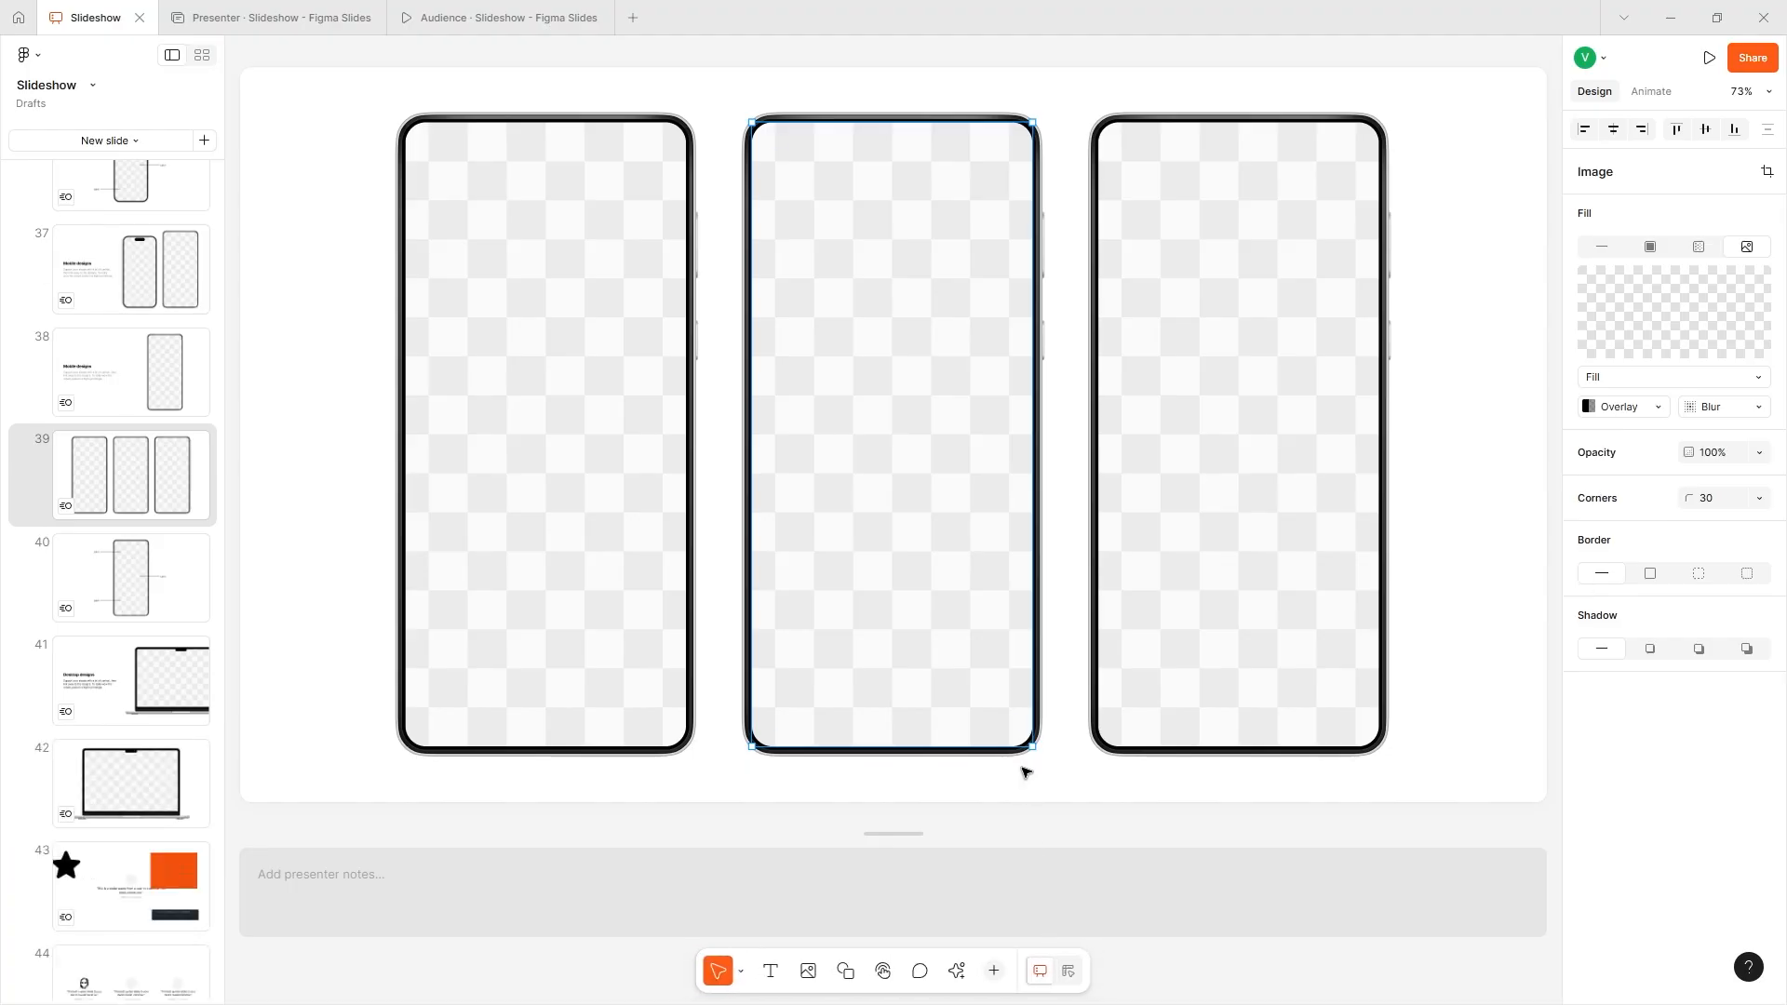
- Present the deck from slide 39 without notes and return to the editable file
click(1708, 57)
click(1486, 152)
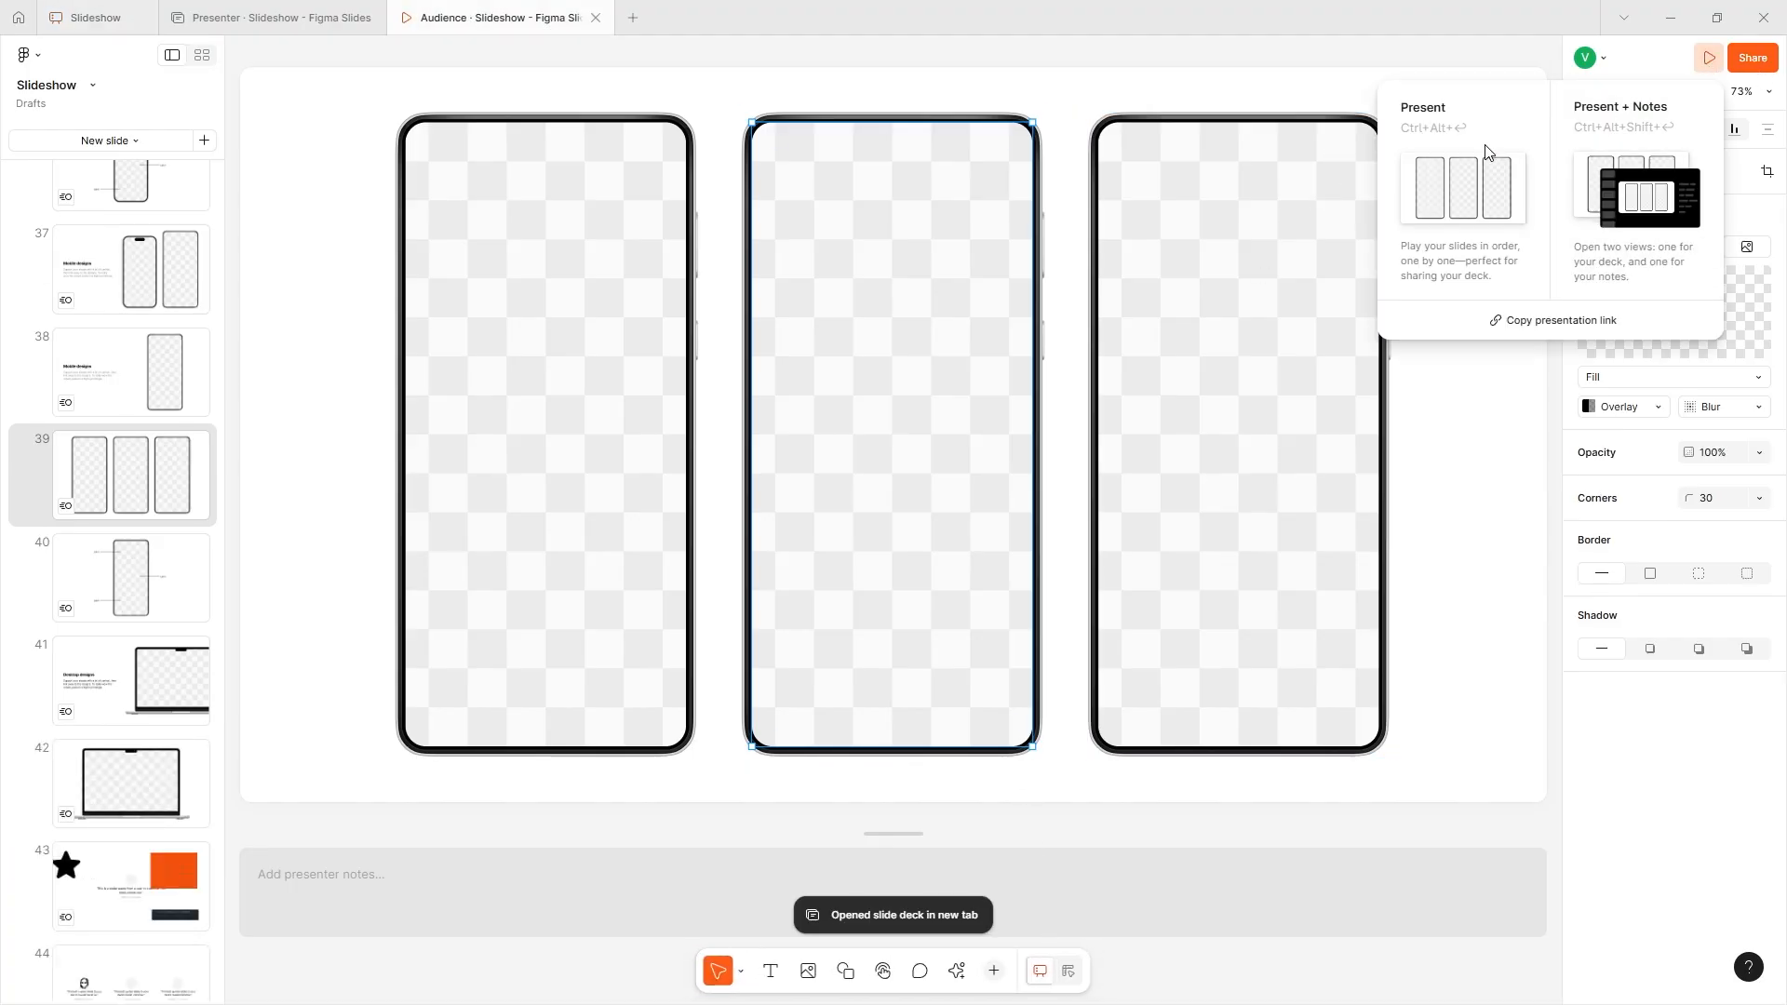
click(103, 14)
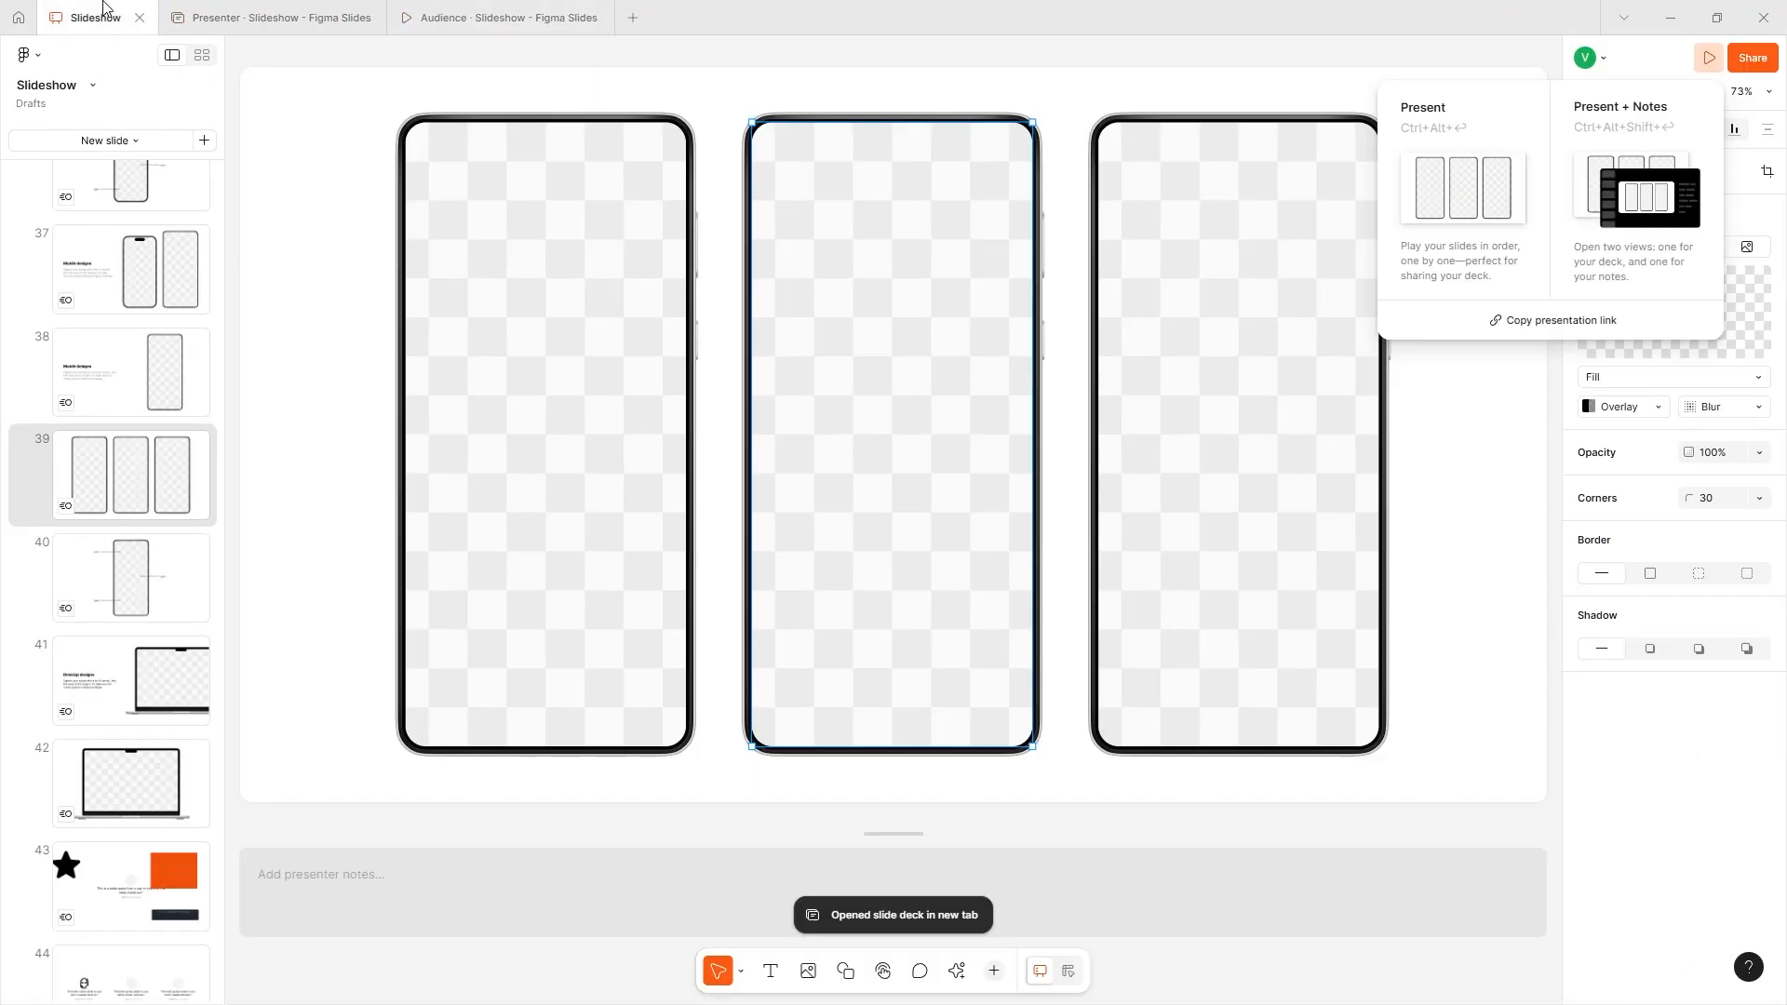
click(1758, 77)
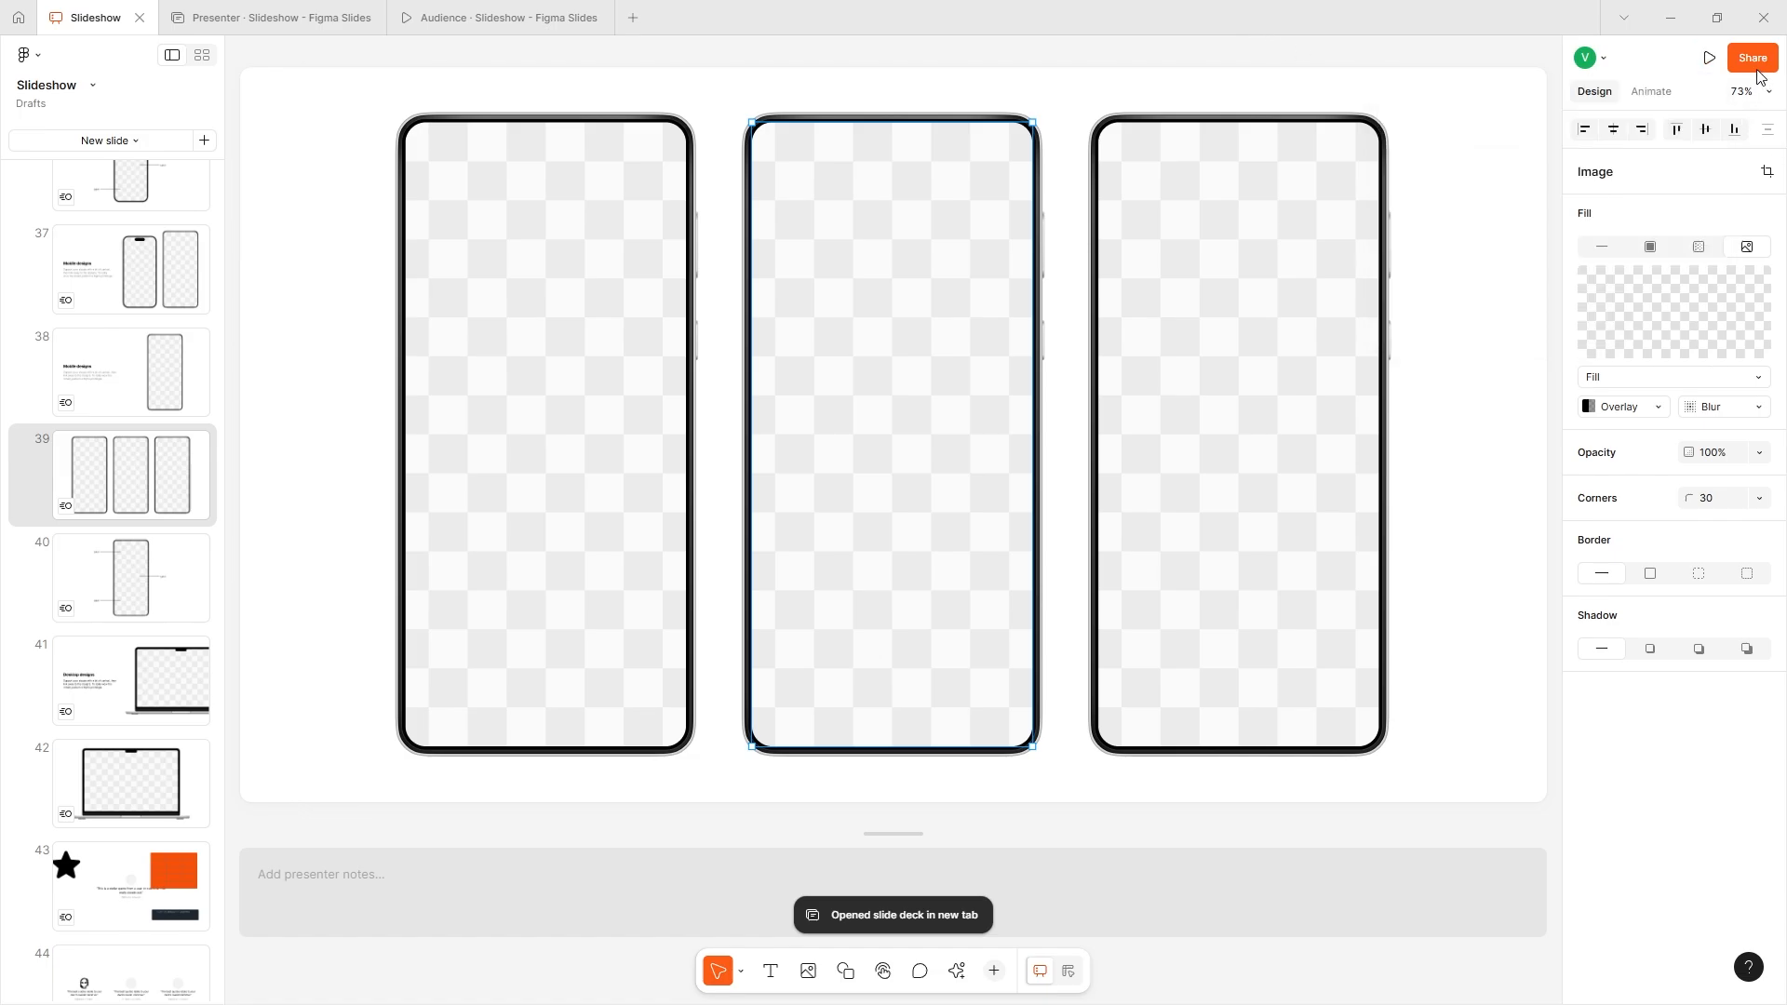
- Examine the deck's sharing options, including the email invitation field and the access settings for Anyone
click(1753, 62)
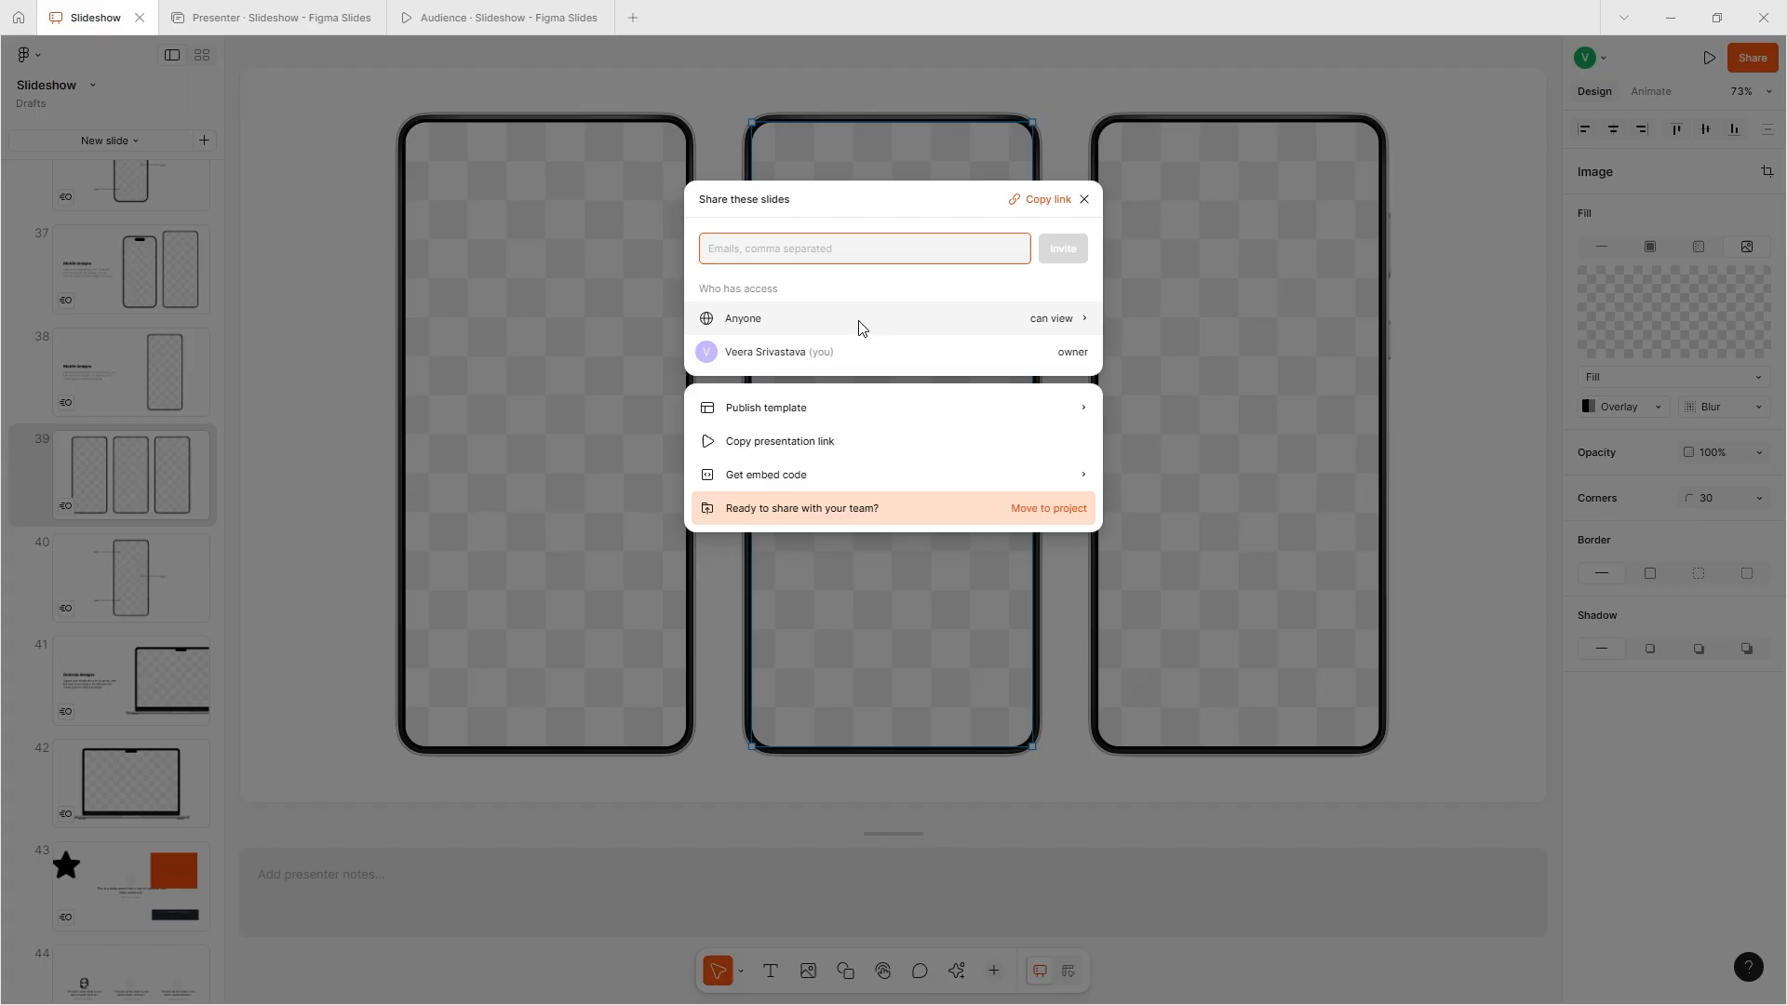
click(1043, 210)
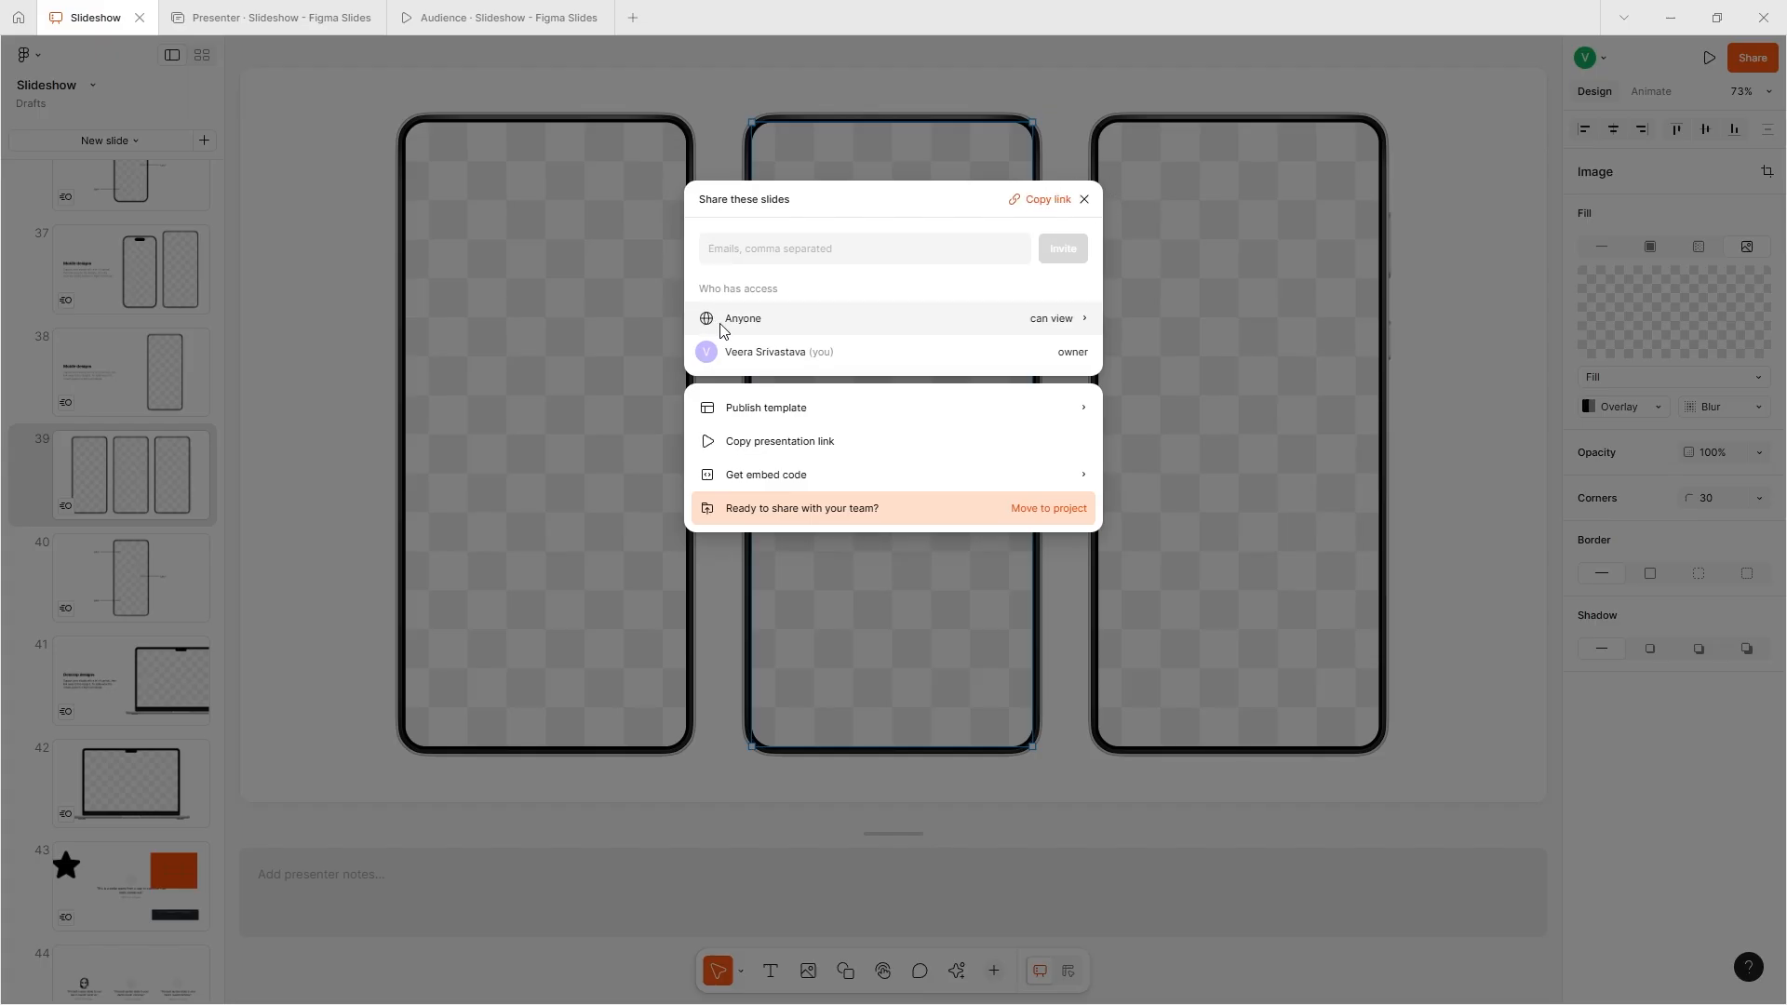
click(770, 257)
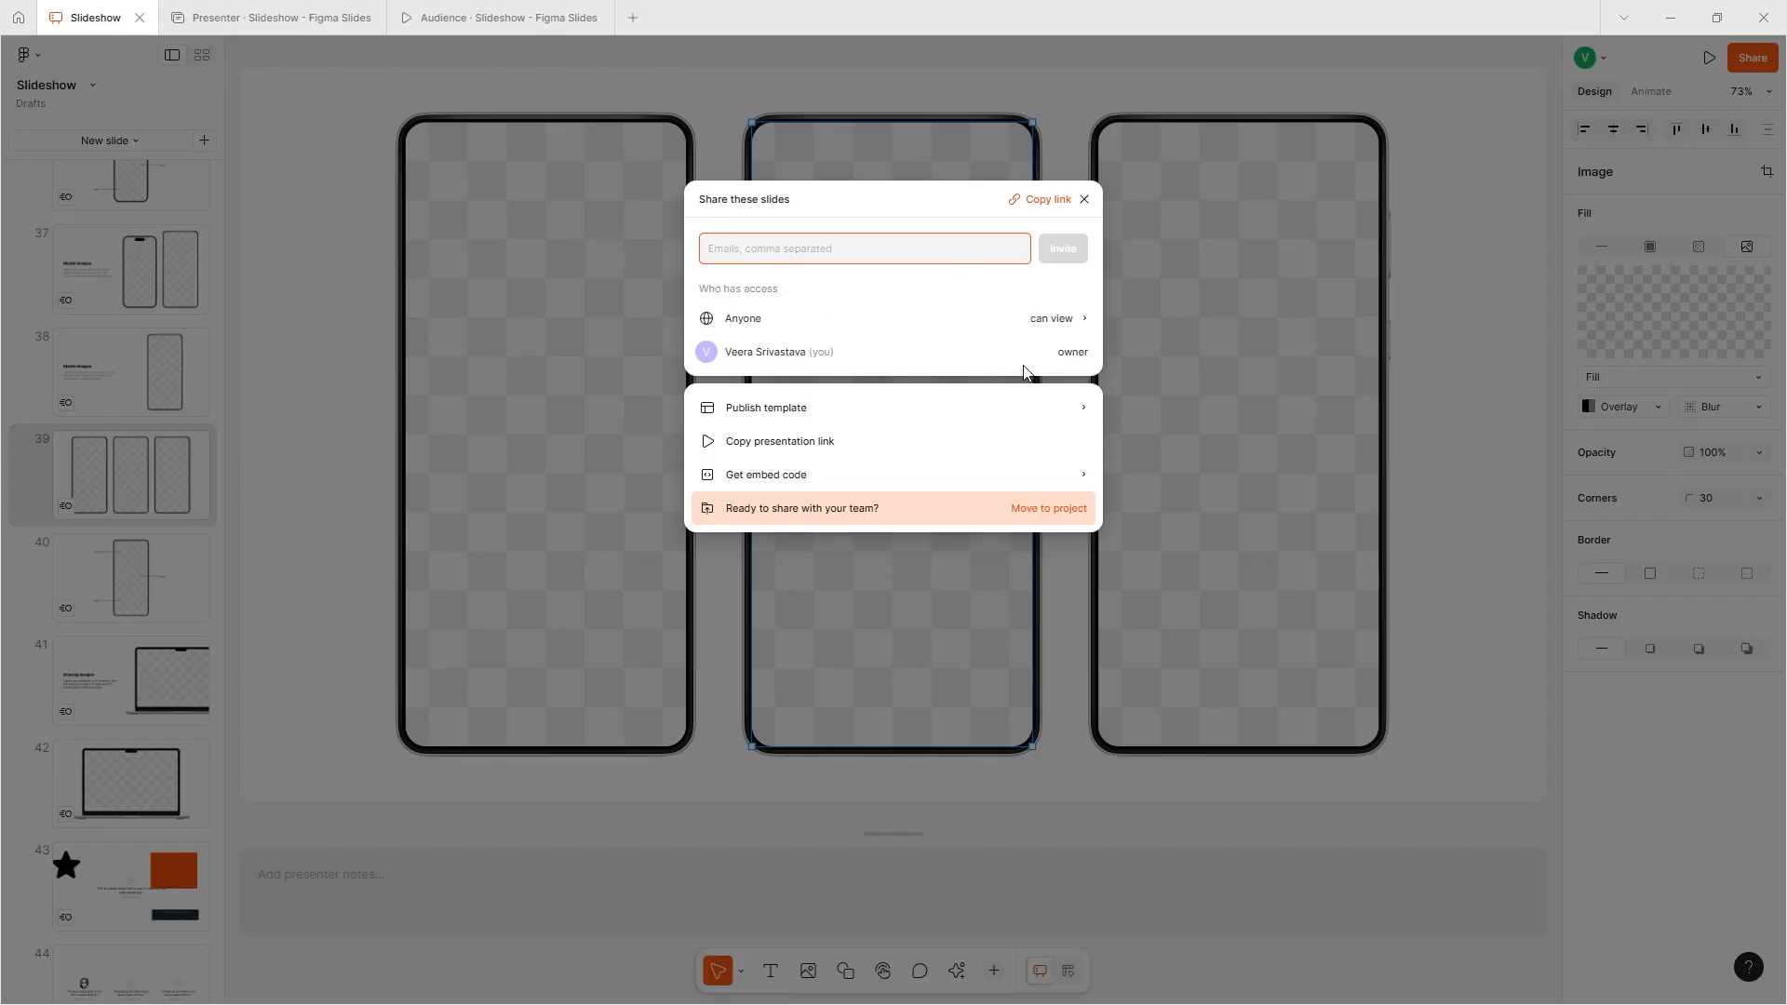
click(1070, 318)
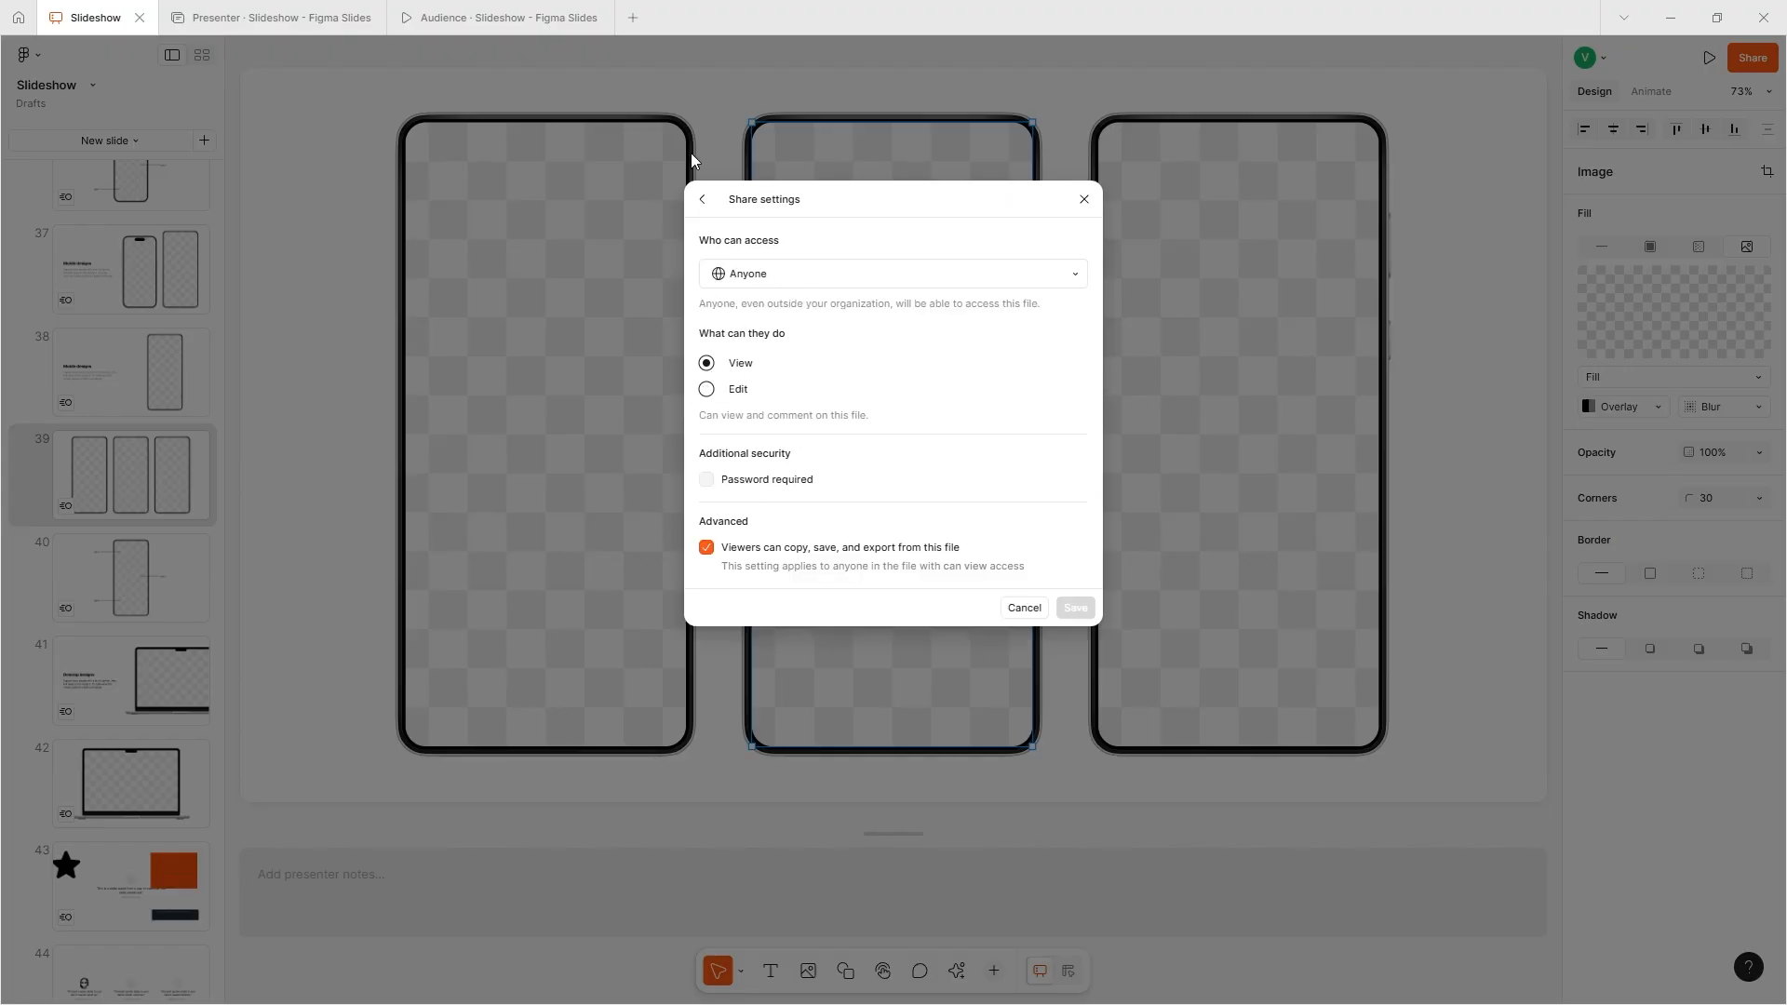
click(702, 202)
- Check the requirements for publishing the deck as a template, leave the file in drafts, and close the sharing options
click(845, 409)
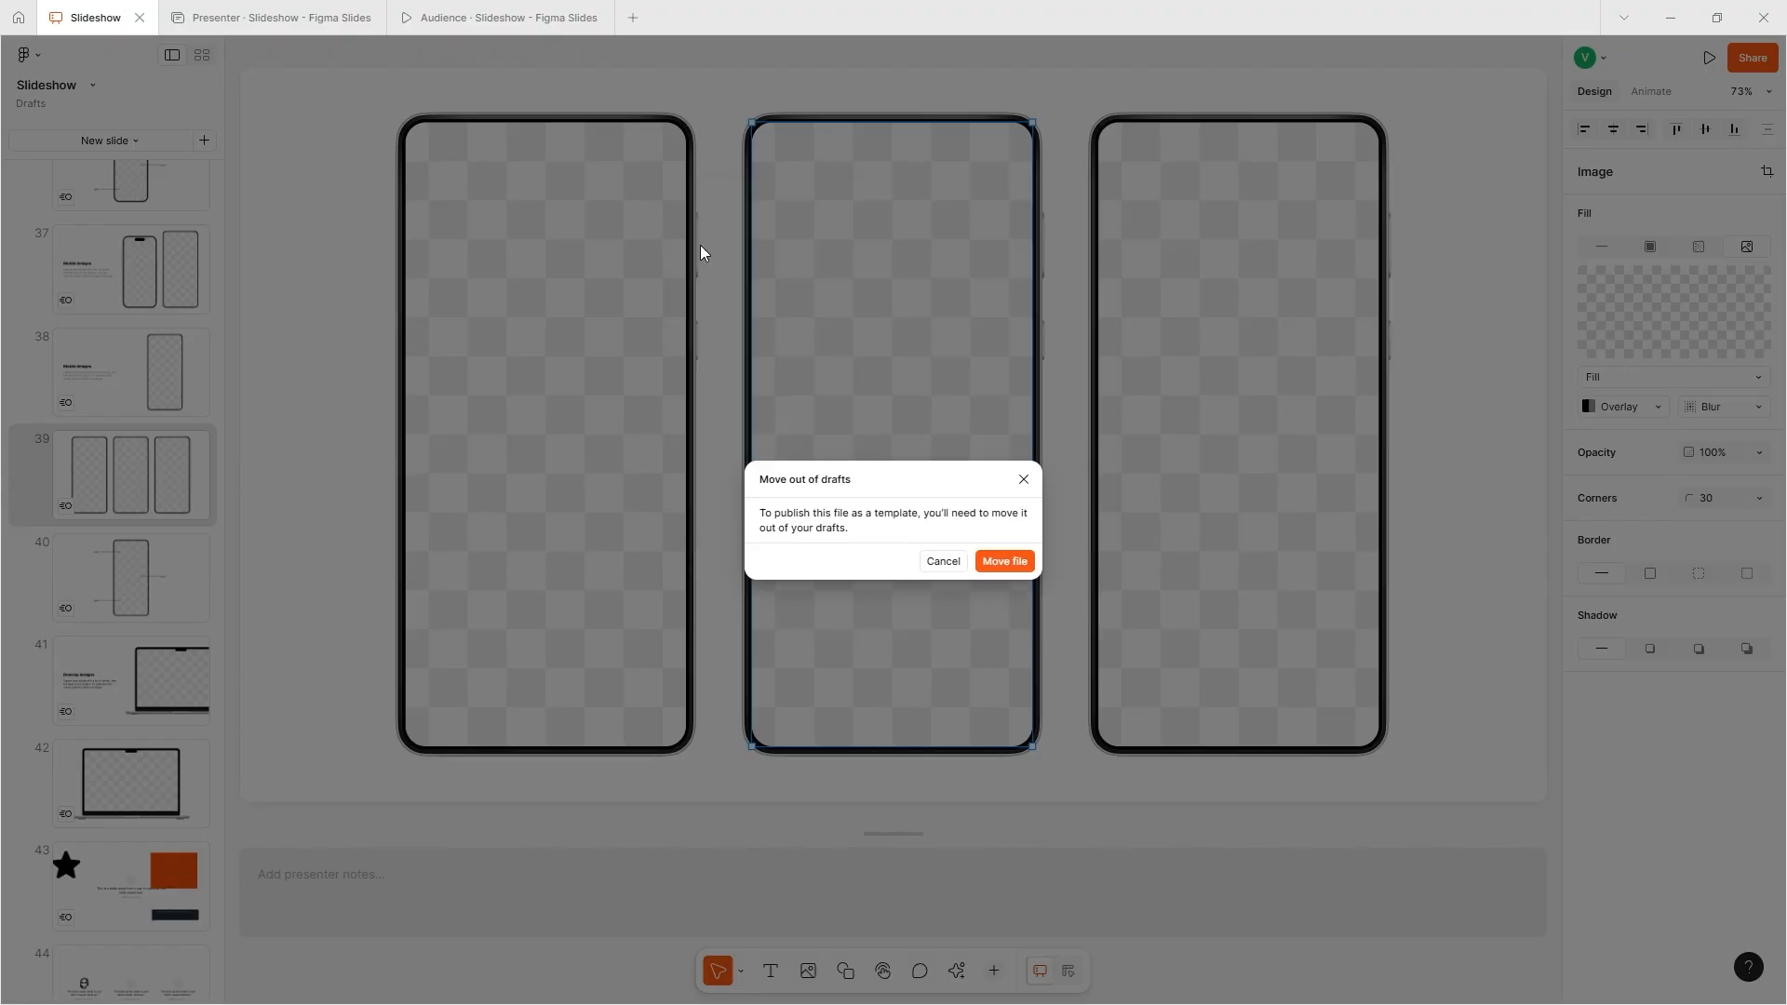
click(942, 561)
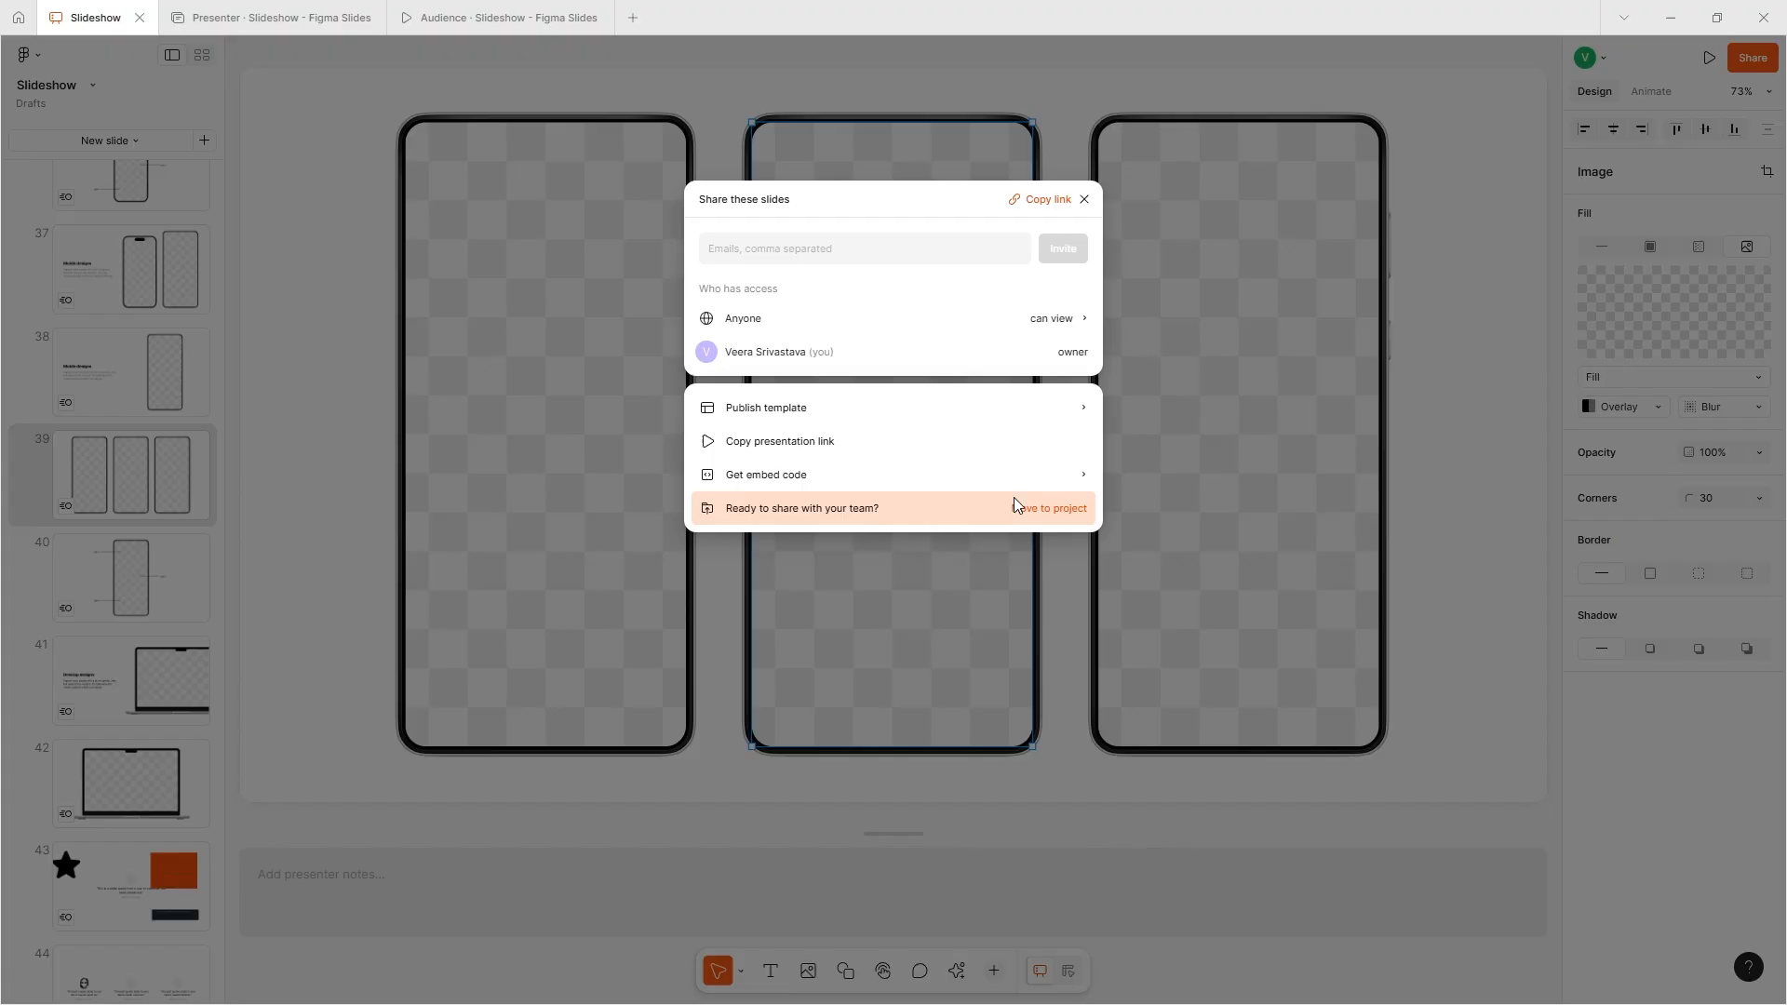
click(1134, 493)
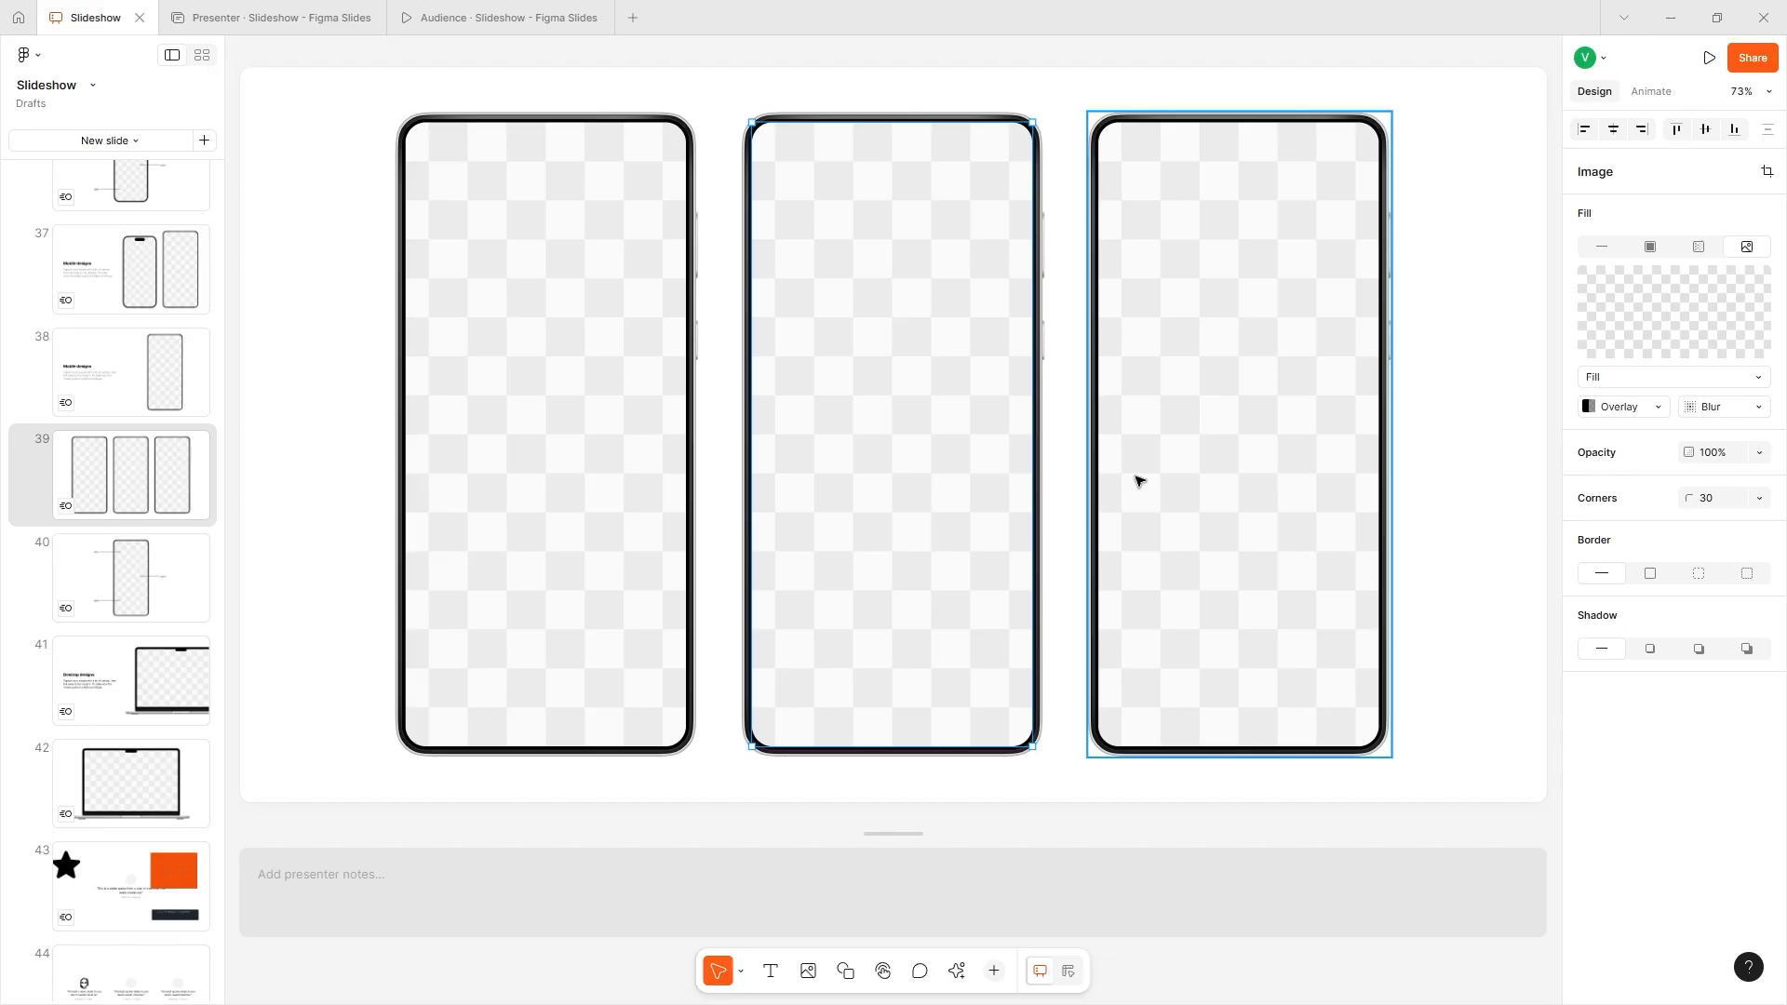